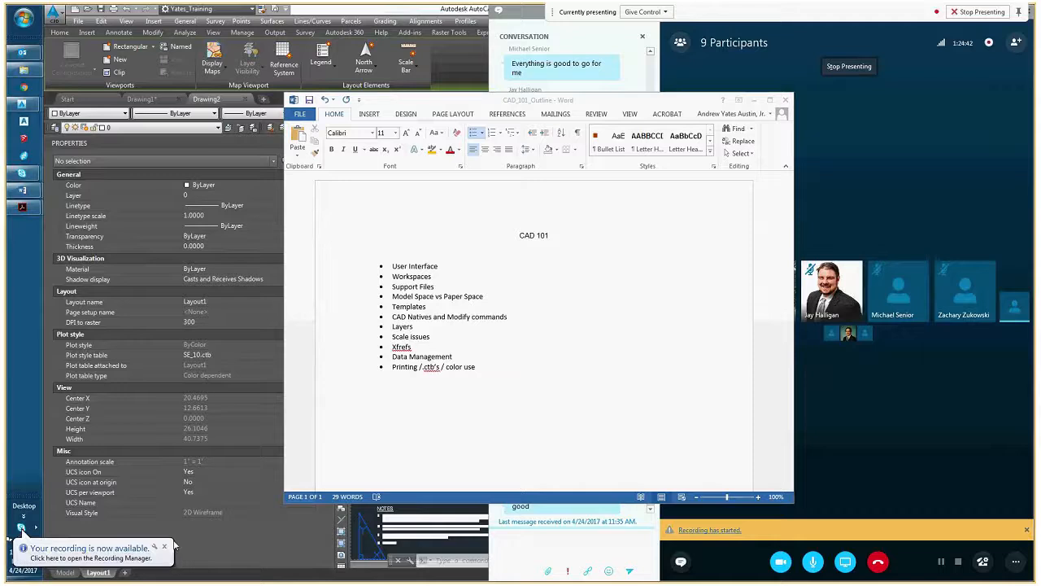
Dismiss the recording notification, minimise the CAD_101_Outline document and switch to AutoCAD Civil 3D
{"action": "left_click", "coordinate": [165, 547]}
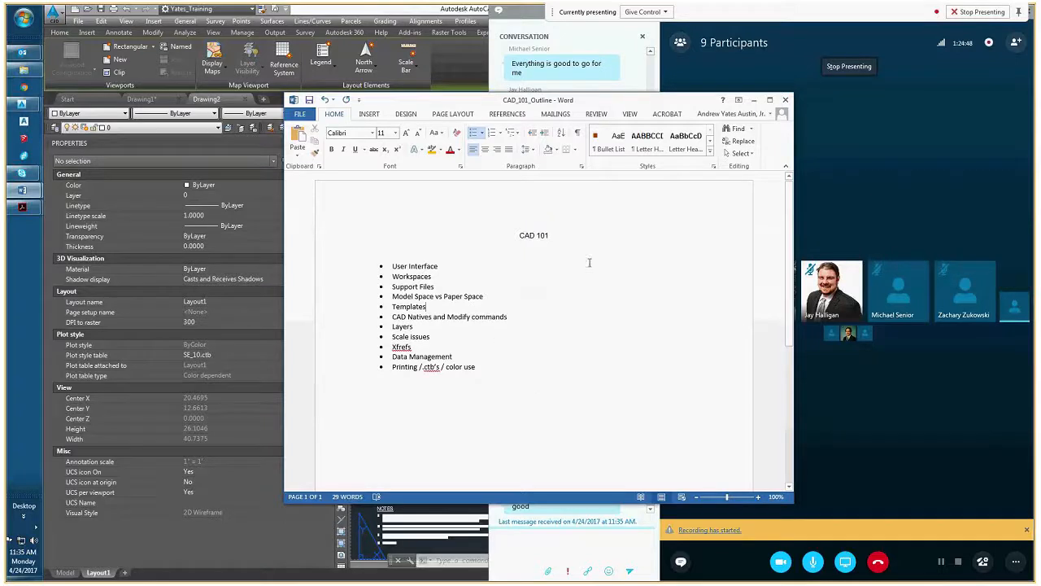
{"action": "left_click", "coordinate": [754, 100]}
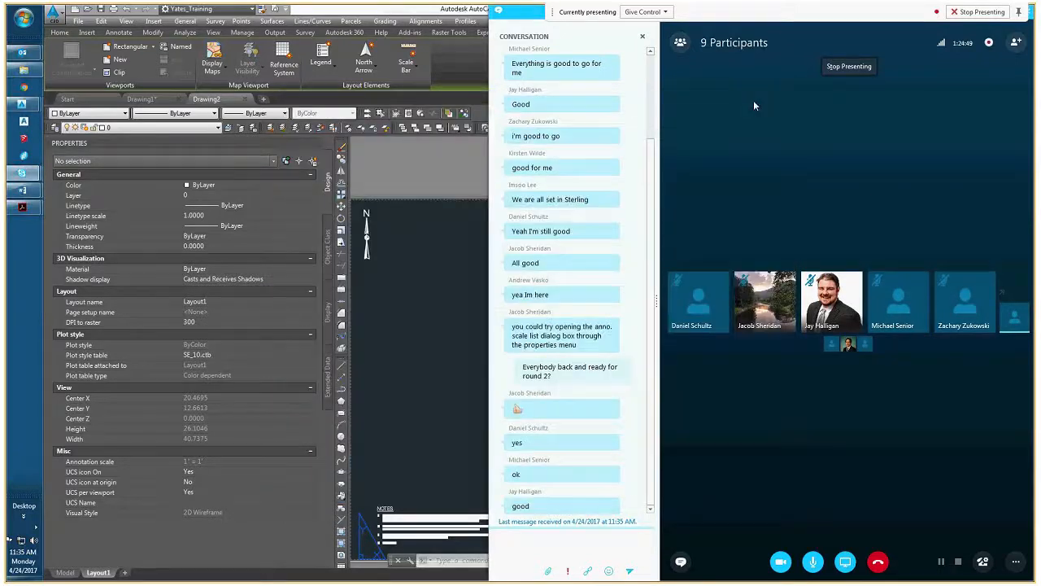
{"action": "left_click", "coordinate": [481, 83]}
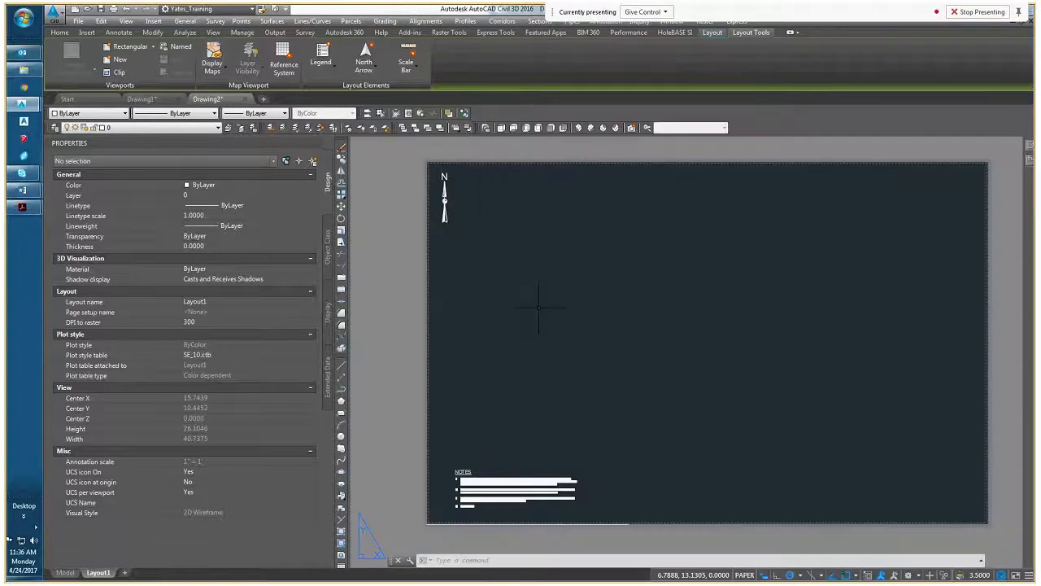
{"action": "middle_click_drag", "start_coordinate": [513, 308], "coordinate": [469, 308]}
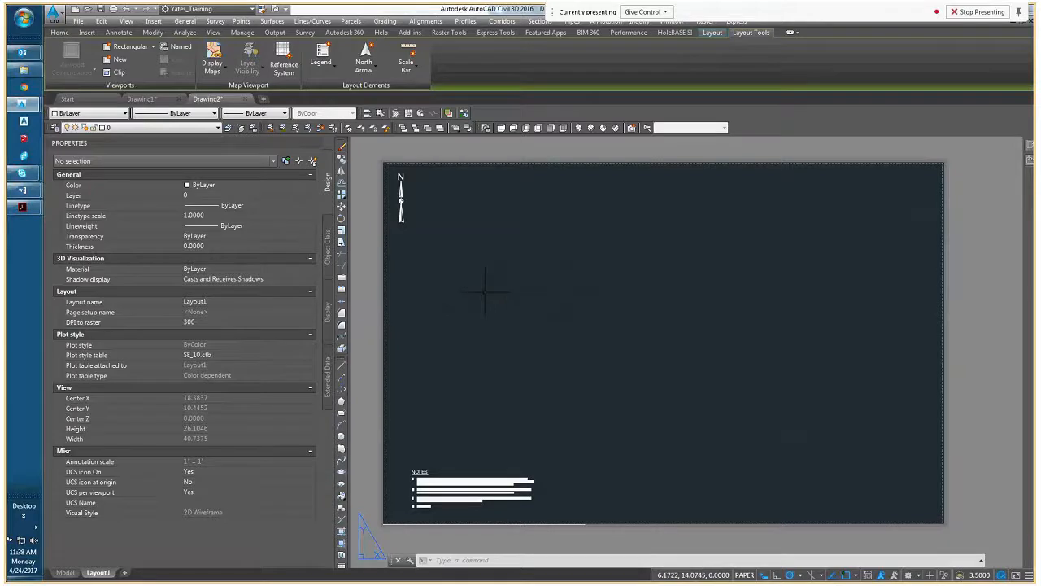
{"action": "middle_click_drag", "start_coordinate": [488, 286], "coordinate": [436, 290]}
{"action": "middle_click_drag", "start_coordinate": [426, 225], "coordinate": [448, 239]}
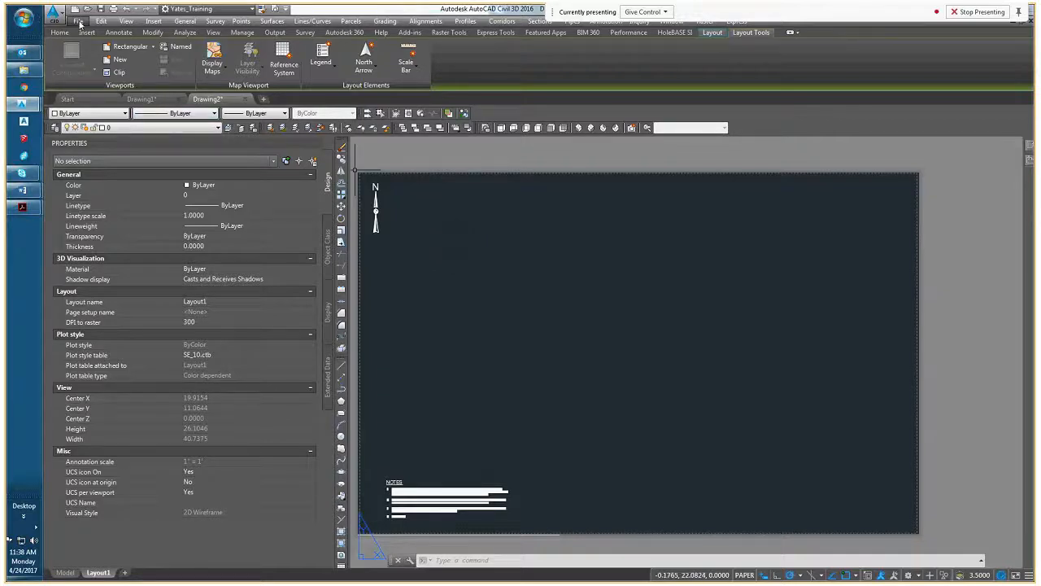
{"action": "left_click", "coordinate": [80, 23]}
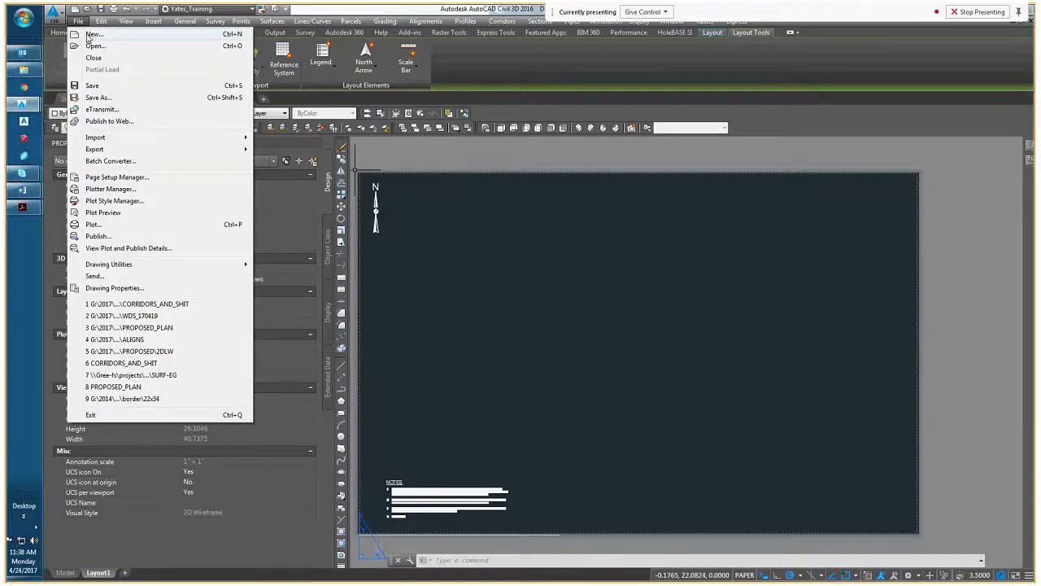
{"action": "left_click", "coordinate": [350, 8]}
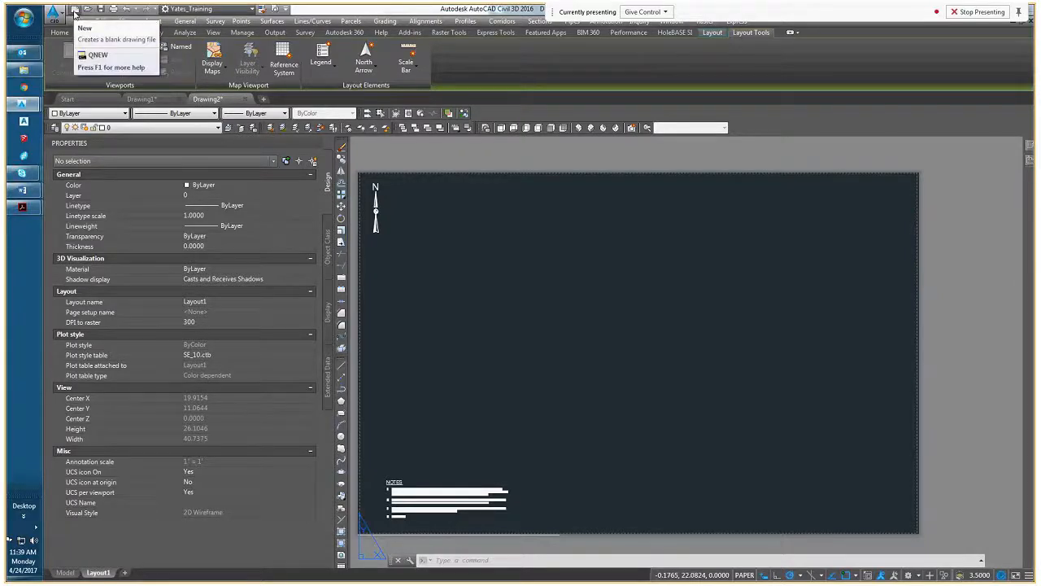
Check which default template file QNEW uses in the template settings of Options, and leave without changes
{"action": "right_click", "coordinate": [452, 239]}
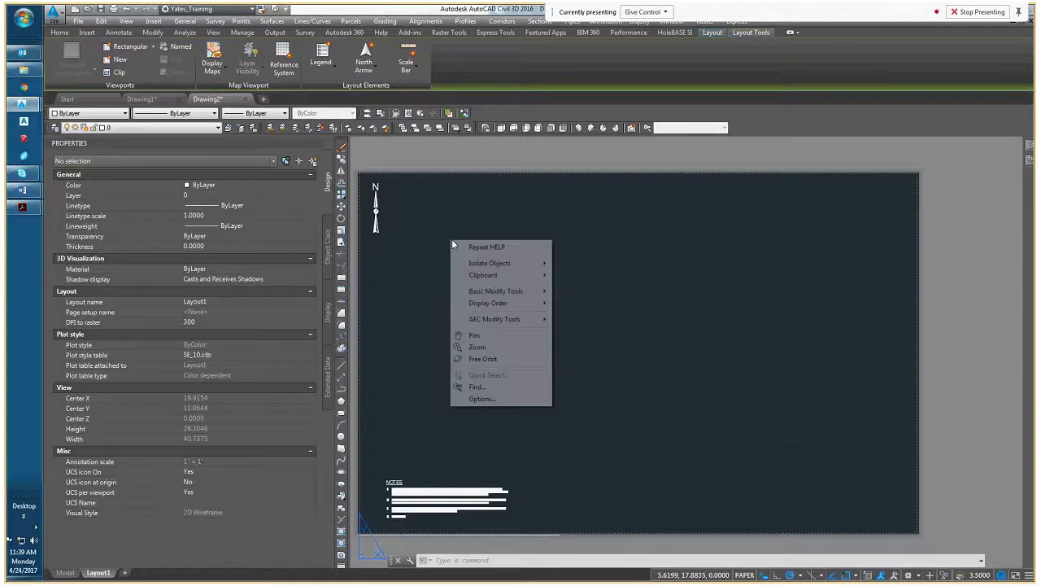
{"action": "left_click", "coordinate": [477, 400]}
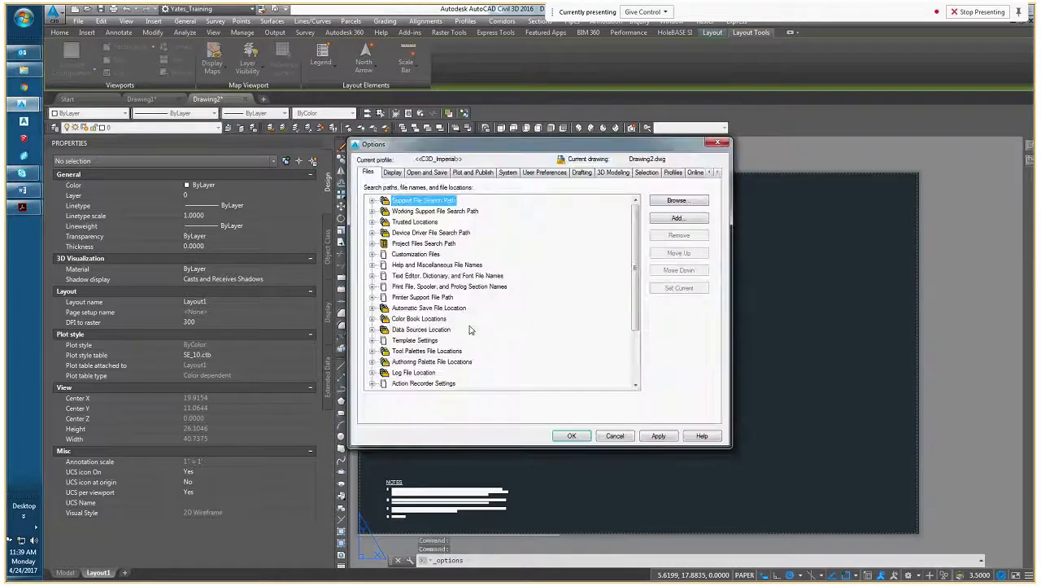
{"action": "double_click", "coordinate": [411, 340]}
{"action": "scroll", "coordinate": [391, 329], "scroll_direction": "down", "scroll_amount": 1}
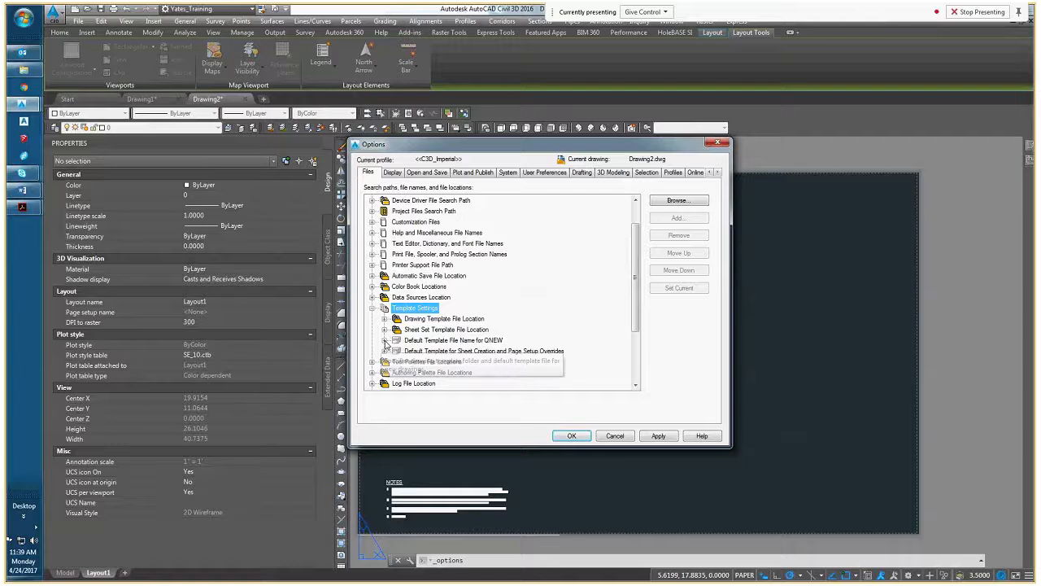
{"action": "left_click", "coordinate": [419, 341]}
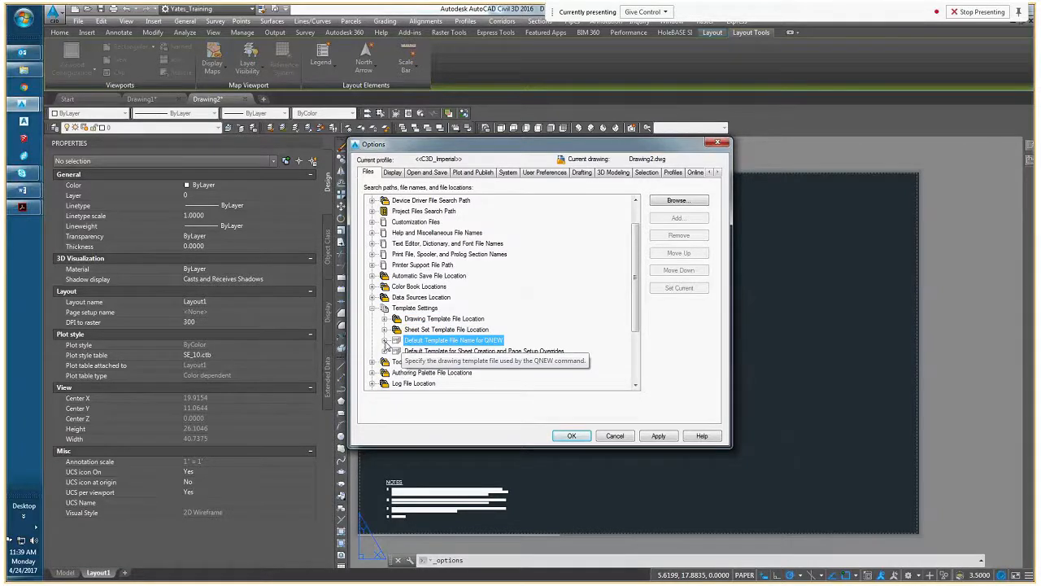
{"action": "left_click", "coordinate": [385, 341]}
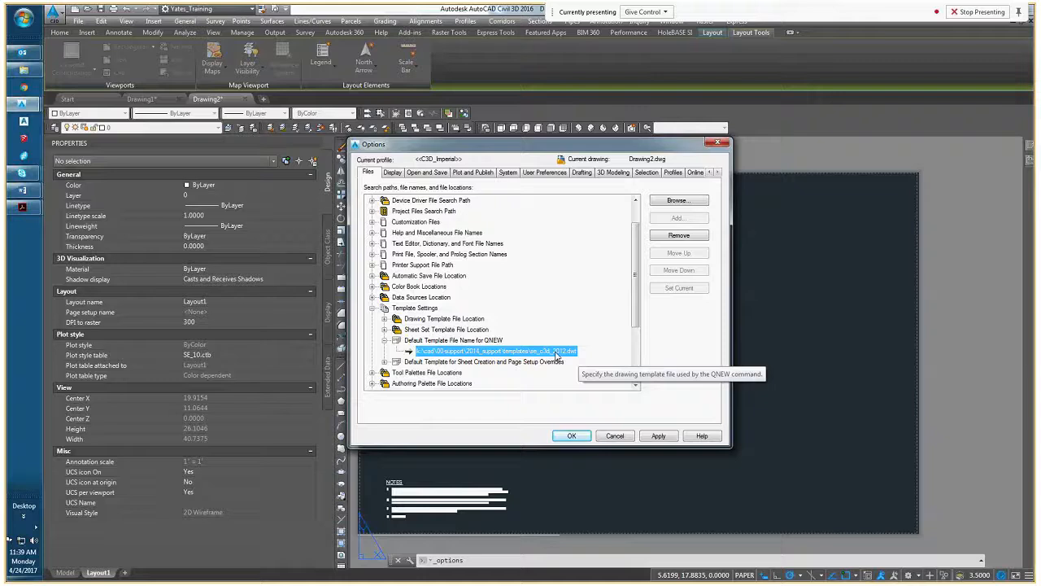
{"action": "left_click", "coordinate": [615, 436]}
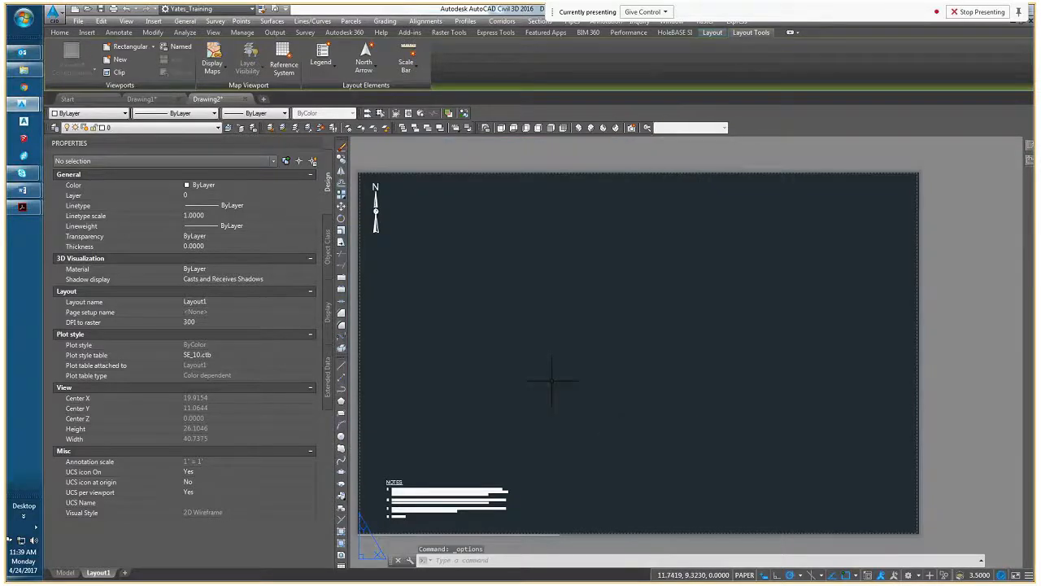
{"action": "left_click", "coordinate": [101, 22]}
{"action": "left_click", "coordinate": [80, 27]}
{"action": "left_click", "coordinate": [454, 261]}
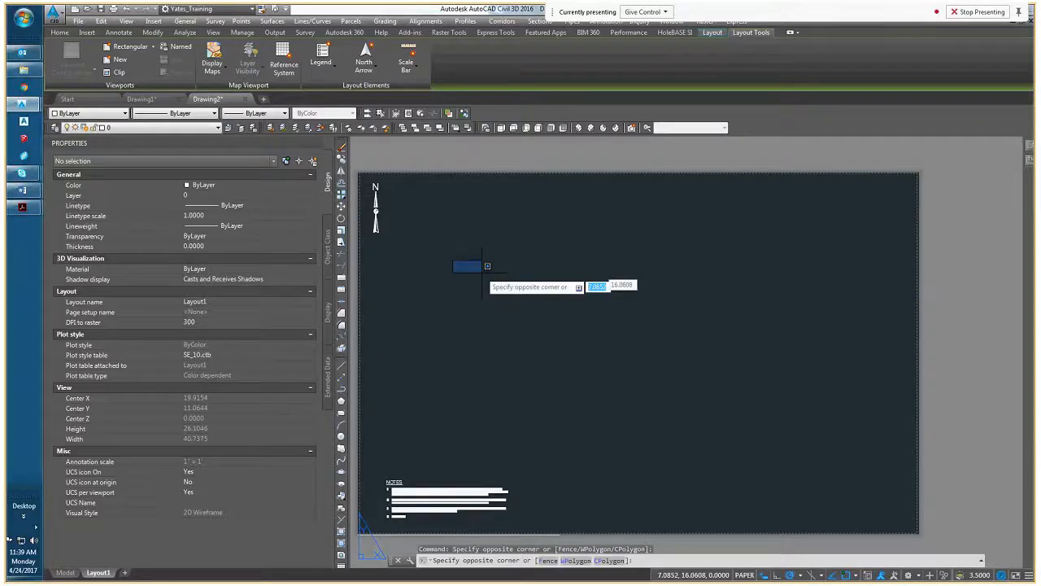
{"action": "left_click", "coordinate": [482, 272]}
Preview the SE_ARCH_2012_INCH and SE_C3D_2012 templates and create a new drawing from the SE_DETAIL DWG_2012 template
{"action": "left_click", "coordinate": [79, 21]}
{"action": "left_click", "coordinate": [89, 35]}
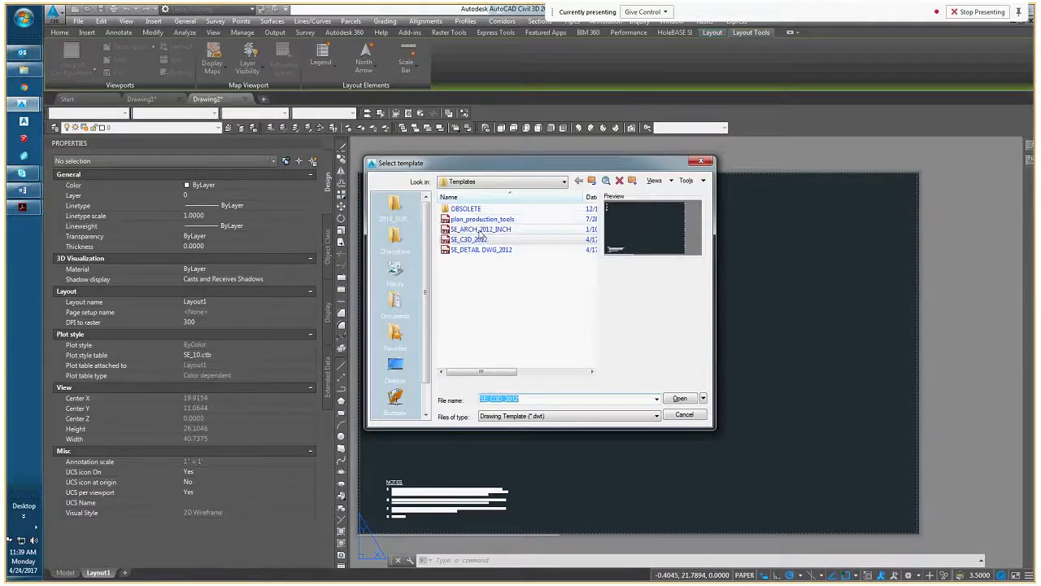
{"action": "left_click", "coordinate": [481, 230]}
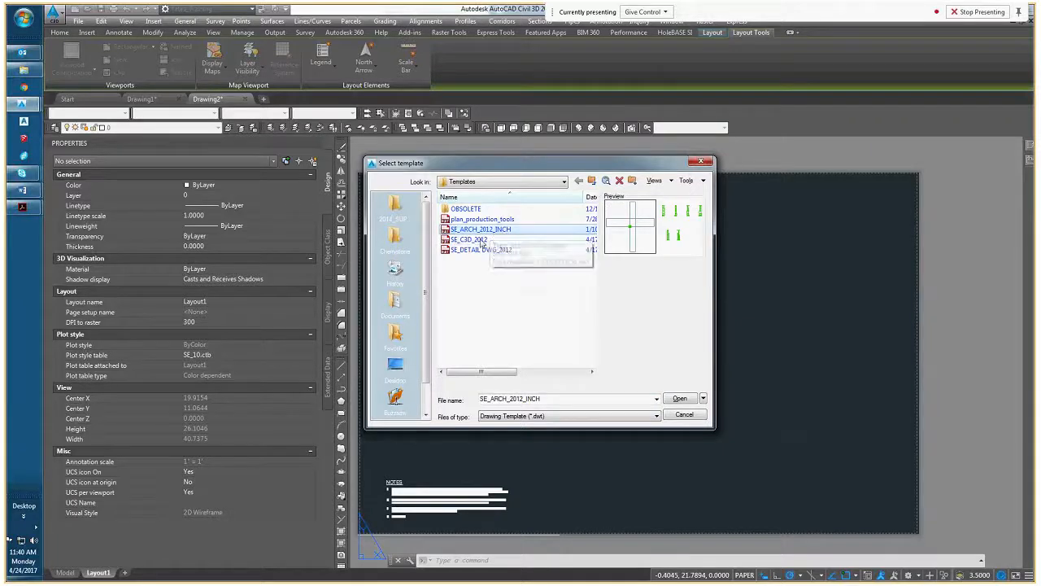
{"action": "left_click", "coordinate": [487, 240]}
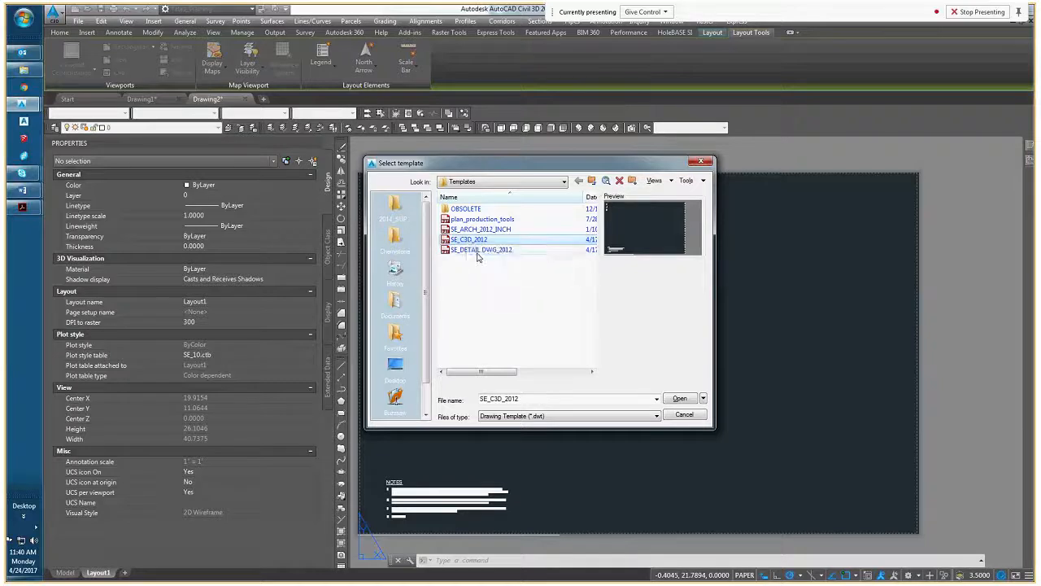
{"action": "left_click", "coordinate": [473, 249]}
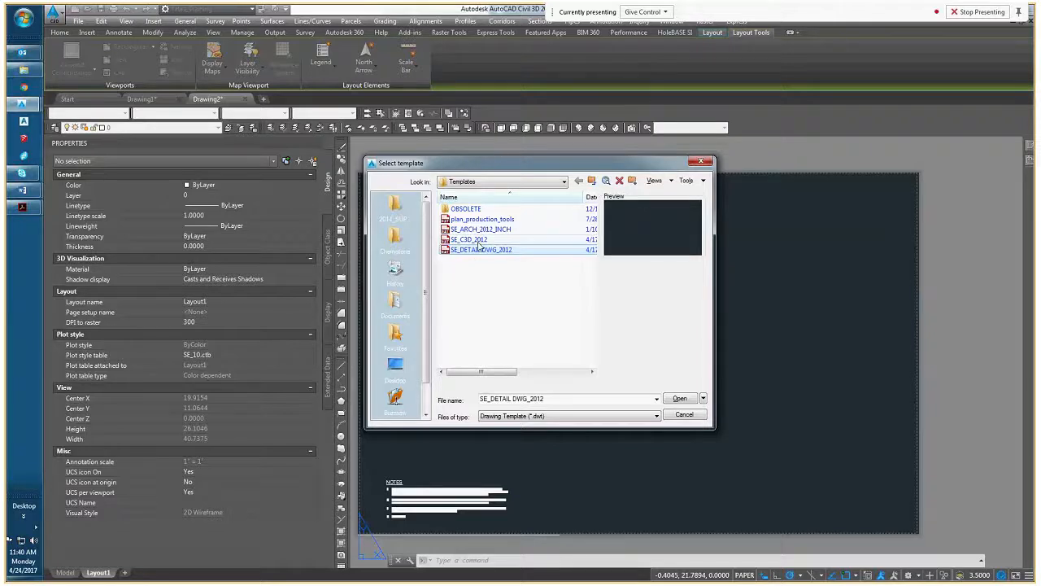
{"action": "left_click", "coordinate": [227, 100]}
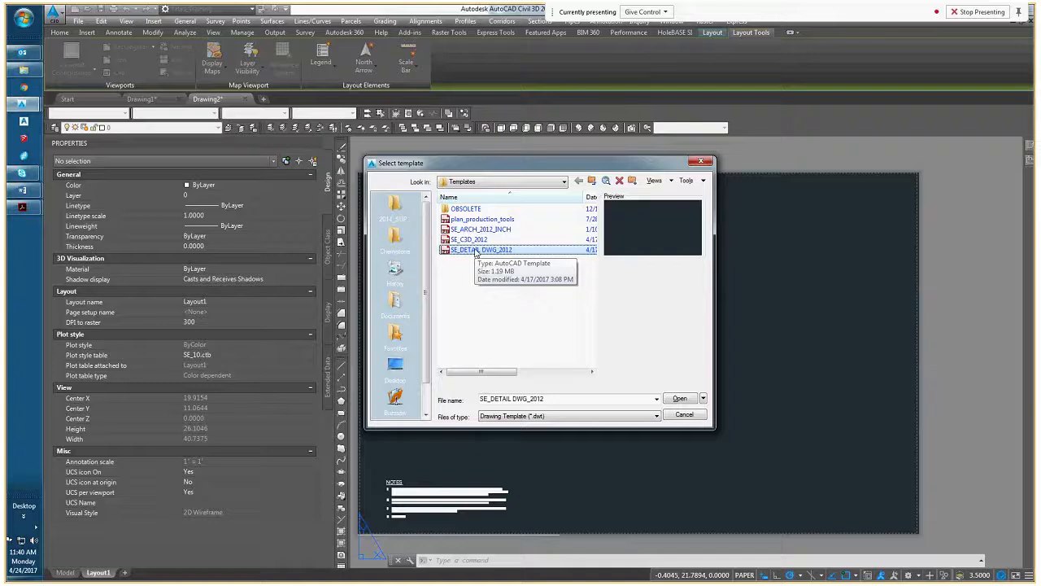
{"action": "left_click", "coordinate": [685, 400]}
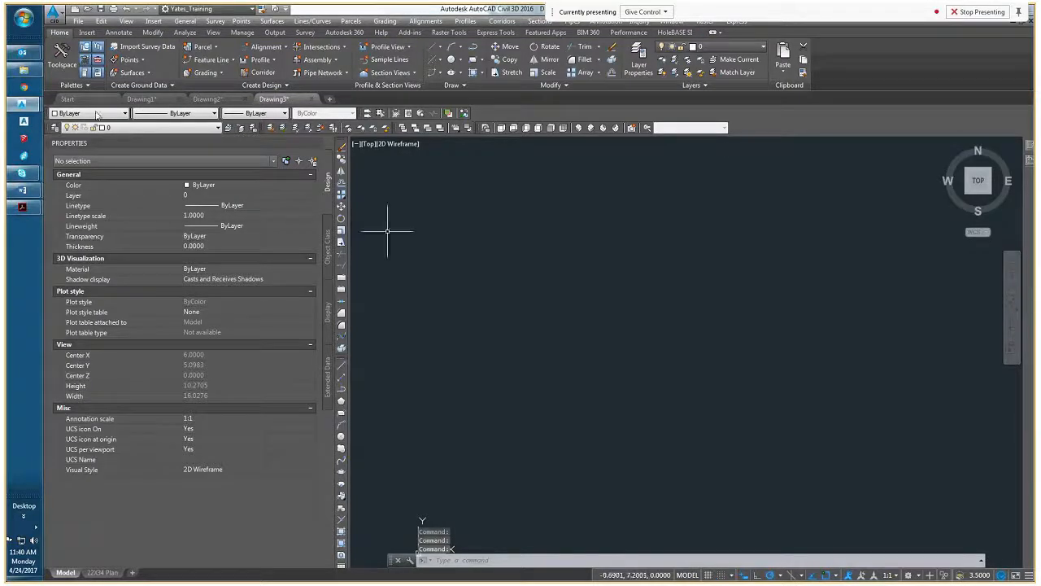
Return to the Drawing2 layout and bring its whole sheet into view
{"action": "left_click", "coordinate": [220, 99]}
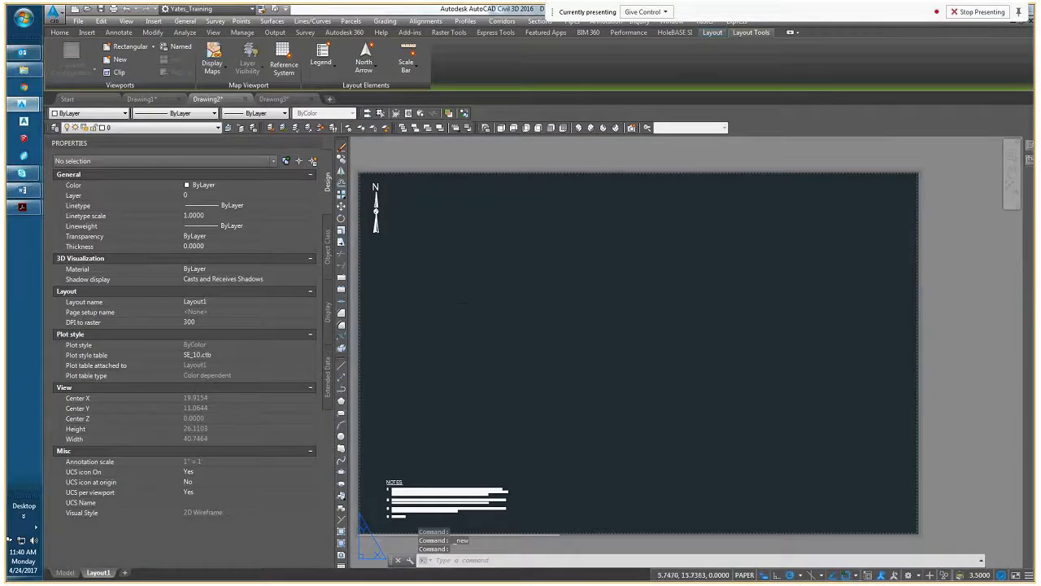
{"action": "middle_click_drag", "start_coordinate": [489, 312], "coordinate": [538, 300]}
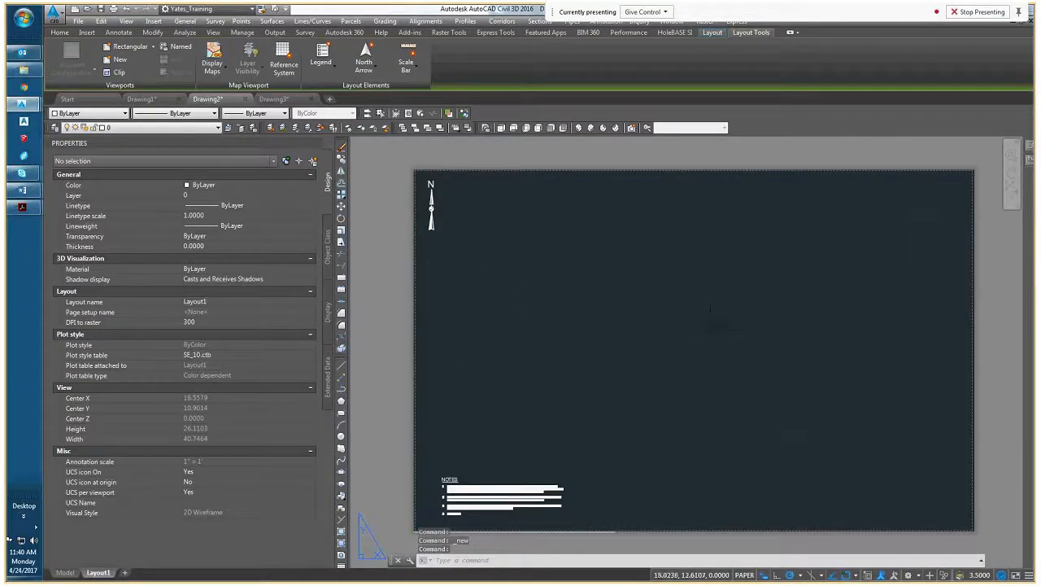
{"action": "middle_click_drag", "start_coordinate": [711, 332], "coordinate": [676, 319]}
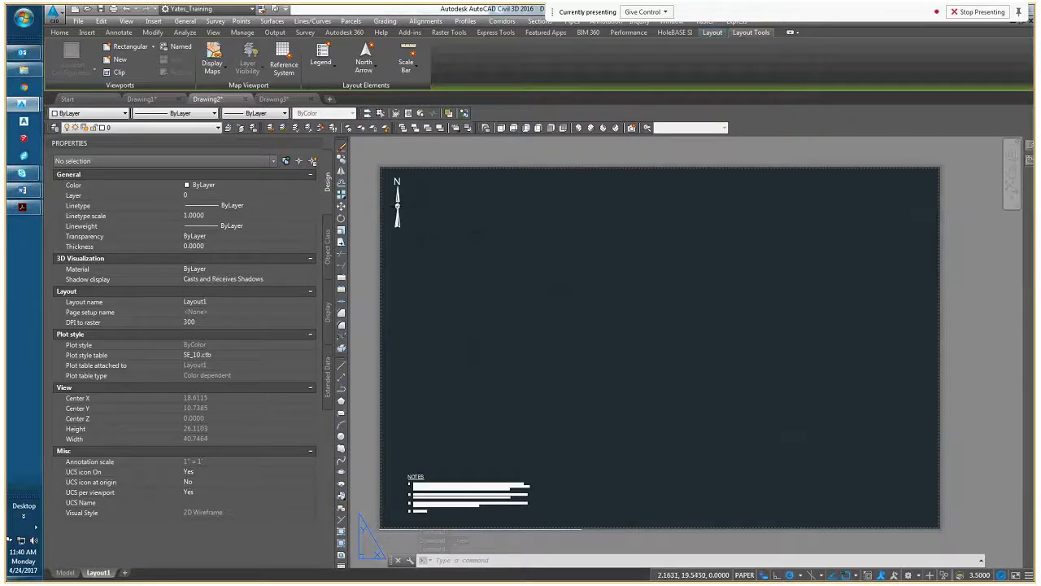
Try rotating the layout's north arrow block about its centre, and cancel the rotation
{"action": "scroll", "coordinate": [453, 230], "scroll_direction": "up", "scroll_amount": 4}
{"action": "middle_click_drag", "start_coordinate": [415, 208], "coordinate": [447, 240]}
{"action": "left_click", "coordinate": [402, 213]}
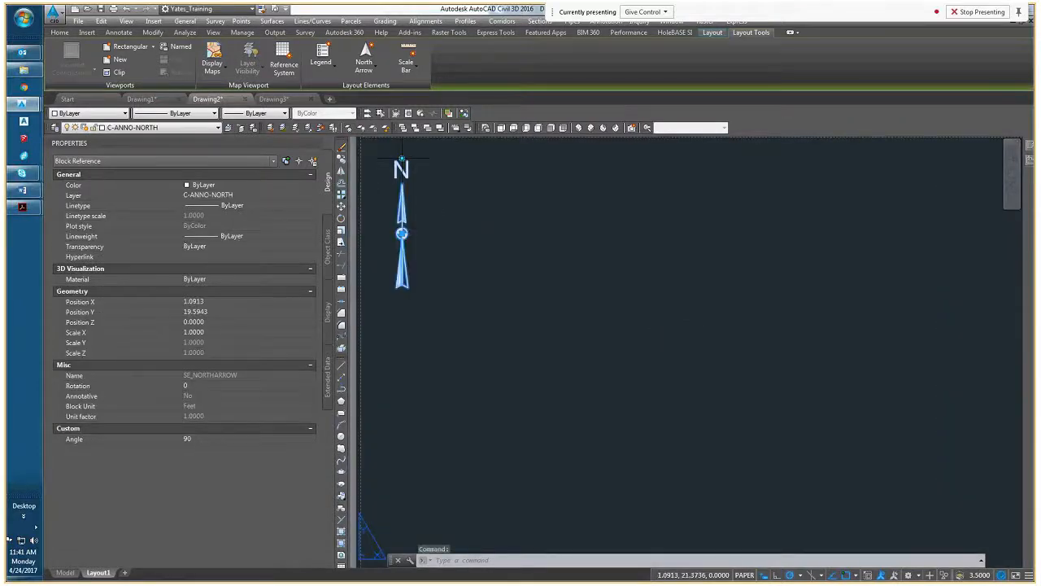
{"action": "left_click", "coordinate": [401, 154]}
{"action": "left_click", "coordinate": [402, 156]}
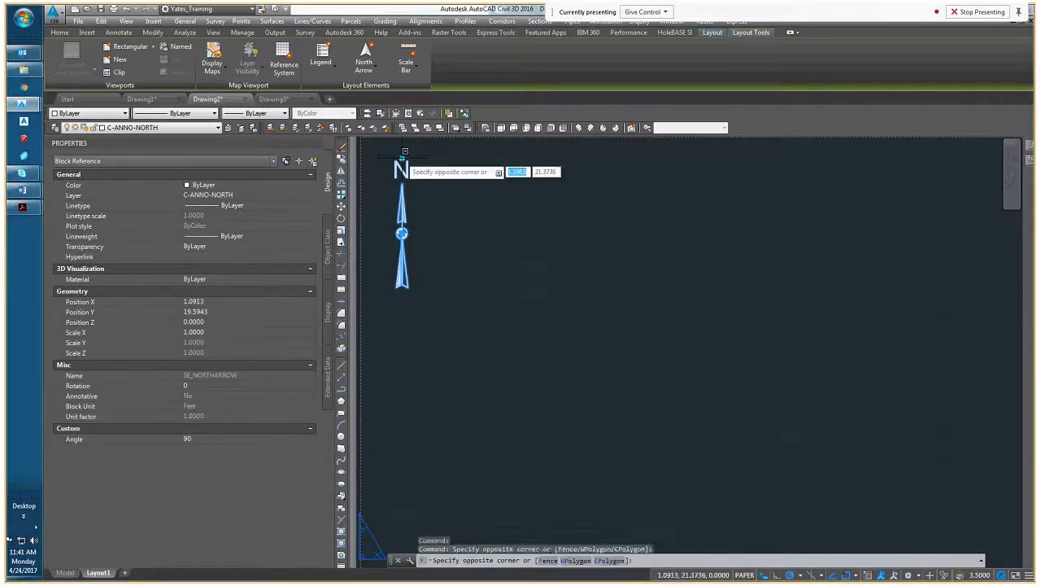
{"action": "left_click", "coordinate": [402, 157]}
{"action": "left_click", "coordinate": [402, 233]}
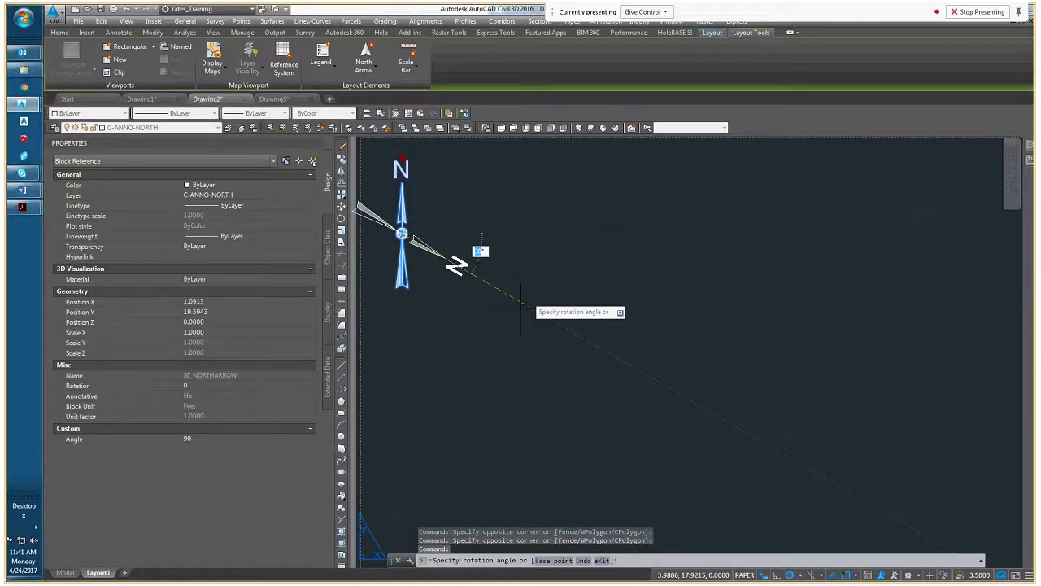
{"action": "key", "text": "Escape"}
{"action": "middle_click_drag", "start_coordinate": [438, 241], "coordinate": [442, 226]}
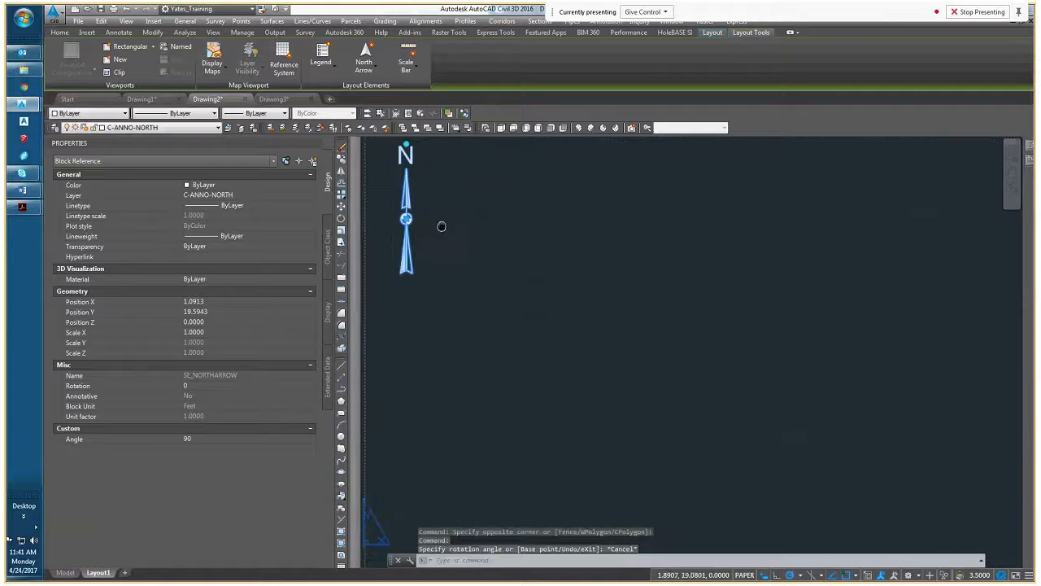
{"action": "key", "text": "Escape"}
{"action": "key", "text": "Escape"}
Read the template notes in the lower-left corner of the layout sheet
{"action": "scroll", "coordinate": [464, 233], "scroll_direction": "down", "scroll_amount": 4}
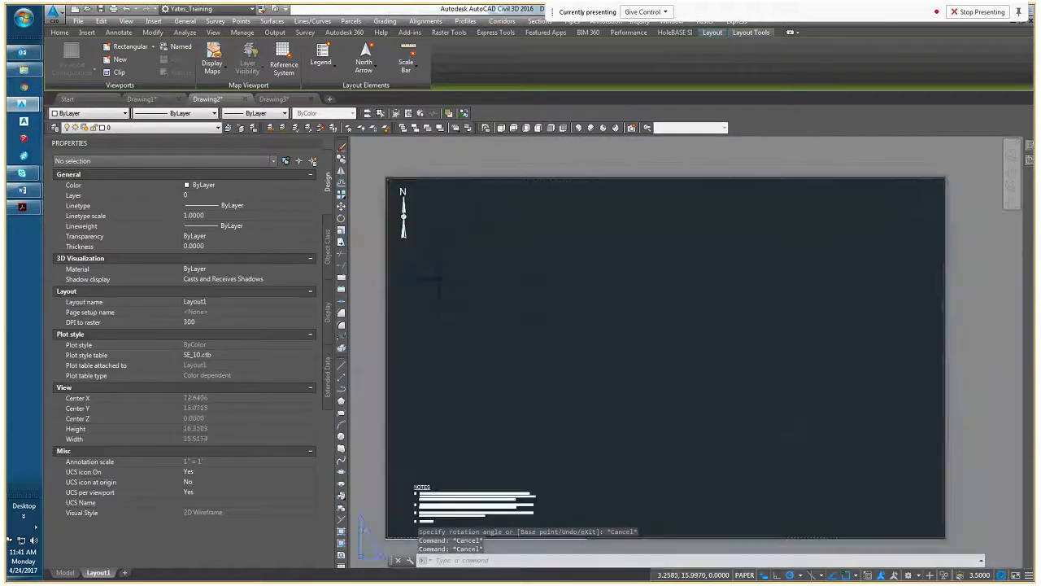
{"action": "scroll", "coordinate": [430, 443], "scroll_direction": "up", "scroll_amount": 5}
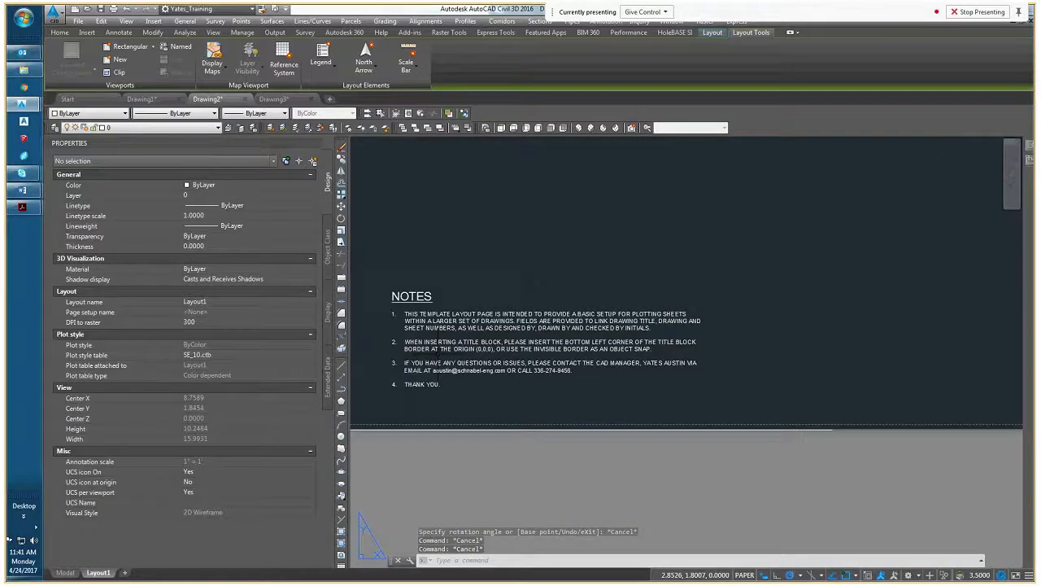
{"action": "middle_click_drag", "start_coordinate": [438, 354], "coordinate": [440, 379]}
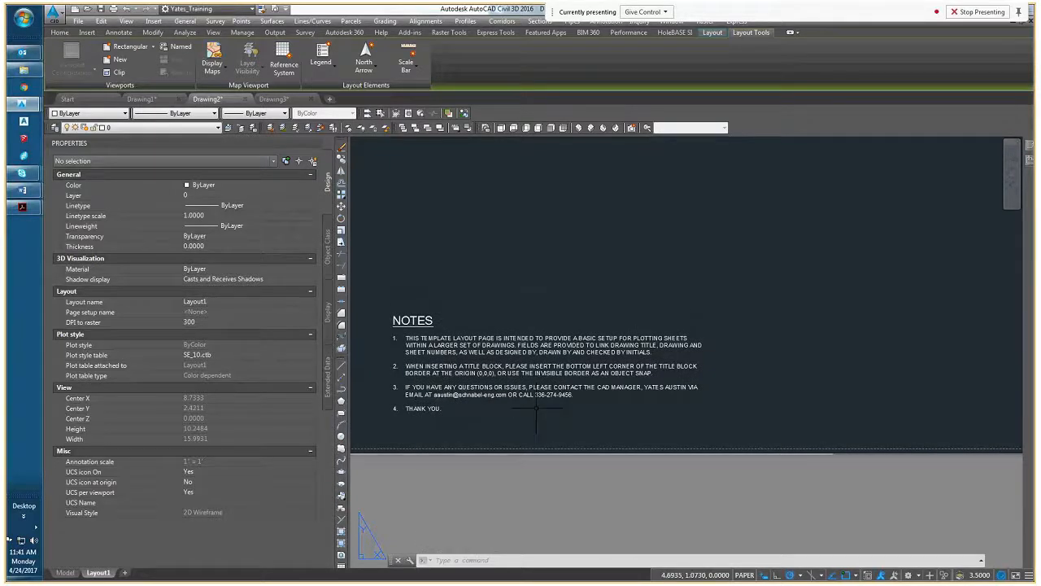
{"action": "scroll", "coordinate": [550, 415], "scroll_direction": "down", "scroll_amount": 5}
{"action": "key", "text": "Escape"}
{"action": "key", "text": "Escape"}
{"action": "key", "text": "Escape"}
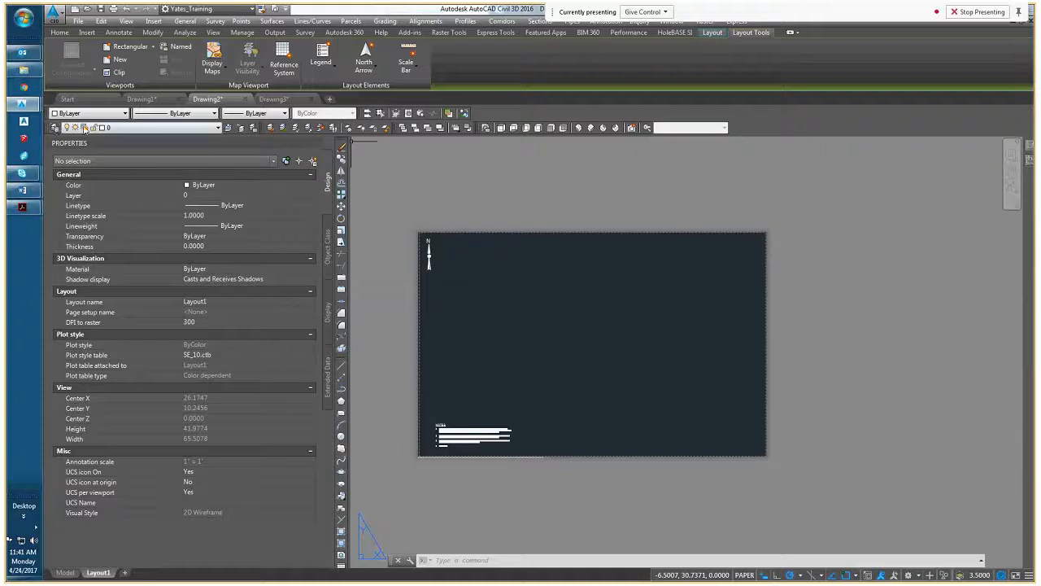
View the drawing's list of layers and open the Layer Properties Manager
{"action": "left_click", "coordinate": [161, 128]}
{"action": "scroll", "coordinate": [145, 236], "scroll_direction": "up", "scroll_amount": 1}
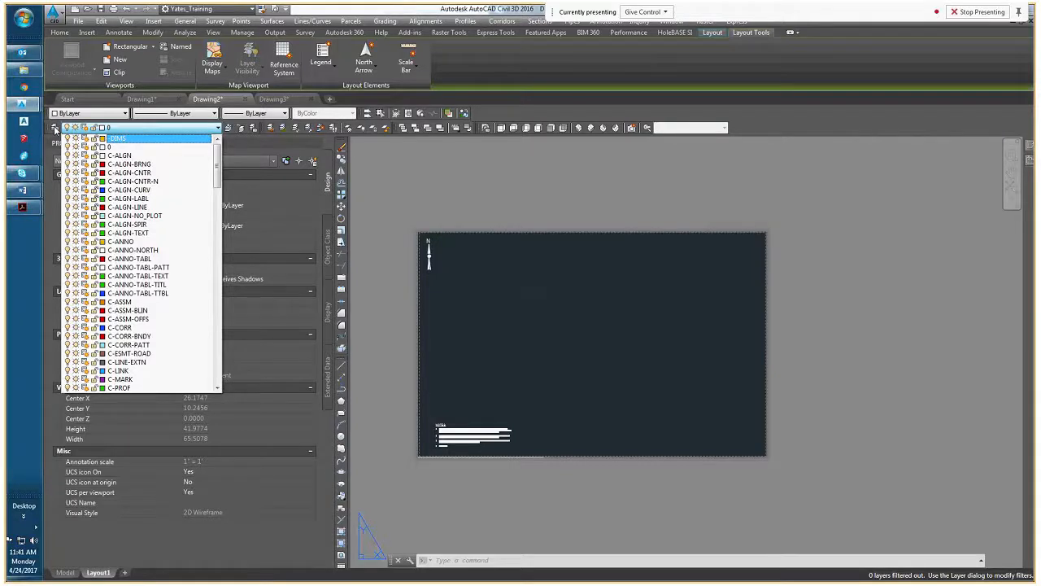
{"action": "left_click", "coordinate": [55, 127]}
{"action": "left_click", "coordinate": [55, 127]}
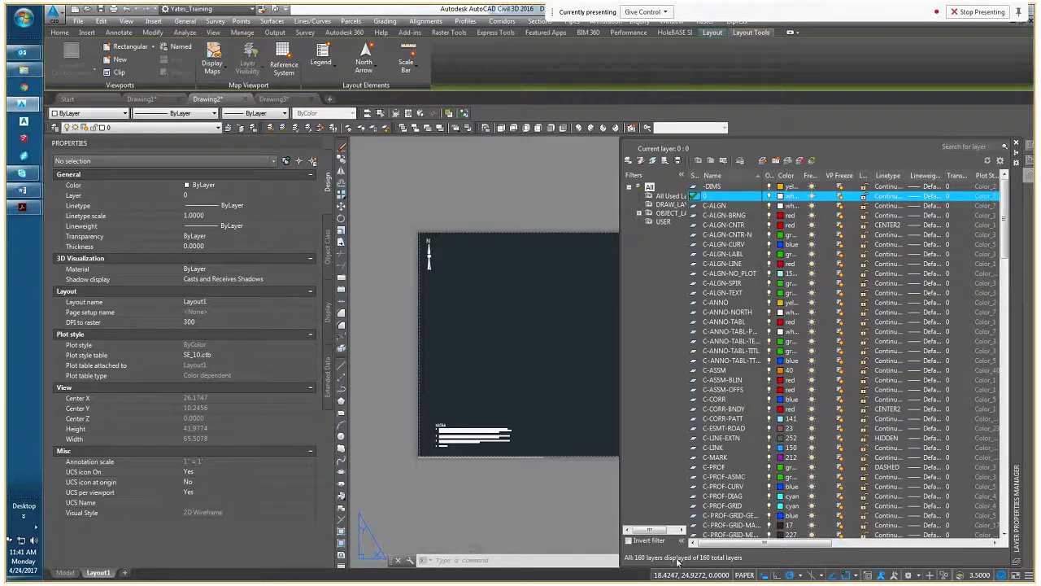
Examine the template's predefined civil layers in the Layer Properties Manager from C-ALGN down to the C-PROF layers
{"action": "left_click", "coordinate": [720, 210]}
{"action": "left_click", "coordinate": [719, 209]}
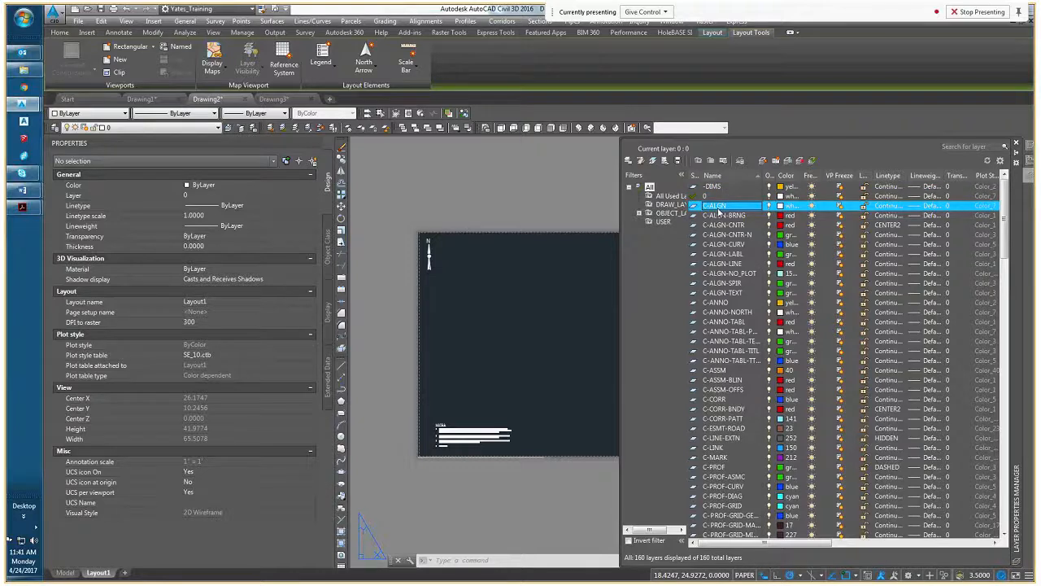
{"action": "key", "text": "Down"}
{"action": "key", "text": "Down"}
{"action": "key", "text": "Down"}
{"action": "key", "text": "Down"}
{"action": "key", "text": "Down"}
{"action": "key", "text": "Down"}
{"action": "key", "text": "Down"}
{"action": "key", "text": "Down"}
{"action": "key", "text": "Down"}
{"action": "key", "text": "Down"}
{"action": "key", "text": "Down"}
{"action": "key", "text": "Down"}
{"action": "key", "text": "Down"}
{"action": "key", "text": "Down"}
{"action": "key", "text": "Down"}
{"action": "key", "text": "Down"}
{"action": "key", "text": "Down"}
{"action": "key", "text": "Down"}
{"action": "key", "text": "Down"}
{"action": "key", "text": "Down"}
{"action": "key", "text": "Down"}
{"action": "key", "text": "Down"}
{"action": "key", "text": "Down"}
{"action": "key", "text": "Down"}
{"action": "key", "text": "Down"}
{"action": "key", "text": "Down"}
{"action": "key", "text": "Down"}
{"action": "key", "text": "Down"}
{"action": "key", "text": "Down"}
{"action": "key", "text": "Down"}
{"action": "key", "text": "Down"}
{"action": "key", "text": "Down"}
{"action": "key", "text": "Down"}
{"action": "key", "text": "Down"}
{"action": "key", "text": "Down"}
{"action": "key", "text": "Down"}
{"action": "key", "text": "Down"}
{"action": "key", "text": "Down"}
{"action": "key", "text": "Down"}
{"action": "key", "text": "Down"}
{"action": "key", "text": "Down"}
{"action": "key", "text": "Down"}
{"action": "key", "text": "Down"}
{"action": "key", "text": "Down"}
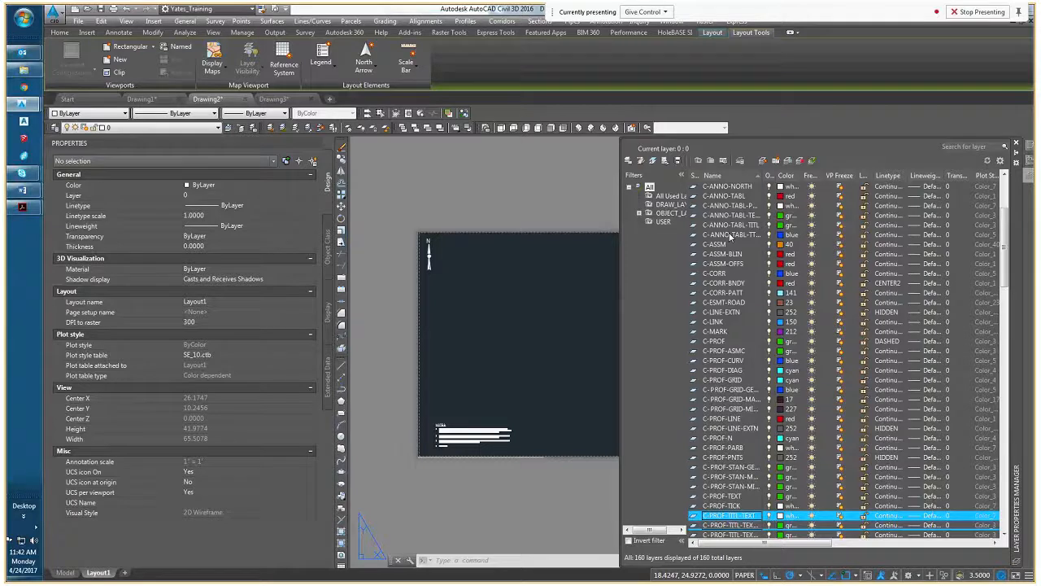
Examine the C-PROF to C-SSWR layers, return to C-ANNO, and view the layers' plot and description columns
{"action": "key", "text": "Down"}
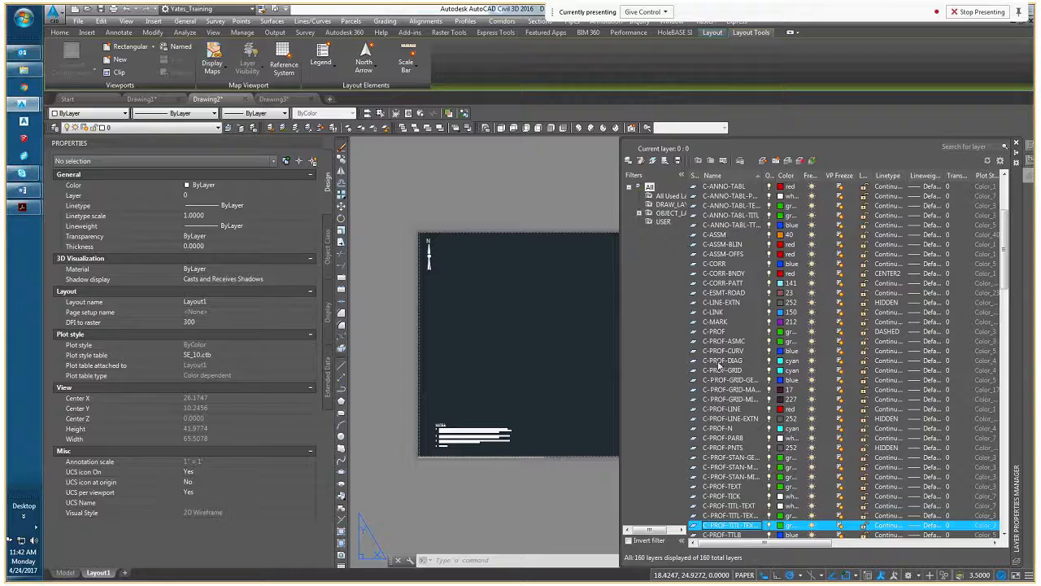
{"action": "scroll", "coordinate": [719, 366], "scroll_direction": "down", "scroll_amount": 9}
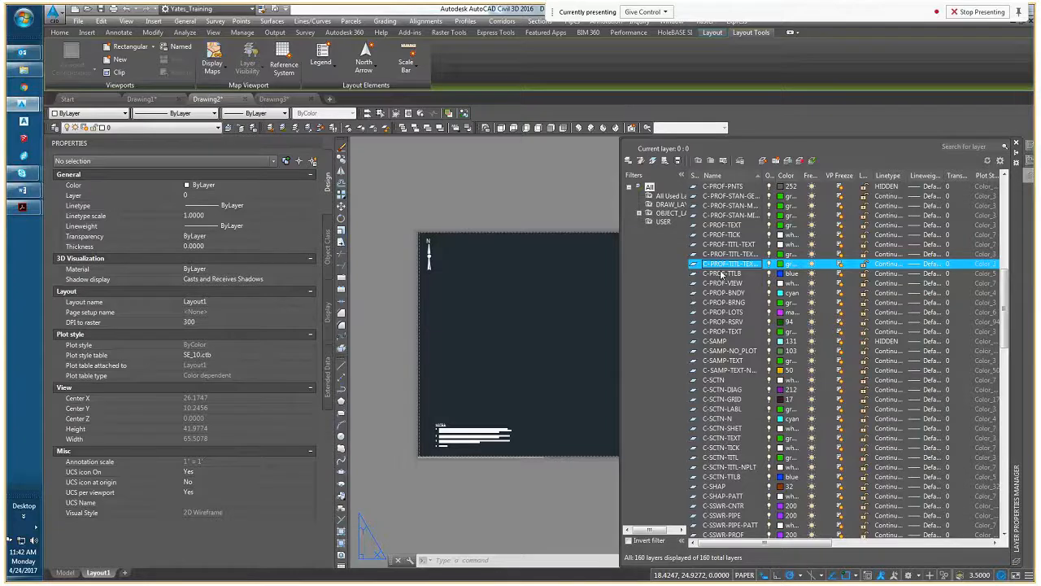
{"action": "scroll", "coordinate": [721, 276], "scroll_direction": "up", "scroll_amount": 9}
{"action": "left_click", "coordinate": [723, 303]}
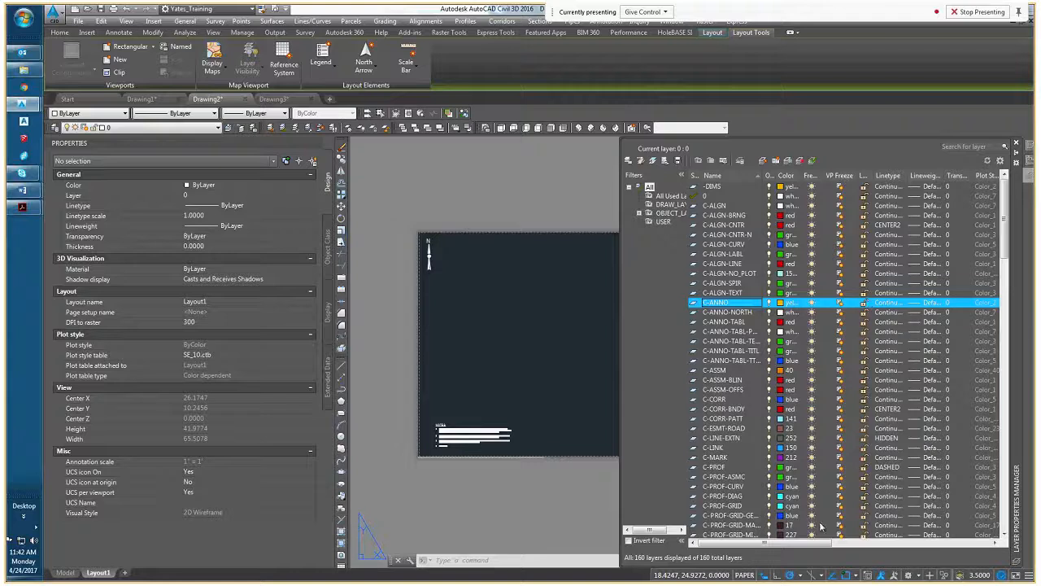
{"action": "left_click_drag", "start_coordinate": [762, 544], "coordinate": [796, 545]}
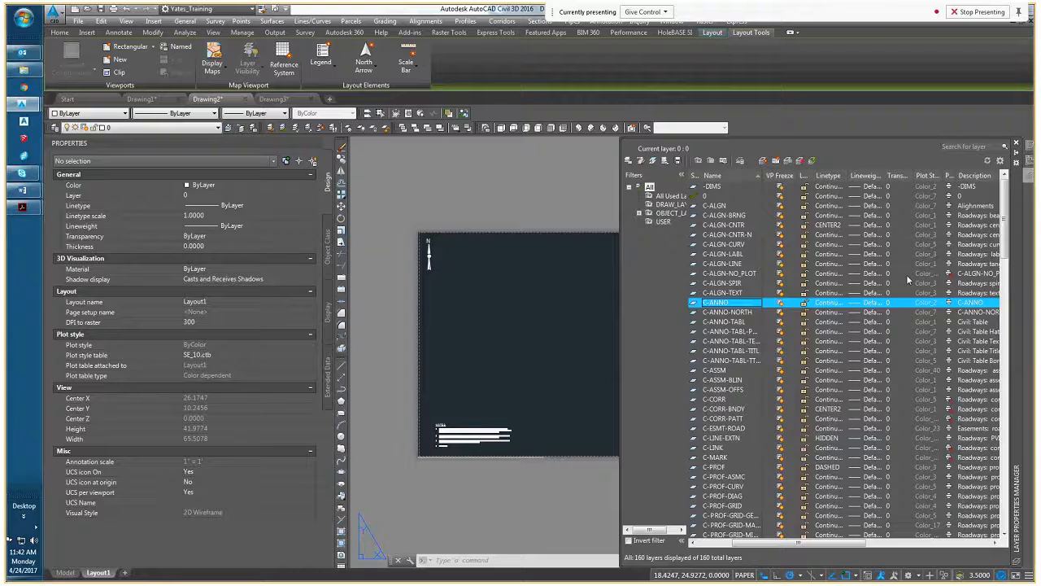
Locate the C-ALGN-NO_PLOT, C-MARK, DIMS and Defpoints layers in the layer list
{"action": "left_click", "coordinate": [749, 277]}
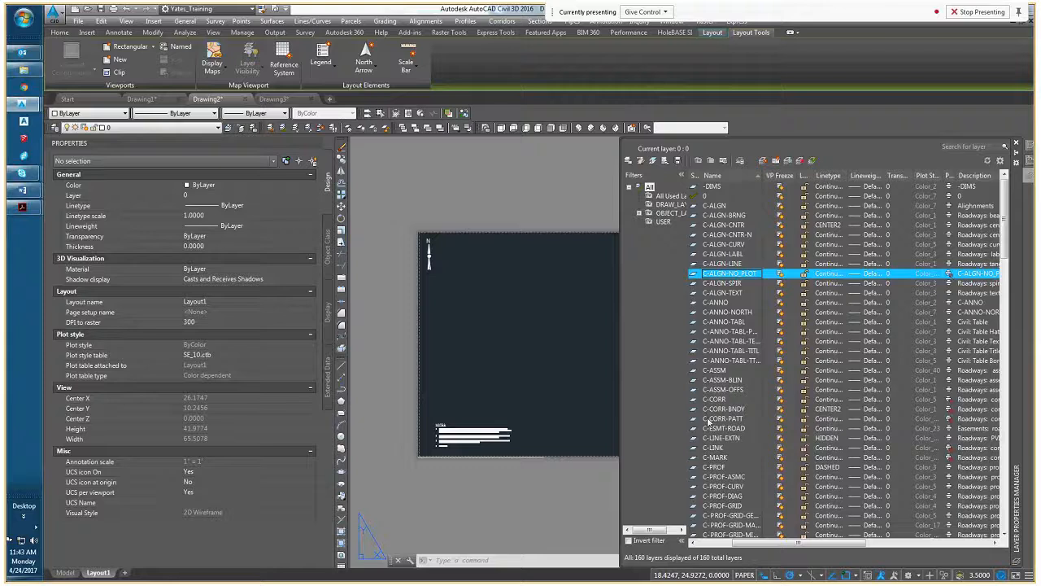
{"action": "left_click", "coordinate": [718, 459]}
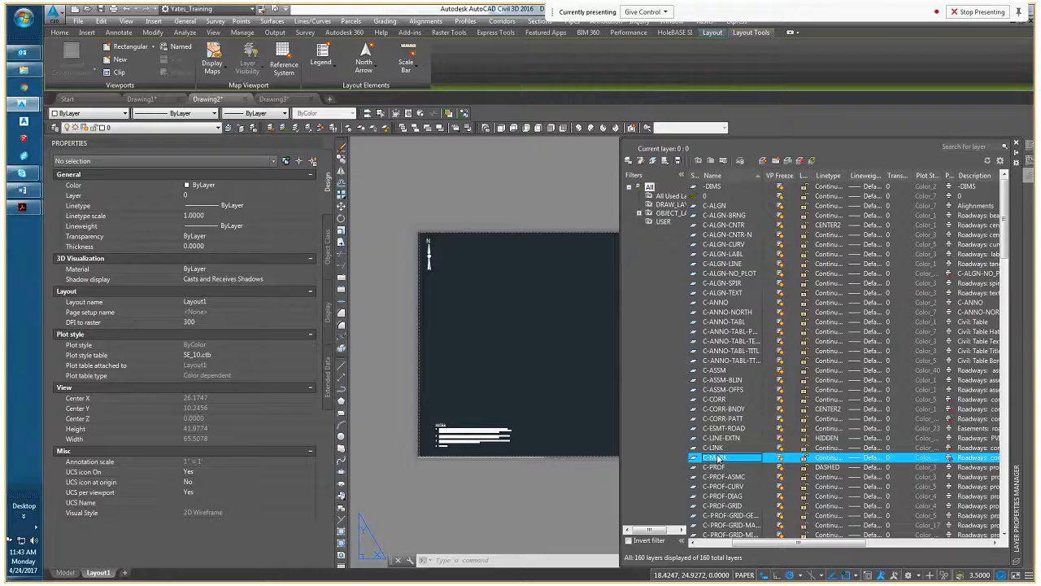
{"action": "type", "text": "DIMS"}
{"action": "key", "text": "Return"}
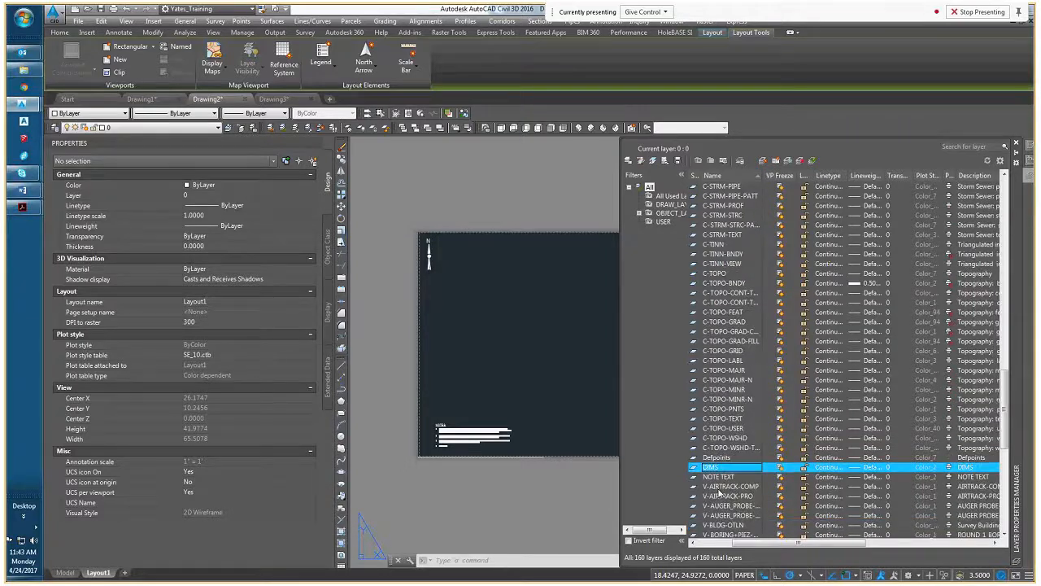
{"action": "left_click", "coordinate": [718, 457]}
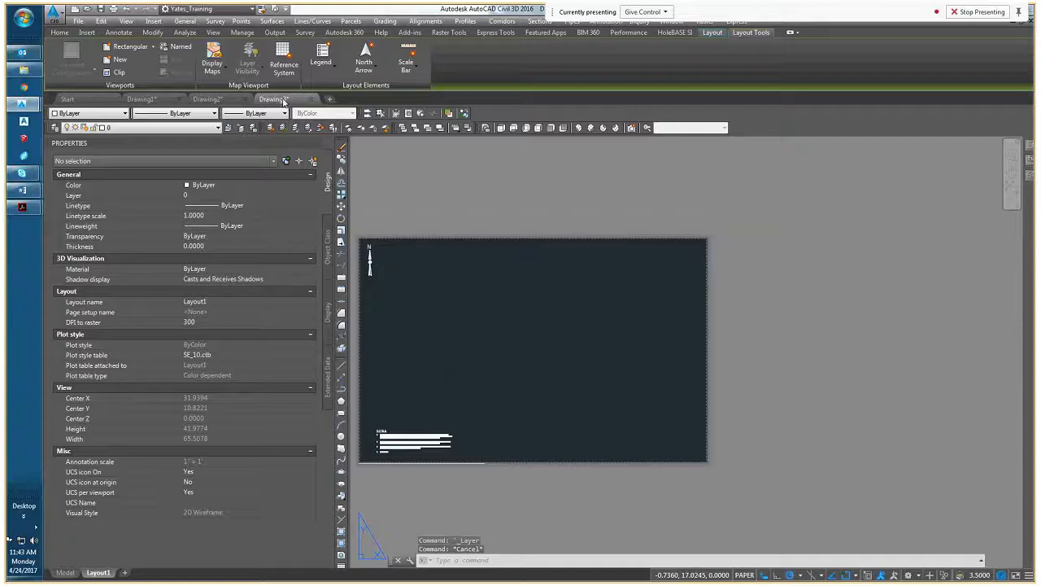
Switch to Drawing3 and examine its template's layer list, including layer 0, Defpoints and the C-ANNO layers
{"action": "left_click", "coordinate": [283, 100]}
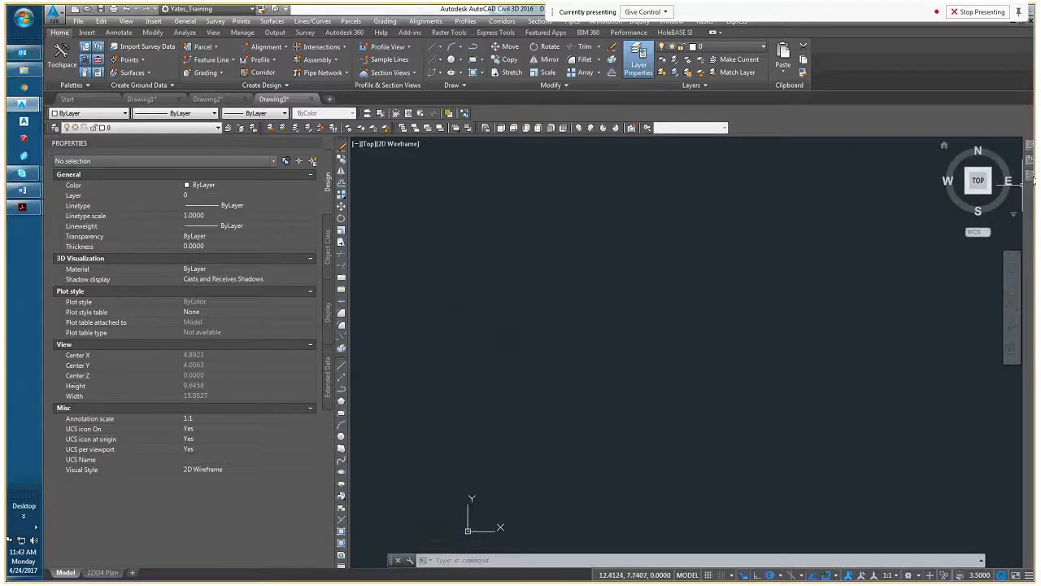
{"action": "mouse_move", "coordinate": [1030, 174]}
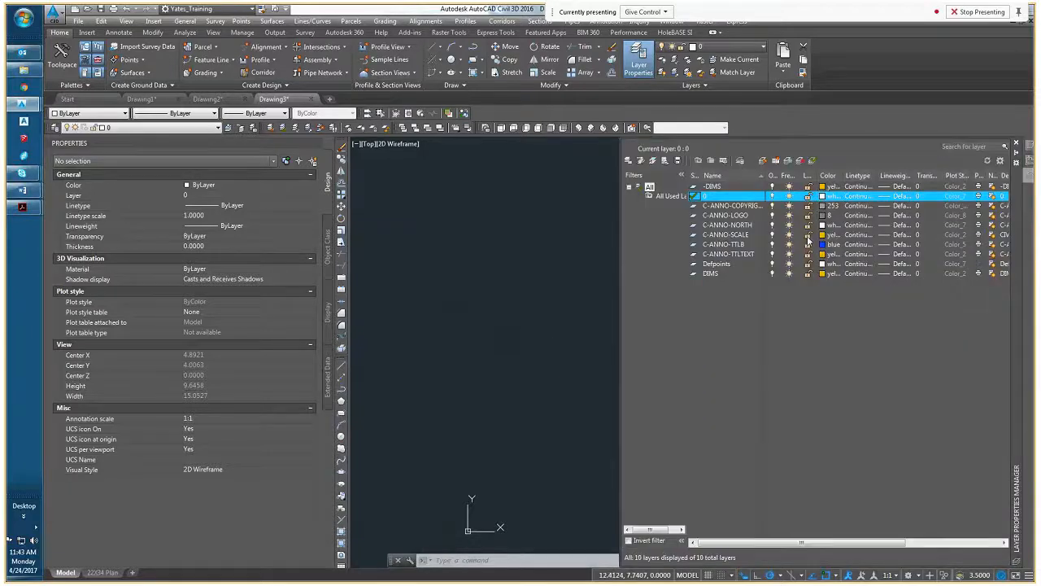
{"action": "left_click", "coordinate": [722, 200]}
{"action": "left_click", "coordinate": [716, 265]}
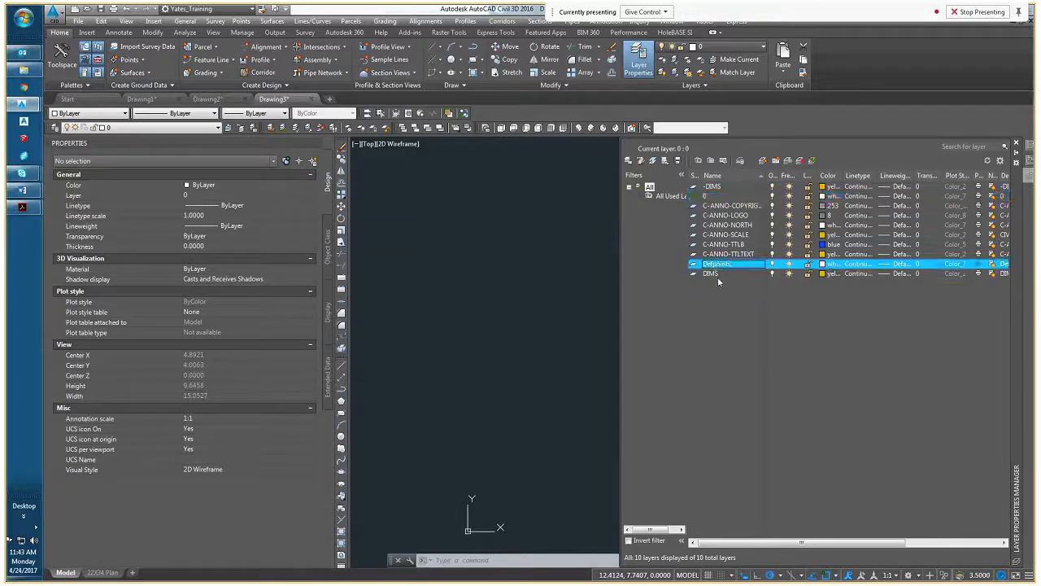
{"action": "left_click", "coordinate": [720, 207]}
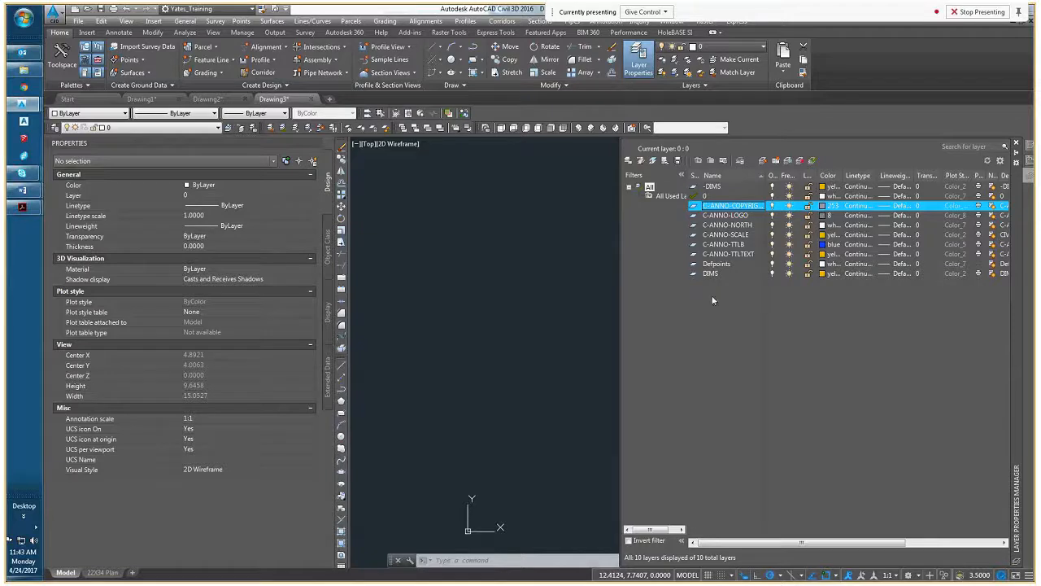
{"action": "middle_click_drag", "start_coordinate": [465, 308], "coordinate": [437, 308]}
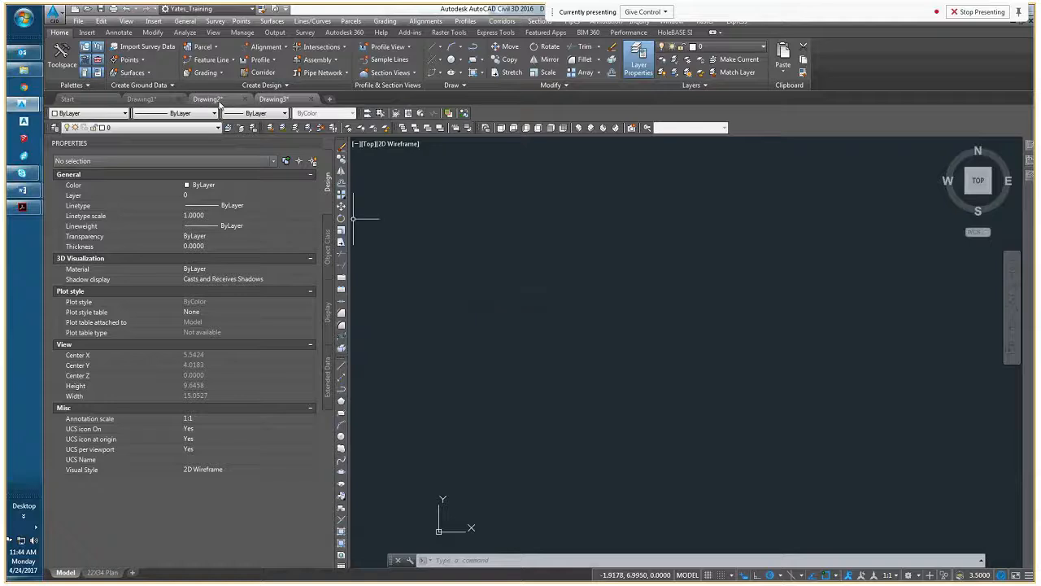
Compare Drawing2's layout sheet with Drawing3's empty model space and its layer list
{"action": "left_click", "coordinate": [225, 101]}
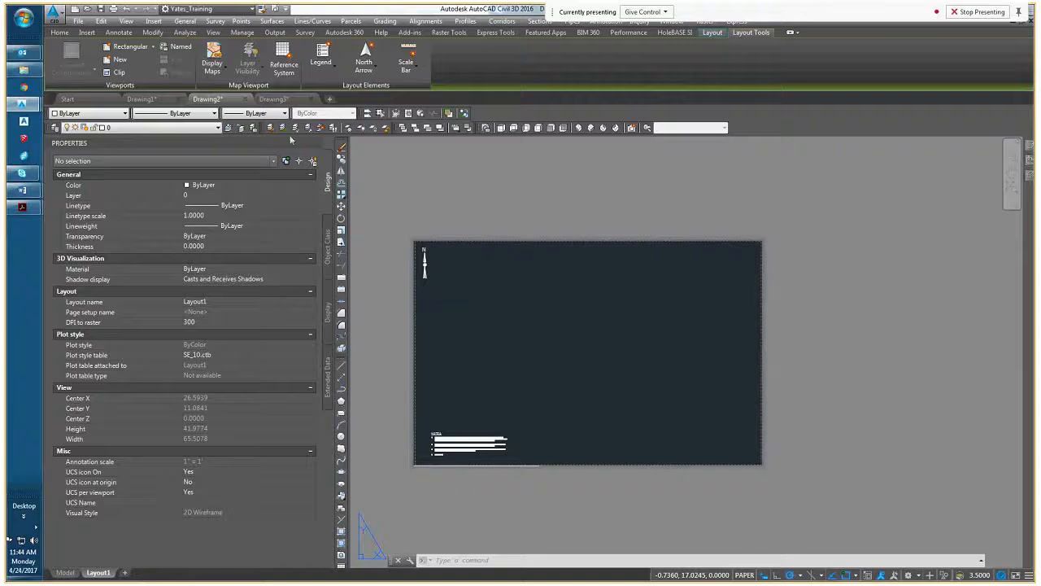
{"action": "left_click", "coordinate": [282, 99]}
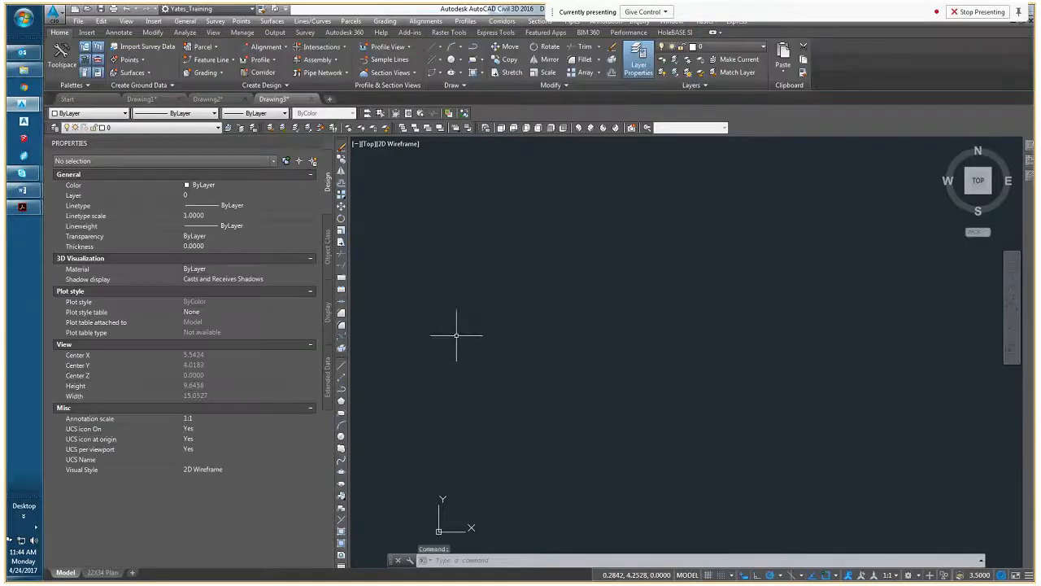
{"action": "middle_click_drag", "start_coordinate": [453, 342], "coordinate": [410, 356]}
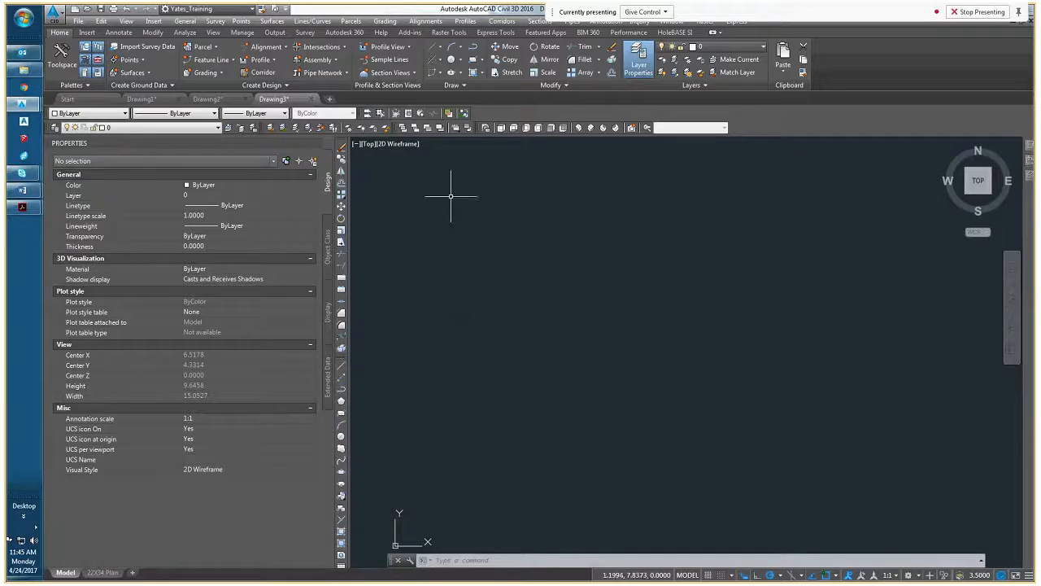
{"action": "mouse_move", "coordinate": [1029, 175]}
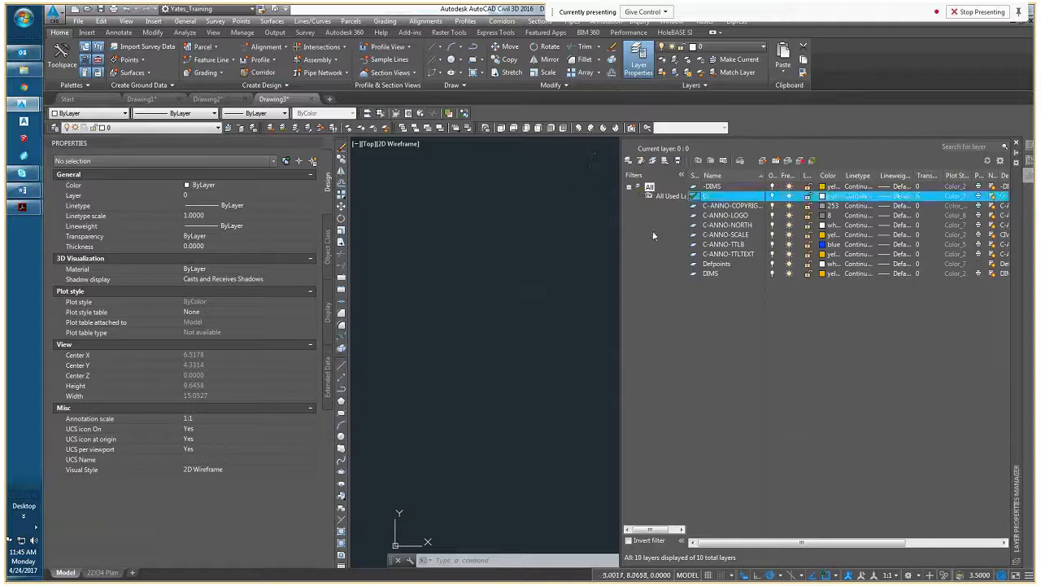
{"action": "left_click", "coordinate": [210, 99]}
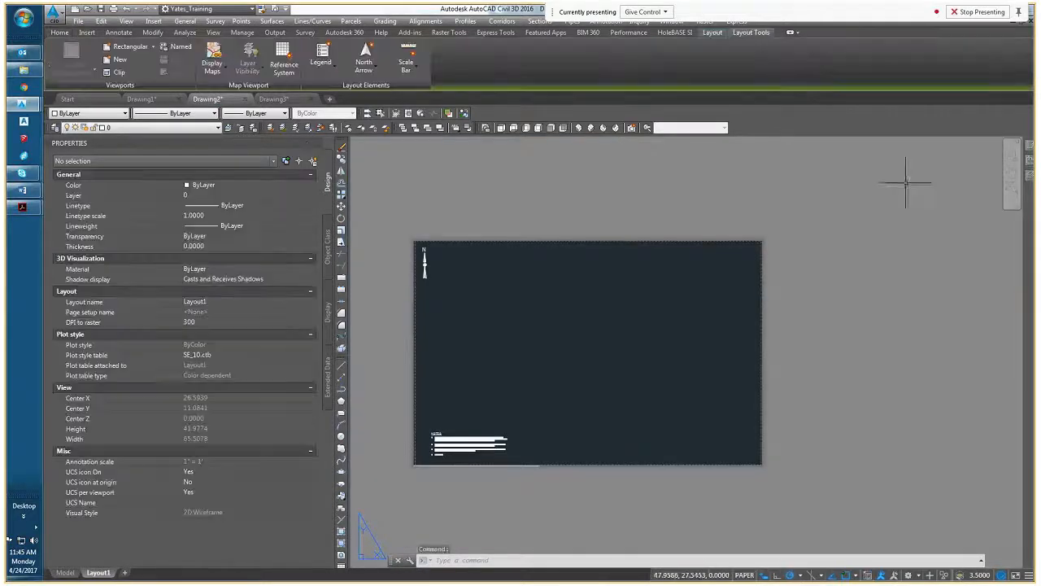
{"action": "mouse_move", "coordinate": [1028, 179]}
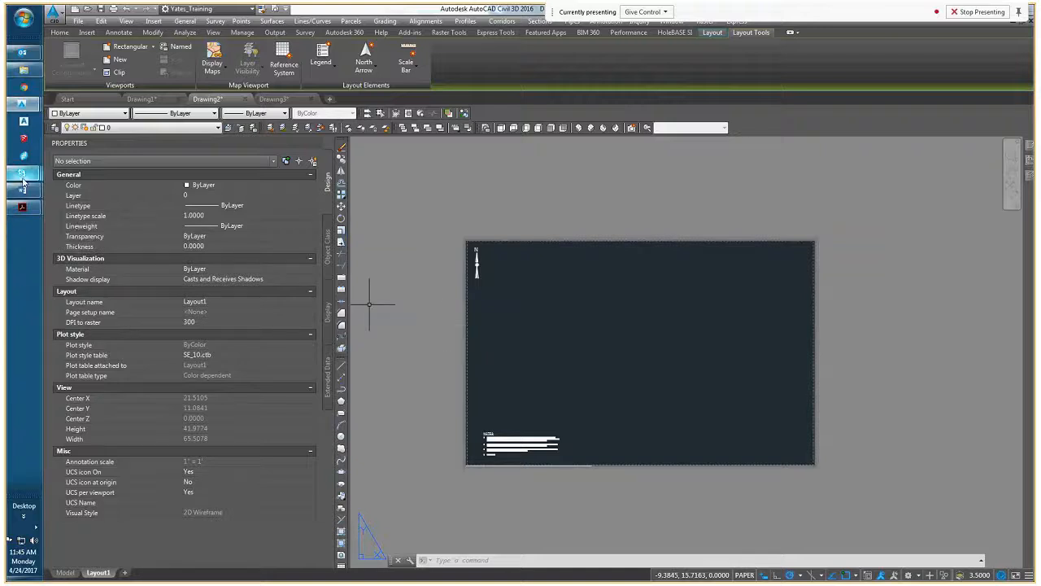
Check the meeting conversation in Skype, and return to Drawing2's layout sheet
{"action": "mouse_move", "coordinate": [23, 180]}
{"action": "left_click", "coordinate": [111, 364]}
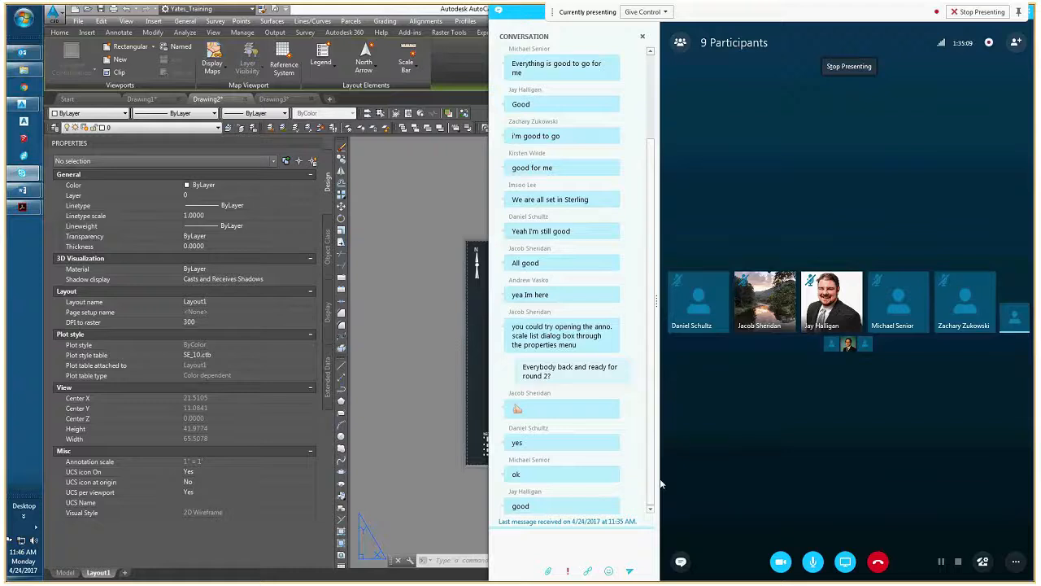
{"action": "left_click", "coordinate": [397, 377]}
{"action": "right_click", "coordinate": [427, 371]}
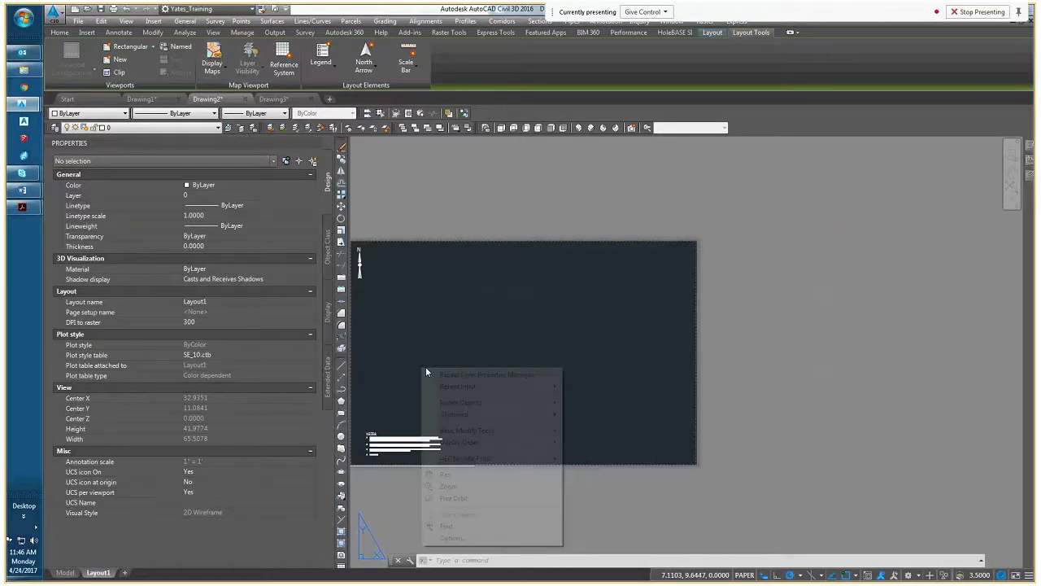
{"action": "left_click", "coordinate": [453, 334]}
{"action": "middle_click_drag", "start_coordinate": [428, 328], "coordinate": [492, 340]}
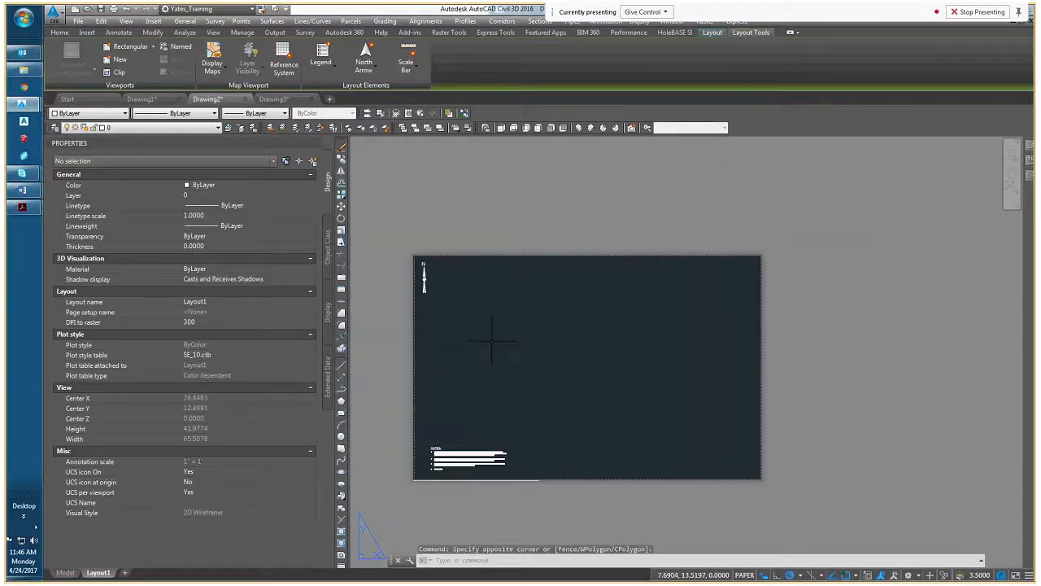
View Drawing3's model space again and go back to Layout1 of Drawing2
{"action": "left_click", "coordinate": [273, 99]}
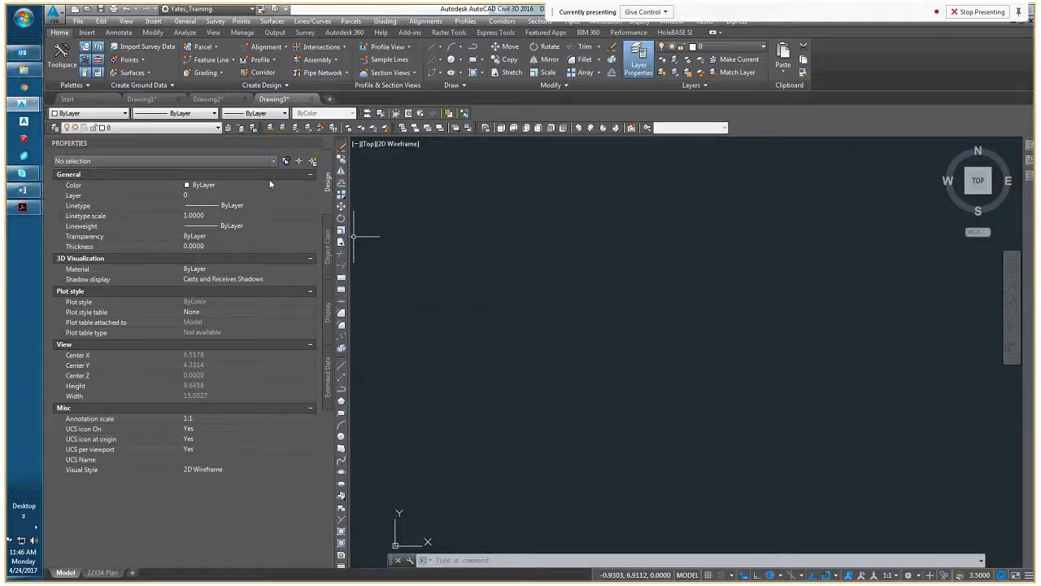
{"action": "left_click", "coordinate": [208, 98]}
{"action": "middle_click_drag", "start_coordinate": [482, 338], "coordinate": [523, 326]}
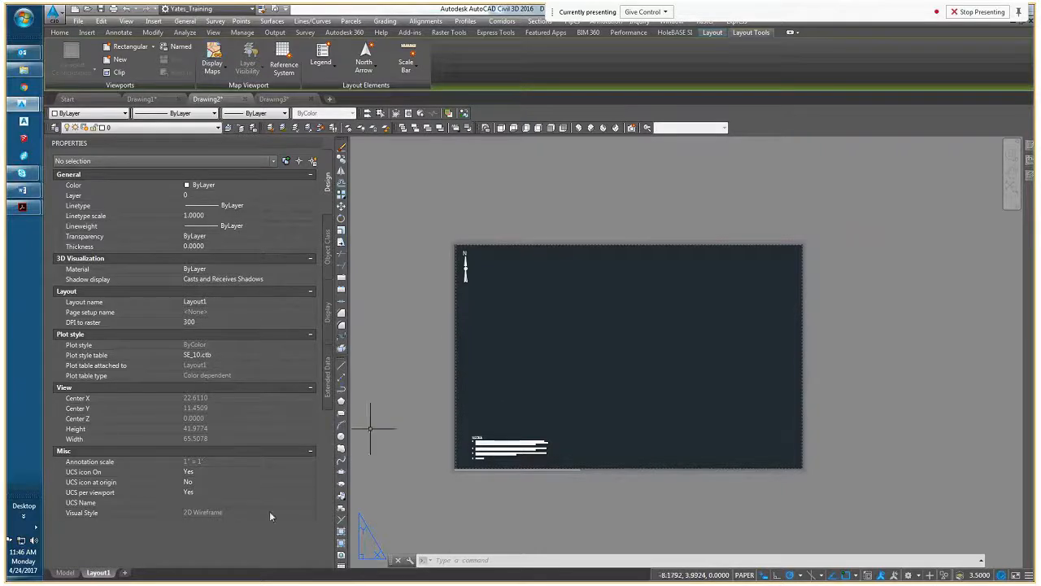
Switch Drawing2 to model space and open the Toolspace on its drawing settings
{"action": "left_click", "coordinate": [66, 572]}
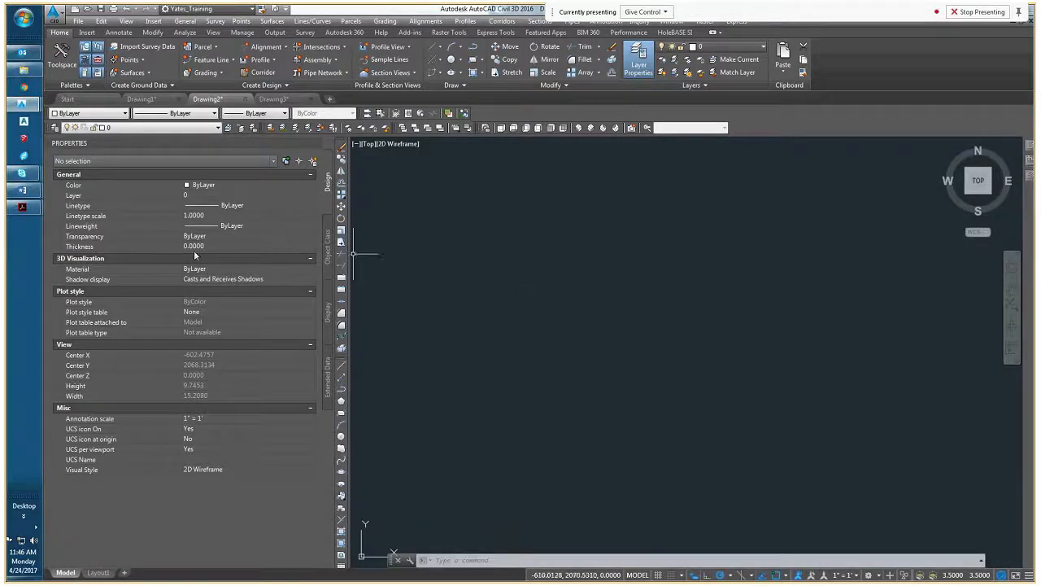
{"action": "left_click", "coordinate": [64, 59]}
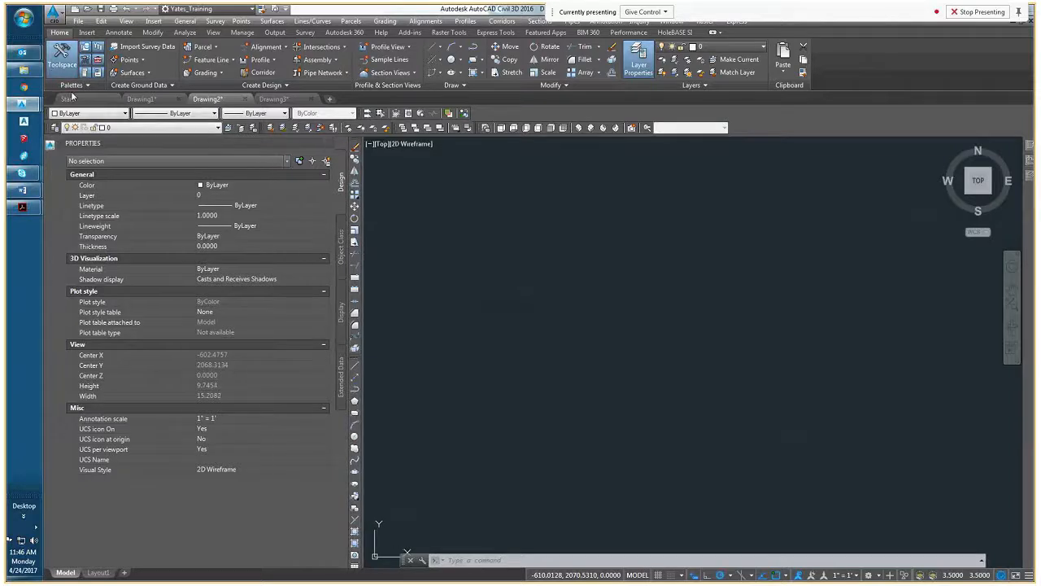
{"action": "mouse_move", "coordinate": [52, 147]}
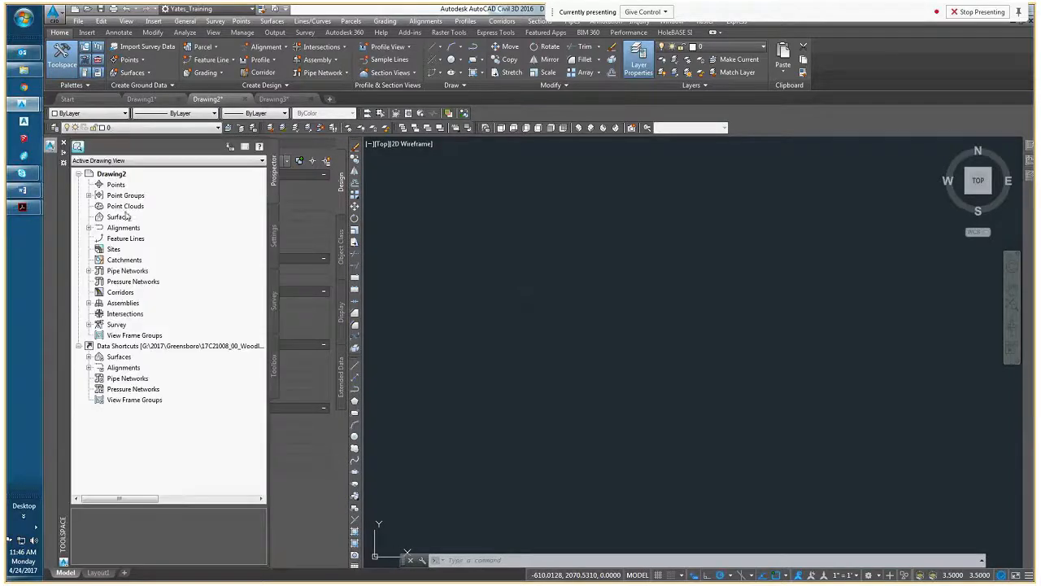
{"action": "left_click", "coordinate": [273, 237]}
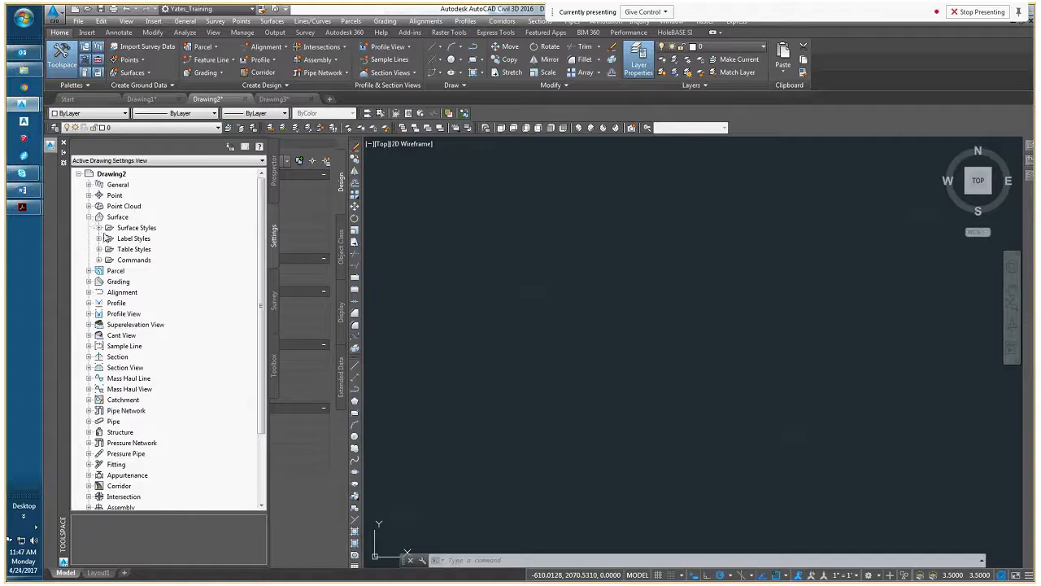
Examine the template's surface styles and its Contour and Slope label styles in the settings tree
{"action": "left_click", "coordinate": [98, 228]}
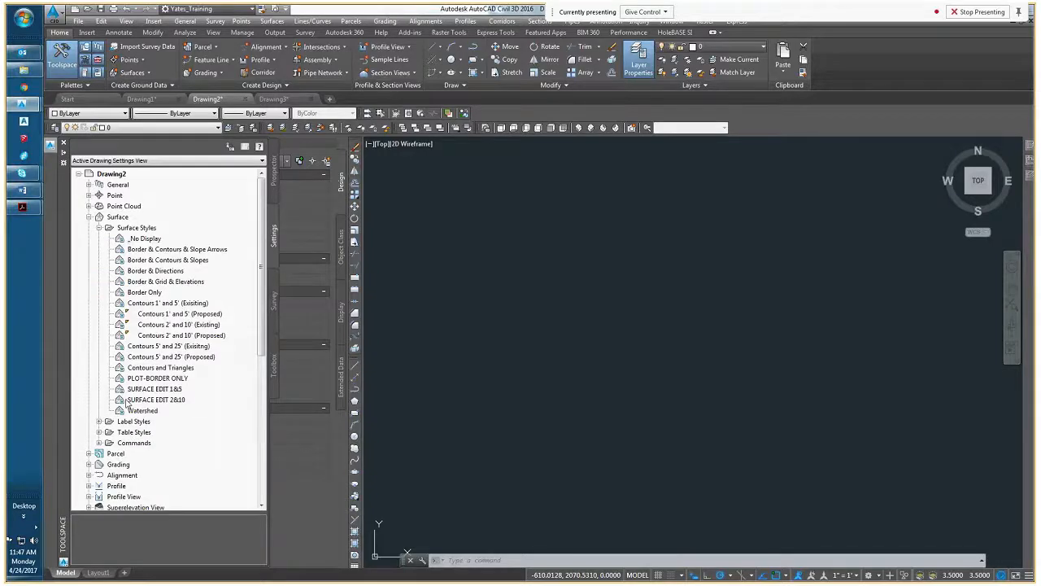
{"action": "left_click", "coordinate": [98, 421]}
{"action": "scroll", "coordinate": [103, 427], "scroll_direction": "down", "scroll_amount": 2}
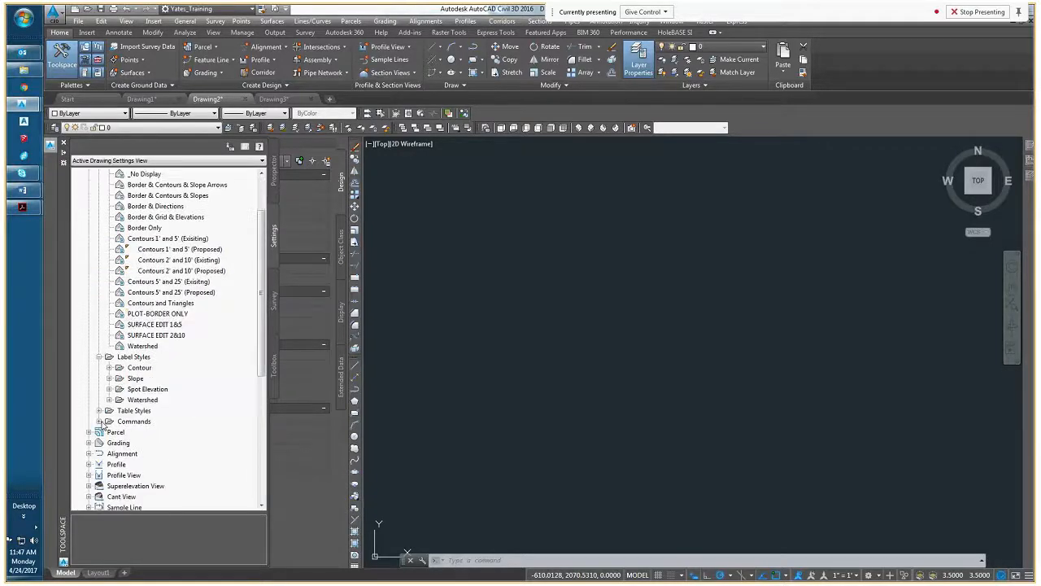
{"action": "left_click", "coordinate": [109, 378]}
{"action": "left_click", "coordinate": [109, 367]}
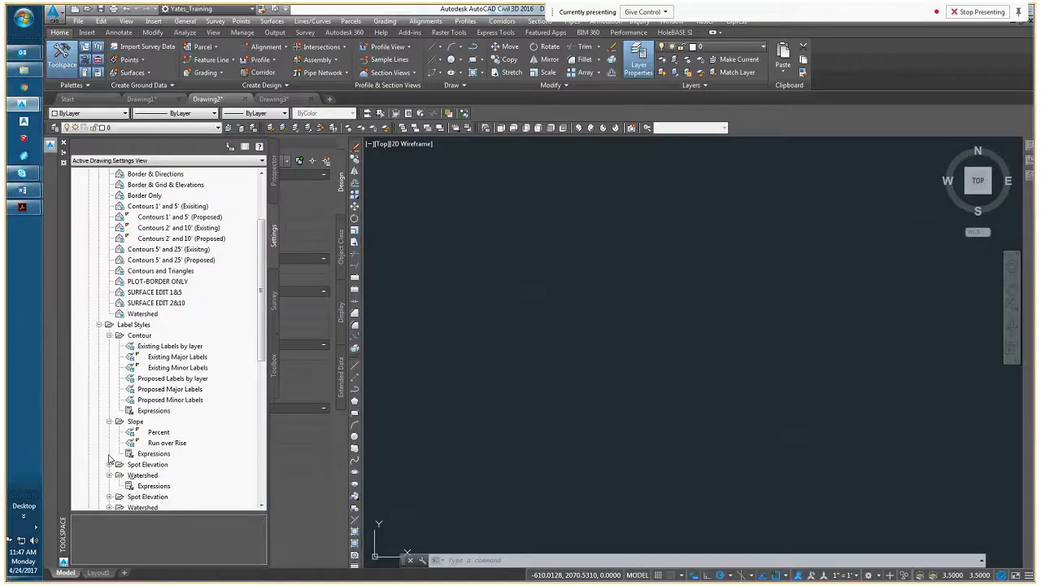
Expand the Alignment settings to view the template's alignment style, design check, label style and table style folders
{"action": "scroll", "coordinate": [91, 432], "scroll_direction": "down", "scroll_amount": 4}
{"action": "left_click", "coordinate": [90, 432]}
{"action": "scroll", "coordinate": [101, 416], "scroll_direction": "down", "scroll_amount": 2}
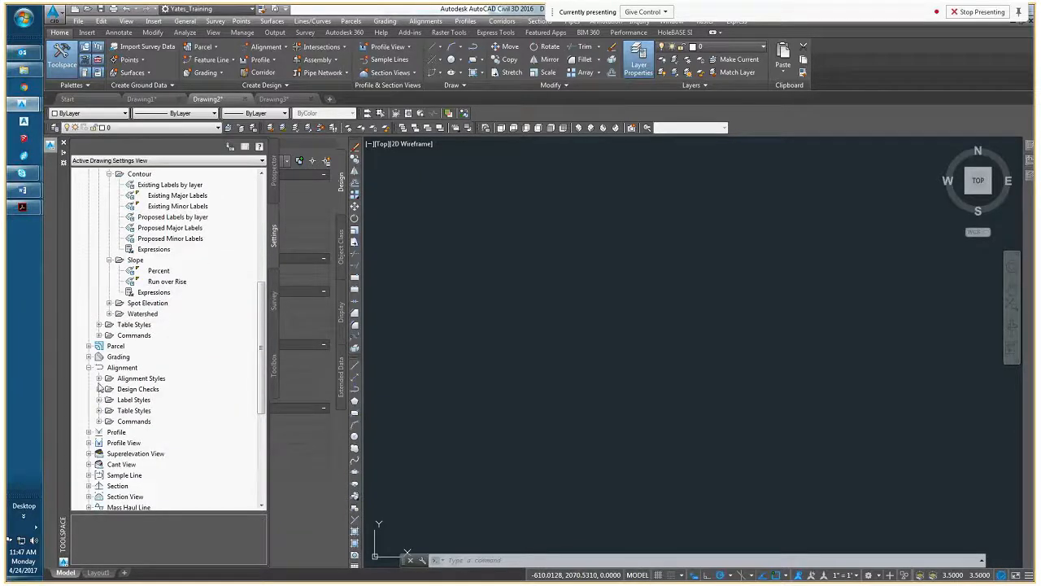
{"action": "scroll", "coordinate": [100, 404], "scroll_direction": "down", "scroll_amount": 2}
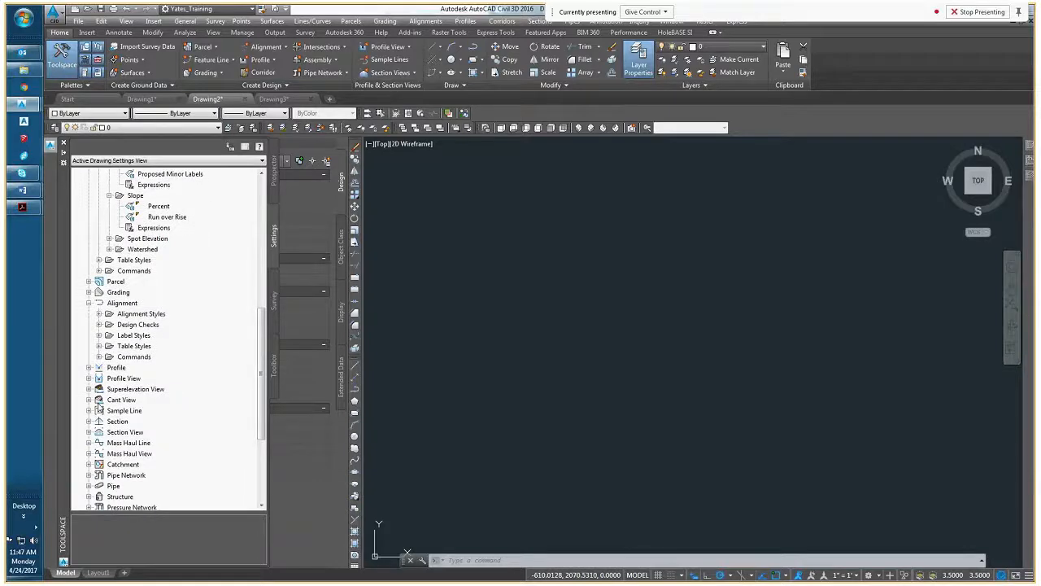
Review the template's profile styles one by one, from DESIGN and EXISTING GROUND down to FOUNDATION and ROCK
{"action": "scroll", "coordinate": [97, 407], "scroll_direction": "down", "scroll_amount": 1}
{"action": "left_click", "coordinate": [89, 335]}
{"action": "left_click", "coordinate": [99, 346]}
{"action": "left_click", "coordinate": [142, 358]}
{"action": "left_click", "coordinate": [151, 368]}
{"action": "left_click", "coordinate": [153, 379]}
{"action": "left_click", "coordinate": [154, 389]}
{"action": "left_click", "coordinate": [152, 400]}
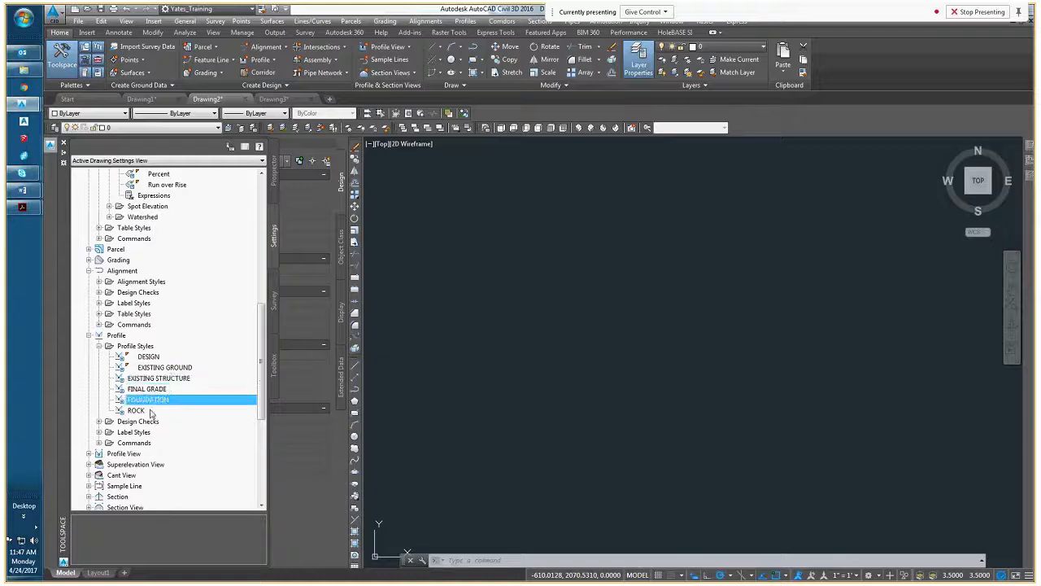
{"action": "left_click", "coordinate": [149, 410]}
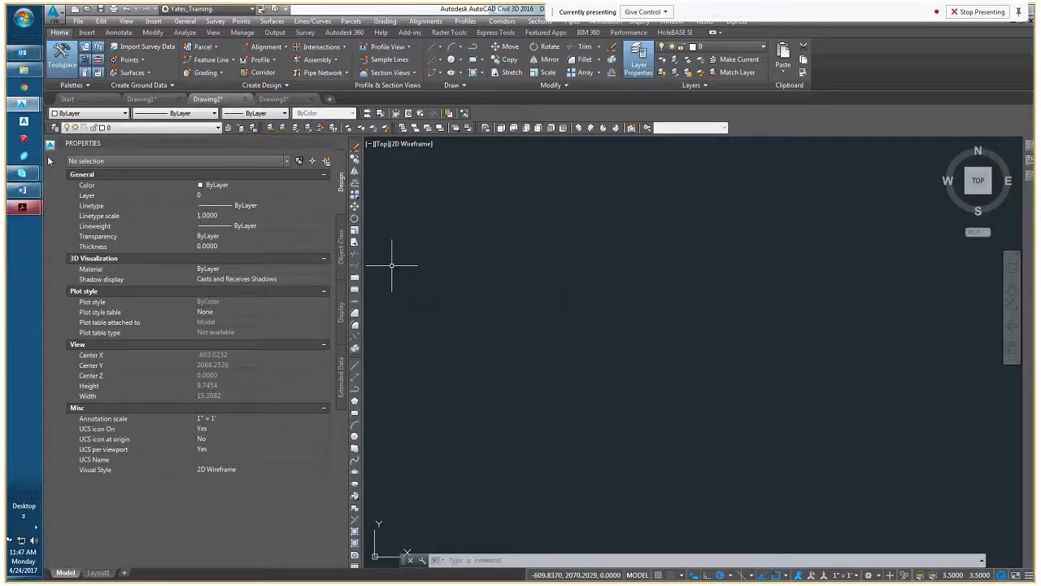
Save the template drawing to the Desktop under its default name, Drawing2
{"action": "left_click", "coordinate": [79, 22]}
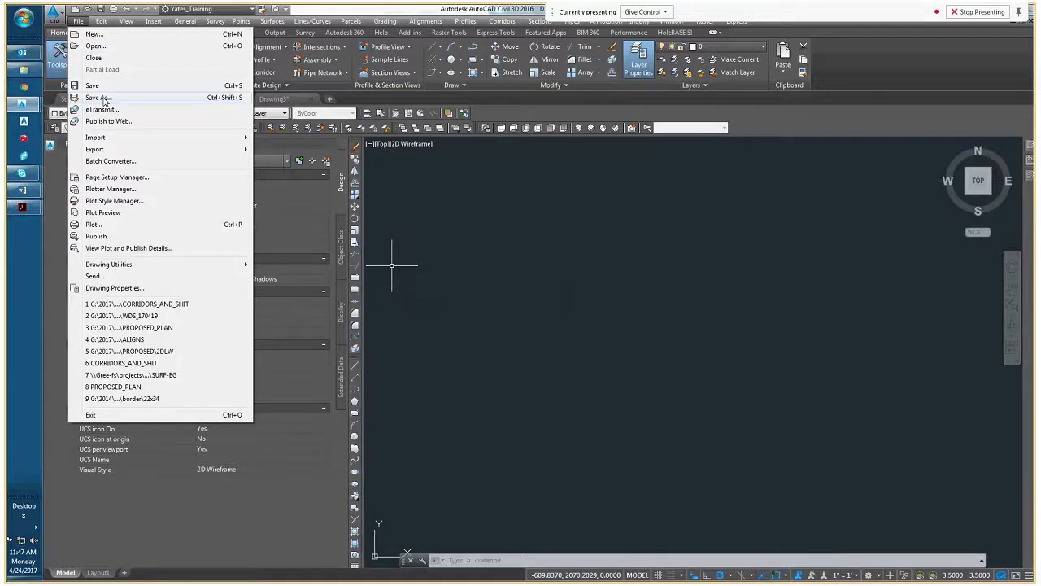
{"action": "left_click", "coordinate": [98, 97]}
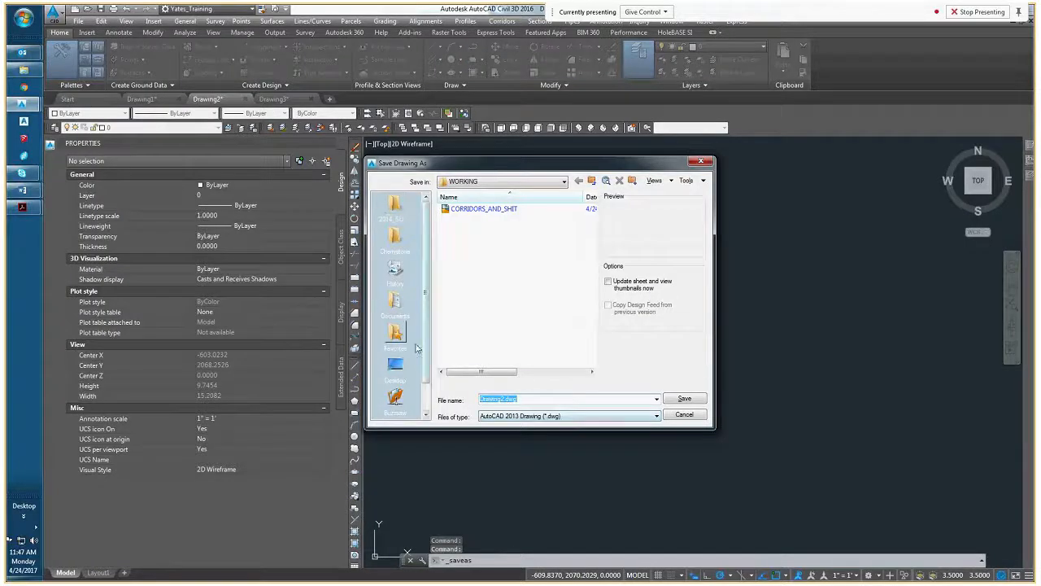
{"action": "left_click", "coordinate": [397, 364]}
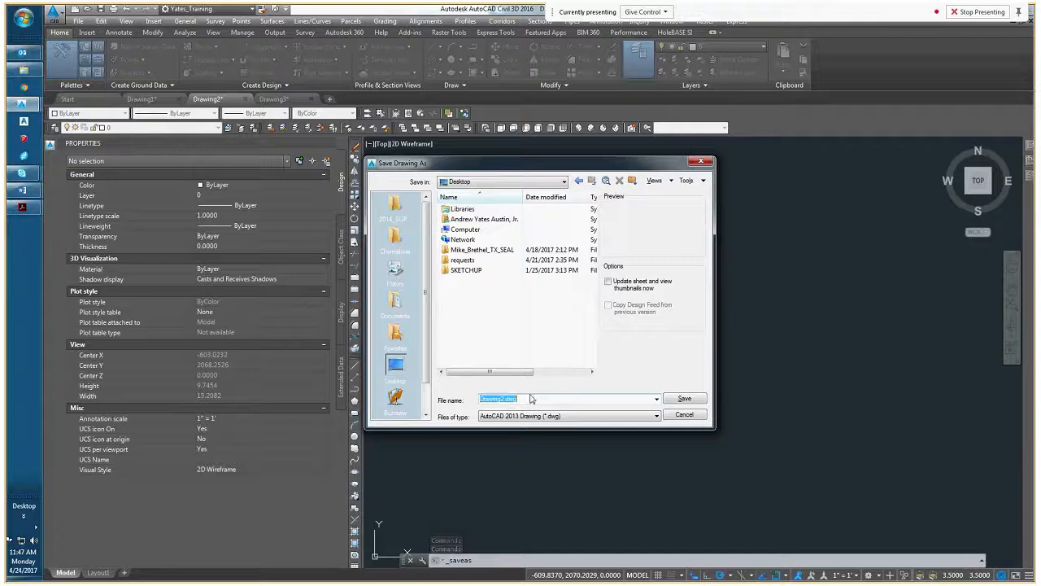
{"action": "key", "text": "Return"}
{"action": "type", "text": "c"}
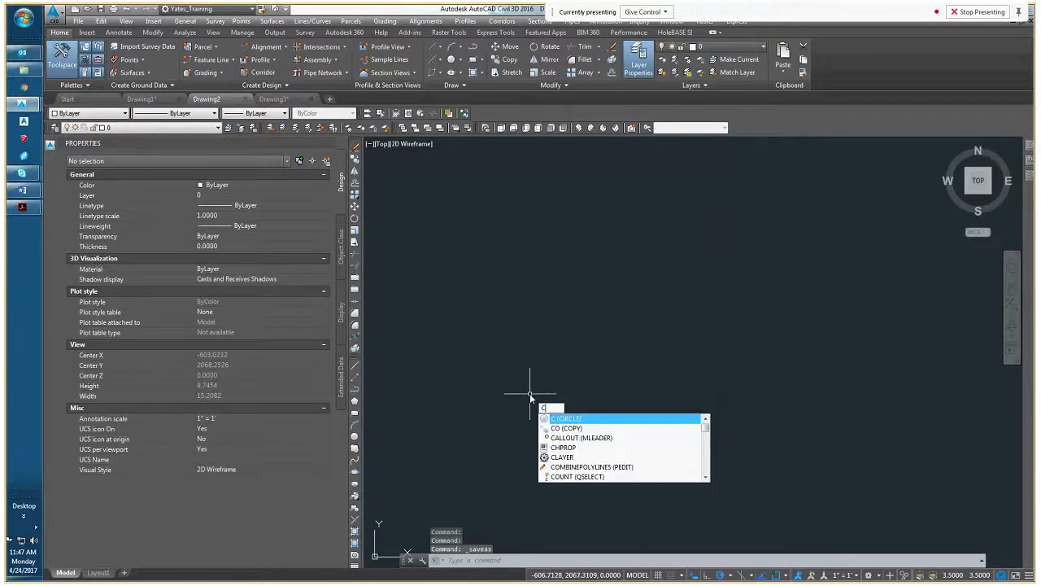
{"action": "key", "text": "Escape"}
Save another copy of the drawing on the Desktop under the name C3D
{"action": "left_click", "coordinate": [78, 20]}
{"action": "left_click", "coordinate": [97, 97]}
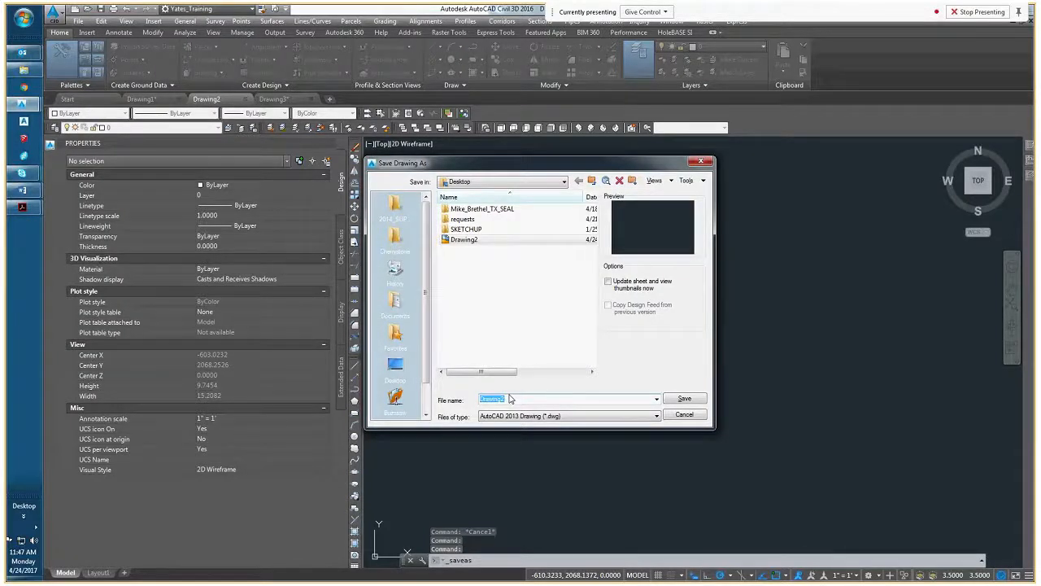
{"action": "type", "text": "C3d"}
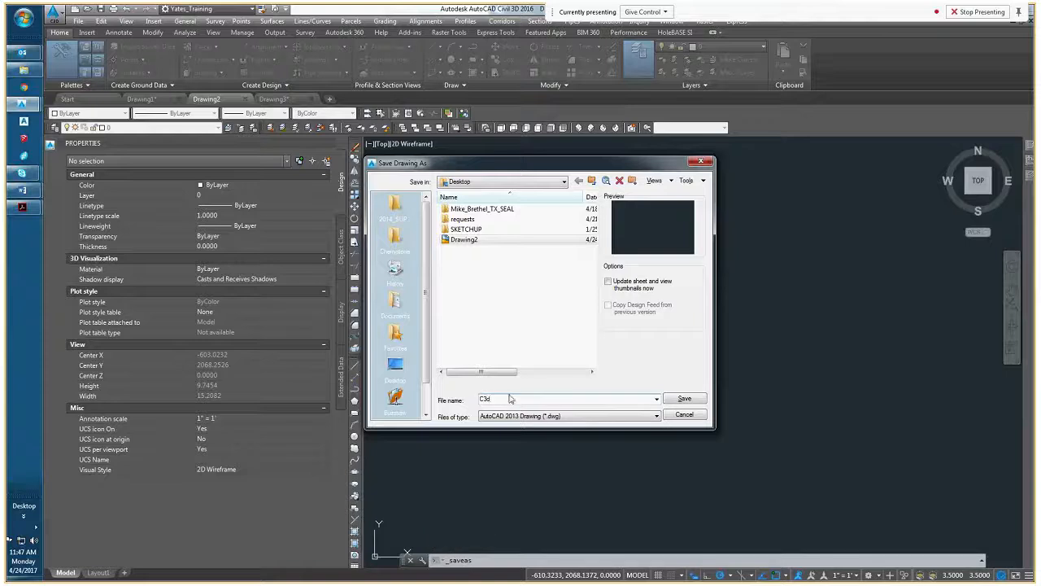
{"action": "type", "text": "D"}
{"action": "left_click", "coordinate": [685, 400]}
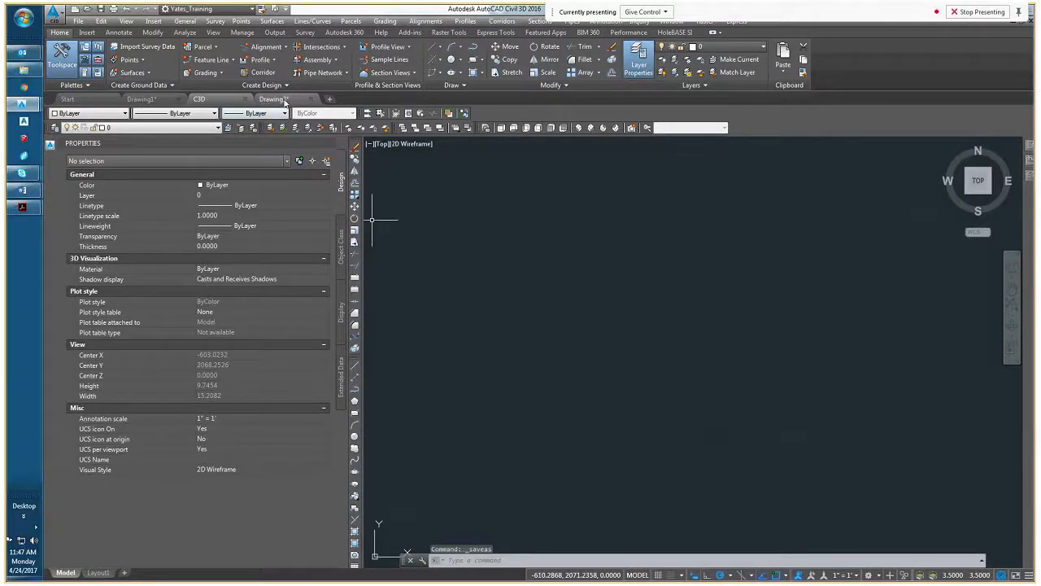
Show Drawing3 zoomed to its extents, and switch to the open Intake_Topo 04-18-17 survey drawing
{"action": "left_click", "coordinate": [284, 99]}
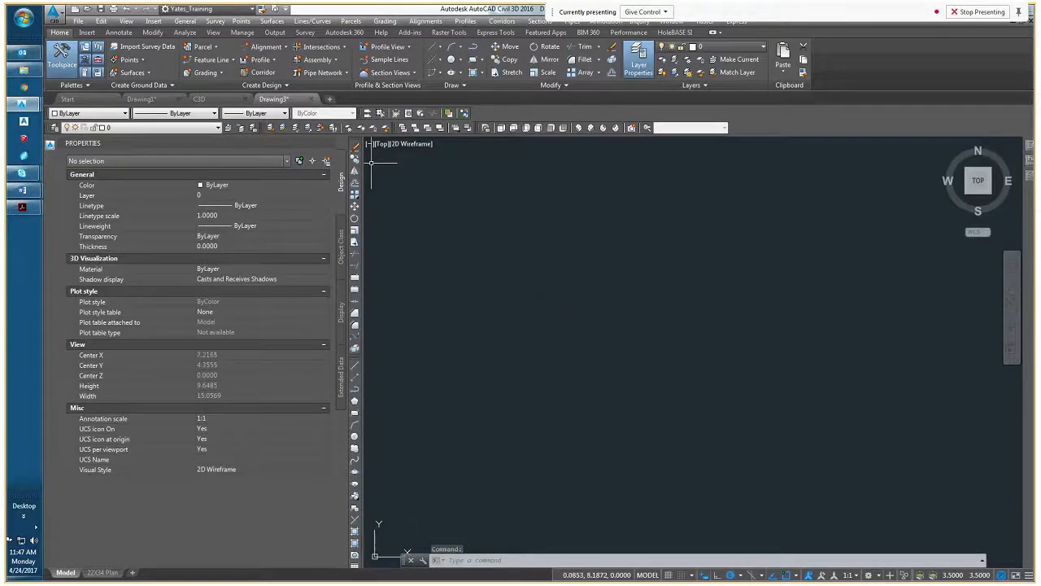
{"action": "middle_click", "coordinate": [500, 253]}
{"action": "middle_click", "coordinate": [499, 252]}
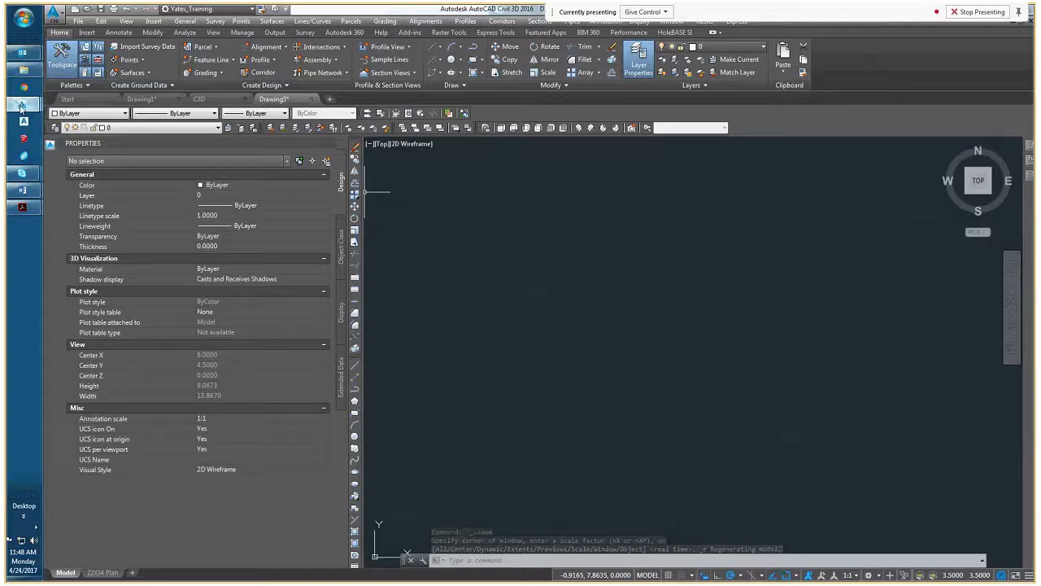
{"action": "mouse_move", "coordinate": [22, 106]}
{"action": "left_click", "coordinate": [109, 65]}
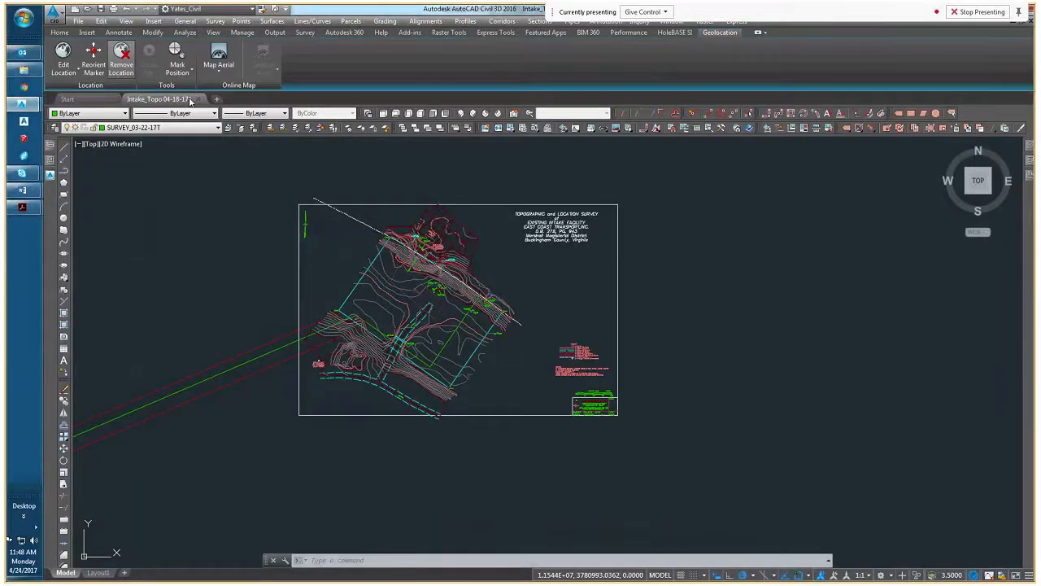
Inspect the closed contours of the small mound beside the gravel road by selecting them, and clear the selection
{"action": "middle_click_drag", "start_coordinate": [370, 356], "coordinate": [446, 370]}
{"action": "scroll", "coordinate": [443, 370], "scroll_direction": "up", "scroll_amount": 6}
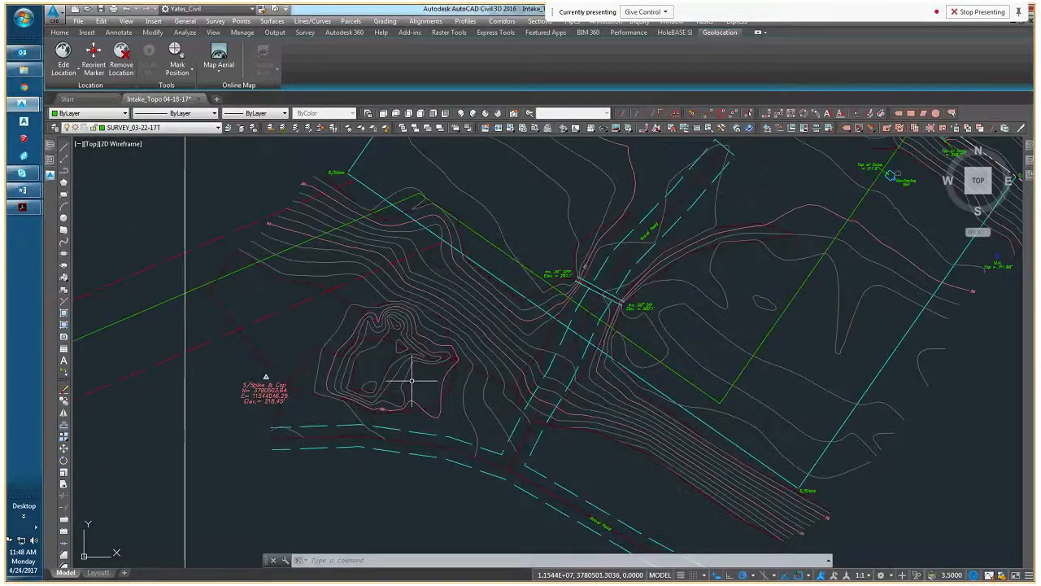
{"action": "scroll", "coordinate": [440, 382], "scroll_direction": "up", "scroll_amount": 3}
{"action": "left_click", "coordinate": [486, 388]}
{"action": "left_click", "coordinate": [379, 367]}
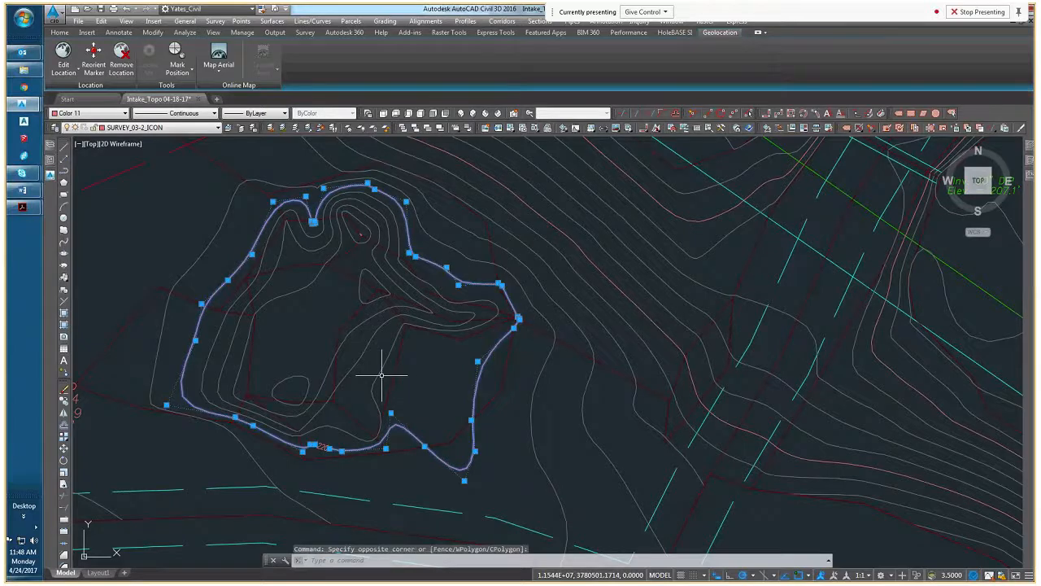
{"action": "left_click", "coordinate": [382, 375]}
{"action": "left_click", "coordinate": [344, 302]}
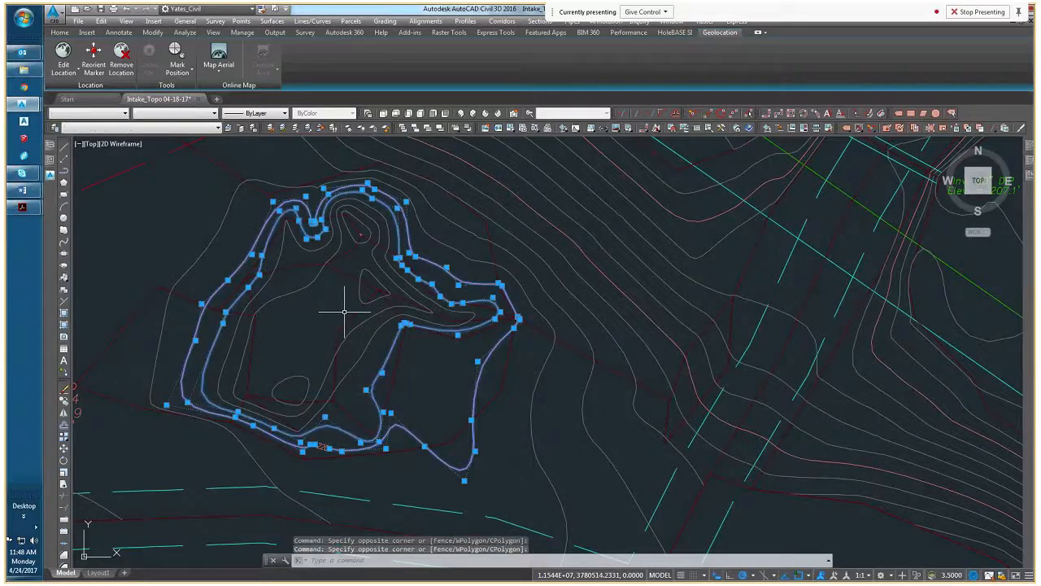
{"action": "key", "text": "Escape"}
Check the elevation of one of the mound's contour polylines in its properties, and deselect it
{"action": "left_click", "coordinate": [62, 153]}
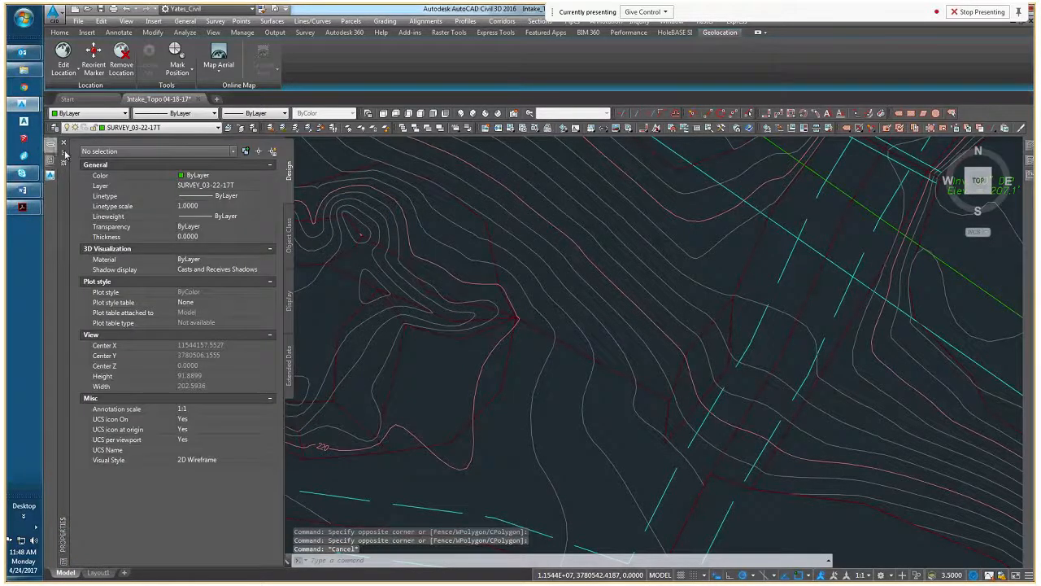
{"action": "left_click", "coordinate": [507, 363]}
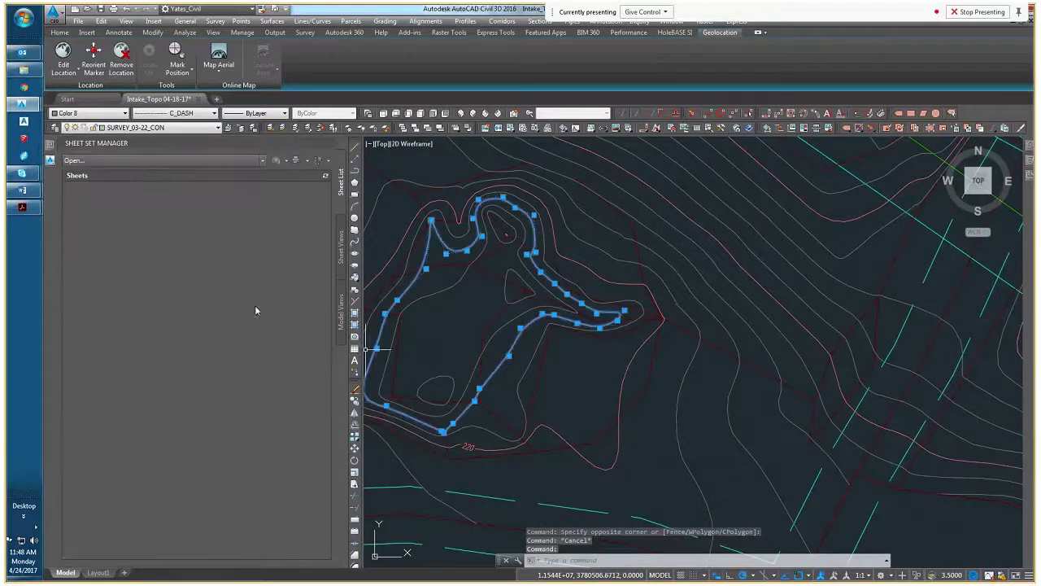
{"action": "mouse_move", "coordinate": [52, 160]}
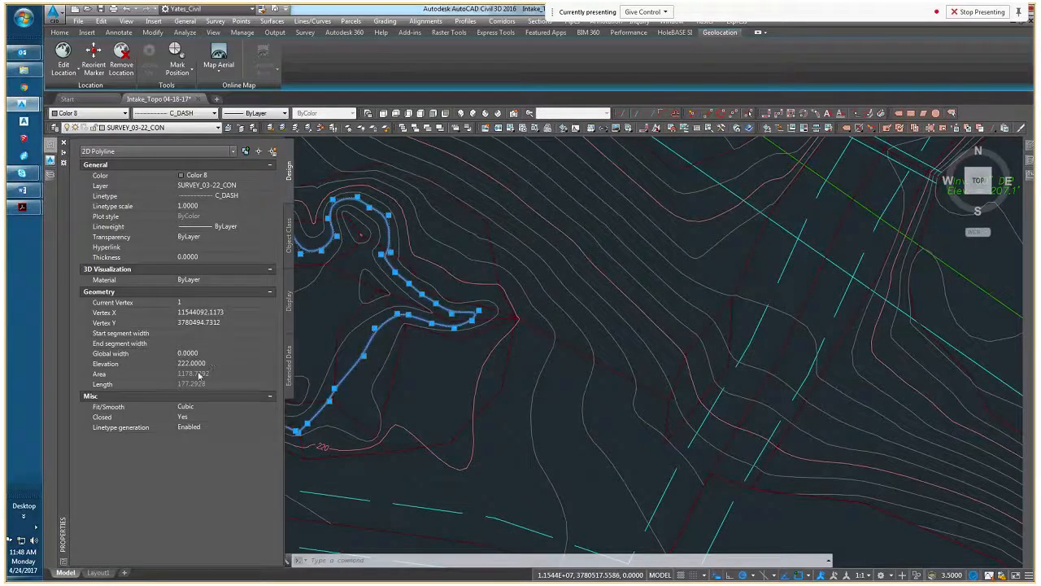
{"action": "middle_click_drag", "start_coordinate": [400, 372], "coordinate": [446, 376]}
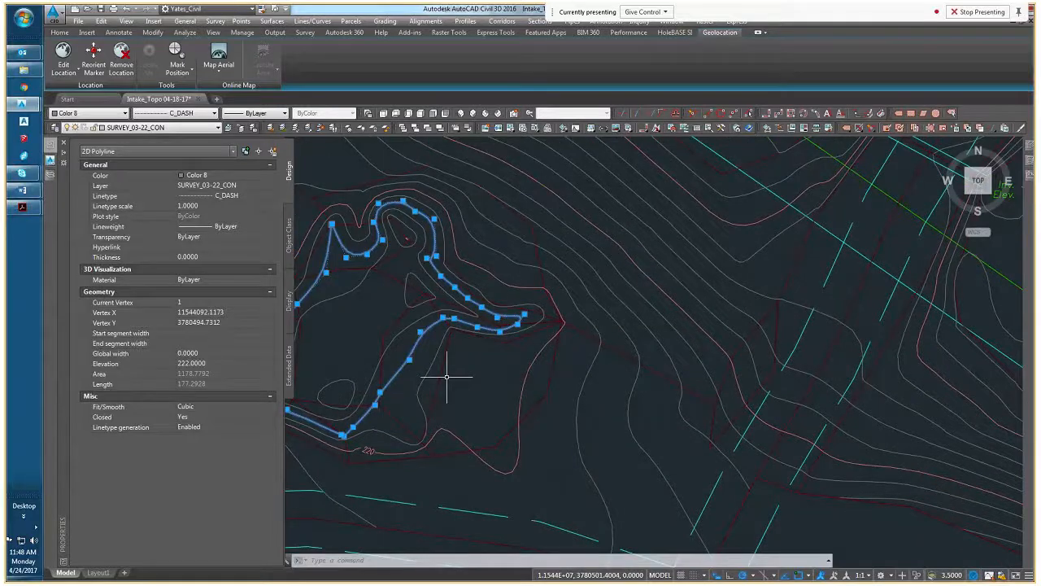
{"action": "key", "text": "Escape"}
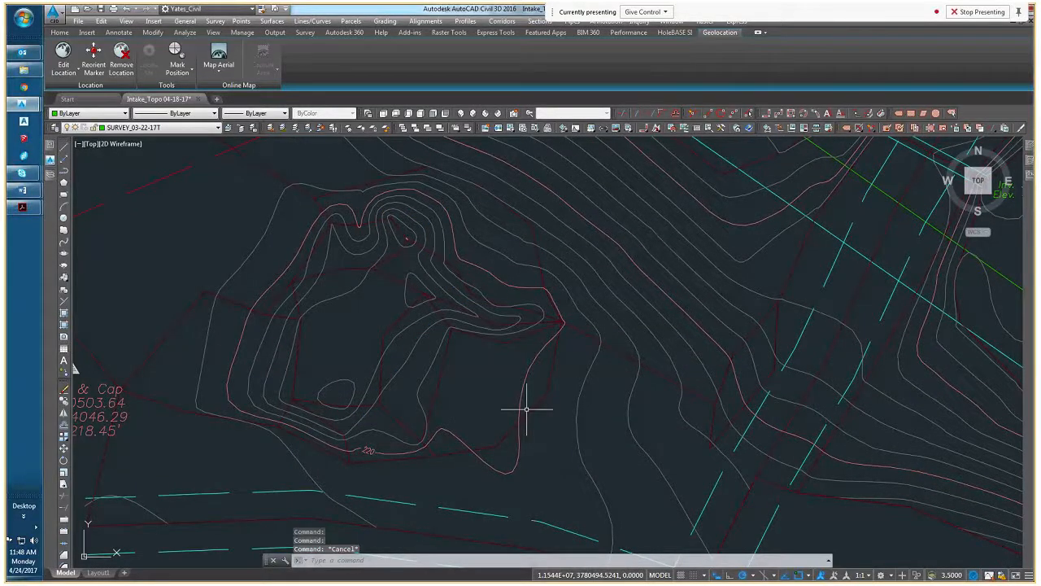
Select the mound's contour lines and extend the selection to all similar contours in the survey
{"action": "left_click", "coordinate": [528, 409]}
{"action": "left_click", "coordinate": [458, 353]}
{"action": "scroll", "coordinate": [462, 358], "scroll_direction": "down", "scroll_amount": 6}
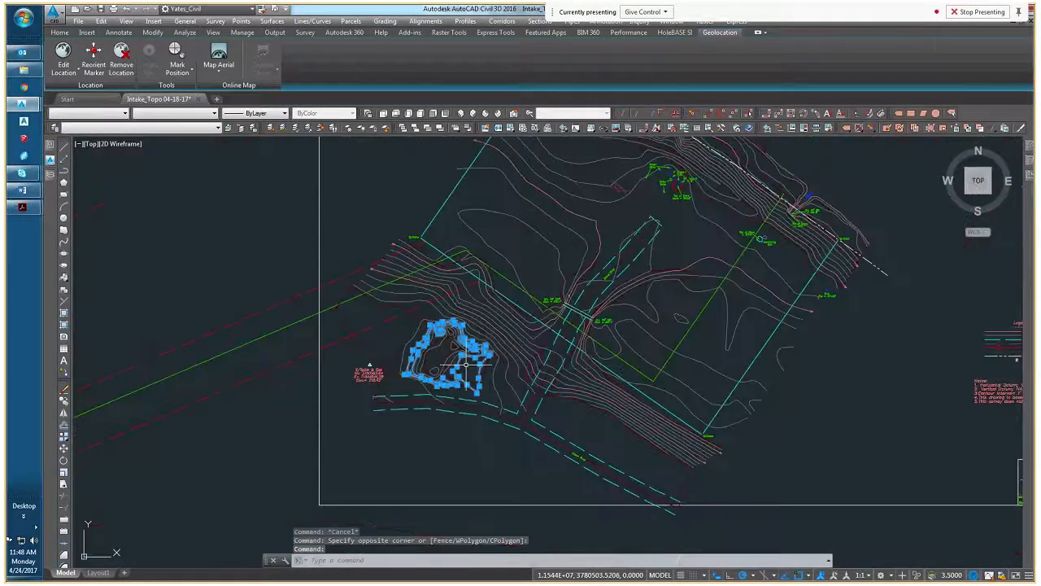
{"action": "right_click", "coordinate": [467, 364]}
{"action": "left_click", "coordinate": [488, 500]}
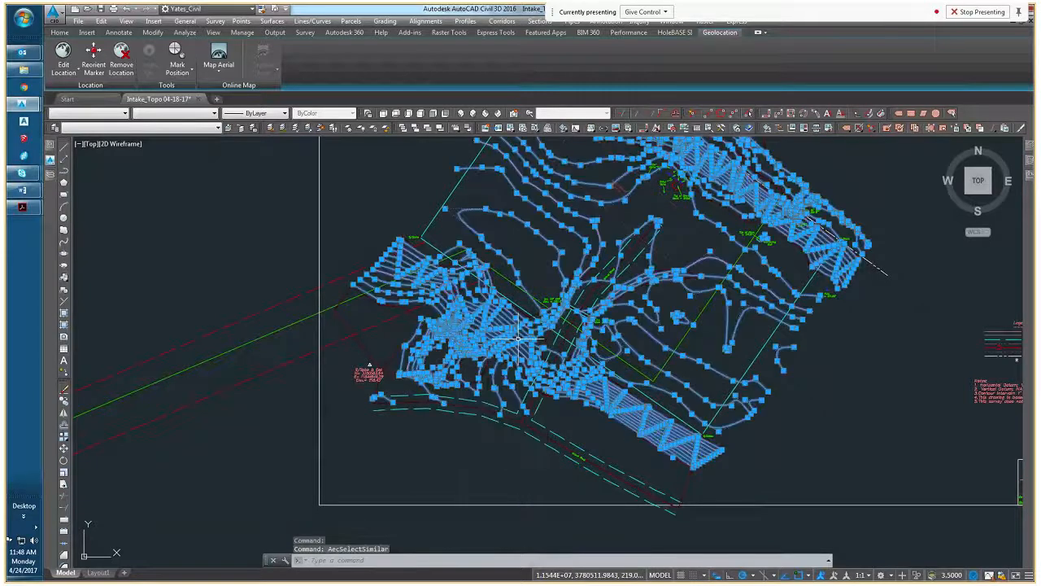
{"action": "middle_click_drag", "start_coordinate": [625, 306], "coordinate": [491, 394]}
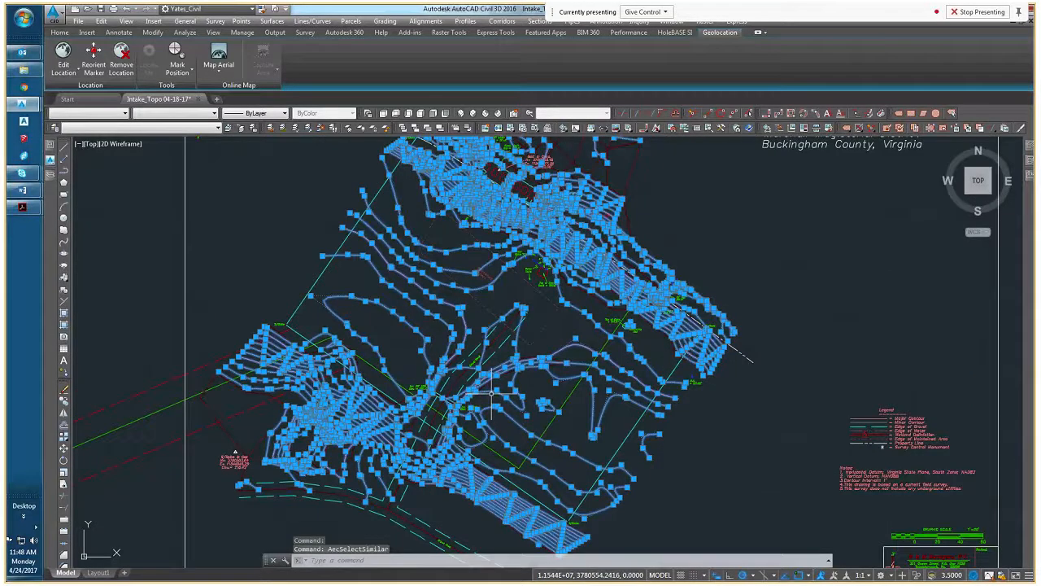
{"action": "scroll", "coordinate": [491, 394], "scroll_direction": "down", "scroll_amount": 2}
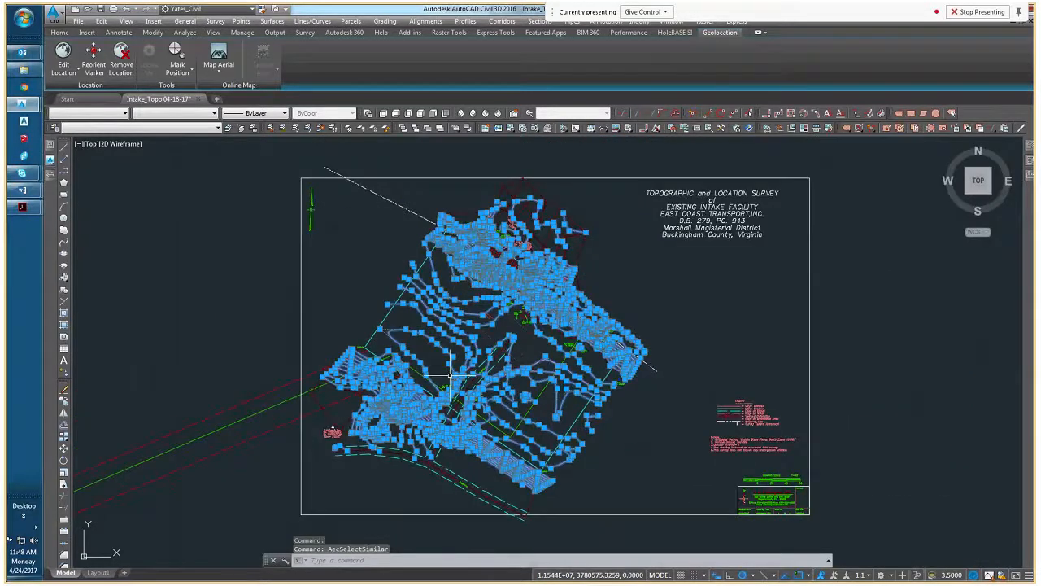
Copy the selected survey contours to the clipboard and clear the selection
{"action": "right_click", "coordinate": [223, 233]}
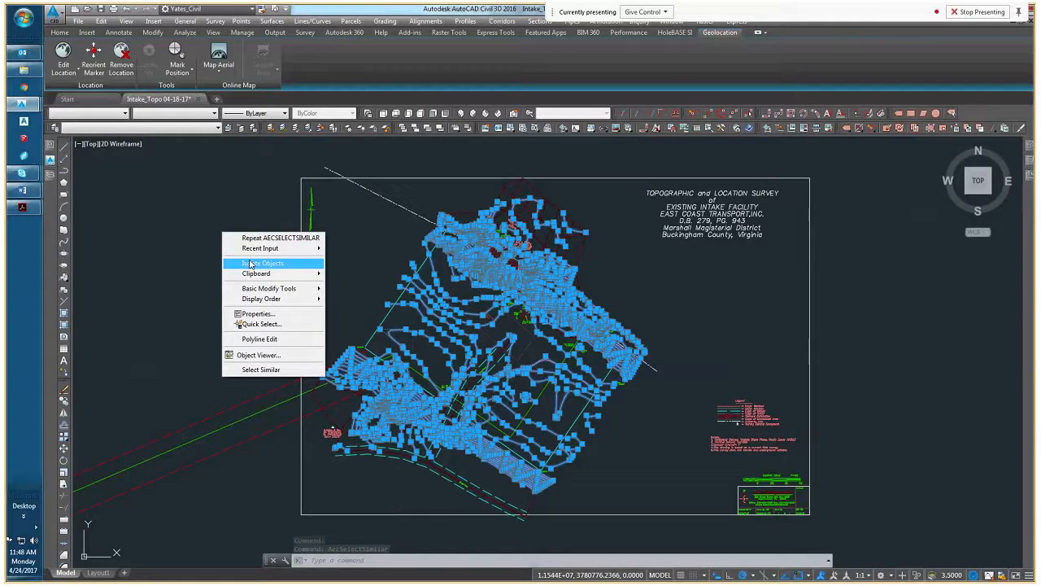
{"action": "key", "text": "ctrl+c"}
{"action": "left_click", "coordinate": [101, 21]}
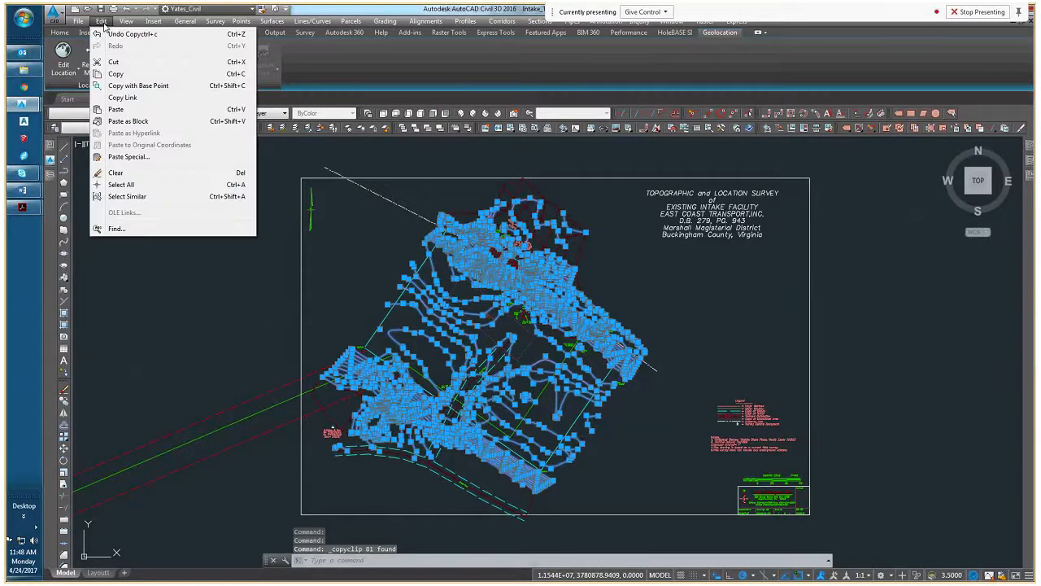
{"action": "left_click", "coordinate": [218, 293]}
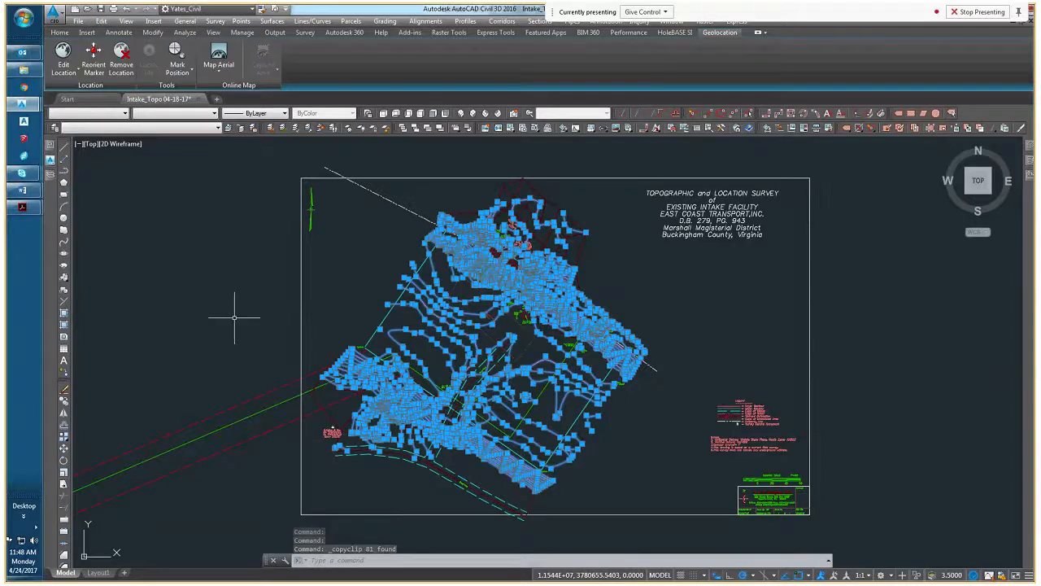
{"action": "key", "text": "Escape"}
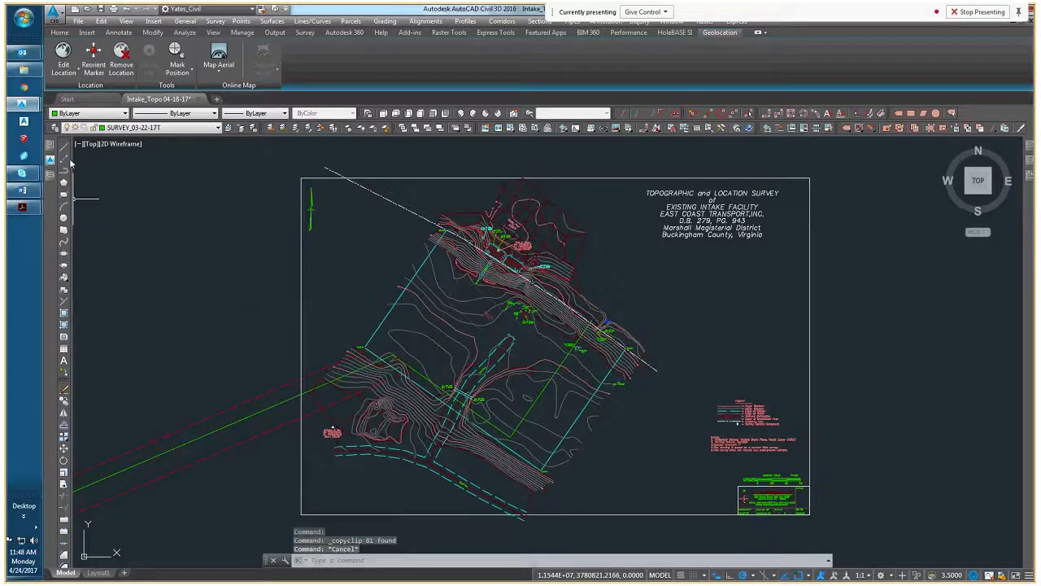
Switch to Drawing3 and view its clipboard paste options, including Paste to Original Coordinates
{"action": "mouse_move", "coordinate": [22, 103]}
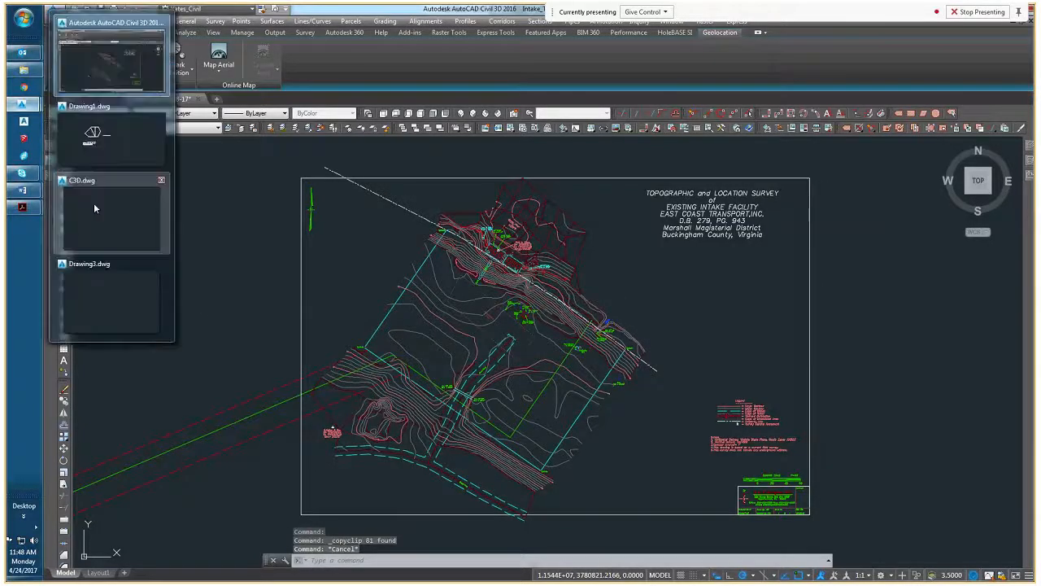
{"action": "left_click", "coordinate": [98, 277]}
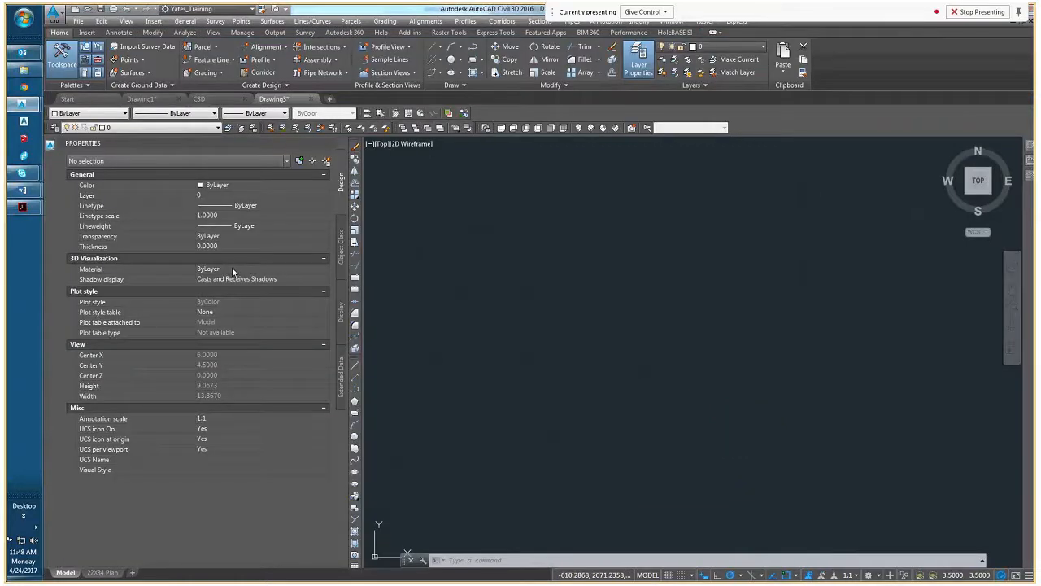
{"action": "right_click", "coordinate": [482, 251]}
{"action": "mouse_move", "coordinate": [513, 296]}
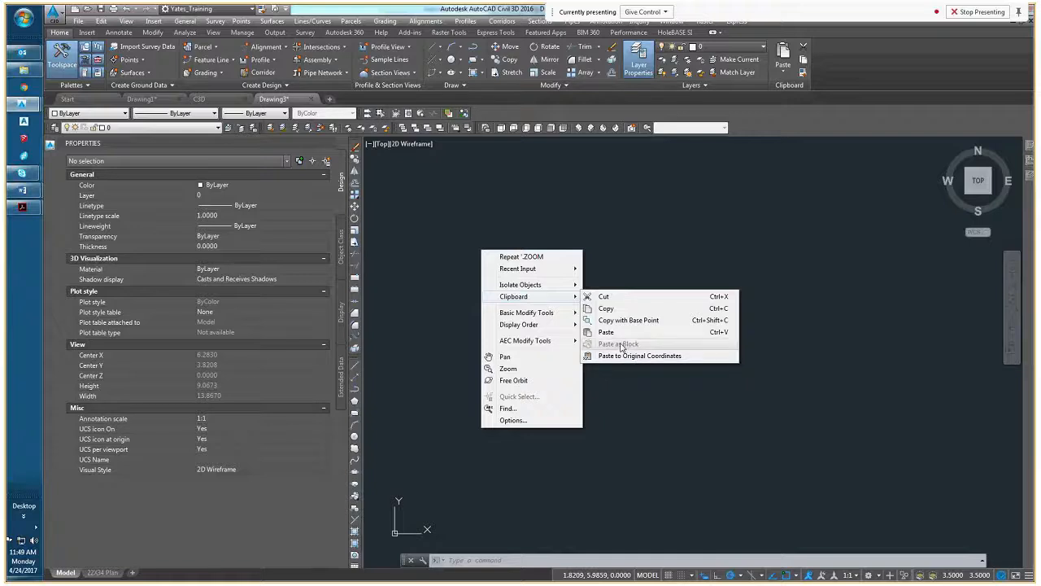
{"action": "left_click", "coordinate": [642, 378]}
{"action": "left_click", "coordinate": [625, 379]}
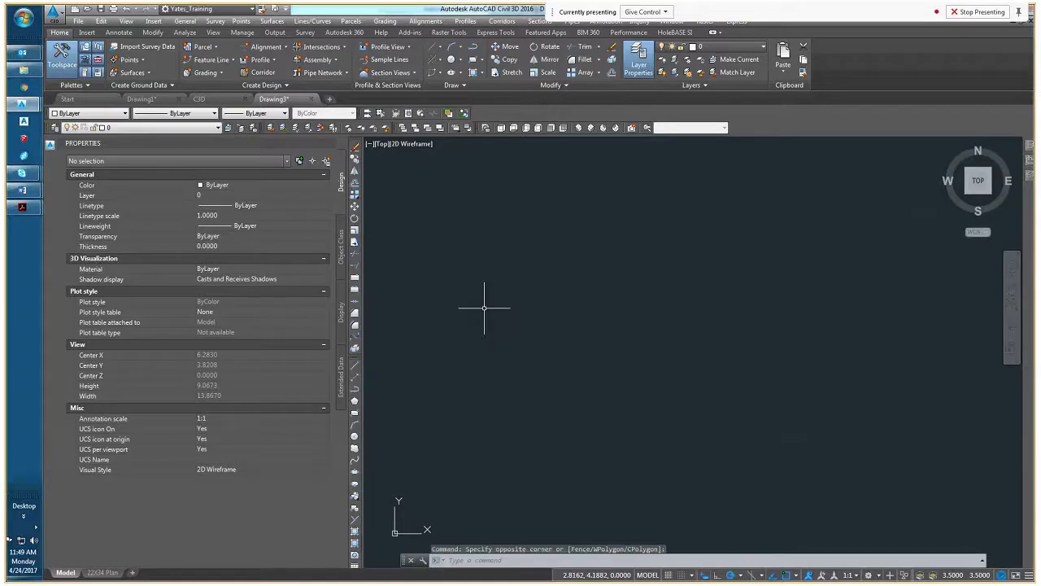
Paste the copied contours into Drawing3 at their original coordinates and show their full extents
{"action": "left_click", "coordinate": [101, 21]}
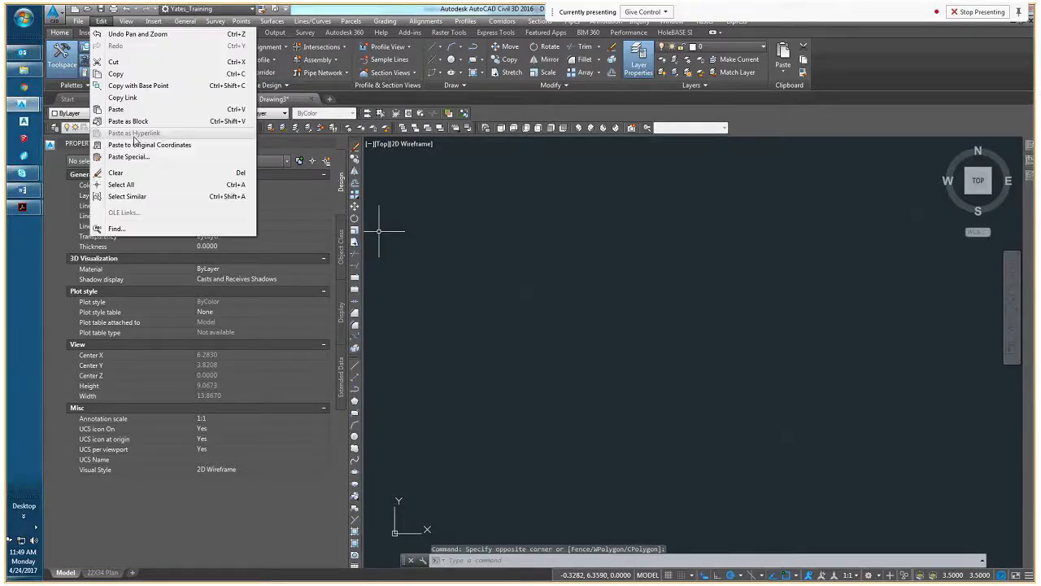
{"action": "left_click", "coordinate": [135, 149]}
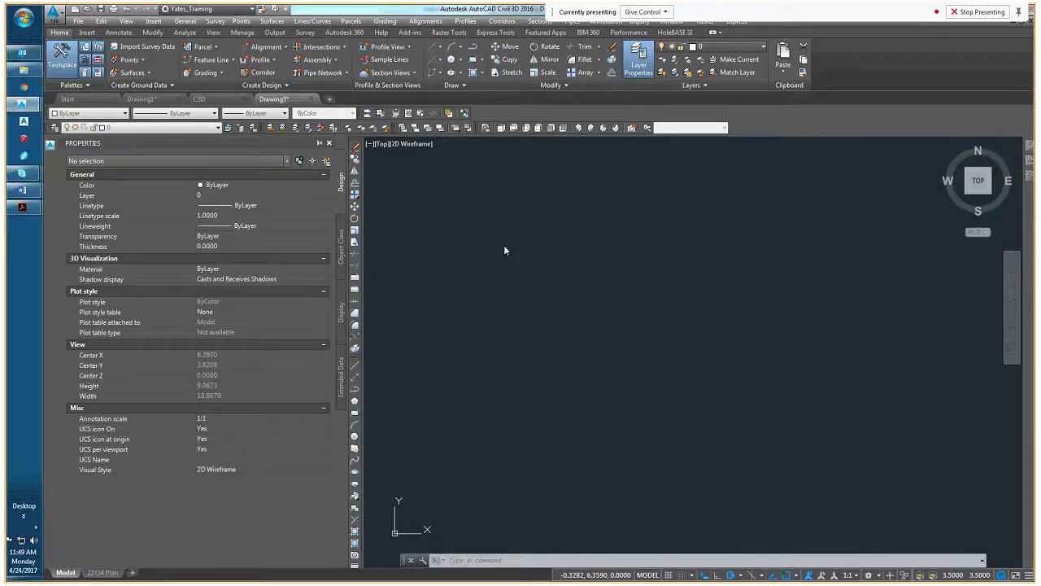
{"action": "middle_click", "coordinate": [539, 269]}
{"action": "middle_click", "coordinate": [538, 270]}
{"action": "scroll", "coordinate": [599, 298], "scroll_direction": "down", "scroll_amount": 3}
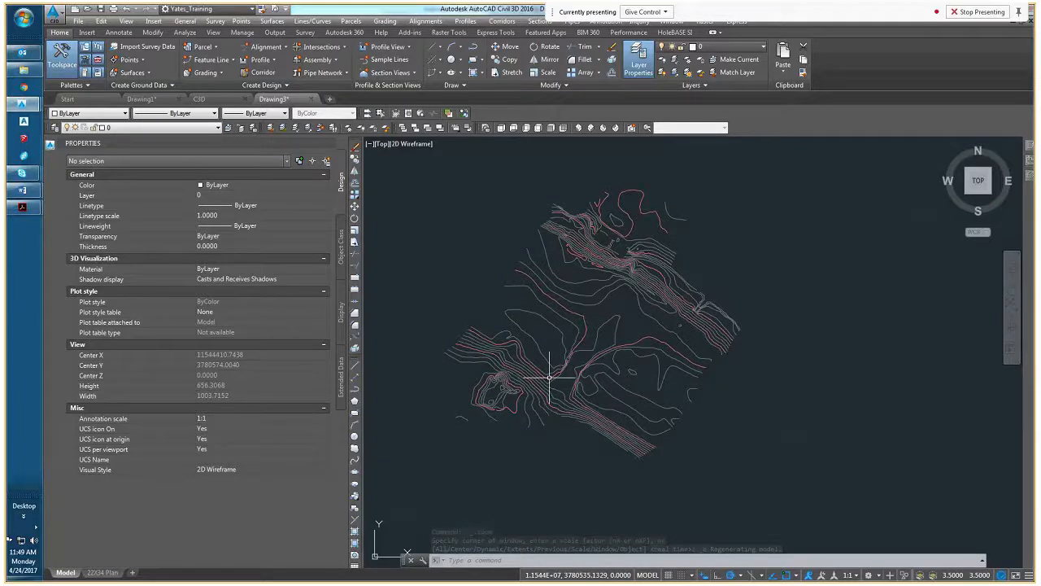
{"action": "mouse_move", "coordinate": [533, 366]}
{"action": "middle_mouse_down"}
{"action": "mouse_move", "coordinate": [582, 338]}
{"action": "mouse_move", "coordinate": [560, 324]}
{"action": "mouse_move", "coordinate": [539, 349]}
{"action": "mouse_move", "coordinate": [603, 349]}
{"action": "middle_mouse_up"}
{"action": "scroll", "coordinate": [541, 348], "scroll_direction": "down", "scroll_amount": 2}
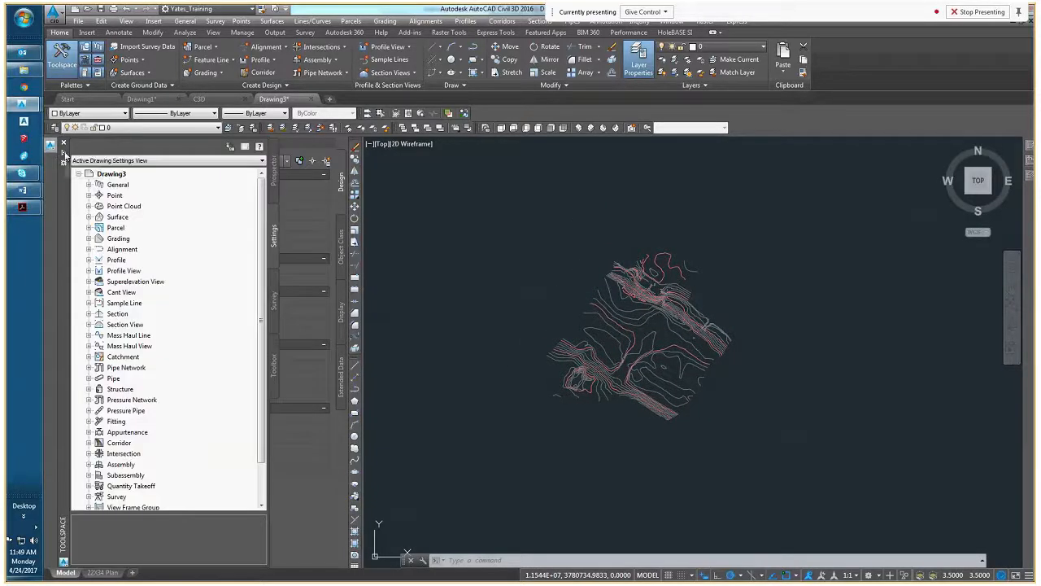
Dock the Toolspace and display Drawing3's Prospector tree
{"action": "left_click", "coordinate": [63, 156]}
{"action": "left_click", "coordinate": [329, 177]}
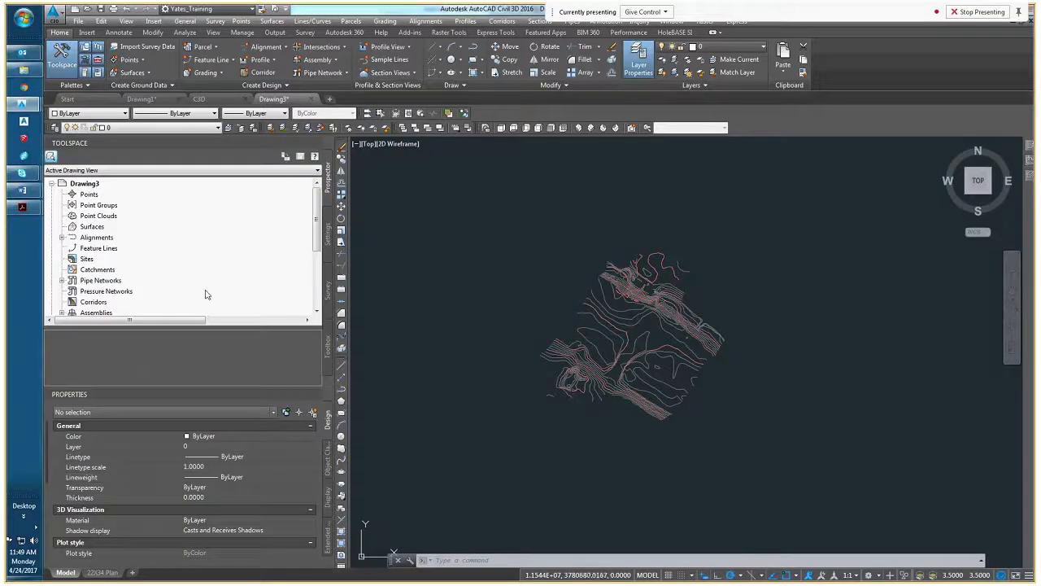
{"action": "right_click", "coordinate": [98, 227]}
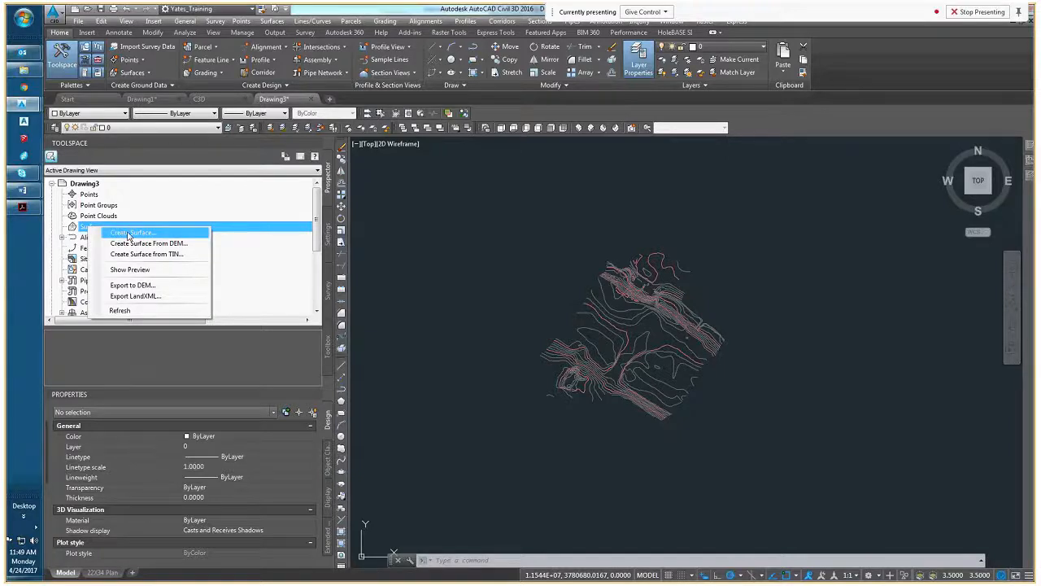
{"action": "left_click", "coordinate": [80, 229]}
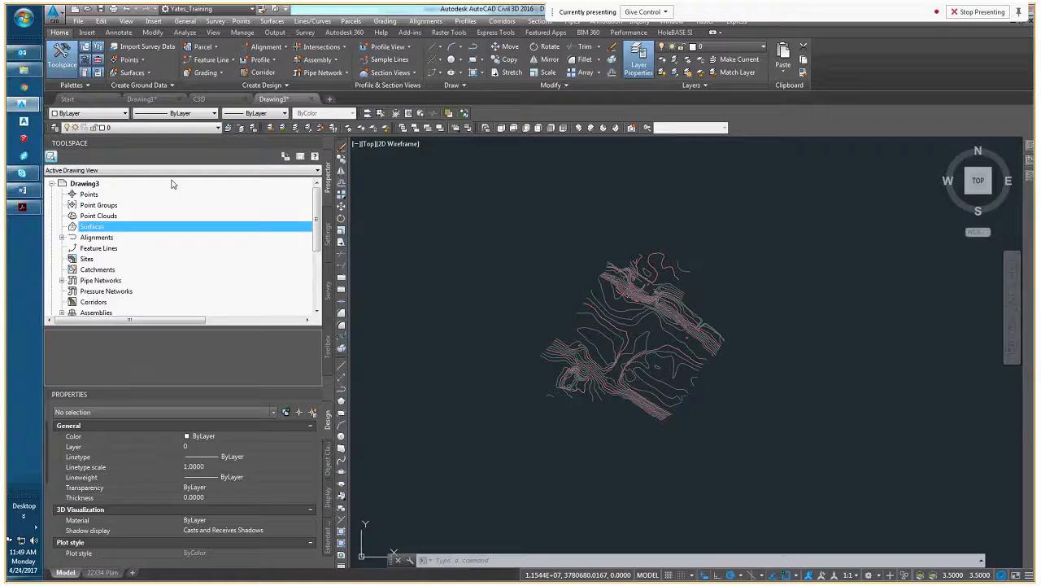
{"action": "left_click", "coordinate": [64, 86]}
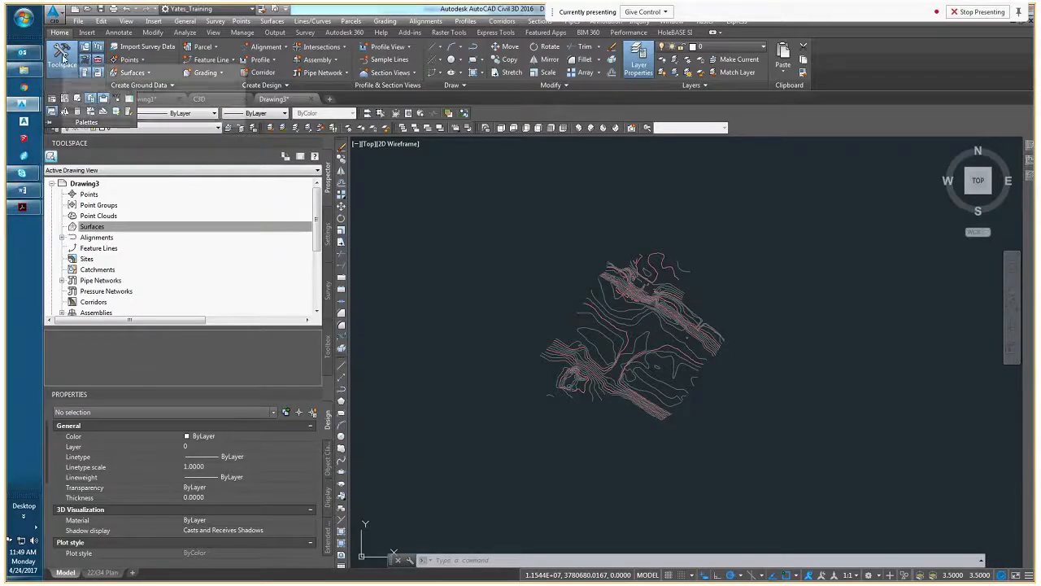
Start a new TIN surface in Drawing3 and name it EG
{"action": "right_click", "coordinate": [94, 228]}
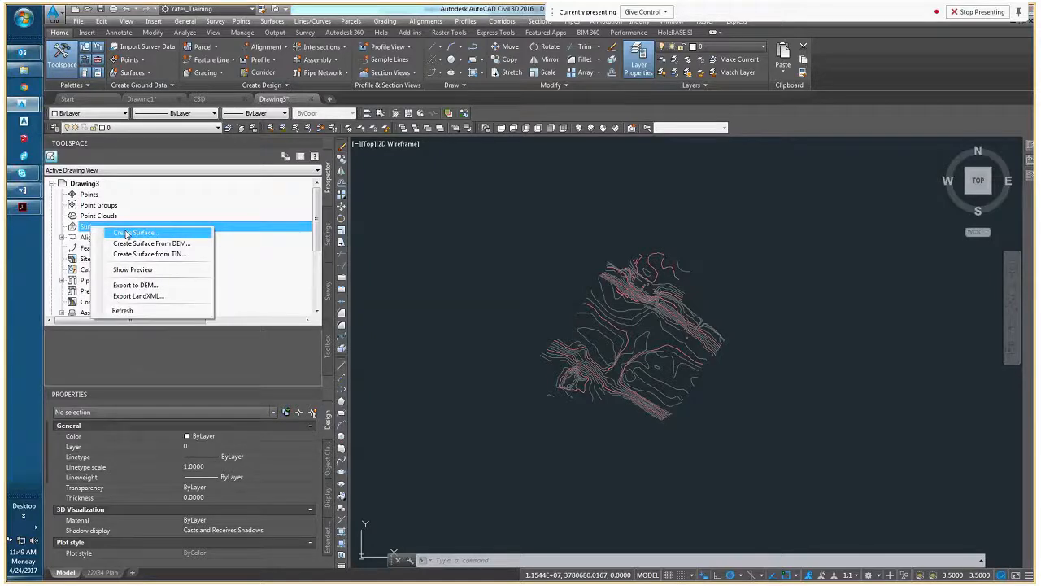
{"action": "left_click", "coordinate": [126, 235]}
{"action": "left_click_drag", "start_coordinate": [646, 86], "coordinate": [508, 193]}
{"action": "left_click", "coordinate": [619, 260]}
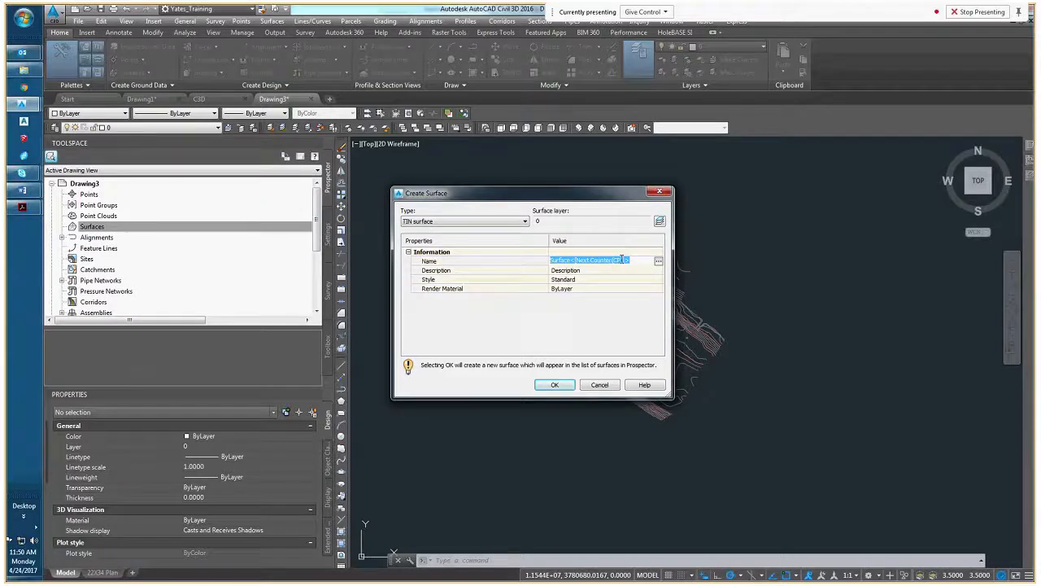
{"action": "type", "text": "EG"}
{"action": "key", "text": "Return"}
Choose the Standard style for the EG surface, check its surface layer setting, and create the surface
{"action": "left_click", "coordinate": [584, 280]}
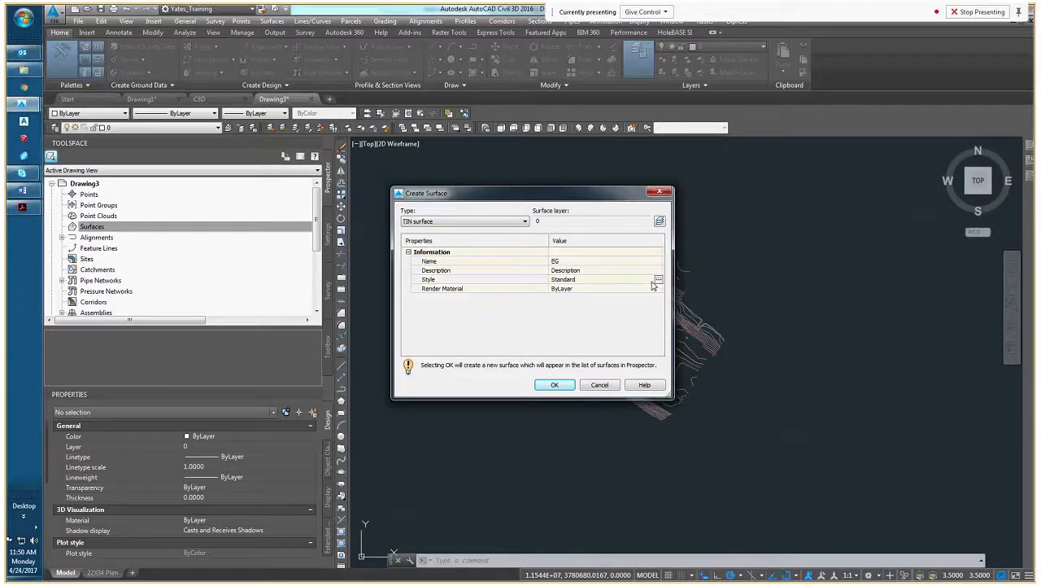
{"action": "left_click", "coordinate": [658, 280]}
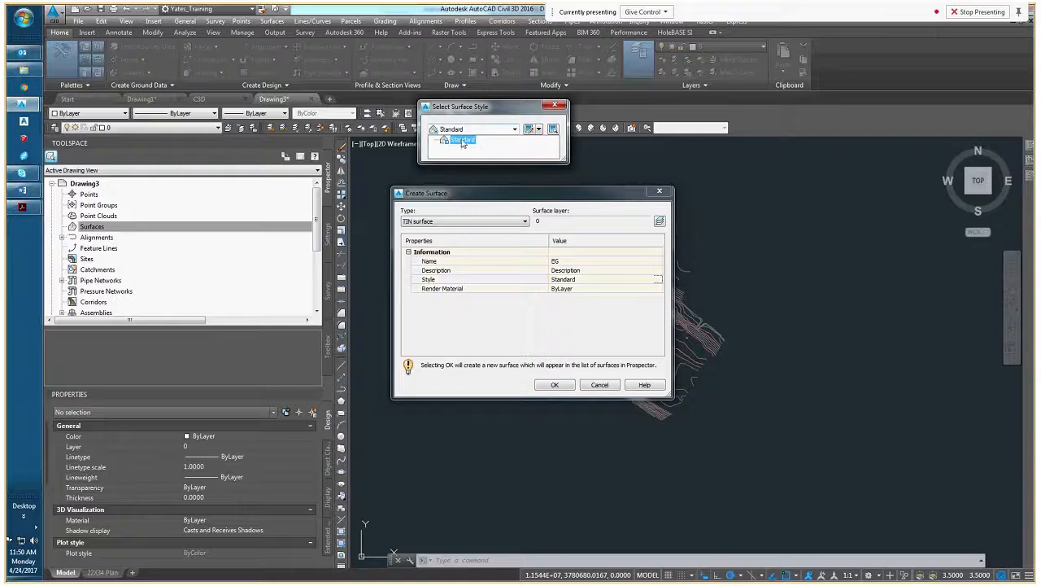
{"action": "left_click", "coordinate": [462, 141]}
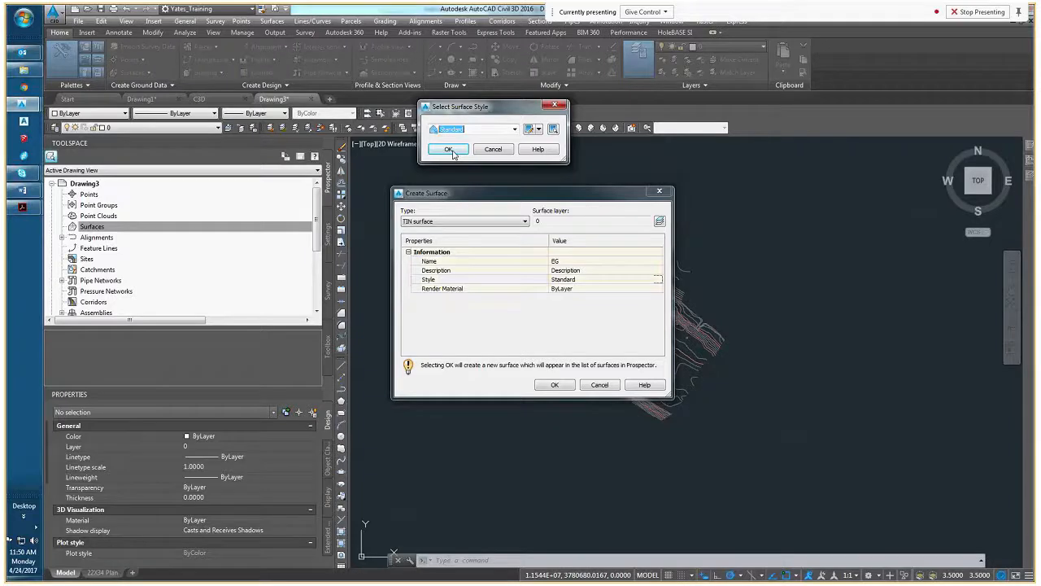
{"action": "left_click", "coordinate": [449, 150]}
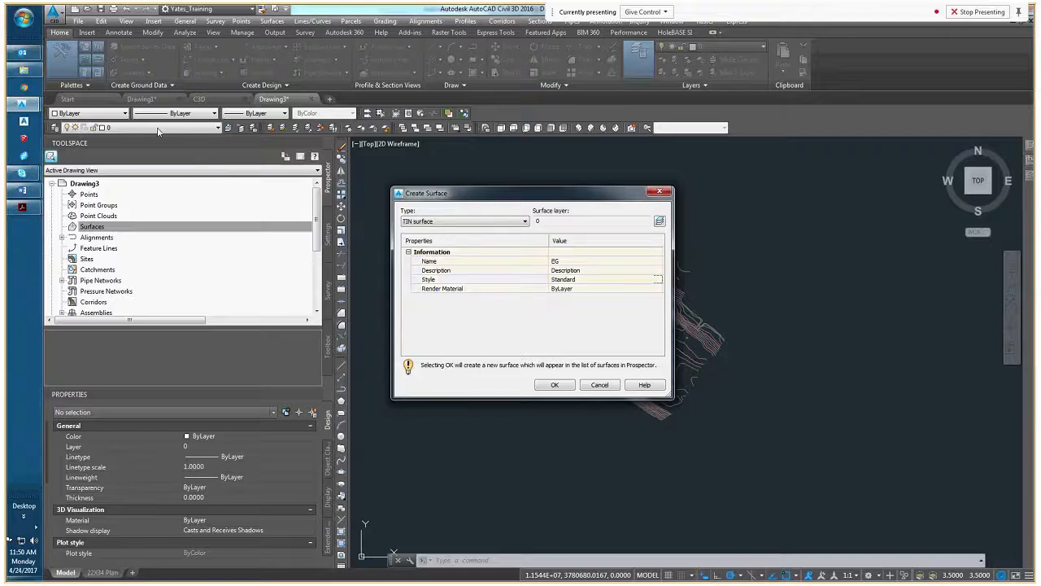
{"action": "left_click", "coordinate": [660, 222]}
{"action": "left_click", "coordinate": [453, 209]}
{"action": "left_click", "coordinate": [555, 386]}
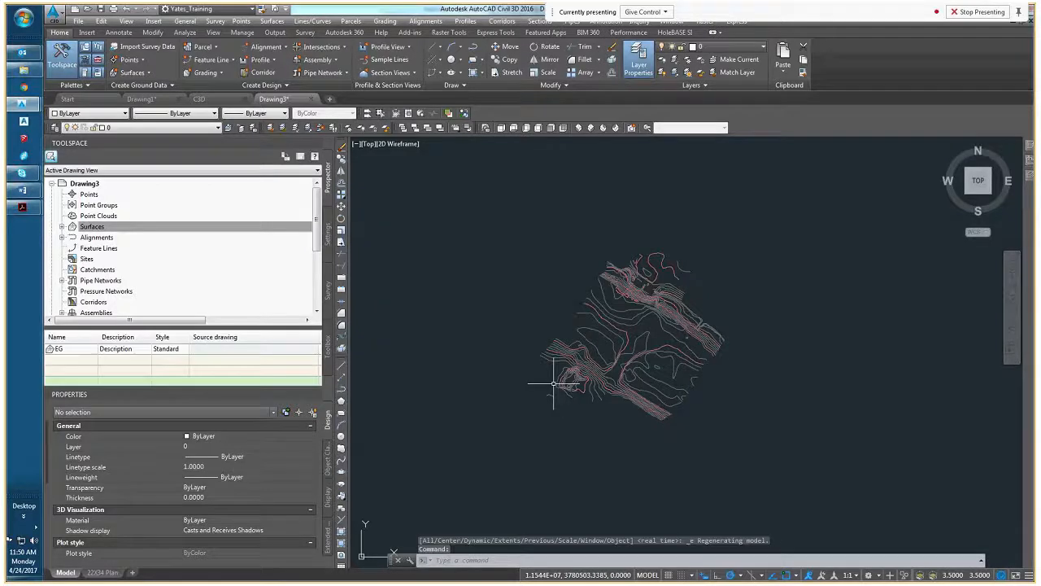
Expand the EG surface in the Surfaces collection and review the analysis and statistics in its surface properties
{"action": "left_click", "coordinate": [91, 226]}
{"action": "left_click", "coordinate": [62, 226]}
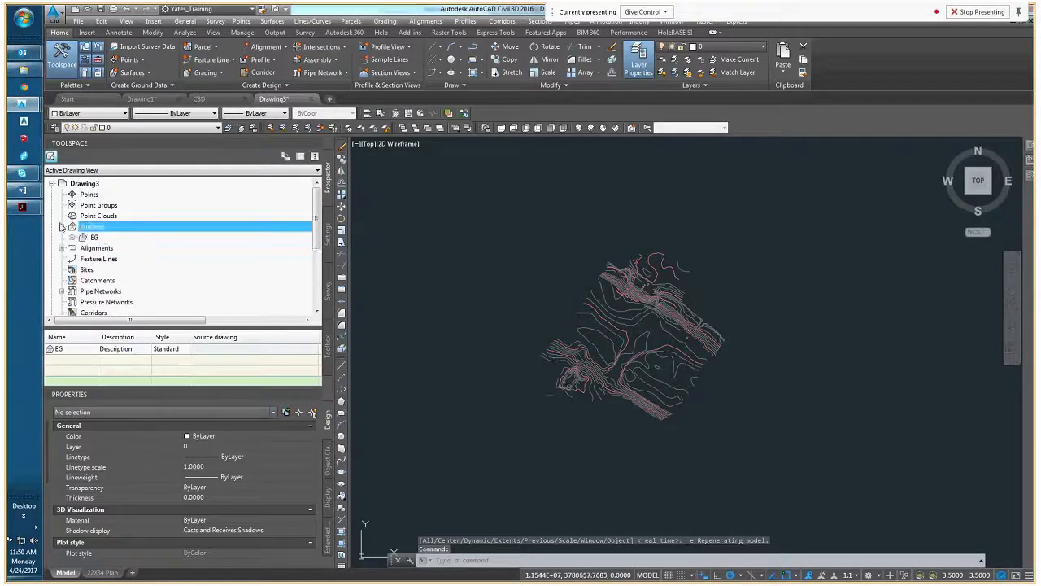
{"action": "left_click", "coordinate": [71, 237]}
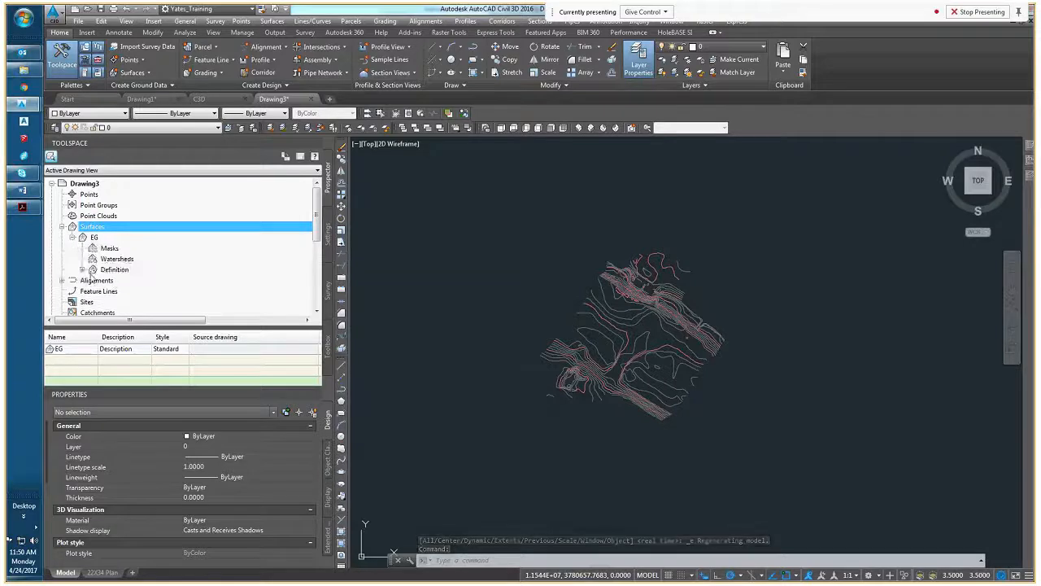
{"action": "right_click", "coordinate": [95, 239]}
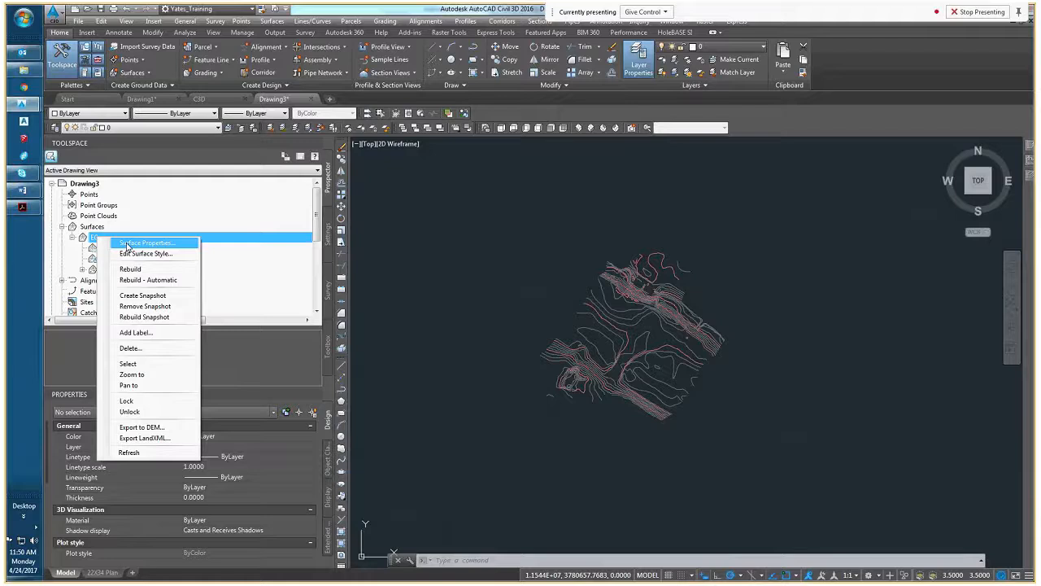
{"action": "left_click", "coordinate": [126, 244]}
{"action": "left_click", "coordinate": [462, 218]}
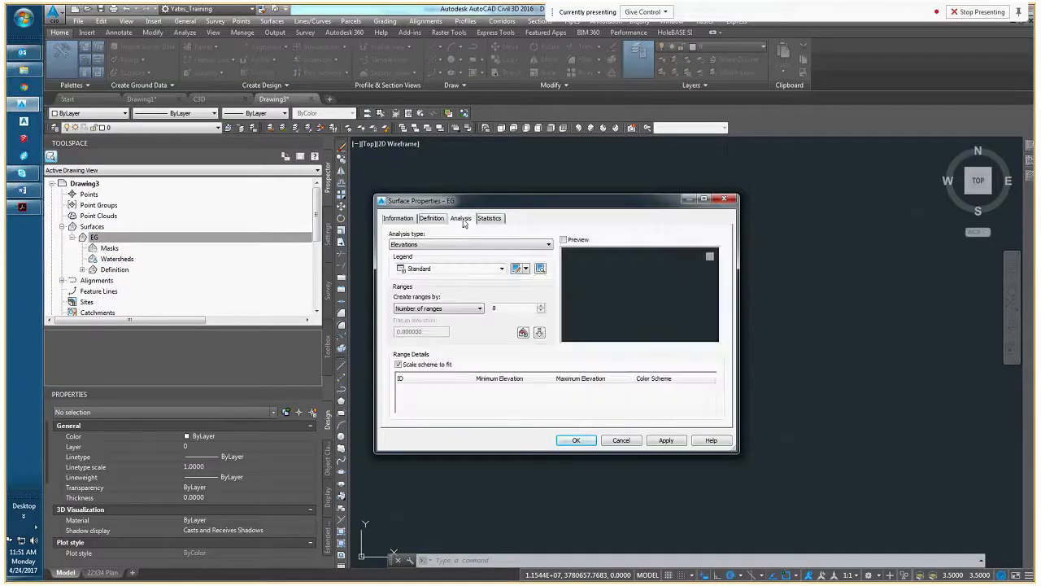
{"action": "left_click", "coordinate": [485, 220]}
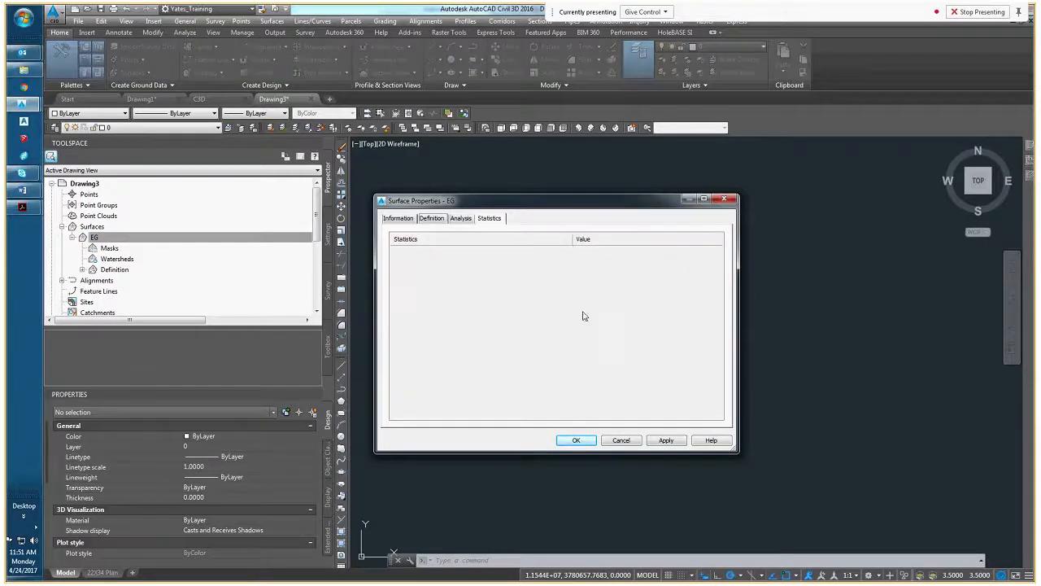
{"action": "left_click", "coordinate": [631, 441]}
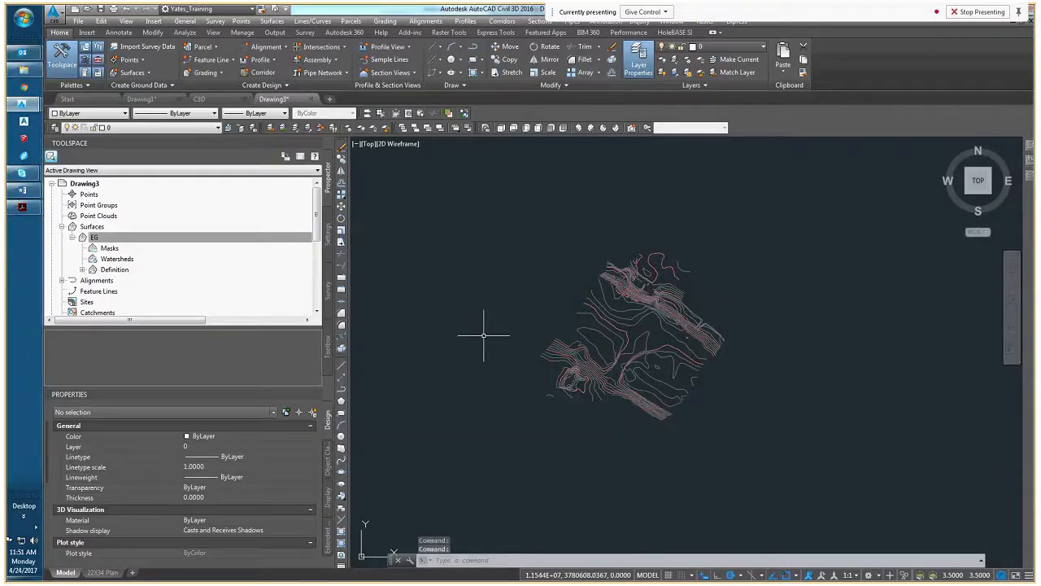
Add all the contour polylines to the EG surface definition as contour data, with 15' and 4° weeding and 100' and 1' supplementing factors
{"action": "left_click", "coordinate": [482, 233]}
{"action": "left_click", "coordinate": [849, 486]}
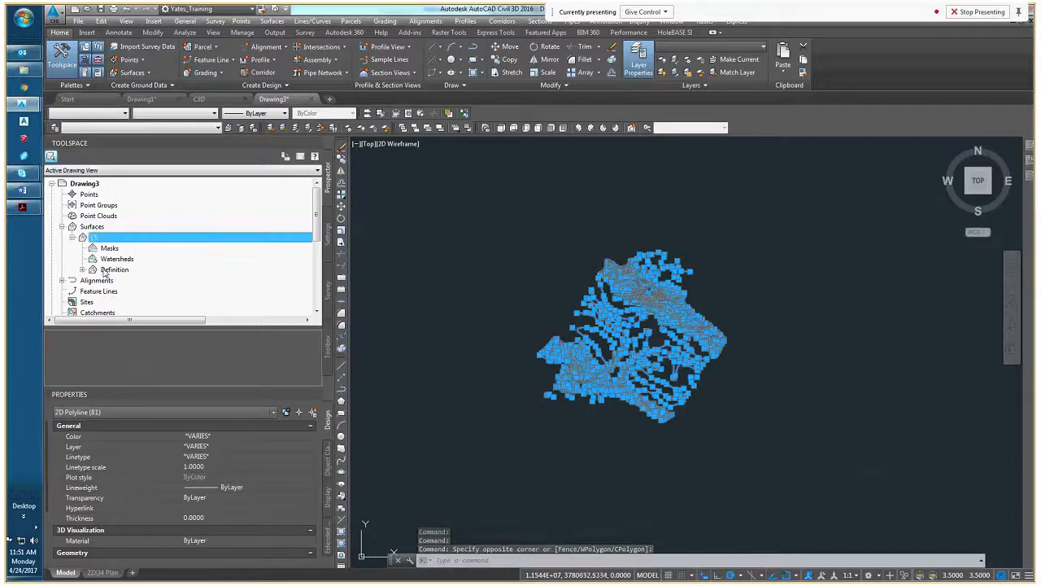
{"action": "left_click", "coordinate": [82, 270]}
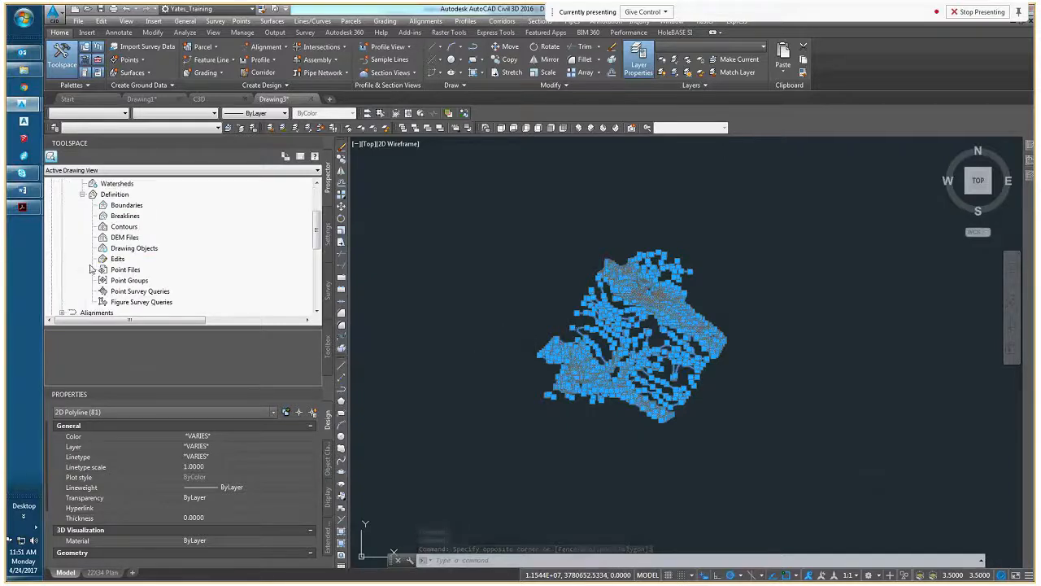
{"action": "scroll", "coordinate": [116, 262], "scroll_direction": "up", "scroll_amount": 1}
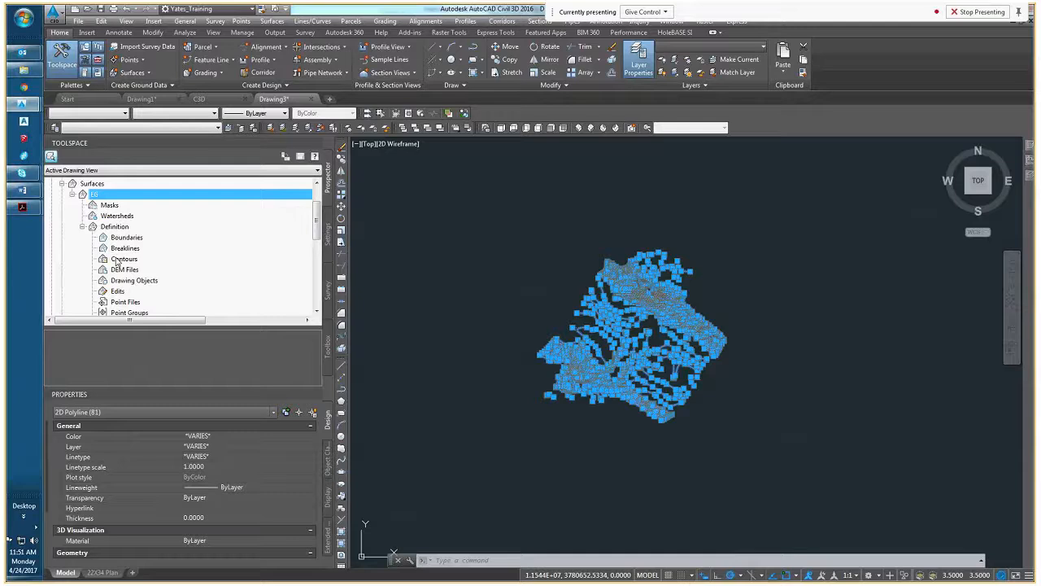
{"action": "right_click", "coordinate": [119, 260]}
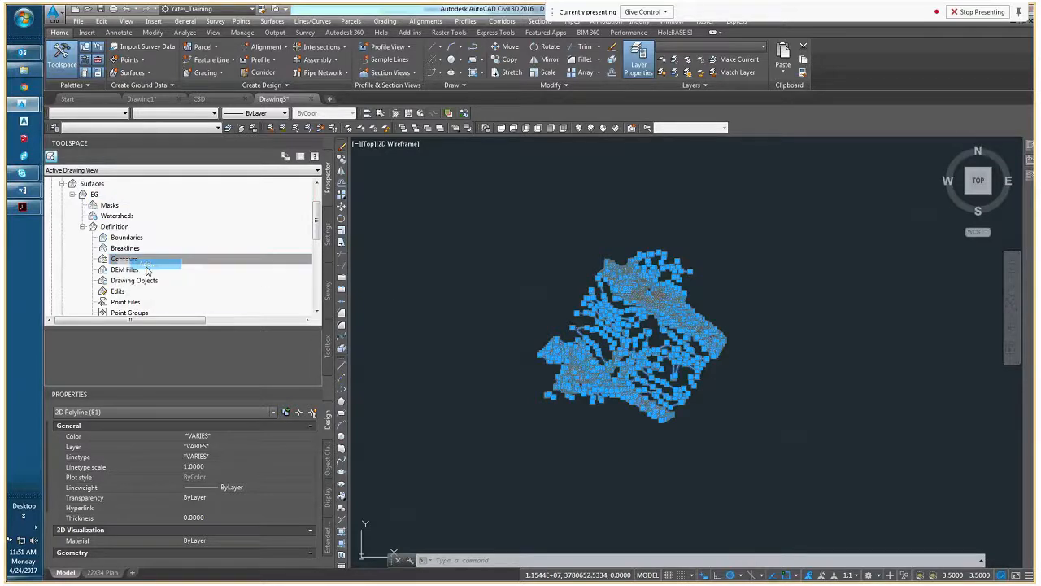
{"action": "left_click", "coordinate": [147, 267]}
{"action": "left_click_drag", "start_coordinate": [130, 42], "coordinate": [442, 171]}
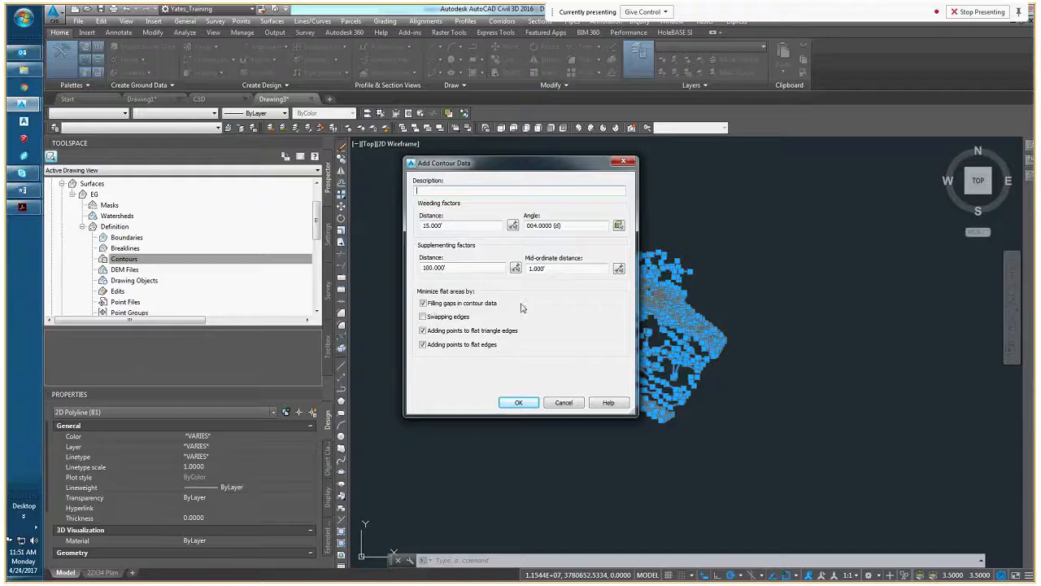
{"action": "left_click", "coordinate": [519, 403]}
{"action": "middle_click_drag", "start_coordinate": [536, 399], "coordinate": [488, 408]}
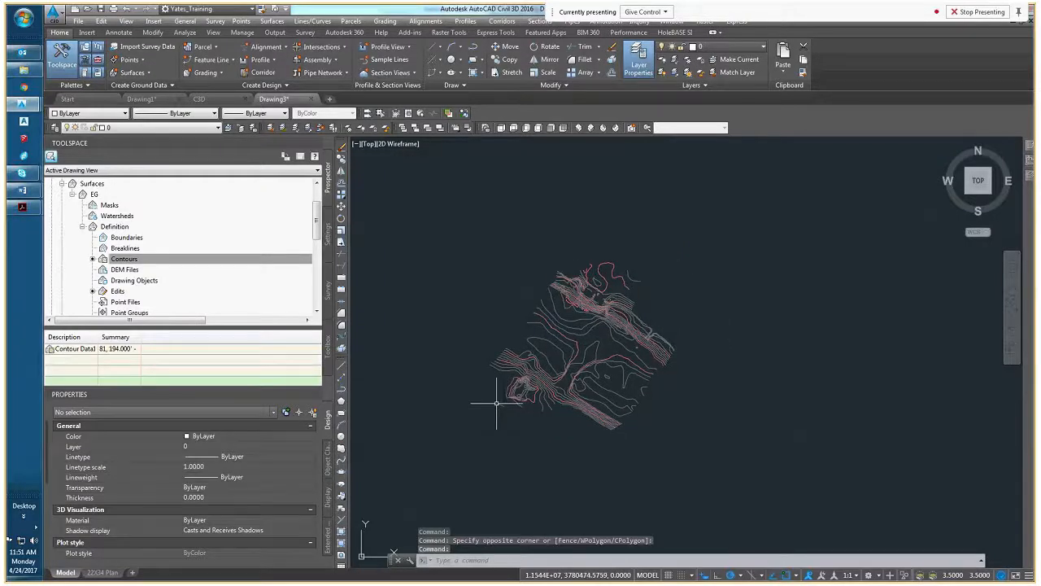
Select the EG surface in the drawing, inspect its style property, and clear the selection
{"action": "right_click", "coordinate": [95, 195]}
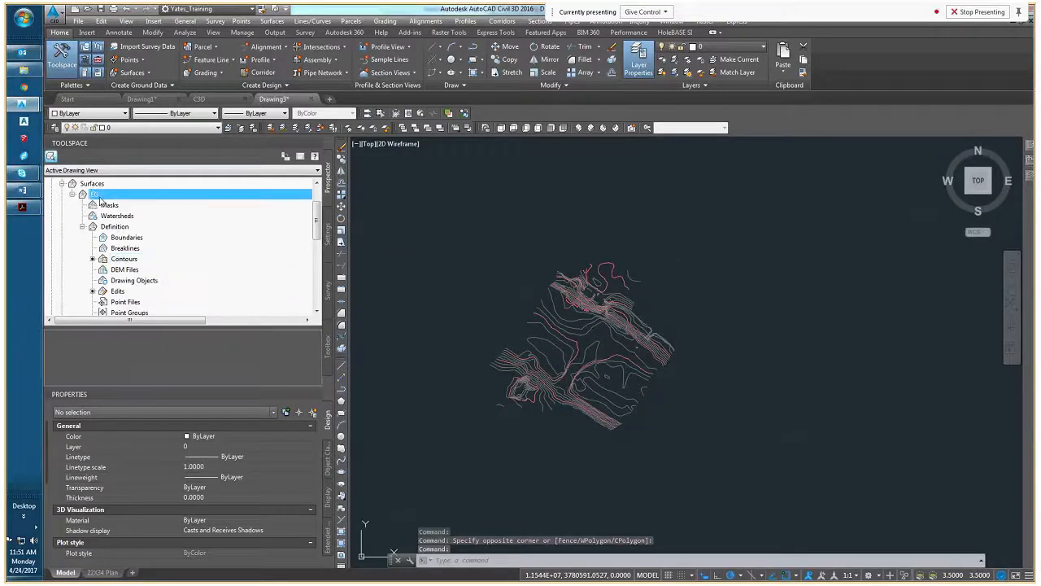
{"action": "left_click", "coordinate": [130, 322]}
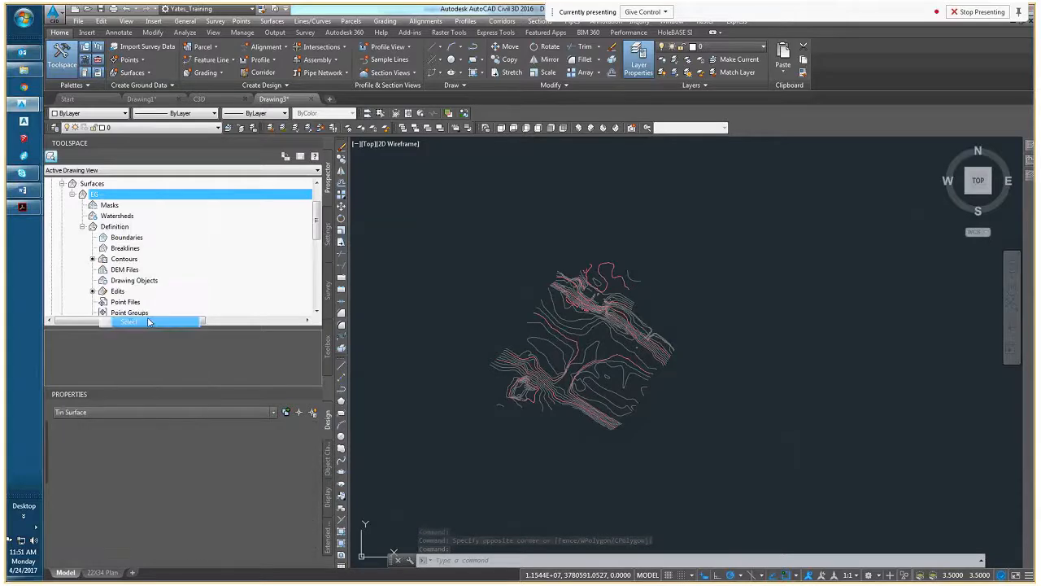
{"action": "middle_click_drag", "start_coordinate": [451, 307], "coordinate": [536, 328]}
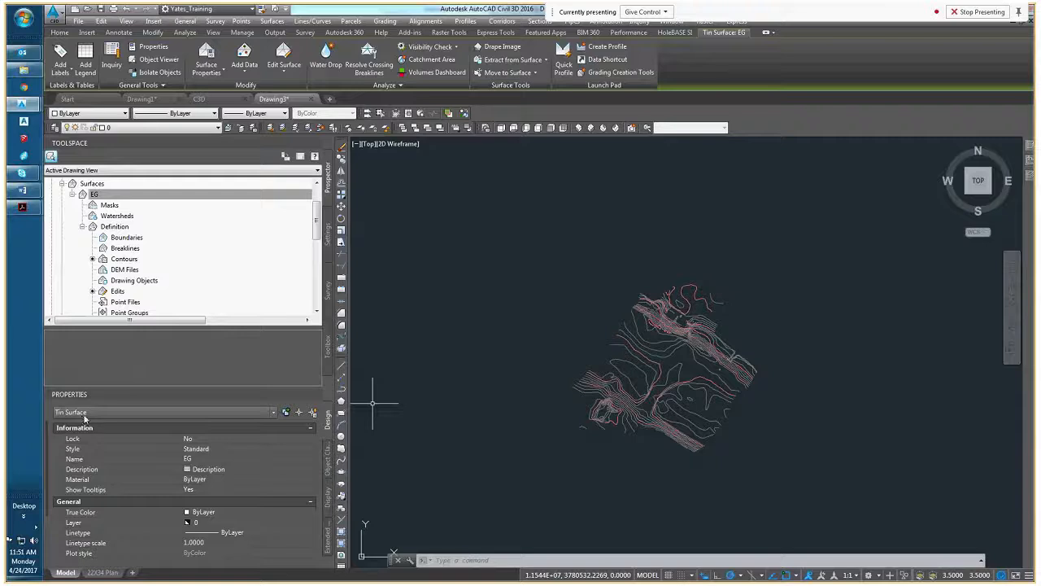
{"action": "left_click", "coordinate": [216, 451]}
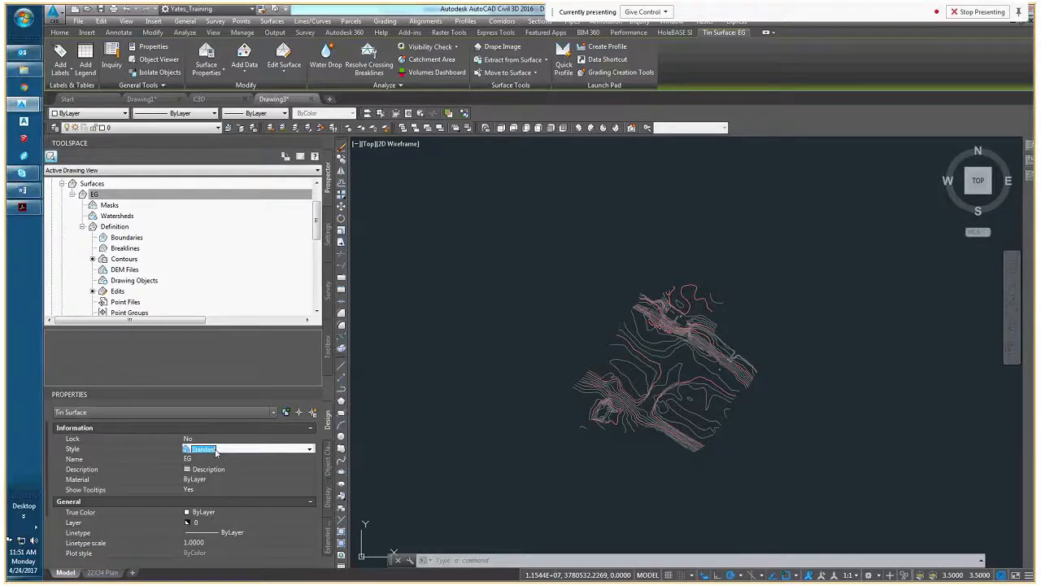
{"action": "mouse_move", "coordinate": [580, 322]}
{"action": "middle_mouse_down"}
{"action": "mouse_move", "coordinate": [529, 315]}
{"action": "mouse_move", "coordinate": [550, 362]}
{"action": "middle_mouse_up"}
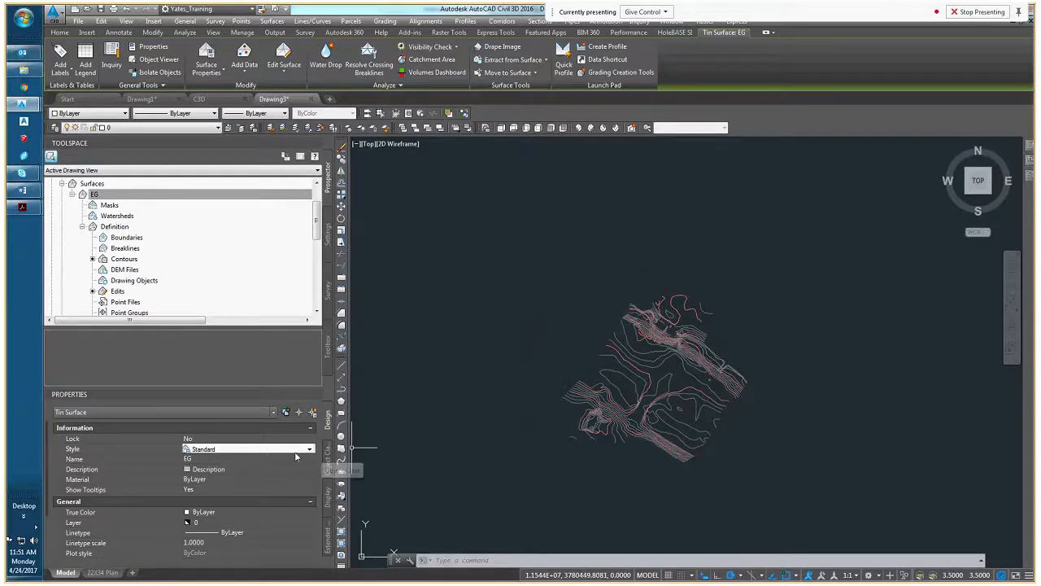
{"action": "mouse_move", "coordinate": [524, 379]}
{"action": "middle_mouse_down"}
{"action": "mouse_move", "coordinate": [577, 364]}
{"action": "mouse_move", "coordinate": [542, 390]}
{"action": "middle_mouse_up"}
{"action": "key", "text": "Escape"}
{"action": "key", "text": "Escape"}
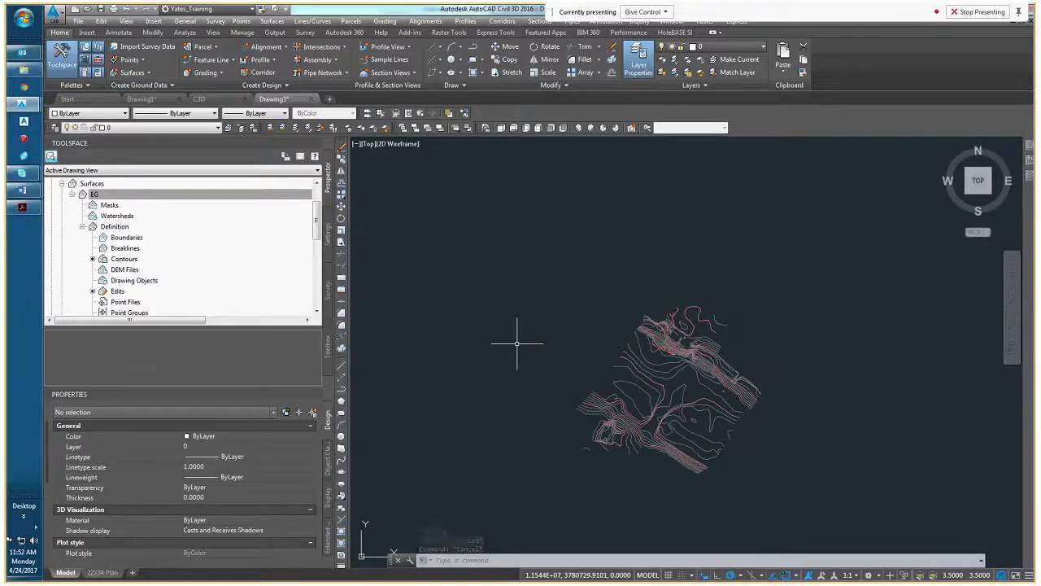
Insert the C3D drawing from the Desktop as a block at scale 1 to import its styles, cancelling at the insertion point
{"action": "type", "text": "I"}
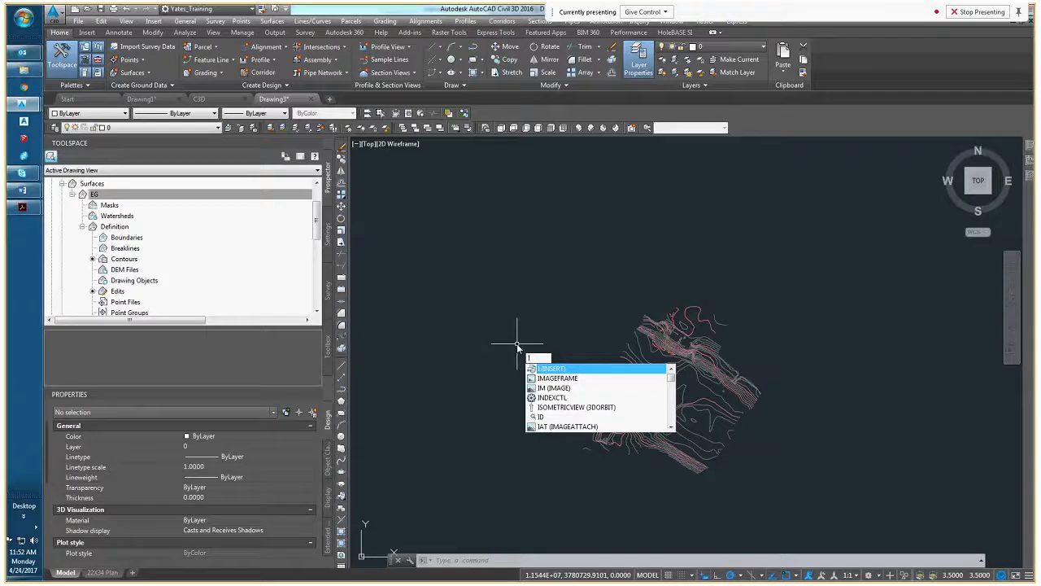
{"action": "key", "text": "Return"}
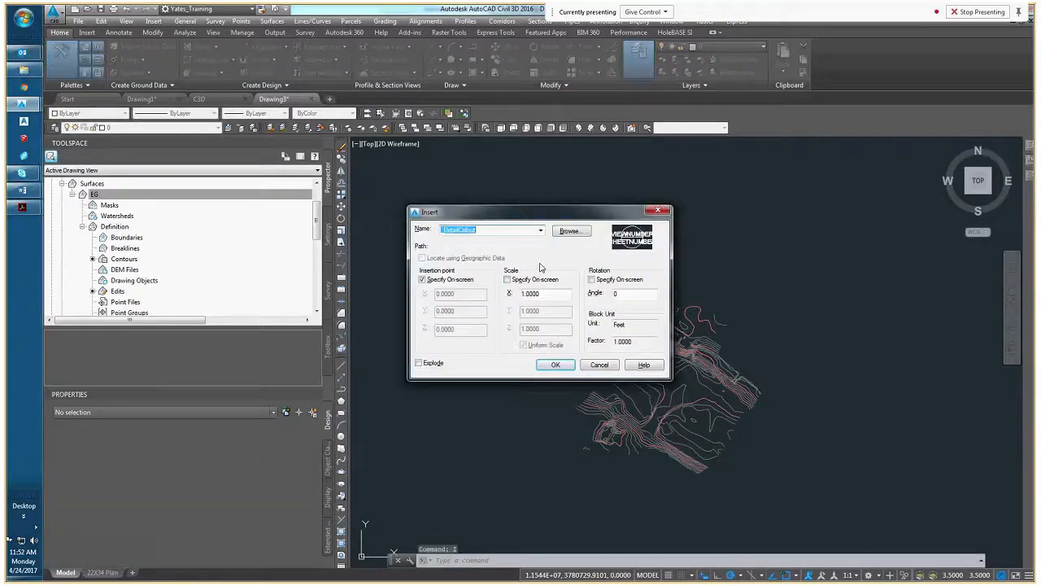
{"action": "left_click", "coordinate": [573, 233]}
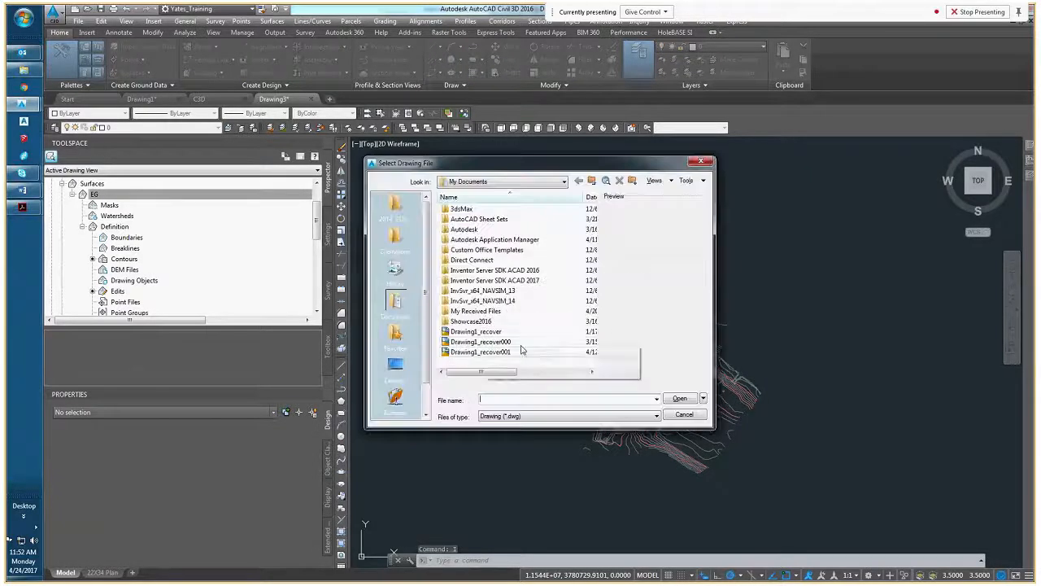
{"action": "left_click", "coordinate": [476, 182]}
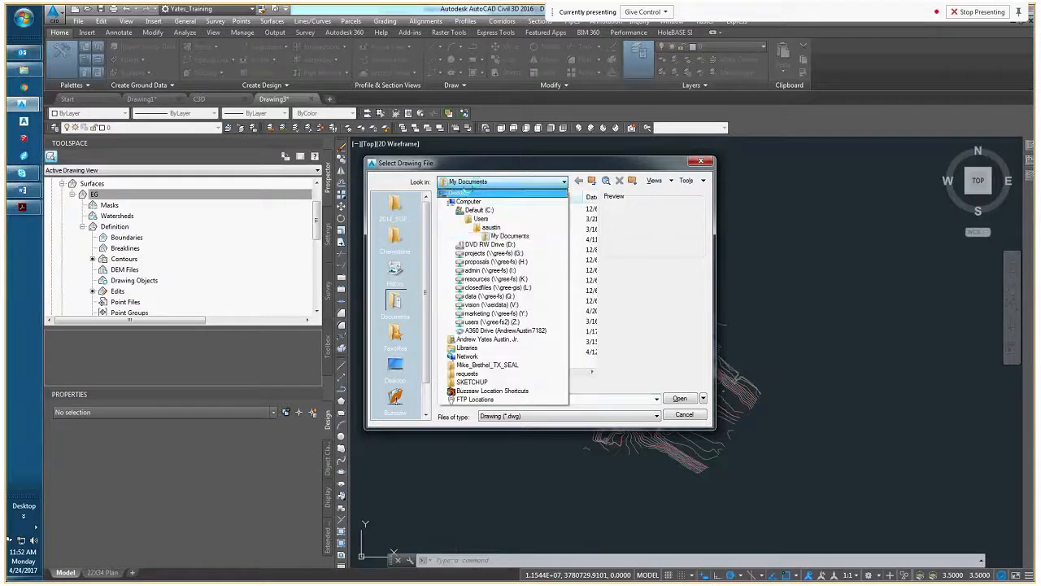
{"action": "left_click", "coordinate": [476, 182]}
{"action": "left_click", "coordinate": [472, 182]}
{"action": "left_click", "coordinate": [471, 193]}
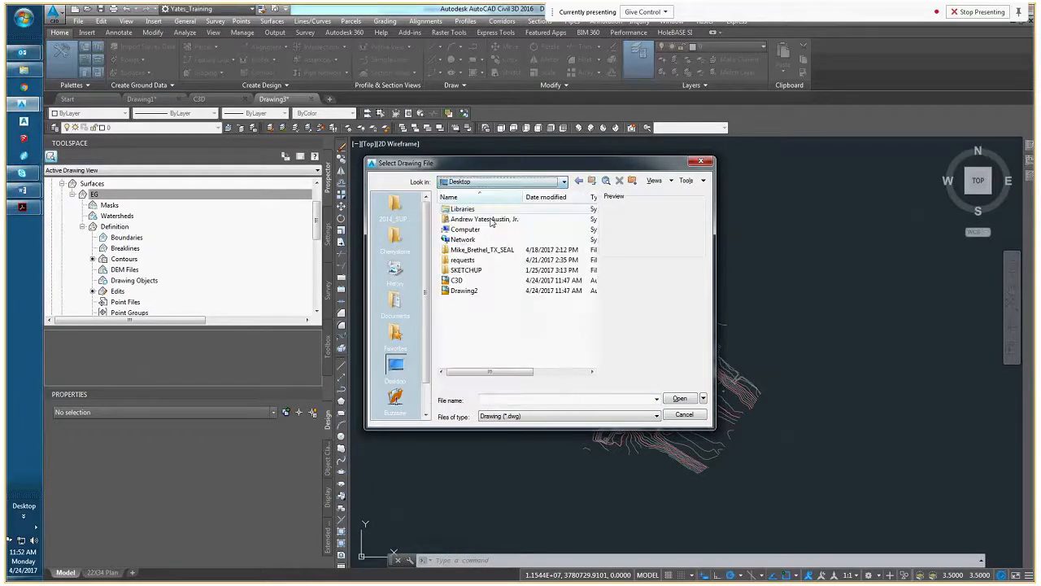
{"action": "left_click", "coordinate": [457, 280]}
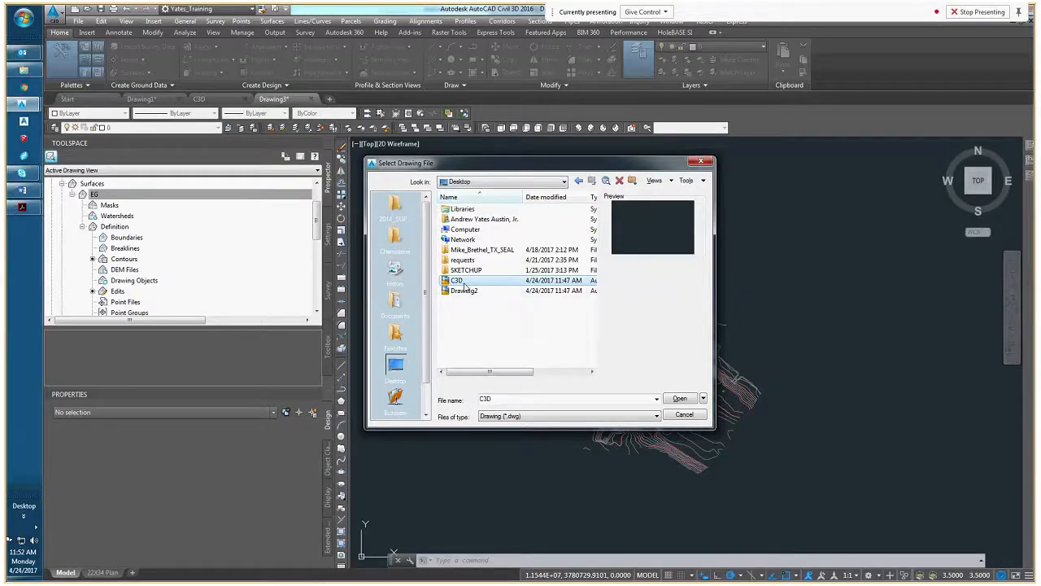
{"action": "left_click", "coordinate": [665, 397]}
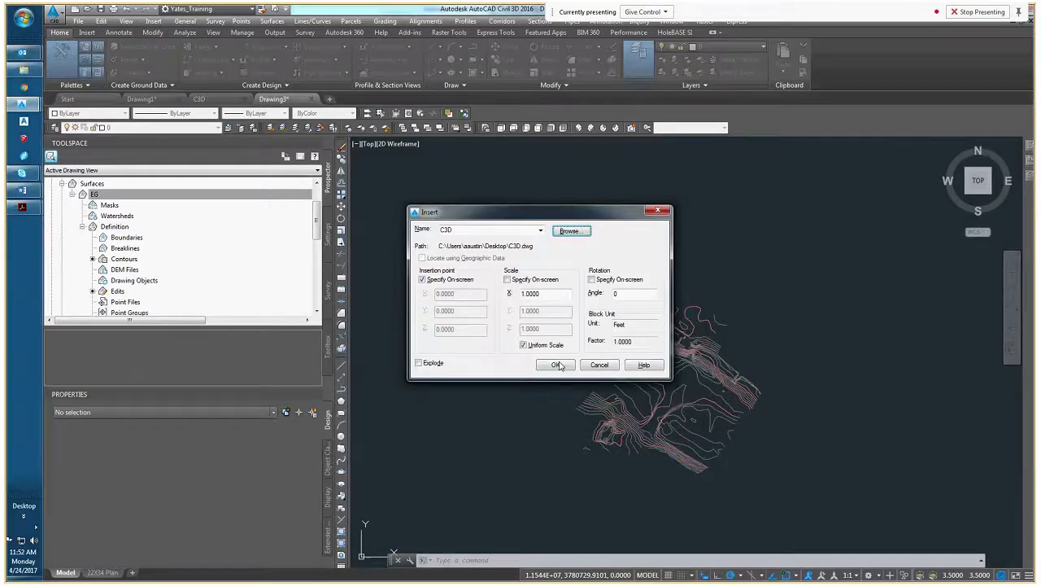
{"action": "left_click", "coordinate": [557, 364]}
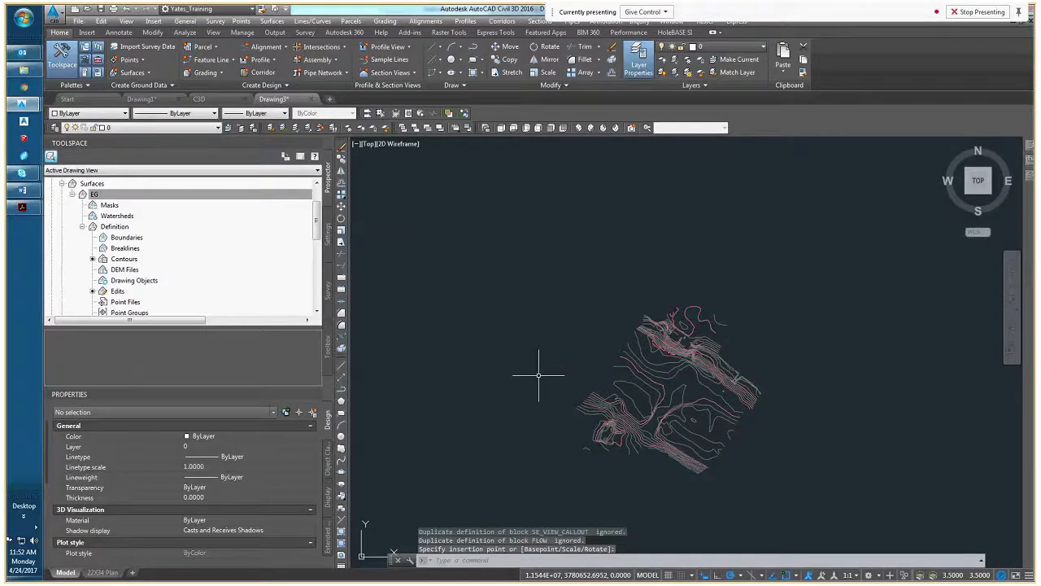
{"action": "key", "text": "Escape"}
{"action": "key", "text": "Escape"}
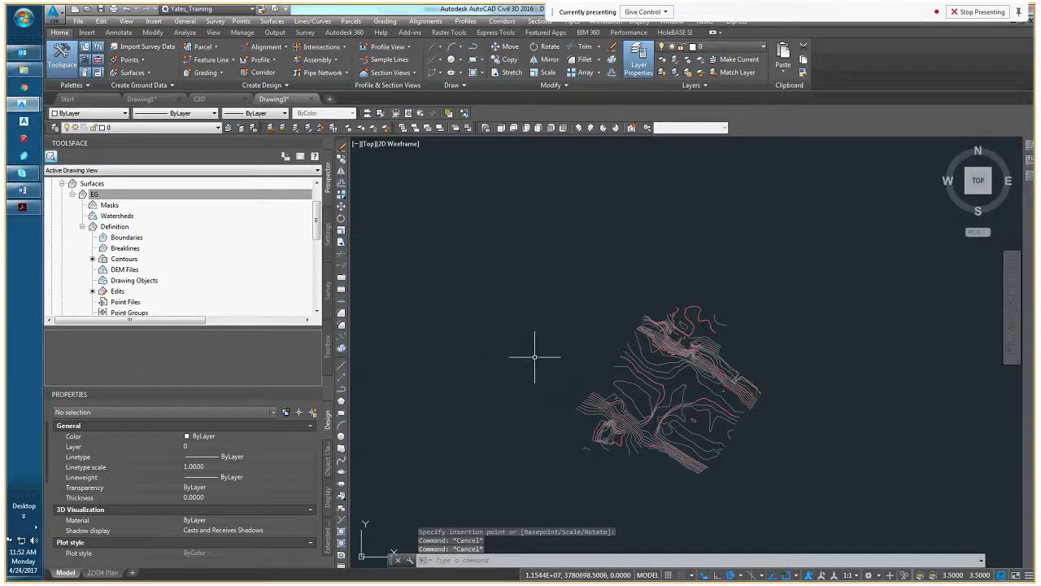
Select the EG surface and set its style to Contours 1' and 5' (Existing), then clear the selection
{"action": "right_click", "coordinate": [120, 195]}
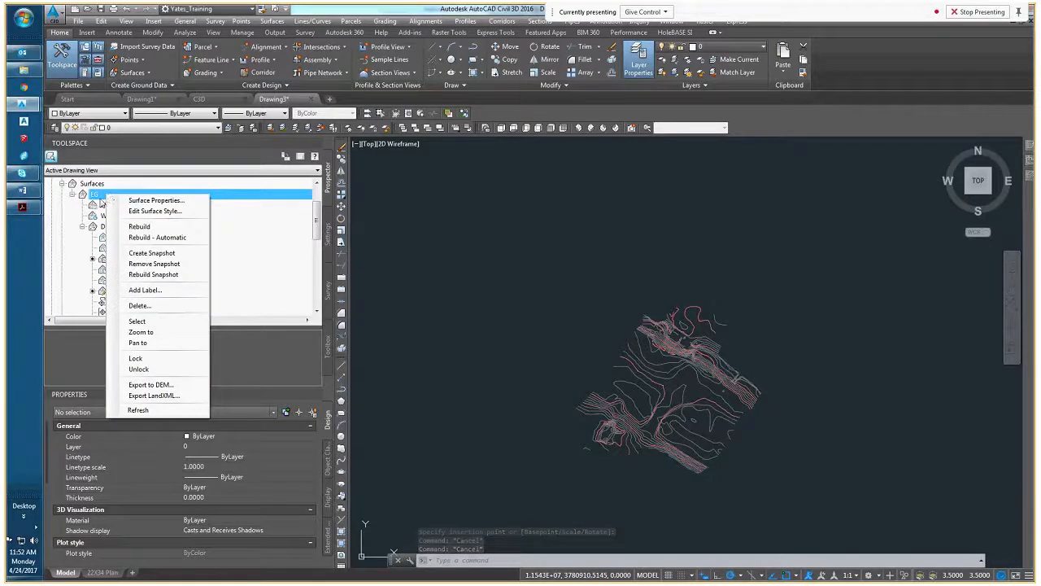
{"action": "left_click", "coordinate": [154, 322]}
{"action": "left_click", "coordinate": [257, 448]}
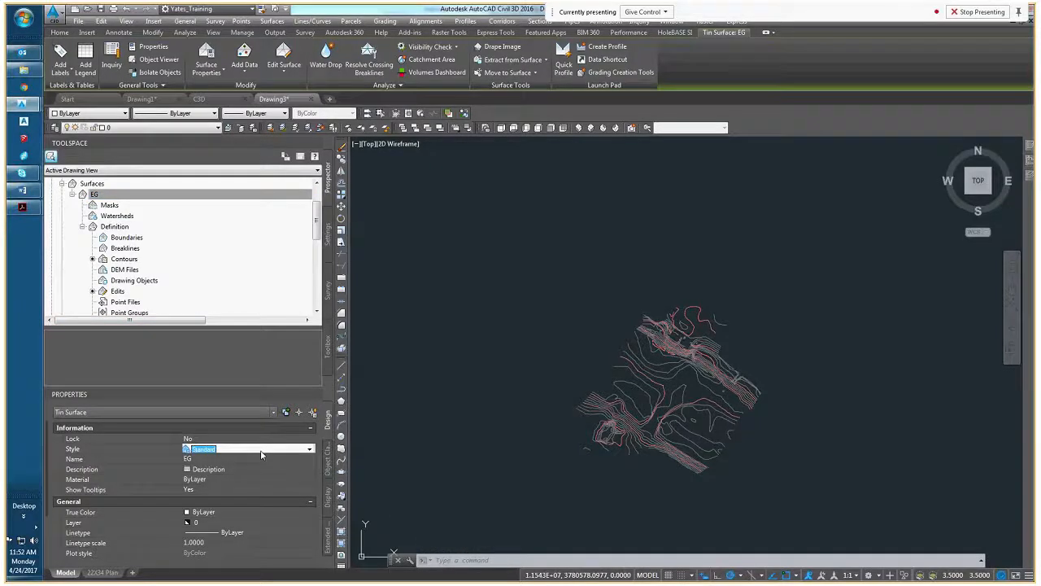
{"action": "left_click", "coordinate": [261, 451]}
{"action": "left_click", "coordinate": [250, 514]}
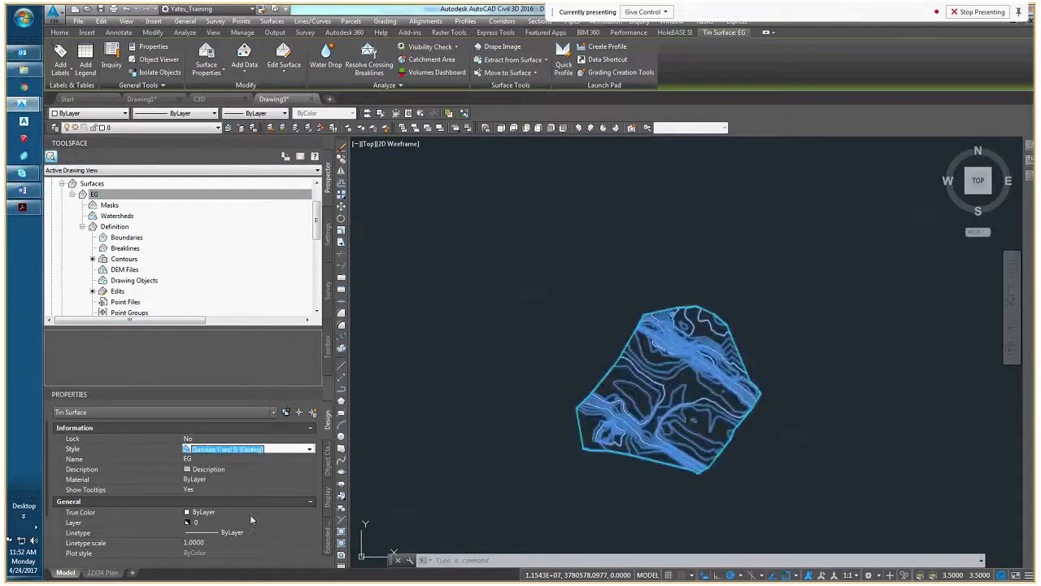
{"action": "middle_click_drag", "start_coordinate": [430, 431], "coordinate": [315, 406]}
{"action": "key", "text": "Escape"}
{"action": "key", "text": "Escape"}
{"action": "scroll", "coordinate": [539, 361], "scroll_direction": "up", "scroll_amount": 5}
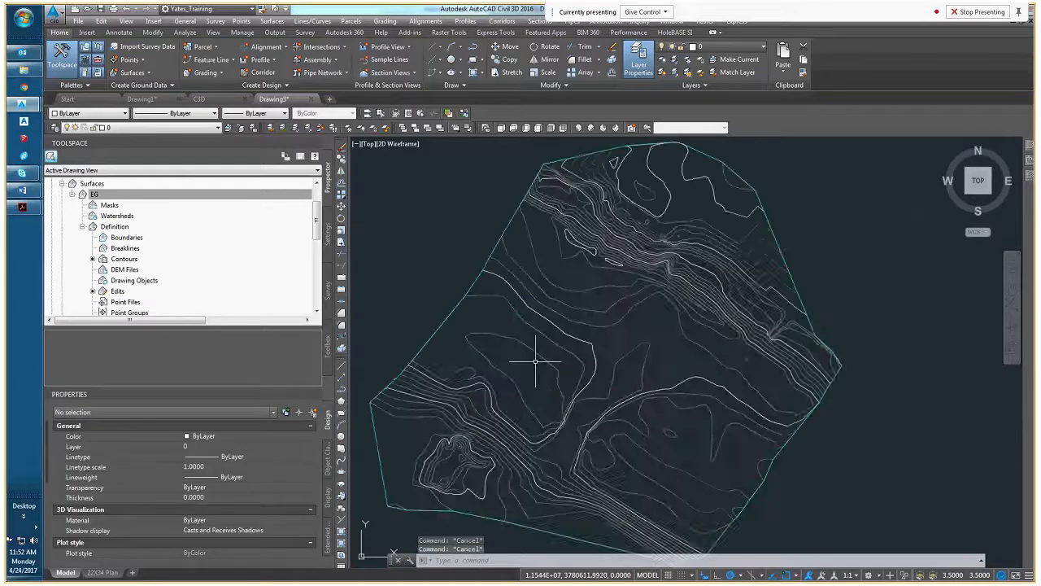
Change the EG surface style to Contours 1' and 5' (Proposed) and clear the selection
{"action": "left_click", "coordinate": [470, 421]}
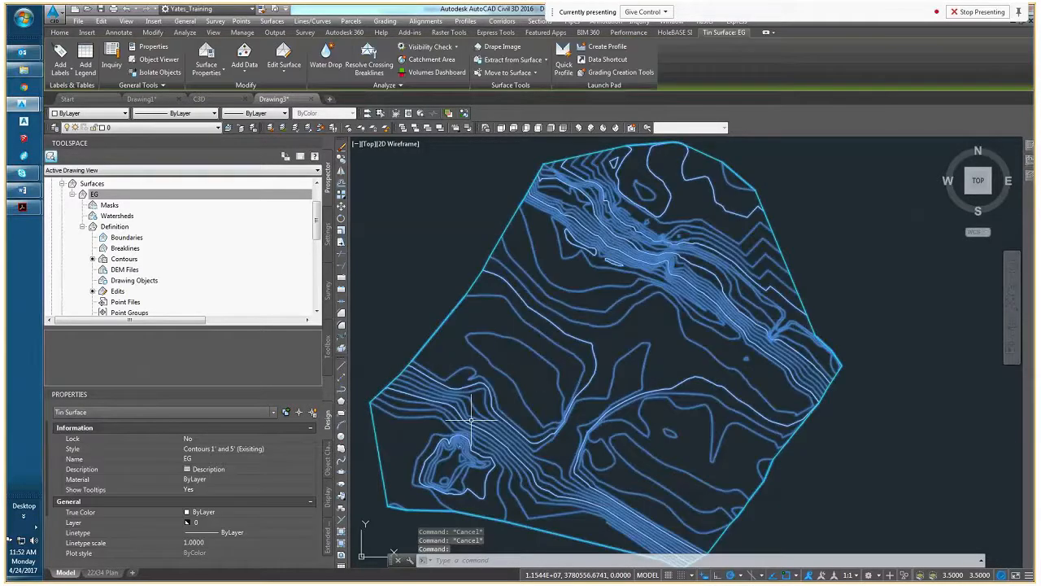
{"action": "middle_click_drag", "start_coordinate": [400, 403], "coordinate": [474, 404]}
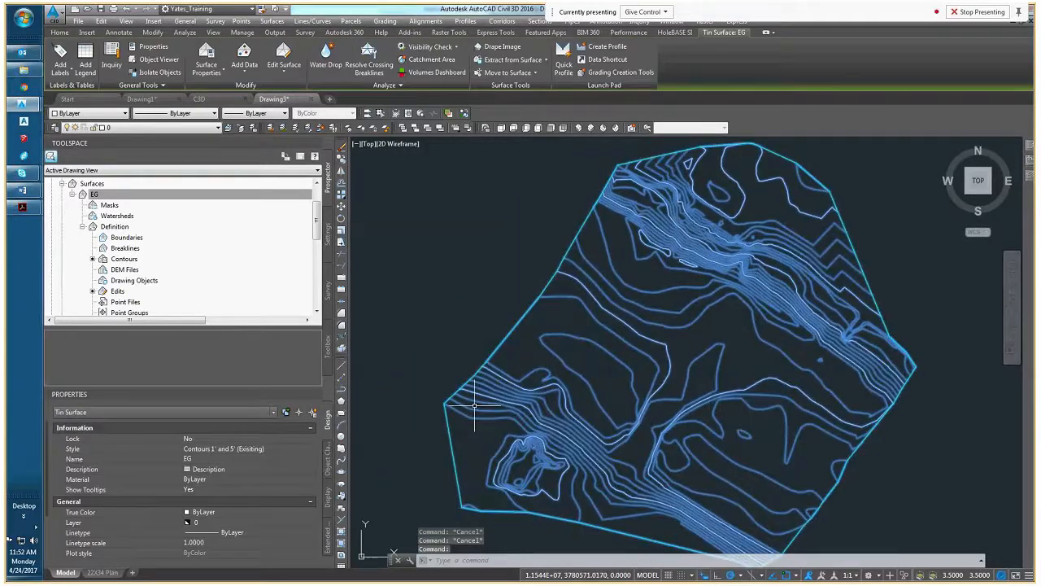
{"action": "left_click", "coordinate": [248, 449]}
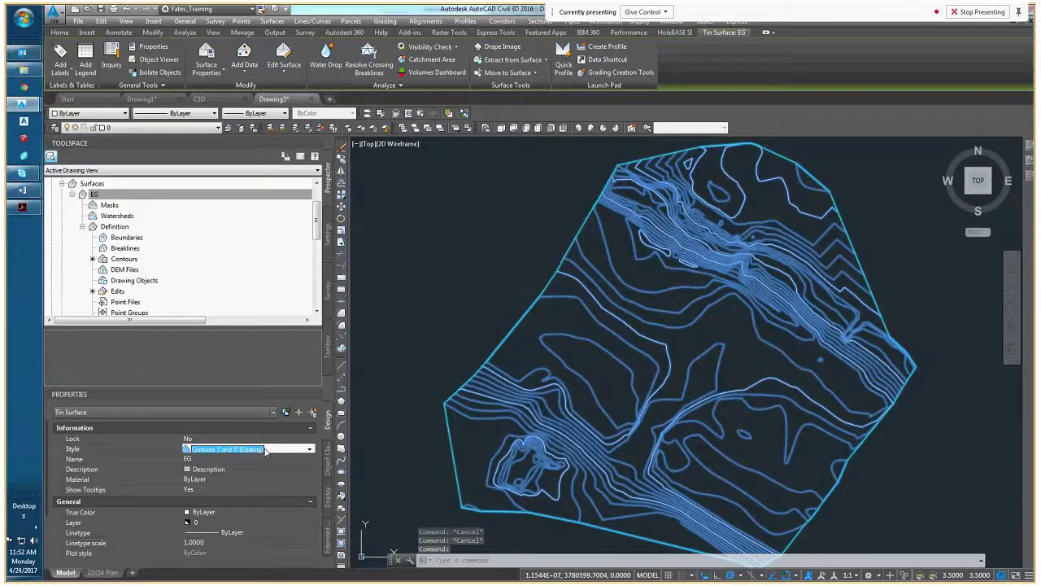
{"action": "left_click", "coordinate": [309, 449]}
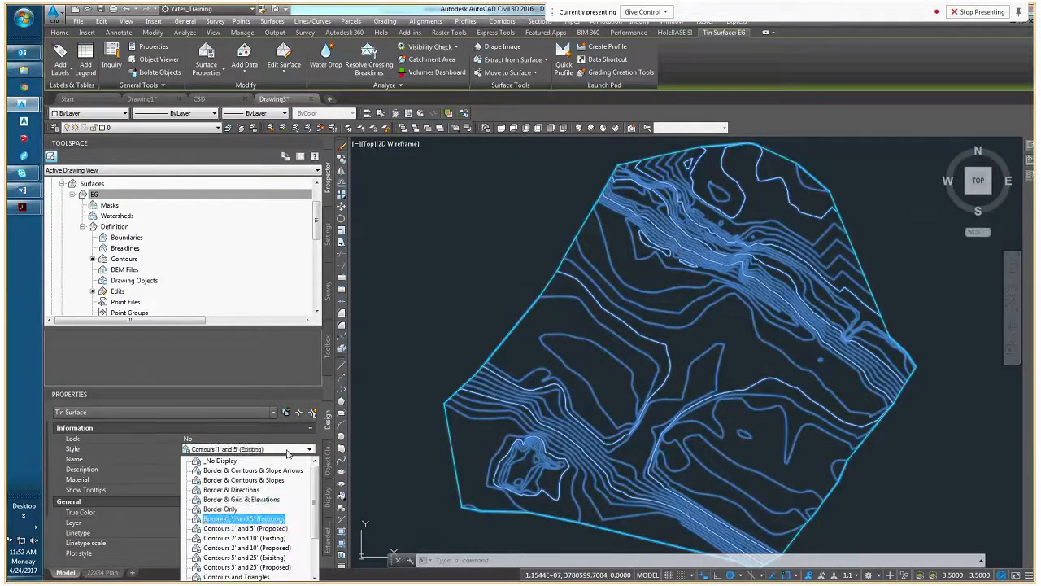
{"action": "left_click", "coordinate": [264, 528]}
{"action": "key", "text": "Escape"}
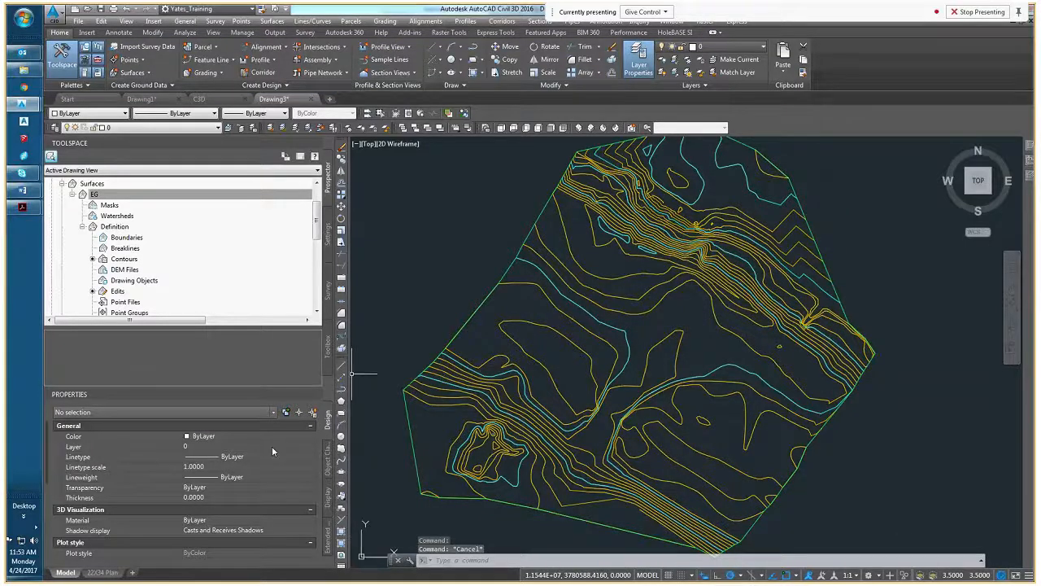
{"action": "left_click", "coordinate": [470, 409]}
{"action": "key", "text": "Escape"}
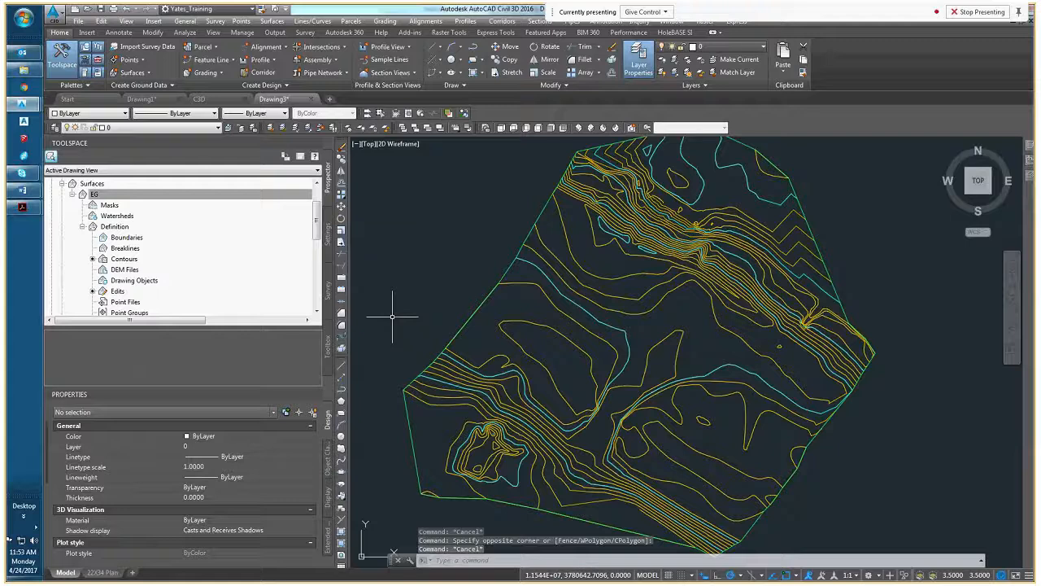
{"action": "key", "text": "Escape"}
Look through the drawing's layers in the layer manager
{"action": "type", "text": "la"}
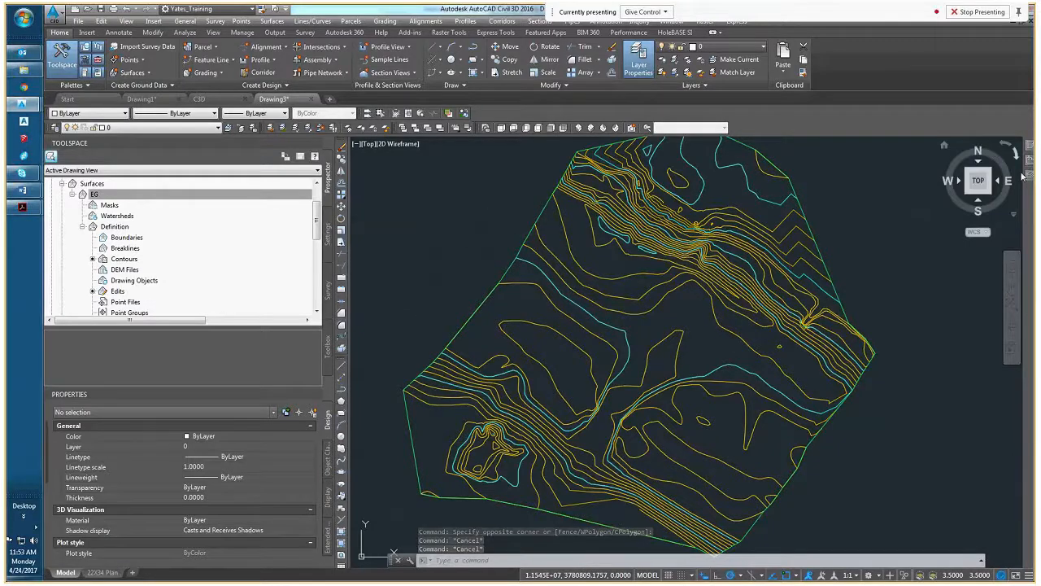
{"action": "key", "text": "Return"}
{"action": "scroll", "coordinate": [729, 336], "scroll_direction": "down", "scroll_amount": 9}
{"action": "scroll", "coordinate": [729, 336], "scroll_direction": "down", "scroll_amount": 13}
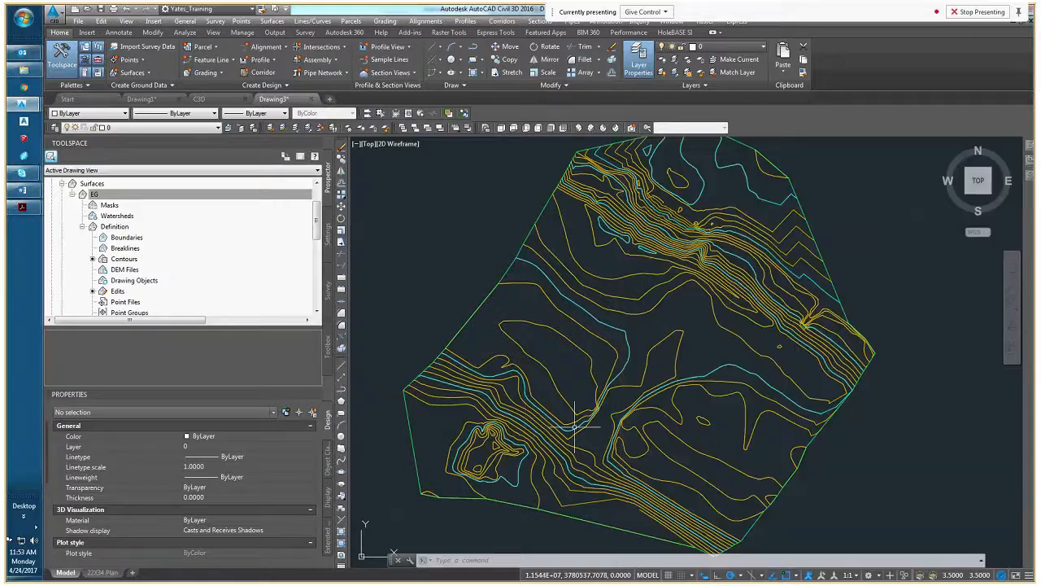
{"action": "key", "text": "Escape"}
{"action": "key", "text": "Escape"}
{"action": "key", "text": "Escape"}
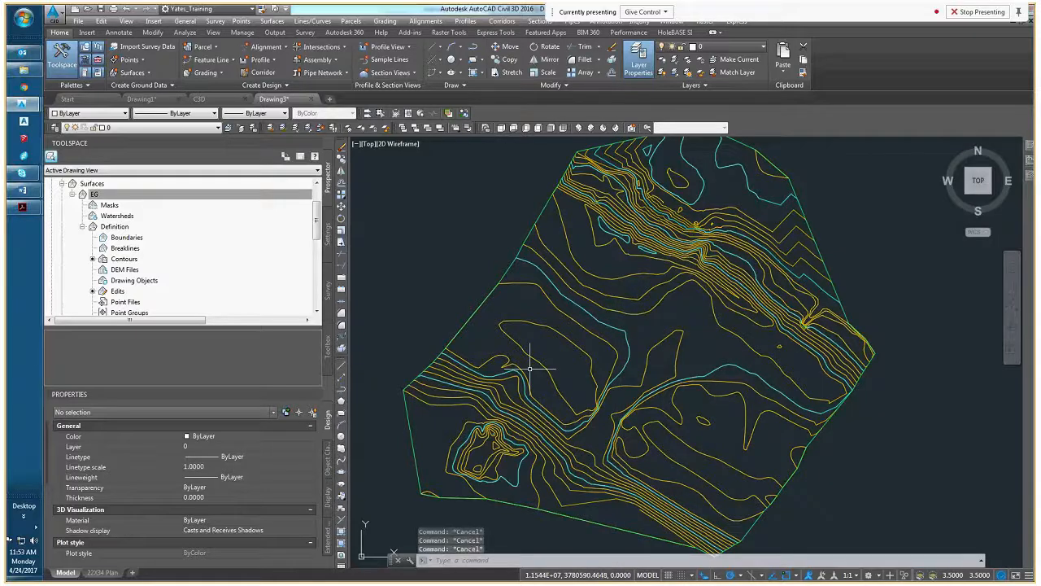
Examine the EG surface's contours in Drawing3 and check its style and layer properties
{"action": "middle_click_drag", "start_coordinate": [518, 353], "coordinate": [519, 355]}
{"action": "scroll", "coordinate": [519, 355], "scroll_direction": "down", "scroll_amount": 5}
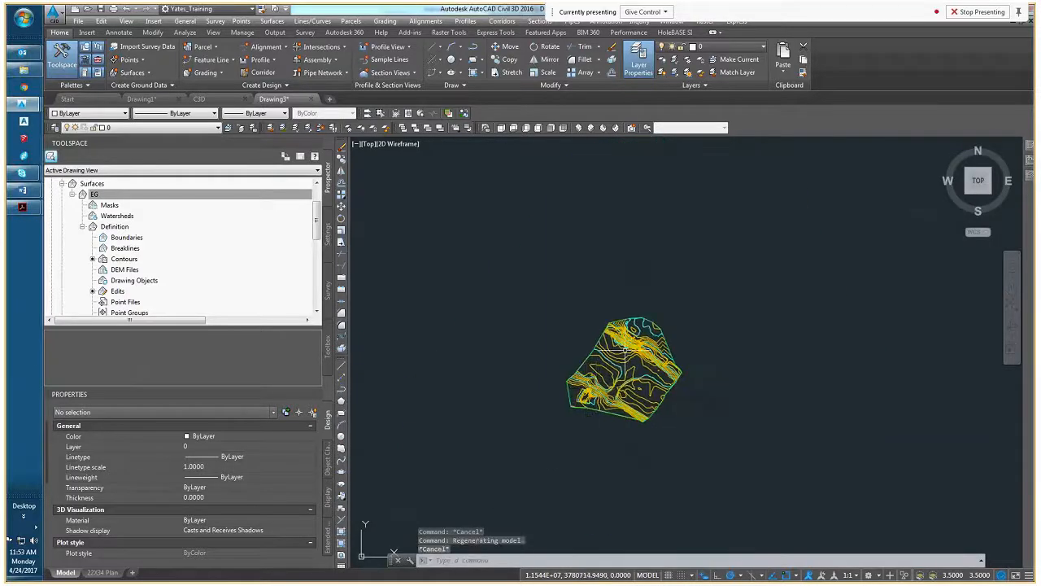
{"action": "scroll", "coordinate": [626, 351], "scroll_direction": "up", "scroll_amount": 6}
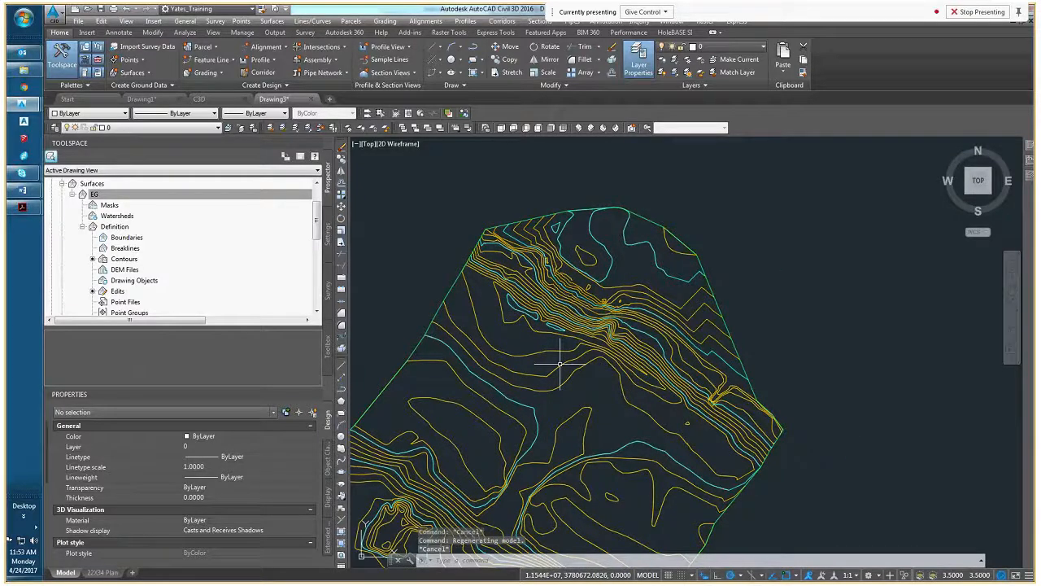
{"action": "key", "text": "Escape"}
{"action": "middle_click_drag", "start_coordinate": [549, 386], "coordinate": [661, 345]}
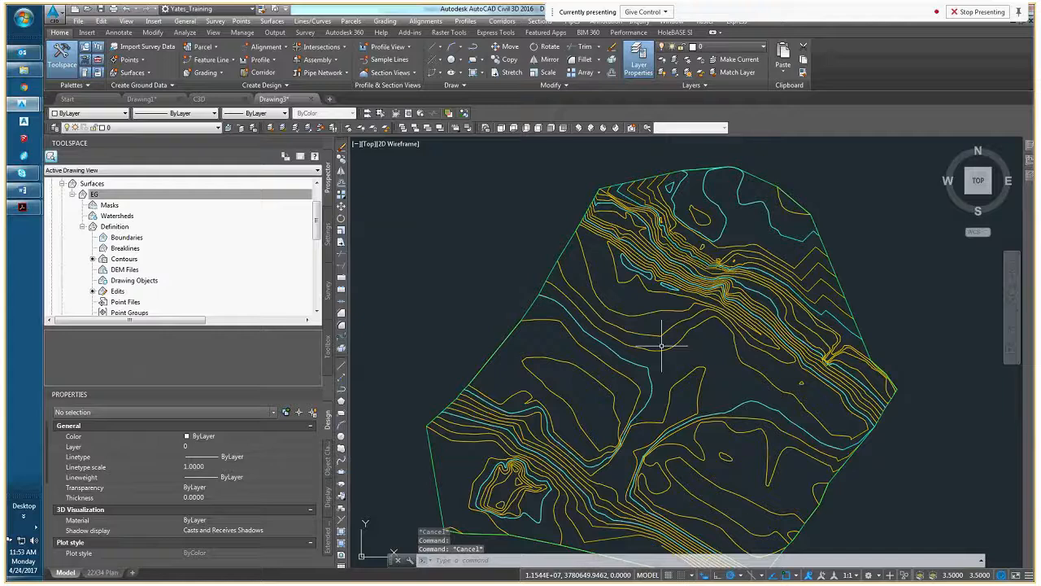
{"action": "middle_click_drag", "start_coordinate": [628, 435], "coordinate": [600, 421]}
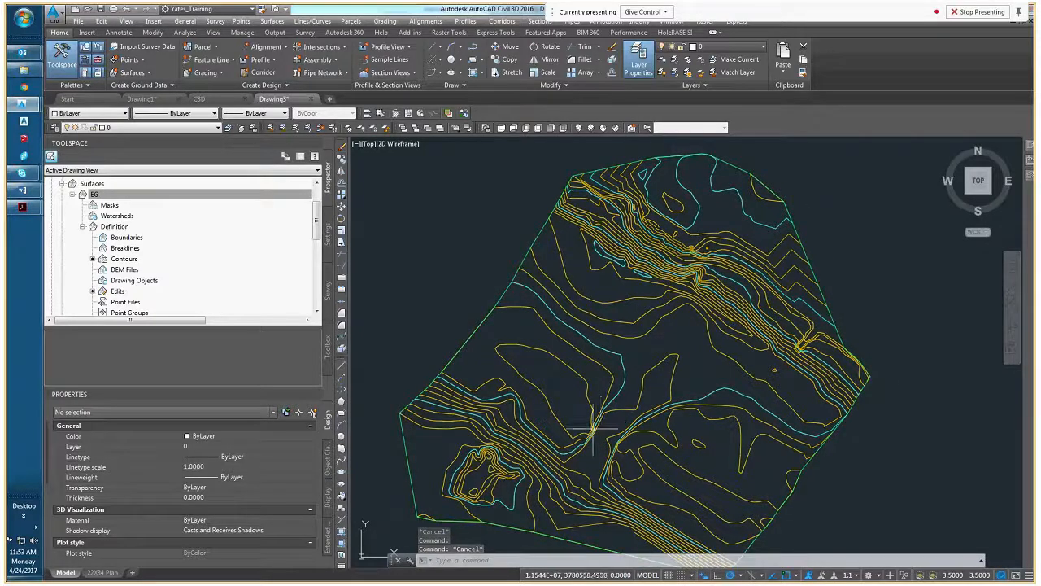
{"action": "left_click", "coordinate": [199, 99]}
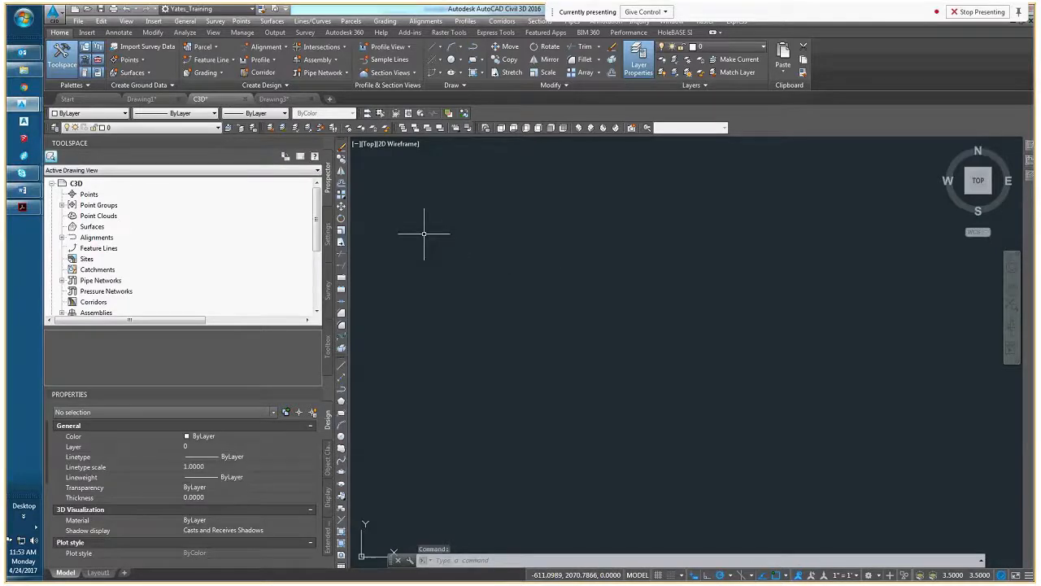
{"action": "left_click", "coordinate": [277, 99]}
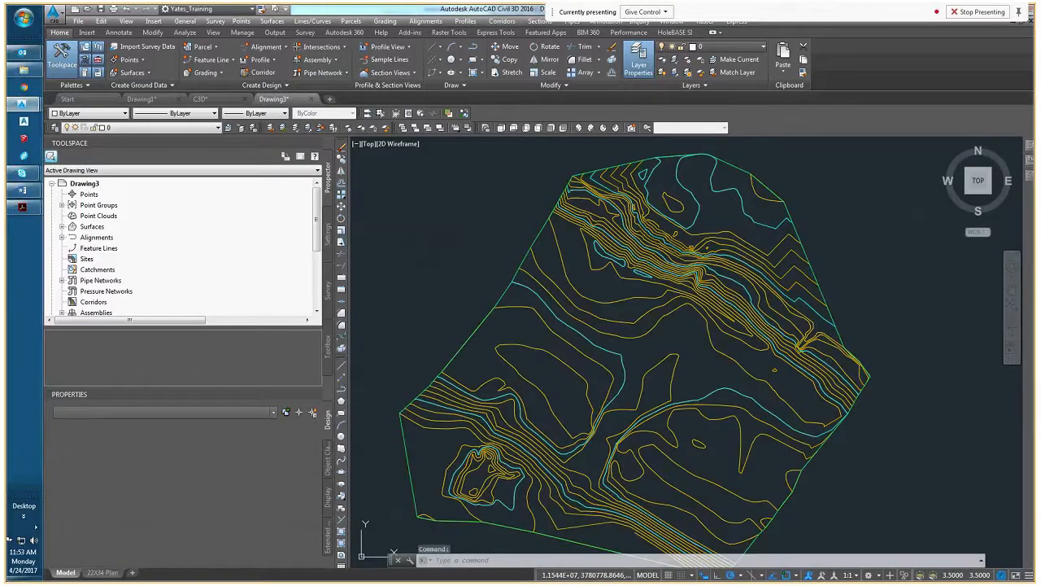
{"action": "left_click", "coordinate": [553, 364]}
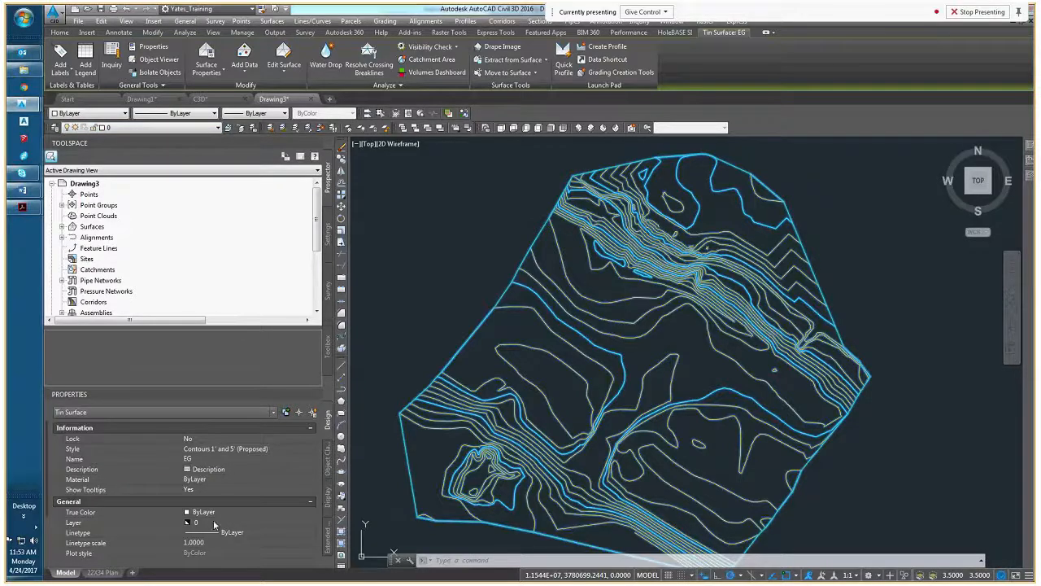
{"action": "key", "text": "Escape"}
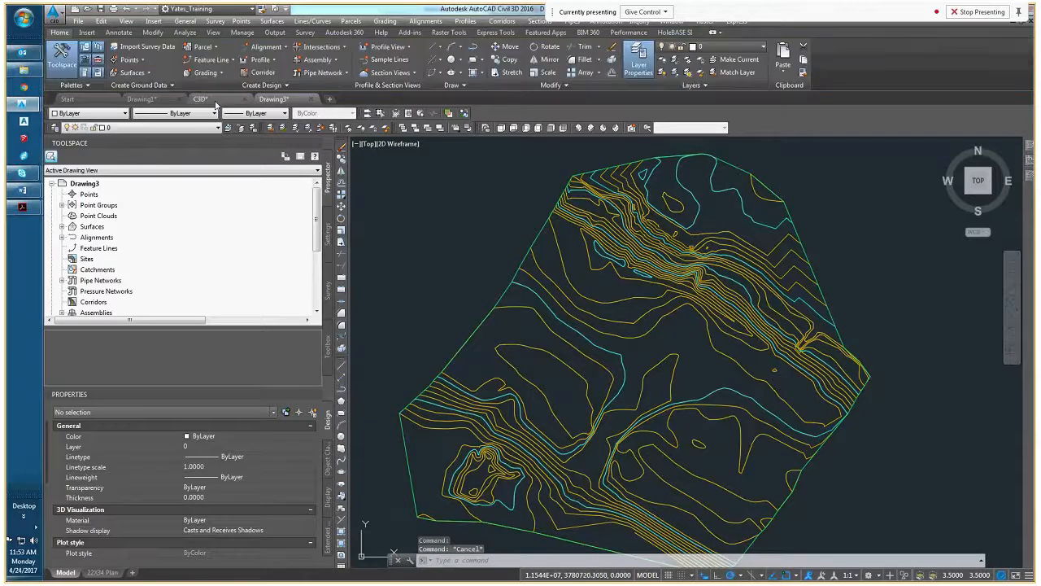
Paste the copied contour polylines into the C3D drawing at their original coordinates and select them all
{"action": "left_click", "coordinate": [202, 98]}
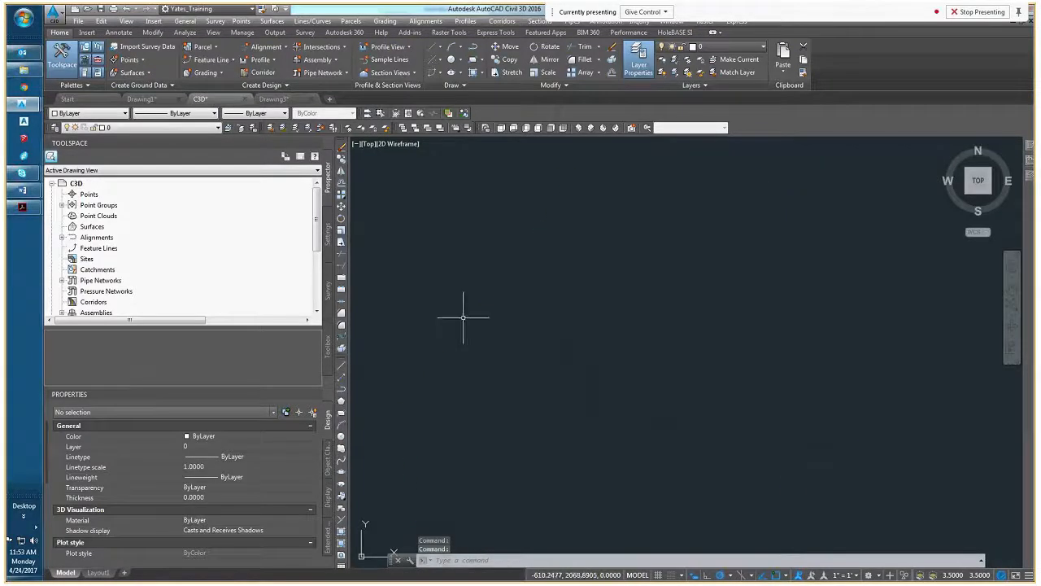
{"action": "right_click", "coordinate": [438, 243]}
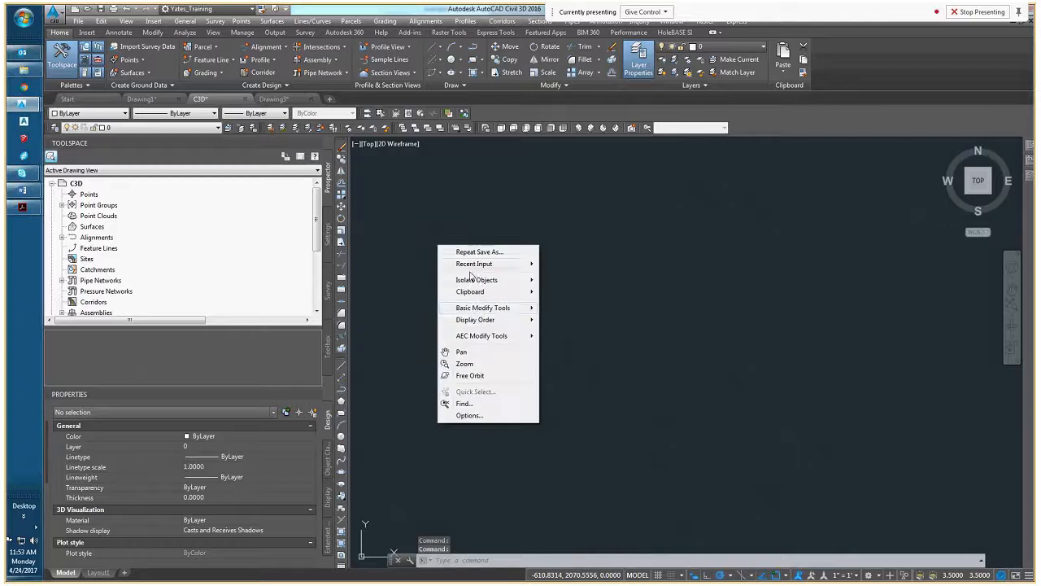
{"action": "mouse_move", "coordinate": [480, 292]}
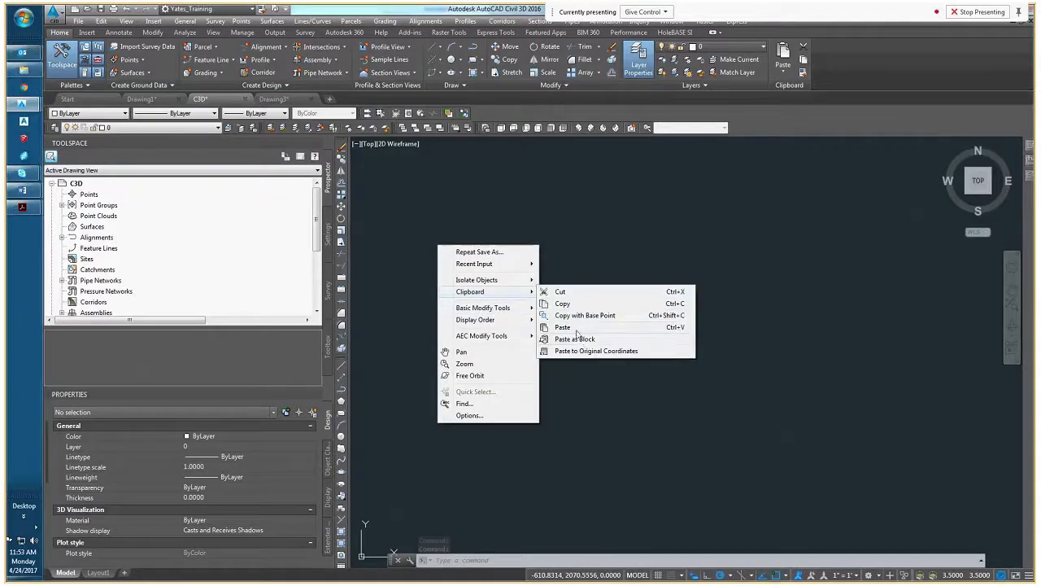
{"action": "left_click", "coordinate": [589, 351]}
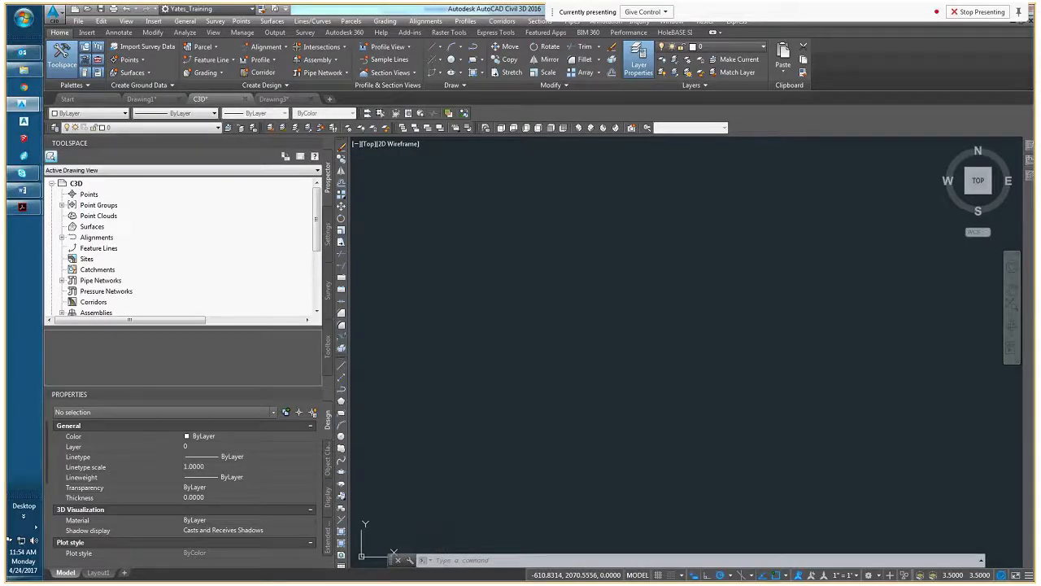
{"action": "middle_click", "coordinate": [534, 353]}
{"action": "middle_click", "coordinate": [534, 353]}
{"action": "scroll", "coordinate": [493, 337], "scroll_direction": "down", "scroll_amount": 5}
{"action": "left_click", "coordinate": [449, 268]}
{"action": "left_click", "coordinate": [735, 477]}
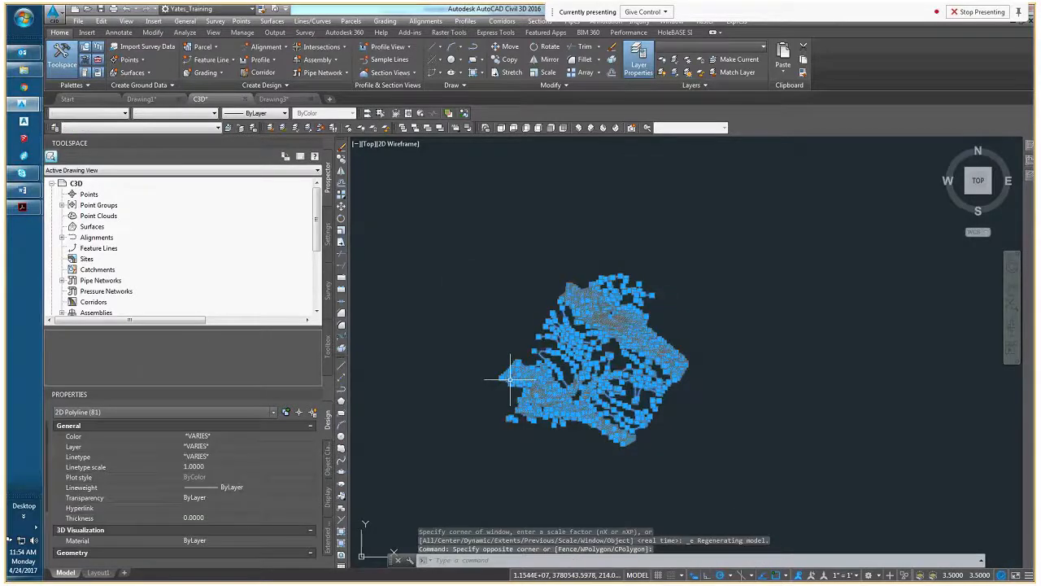
Create a TIN surface named EG in the C3D drawing, keeping the Contours 2' and 10' (Existing) style
{"action": "right_click", "coordinate": [109, 228]}
{"action": "left_click", "coordinate": [118, 236]}
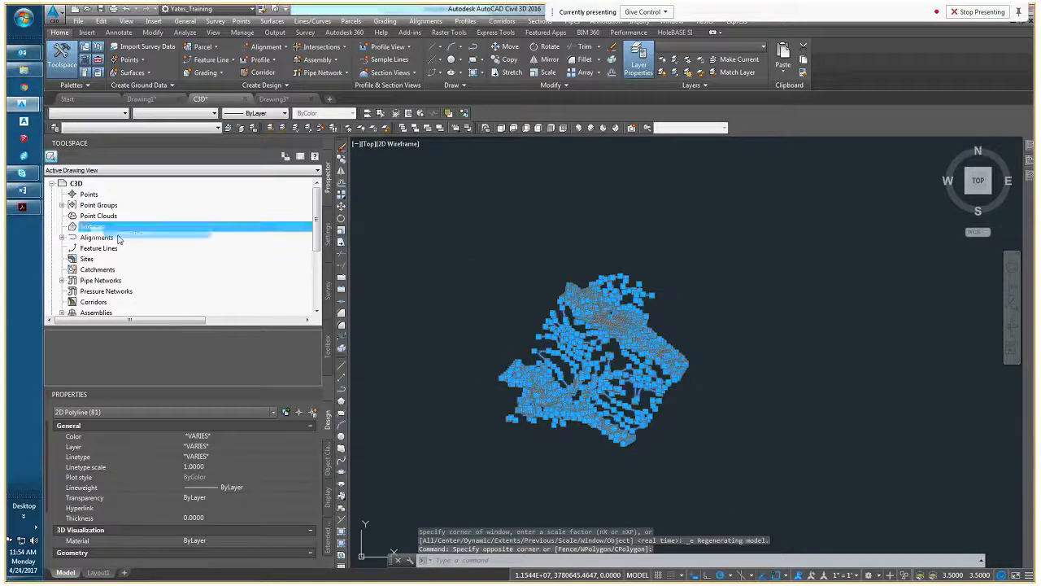
{"action": "left_click", "coordinate": [576, 260]}
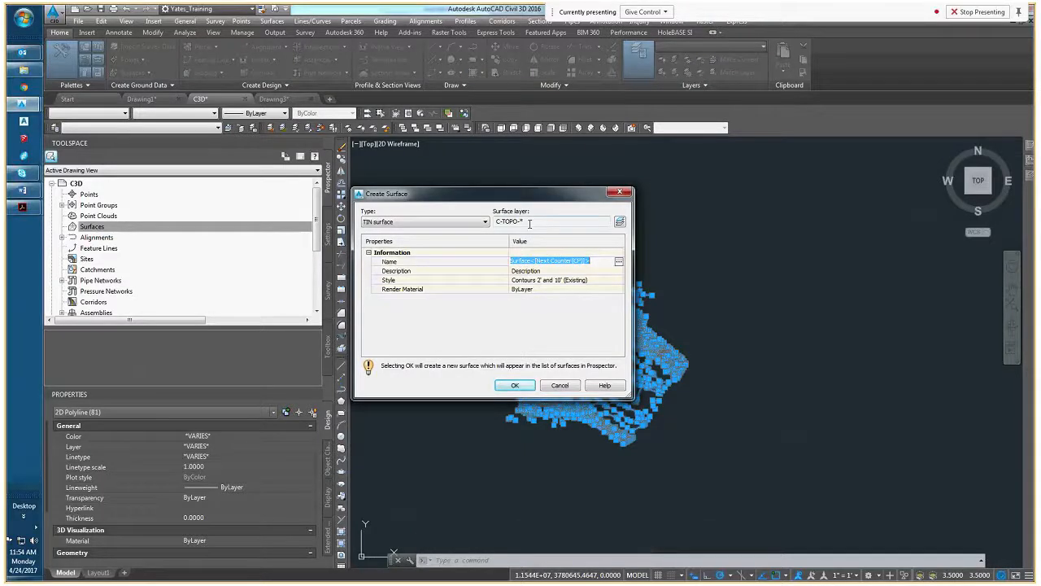
{"action": "type", "text": "E"}
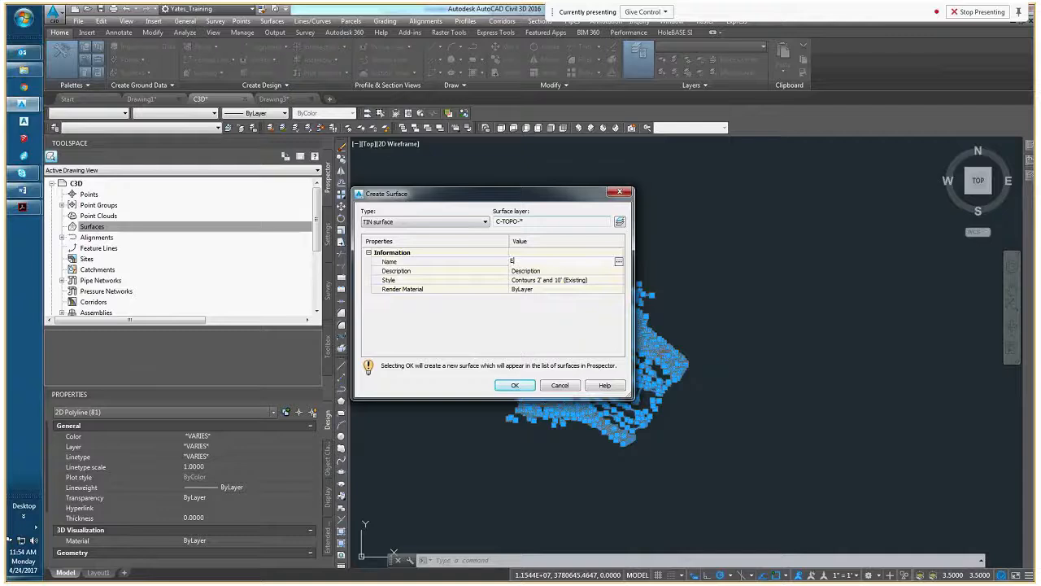
{"action": "type", "text": "G"}
{"action": "left_click_drag", "start_coordinate": [537, 261], "coordinate": [511, 261]}
{"action": "left_click", "coordinate": [521, 385]}
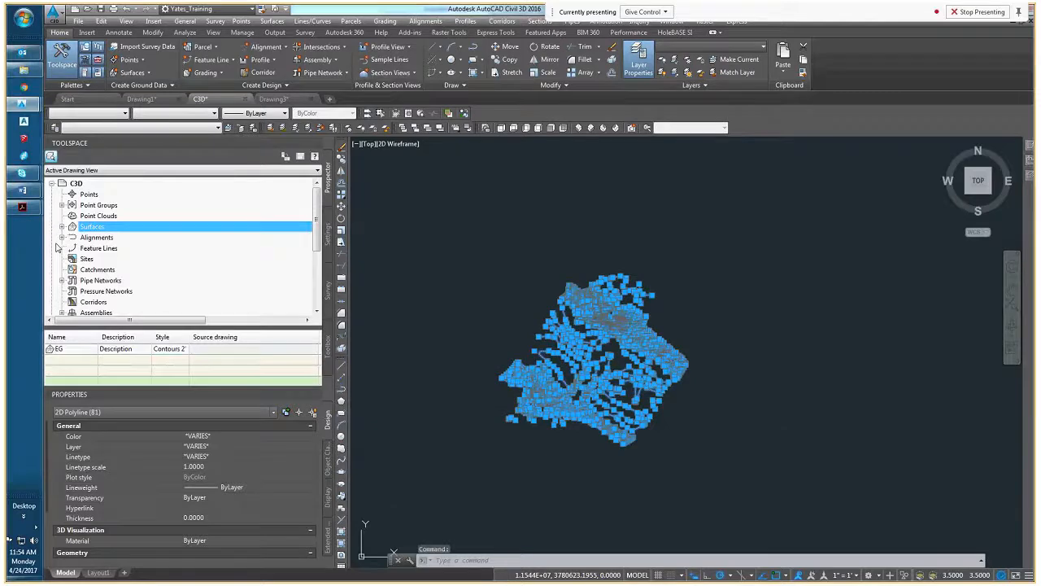
Add the selected contour polylines to the EG surface definition as contour data, accepting the default settings
{"action": "left_click", "coordinate": [62, 226]}
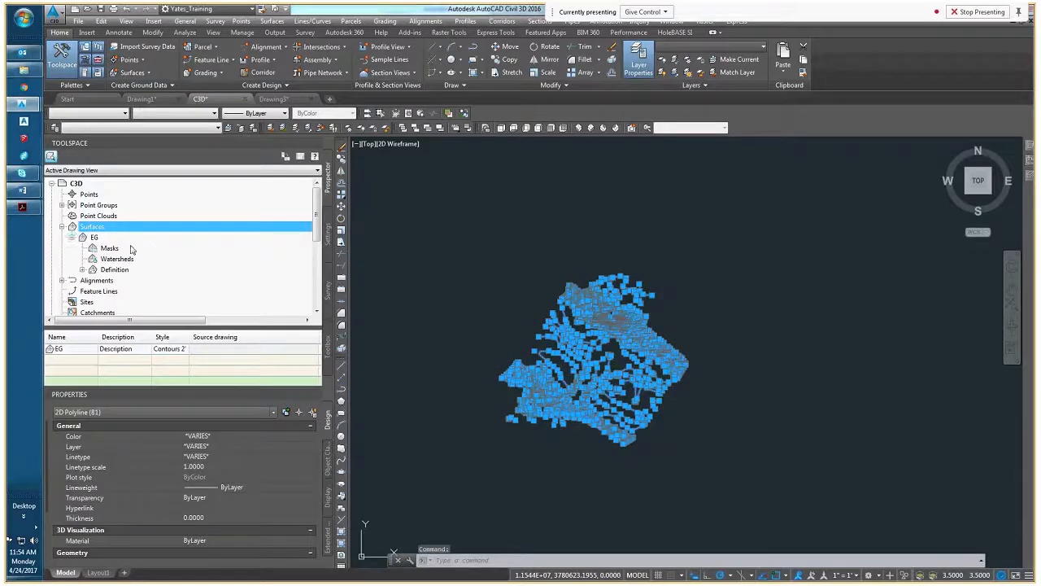
{"action": "left_click", "coordinate": [82, 269]}
{"action": "right_click", "coordinate": [124, 232]}
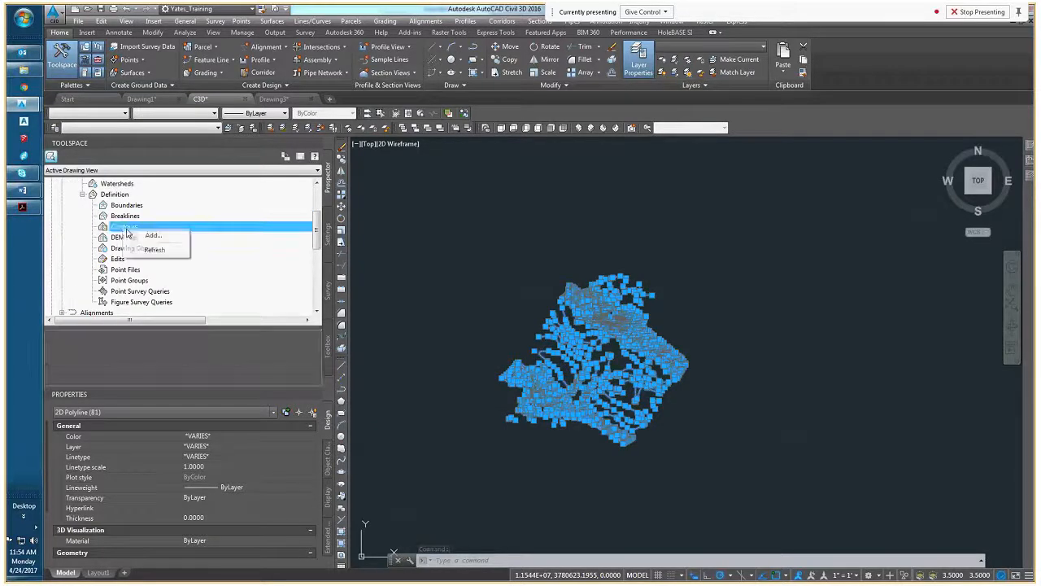
{"action": "left_click", "coordinate": [147, 236]}
{"action": "left_click", "coordinate": [480, 403]}
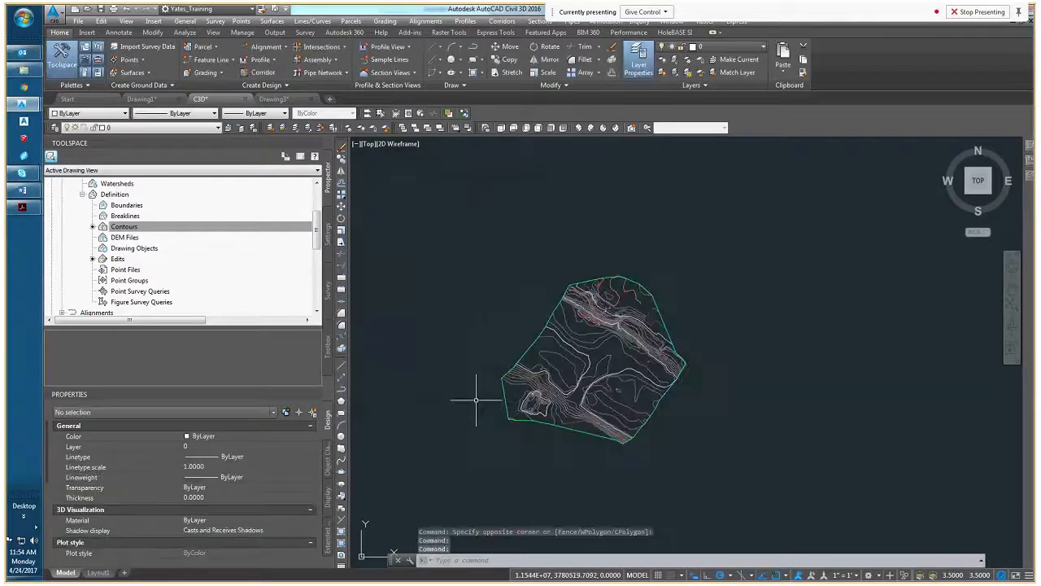
Inspect the EG surface contours, bring the surface to the front of the draw order, and clear the selection
{"action": "scroll", "coordinate": [590, 384], "scroll_direction": "up", "scroll_amount": 4}
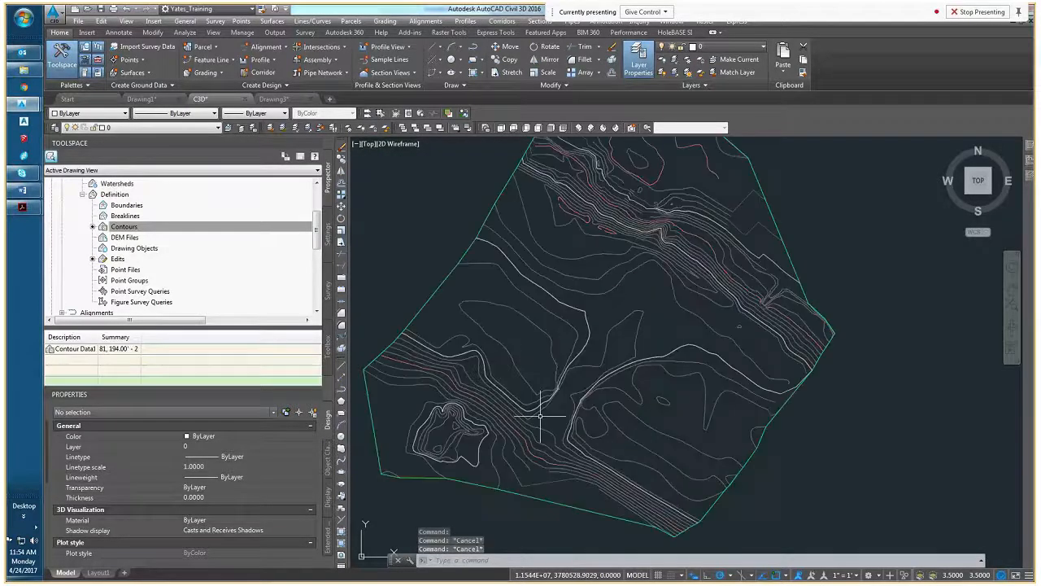
{"action": "left_click", "coordinate": [541, 417]}
{"action": "key", "text": "Escape"}
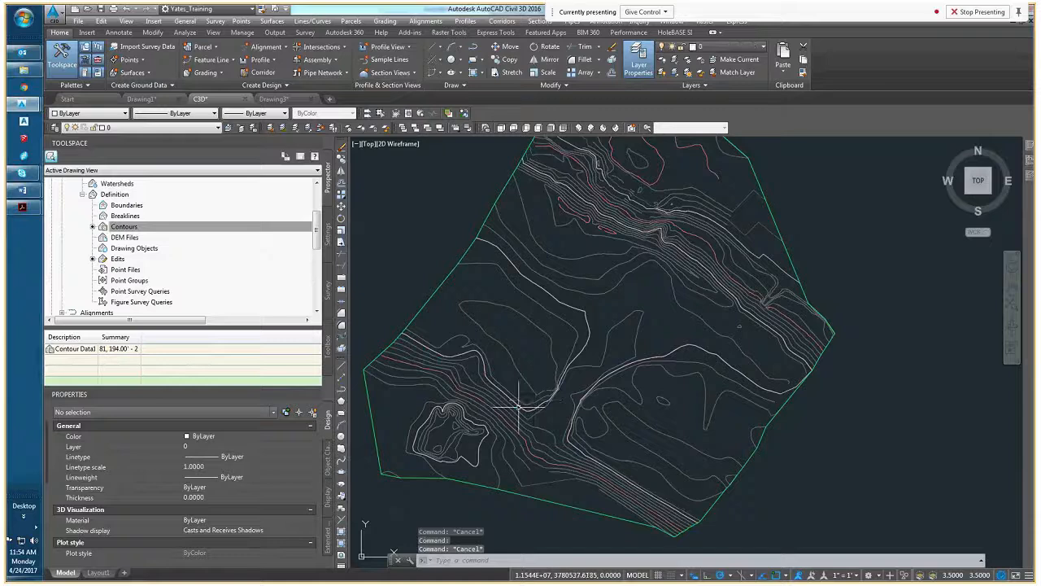
{"action": "scroll", "coordinate": [471, 455], "scroll_direction": "up", "scroll_amount": 2}
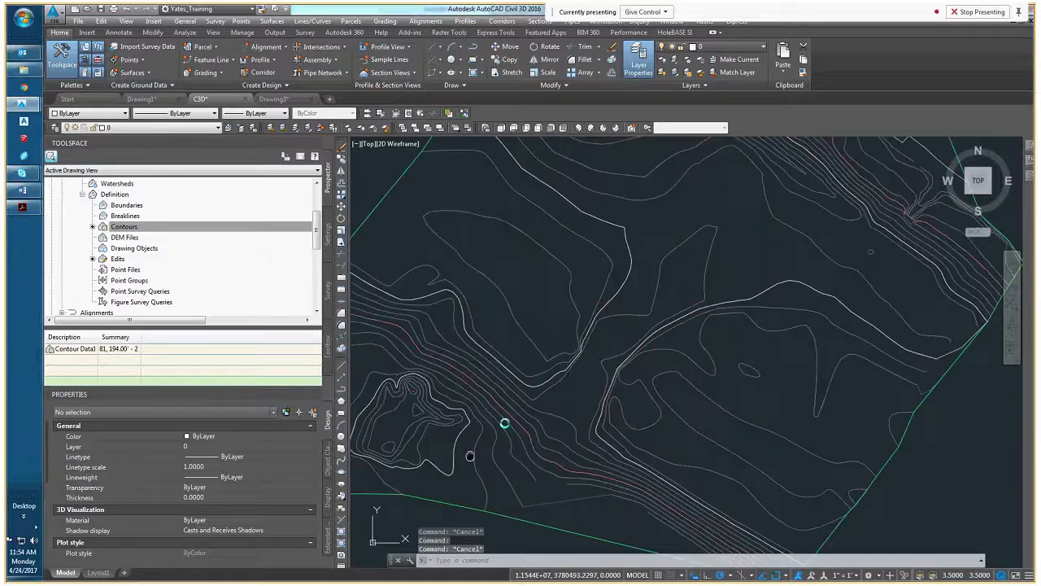
{"action": "middle_click_drag", "start_coordinate": [470, 456], "coordinate": [546, 380]}
{"action": "left_click", "coordinate": [540, 425]}
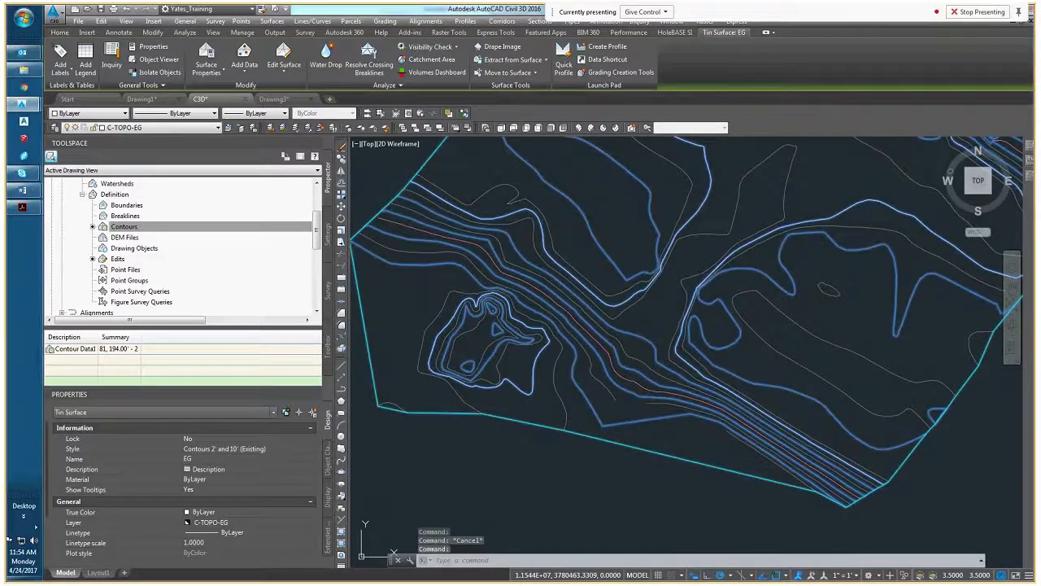
{"action": "scroll", "coordinate": [540, 423], "scroll_direction": "down", "scroll_amount": 4}
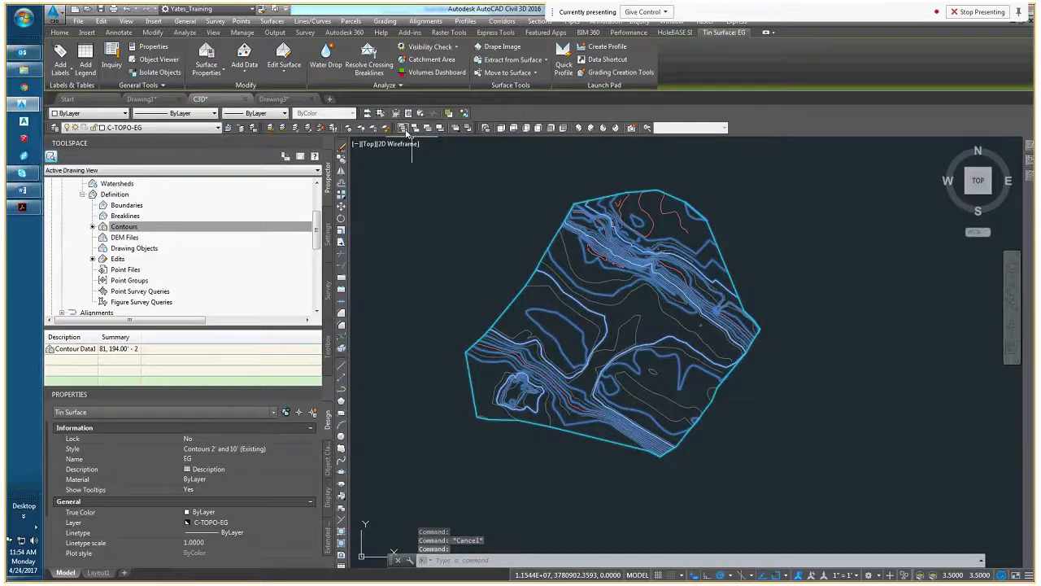
{"action": "key", "text": "Escape"}
{"action": "left_click", "coordinate": [583, 383]}
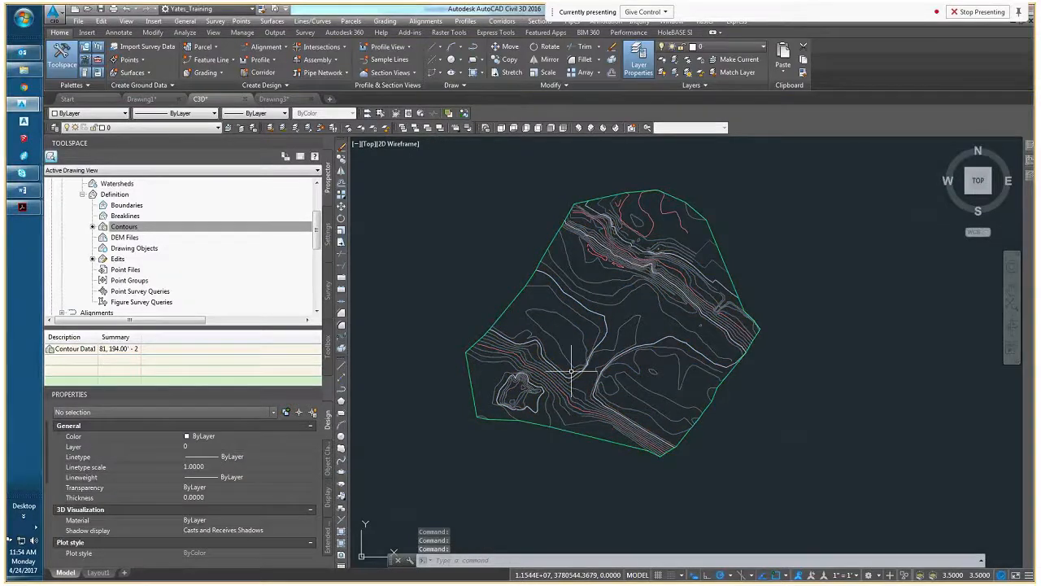
{"action": "key", "text": "Escape"}
{"action": "key", "text": "Escape"}
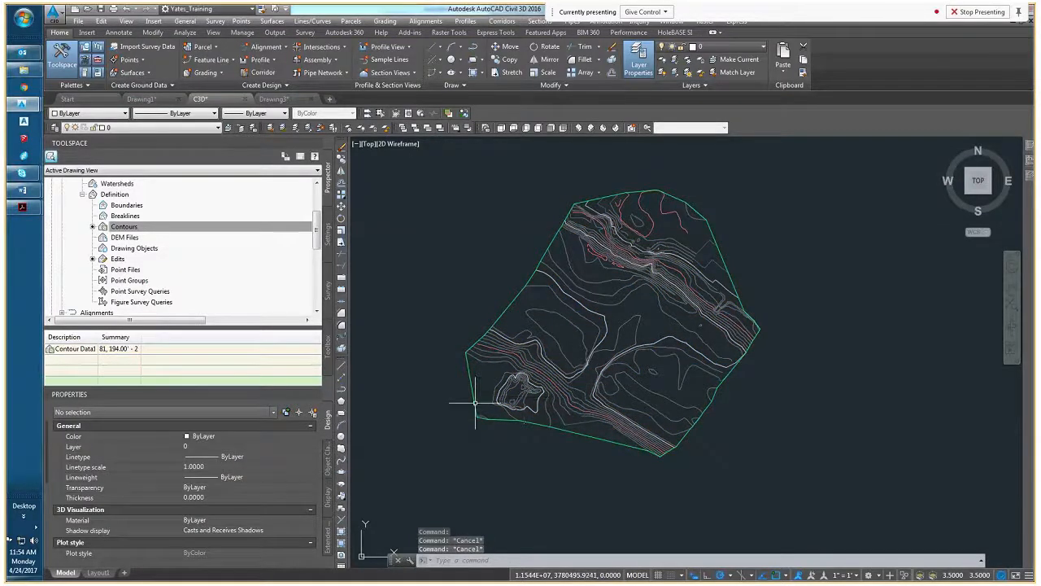
Set the EG surface style to Contours 1' and 5' (Existing) and clear the selection
{"action": "left_click", "coordinate": [518, 351]}
{"action": "scroll", "coordinate": [518, 352], "scroll_direction": "up", "scroll_amount": 3}
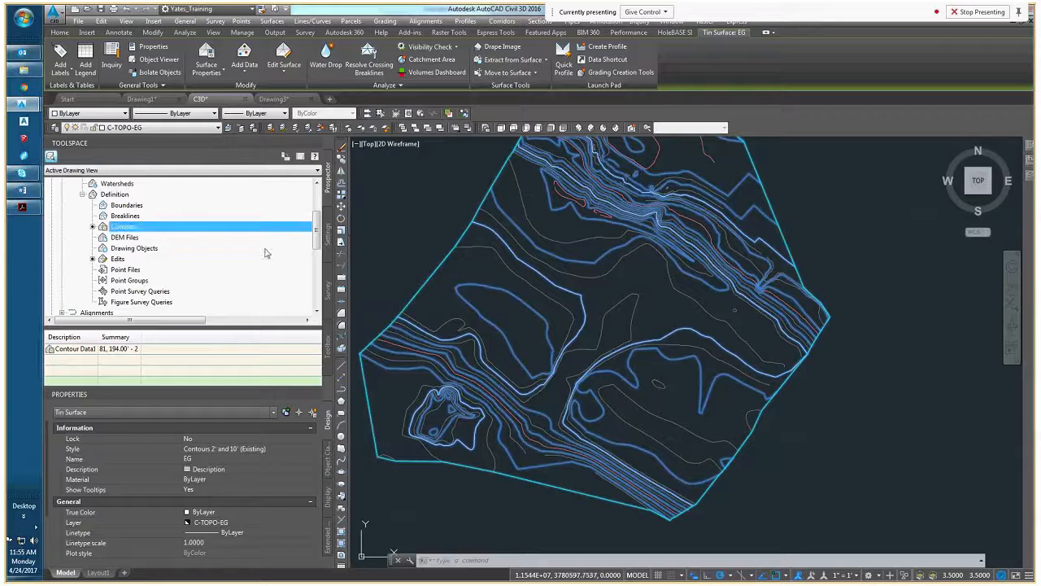
{"action": "left_click", "coordinate": [289, 453]}
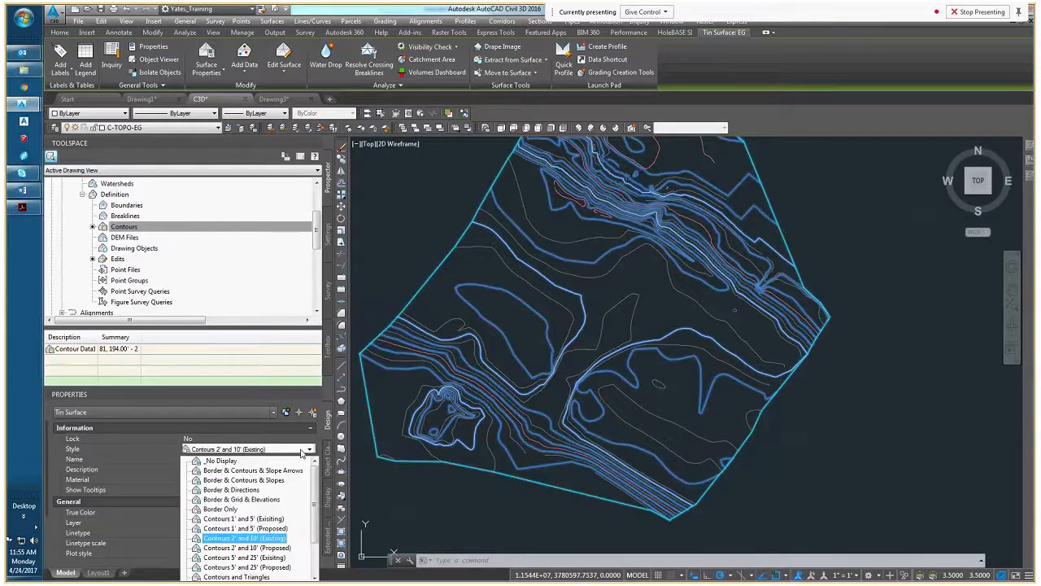
{"action": "left_click", "coordinate": [273, 511]}
{"action": "key", "text": "Escape"}
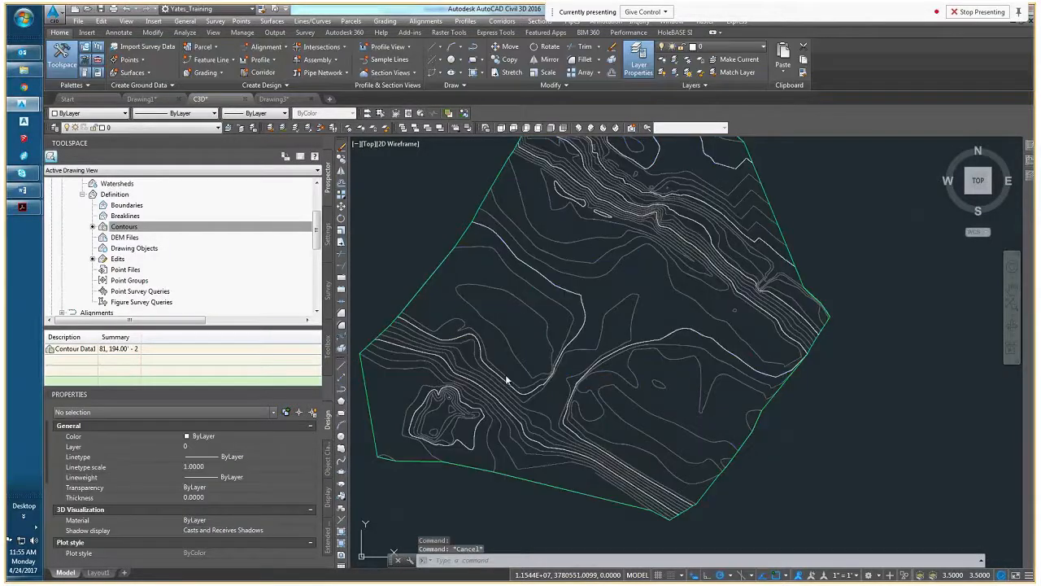
Set the EG surface style to Contours 1' and 5' (Proposed) and deselect the surface
{"action": "middle_click_drag", "start_coordinate": [506, 374], "coordinate": [519, 379]}
{"action": "left_click", "coordinate": [521, 348]}
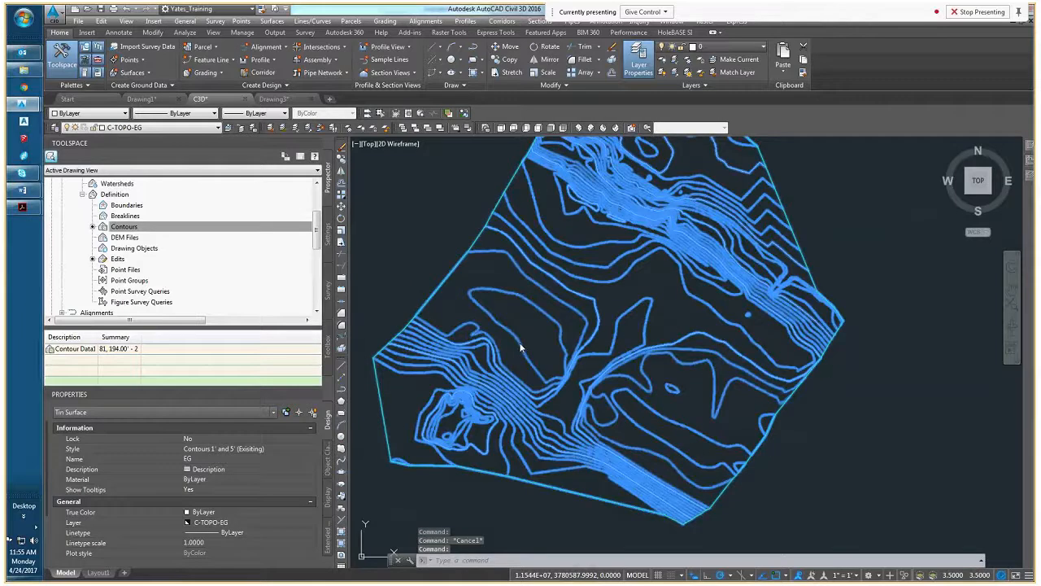
{"action": "left_click", "coordinate": [244, 449]}
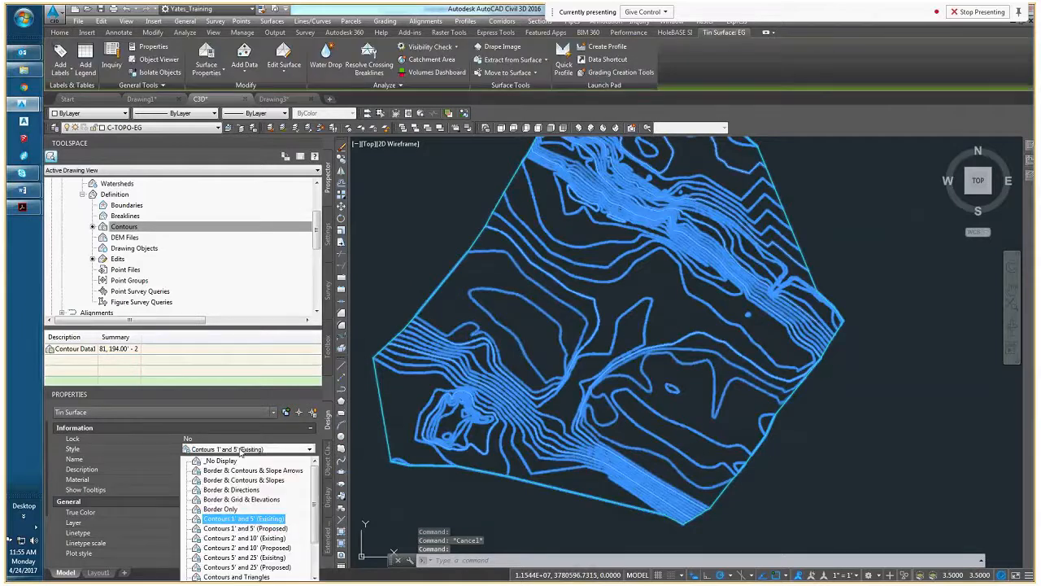
{"action": "left_click", "coordinate": [244, 529]}
{"action": "key", "text": "Escape"}
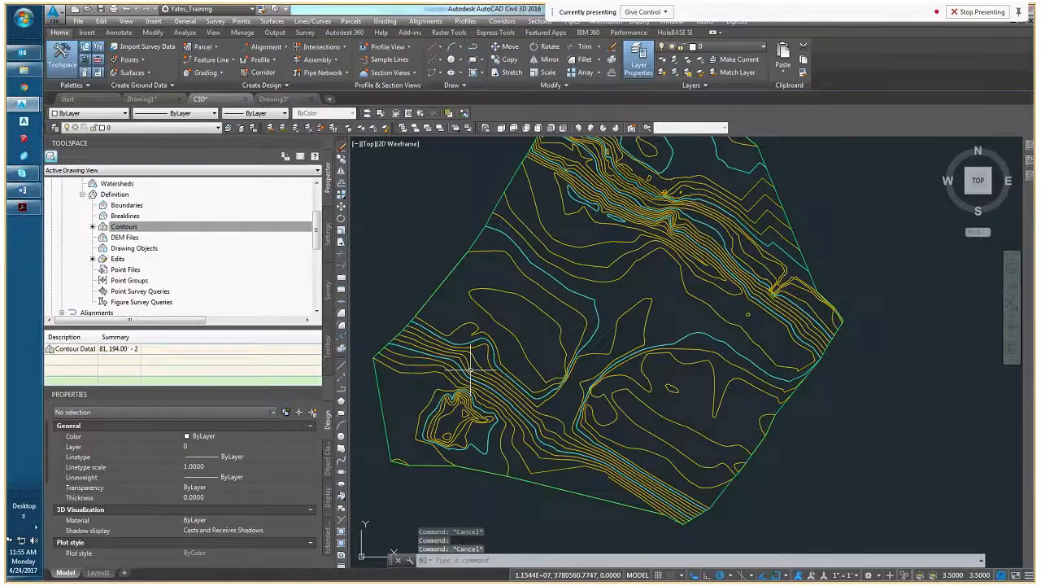
{"action": "scroll", "coordinate": [490, 340], "scroll_direction": "up", "scroll_amount": 2}
{"action": "left_click", "coordinate": [489, 340]}
{"action": "left_click", "coordinate": [416, 436]}
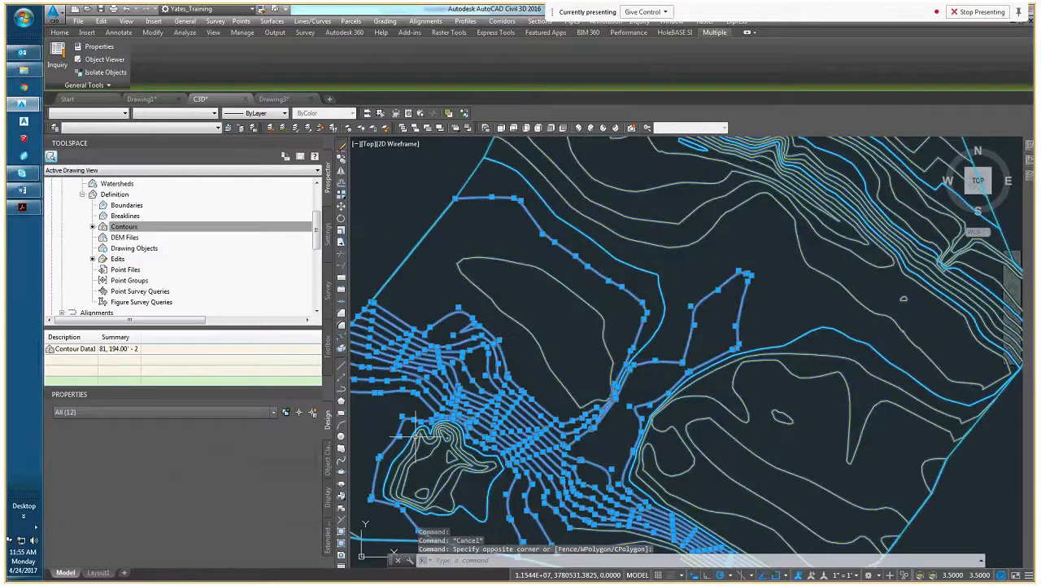
{"action": "middle_click_drag", "start_coordinate": [501, 196], "coordinate": [492, 297]}
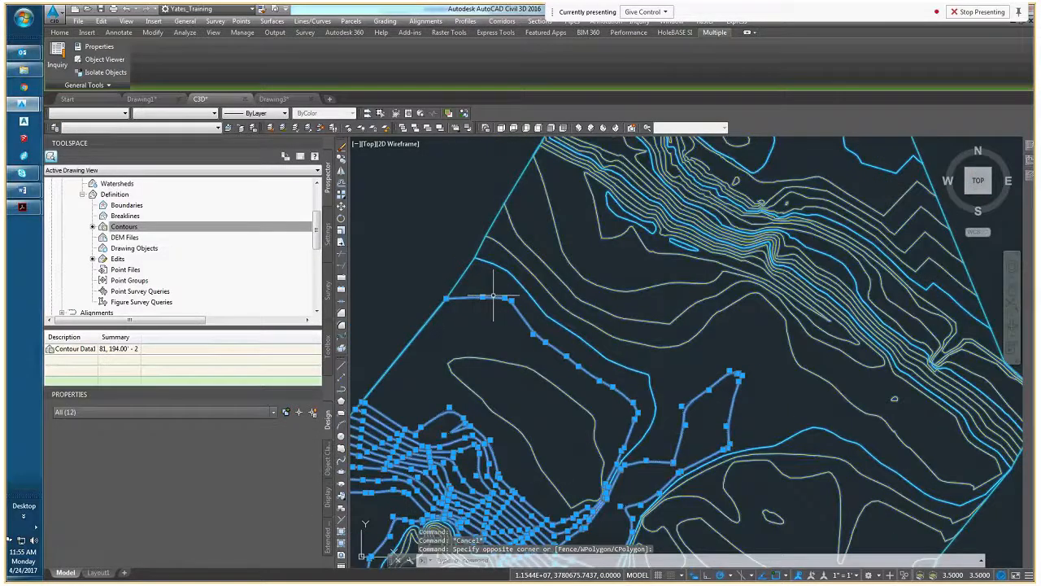
{"action": "key", "text": "Escape"}
{"action": "key", "text": "Escape"}
Select several contours near the northeast boundary, extend the selection with Select Similar, inspect the polylines against the surface, and clear the selection
{"action": "scroll", "coordinate": [888, 170], "scroll_direction": "up", "scroll_amount": 2}
{"action": "middle_click_drag", "start_coordinate": [889, 170], "coordinate": [736, 306]}
{"action": "left_click", "coordinate": [702, 327]}
{"action": "left_click", "coordinate": [653, 418]}
{"action": "scroll", "coordinate": [782, 442], "scroll_direction": "up", "scroll_amount": 2}
{"action": "middle_click_drag", "start_coordinate": [782, 442], "coordinate": [767, 366]}
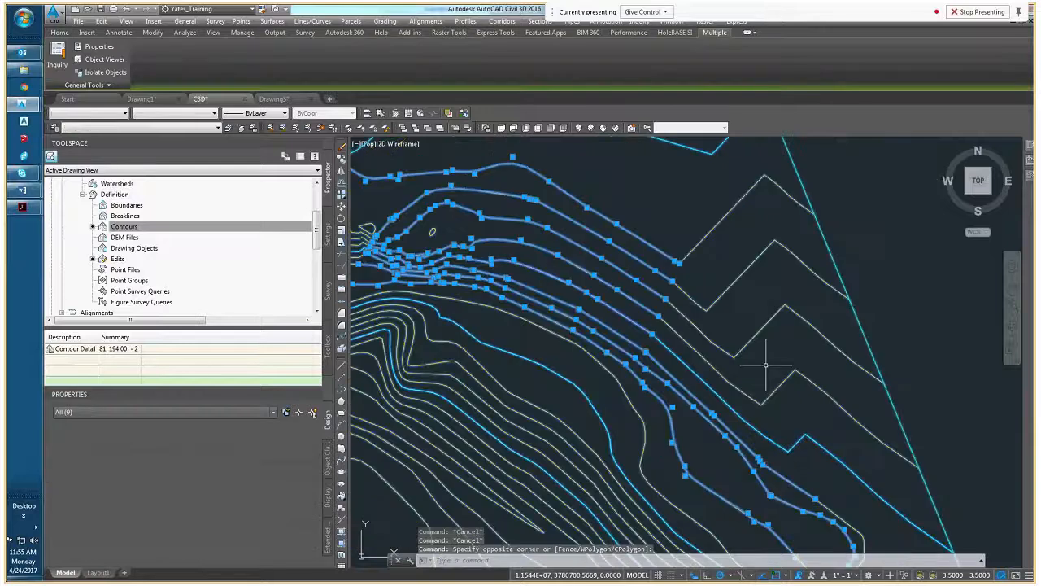
{"action": "right_click", "coordinate": [628, 244]}
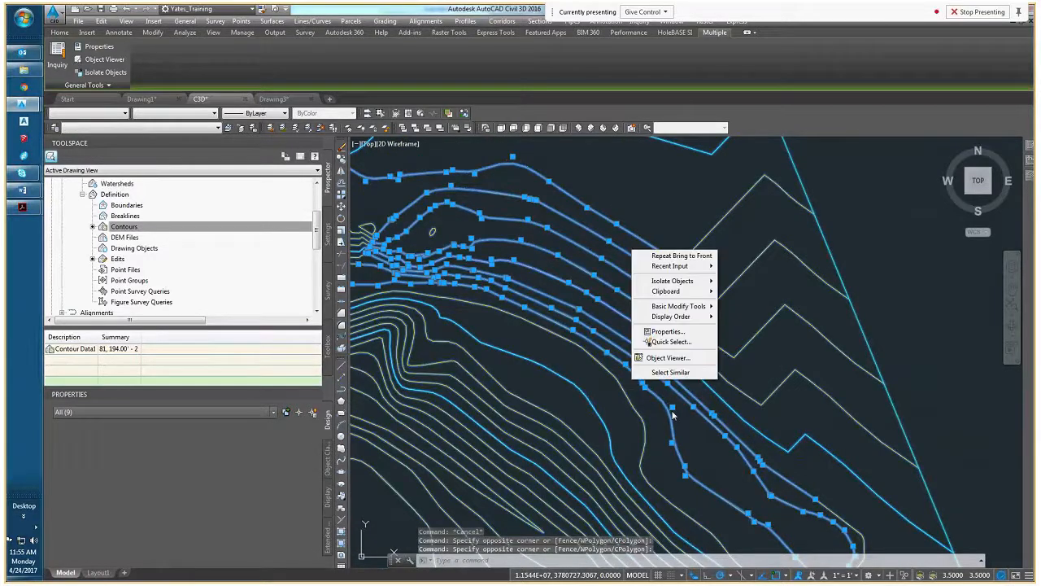
{"action": "left_click", "coordinate": [672, 374]}
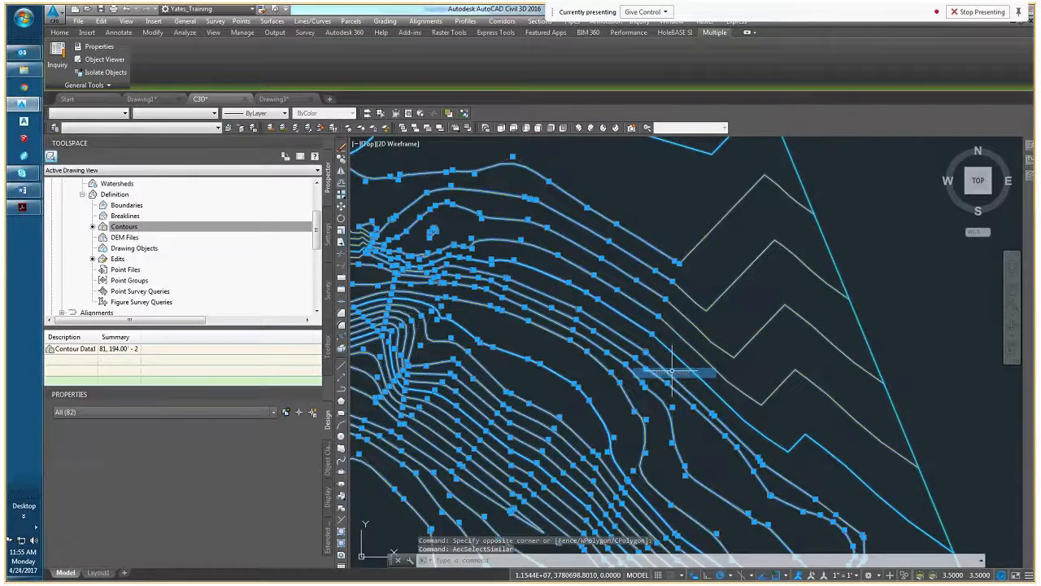
{"action": "scroll", "coordinate": [653, 317], "scroll_direction": "down", "scroll_amount": 3}
{"action": "scroll", "coordinate": [653, 317], "scroll_direction": "up", "scroll_amount": 1}
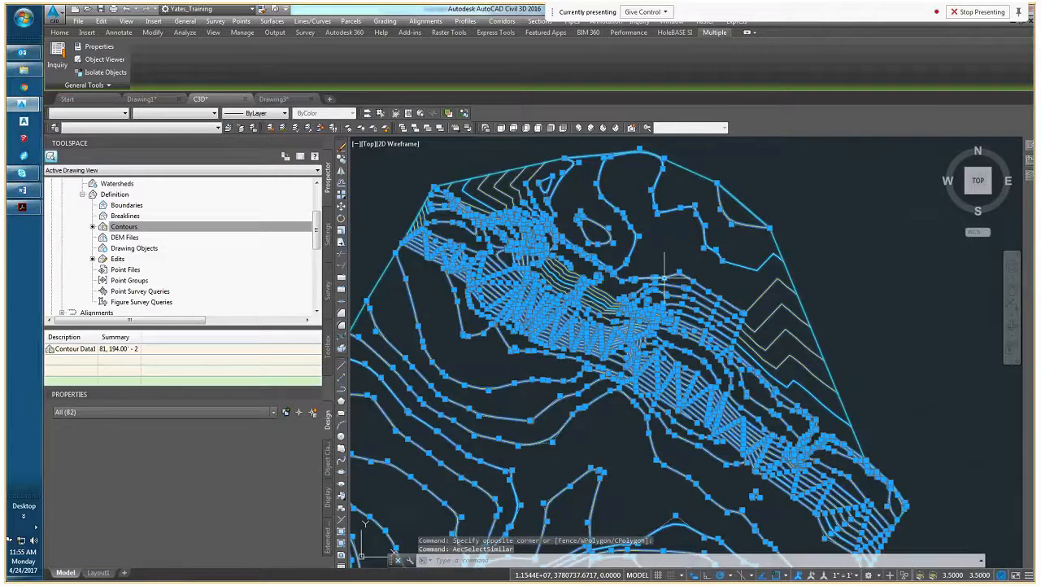
{"action": "mouse_move", "coordinate": [691, 226]}
{"action": "middle_mouse_down"}
{"action": "mouse_move", "coordinate": [699, 257]}
{"action": "mouse_move", "coordinate": [666, 234]}
{"action": "middle_mouse_up"}
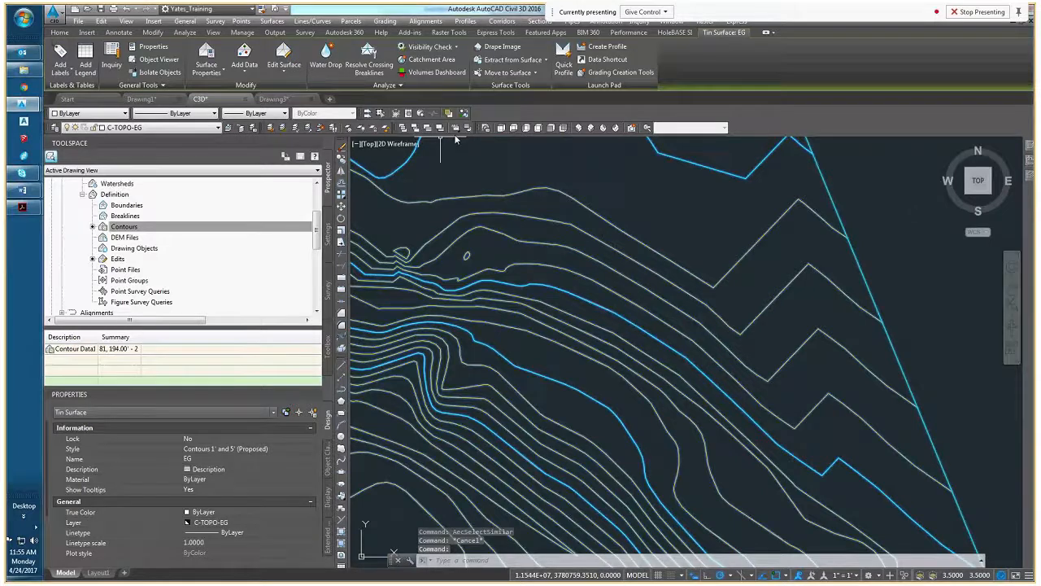
{"action": "key", "text": "Escape"}
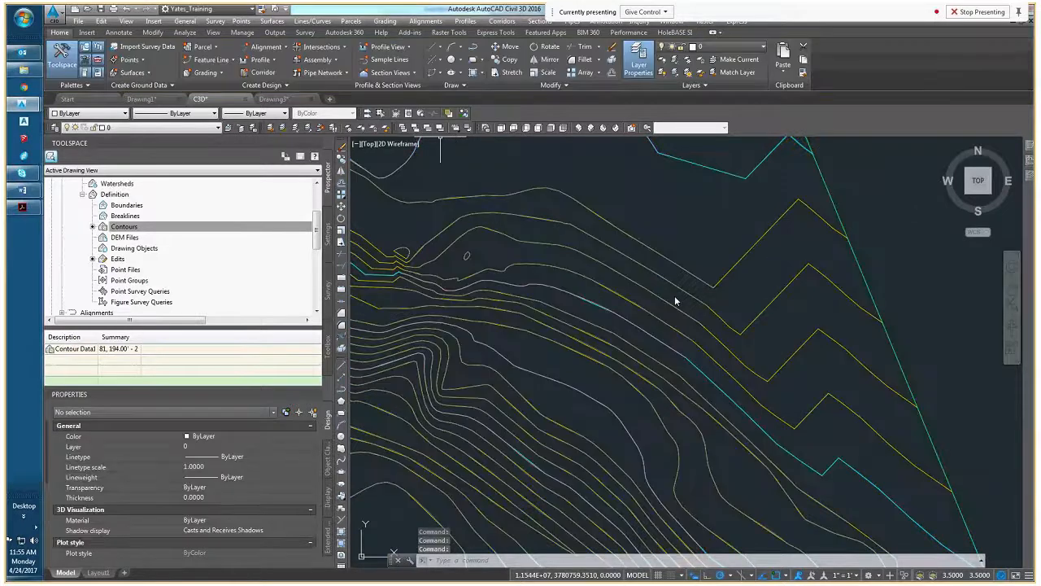
Examine how the EG surface's proposed-style contours follow the pasted polylines, especially in the interpolated areas along the northeast boundary
{"action": "scroll", "coordinate": [727, 320], "scroll_direction": "up", "scroll_amount": 2}
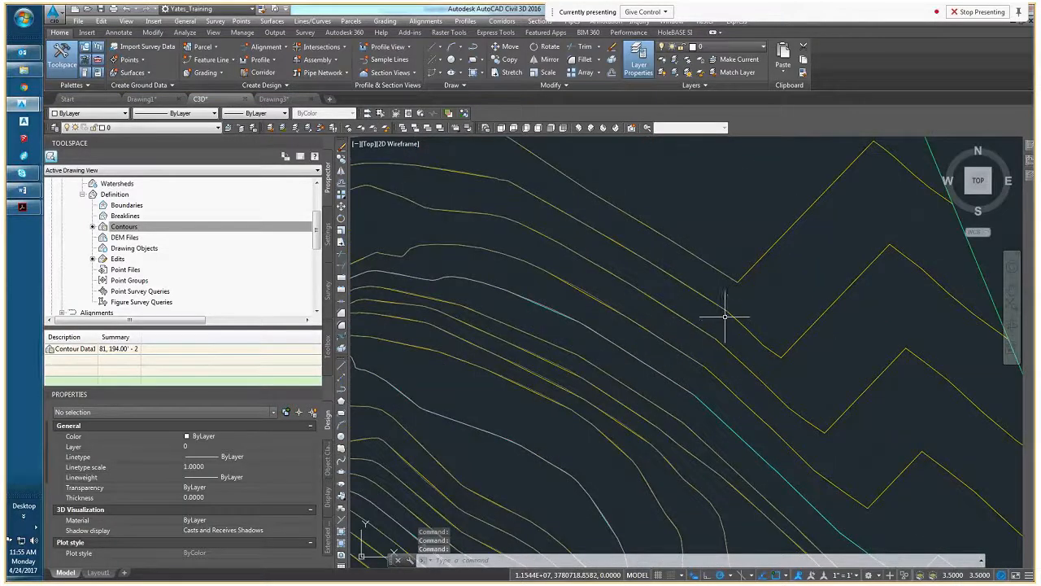
{"action": "middle_click_drag", "start_coordinate": [702, 314], "coordinate": [692, 288]}
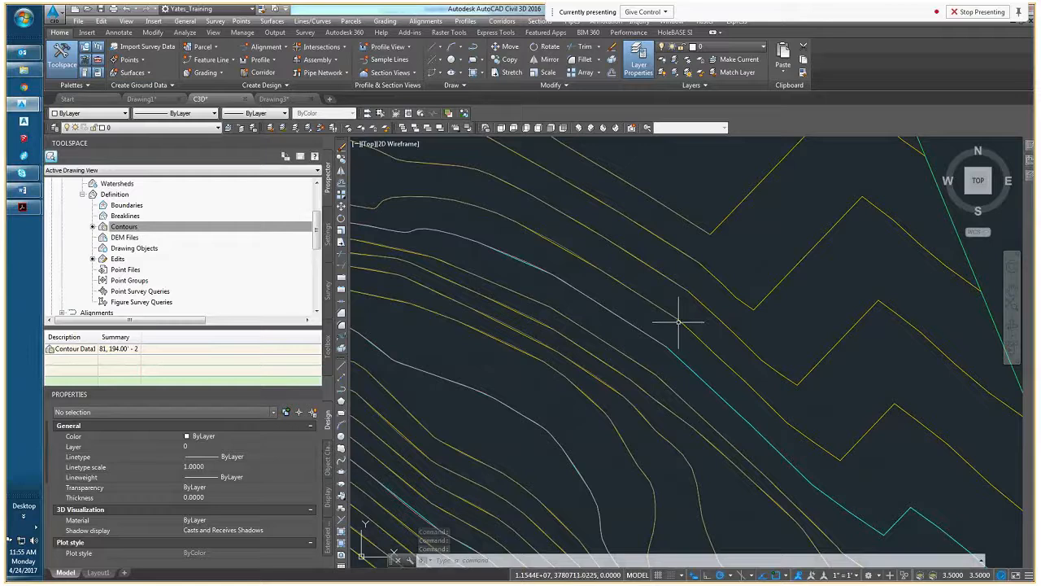
{"action": "middle_click_drag", "start_coordinate": [678, 353], "coordinate": [672, 348]}
{"action": "scroll", "coordinate": [661, 341], "scroll_direction": "down", "scroll_amount": 4}
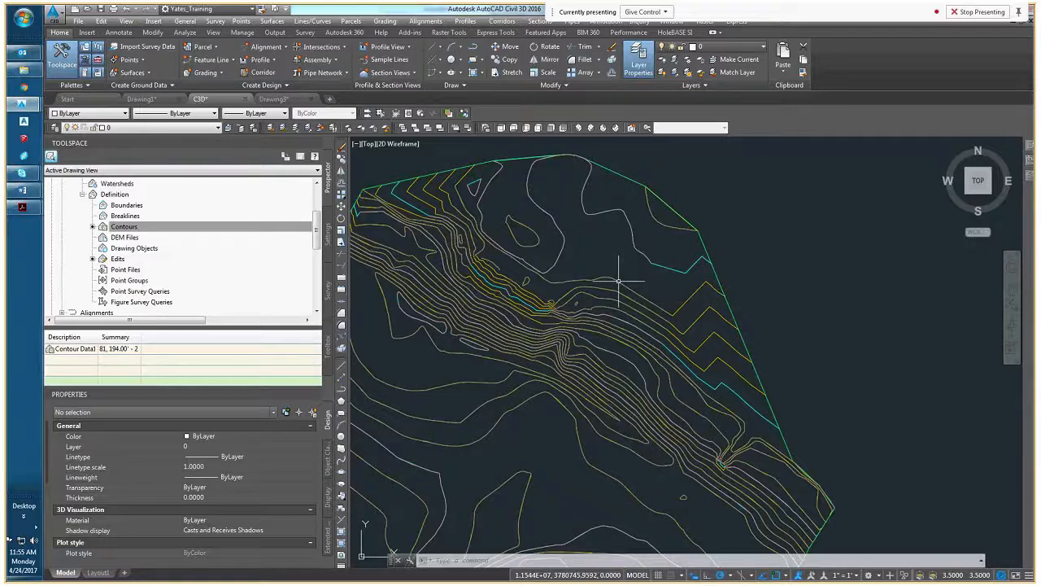
{"action": "key", "text": "Escape"}
{"action": "key", "text": "Escape"}
{"action": "scroll", "coordinate": [627, 301], "scroll_direction": "down", "scroll_amount": 1}
{"action": "scroll", "coordinate": [635, 325], "scroll_direction": "down", "scroll_amount": 3}
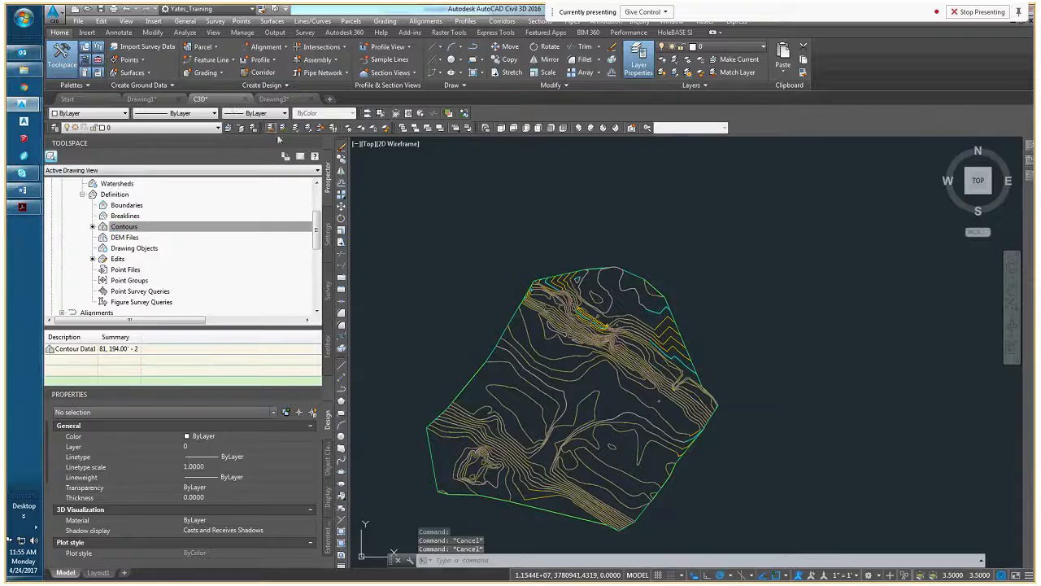
Switch to the CAD_101_Outline document in Word and highlight the Templates topic, then clear the highlight
{"action": "left_click", "coordinate": [23, 192]}
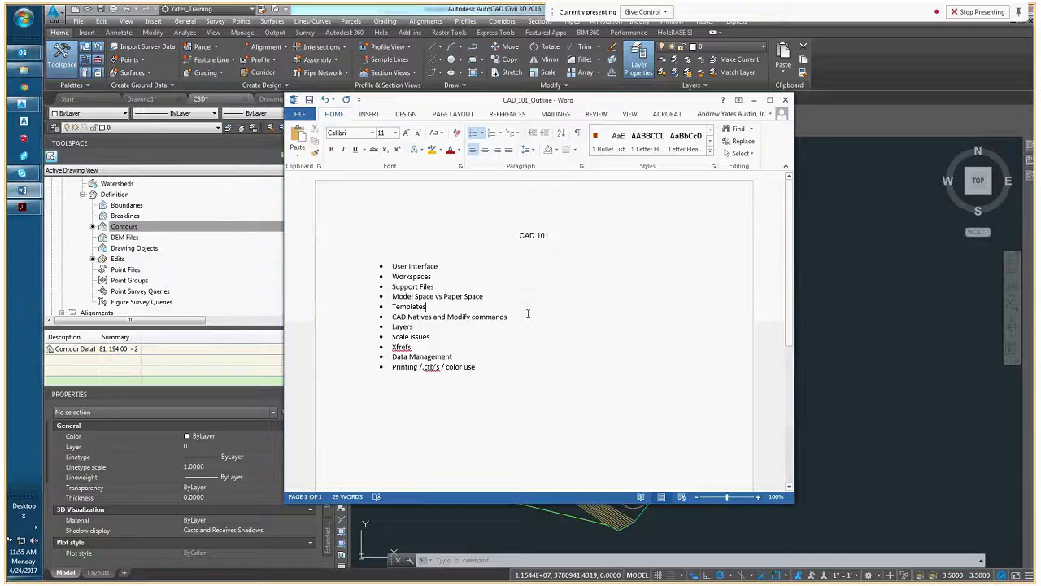
{"action": "double_click", "coordinate": [432, 306]}
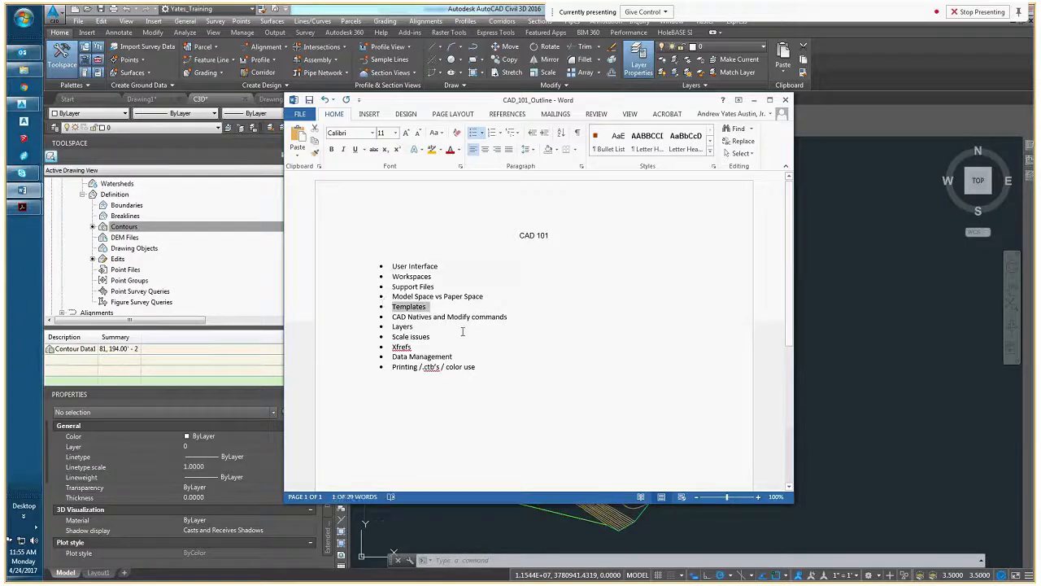
{"action": "left_click", "coordinate": [438, 311]}
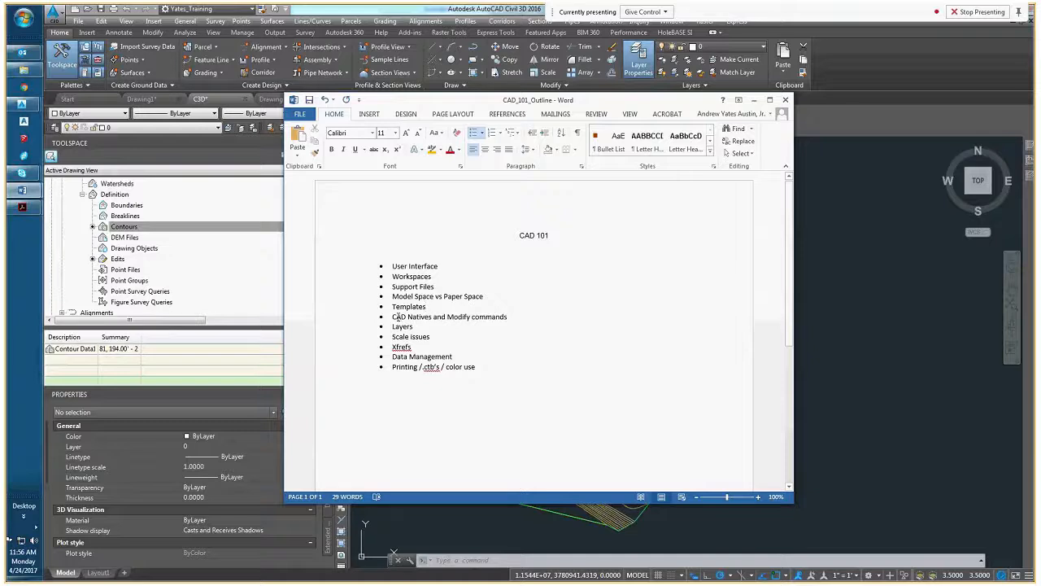
Highlight the CAD Natives and Modify commands topic in the outline, clear the highlight, and minimize the document
{"action": "left_click_drag", "start_coordinate": [396, 317], "coordinate": [514, 319]}
{"action": "left_click", "coordinate": [522, 337]}
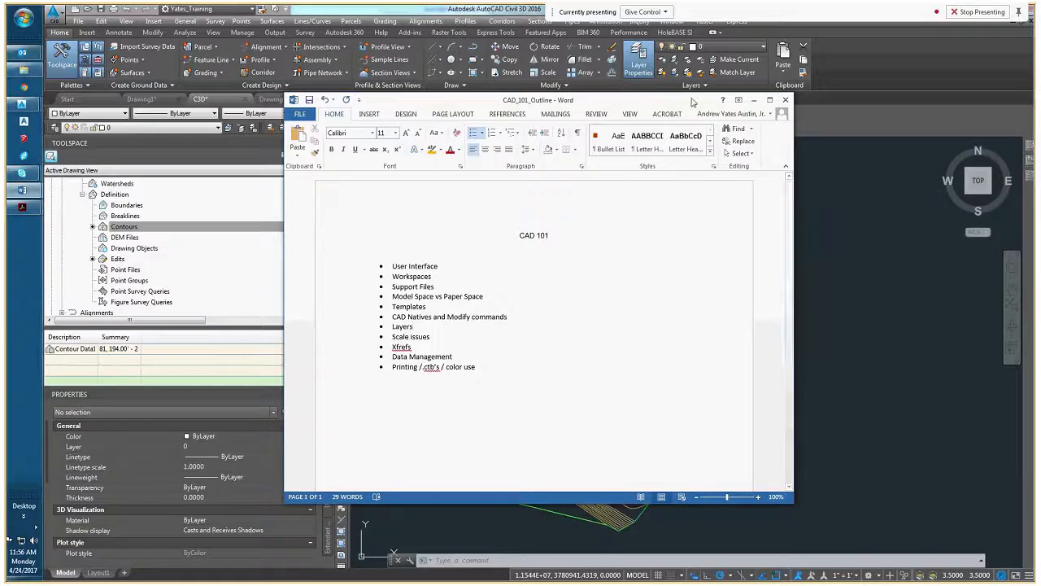
{"action": "left_click", "coordinate": [755, 101]}
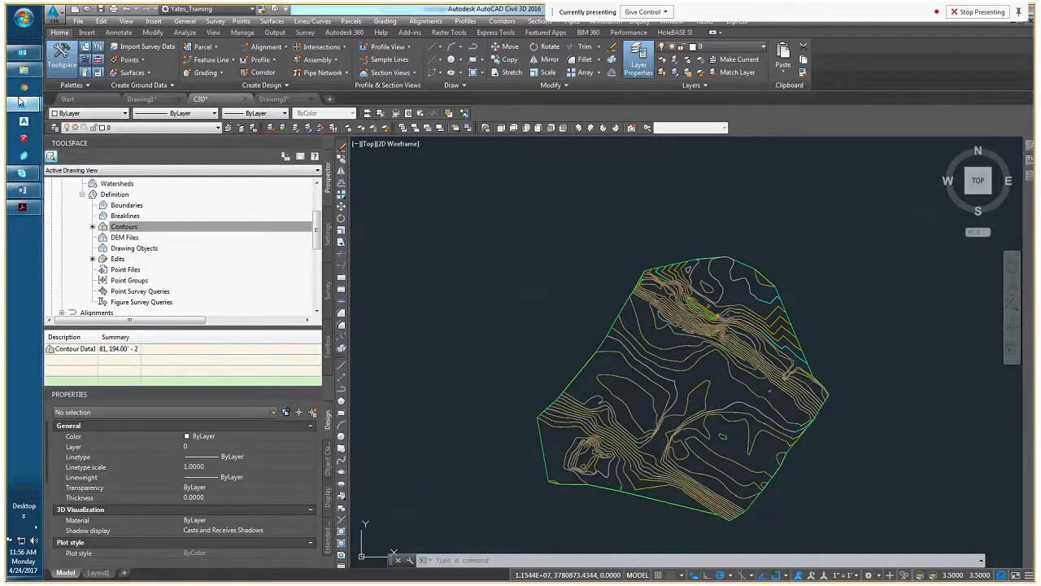
Bring up the 02 - CAD Natives and Commands document in Word, move its window over the drawing area, and make it taller
{"action": "mouse_move", "coordinate": [22, 192]}
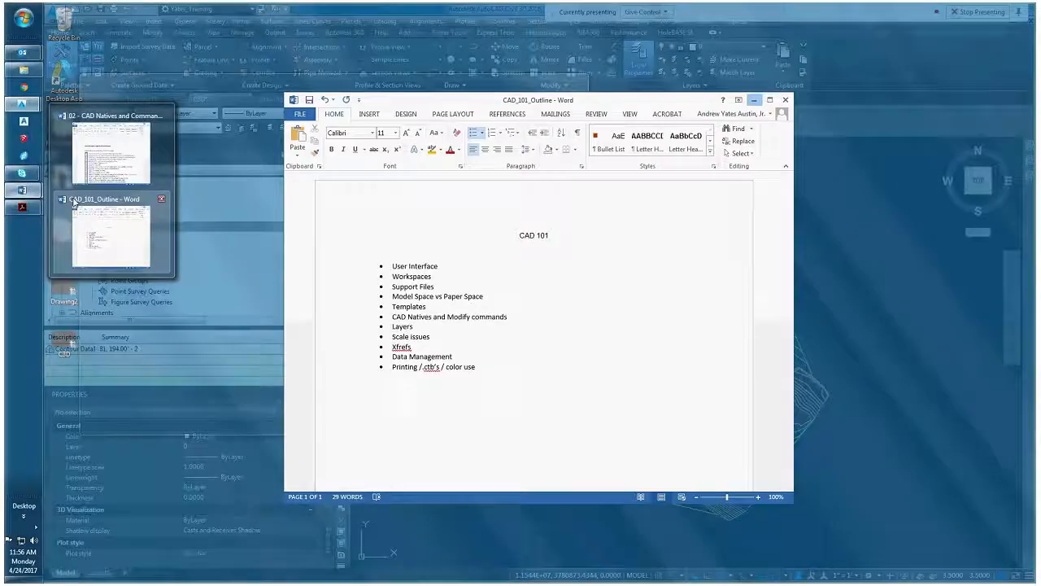
{"action": "left_click", "coordinate": [110, 151]}
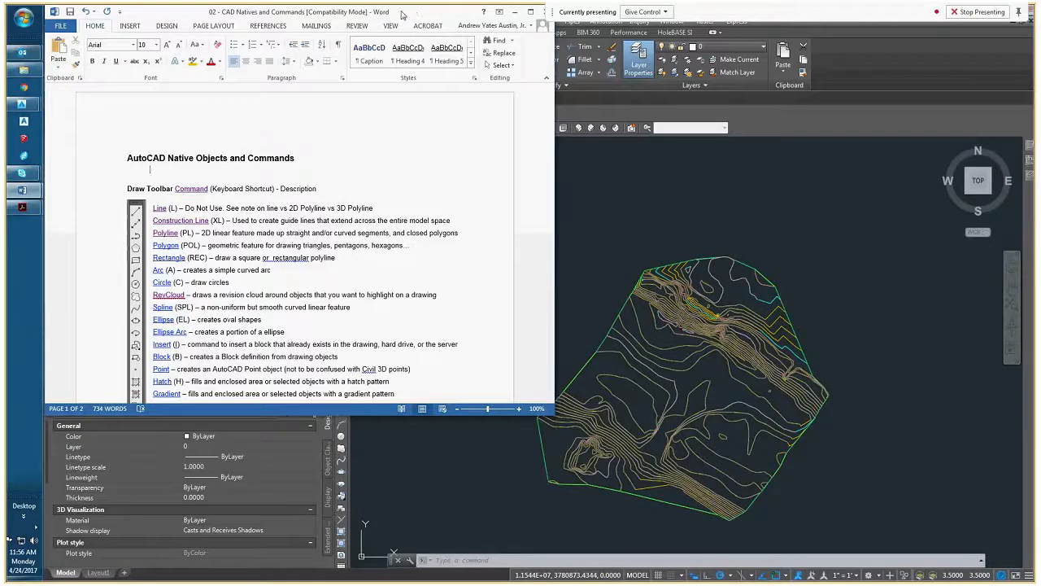
{"action": "left_click_drag", "start_coordinate": [404, 15], "coordinate": [626, 63]}
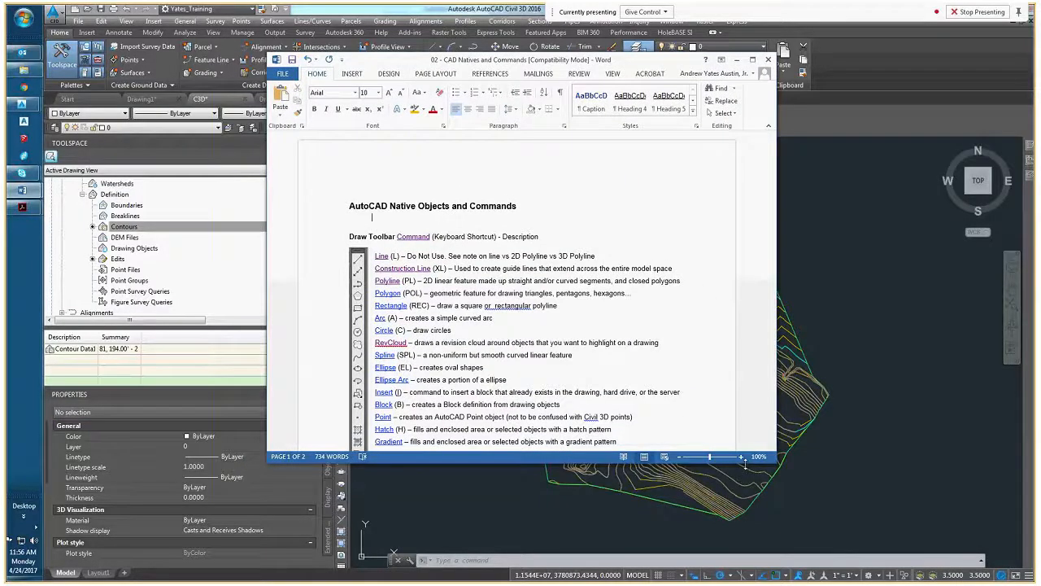
{"action": "left_click_drag", "start_coordinate": [744, 464], "coordinate": [750, 558]}
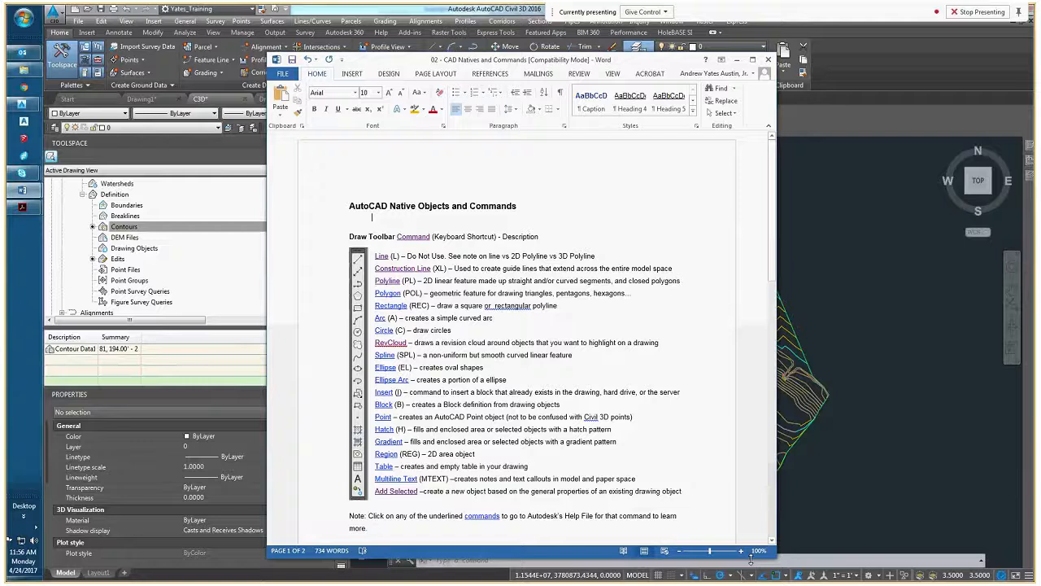
Review the Draw Toolbar command list and its keyboard shortcuts, highlighting the shortcuts for Line and Construction Line
{"action": "scroll", "coordinate": [653, 328], "scroll_direction": "down", "scroll_amount": 2}
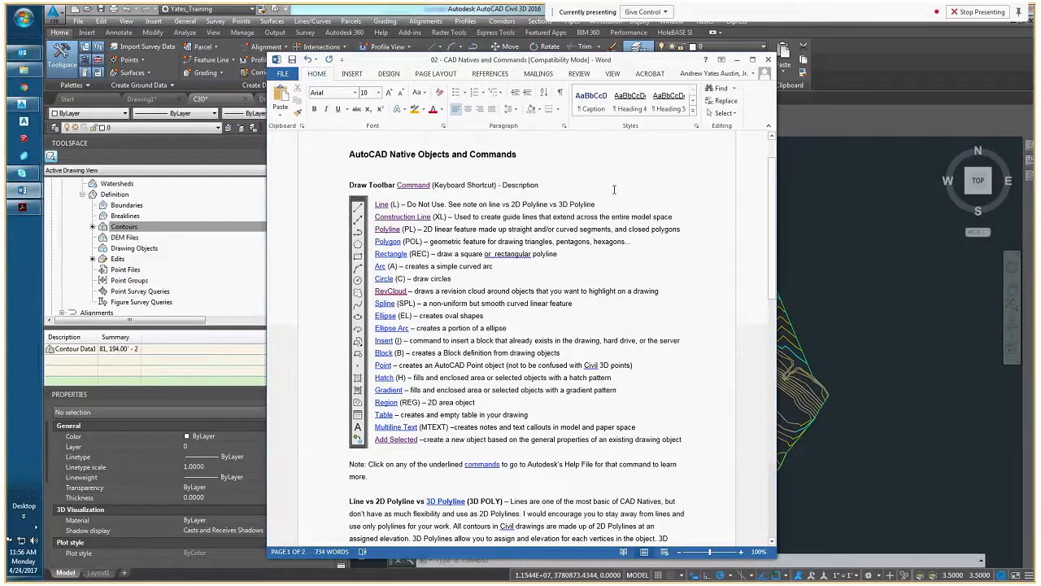
{"action": "scroll", "coordinate": [358, 259], "scroll_direction": "up", "scroll_amount": 1}
{"action": "scroll", "coordinate": [362, 317], "scroll_direction": "down", "scroll_amount": 9}
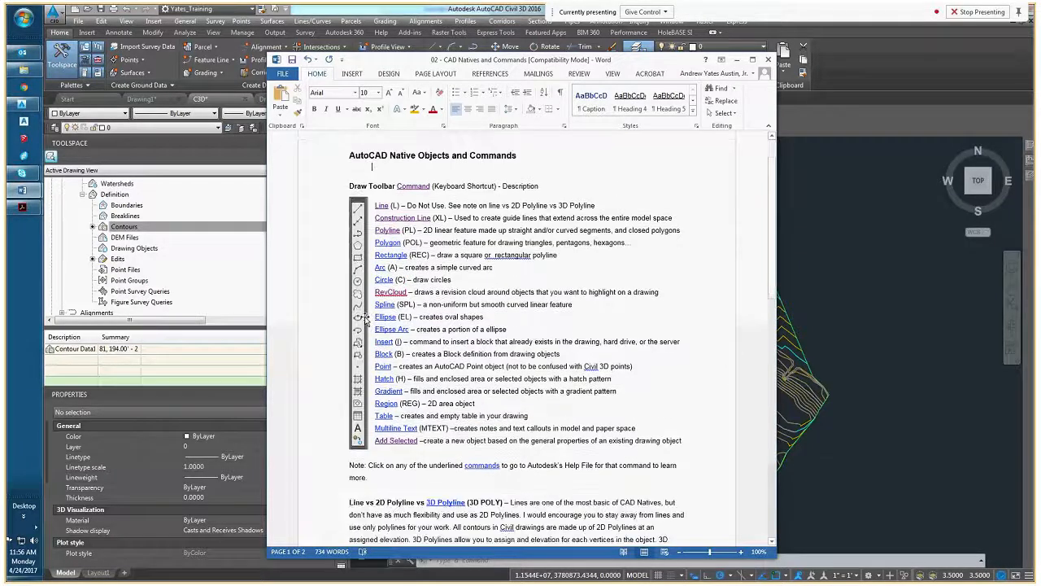
{"action": "scroll", "coordinate": [350, 308], "scroll_direction": "down", "scroll_amount": 5}
{"action": "scroll", "coordinate": [366, 325], "scroll_direction": "up", "scroll_amount": 8}
{"action": "scroll", "coordinate": [370, 329], "scroll_direction": "up", "scroll_amount": 5}
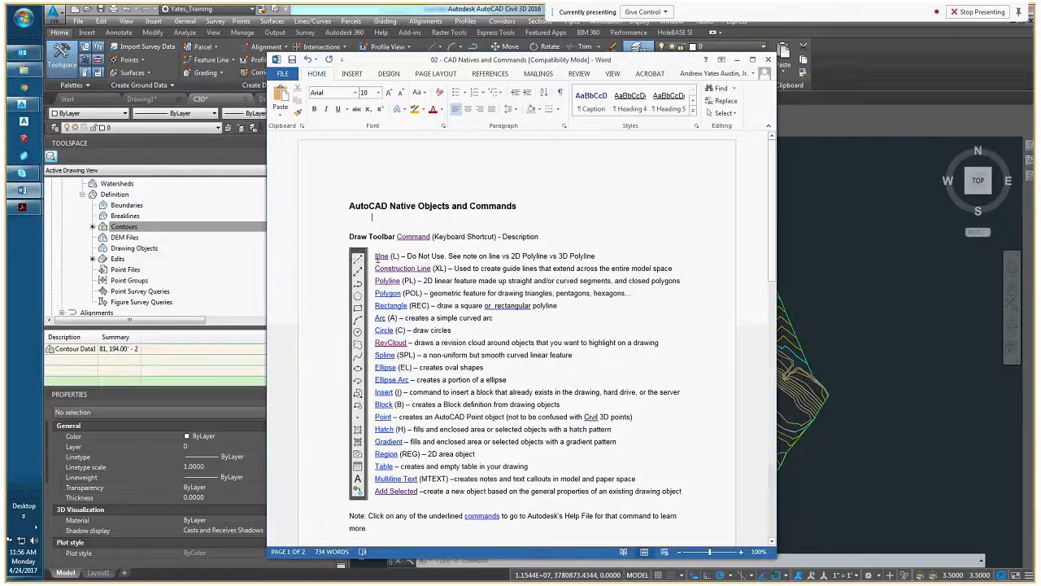
{"action": "double_click", "coordinate": [440, 268]}
{"action": "scroll", "coordinate": [456, 269], "scroll_direction": "down", "scroll_amount": 1}
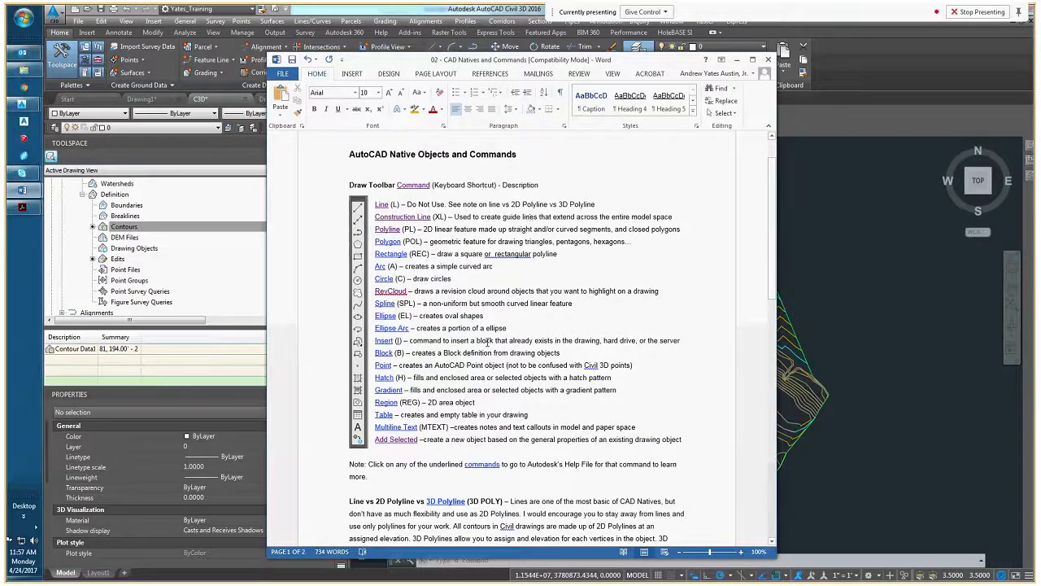
{"action": "scroll", "coordinate": [486, 342], "scroll_direction": "up", "scroll_amount": 1}
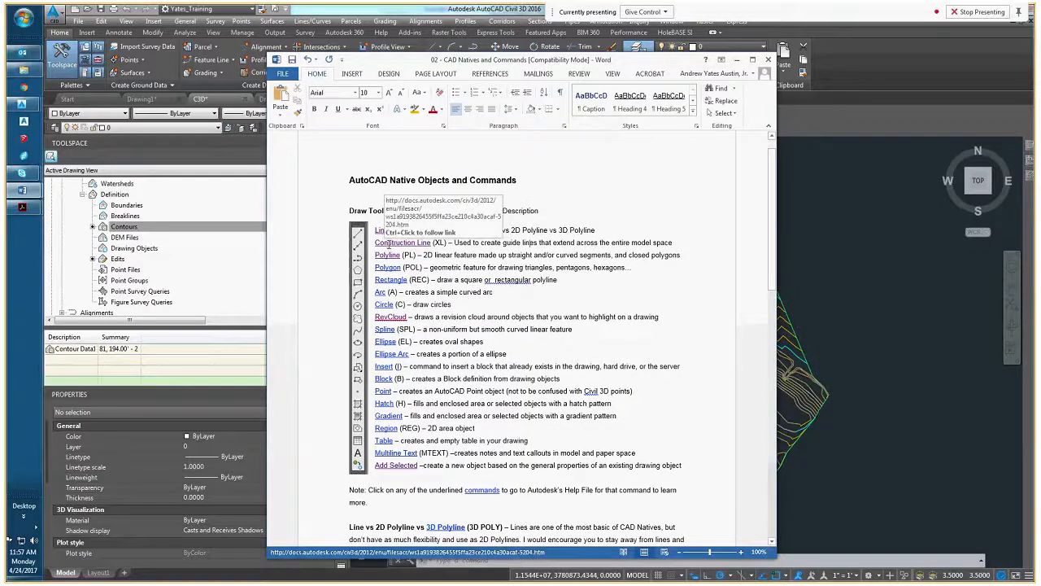
Follow the Line and Polyline links to their Autodesk help pages, skim the PLINE page, and close each page
{"action": "left_click", "coordinate": [380, 230], "text": "ctrl"}
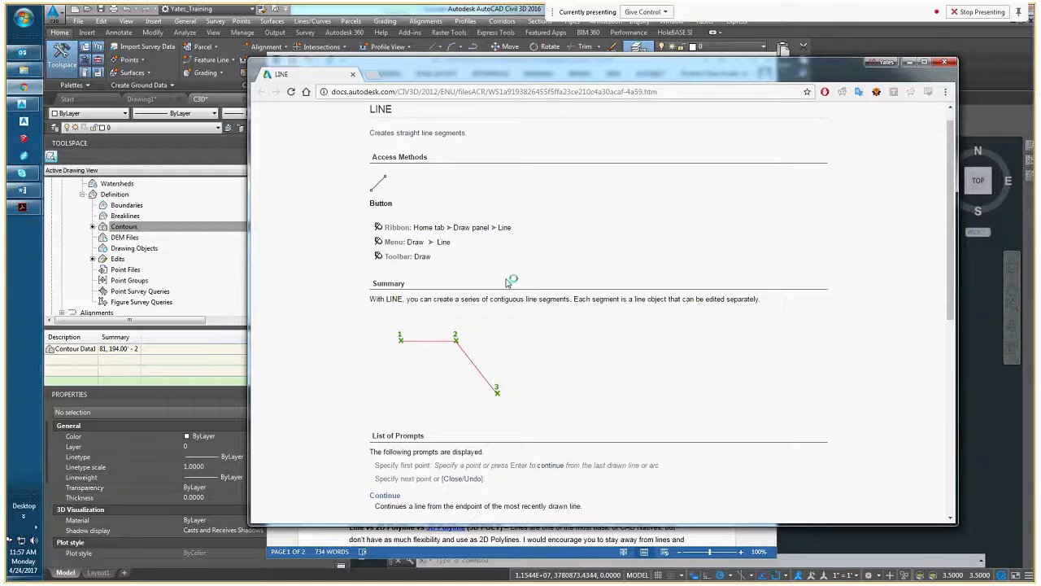
{"action": "left_click", "coordinate": [945, 64]}
{"action": "left_click", "coordinate": [392, 260], "text": "ctrl"}
{"action": "scroll", "coordinate": [561, 301], "scroll_direction": "down", "scroll_amount": 15}
{"action": "scroll", "coordinate": [616, 301], "scroll_direction": "down", "scroll_amount": 6}
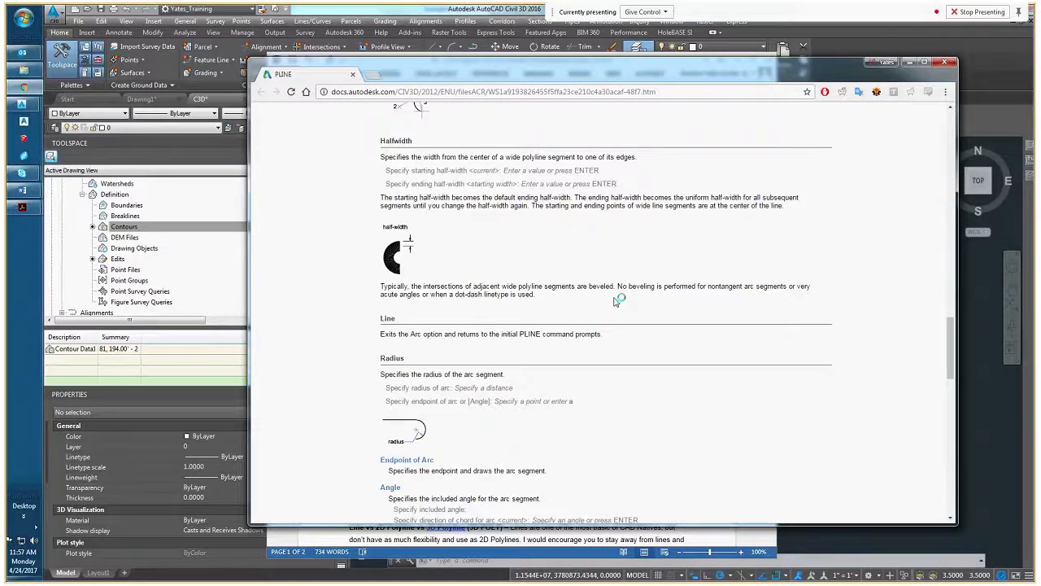
{"action": "scroll", "coordinate": [616, 302], "scroll_direction": "down", "scroll_amount": 15}
{"action": "scroll", "coordinate": [587, 387], "scroll_direction": "up", "scroll_amount": 14}
{"action": "scroll", "coordinate": [588, 388], "scroll_direction": "up", "scroll_amount": 20}
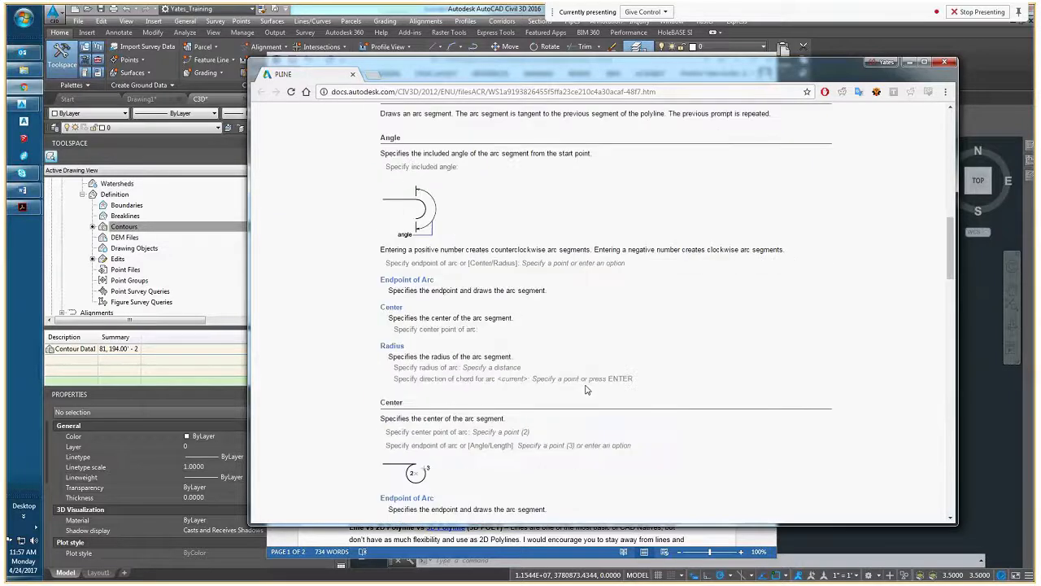
{"action": "left_click", "coordinate": [944, 63]}
Highlight the Line vs 2D Polyline vs 3D Polyline paragraph for review, clear the highlight, and return to the document's beginning
{"action": "left_click", "coordinate": [626, 432]}
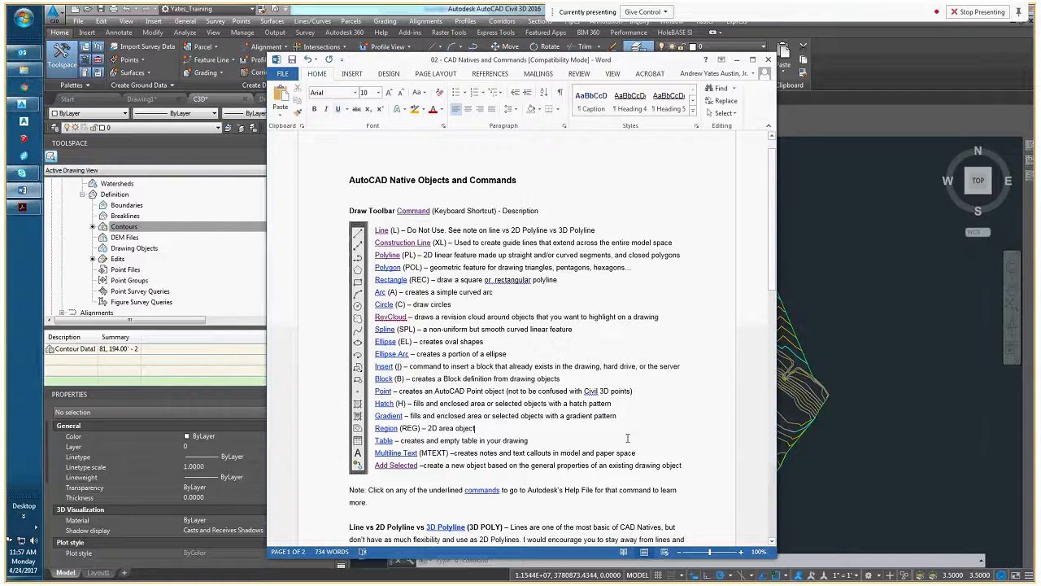
{"action": "scroll", "coordinate": [627, 438], "scroll_direction": "down", "scroll_amount": 3}
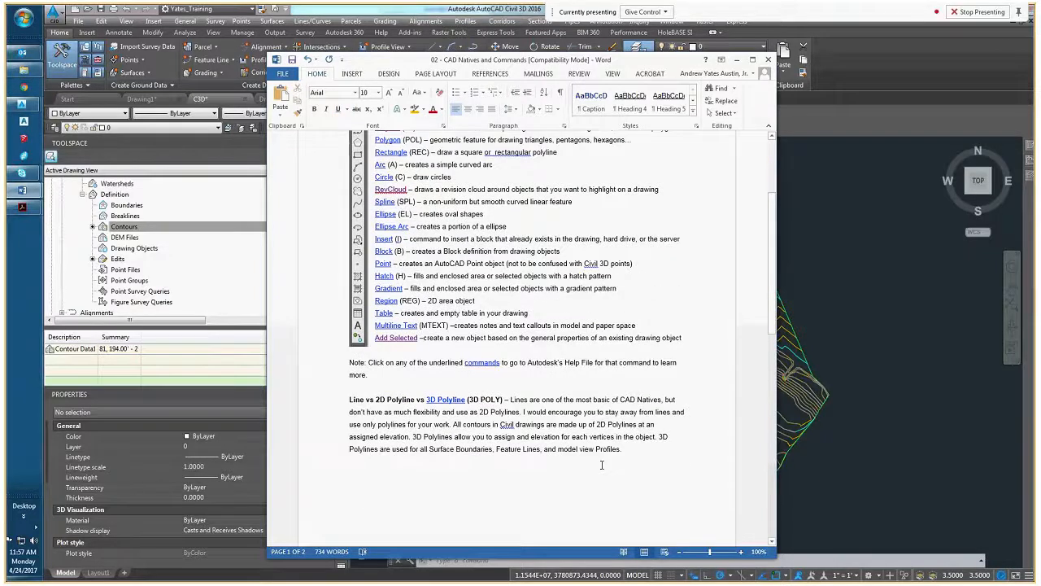
{"action": "left_click_drag", "start_coordinate": [602, 465], "coordinate": [319, 391]}
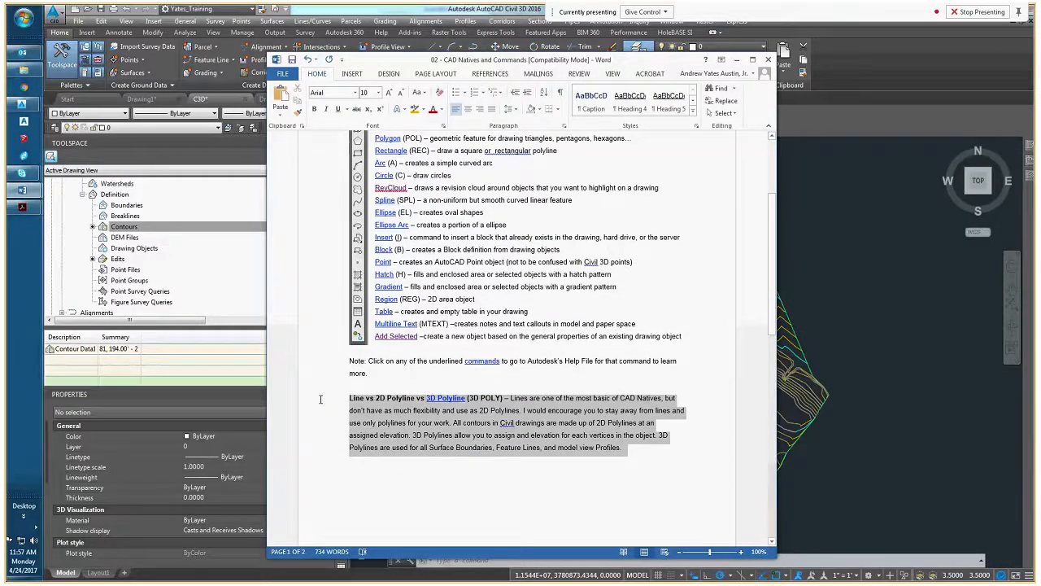
{"action": "left_click", "coordinate": [394, 410]}
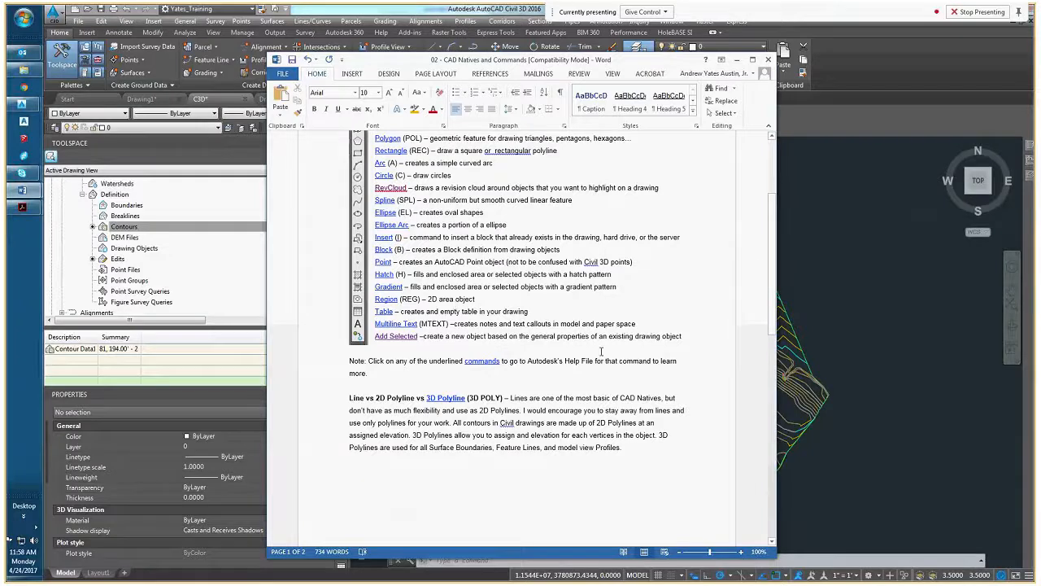
{"action": "scroll", "coordinate": [418, 259], "scroll_direction": "up", "scroll_amount": 4}
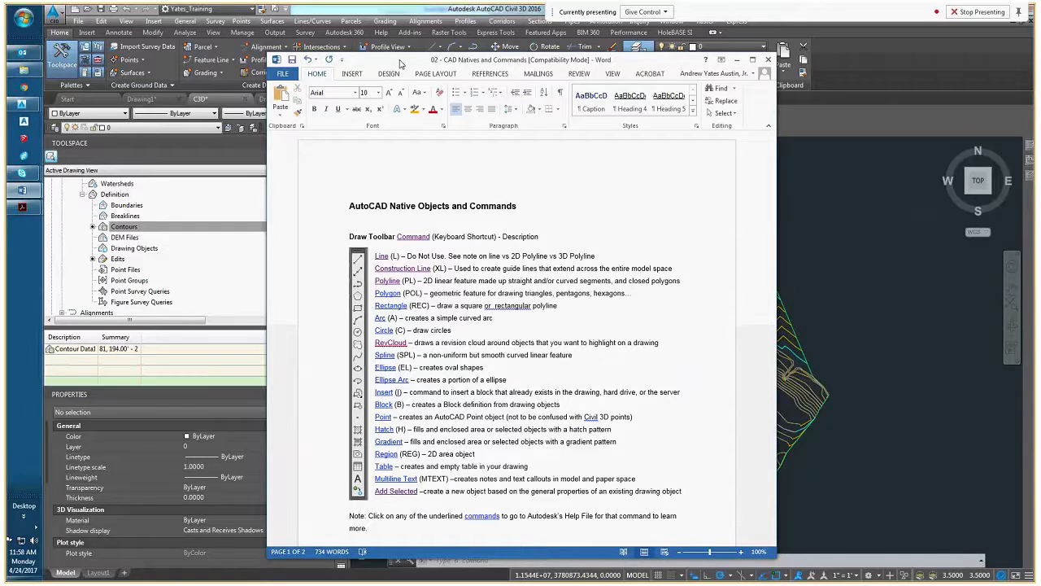
Move the Word document aside, switch back to Civil 3D, and close the C3D drawing
{"action": "left_click_drag", "start_coordinate": [399, 65], "coordinate": [522, 72]}
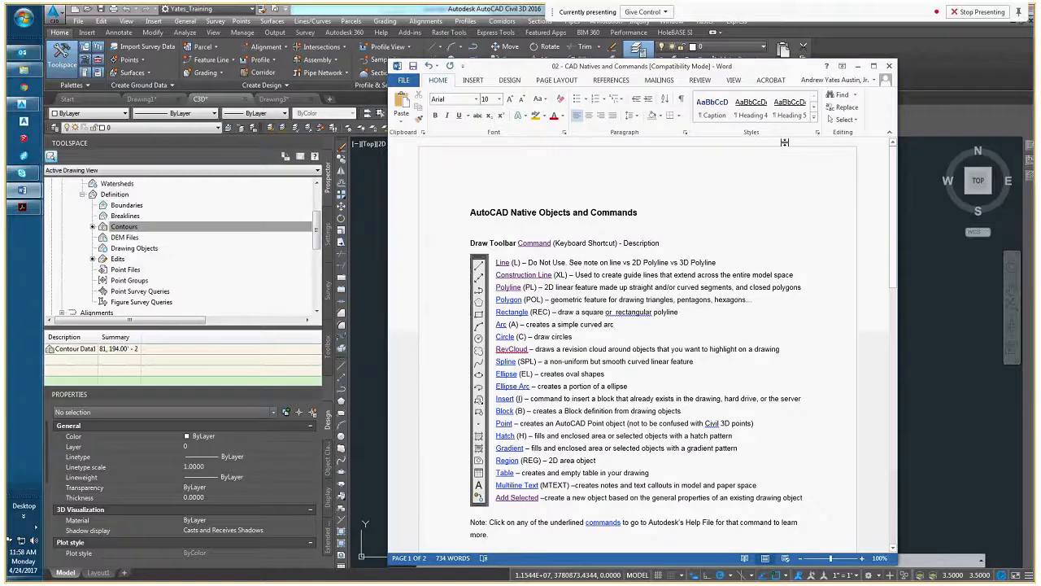
{"action": "left_click", "coordinate": [786, 39]}
{"action": "left_click", "coordinate": [563, 213]}
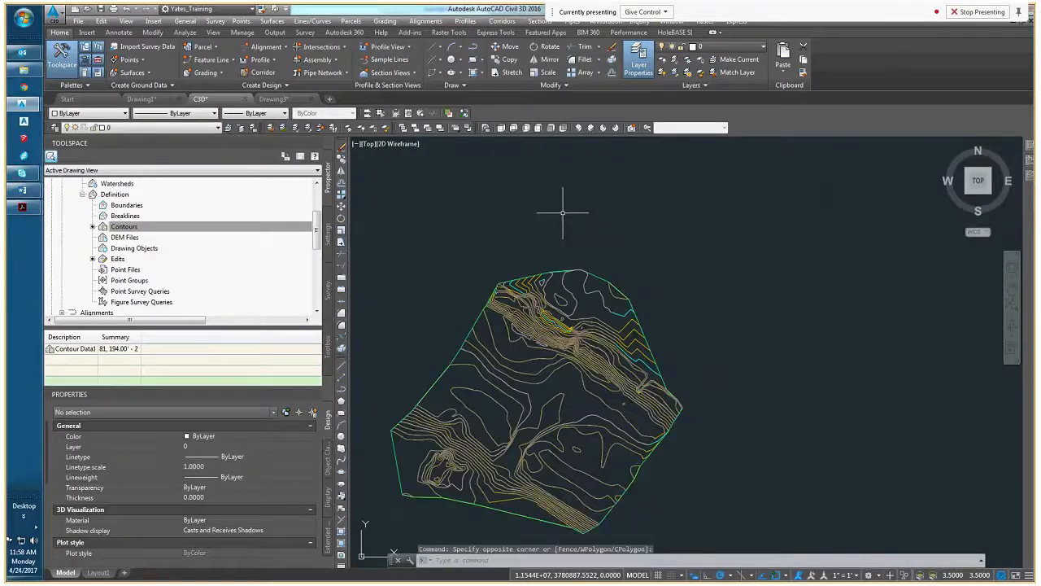
{"action": "left_click", "coordinate": [245, 99]}
{"action": "left_click", "coordinate": [564, 322]}
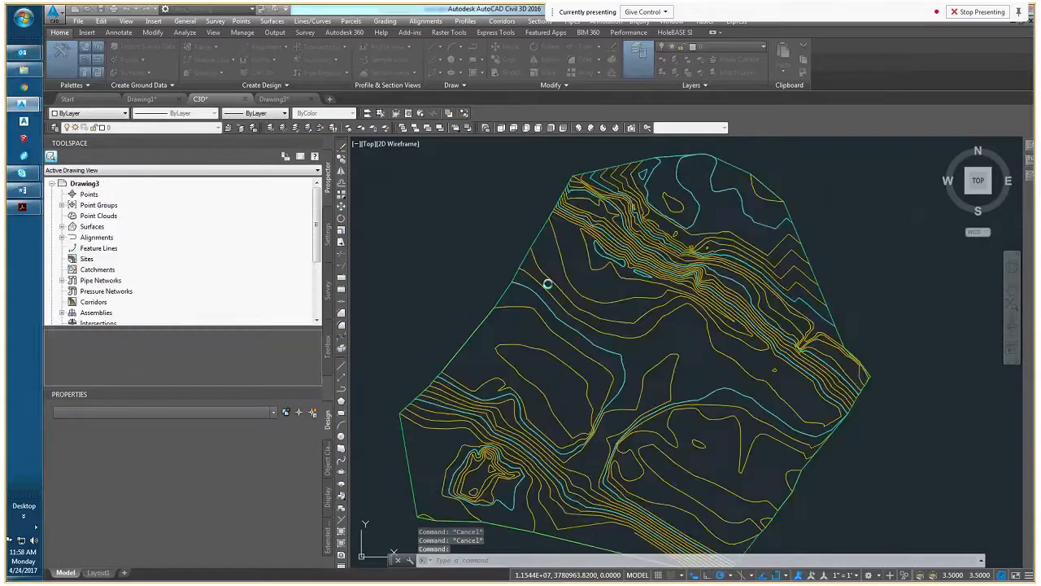
Start a new drawing in Civil 3D
{"action": "left_click", "coordinate": [79, 22]}
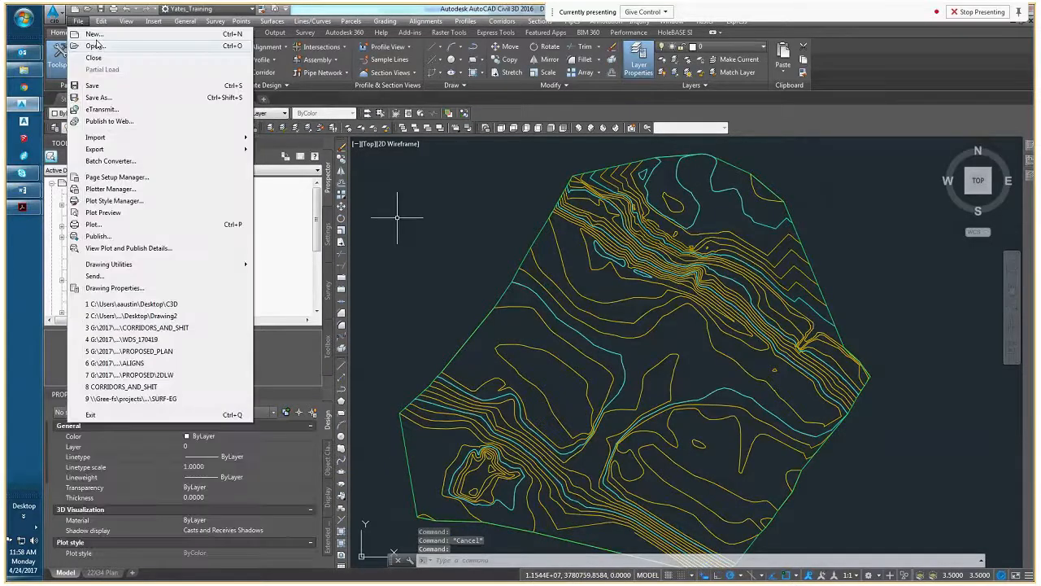
{"action": "left_click", "coordinate": [285, 161]}
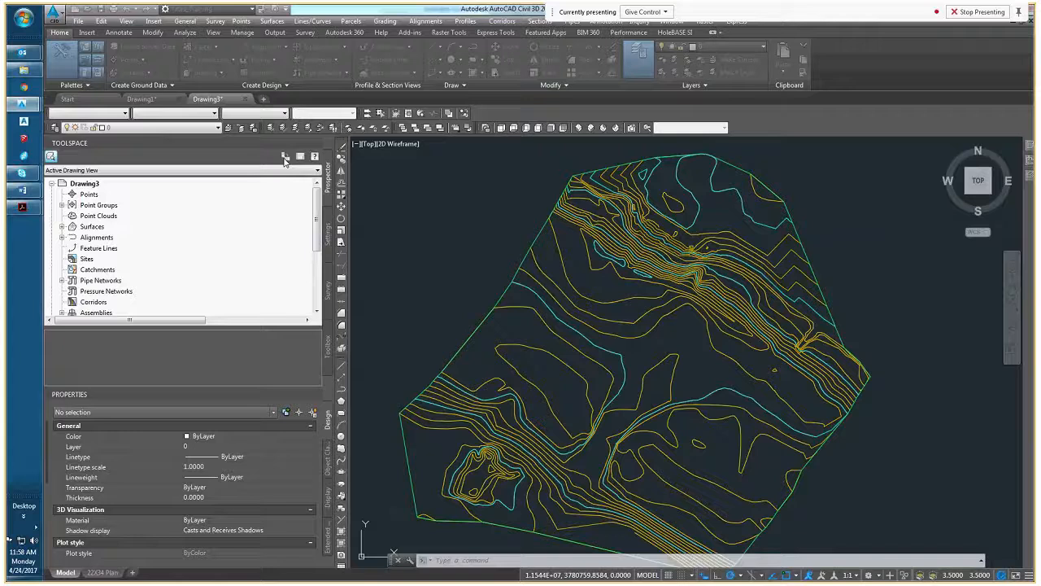
{"action": "left_click", "coordinate": [675, 400]}
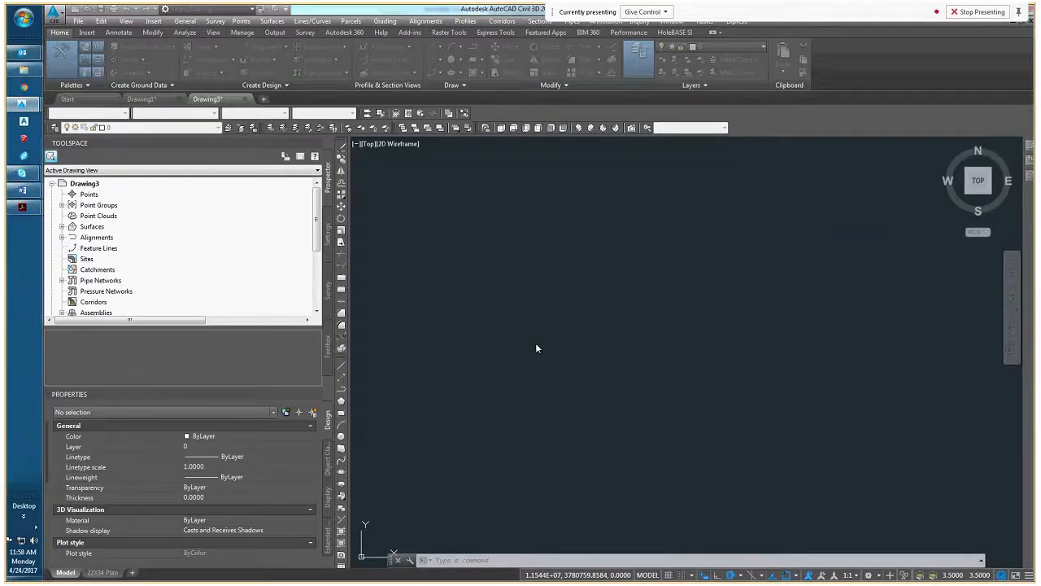
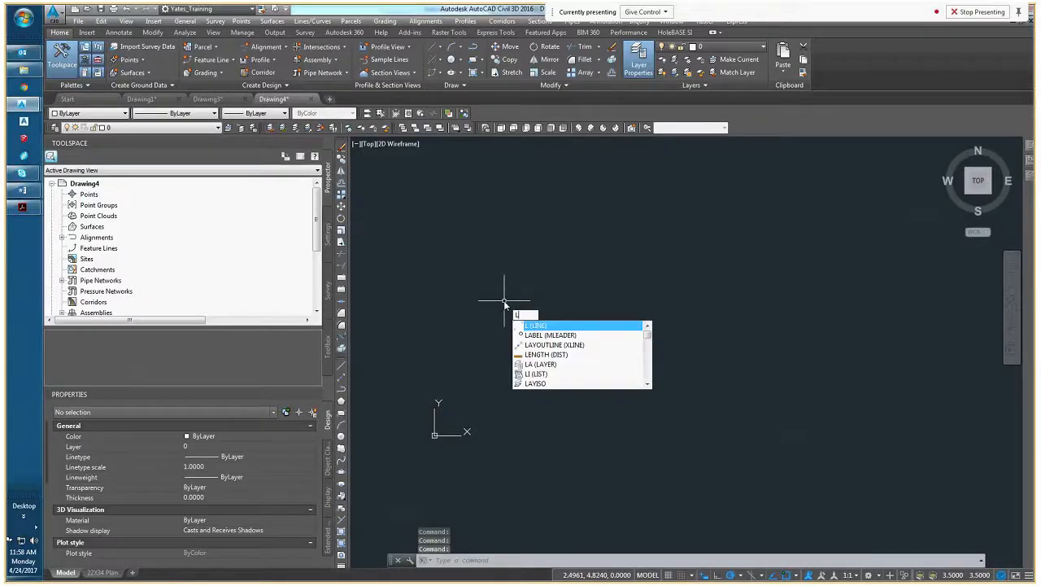
Draw a square with the Line command, using 5-unit segments down, right and up, and return to the starting endpoint
{"action": "key", "text": "Return"}
{"action": "left_click", "coordinate": [504, 278]}
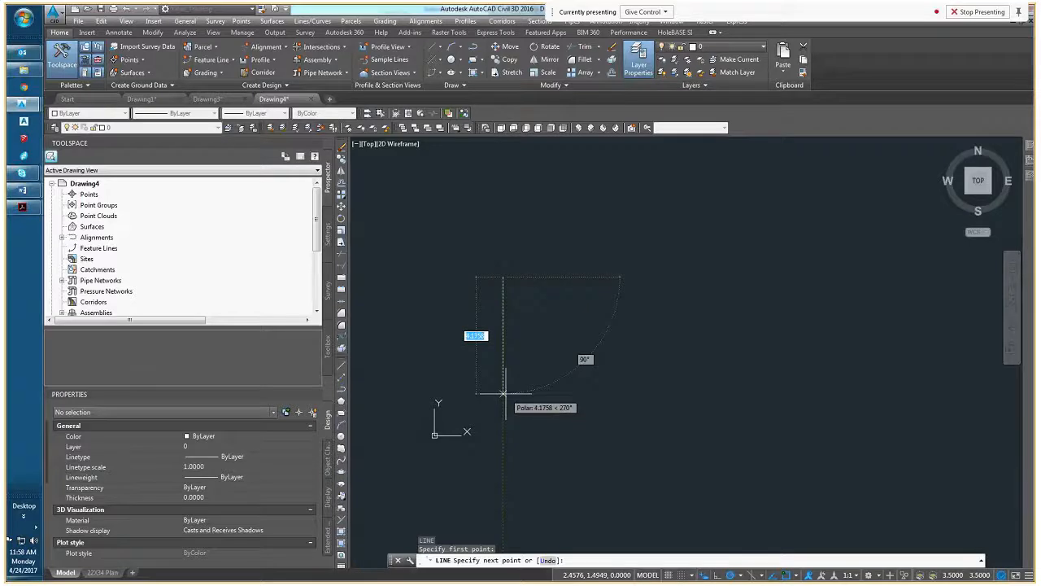
{"action": "type", "text": "5"}
{"action": "key", "text": "Return"}
{"action": "scroll", "coordinate": [556, 399], "scroll_direction": "down", "scroll_amount": 2}
{"action": "scroll", "coordinate": [555, 401], "scroll_direction": "up", "scroll_amount": 3}
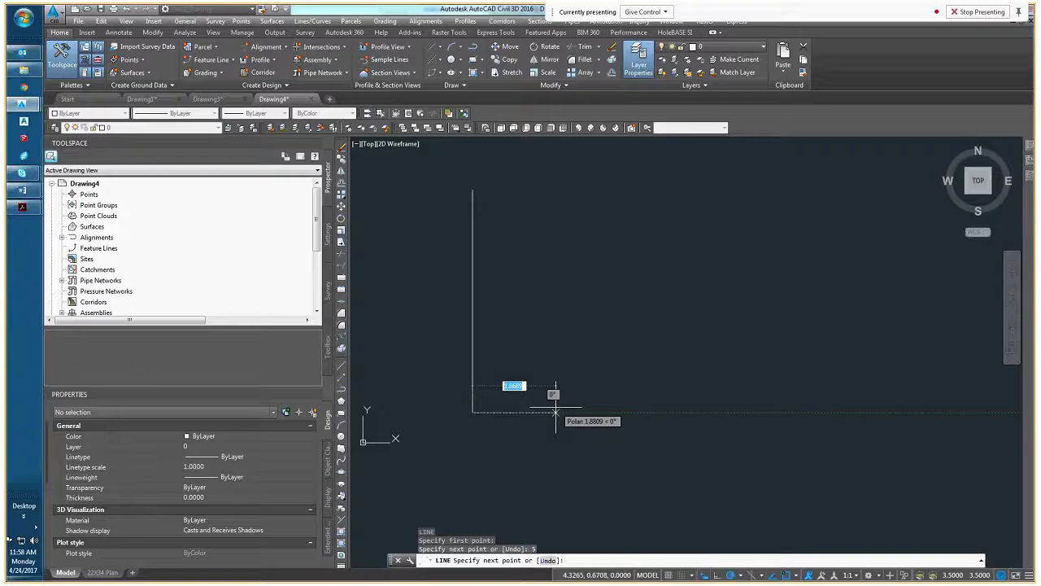
{"action": "type", "text": "5"}
{"action": "key", "text": "Return"}
{"action": "scroll", "coordinate": [622, 421], "scroll_direction": "down", "scroll_amount": 5}
{"action": "scroll", "coordinate": [643, 397], "scroll_direction": "up", "scroll_amount": 4}
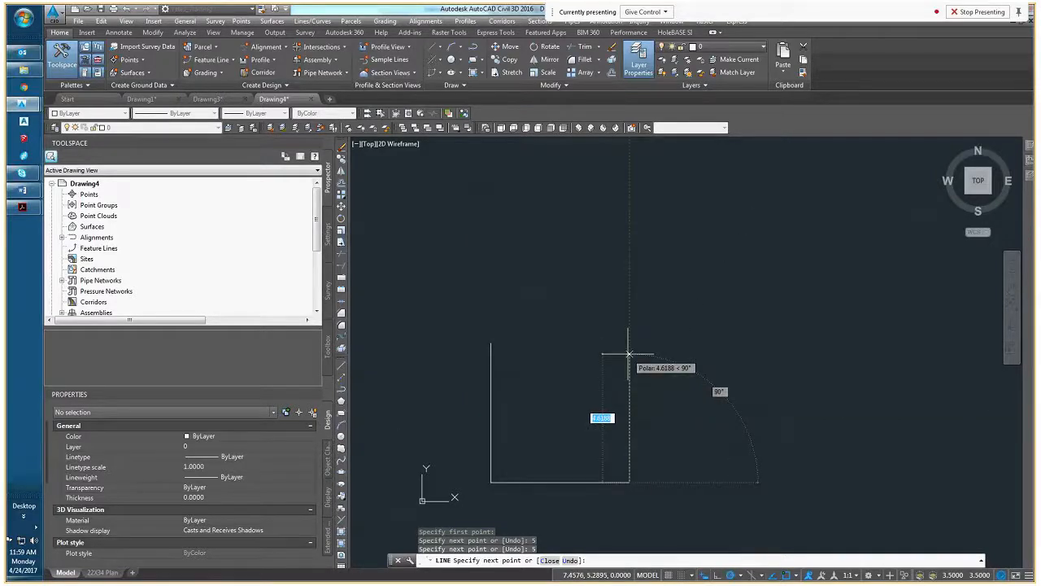
{"action": "type", "text": "5"}
{"action": "key", "text": "Return"}
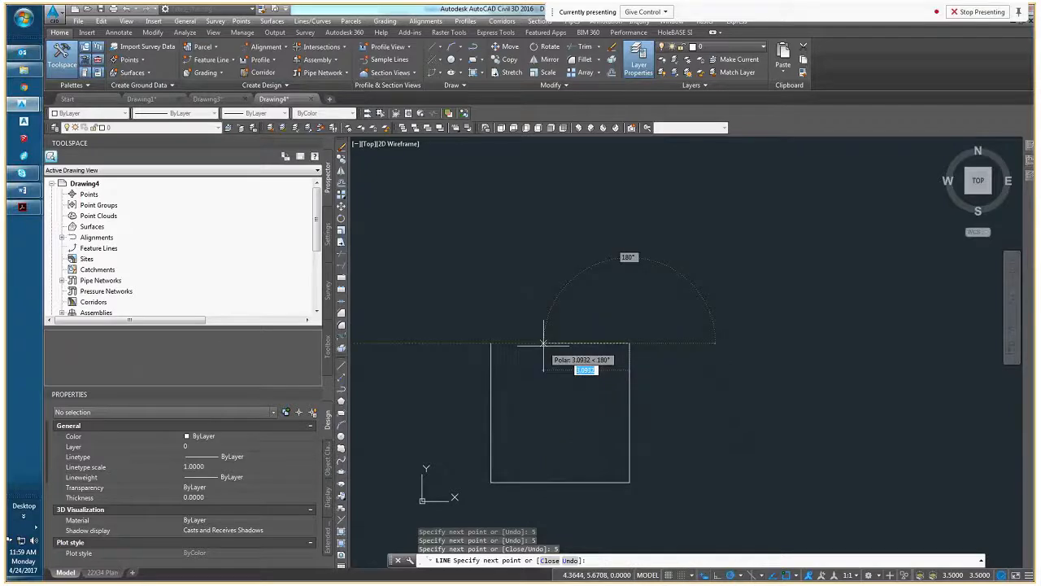
{"action": "left_click", "coordinate": [492, 344]}
{"action": "key", "text": "Return"}
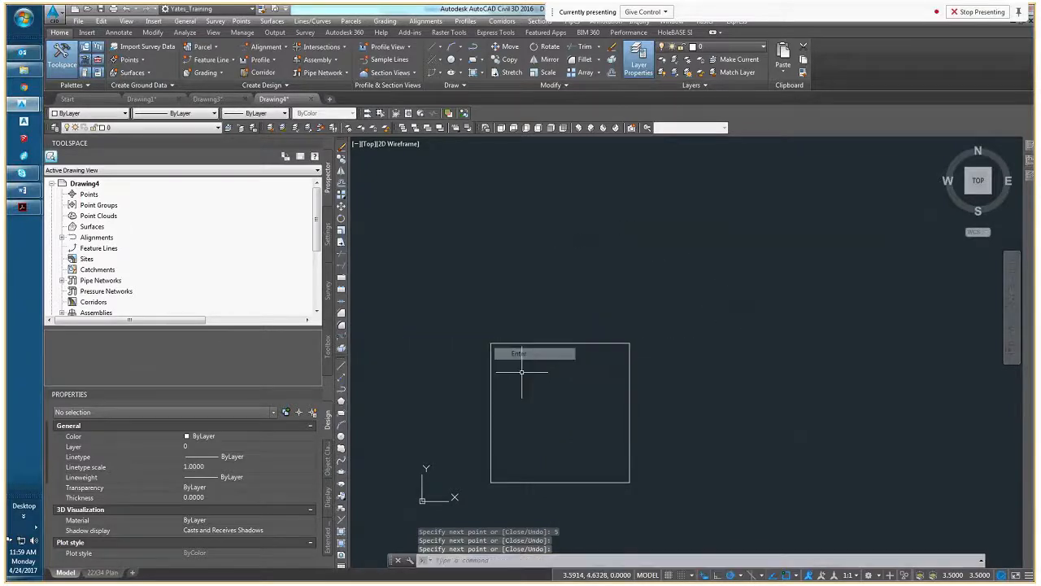
Select the square's left, bottom and top lines one at a time, clearing the selection after each
{"action": "scroll", "coordinate": [520, 372], "scroll_direction": "down", "scroll_amount": 2}
{"action": "left_click", "coordinate": [520, 372]}
{"action": "left_click", "coordinate": [493, 388]}
{"action": "middle_click_drag", "start_coordinate": [530, 425], "coordinate": [532, 393]}
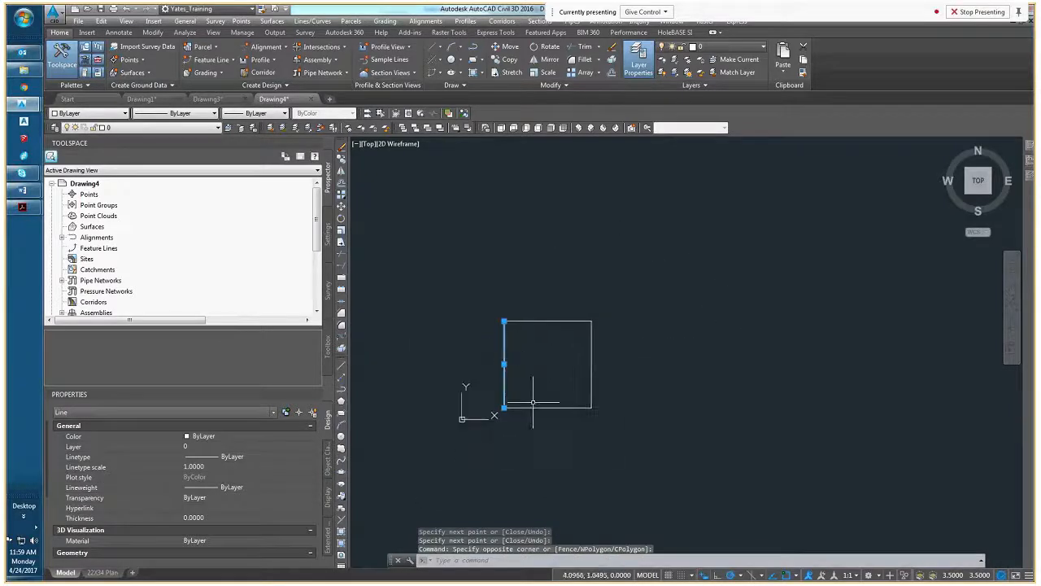
{"action": "key", "text": "Escape"}
{"action": "left_click", "coordinate": [551, 430]}
{"action": "left_click", "coordinate": [537, 395]}
{"action": "key", "text": "Escape"}
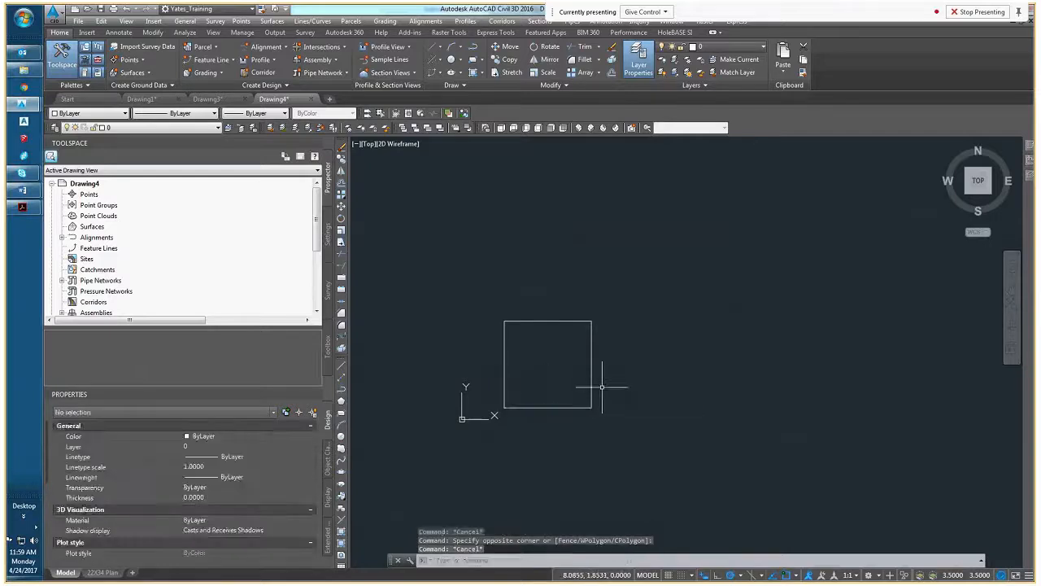
{"action": "left_click", "coordinate": [557, 346]}
{"action": "left_click", "coordinate": [543, 311]}
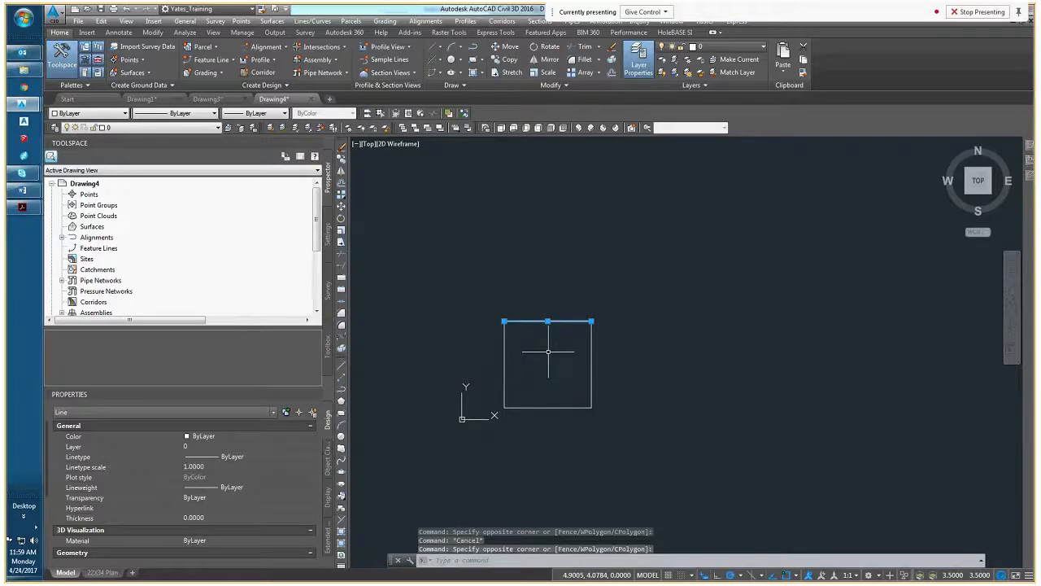
{"action": "key", "text": "Escape"}
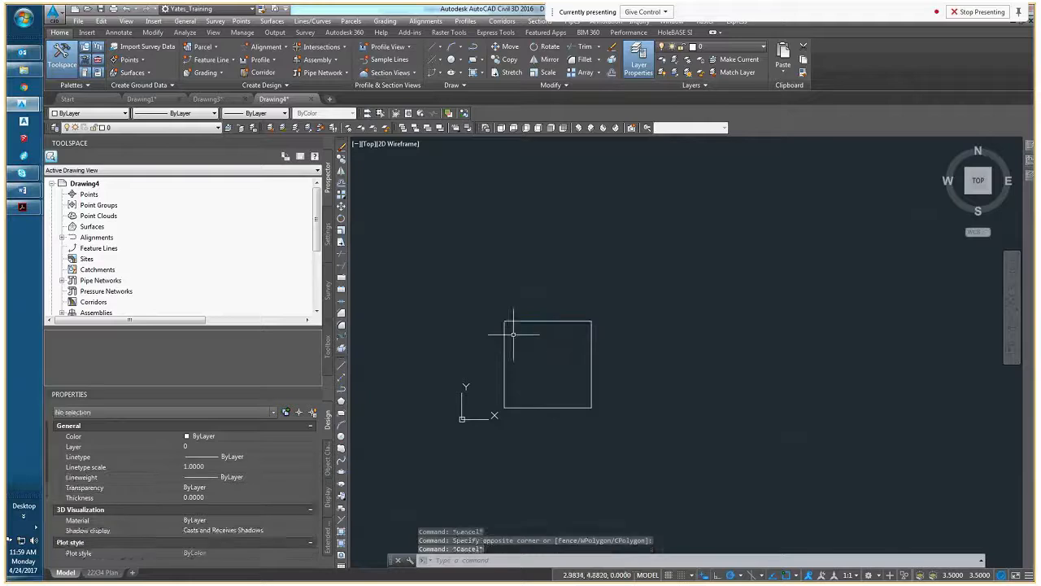
Select the two lines meeting at the square's upper-left corner, and clear the selection
{"action": "scroll", "coordinate": [514, 333], "scroll_direction": "up", "scroll_amount": 4}
{"action": "left_click", "coordinate": [507, 310]}
{"action": "left_click", "coordinate": [481, 288]}
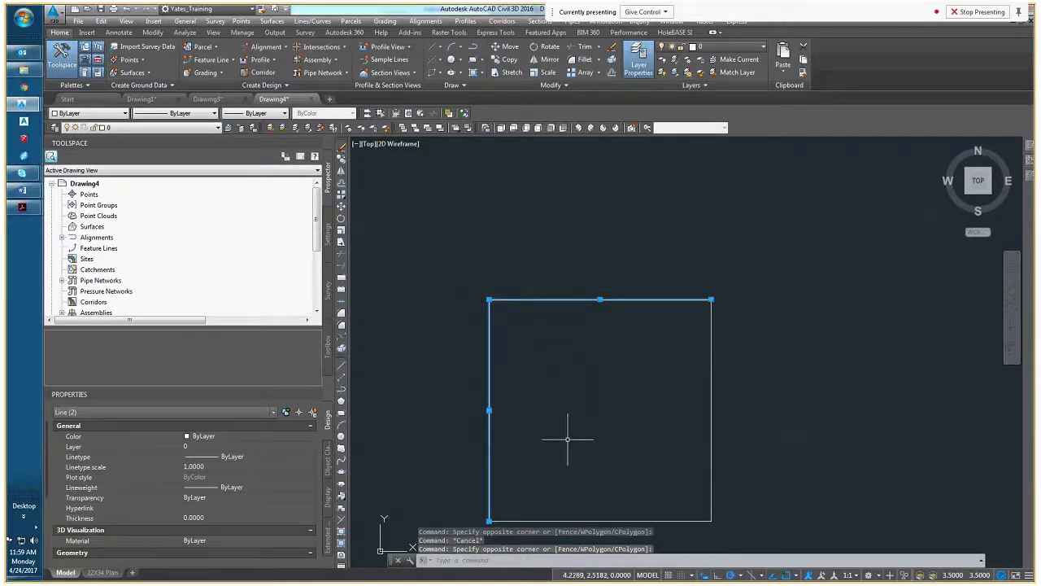
{"action": "middle_click_drag", "start_coordinate": [568, 440], "coordinate": [508, 401]}
{"action": "scroll", "coordinate": [508, 401], "scroll_direction": "down", "scroll_amount": 4}
{"action": "key", "text": "Escape"}
{"action": "key", "text": "Escape"}
Select all four lines of the square together, and clear the selection
{"action": "left_click", "coordinate": [498, 440]}
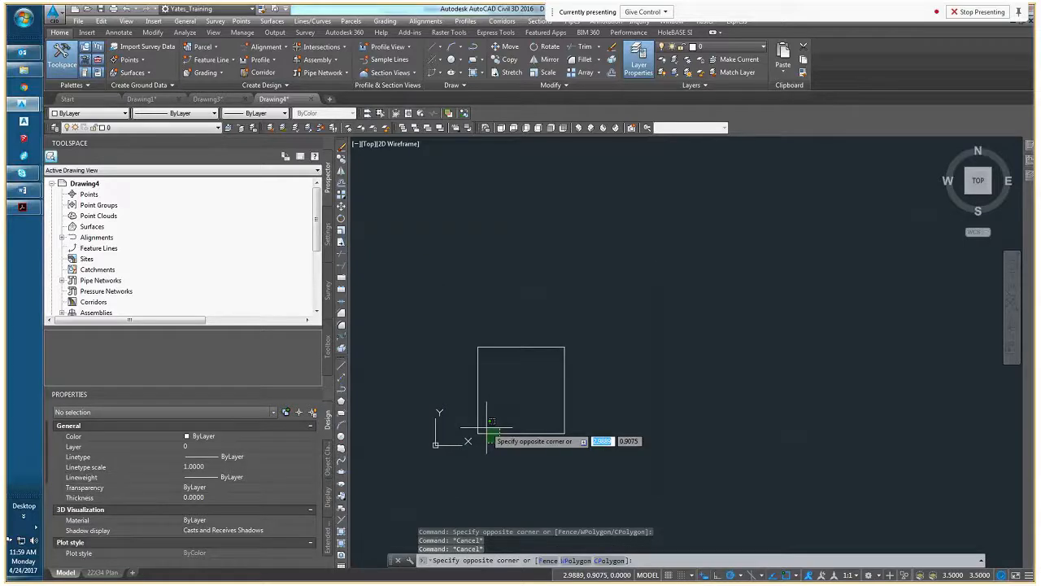
{"action": "left_click", "coordinate": [488, 427]}
{"action": "left_click", "coordinate": [499, 428]}
{"action": "left_click", "coordinate": [472, 423]}
{"action": "left_click", "coordinate": [579, 402]}
{"action": "left_click", "coordinate": [531, 339]}
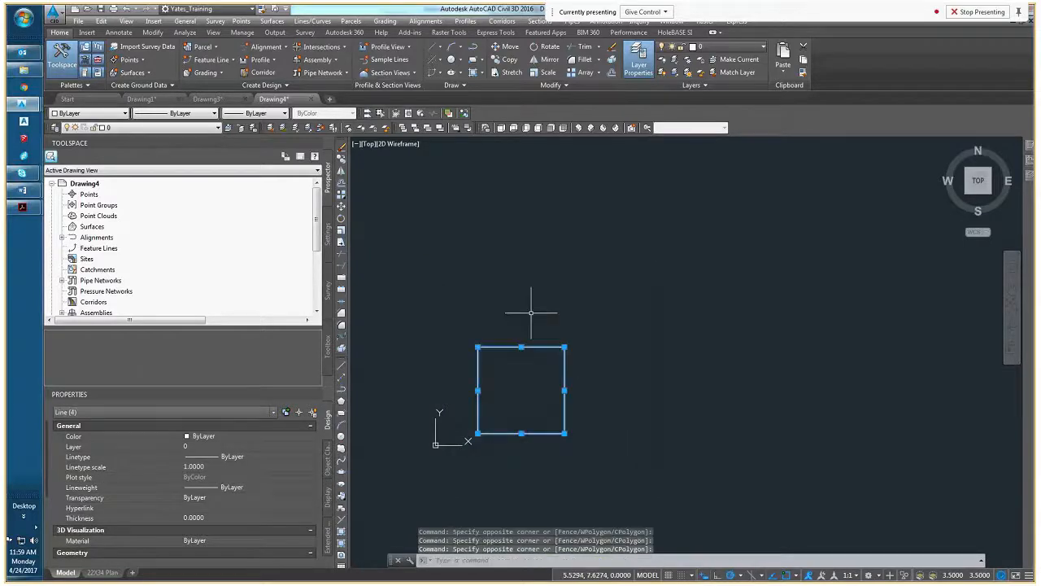
{"action": "key", "text": "Escape"}
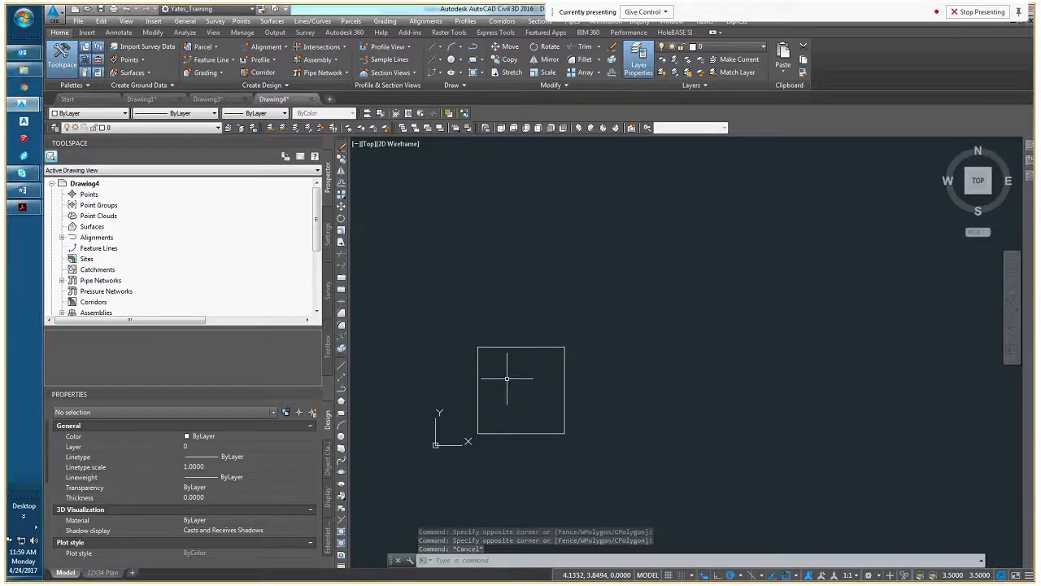
Draw a square polyline with 5-unit sides to the right of the line square, ending it on its start point without the Close option
{"action": "type", "text": "pl"}
{"action": "key", "text": "Return"}
{"action": "left_click", "coordinate": [607, 347]}
{"action": "type", "text": "5"}
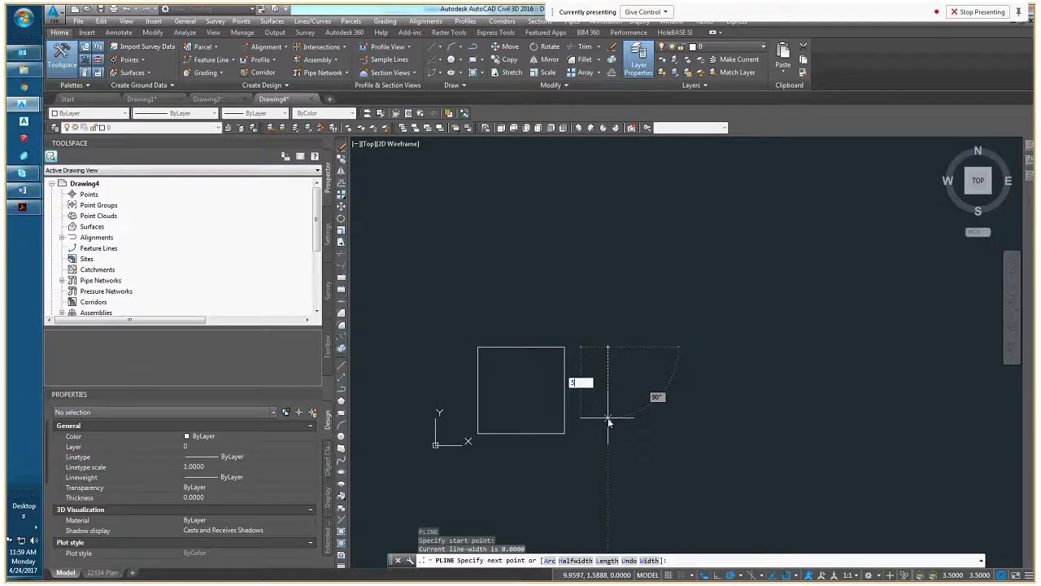
{"action": "key", "text": "Return"}
{"action": "type", "text": "5"}
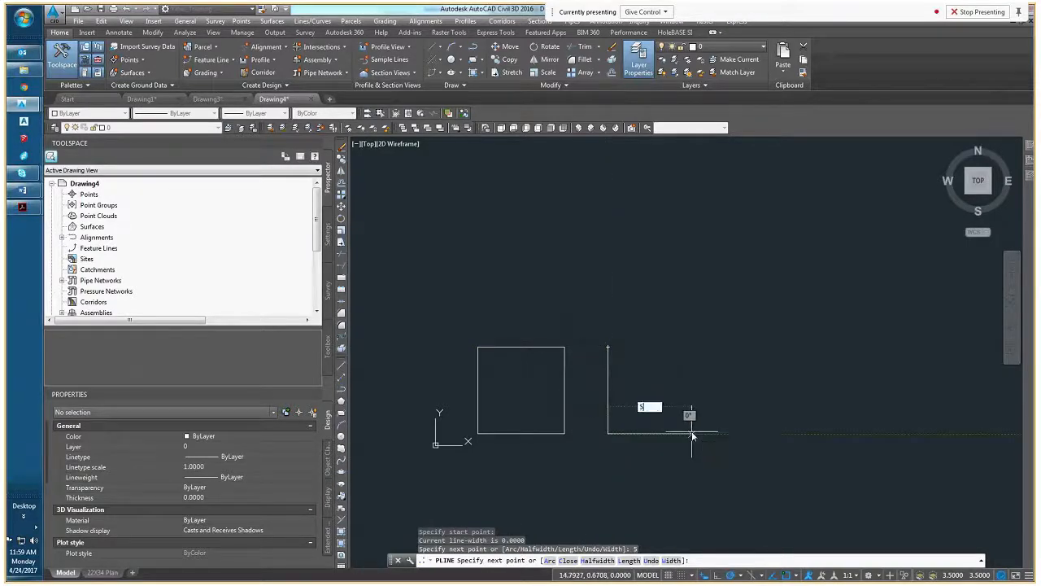
{"action": "key", "text": "Return"}
{"action": "type", "text": "5"}
{"action": "key", "text": "Return"}
{"action": "middle_click_drag", "start_coordinate": [653, 396], "coordinate": [568, 395]}
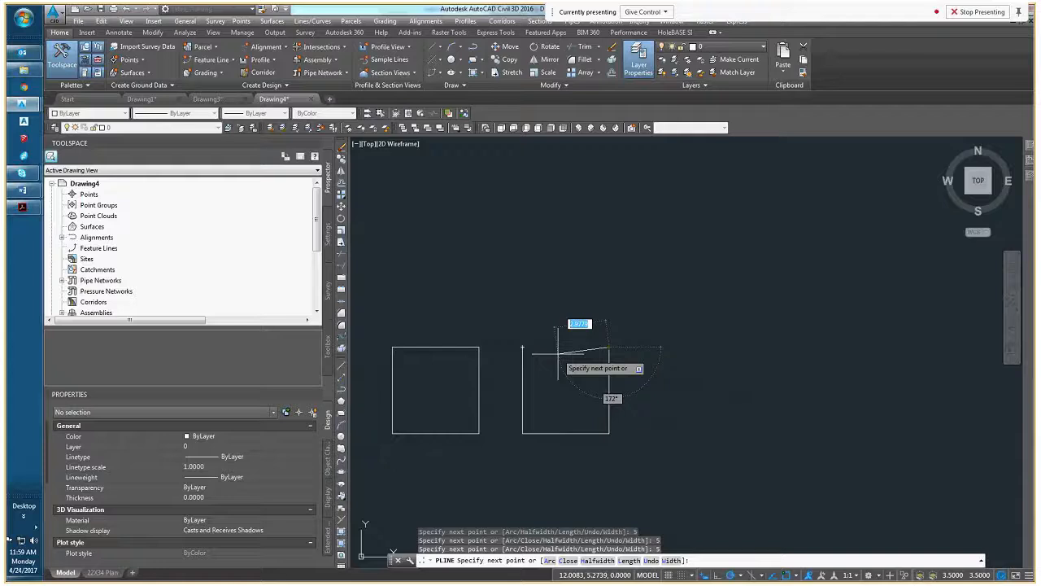
{"action": "scroll", "coordinate": [529, 348], "scroll_direction": "up", "scroll_amount": 4}
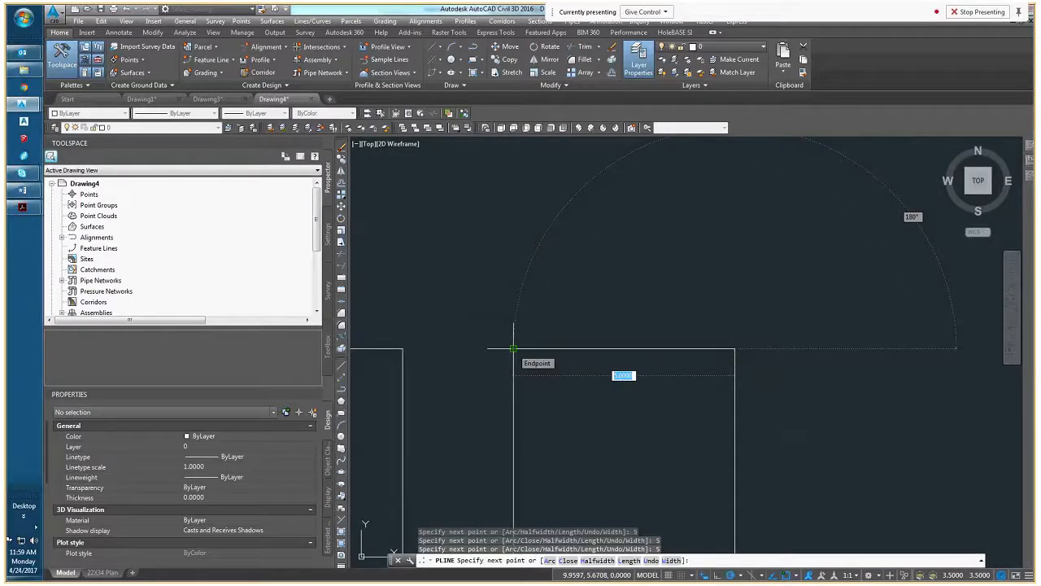
{"action": "left_click", "coordinate": [514, 349]}
{"action": "right_click", "coordinate": [515, 351]}
{"action": "left_click", "coordinate": [560, 357]}
Compare the selection of the polyline square with that of the four-line square, and clear the selection
{"action": "middle_click_drag", "start_coordinate": [560, 358], "coordinate": [496, 331]}
{"action": "scroll", "coordinate": [496, 331], "scroll_direction": "down", "scroll_amount": 2}
{"action": "left_click", "coordinate": [522, 336]}
{"action": "left_click", "coordinate": [514, 318]}
{"action": "middle_click_drag", "start_coordinate": [514, 393], "coordinate": [617, 382]}
{"action": "key", "text": "Escape"}
{"action": "left_click", "coordinate": [569, 440]}
{"action": "left_click", "coordinate": [374, 286]}
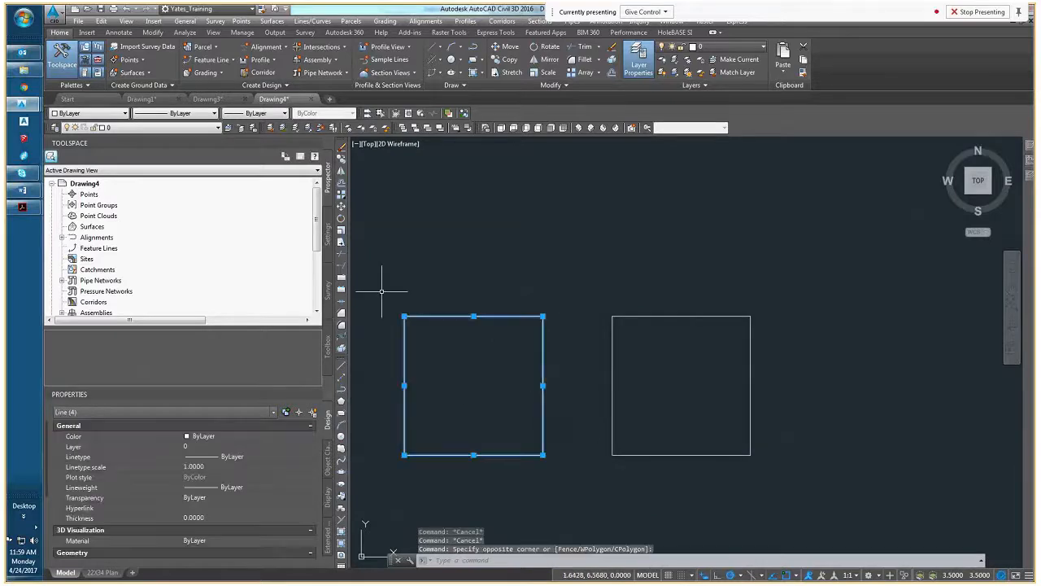
{"action": "key", "text": "Escape"}
{"action": "key", "text": "Escape"}
Select the polyline square, examine its geometry properties and Closed options leaving Closed at No, and deselect it
{"action": "left_click", "coordinate": [686, 315]}
{"action": "middle_click_drag", "start_coordinate": [669, 360], "coordinate": [607, 358]}
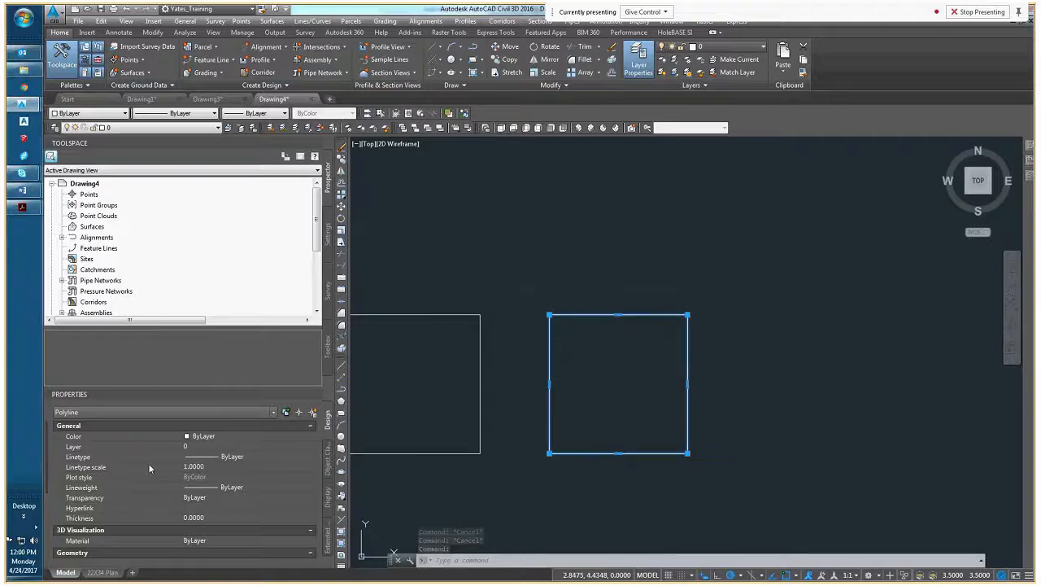
{"action": "scroll", "coordinate": [148, 463], "scroll_direction": "down", "scroll_amount": 3}
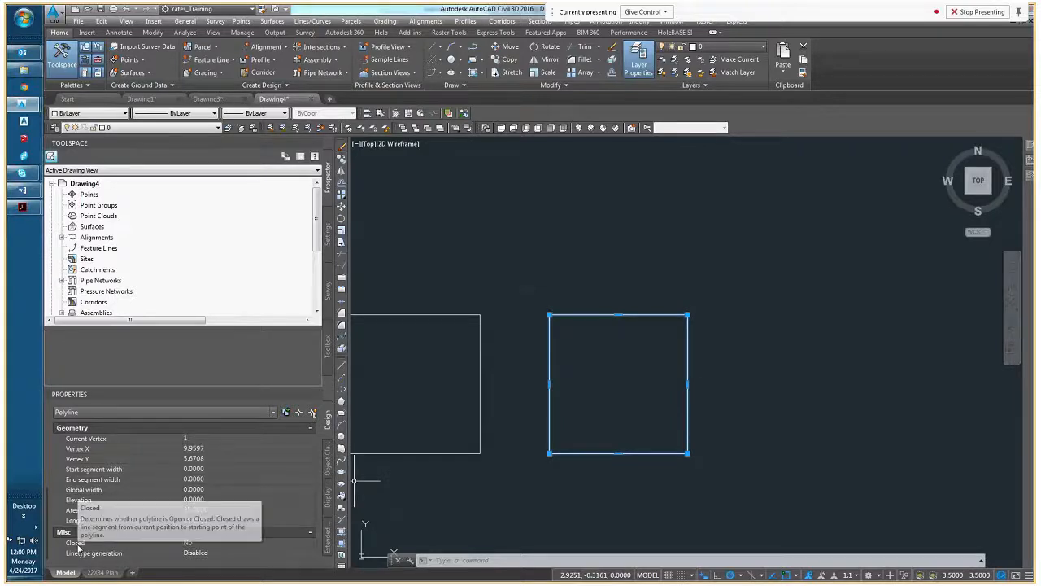
{"action": "left_click", "coordinate": [208, 545]}
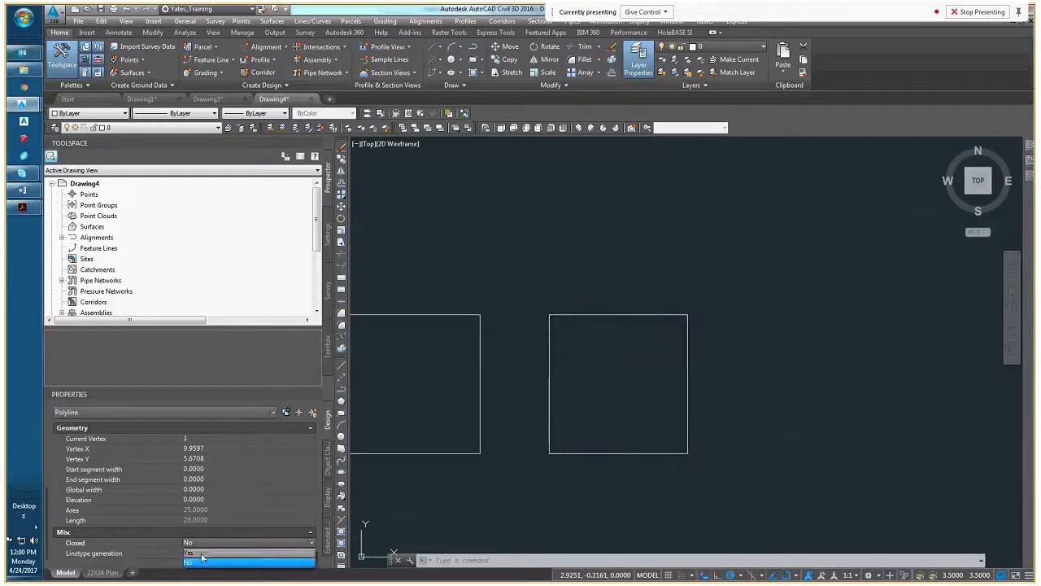
{"action": "left_click", "coordinate": [201, 543]}
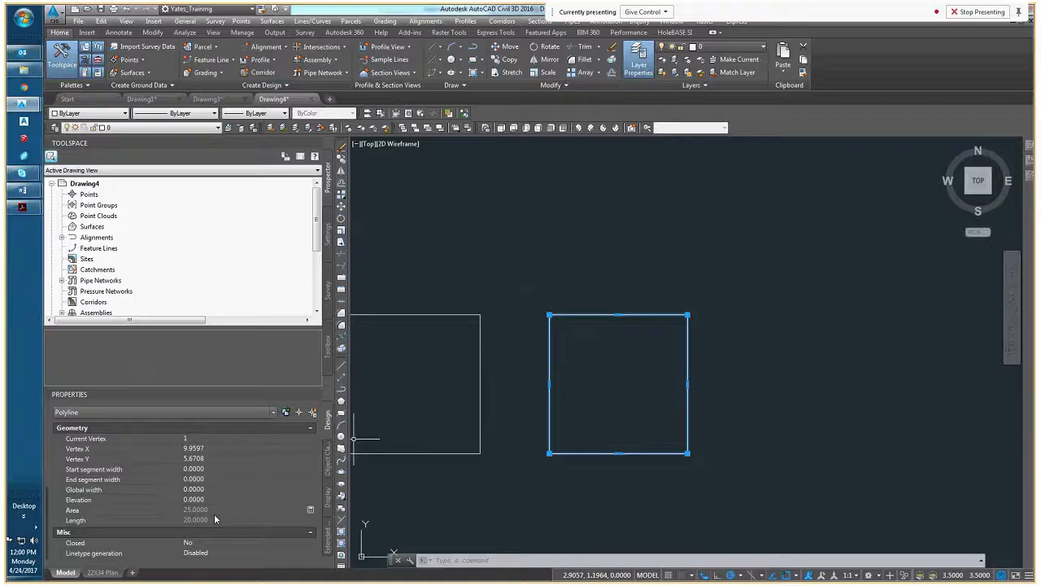
{"action": "middle_click_drag", "start_coordinate": [535, 377], "coordinate": [581, 383]}
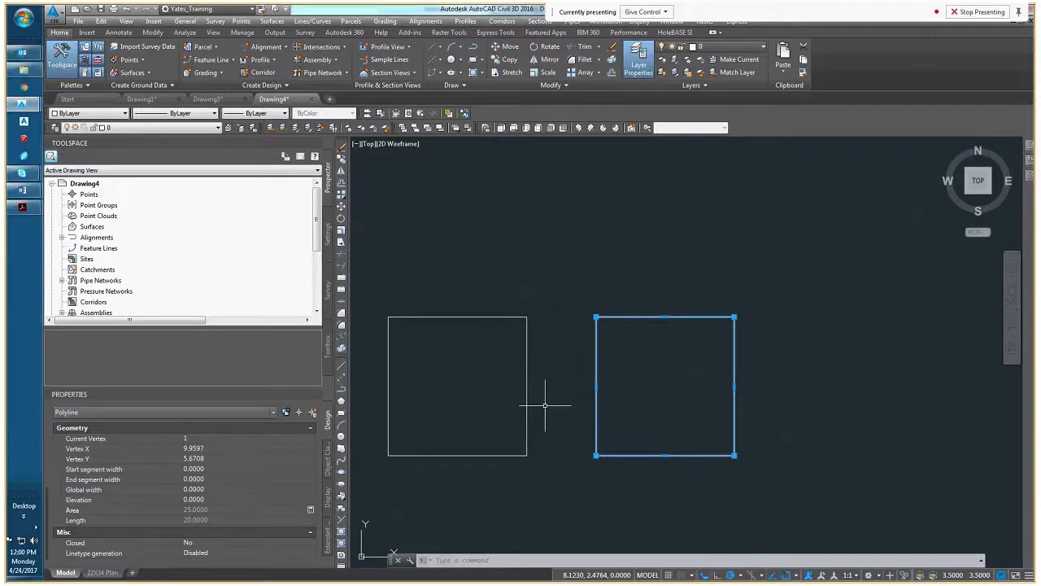
{"action": "key", "text": "Escape"}
{"action": "key", "text": "Escape"}
{"action": "key", "text": "Escape"}
Stretch the polyline square's top segment upward by 2 units from its midpoint grip, and clear the selection
{"action": "scroll", "coordinate": [569, 406], "scroll_direction": "down", "scroll_amount": 2}
{"action": "scroll", "coordinate": [574, 401], "scroll_direction": "down", "scroll_amount": 2}
{"action": "left_click", "coordinate": [610, 376]}
{"action": "left_click", "coordinate": [593, 361]}
{"action": "scroll", "coordinate": [604, 363], "scroll_direction": "up", "scroll_amount": 6}
{"action": "left_click", "coordinate": [624, 381]}
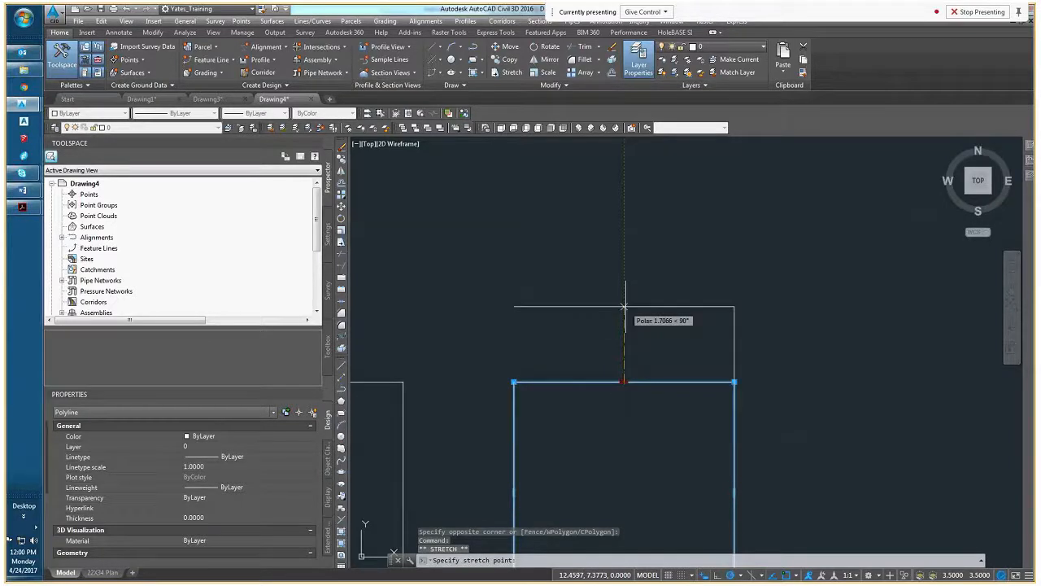
{"action": "key", "text": "Escape"}
{"action": "left_click", "coordinate": [624, 382]}
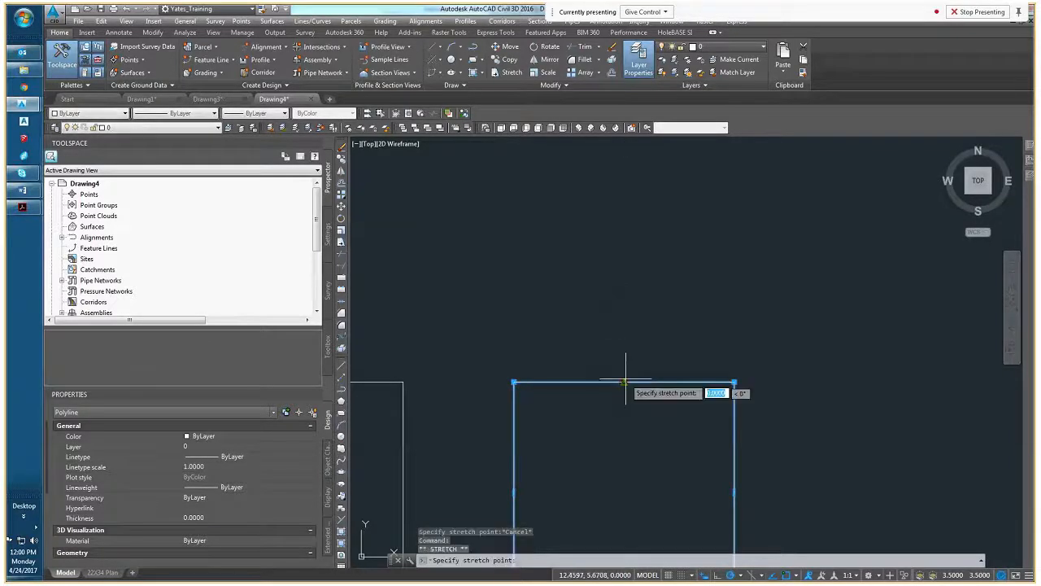
{"action": "type", "text": "2"}
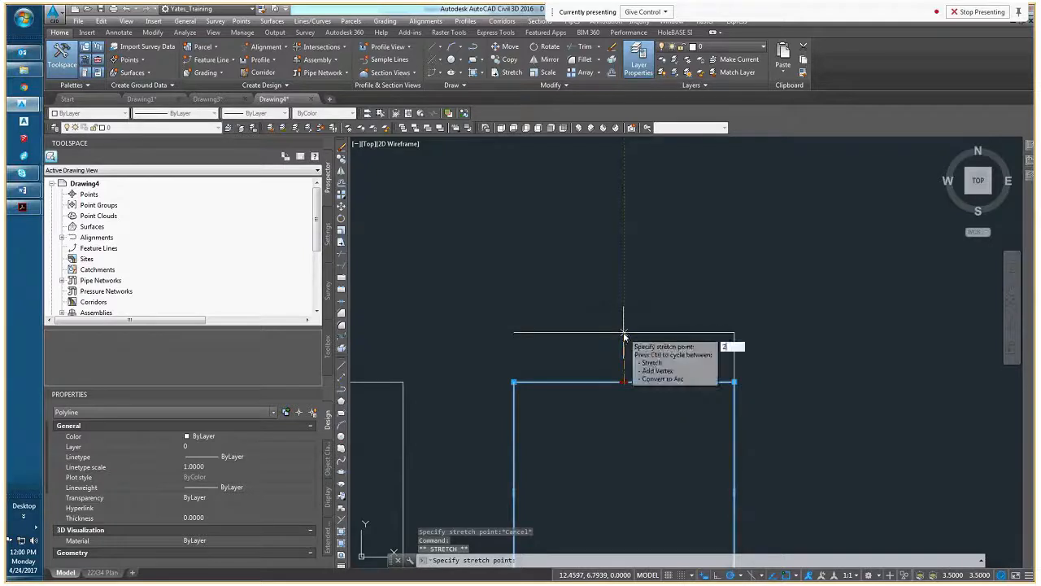
{"action": "key", "text": "Return"}
{"action": "scroll", "coordinate": [601, 382], "scroll_direction": "down", "scroll_amount": 4}
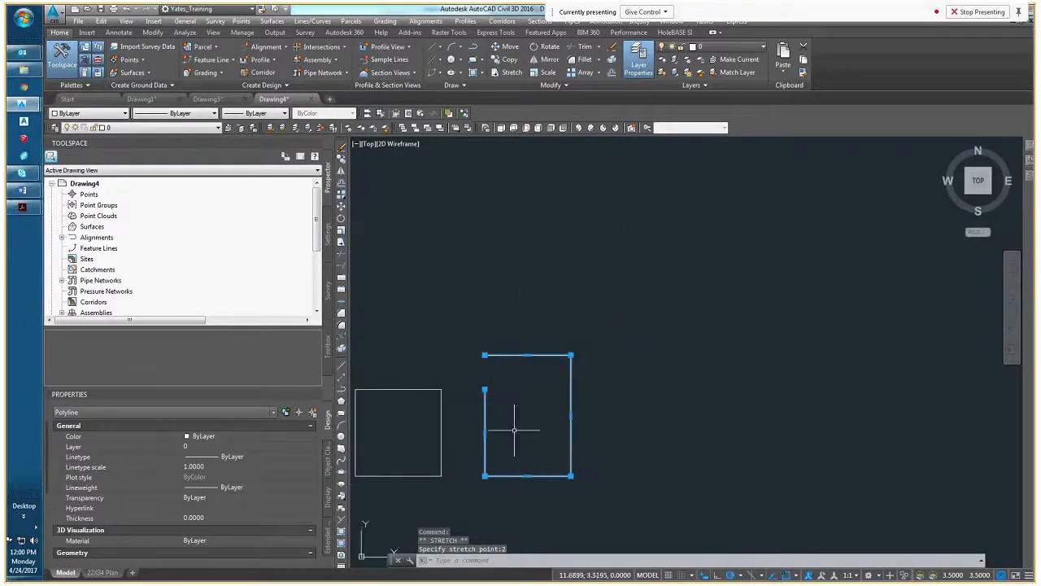
{"action": "key", "text": "Escape"}
{"action": "key", "text": "Escape"}
Select the stretched polyline again, review its area, length and Closed properties, and deselect it
{"action": "left_click", "coordinate": [521, 423]}
{"action": "left_click", "coordinate": [495, 416]}
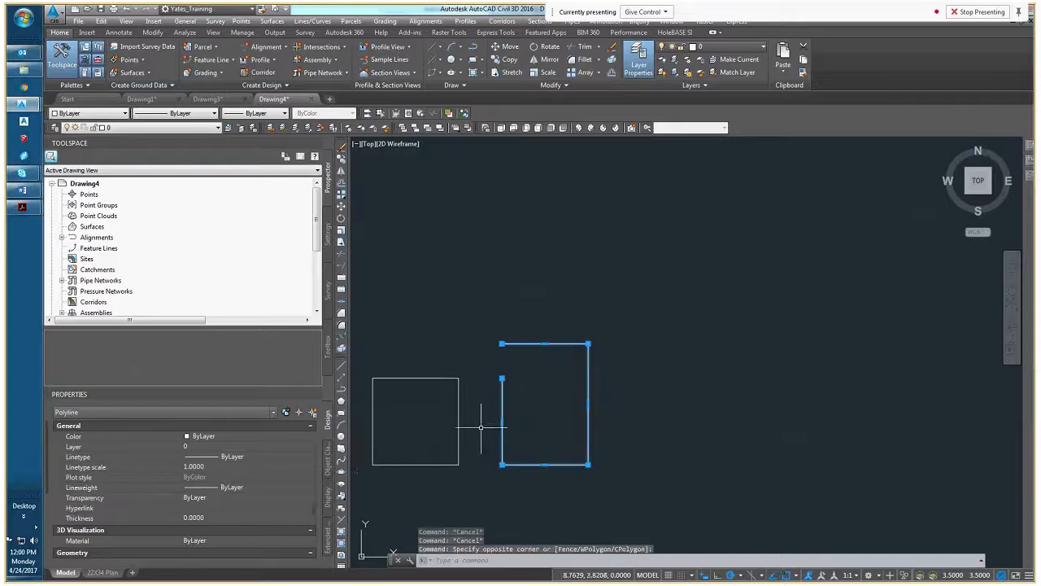
{"action": "left_click", "coordinate": [107, 426]}
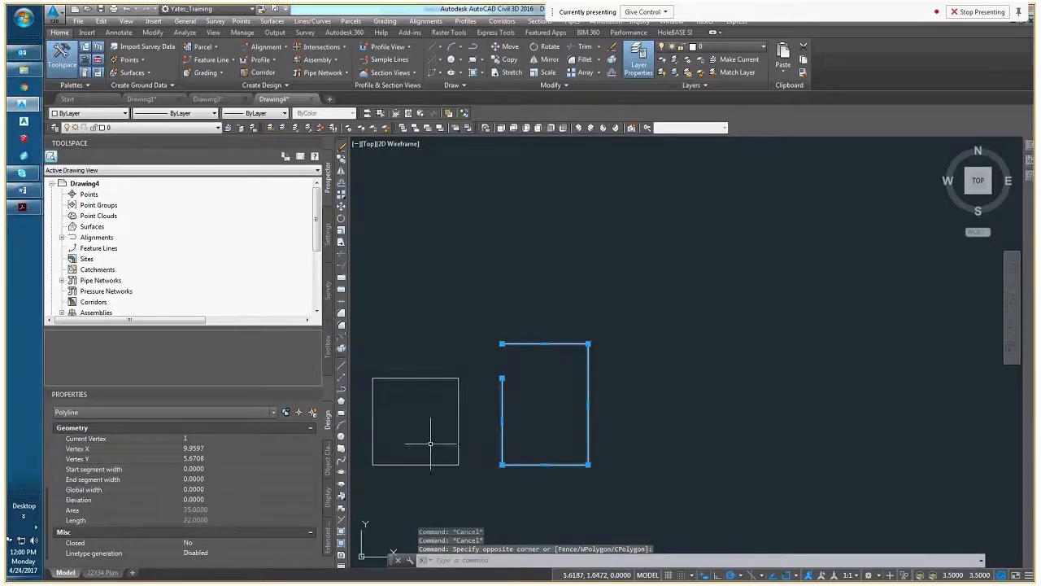
{"action": "key", "text": "Escape"}
{"action": "key", "text": "Escape"}
Draw another square polyline to the right of the stretched one with three 5-unit segments, finish it with the Close option, and select it
{"action": "middle_click_drag", "start_coordinate": [533, 408], "coordinate": [536, 362]}
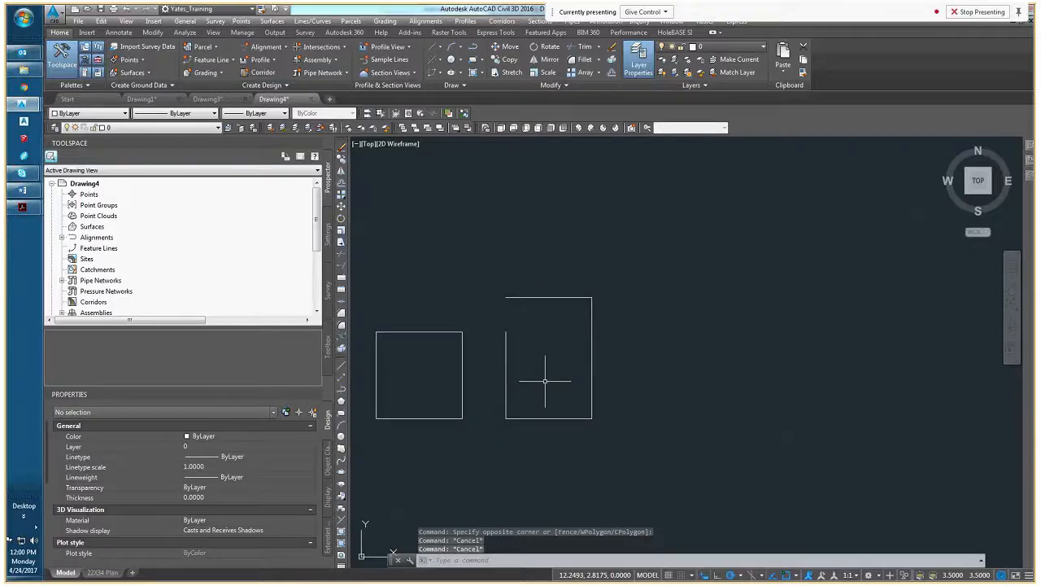
{"action": "type", "text": "pl"}
{"action": "key", "text": "Return"}
{"action": "left_click", "coordinate": [631, 332]}
{"action": "type", "text": "5"}
{"action": "key", "text": "Return"}
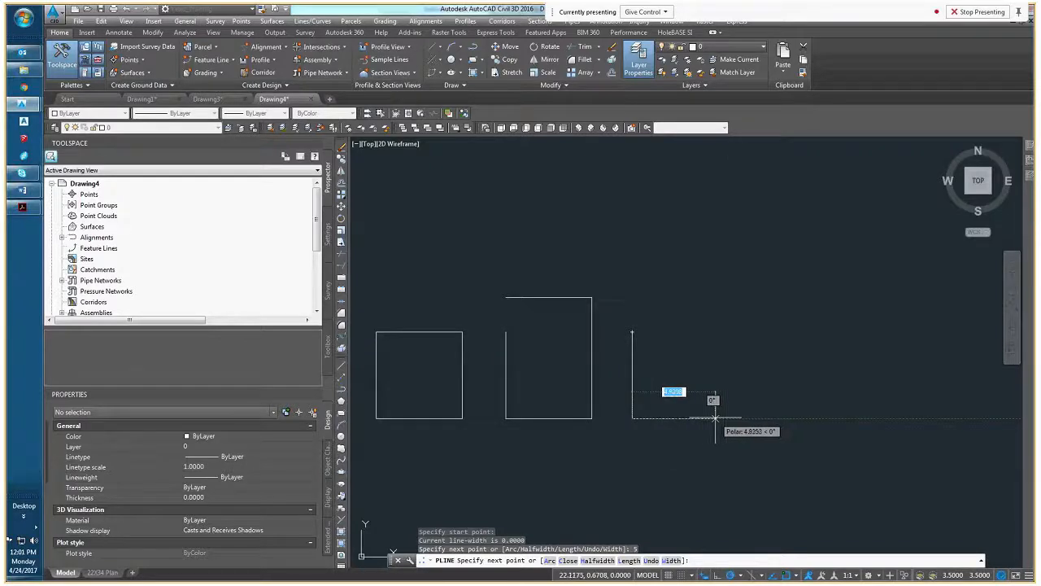
{"action": "type", "text": "5"}
{"action": "key", "text": "Return"}
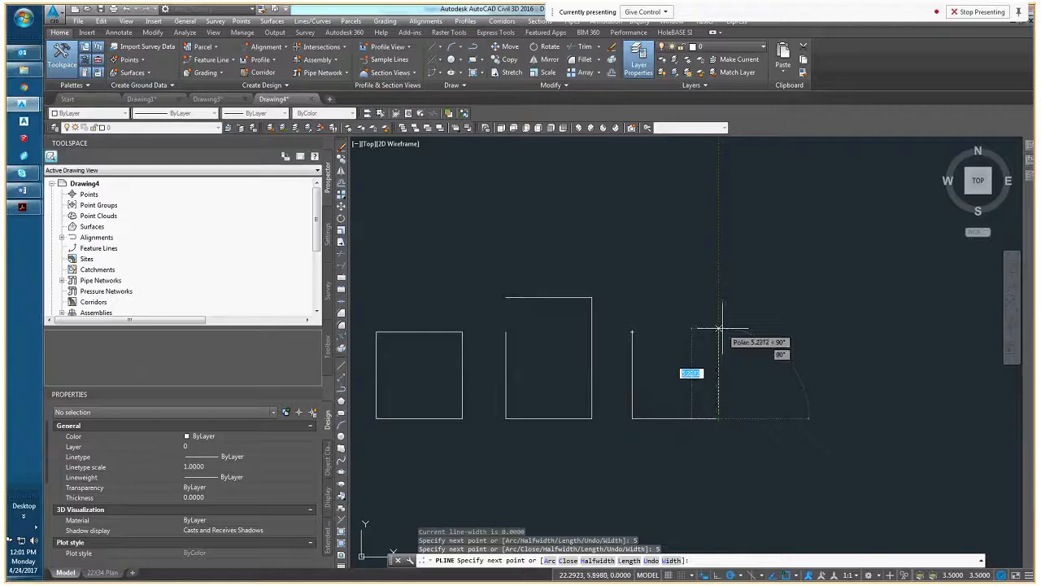
{"action": "type", "text": "5"}
{"action": "key", "text": "Return"}
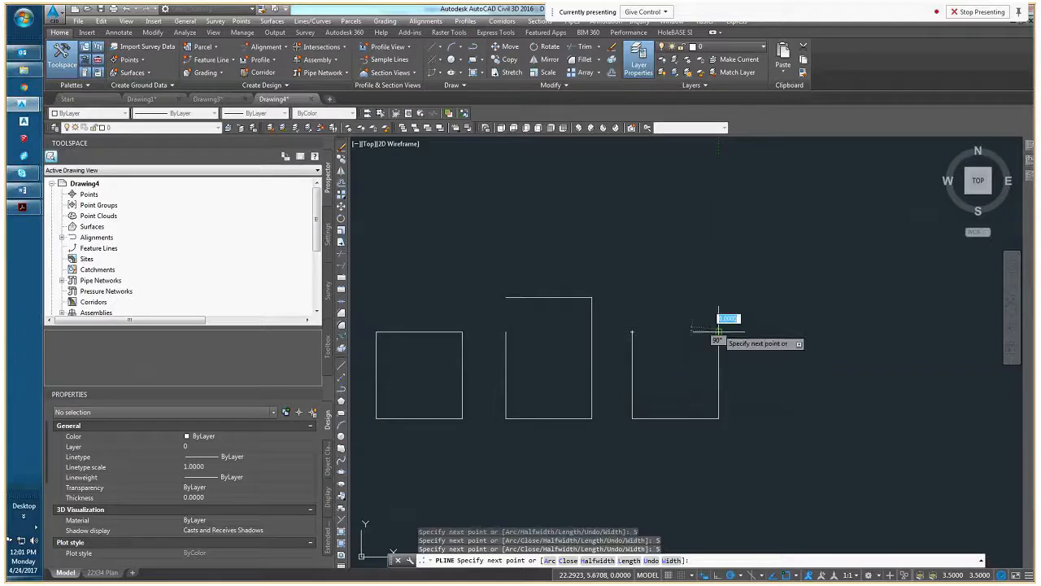
{"action": "right_click", "coordinate": [661, 332]}
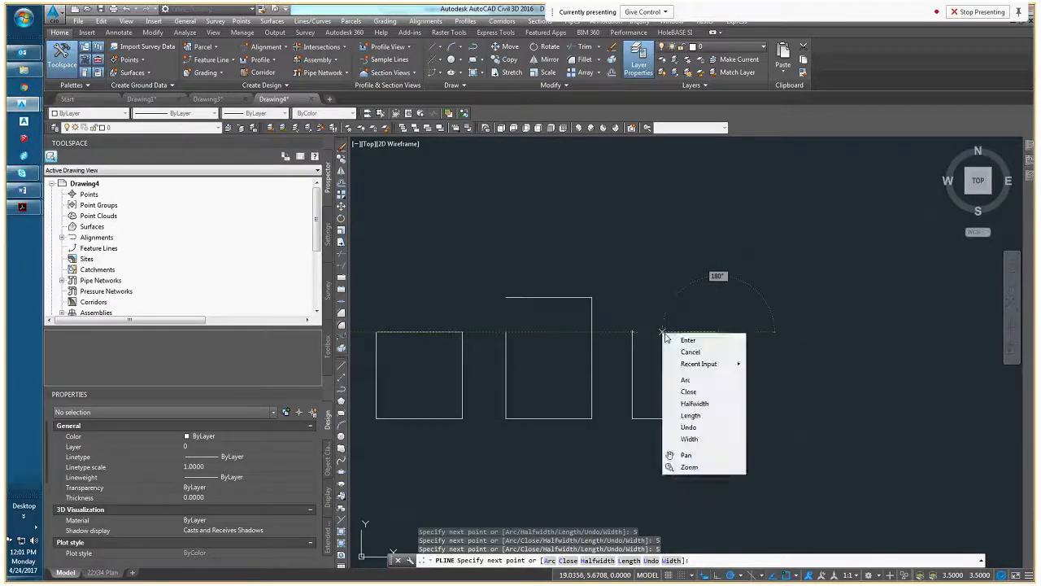
{"action": "left_click", "coordinate": [689, 392]}
{"action": "left_click", "coordinate": [679, 332]}
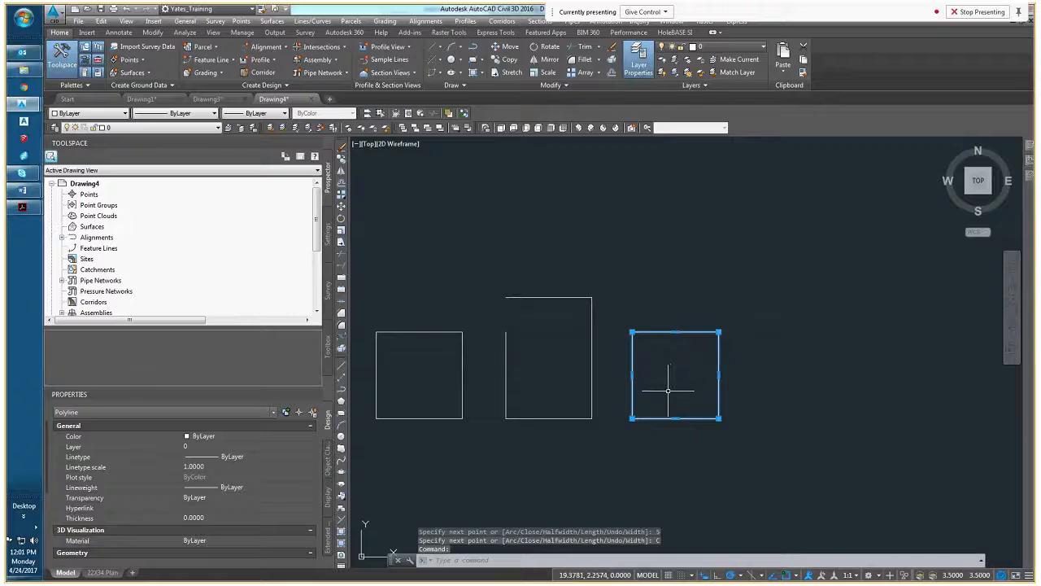
Review the closed polyline's area, length and Closed properties, and stretch its top, right and bottom edges outward from their midpoint grips
{"action": "scroll", "coordinate": [138, 497], "scroll_direction": "down", "scroll_amount": 3}
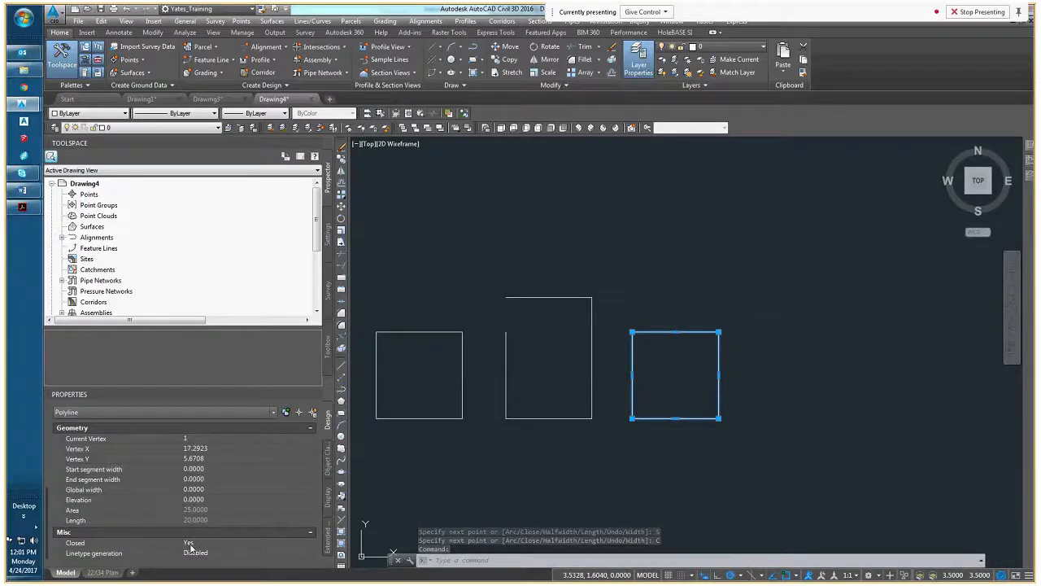
{"action": "left_click", "coordinate": [675, 332]}
{"action": "left_click", "coordinate": [674, 292]}
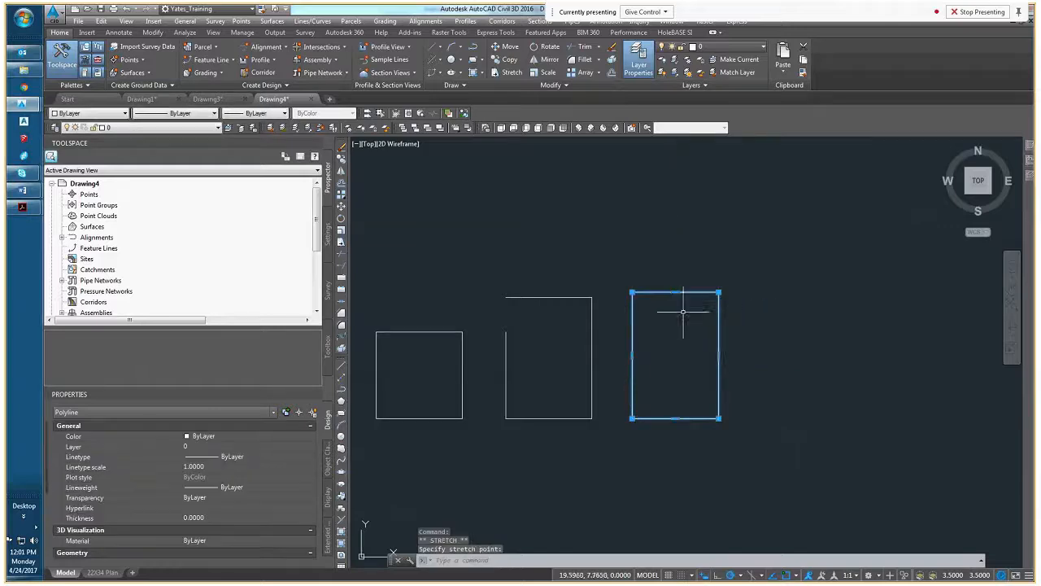
{"action": "left_click", "coordinate": [718, 355]}
{"action": "left_click", "coordinate": [788, 355]}
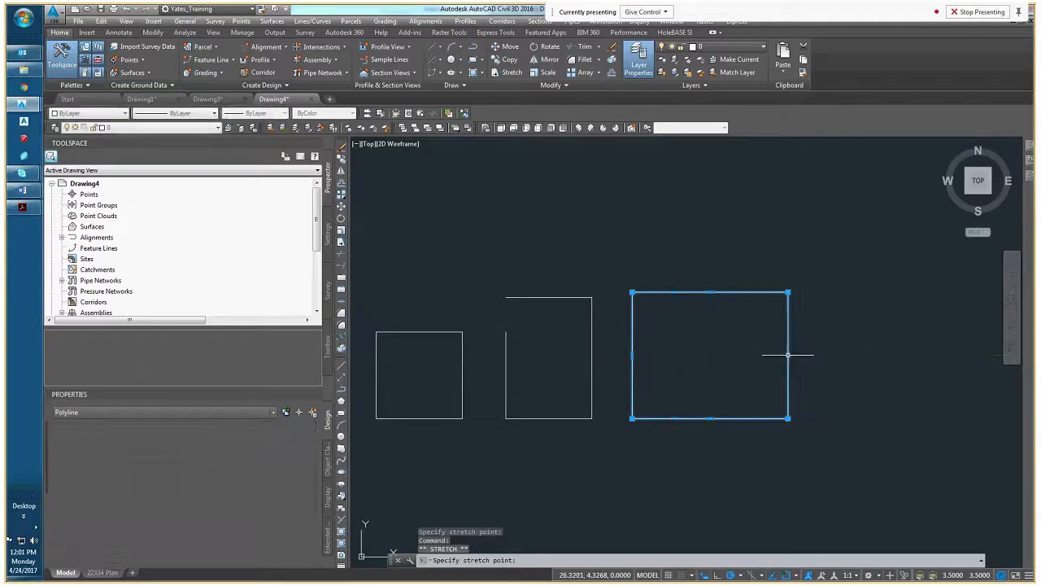
{"action": "left_click", "coordinate": [711, 418]}
{"action": "left_click", "coordinate": [711, 463]}
Stretch the closed polyline's lower-left and upper-right corners outward, checking its area and length between the two edits, and clear the selection
{"action": "middle_click_drag", "start_coordinate": [636, 466], "coordinate": [588, 459]}
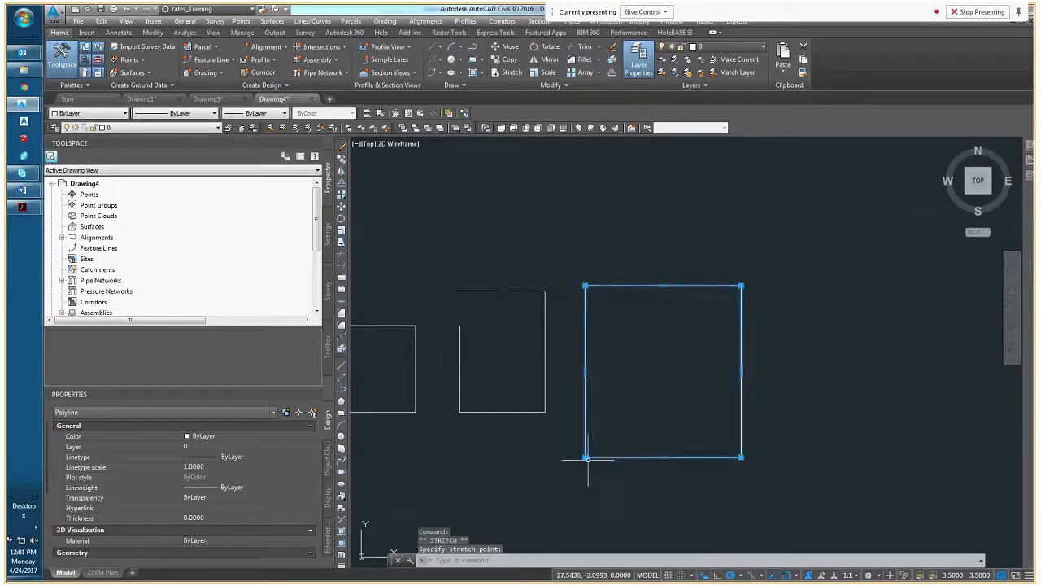
{"action": "left_click", "coordinate": [543, 481]}
{"action": "scroll", "coordinate": [203, 529], "scroll_direction": "down", "scroll_amount": 5}
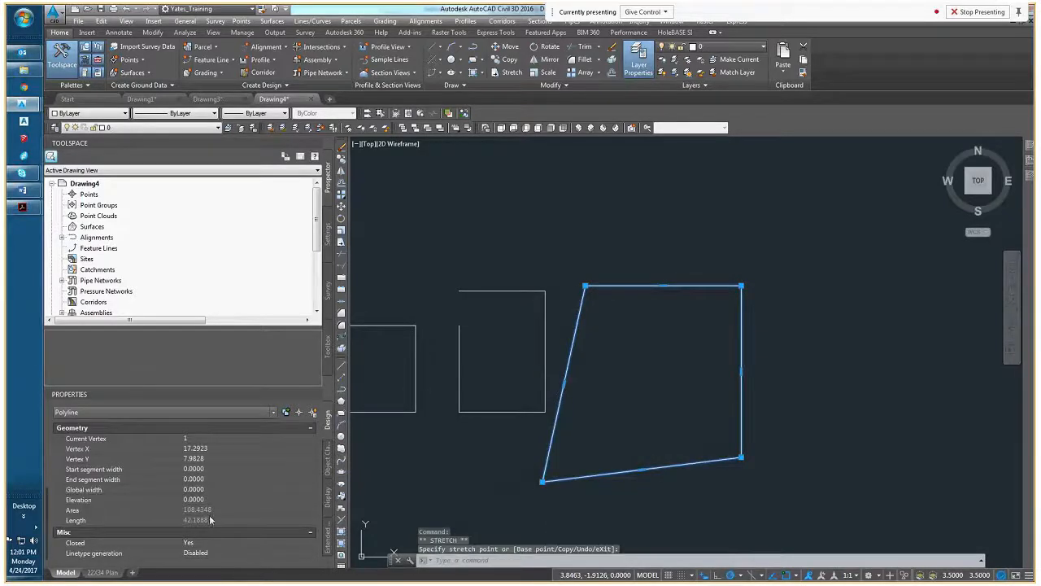
{"action": "left_click", "coordinate": [741, 286]}
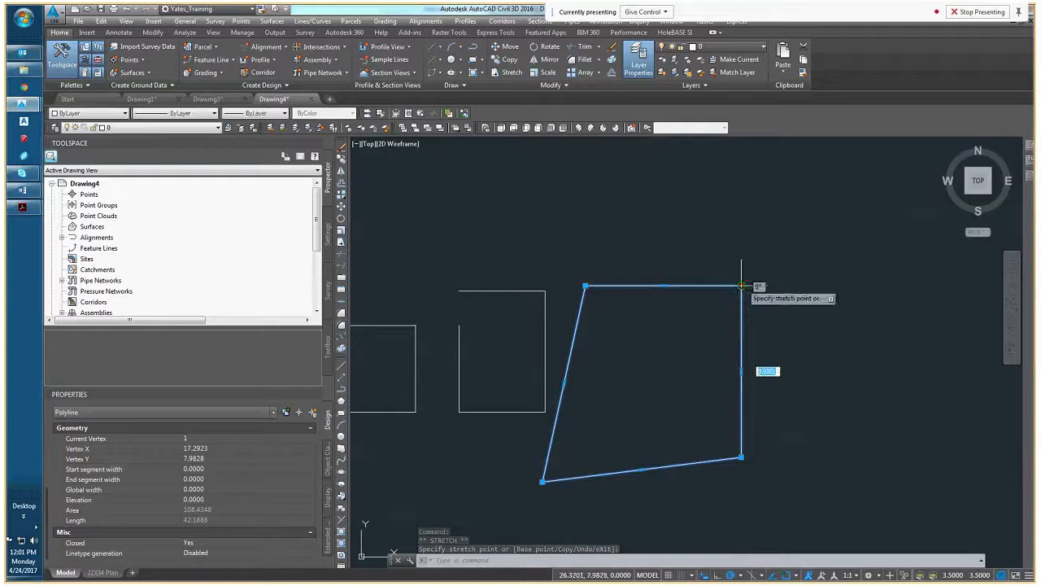
{"action": "left_click", "coordinate": [824, 321]}
{"action": "scroll", "coordinate": [768, 396], "scroll_direction": "down", "scroll_amount": 4}
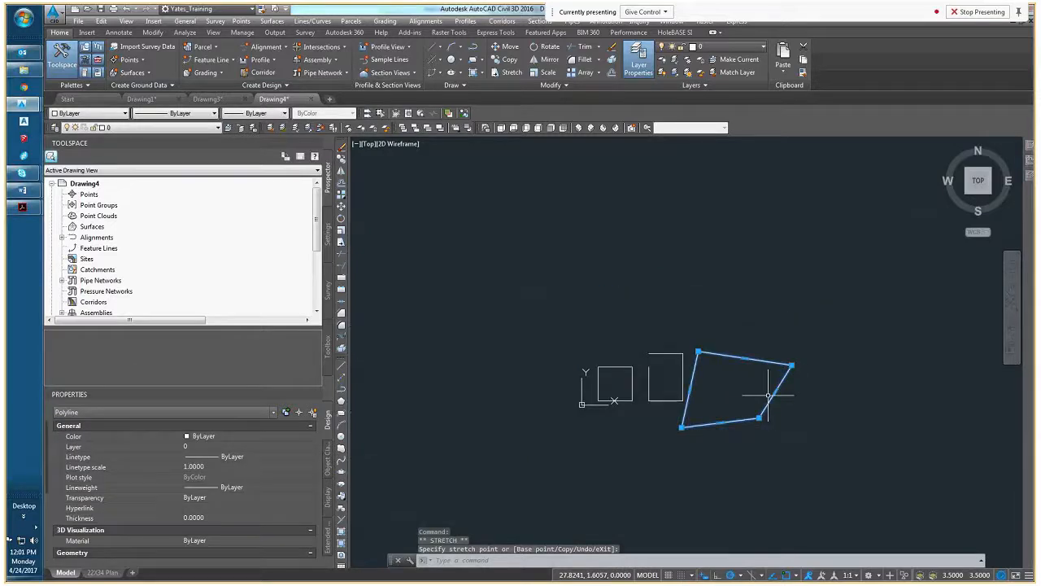
{"action": "middle_click_drag", "start_coordinate": [765, 400], "coordinate": [688, 418]}
{"action": "key", "text": "Escape"}
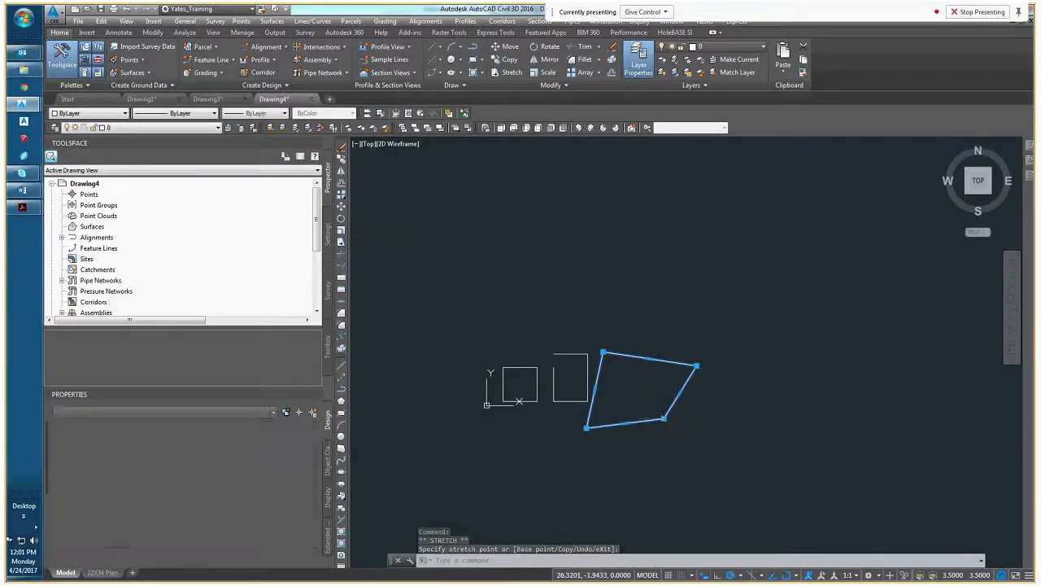
Undo the two corner stretches to restore the closed polyline's rectangular shape, and clear any active selection
{"action": "scroll", "coordinate": [665, 418], "scroll_direction": "up", "scroll_amount": 4}
{"action": "key", "text": "ctrl+z"}
{"action": "middle_click_drag", "start_coordinate": [695, 359], "coordinate": [729, 358]}
{"action": "key", "text": "Escape"}
{"action": "key", "text": "Escape"}
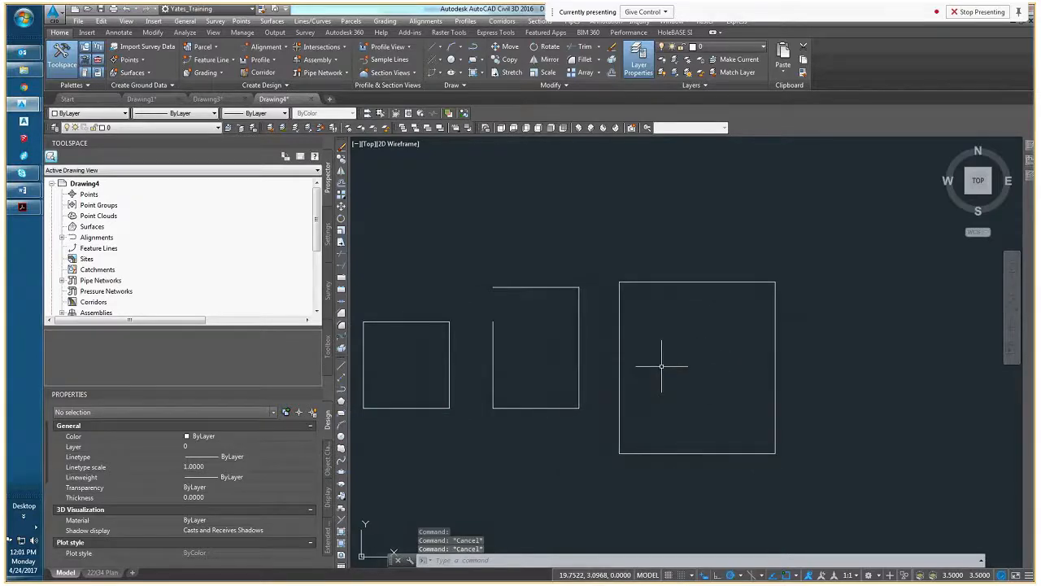
In a tilted 3D view of the drawing, set the large closed polyline's elevation to 2
{"action": "middle_click_drag", "start_coordinate": [616, 417], "coordinate": [773, 397], "text": "shift"}
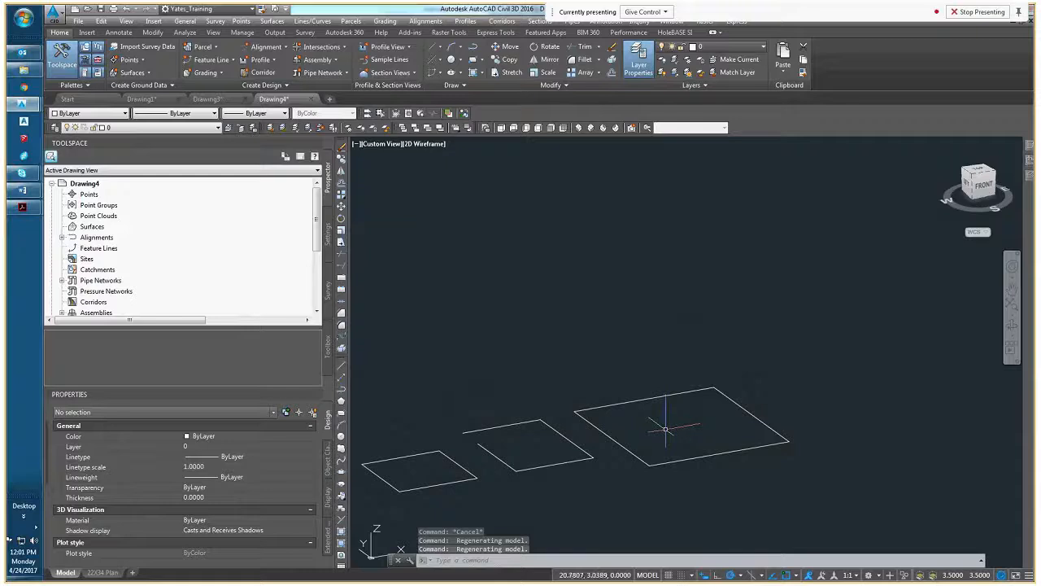
{"action": "middle_click_drag", "start_coordinate": [665, 429], "coordinate": [745, 423], "text": "shift"}
{"action": "scroll", "coordinate": [672, 420], "scroll_direction": "up", "scroll_amount": 3}
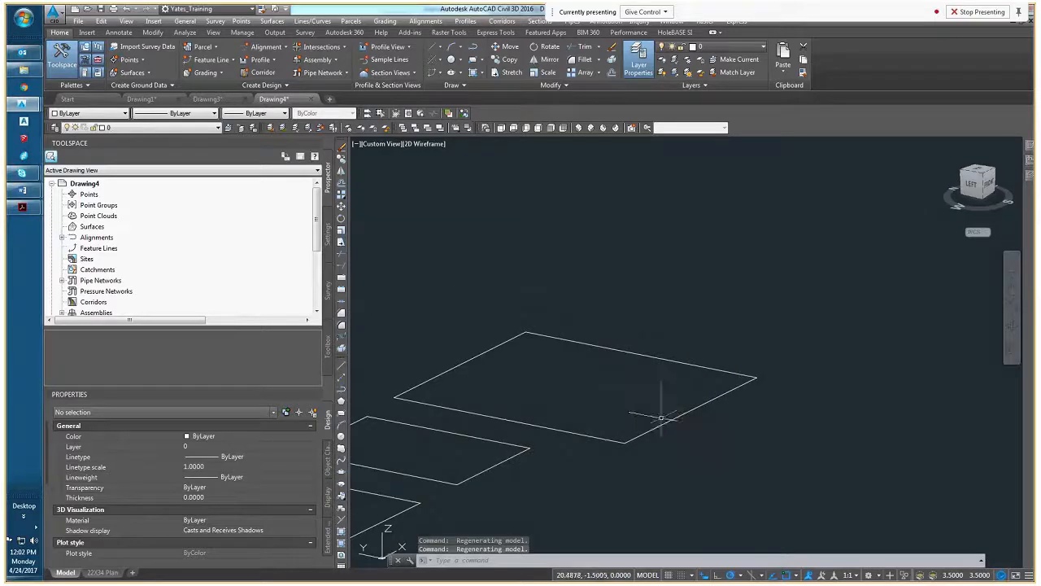
{"action": "scroll", "coordinate": [661, 418], "scroll_direction": "down", "scroll_amount": 2}
{"action": "middle_click_drag", "start_coordinate": [662, 419], "coordinate": [583, 431], "text": "shift"}
{"action": "middle_click_drag", "start_coordinate": [583, 430], "coordinate": [551, 423], "text": "shift"}
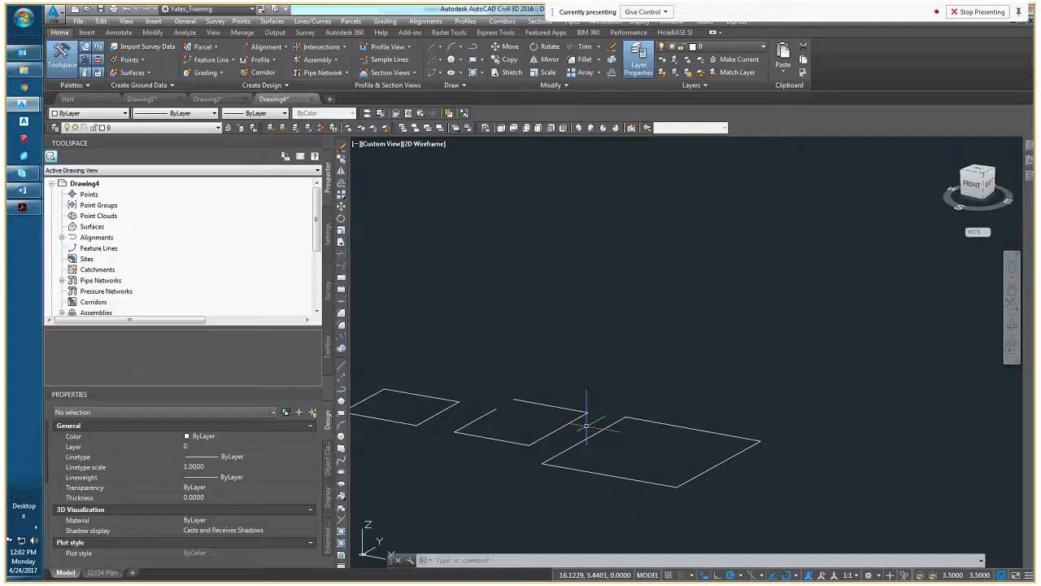
{"action": "middle_click_drag", "start_coordinate": [590, 457], "coordinate": [655, 405], "text": "shift"}
{"action": "left_click", "coordinate": [659, 420]}
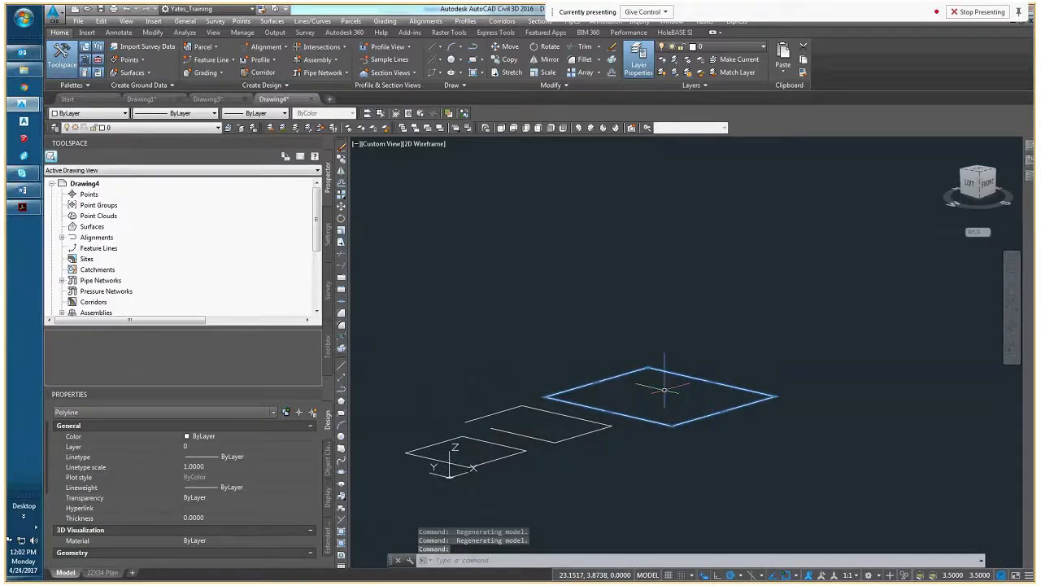
{"action": "scroll", "coordinate": [126, 485], "scroll_direction": "down", "scroll_amount": 3}
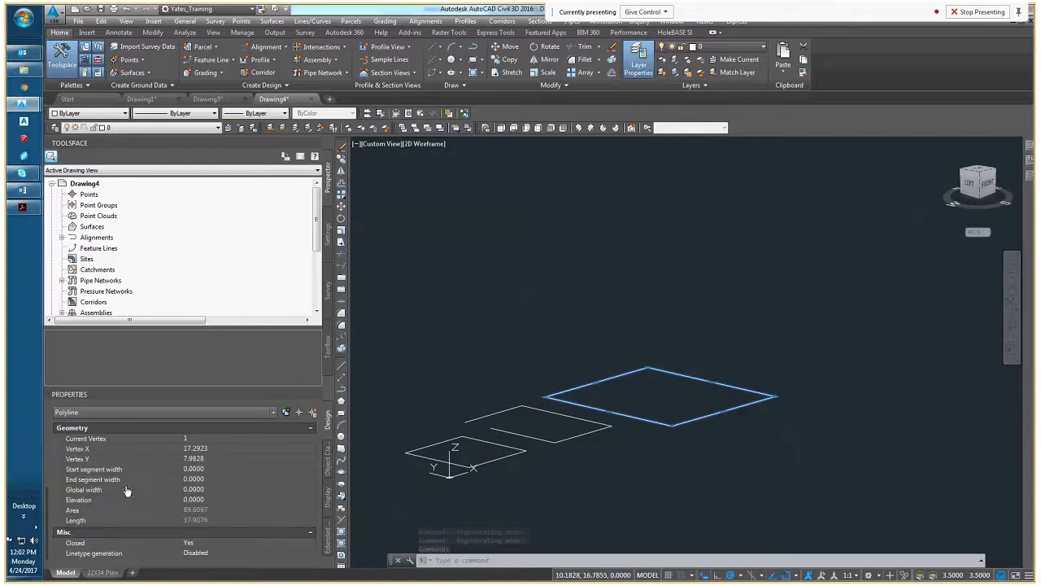
{"action": "left_click", "coordinate": [244, 498]}
{"action": "type", "text": "2"}
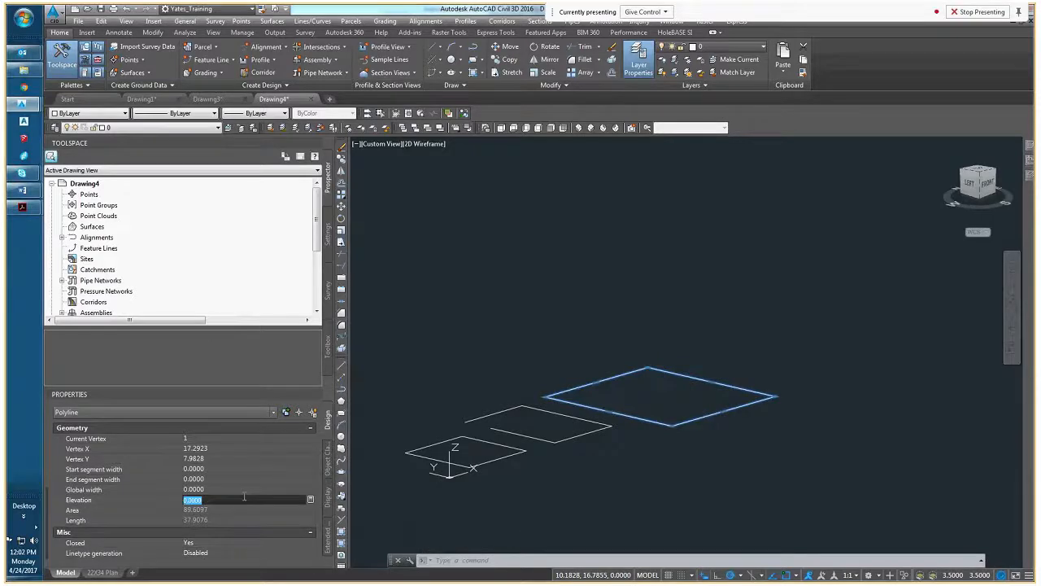
{"action": "key", "text": "Return"}
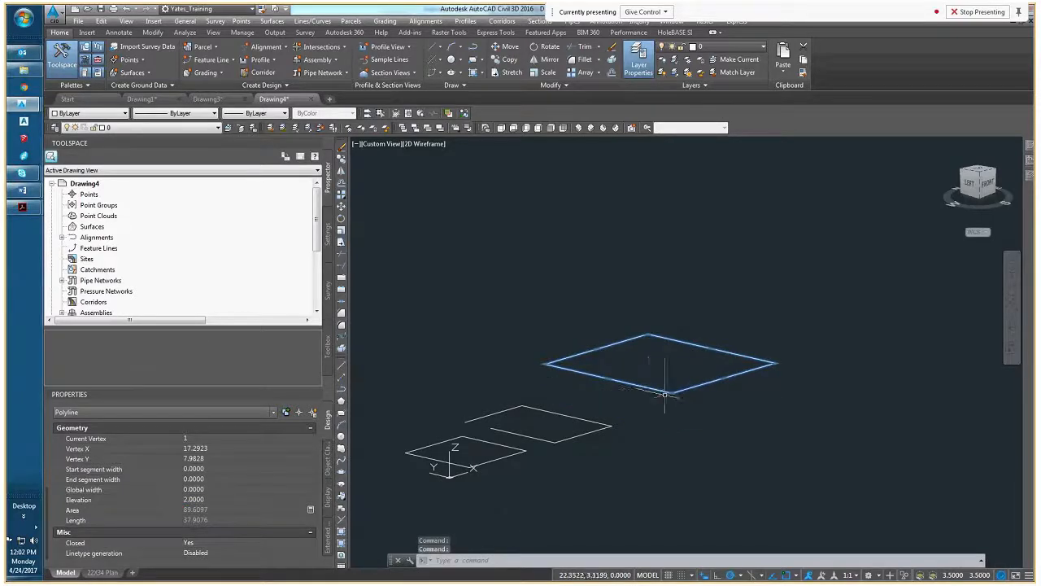
Extrude the raised closed polyline upward by a height of 5 into a 3D solid
{"action": "scroll", "coordinate": [616, 392], "scroll_direction": "up", "scroll_amount": 4}
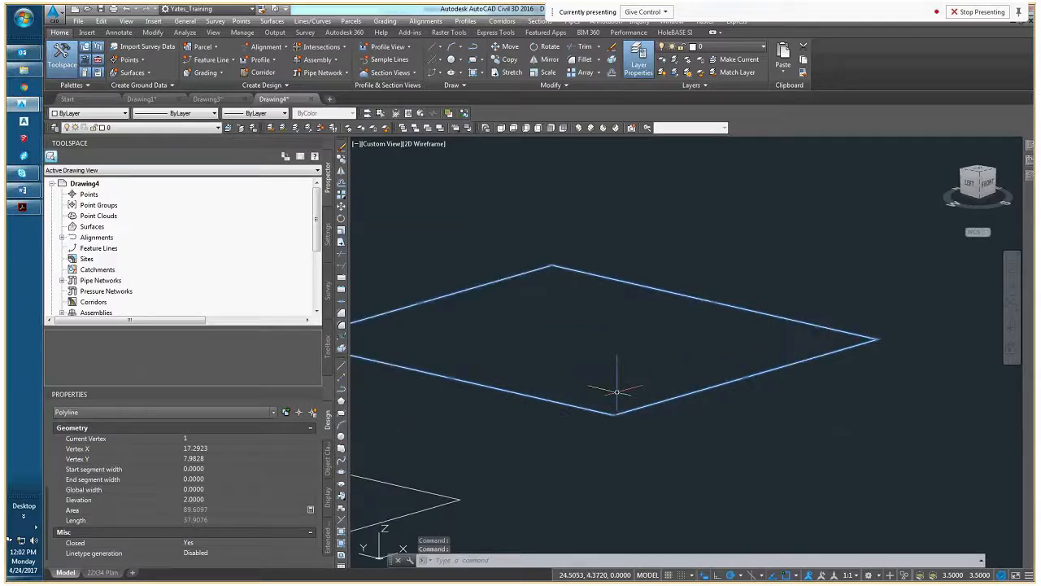
{"action": "middle_click_drag", "start_coordinate": [616, 391], "coordinate": [667, 396]}
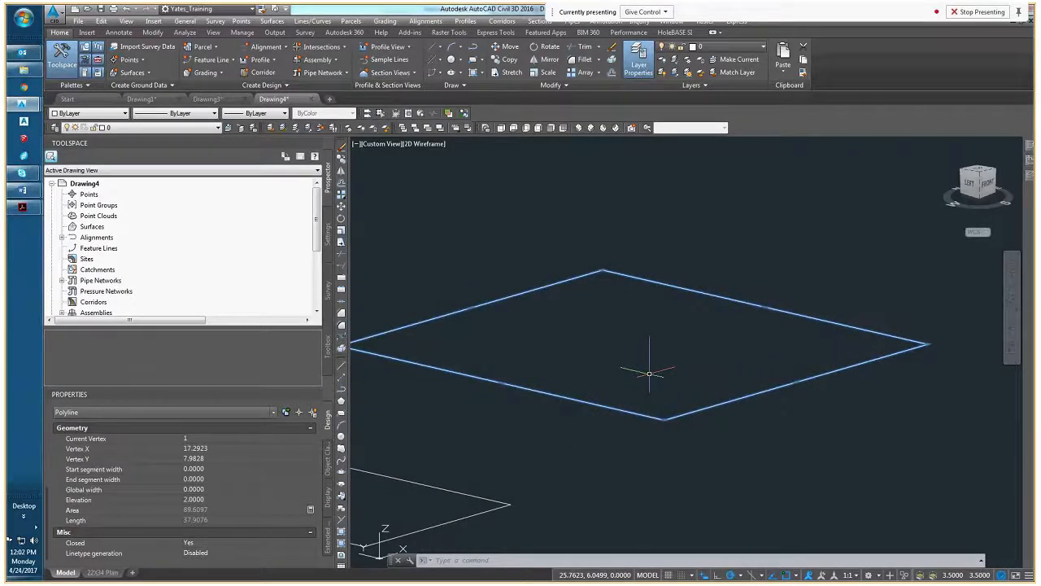
{"action": "type", "text": "E"}
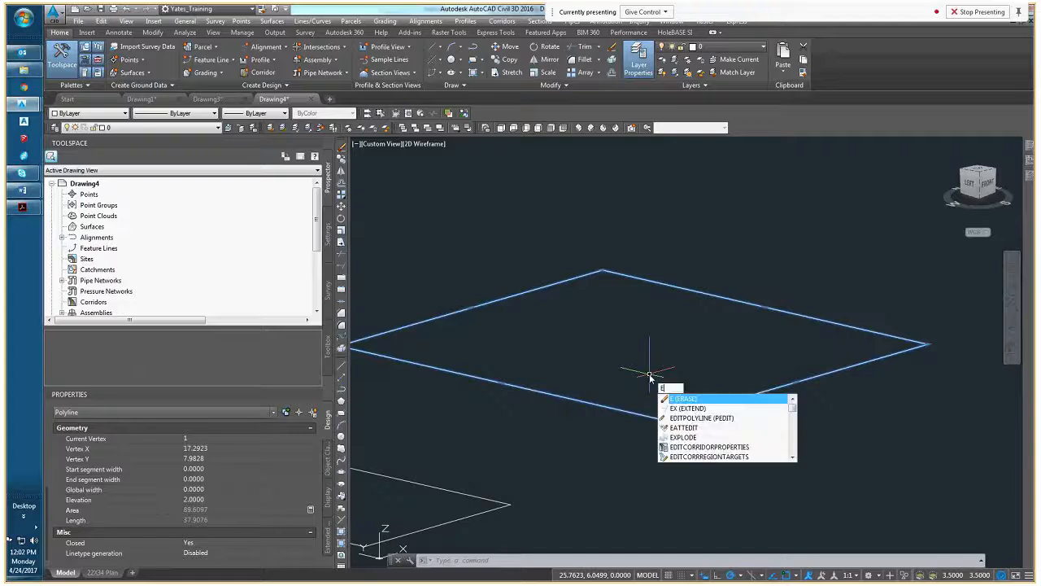
{"action": "type", "text": "XTRude"}
{"action": "key", "text": "Return"}
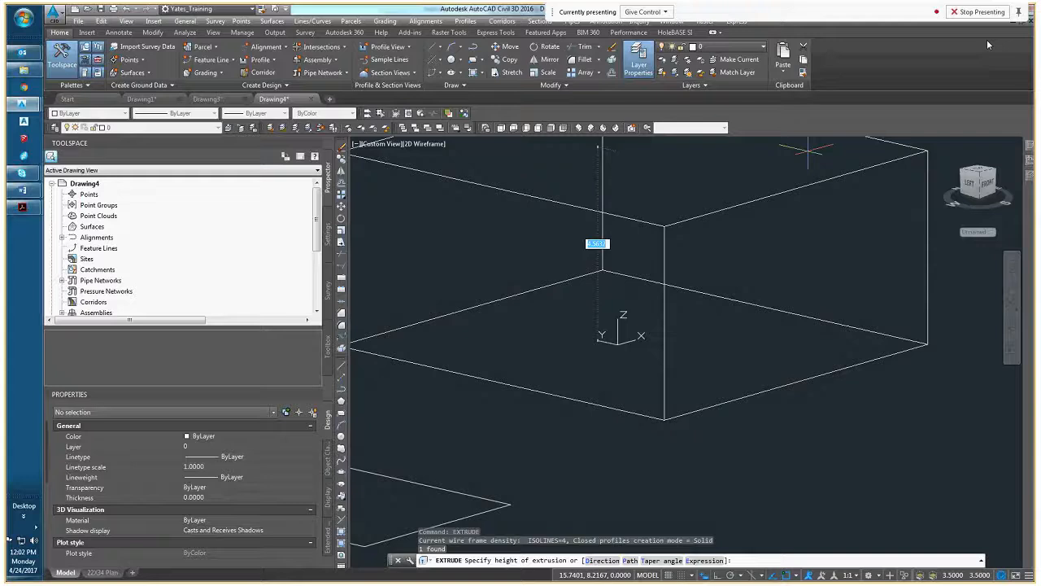
{"action": "scroll", "coordinate": [716, 334], "scroll_direction": "down", "scroll_amount": 4}
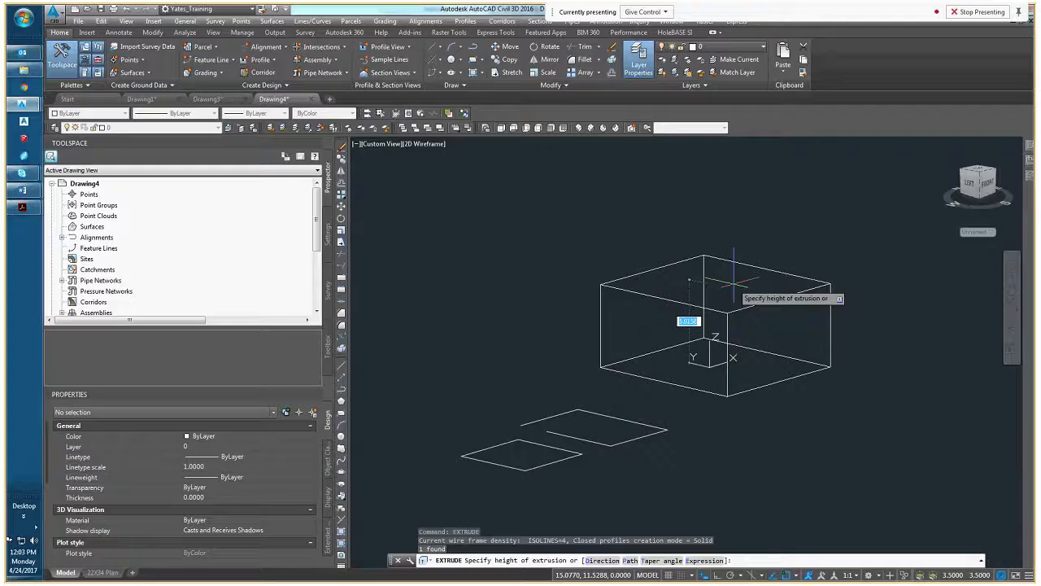
{"action": "type", "text": "5"}
{"action": "key", "text": "Return"}
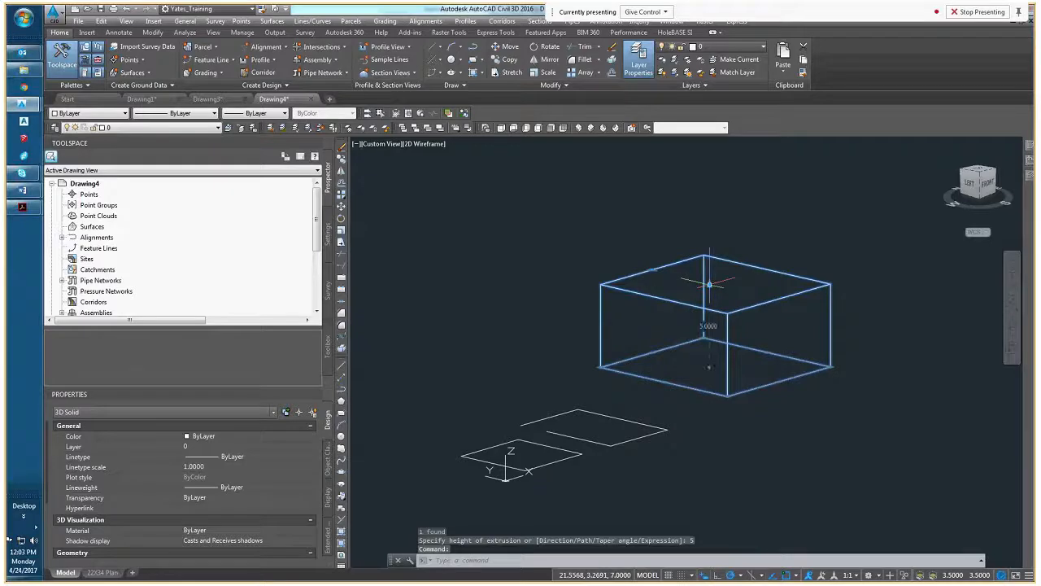
View the extruded solid in the Conceptual, Hidden and Realistic visual styles from different angles
{"action": "middle_click_drag", "start_coordinate": [780, 360], "coordinate": [736, 335]}
{"action": "left_click", "coordinate": [424, 143]}
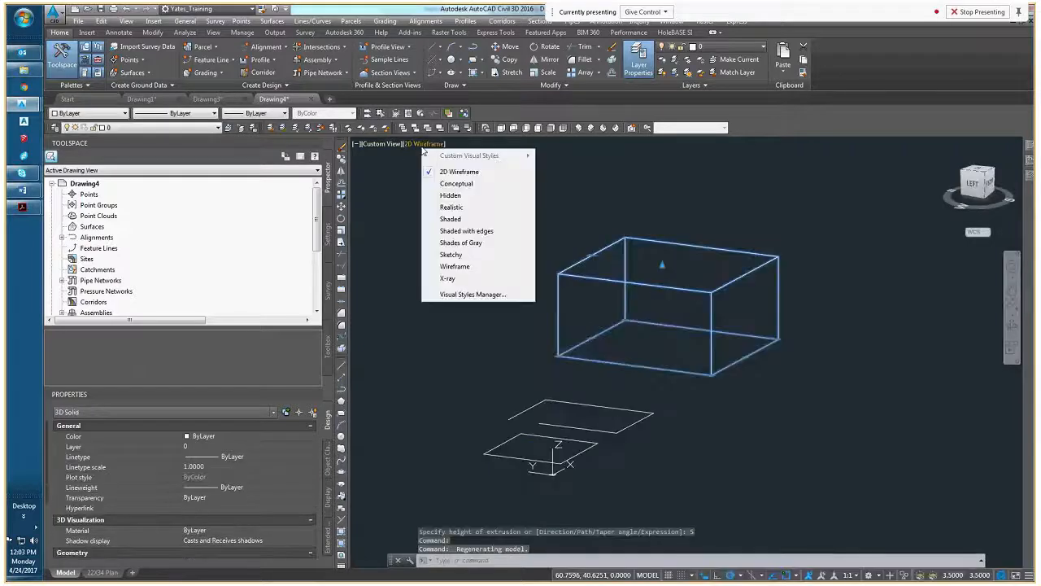
{"action": "left_click", "coordinate": [446, 184]}
{"action": "middle_click_drag", "start_coordinate": [666, 368], "coordinate": [634, 360], "text": "shift"}
{"action": "left_click", "coordinate": [423, 144]}
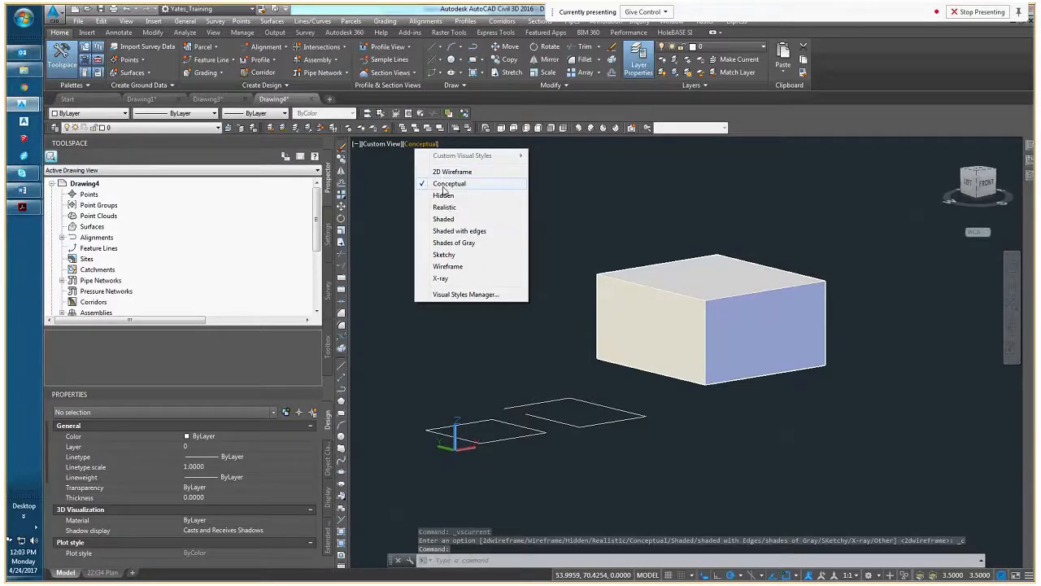
{"action": "left_click", "coordinate": [443, 195]}
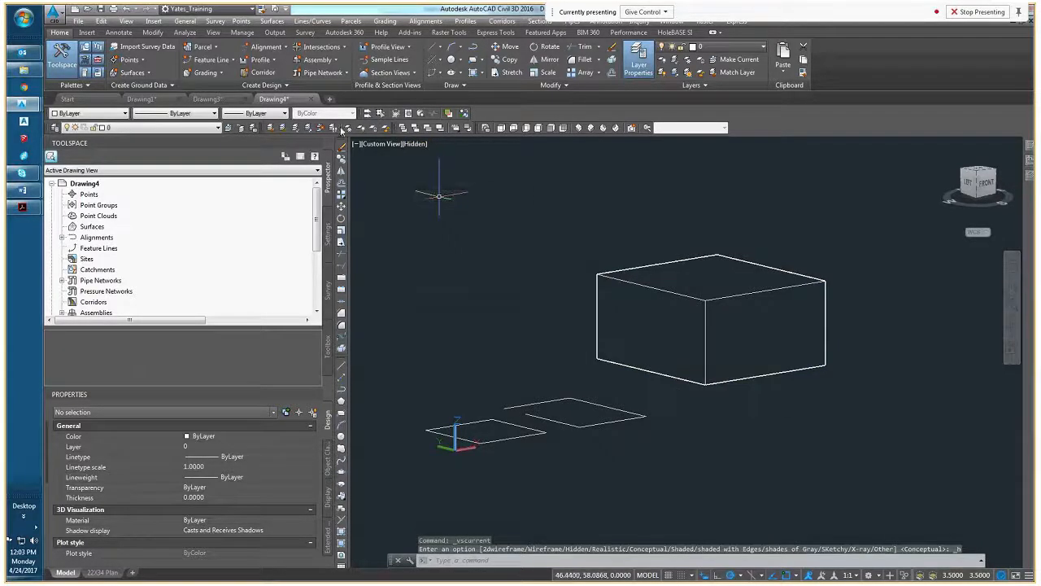
{"action": "left_click", "coordinate": [407, 143]}
{"action": "left_click", "coordinate": [443, 209]}
{"action": "middle_click_drag", "start_coordinate": [680, 349], "coordinate": [739, 337]}
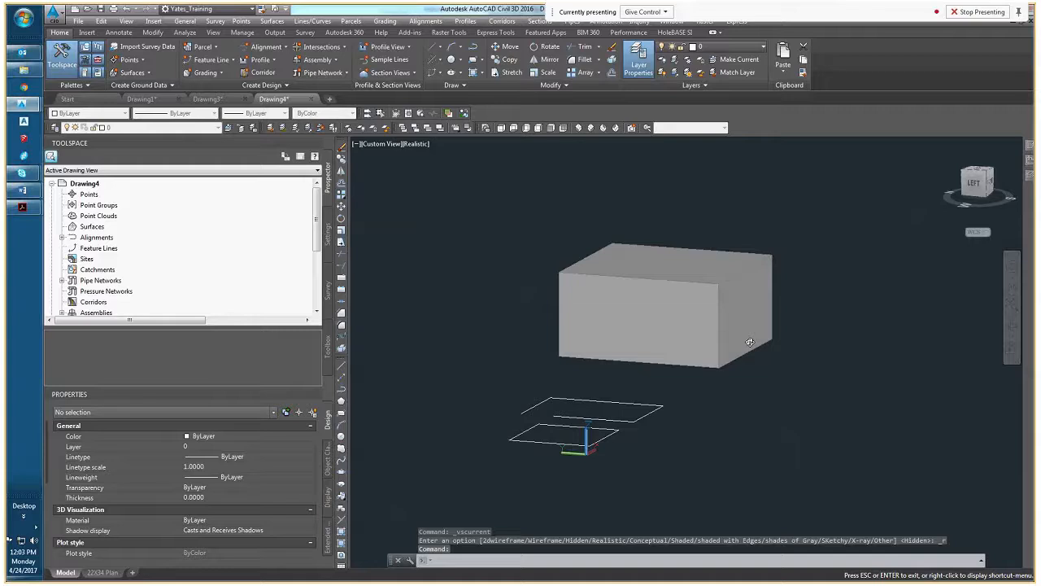
View the solid in the Shaded and Shaded with edges visual styles, and return the display to 2D Wireframe
{"action": "left_click", "coordinate": [417, 147]}
{"action": "left_click", "coordinate": [444, 225]}
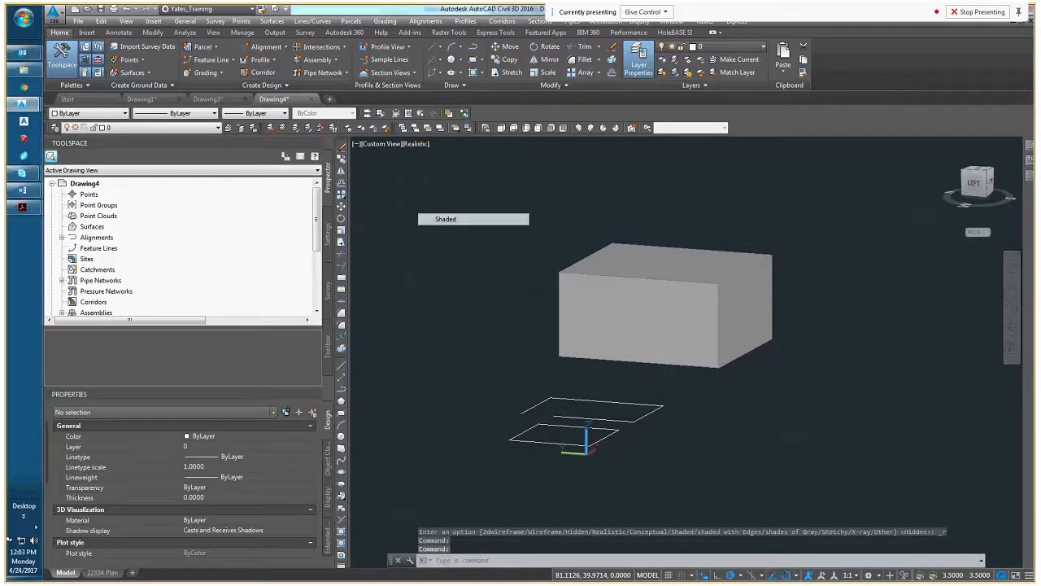
{"action": "left_click", "coordinate": [415, 144]}
{"action": "left_click", "coordinate": [458, 232]}
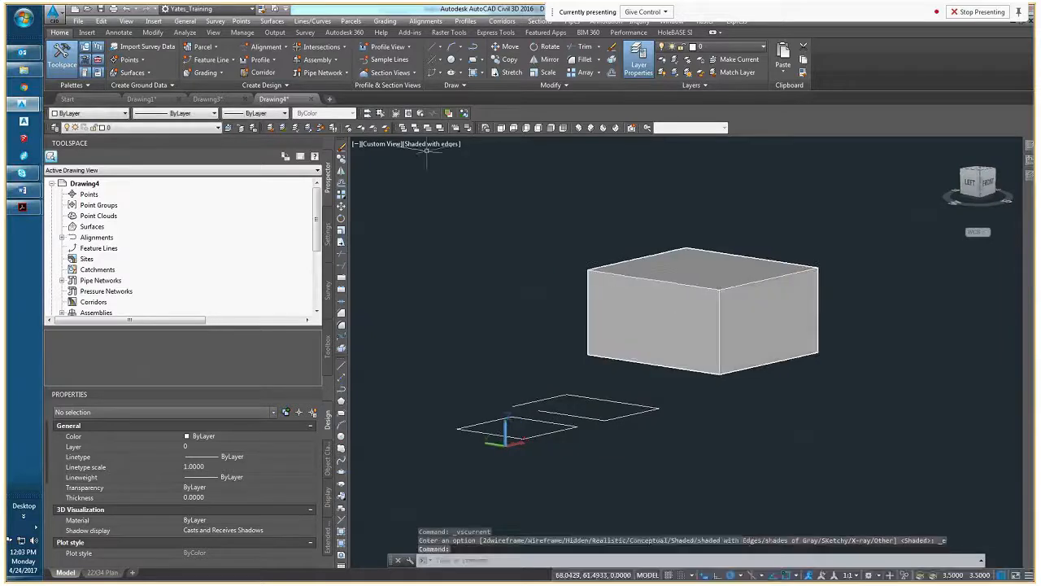
{"action": "left_click", "coordinate": [427, 143]}
{"action": "left_click", "coordinate": [456, 172]}
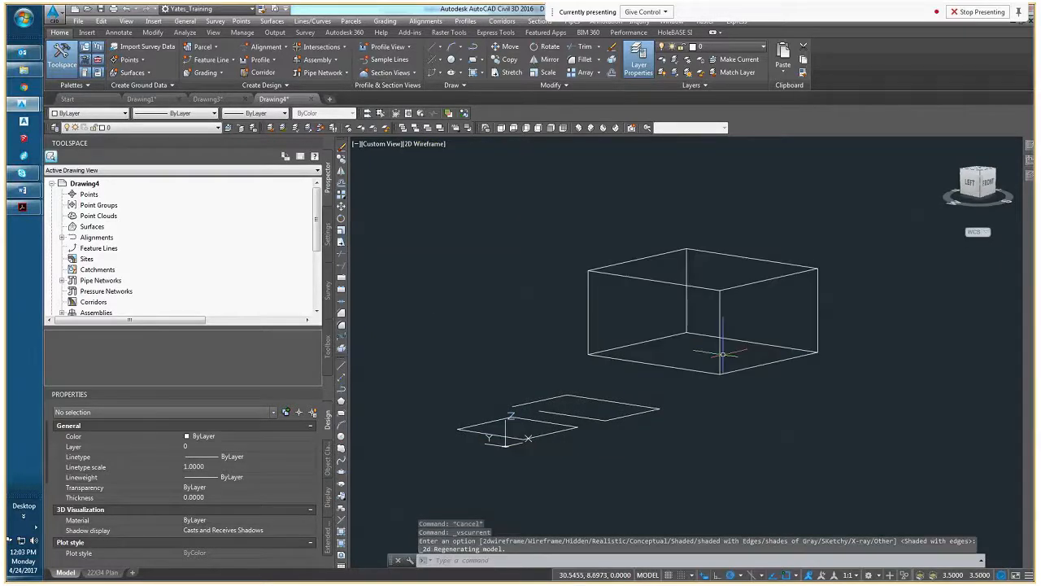
Return the drawing to the Top view and rotate it so that north points up
{"action": "scroll", "coordinate": [651, 369], "scroll_direction": "down", "scroll_amount": 4}
{"action": "mouse_move", "coordinate": [650, 368]}
{"action": "middle_mouse_down", "text": "shift"}
{"action": "mouse_move", "coordinate": [711, 375]}
{"action": "mouse_move", "coordinate": [542, 352]}
{"action": "mouse_move", "coordinate": [663, 362]}
{"action": "middle_mouse_up", "text": "shift"}
{"action": "scroll", "coordinate": [613, 359], "scroll_direction": "up", "scroll_amount": 5}
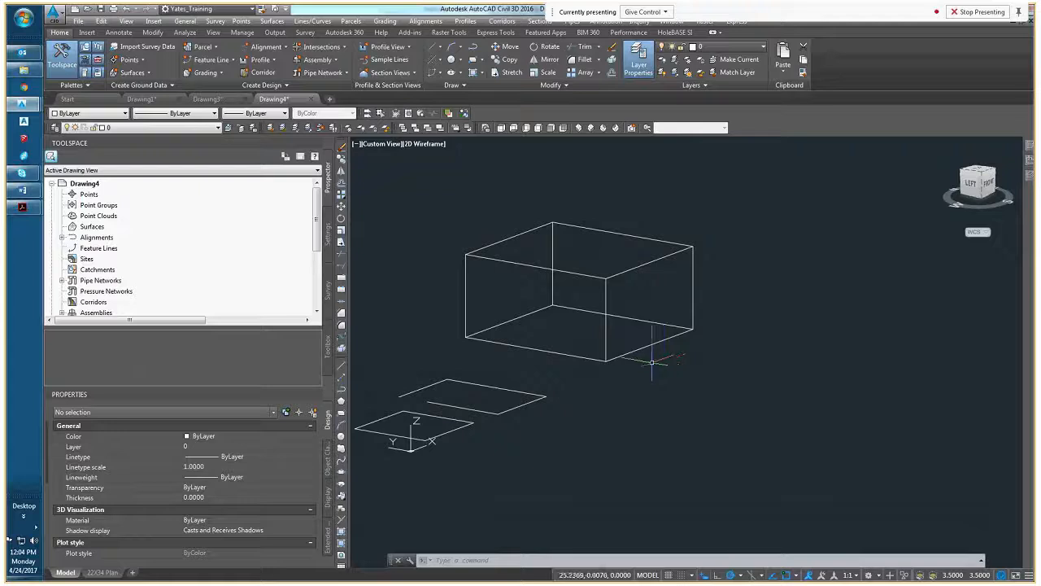
{"action": "middle_click_drag", "start_coordinate": [610, 346], "coordinate": [511, 311], "text": "shift"}
{"action": "middle_click_drag", "start_coordinate": [581, 320], "coordinate": [637, 357]}
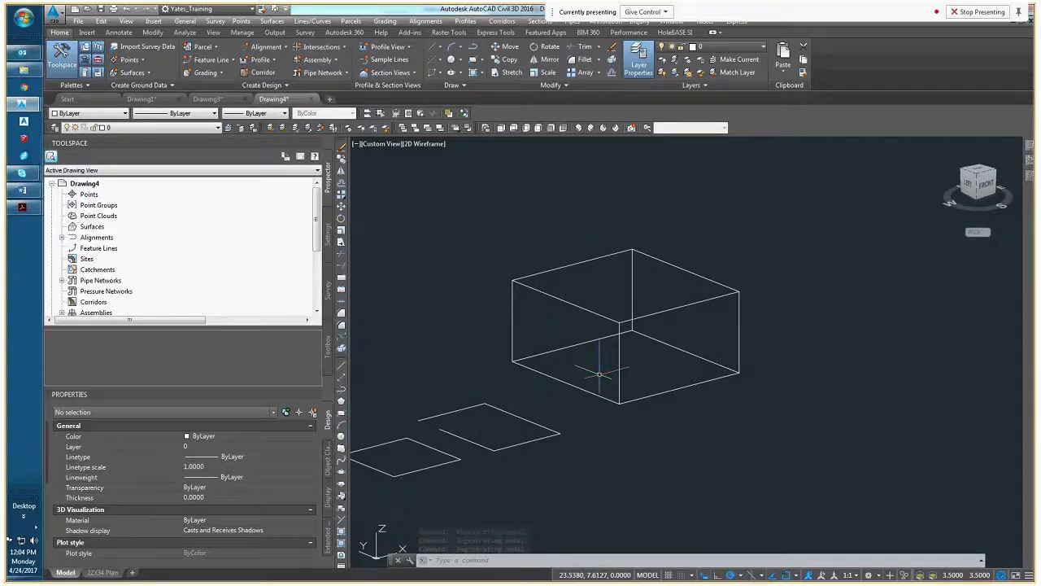
{"action": "middle_click_drag", "start_coordinate": [610, 379], "coordinate": [690, 366], "text": "shift"}
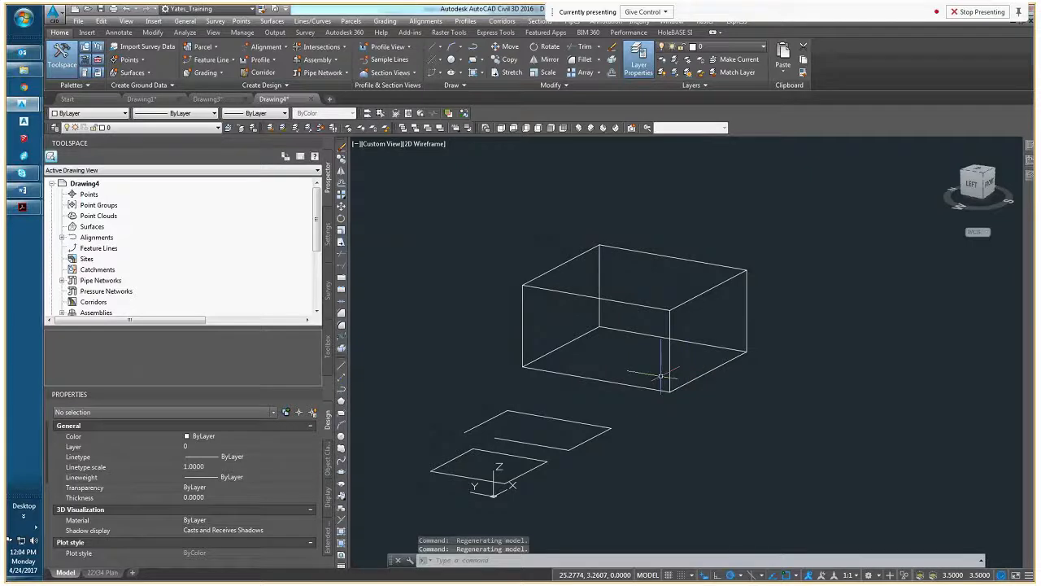
{"action": "left_click", "coordinate": [979, 173]}
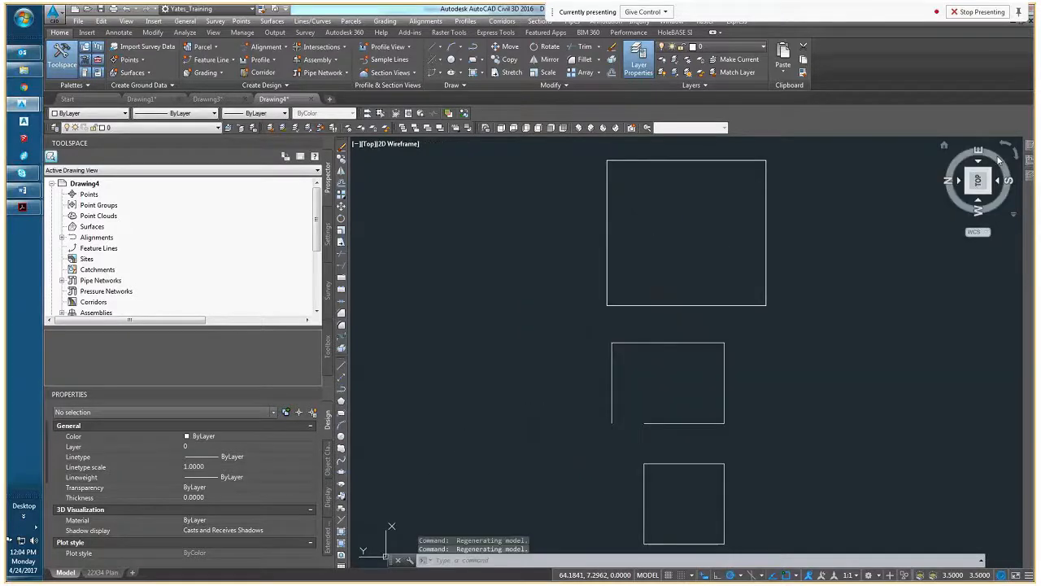
{"action": "left_click", "coordinate": [999, 159]}
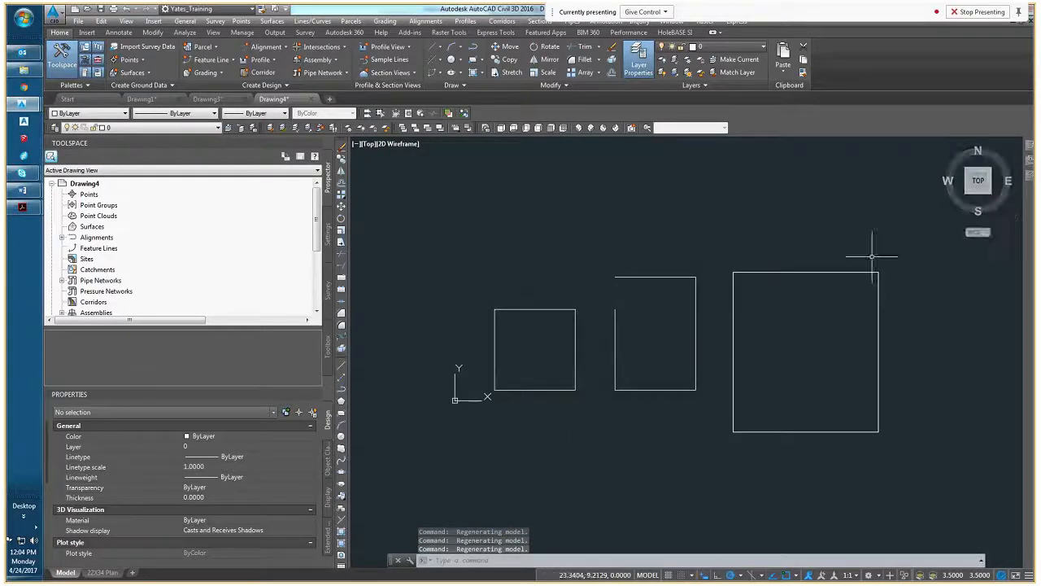
{"action": "middle_click_drag", "start_coordinate": [867, 383], "coordinate": [701, 382]}
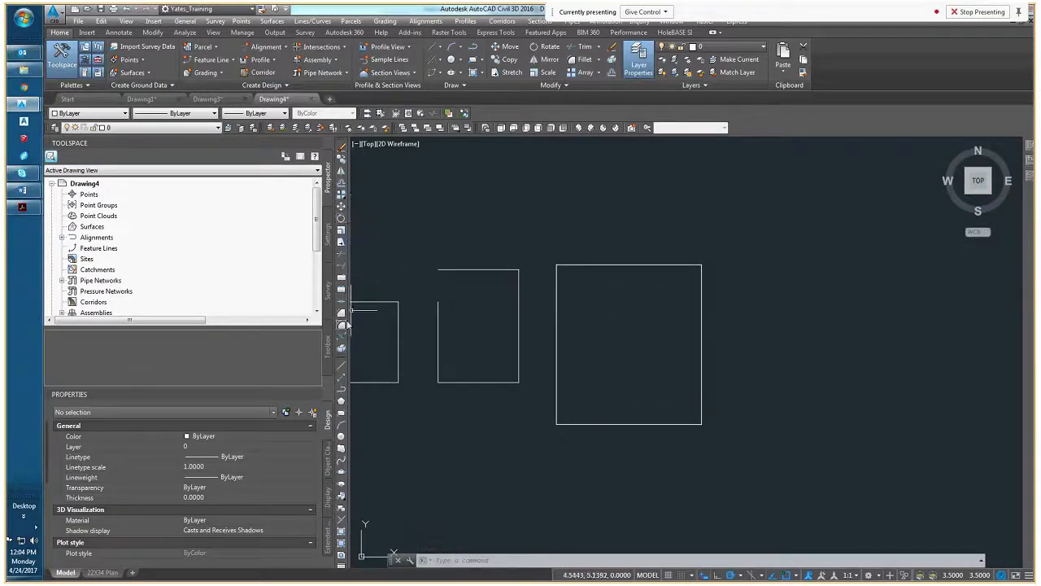
Draw a rectangle over the solid's outline in the Top view, snapping to two opposite corners
{"action": "left_click", "coordinate": [341, 412]}
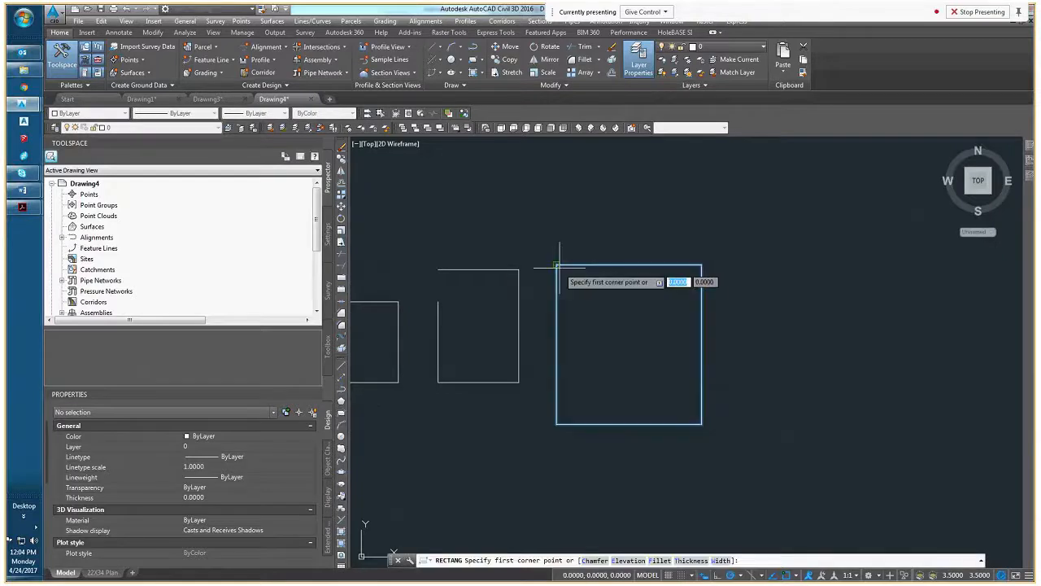
{"action": "left_click", "coordinate": [558, 265]}
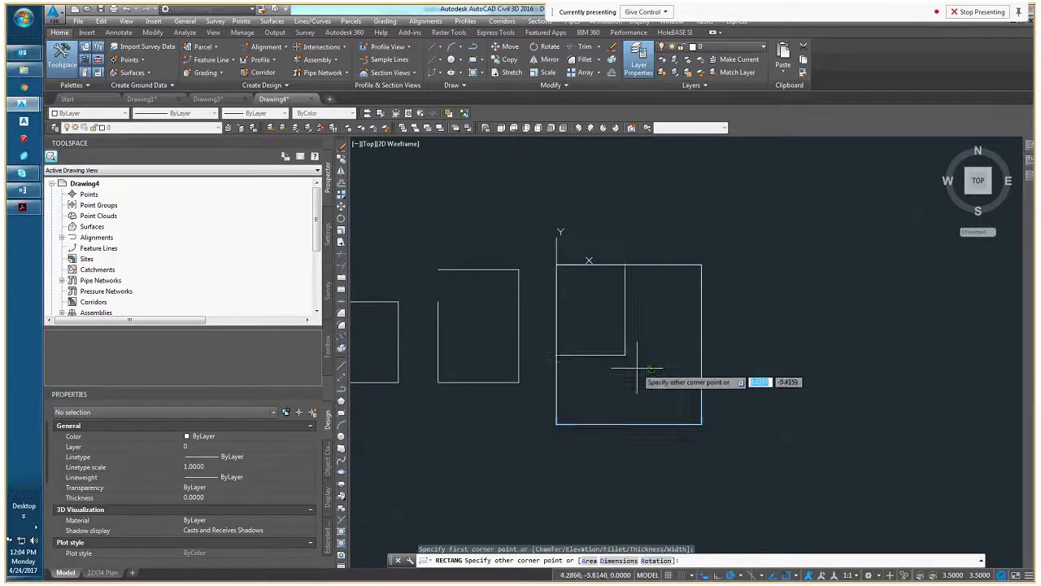
{"action": "left_click", "coordinate": [702, 424]}
Change the color of the new rectangle on the solid to Red
{"action": "left_click", "coordinate": [700, 383]}
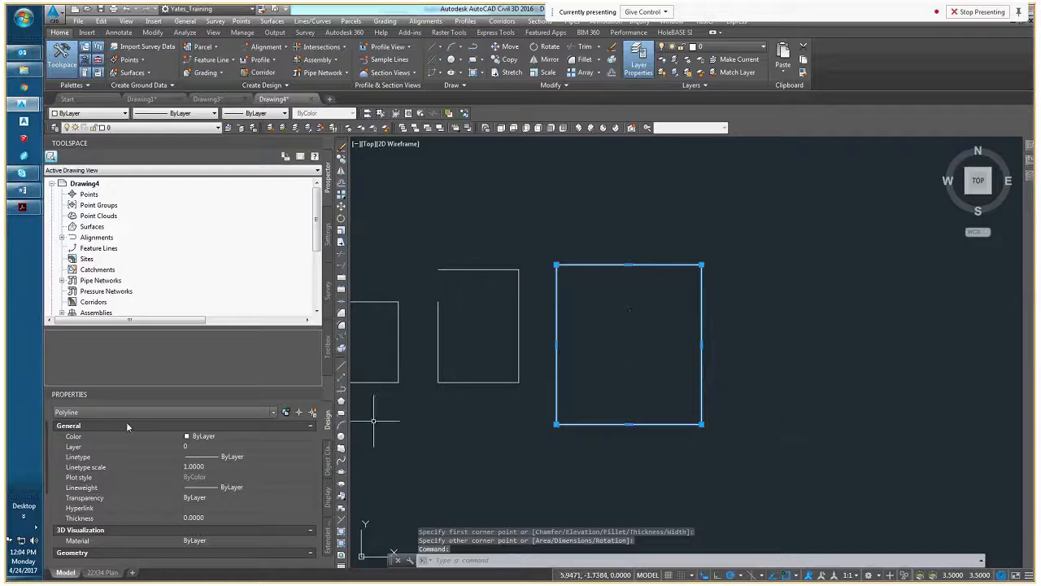
{"action": "left_click", "coordinate": [114, 129]}
{"action": "left_click", "coordinate": [101, 114]}
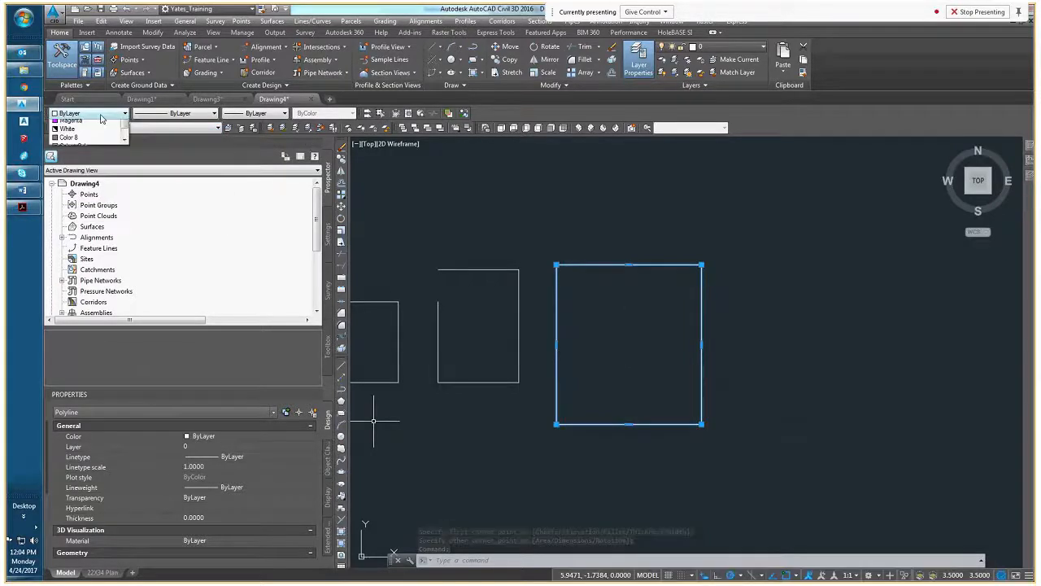
{"action": "left_click", "coordinate": [81, 139]}
{"action": "middle_click_drag", "start_coordinate": [567, 356], "coordinate": [605, 280], "text": "shift"}
{"action": "key", "text": "Escape"}
{"action": "key", "text": "Escape"}
{"action": "scroll", "coordinate": [606, 392], "scroll_direction": "up", "scroll_amount": 5}
{"action": "scroll", "coordinate": [605, 391], "scroll_direction": "down", "scroll_amount": 5}
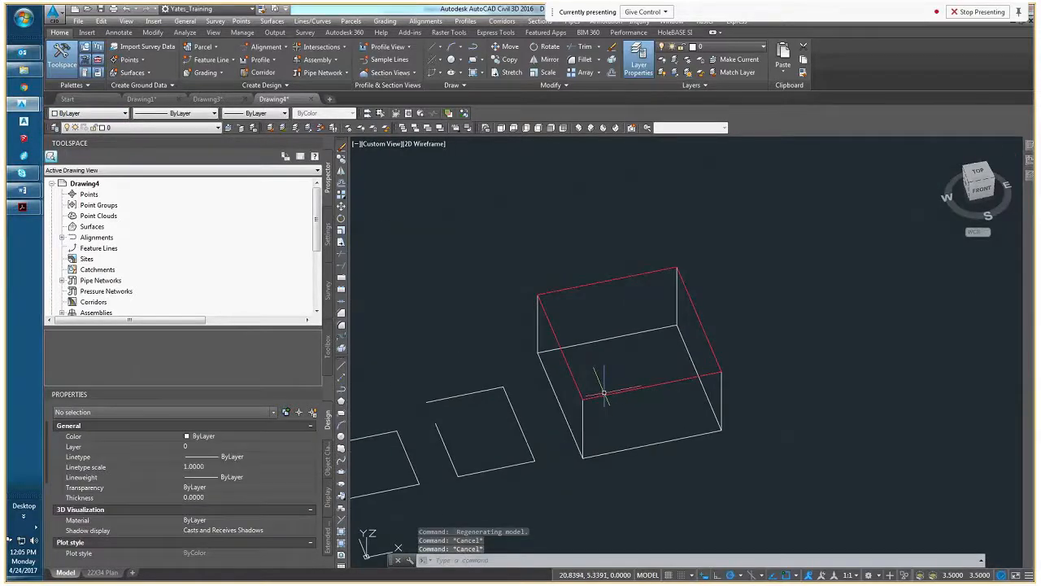
Select the red rectangle on the solid's top edges in an angled 3D view
{"action": "middle_click_drag", "start_coordinate": [605, 391], "coordinate": [627, 356], "text": "shift"}
{"action": "left_click", "coordinate": [627, 357]}
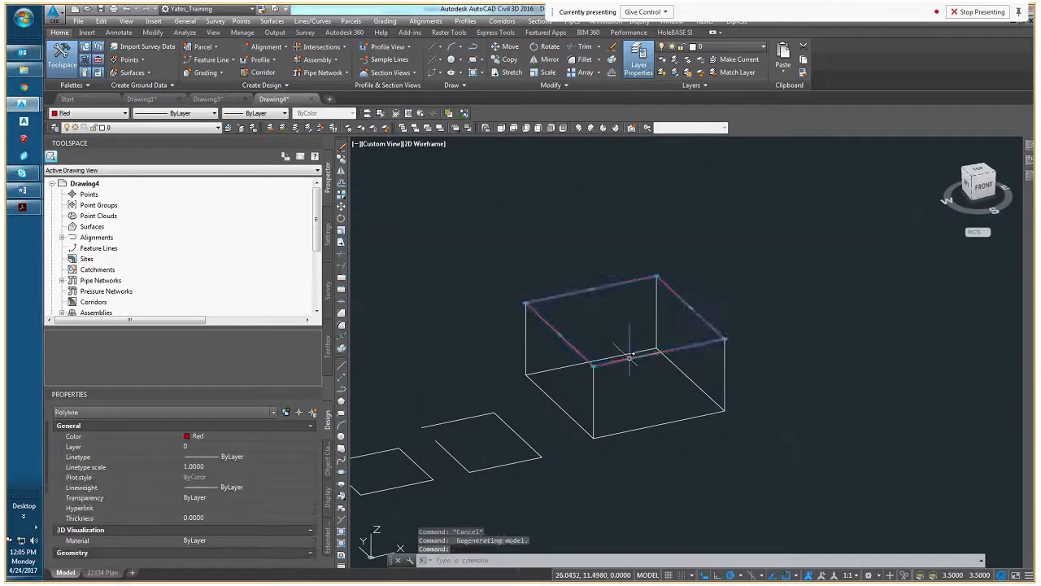
{"action": "scroll", "coordinate": [625, 351], "scroll_direction": "up", "scroll_amount": 4}
{"action": "middle_click_drag", "start_coordinate": [627, 347], "coordinate": [620, 368]}
{"action": "middle_click_drag", "start_coordinate": [558, 349], "coordinate": [544, 286]}
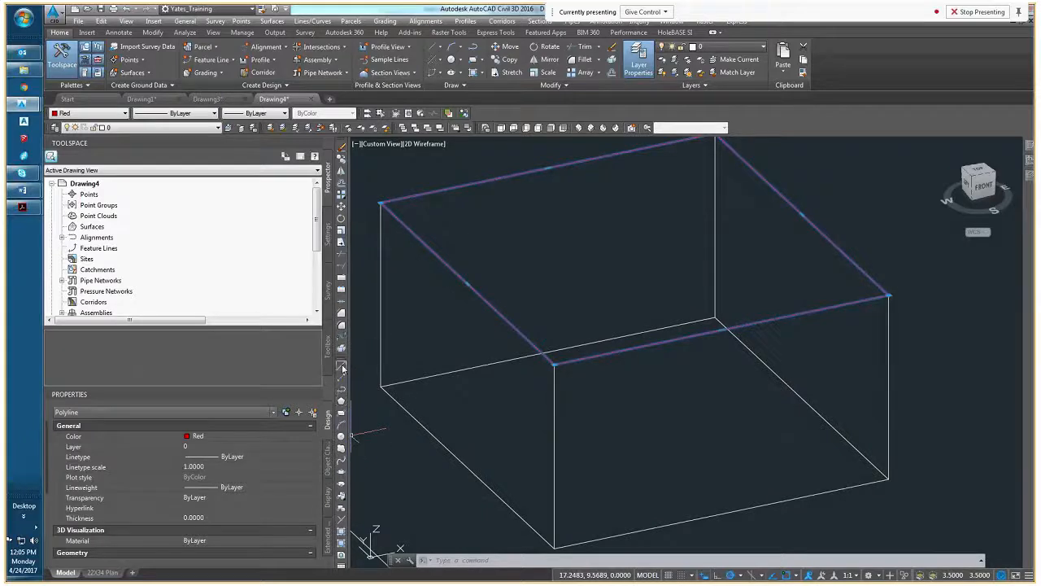
{"action": "mouse_move", "coordinate": [342, 358]}
{"action": "left_mouse_down"}
{"action": "mouse_move", "coordinate": [390, 242]}
{"action": "mouse_move", "coordinate": [431, 236]}
{"action": "left_mouse_up"}
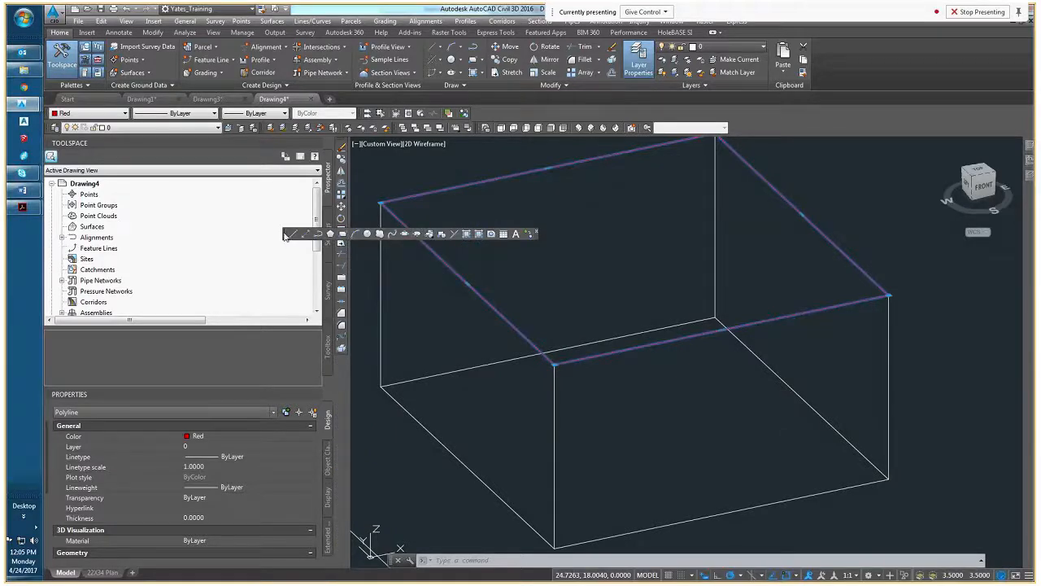
{"action": "left_click_drag", "start_coordinate": [346, 231], "coordinate": [348, 401]}
{"action": "mouse_move", "coordinate": [357, 284]}
{"action": "left_mouse_down"}
{"action": "mouse_move", "coordinate": [341, 371]}
{"action": "mouse_move", "coordinate": [343, 353]}
{"action": "left_mouse_up"}
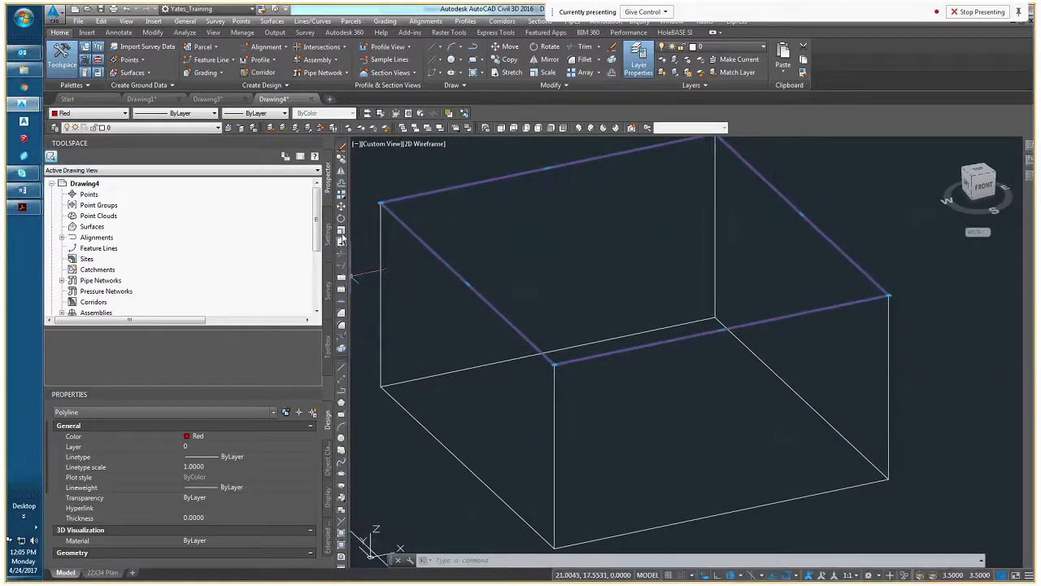
Offset the red rectangle inward by a distance of .25
{"action": "left_click", "coordinate": [341, 183]}
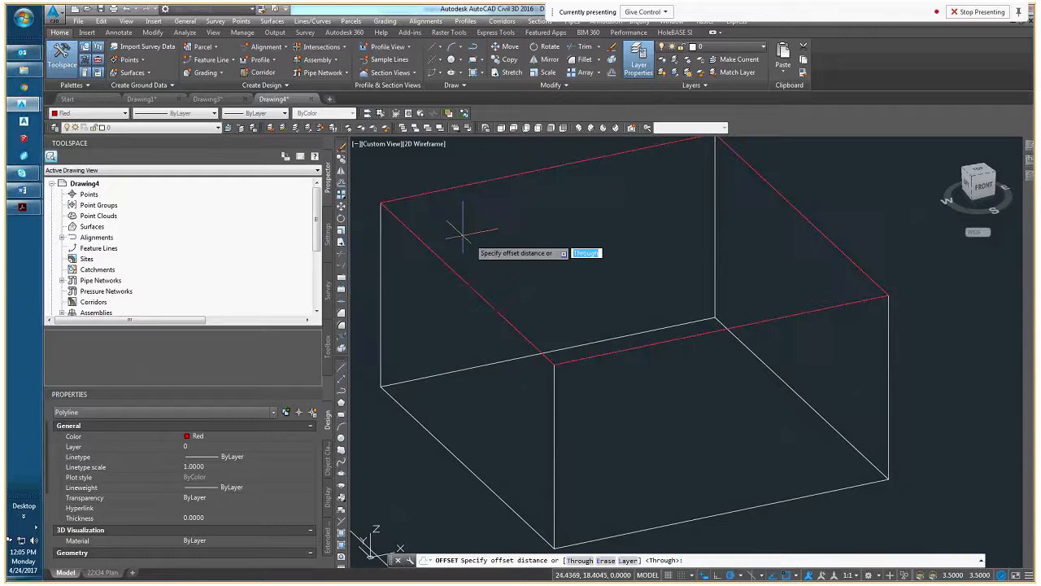
{"action": "type", "text": ".25"}
{"action": "key", "text": "Return"}
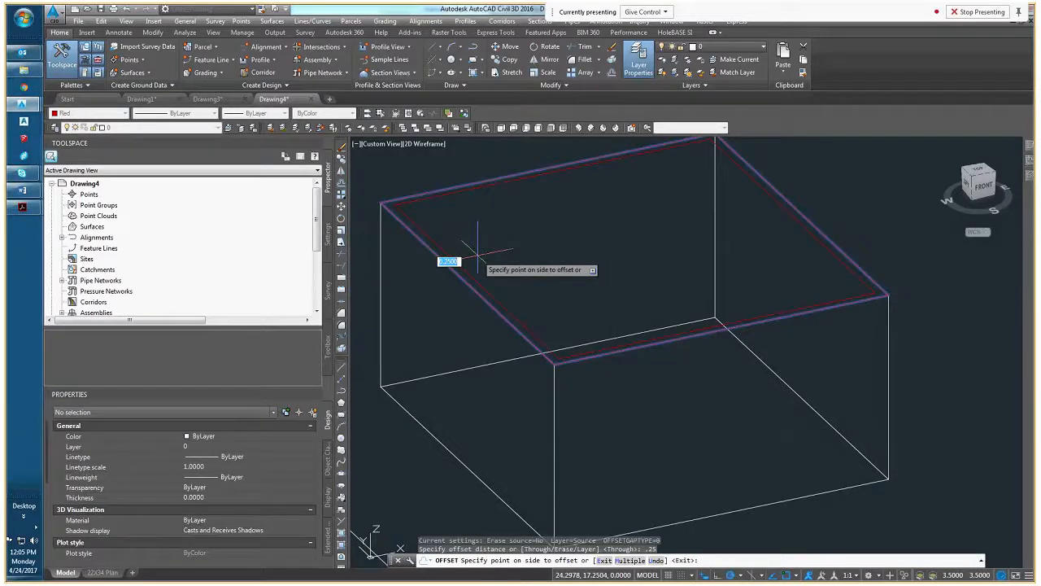
{"action": "left_click", "coordinate": [478, 253]}
{"action": "key", "text": "Escape"}
{"action": "key", "text": "Escape"}
{"action": "scroll", "coordinate": [477, 260], "scroll_direction": "up", "scroll_amount": 3}
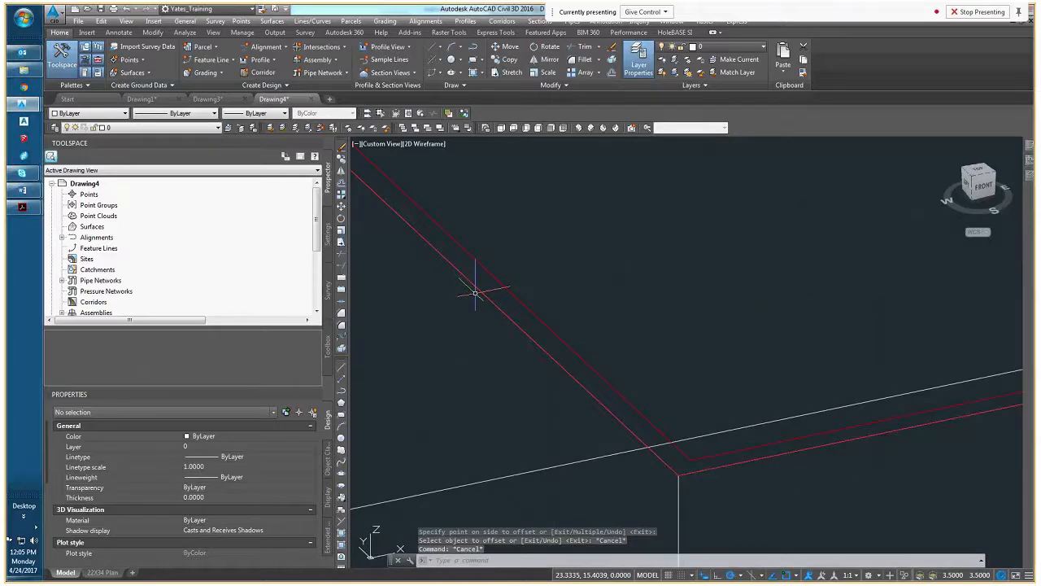
{"action": "left_click", "coordinate": [495, 274]}
{"action": "scroll", "coordinate": [493, 275], "scroll_direction": "down", "scroll_amount": 4}
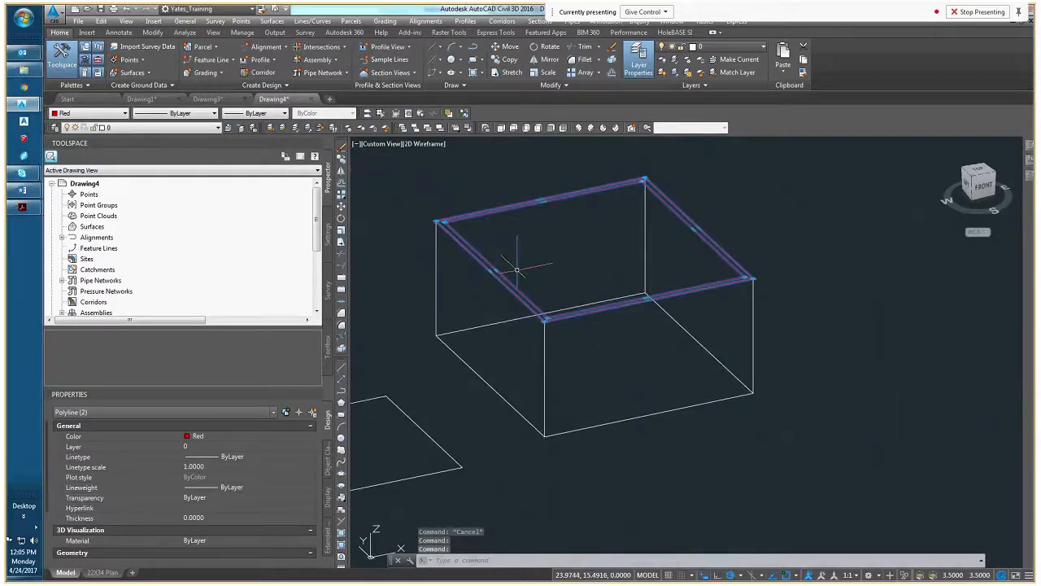
{"action": "key", "text": "Escape"}
Extrude the inner offset rectangle downward to the bottom of the outer solid
{"action": "middle_click_drag", "start_coordinate": [466, 315], "coordinate": [579, 332], "text": "shift"}
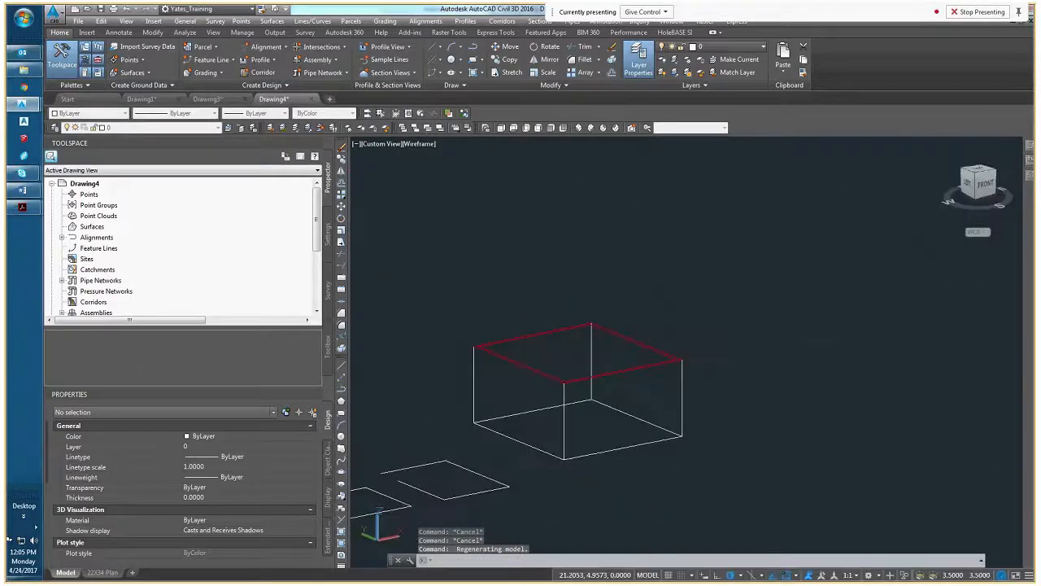
{"action": "scroll", "coordinate": [544, 365], "scroll_direction": "up", "scroll_amount": 6}
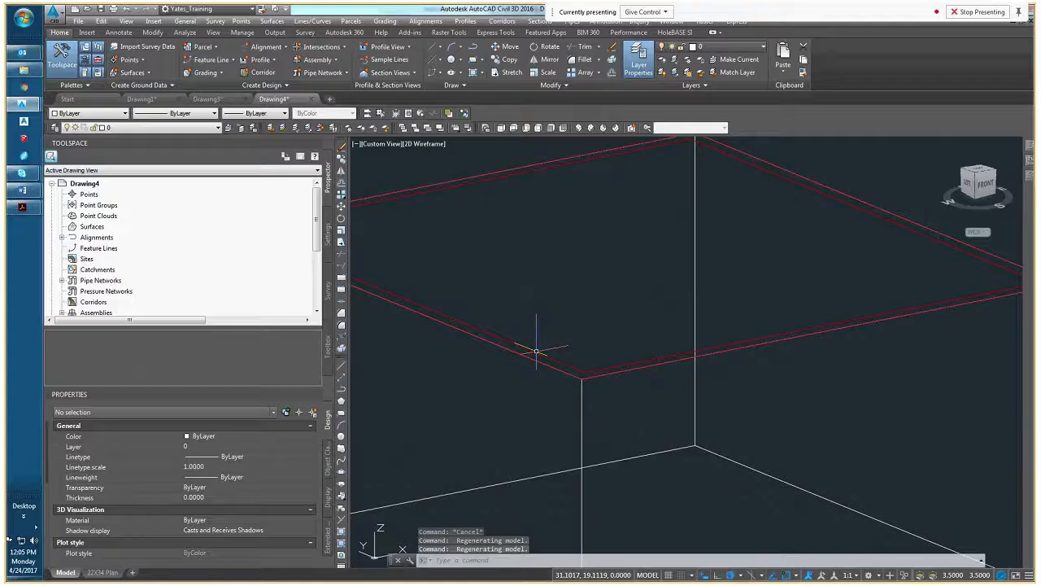
{"action": "left_click", "coordinate": [536, 351]}
{"action": "scroll", "coordinate": [521, 325], "scroll_direction": "down", "scroll_amount": 4}
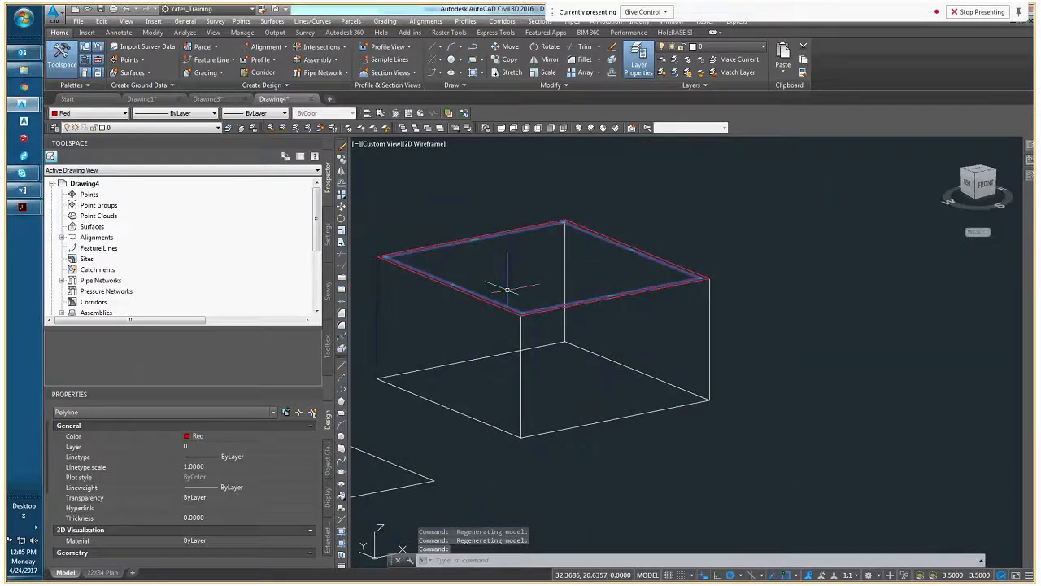
{"action": "type", "text": "EXT"}
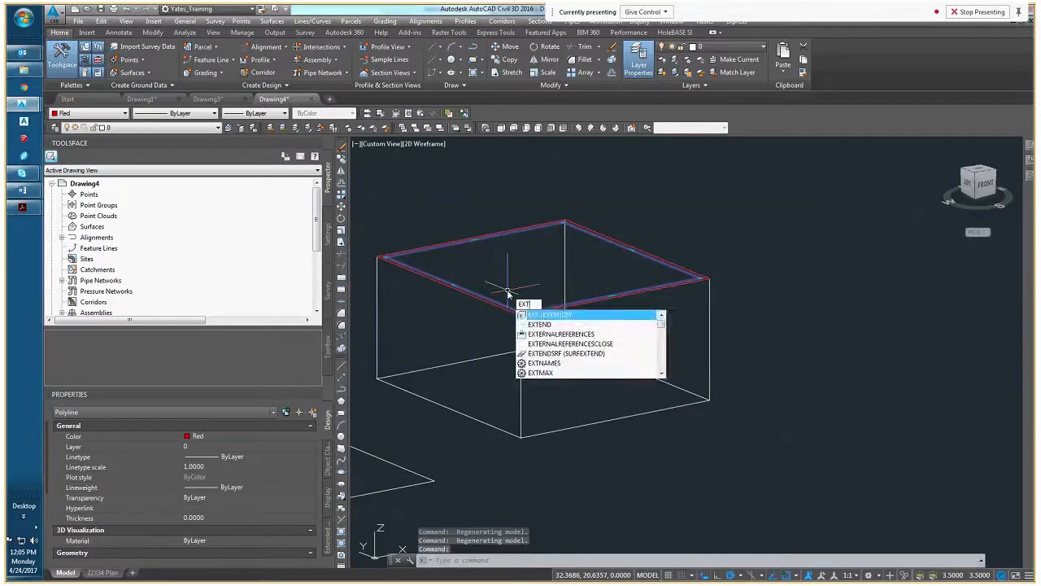
{"action": "key", "text": "Return"}
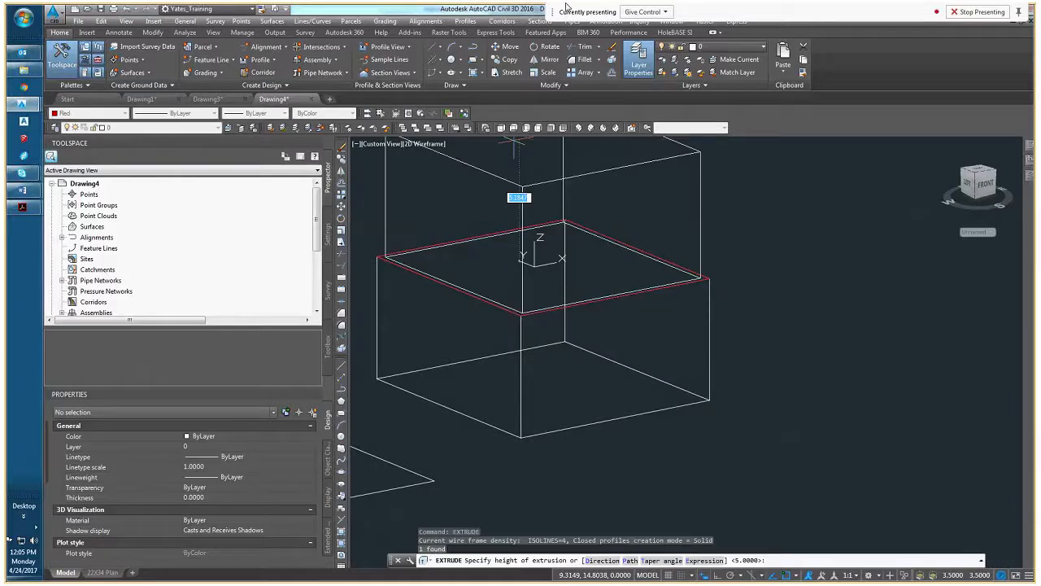
{"action": "scroll", "coordinate": [520, 411], "scroll_direction": "up", "scroll_amount": 3}
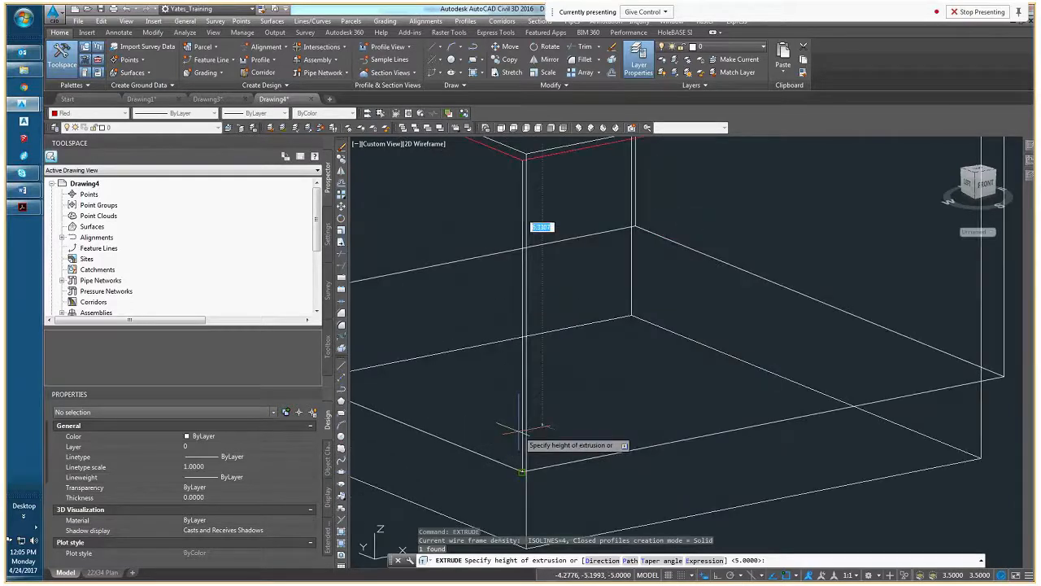
{"action": "left_click", "coordinate": [521, 473]}
{"action": "scroll", "coordinate": [521, 472], "scroll_direction": "down", "scroll_amount": 3}
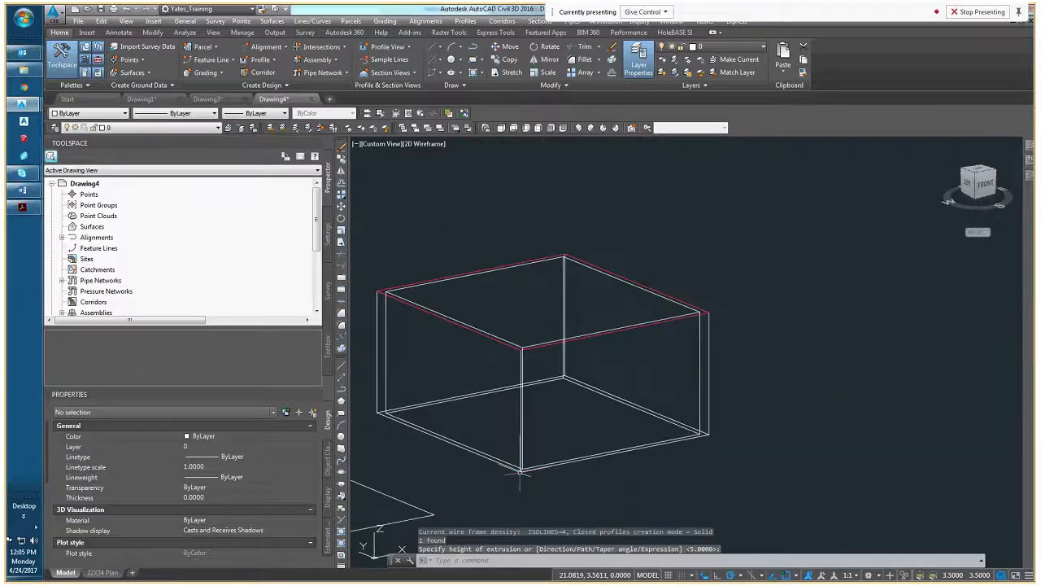
Try to stretch the bottom face of the inner solid in the Front view
{"action": "middle_click_drag", "start_coordinate": [521, 472], "coordinate": [502, 393], "text": "shift"}
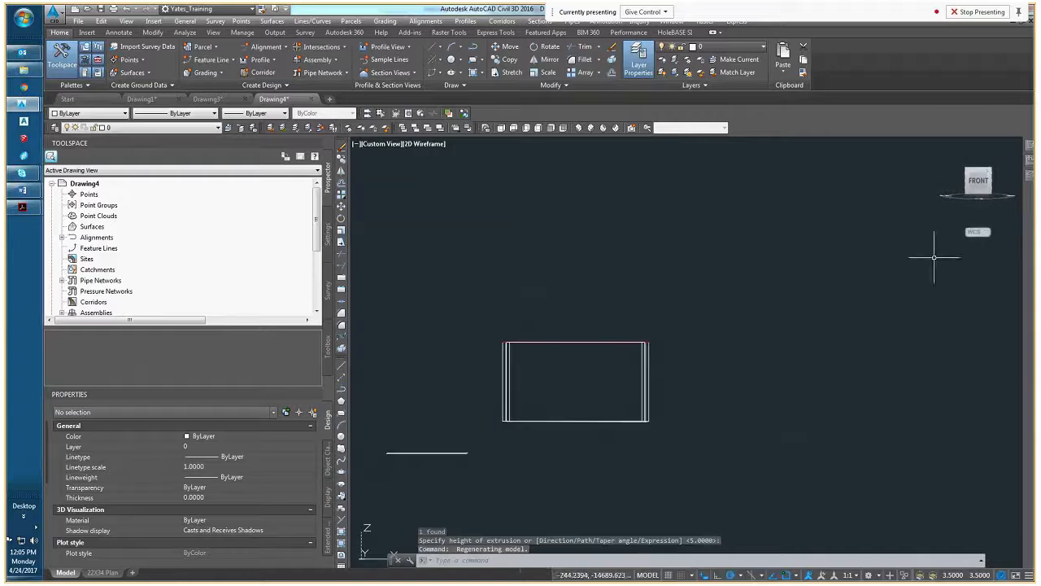
{"action": "left_click", "coordinate": [980, 181]}
{"action": "scroll", "coordinate": [817, 350], "scroll_direction": "up", "scroll_amount": 3}
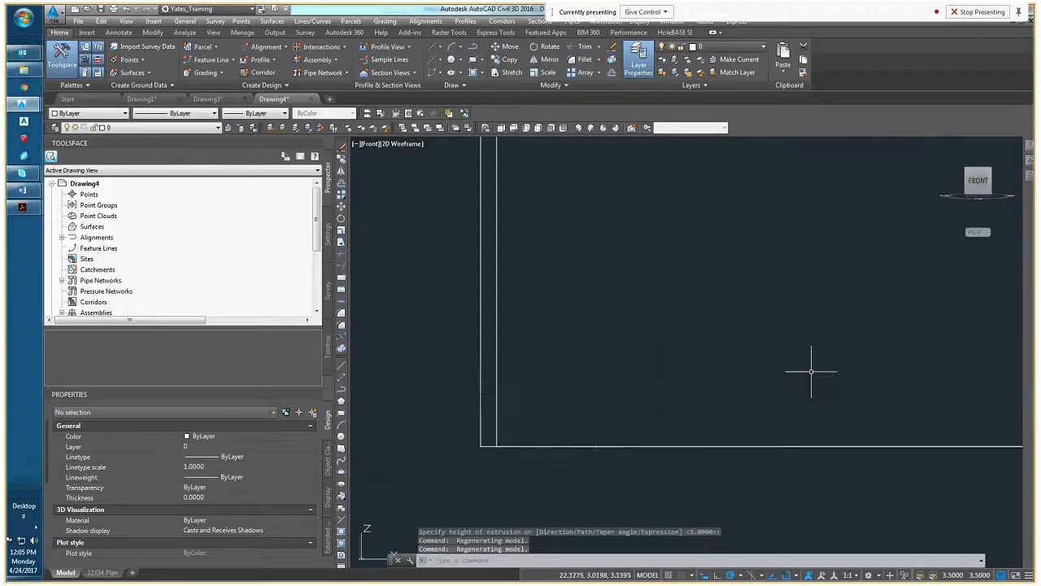
{"action": "scroll", "coordinate": [597, 425], "scroll_direction": "down", "scroll_amount": 1}
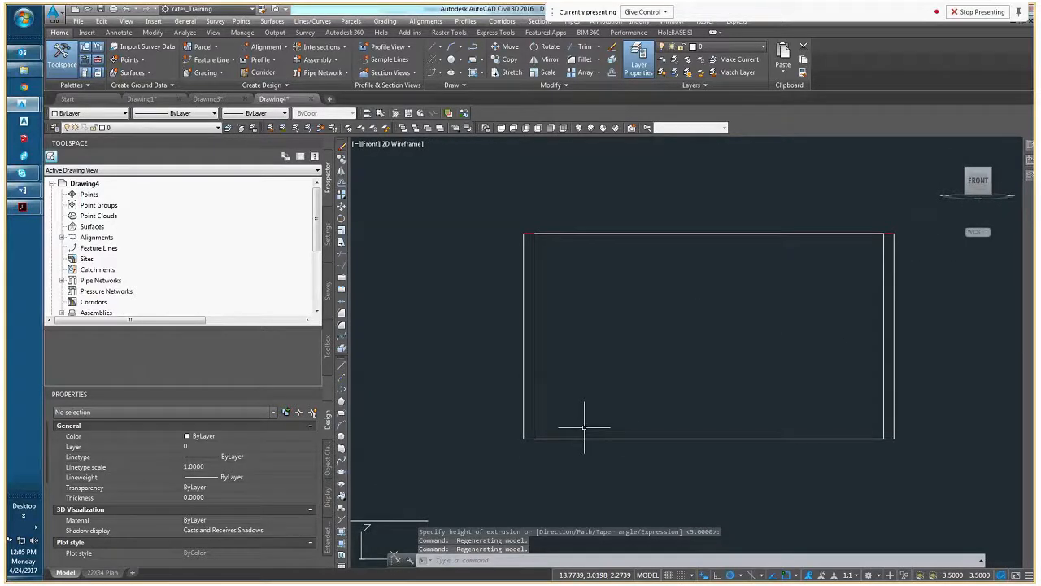
{"action": "left_click", "coordinate": [576, 438]}
{"action": "middle_click_drag", "start_coordinate": [560, 424], "coordinate": [433, 453]}
{"action": "scroll", "coordinate": [577, 469], "scroll_direction": "up", "scroll_amount": 2}
{"action": "left_click", "coordinate": [576, 467]}
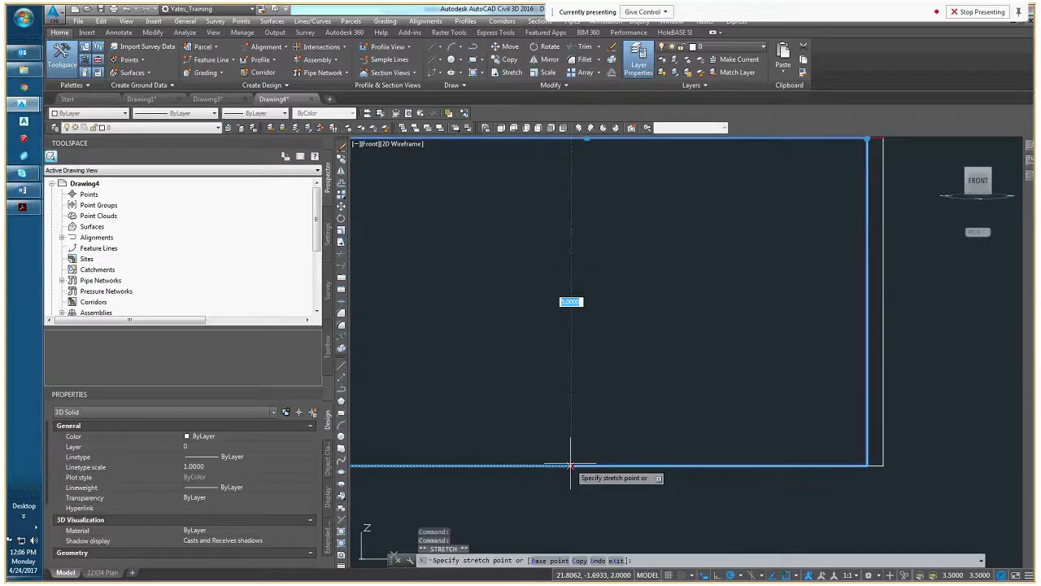
{"action": "key", "text": "Escape"}
Stretch the inner solid's bottom face up slightly above the outer solid's bottom in an angled 3D view
{"action": "scroll", "coordinate": [573, 430], "scroll_direction": "down", "scroll_amount": 6}
{"action": "middle_click_drag", "start_coordinate": [530, 430], "coordinate": [567, 438], "text": "shift"}
{"action": "scroll", "coordinate": [565, 438], "scroll_direction": "up", "scroll_amount": 4}
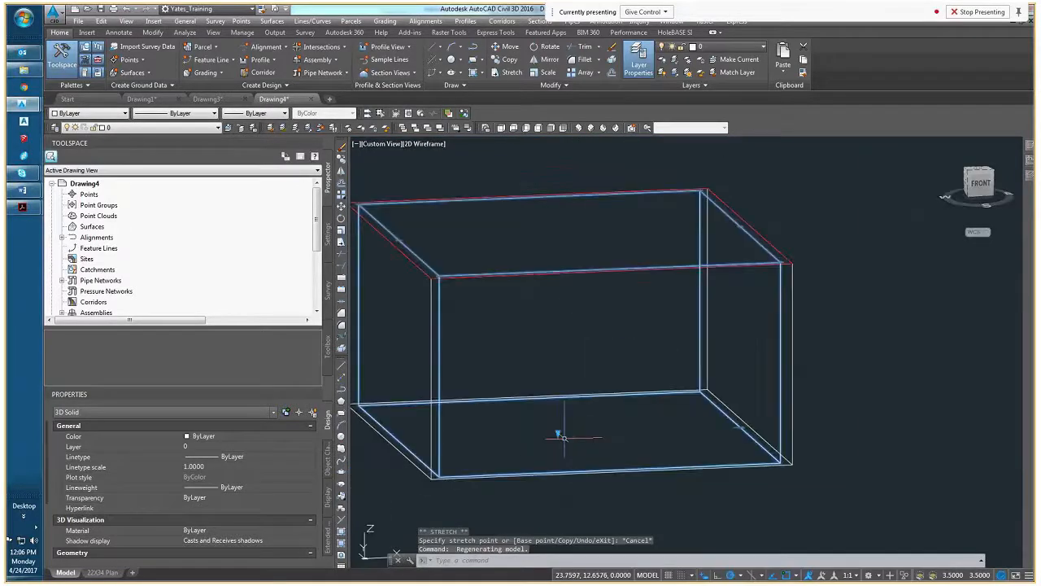
{"action": "key", "text": "Escape"}
{"action": "key", "text": "Escape"}
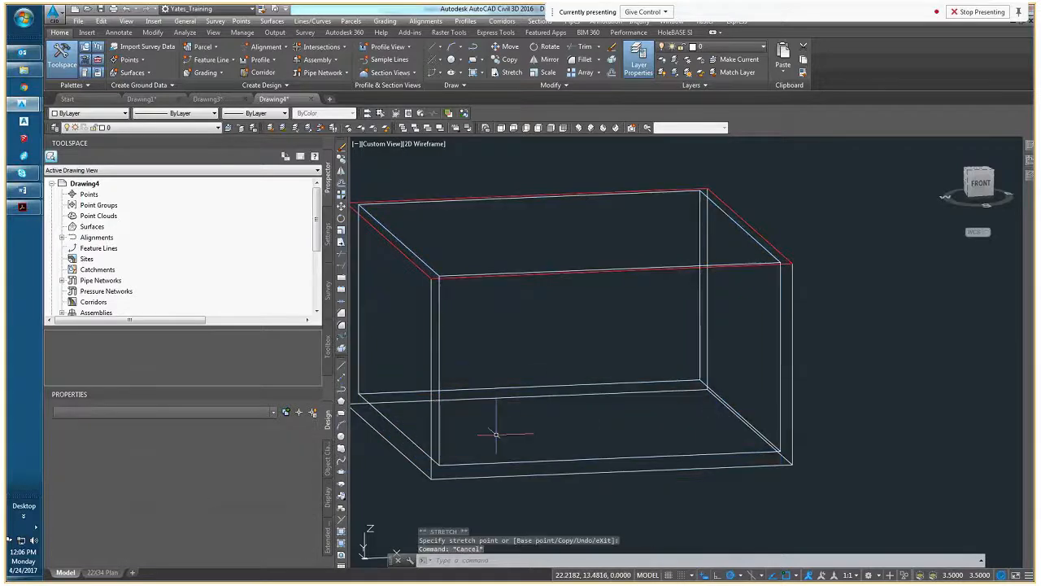
Examine how the inner solid sits inside the outer solid, comparing their top edges, walls and bottoms up close
{"action": "scroll", "coordinate": [561, 423], "scroll_direction": "down", "scroll_amount": 3}
{"action": "middle_click_drag", "start_coordinate": [561, 422], "coordinate": [525, 399], "text": "shift"}
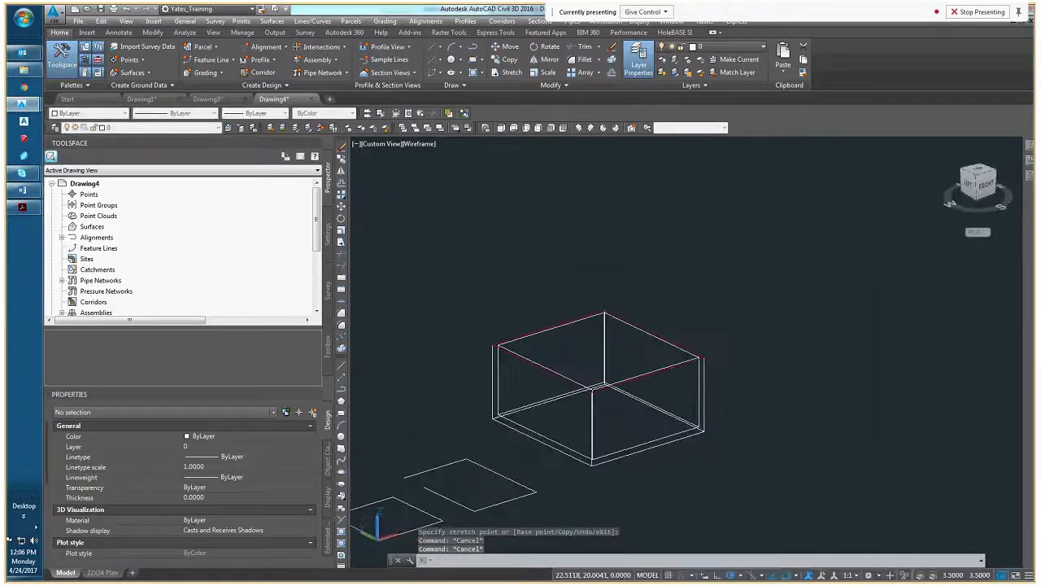
{"action": "scroll", "coordinate": [524, 399], "scroll_direction": "up", "scroll_amount": 6}
{"action": "scroll", "coordinate": [511, 397], "scroll_direction": "down", "scroll_amount": 5}
{"action": "key", "text": "Escape"}
{"action": "key", "text": "Escape"}
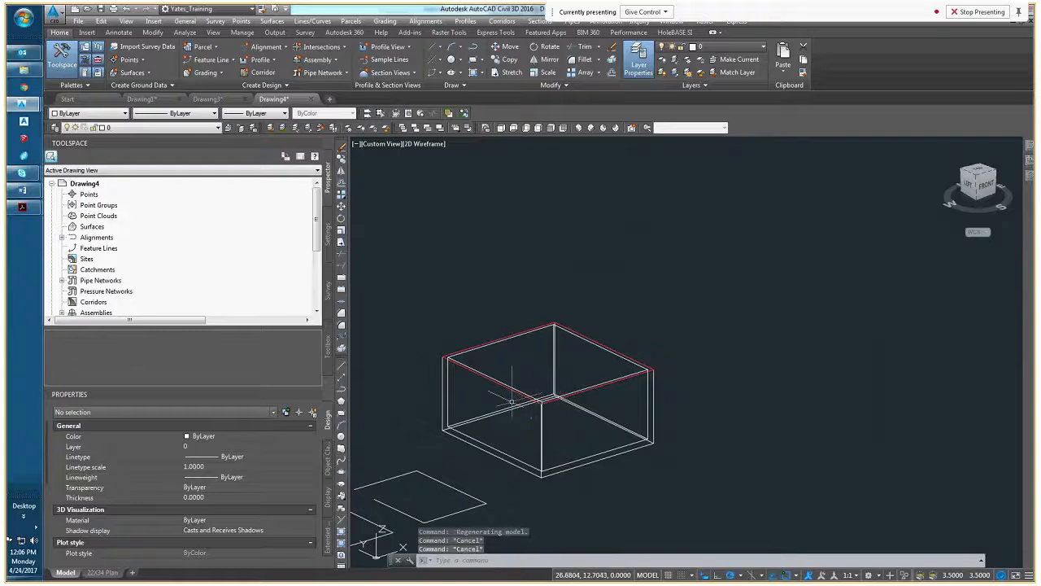
{"action": "middle_click_drag", "start_coordinate": [511, 401], "coordinate": [567, 441]}
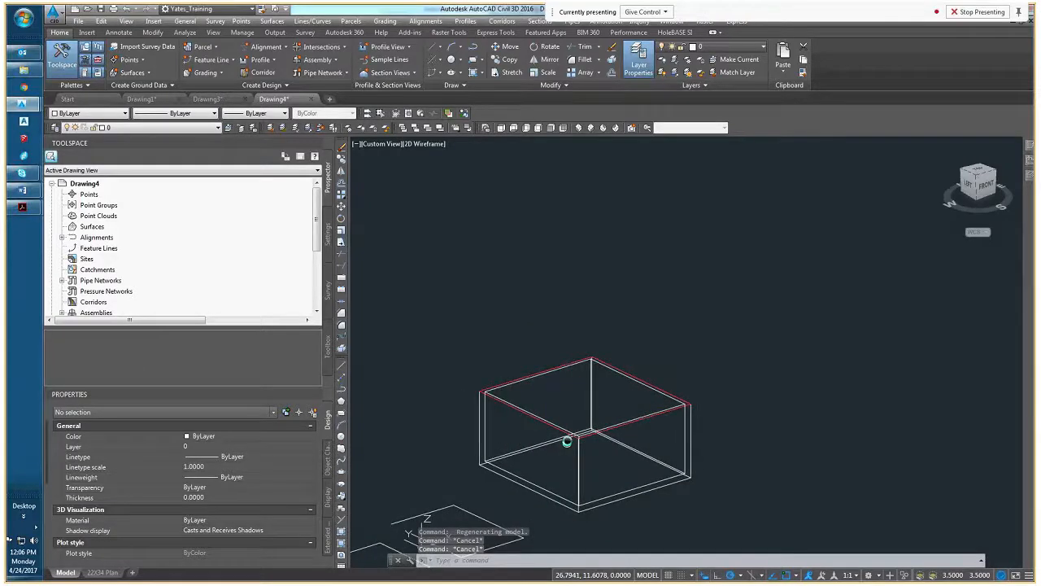
{"action": "scroll", "coordinate": [532, 431], "scroll_direction": "up", "scroll_amount": 4}
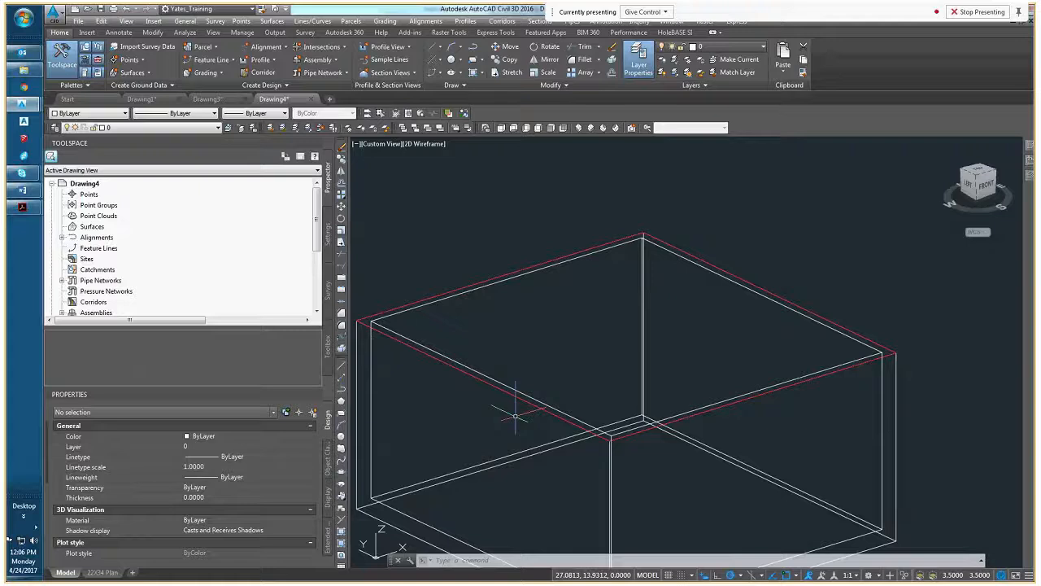
{"action": "scroll", "coordinate": [525, 419], "scroll_direction": "down", "scroll_amount": 4}
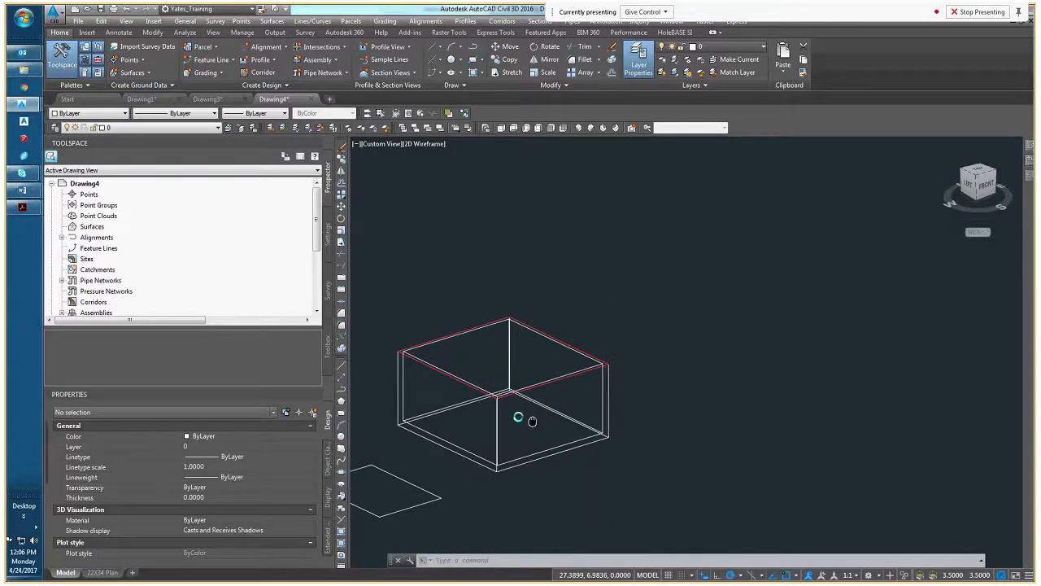
{"action": "scroll", "coordinate": [525, 418], "scroll_direction": "up", "scroll_amount": 4}
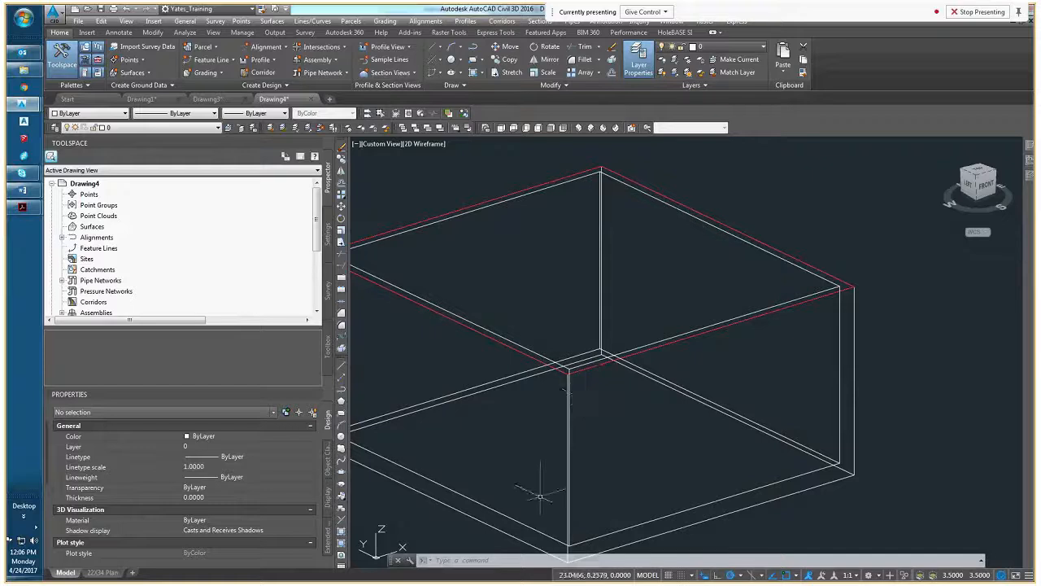
{"action": "left_click", "coordinate": [500, 530]}
{"action": "key", "text": "Escape"}
{"action": "key", "text": "Escape"}
{"action": "scroll", "coordinate": [552, 360], "scroll_direction": "up", "scroll_amount": 4}
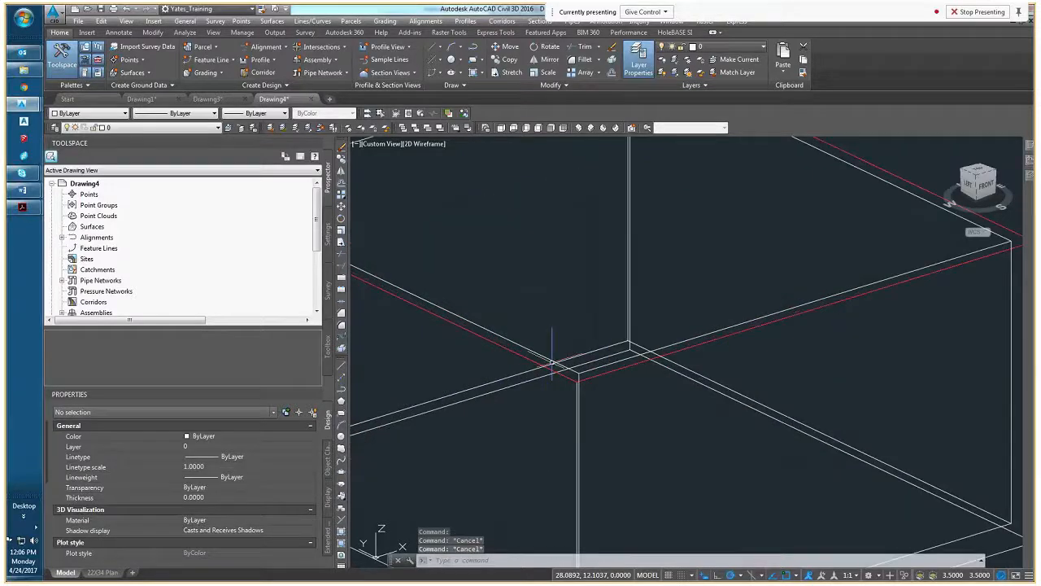
{"action": "scroll", "coordinate": [537, 360], "scroll_direction": "down", "scroll_amount": 4}
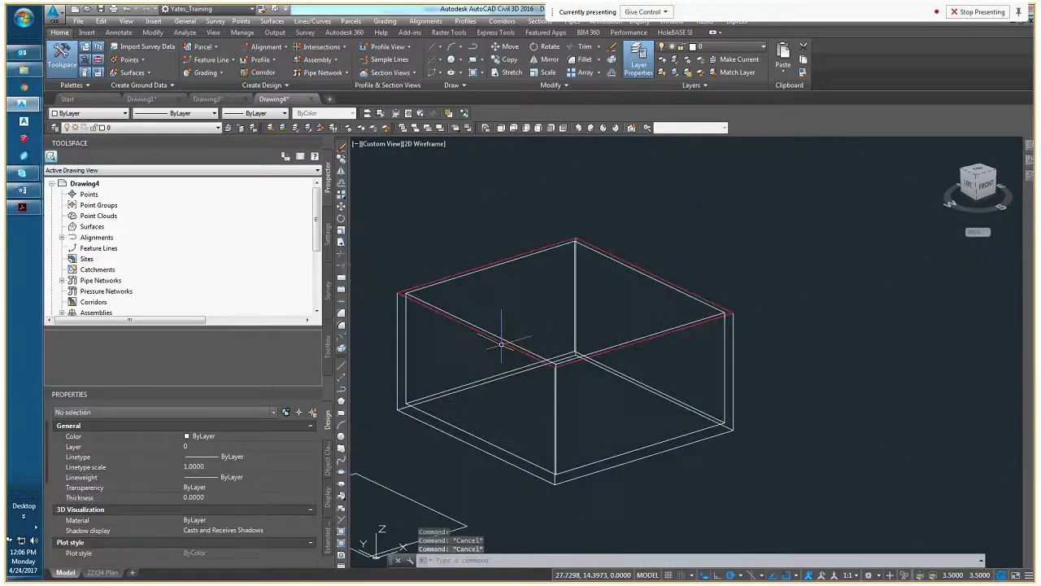
{"action": "middle_click_drag", "start_coordinate": [513, 301], "coordinate": [570, 326]}
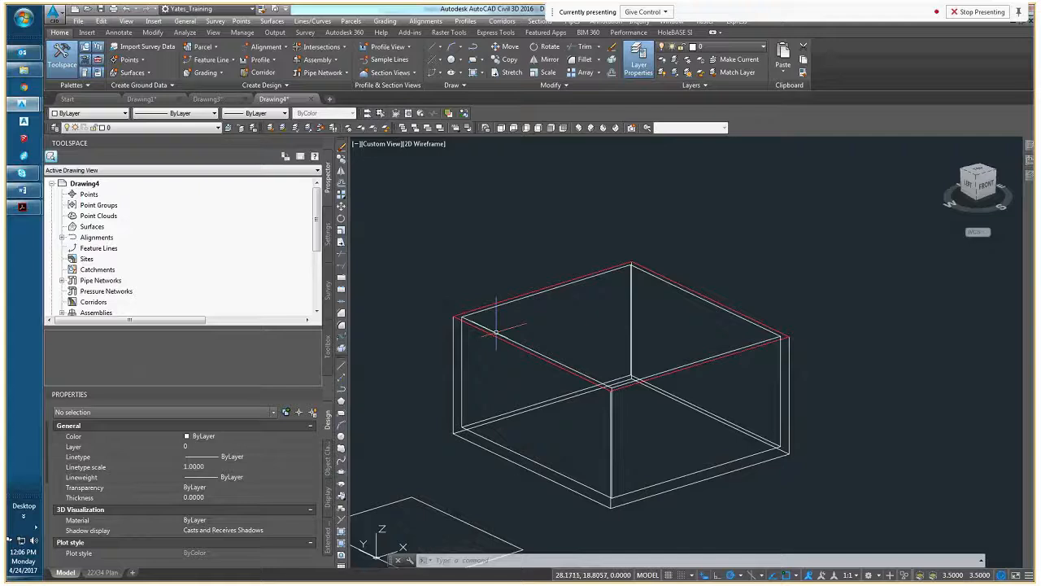
Preview the nested solids in the Conceptual visual style and return the view to 2D Wireframe
{"action": "mouse_move", "coordinate": [495, 332]}
{"action": "left_click", "coordinate": [417, 144]}
{"action": "left_click", "coordinate": [443, 180]}
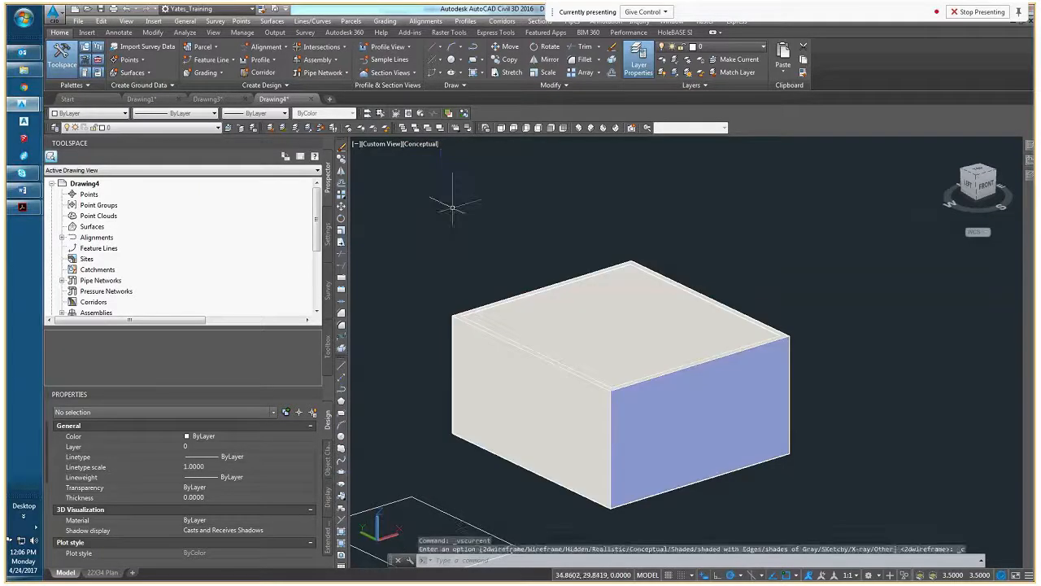
{"action": "scroll", "coordinate": [452, 208], "scroll_direction": "up", "scroll_amount": 3}
{"action": "scroll", "coordinate": [540, 348], "scroll_direction": "down", "scroll_amount": 5}
{"action": "scroll", "coordinate": [608, 400], "scroll_direction": "up", "scroll_amount": 2}
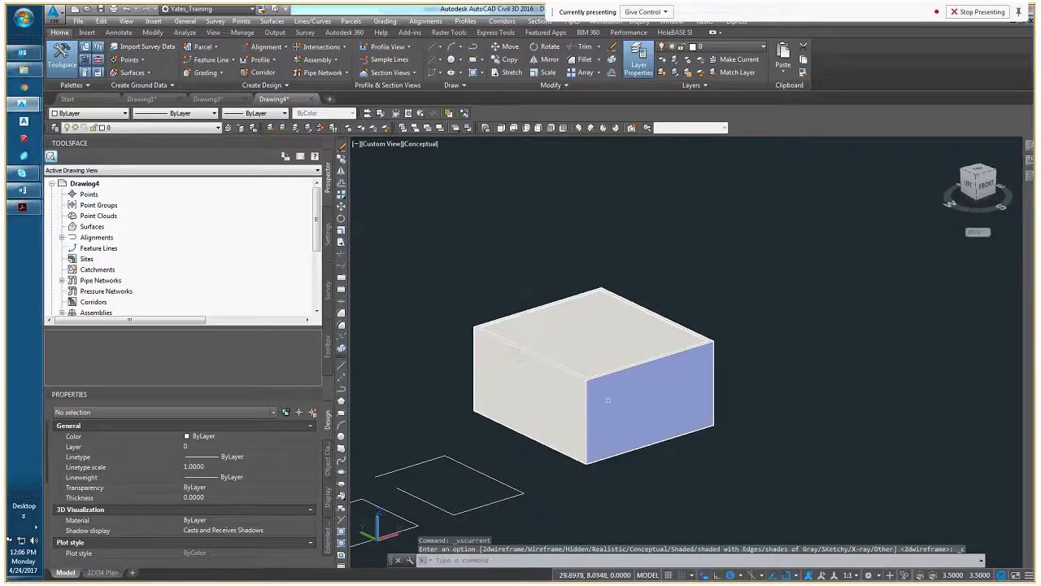
{"action": "left_click", "coordinate": [418, 144]}
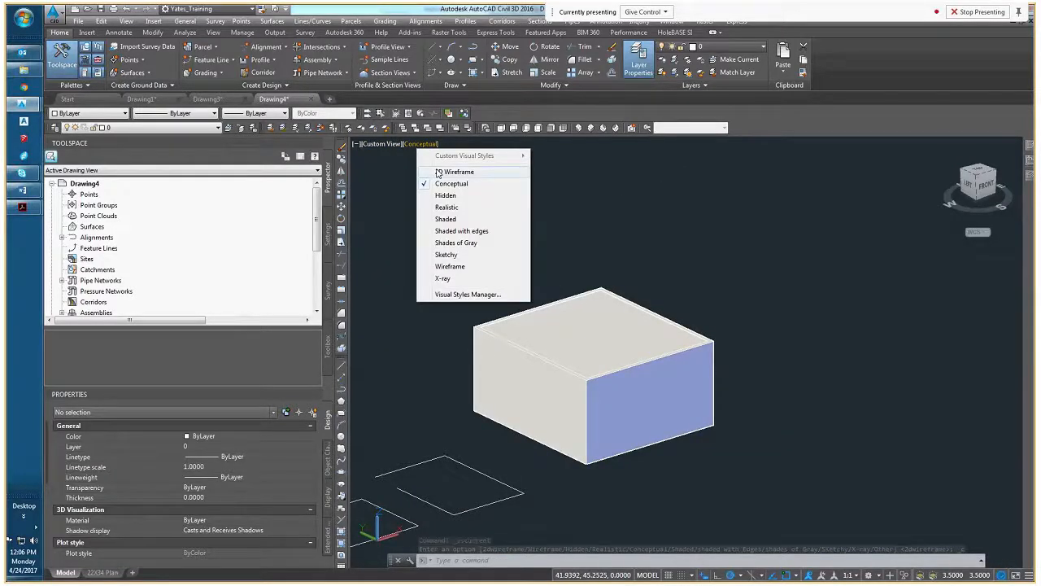
{"action": "left_click", "coordinate": [439, 172]}
{"action": "key", "text": "Escape"}
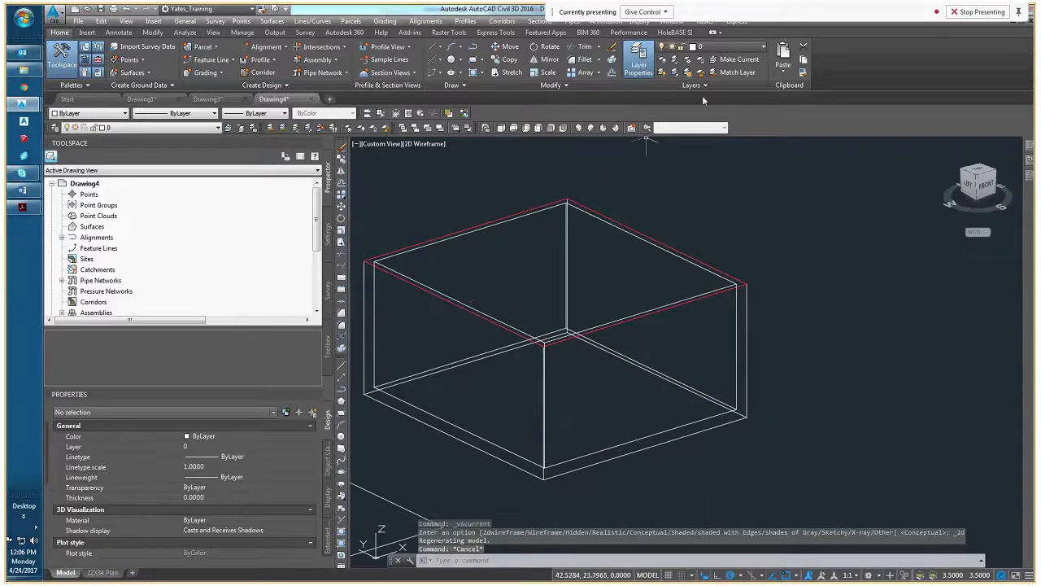
Display the Solid Editing toolbar and dock it beside the existing toolbars above the drawing
{"action": "right_click", "coordinate": [740, 120]}
{"action": "mouse_move", "coordinate": [777, 125]}
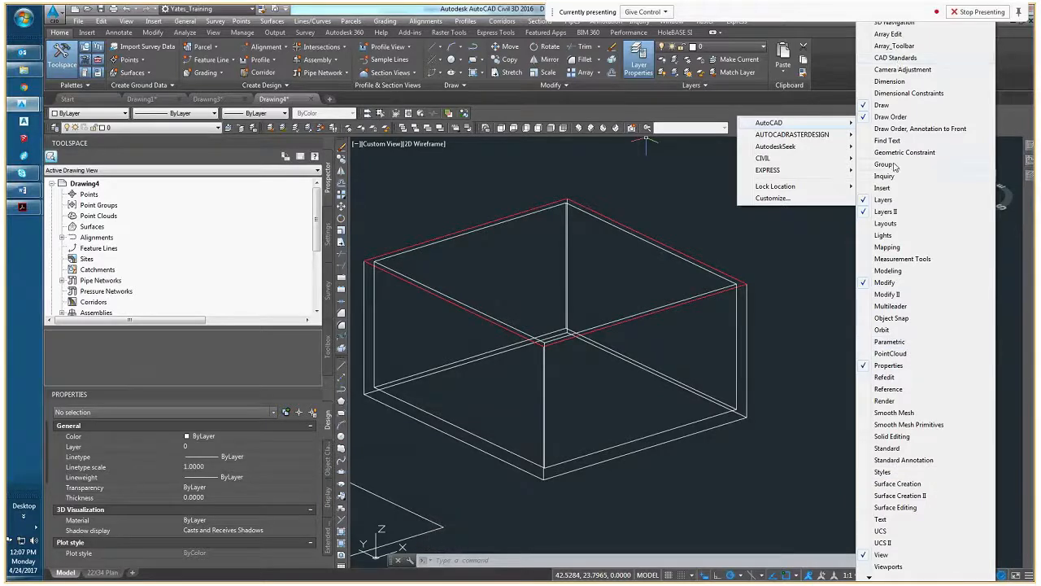
{"action": "left_click", "coordinate": [910, 448]}
{"action": "left_click_drag", "start_coordinate": [64, 141], "coordinate": [456, 118]}
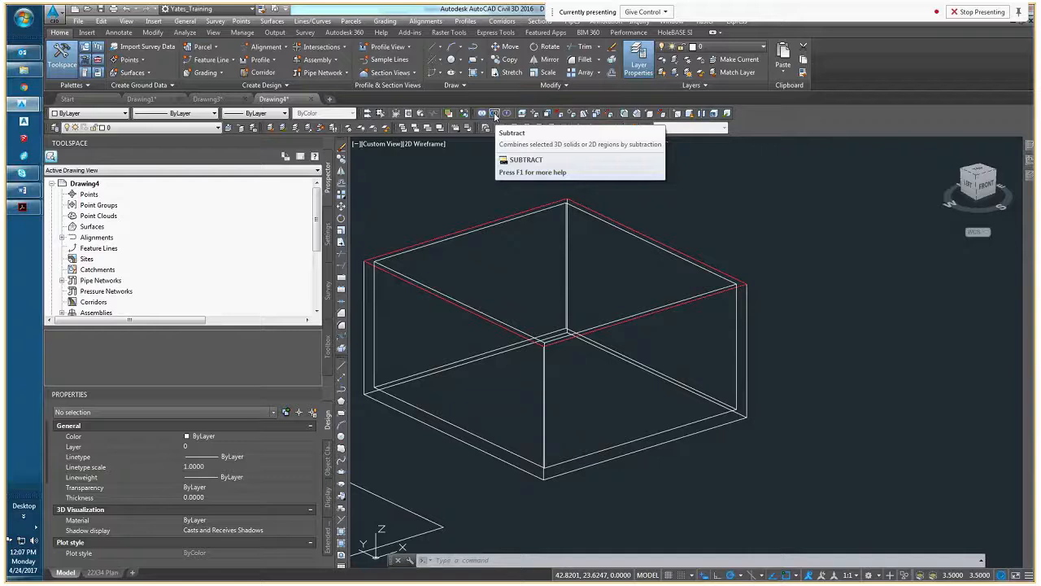
{"action": "key", "text": "Escape"}
{"action": "key", "text": "Escape"}
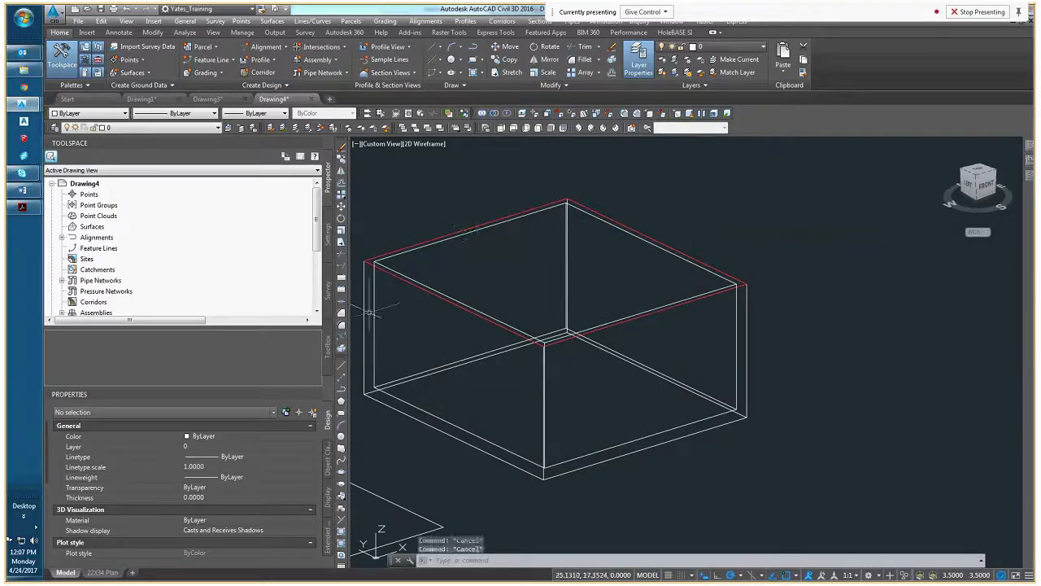
Try to subtract the inner solid from the outer solid with the Subtract command
{"action": "key", "text": "Escape"}
{"action": "middle_click_drag", "start_coordinate": [373, 310], "coordinate": [436, 293]}
{"action": "left_click", "coordinate": [436, 293]}
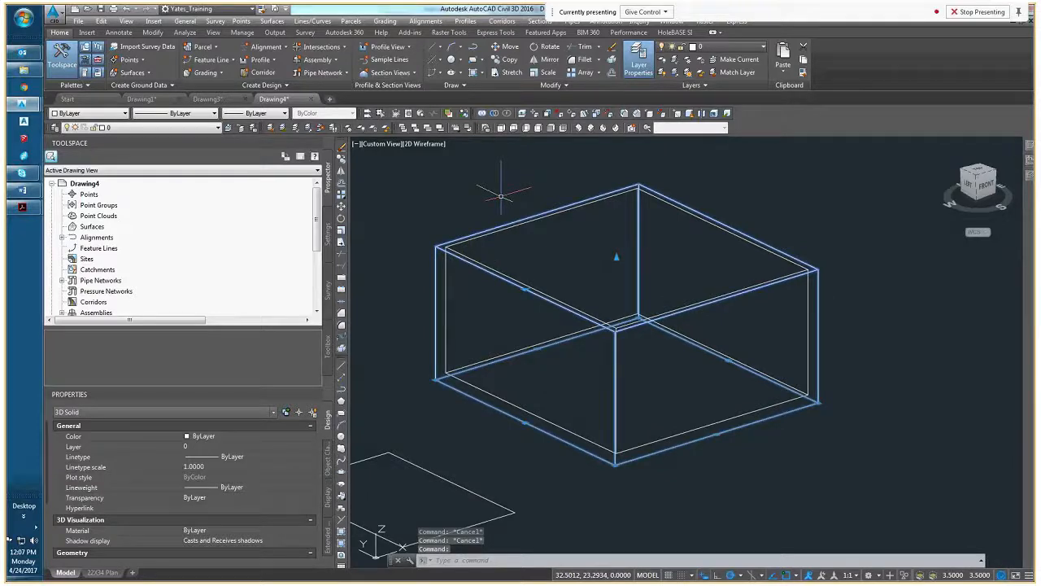
{"action": "left_click", "coordinate": [493, 113]}
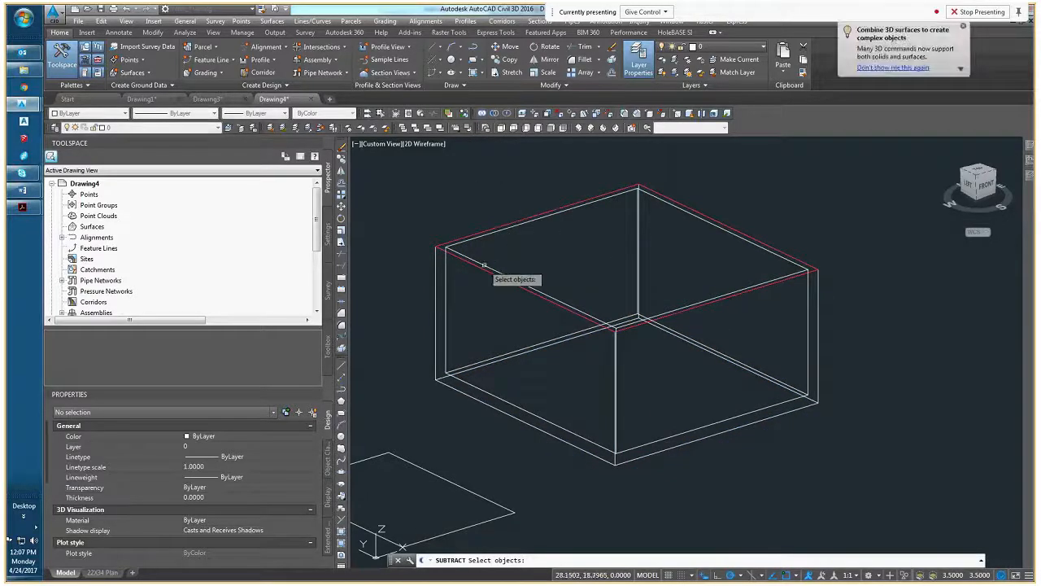
{"action": "left_click", "coordinate": [486, 265]}
{"action": "key", "text": "Return"}
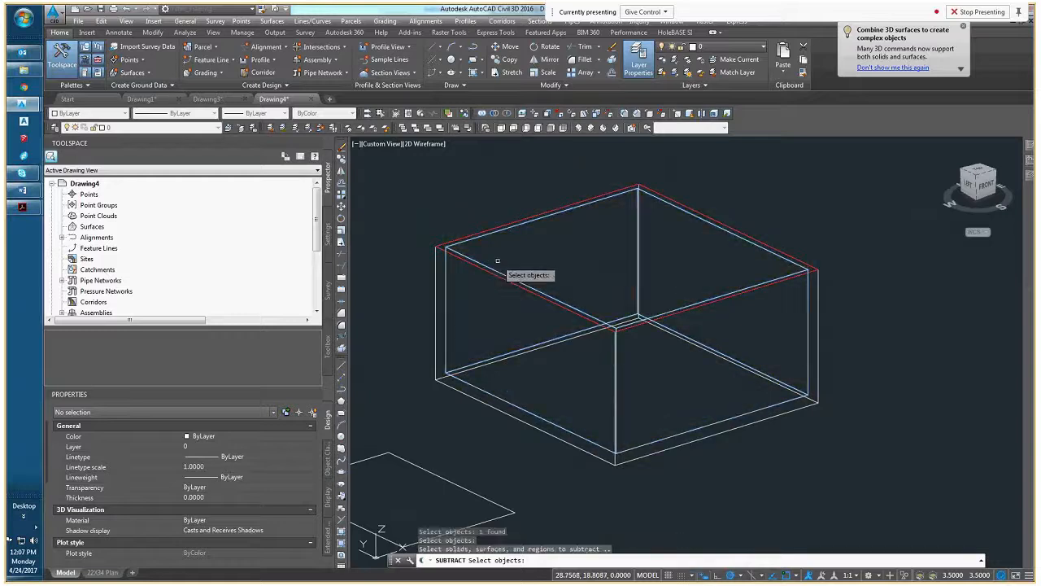
{"action": "key", "text": "Return"}
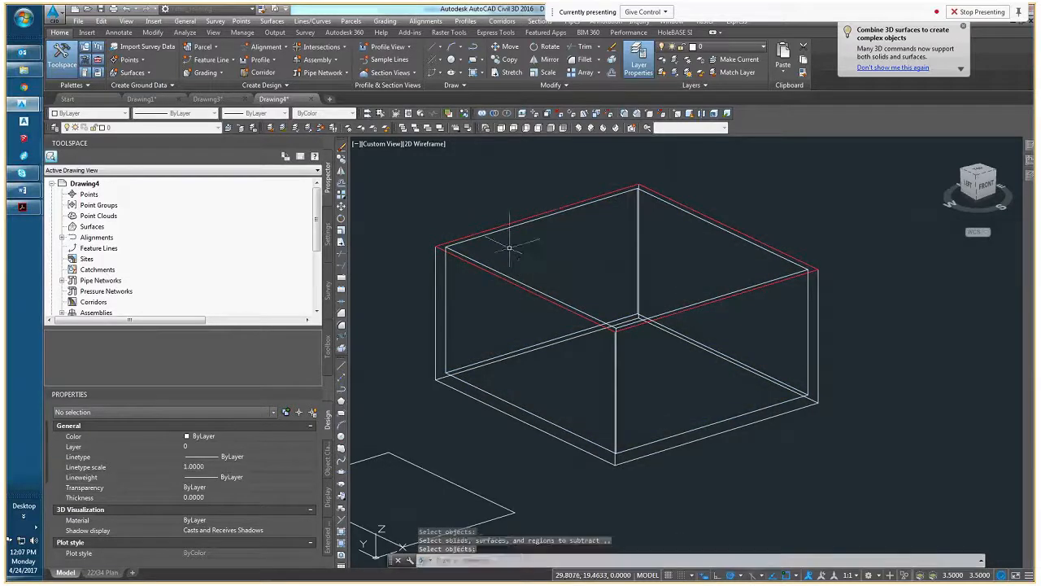
{"action": "key", "text": "Escape"}
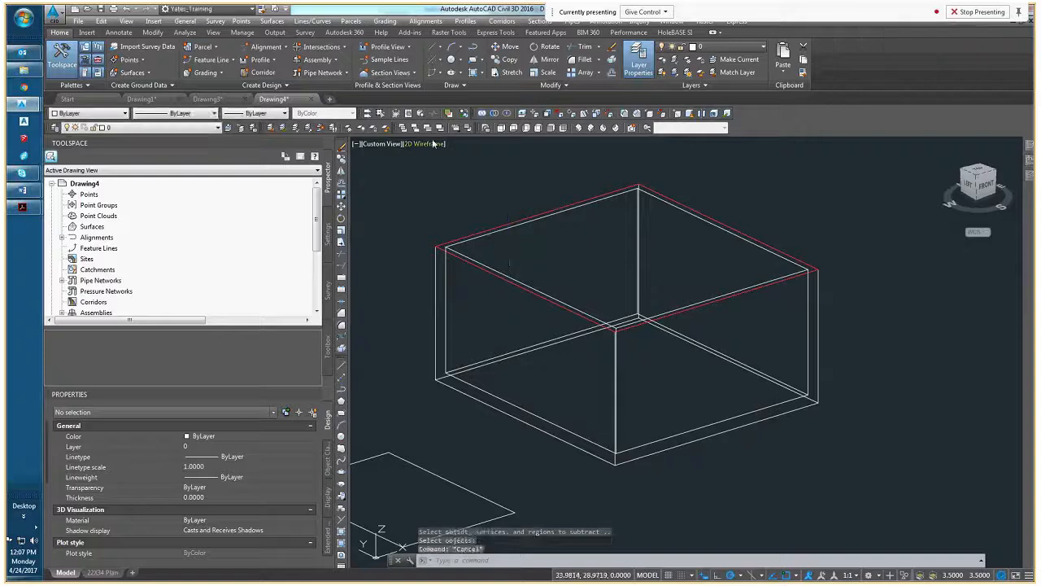
Check the box for a cavity in the Conceptual visual style and switch back to 2D Wireframe
{"action": "left_click", "coordinate": [424, 143]}
{"action": "left_click", "coordinate": [467, 185]}
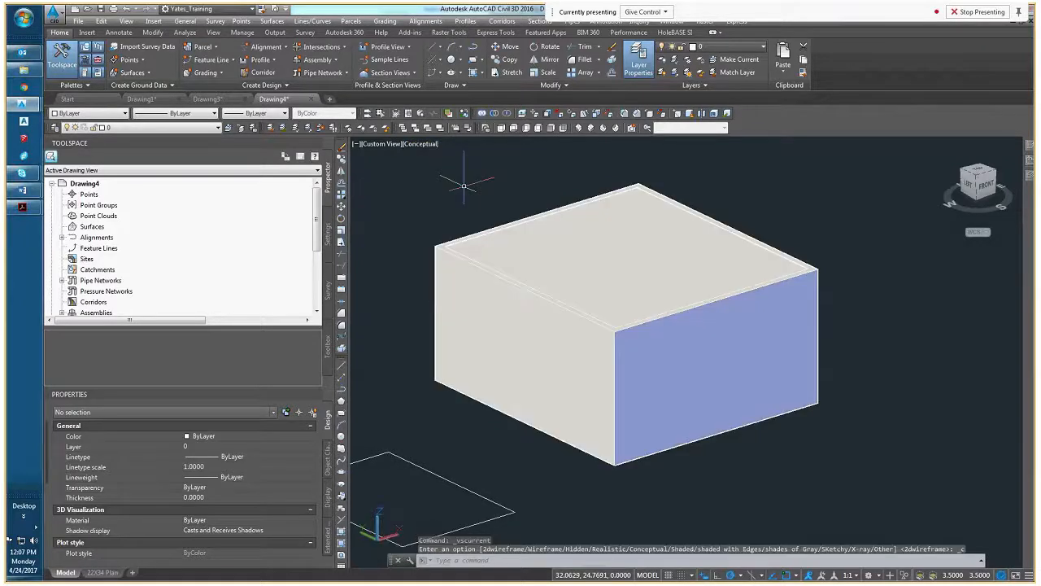
{"action": "left_click", "coordinate": [423, 146]}
{"action": "left_click", "coordinate": [459, 171]}
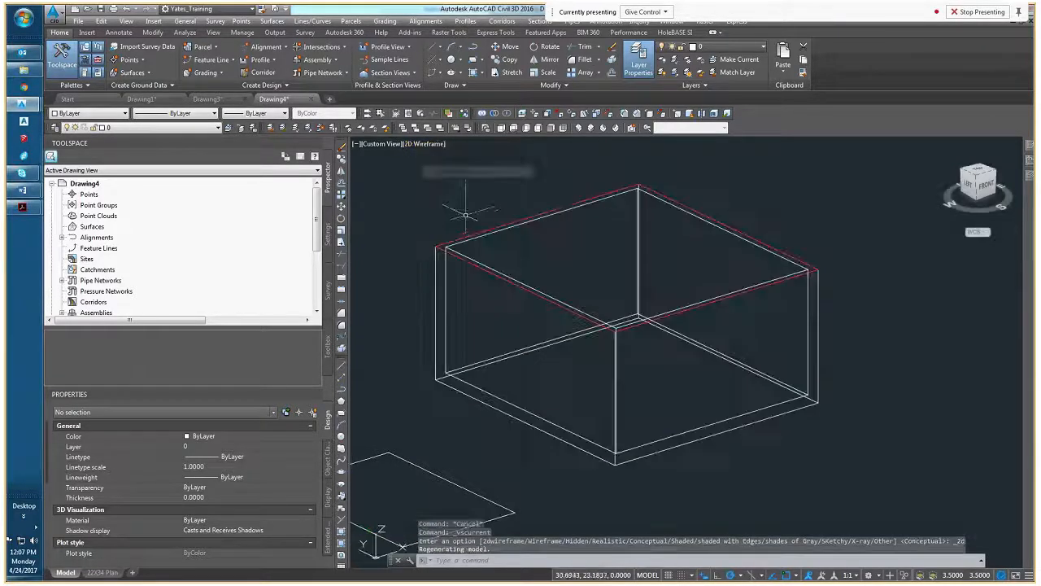
Select the outer and inner solids one at a time to check whether they are still separate objects
{"action": "left_click", "coordinate": [436, 302]}
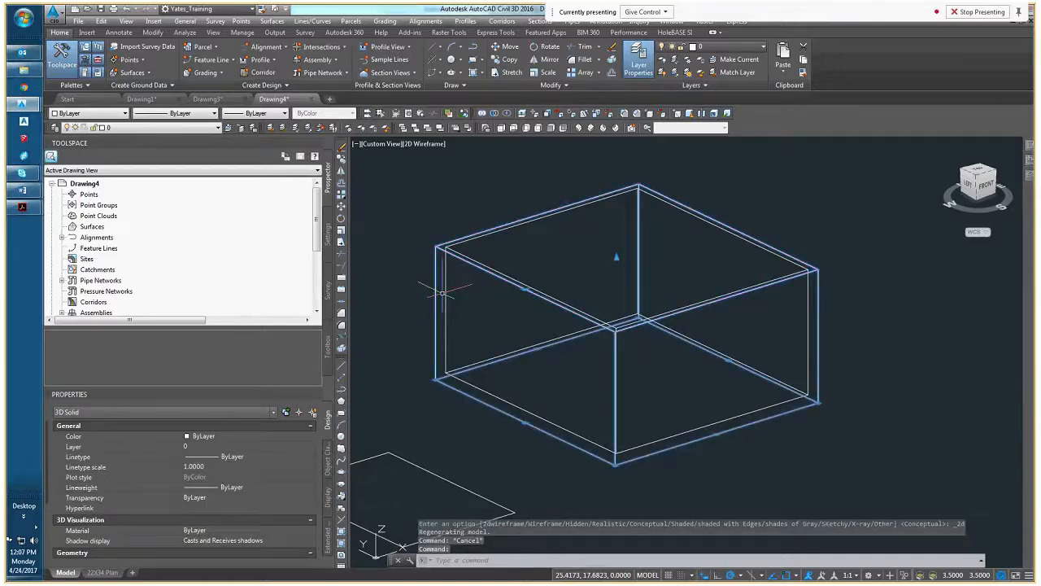
{"action": "mouse_move", "coordinate": [442, 293]}
{"action": "middle_mouse_down"}
{"action": "mouse_move", "coordinate": [391, 292]}
{"action": "mouse_move", "coordinate": [470, 318]}
{"action": "middle_mouse_up"}
{"action": "key", "text": "Escape"}
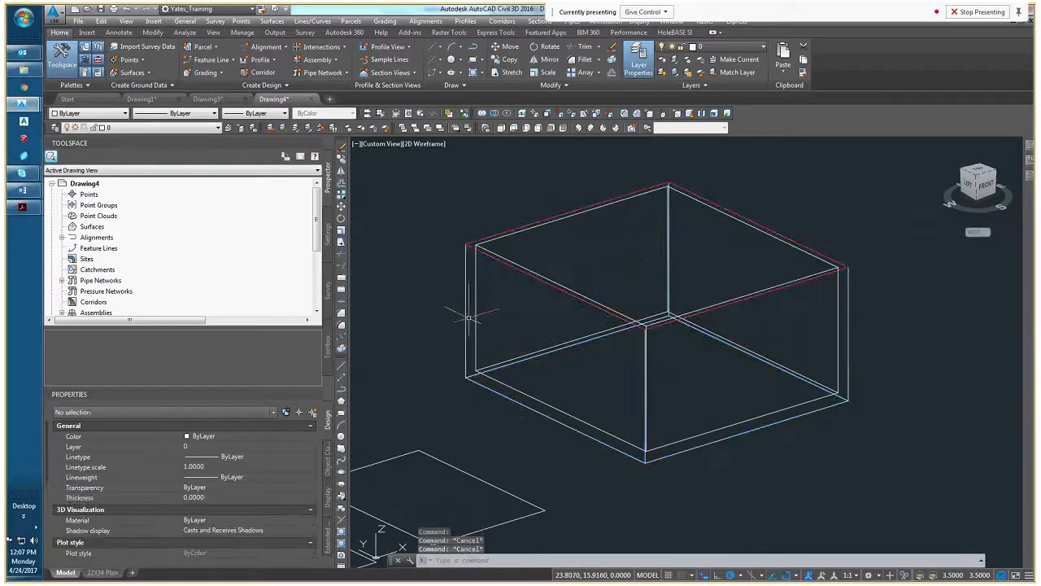
{"action": "left_click", "coordinate": [469, 317]}
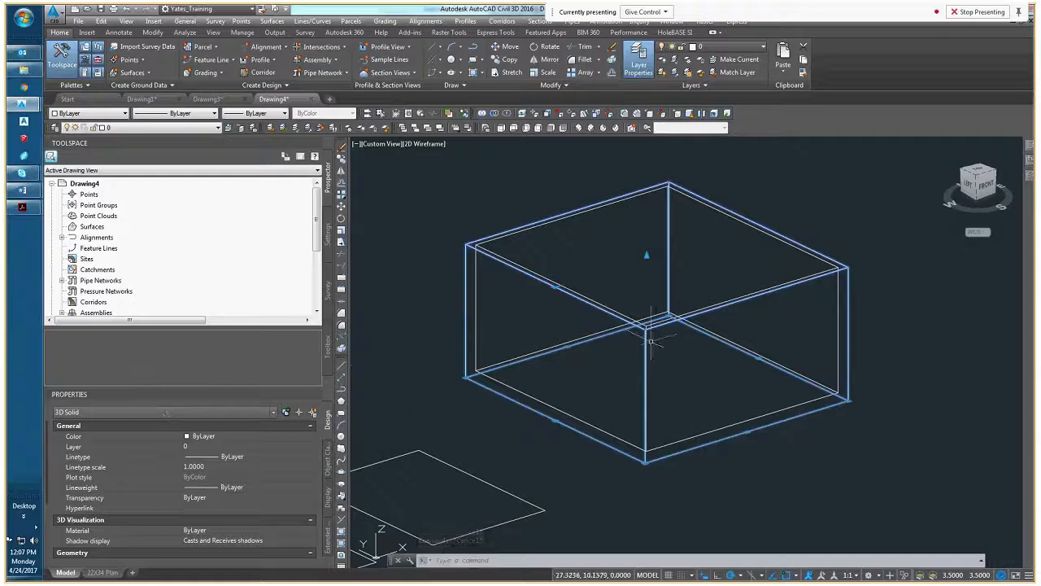
{"action": "key", "text": "Escape"}
{"action": "key", "text": "Escape"}
{"action": "left_click", "coordinate": [529, 270]}
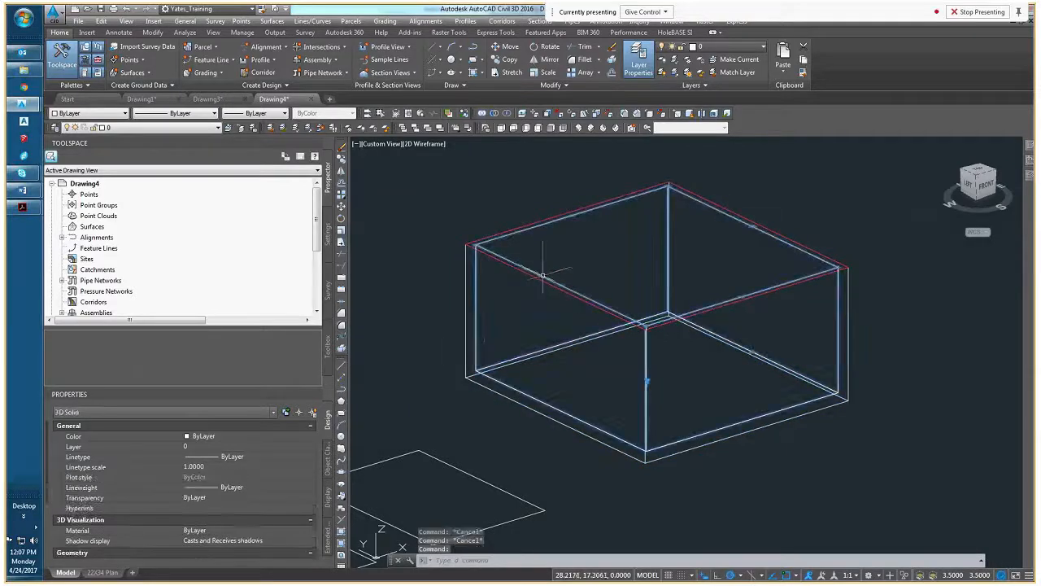
{"action": "middle_click_drag", "start_coordinate": [391, 310], "coordinate": [453, 309]}
{"action": "middle_click_drag", "start_coordinate": [649, 331], "coordinate": [535, 333]}
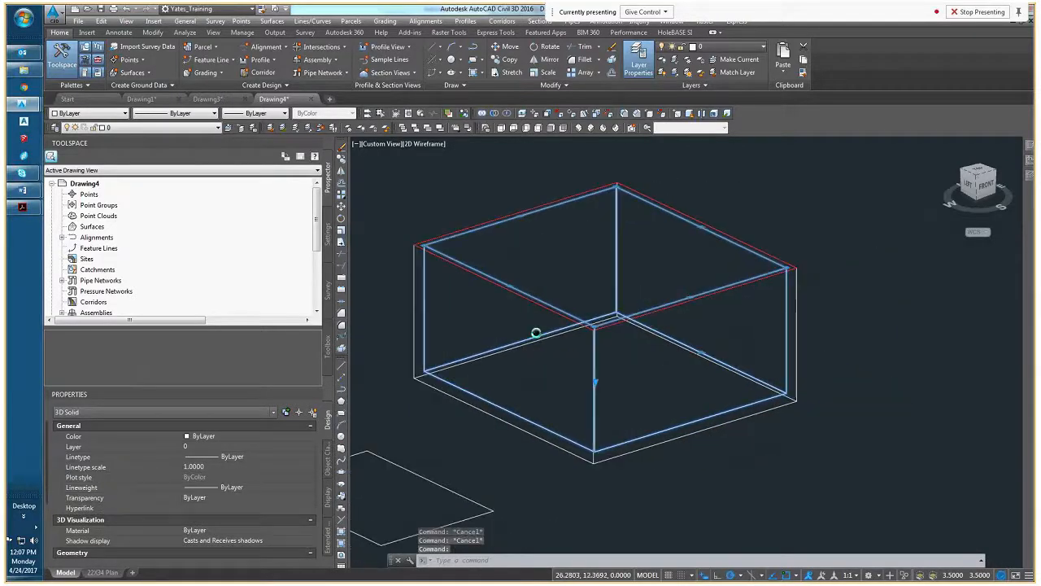
{"action": "key", "text": "Escape"}
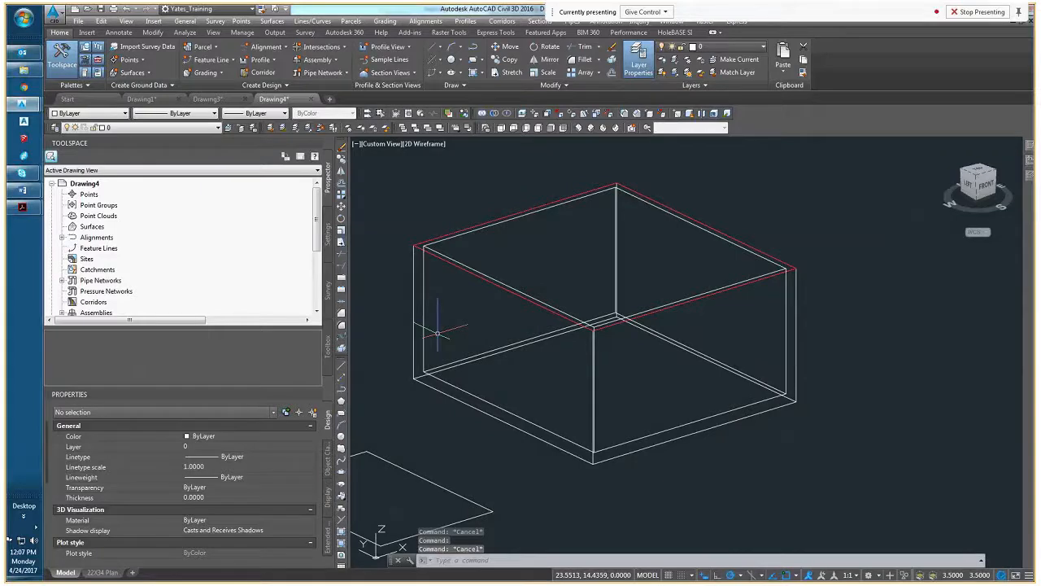
Convert the outer solid to a mass element, erasing its layout geometry and leaving the description empty
{"action": "left_click", "coordinate": [438, 334]}
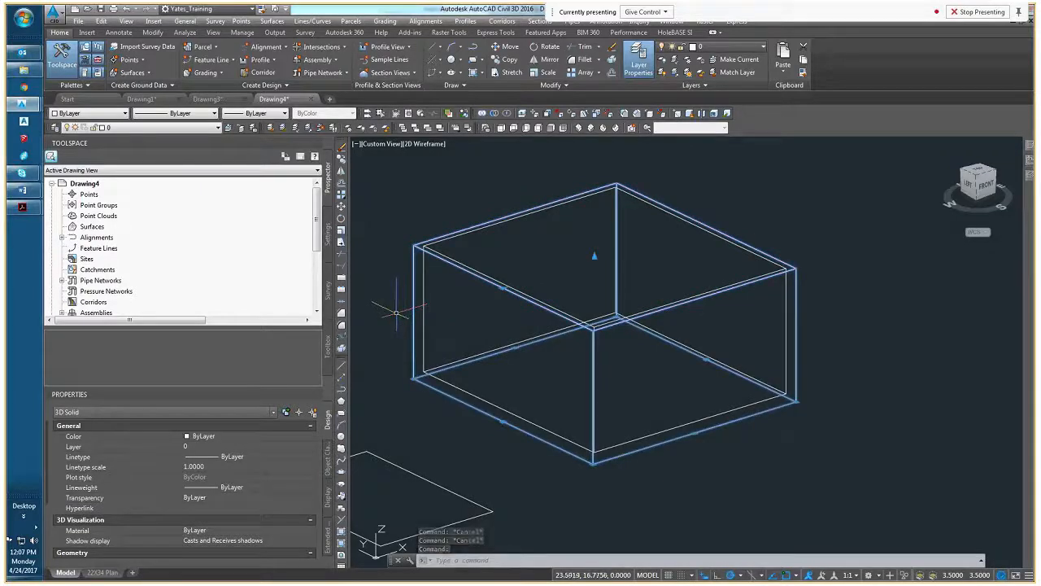
{"action": "right_click", "coordinate": [394, 316]}
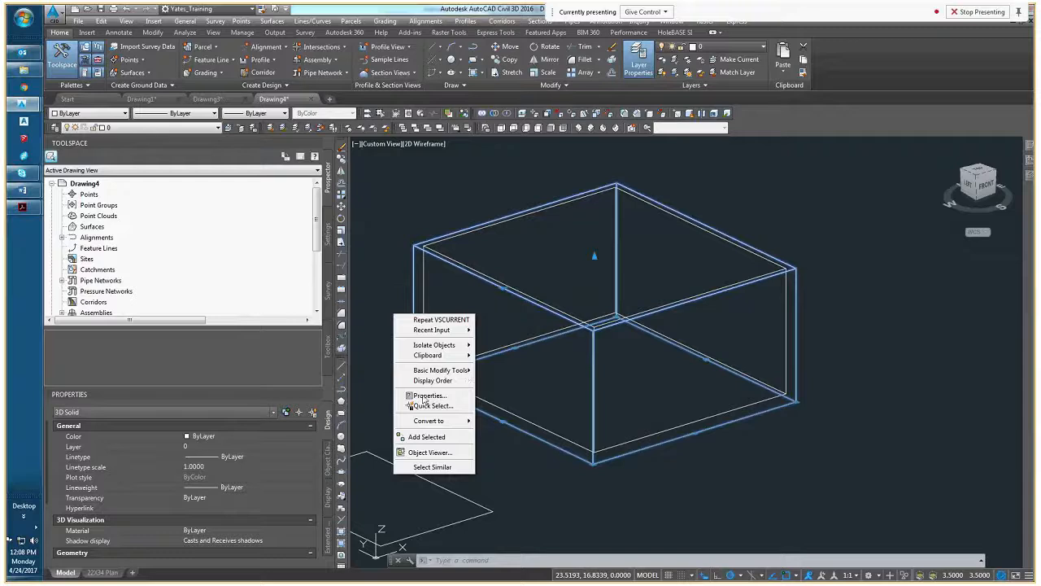
{"action": "mouse_move", "coordinate": [438, 423]}
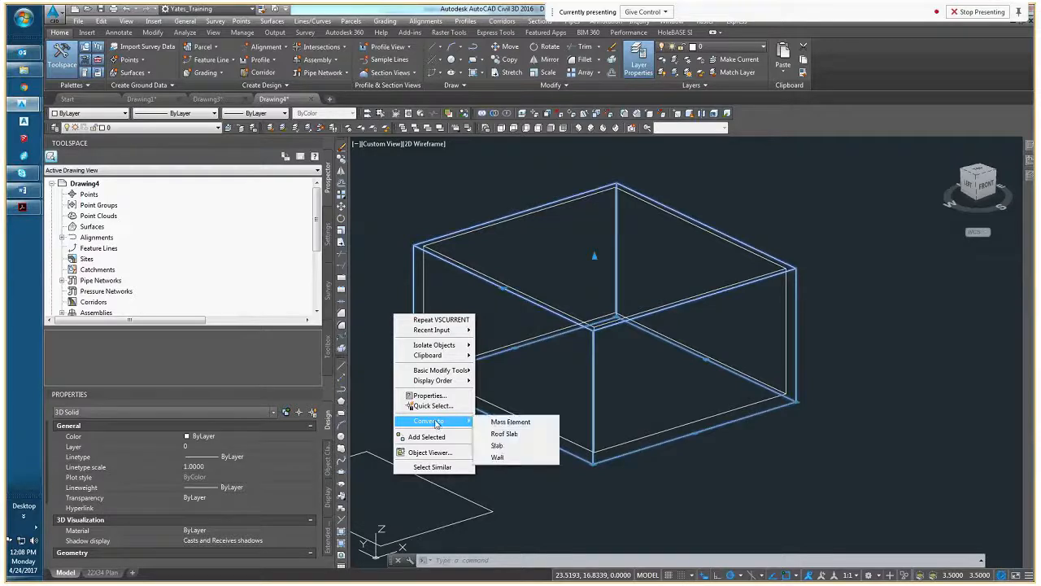
{"action": "left_click", "coordinate": [553, 419]}
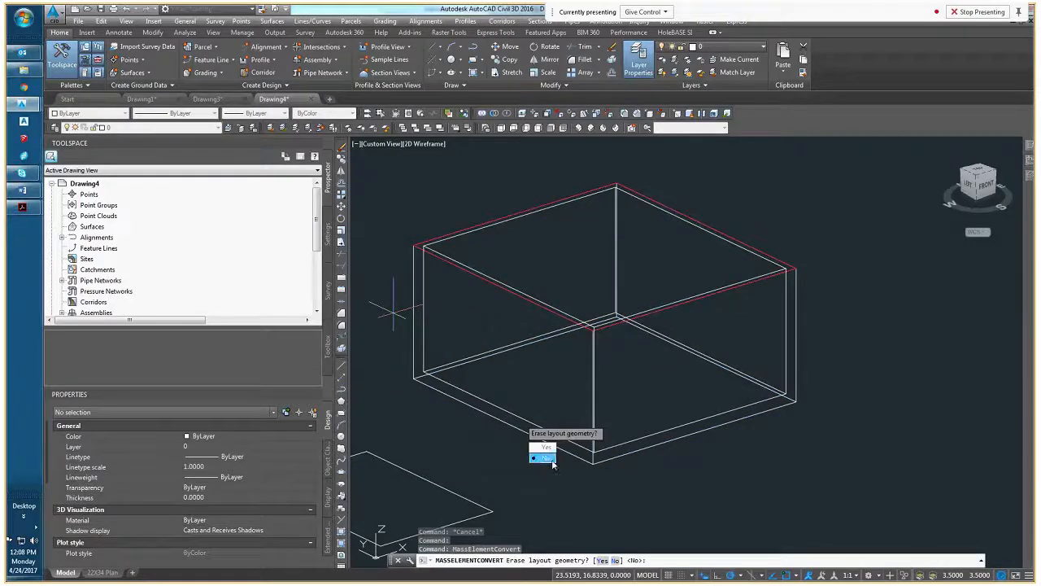
{"action": "left_click", "coordinate": [548, 448]}
{"action": "right_click", "coordinate": [553, 417]}
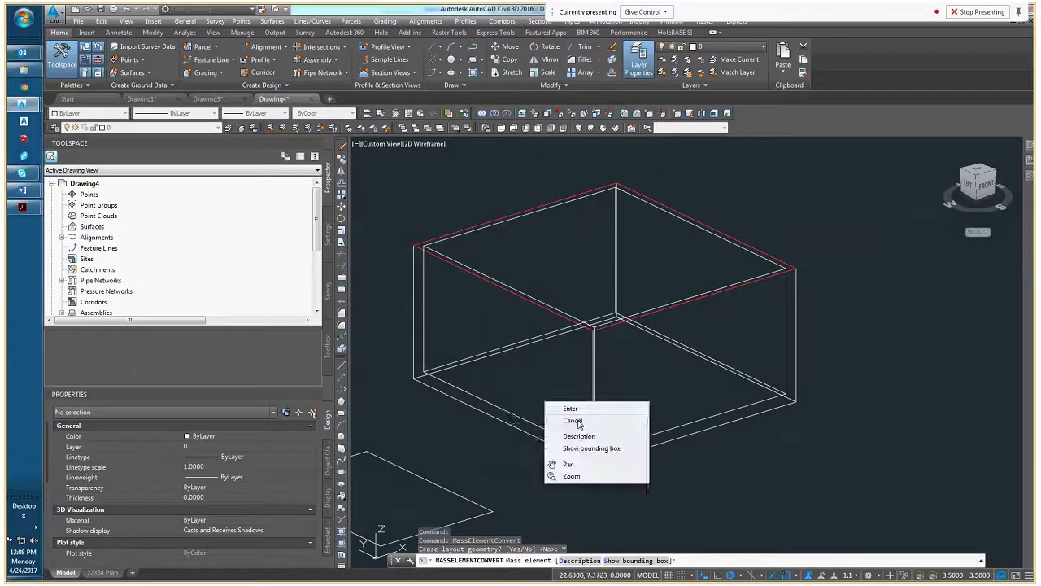
{"action": "left_click", "coordinate": [573, 373]}
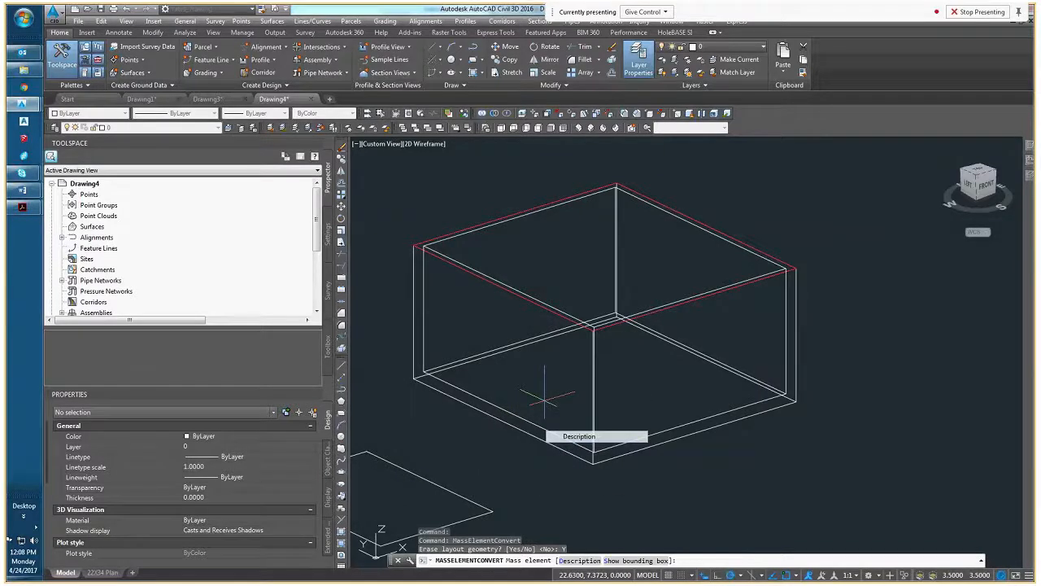
{"action": "key", "text": "Return"}
{"action": "key", "text": "Return"}
{"action": "key", "text": "Return"}
{"action": "key", "text": "Escape"}
{"action": "key", "text": "Escape"}
Check the converted outer mass element and the inner solid by selecting each in turn
{"action": "left_click", "coordinate": [450, 396]}
{"action": "middle_click_drag", "start_coordinate": [429, 379], "coordinate": [512, 395]}
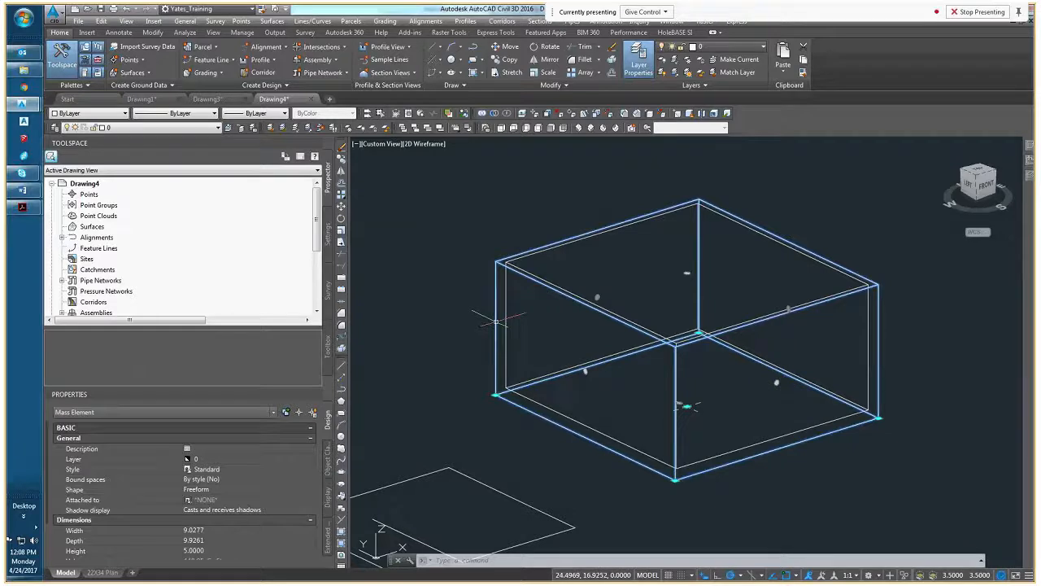
{"action": "key", "text": "Escape"}
{"action": "key", "text": "Escape"}
{"action": "left_click", "coordinate": [540, 276]}
{"action": "key", "text": "Escape"}
{"action": "key", "text": "Escape"}
{"action": "left_click", "coordinate": [531, 276]}
{"action": "key", "text": "Escape"}
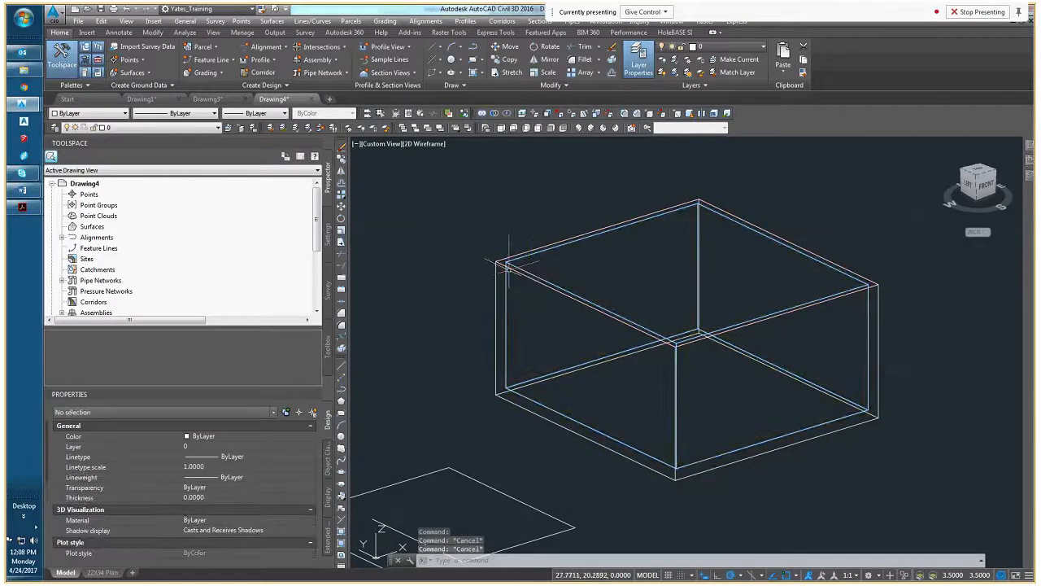
Subtract the inner solid from the outer mass element with a Boolean operation, erasing the layout geometry
{"action": "left_click", "coordinate": [497, 280]}
{"action": "right_click", "coordinate": [511, 274]}
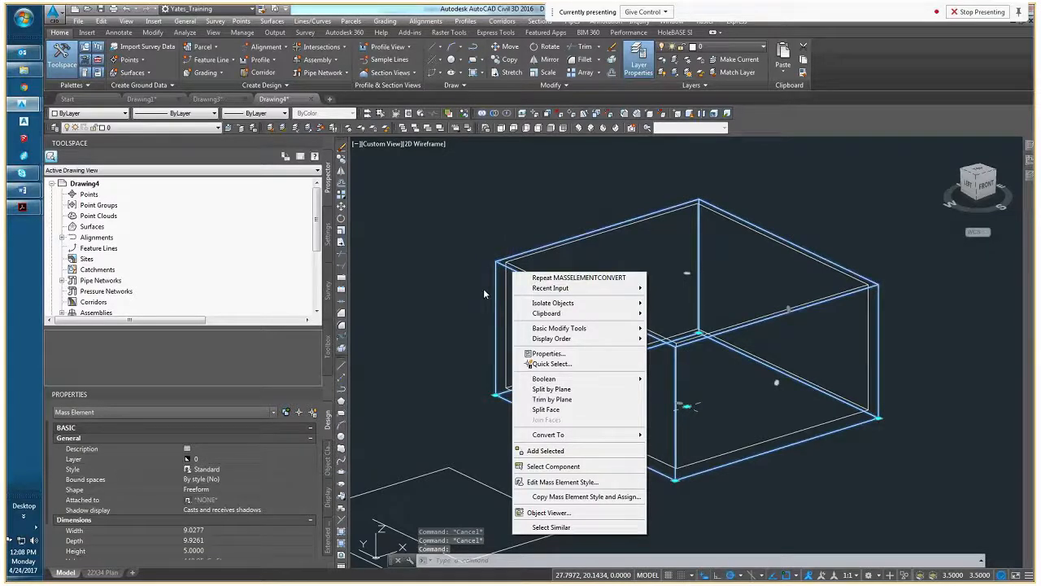
{"action": "right_click", "coordinate": [475, 295]}
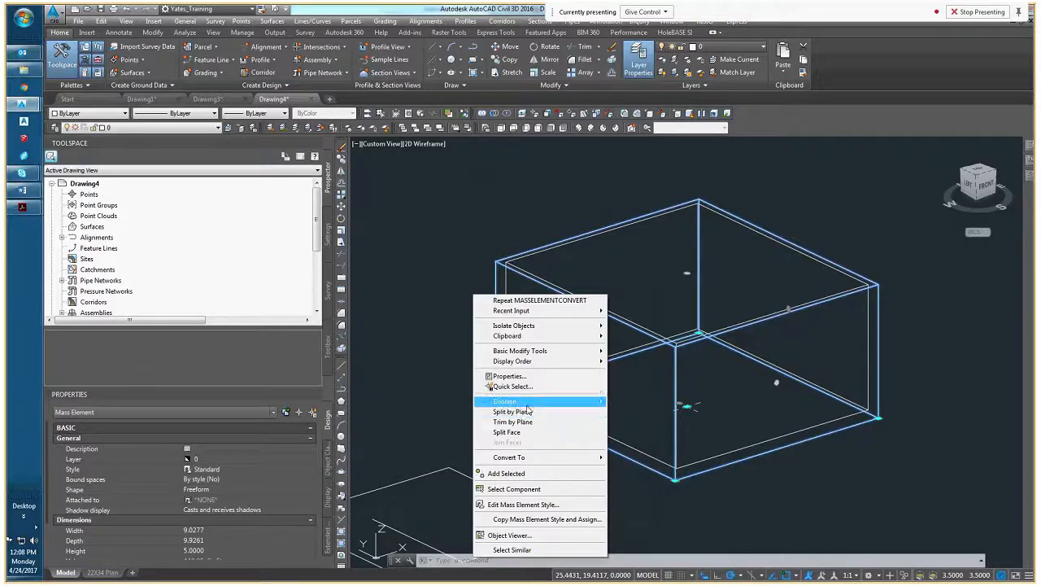
{"action": "mouse_move", "coordinate": [529, 410]}
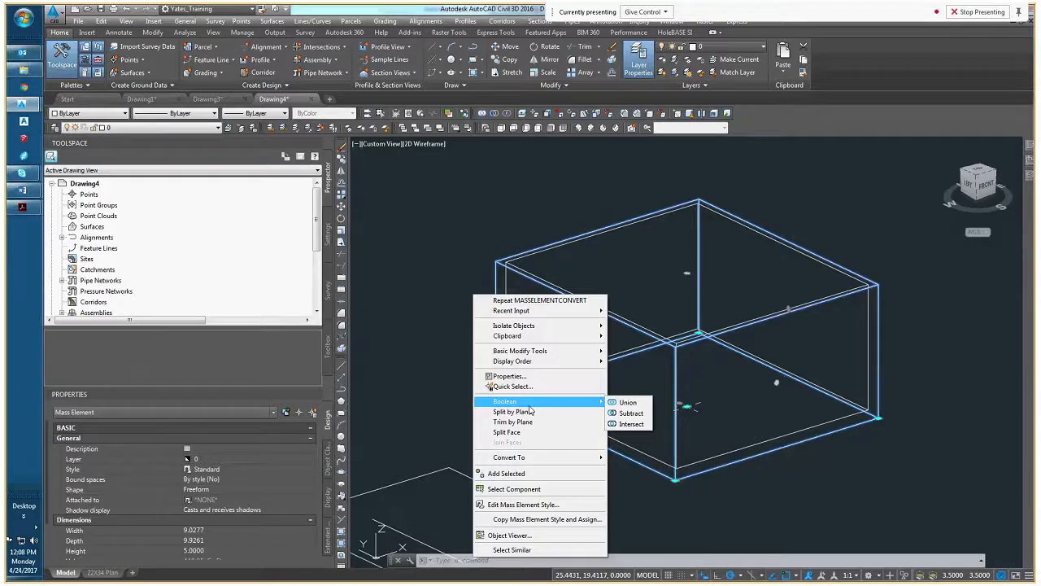
{"action": "left_click", "coordinate": [630, 412]}
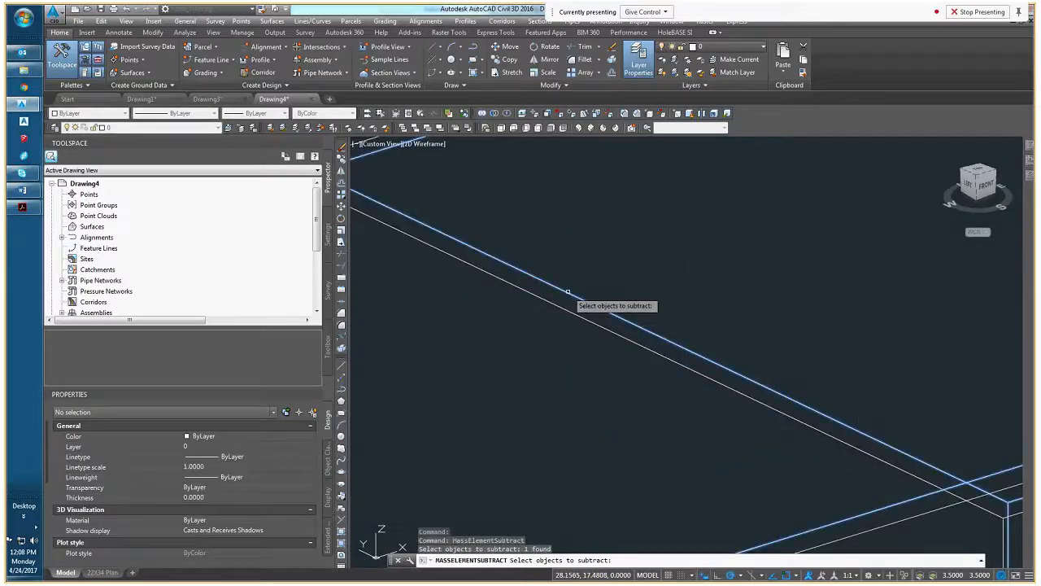
{"action": "key", "text": "Return"}
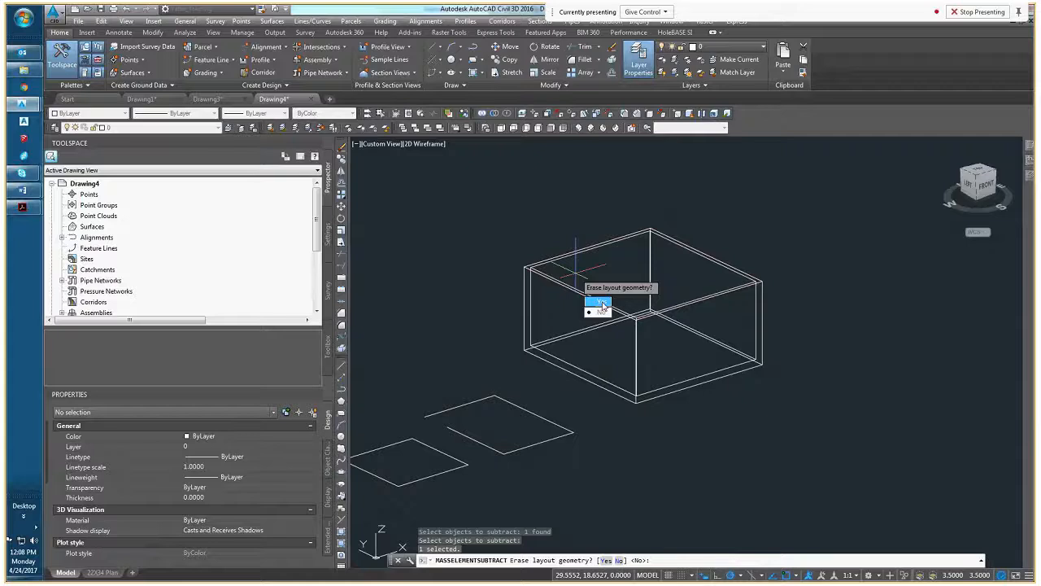
{"action": "left_click", "coordinate": [601, 302]}
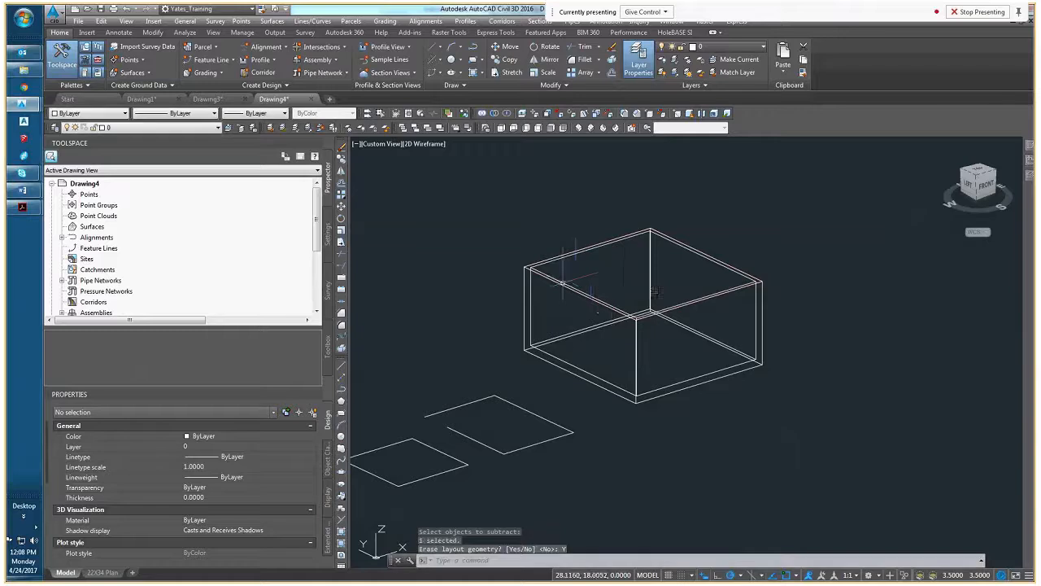
Select the outer mass element and inspect whether its inner and outer walls form one object
{"action": "scroll", "coordinate": [683, 271], "scroll_direction": "up", "scroll_amount": 3}
{"action": "left_click", "coordinate": [530, 314]}
{"action": "key", "text": "Escape"}
{"action": "key", "text": "Escape"}
{"action": "left_click", "coordinate": [531, 314]}
{"action": "scroll", "coordinate": [530, 316], "scroll_direction": "up", "scroll_amount": 2}
{"action": "scroll", "coordinate": [530, 317], "scroll_direction": "down", "scroll_amount": 3}
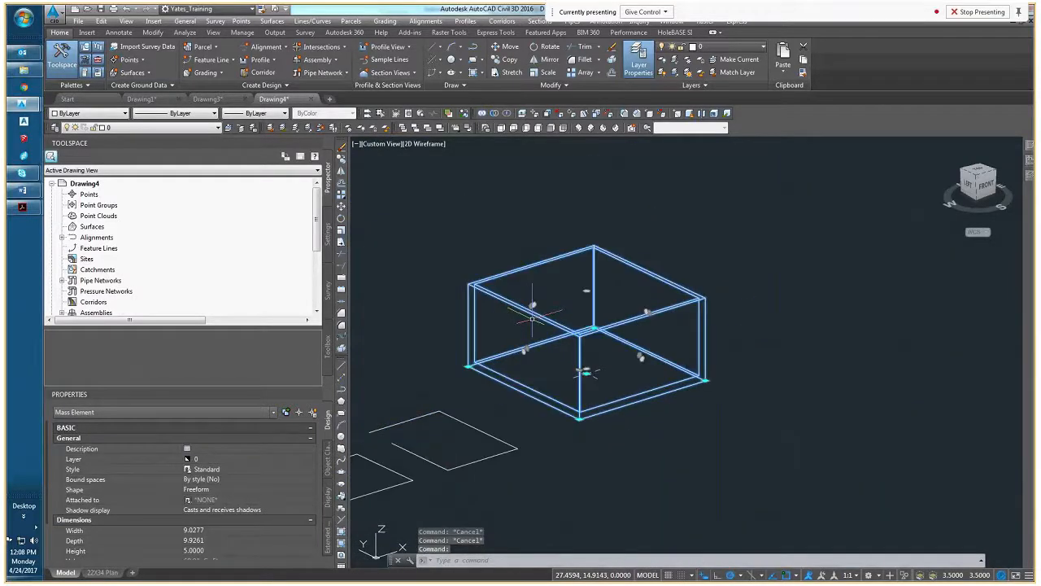
Inspect the hollow box in the Conceptual visual style and return it to 2D Wireframe
{"action": "left_click", "coordinate": [427, 144]}
{"action": "left_click", "coordinate": [439, 182]}
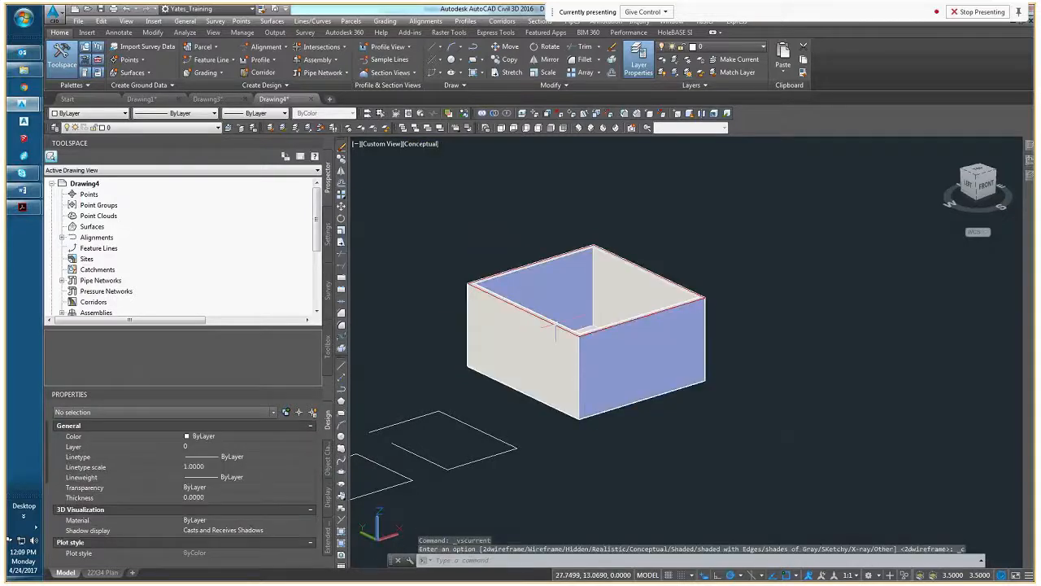
{"action": "mouse_move", "coordinate": [588, 370]}
{"action": "middle_mouse_down", "text": "shift"}
{"action": "mouse_move", "coordinate": [718, 374]}
{"action": "mouse_move", "coordinate": [615, 330]}
{"action": "mouse_move", "coordinate": [597, 335]}
{"action": "mouse_move", "coordinate": [691, 388]}
{"action": "mouse_move", "coordinate": [553, 325]}
{"action": "middle_mouse_up", "text": "shift"}
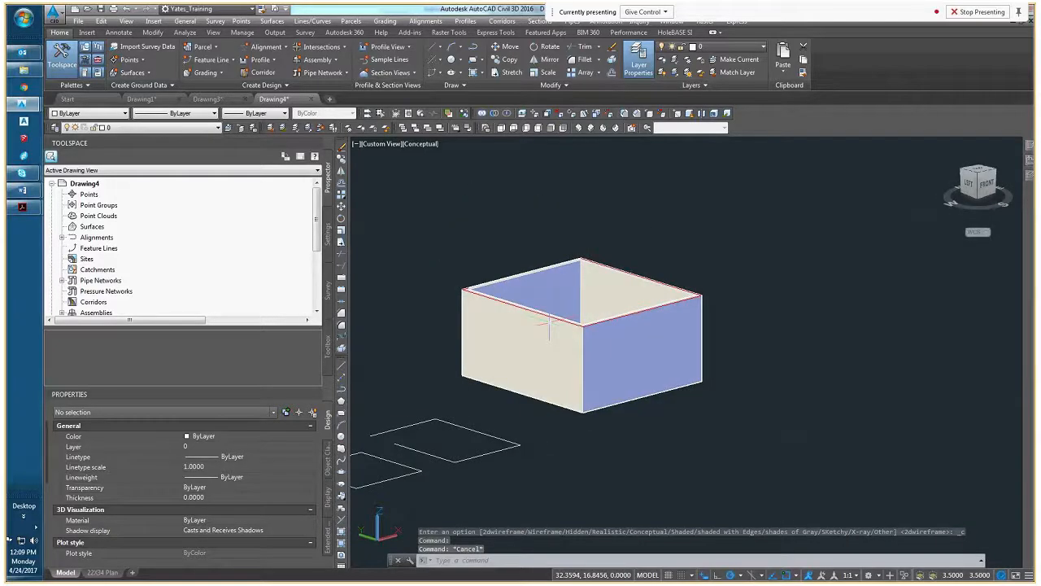
{"action": "left_click", "coordinate": [423, 144]}
{"action": "left_click", "coordinate": [439, 164]}
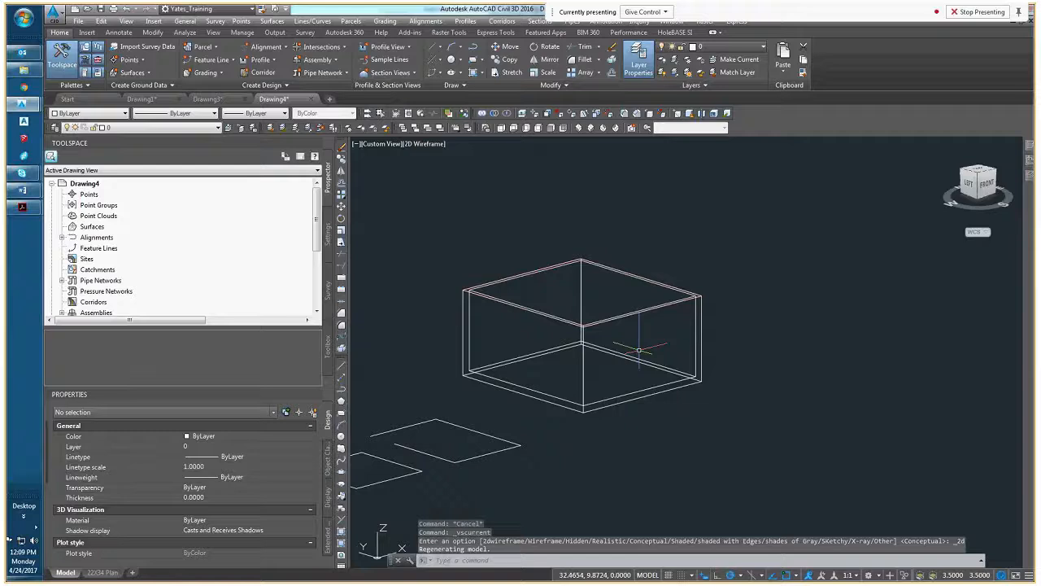
In the Front view, draw a vertical polyline about 2 units long downward from the midpoint of the box's top edge
{"action": "left_click", "coordinate": [987, 182]}
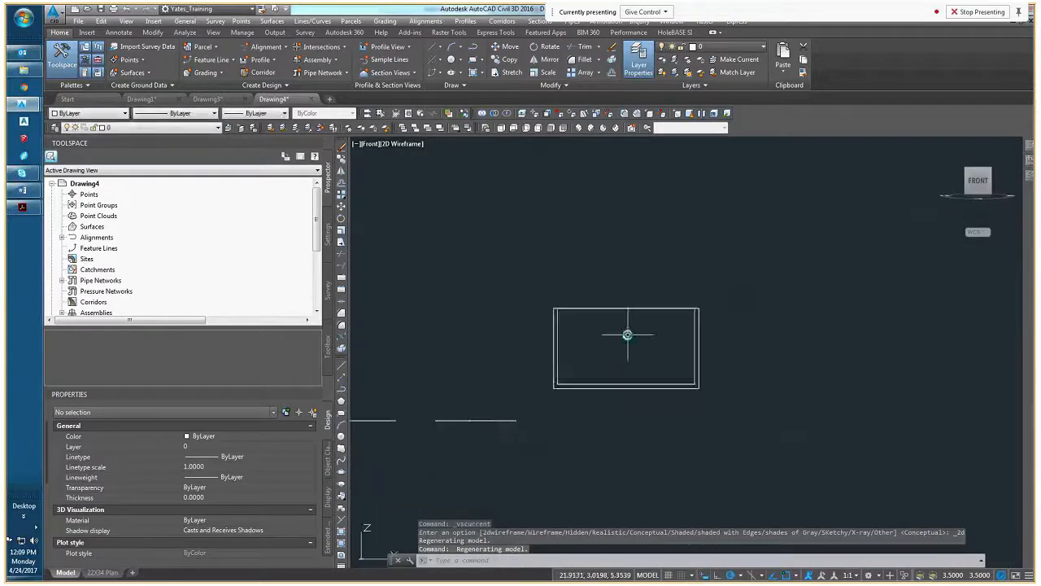
{"action": "scroll", "coordinate": [627, 335], "scroll_direction": "up", "scroll_amount": 4}
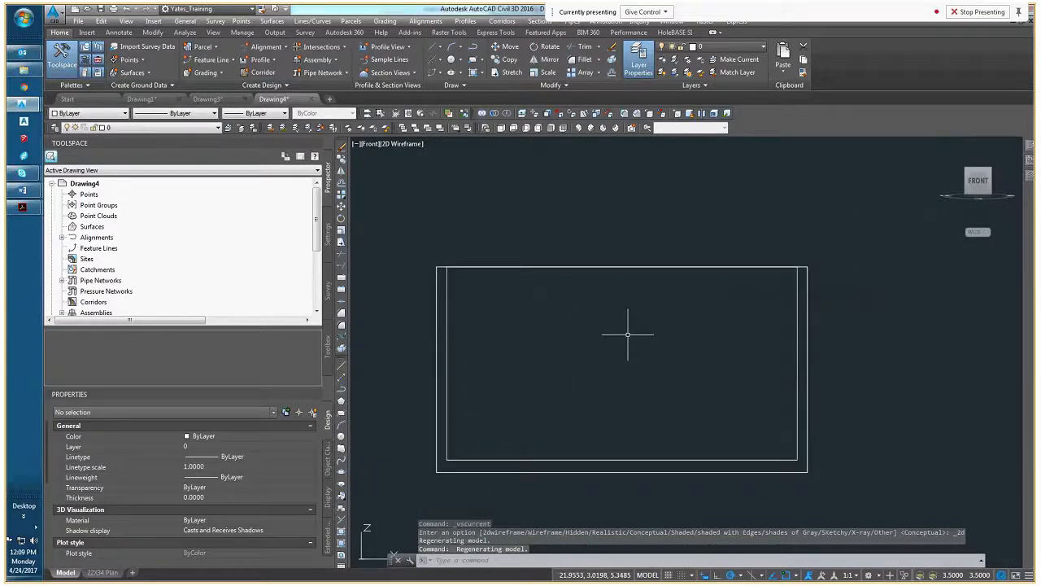
{"action": "type", "text": "pl"}
{"action": "key", "text": "Return"}
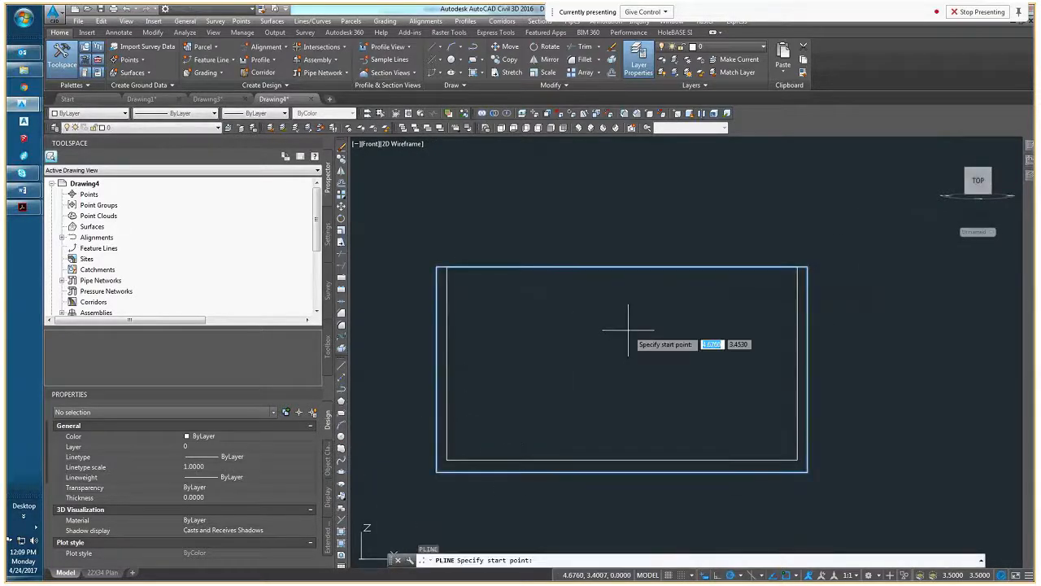
{"action": "left_click", "coordinate": [623, 266]}
{"action": "left_click", "coordinate": [624, 348]}
{"action": "key", "text": "Escape"}
{"action": "key", "text": "Escape"}
{"action": "middle_click_drag", "start_coordinate": [645, 290], "coordinate": [624, 300]}
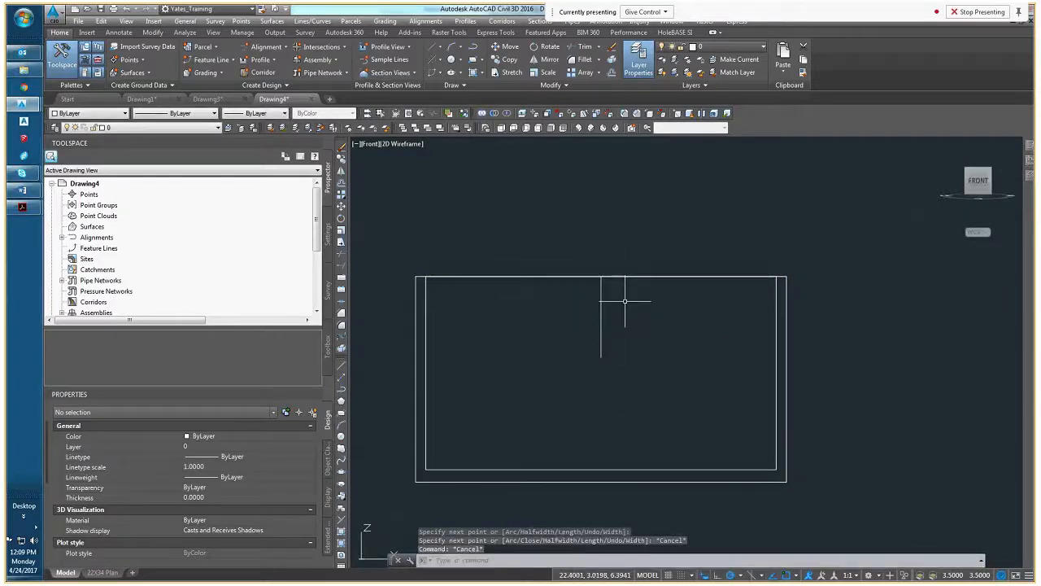
{"action": "key", "text": "Return"}
{"action": "left_click", "coordinate": [602, 317]}
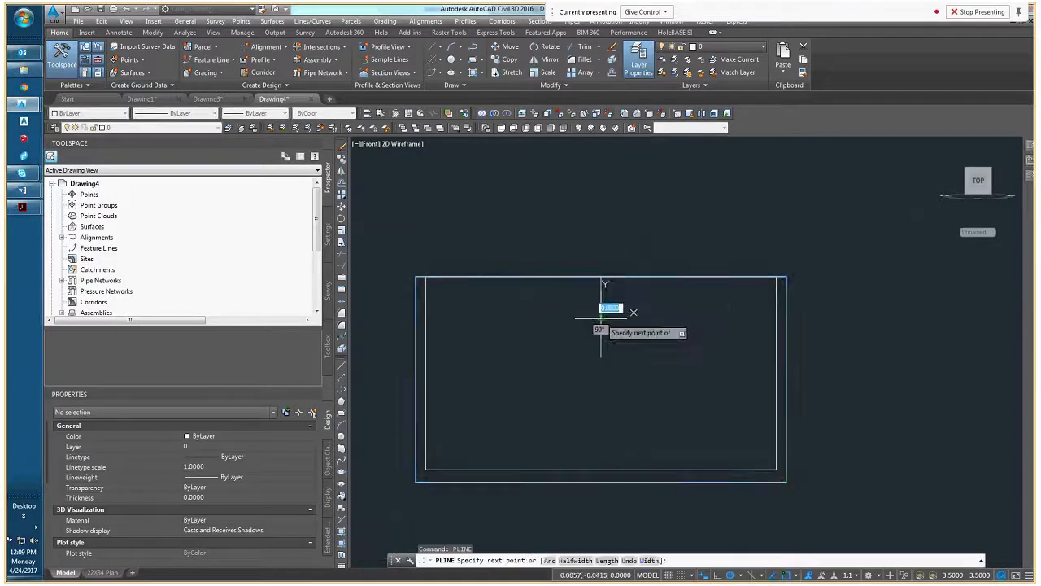
{"action": "key", "text": "Escape"}
{"action": "key", "text": "Escape"}
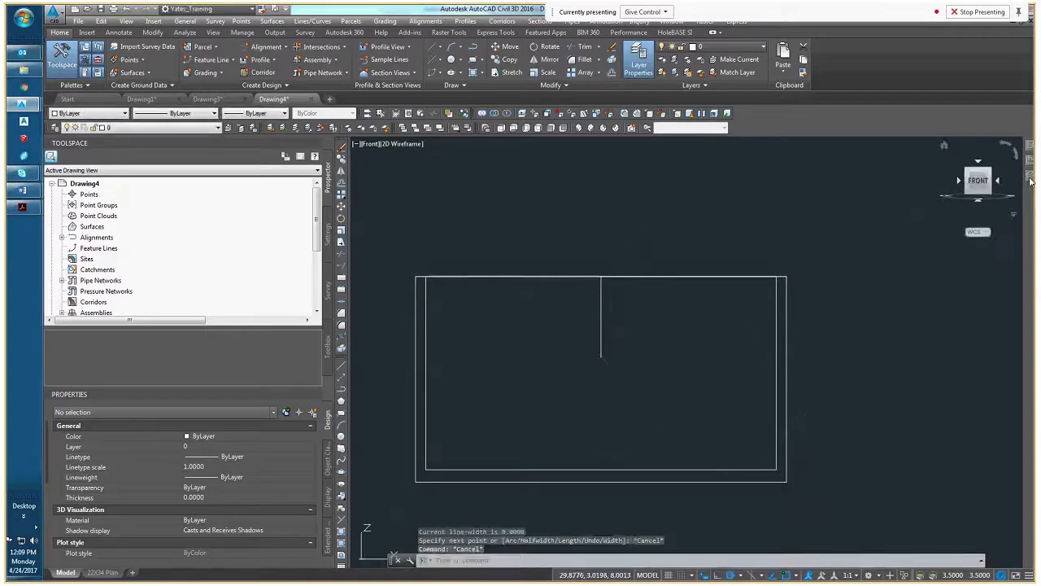
Using 45° polar tracking, draw a polyline from the vertical line's midpoint up to the box's top edge and back to the line's upper end
{"action": "right_click", "coordinate": [614, 317]}
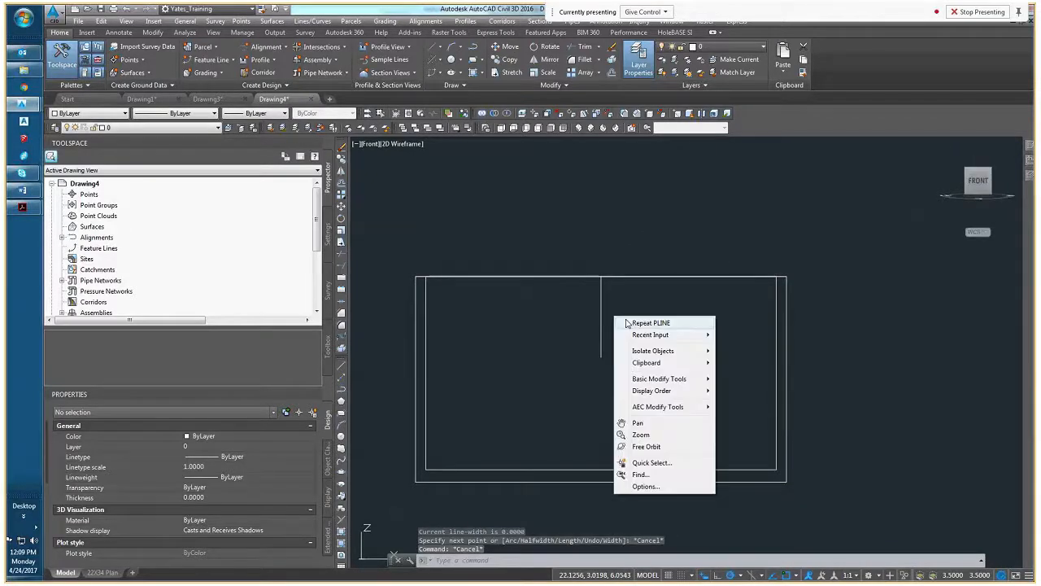
{"action": "left_click", "coordinate": [656, 324]}
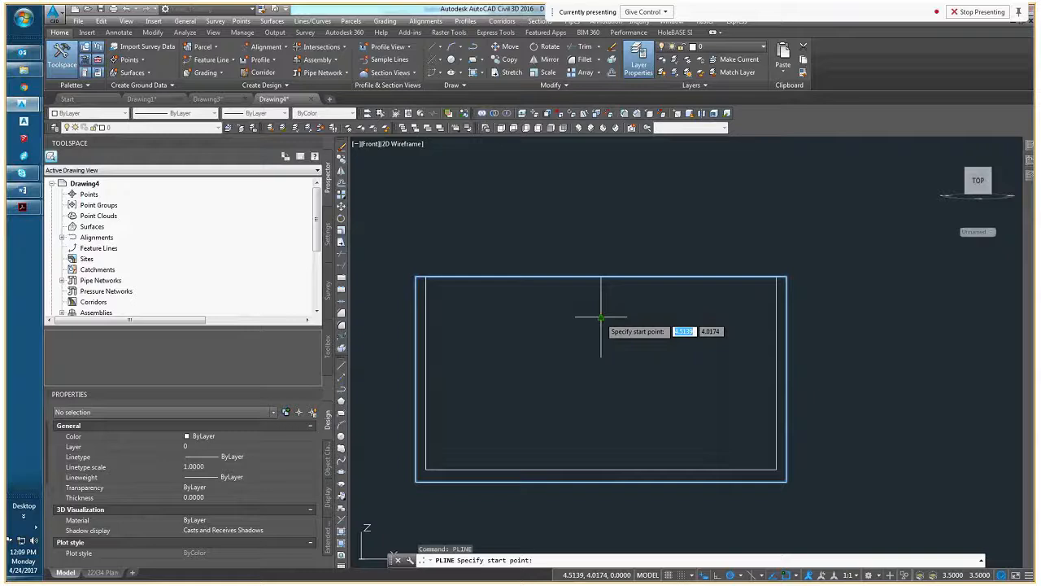
{"action": "left_click", "coordinate": [739, 577]}
{"action": "left_click", "coordinate": [746, 465]}
{"action": "left_click", "coordinate": [601, 315]}
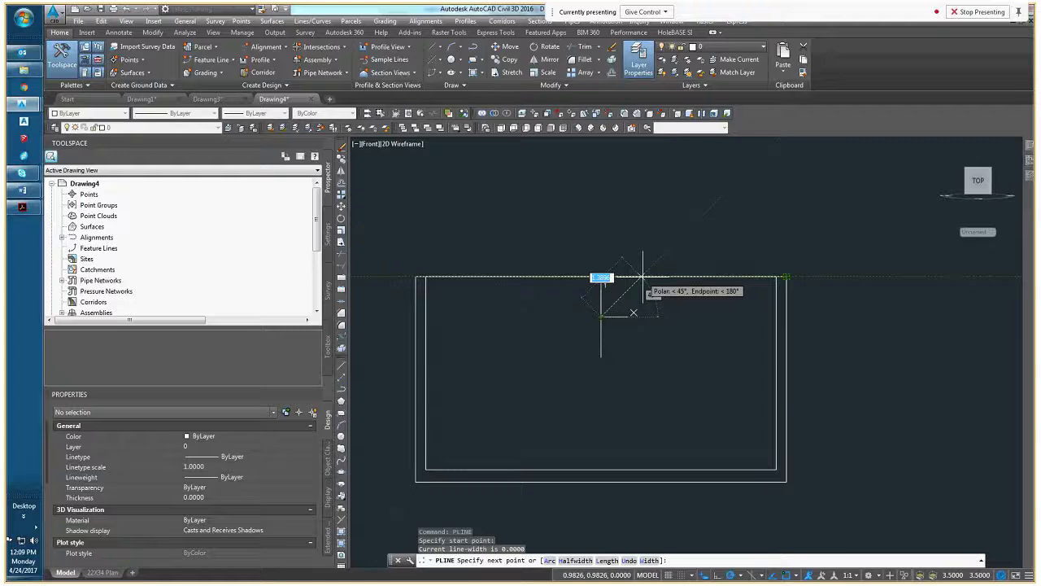
{"action": "left_click", "coordinate": [643, 275]}
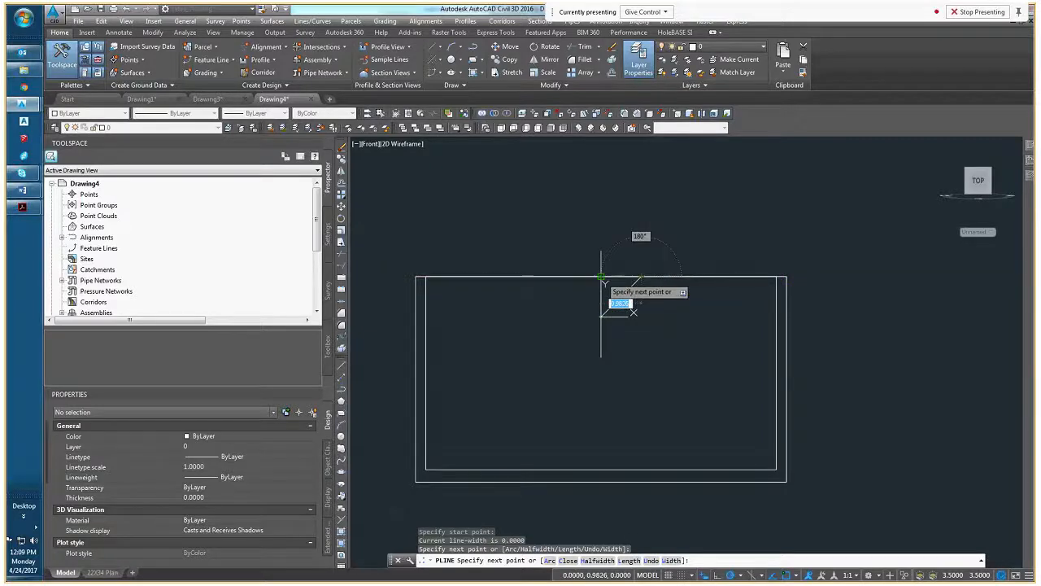
{"action": "left_click", "coordinate": [603, 281]}
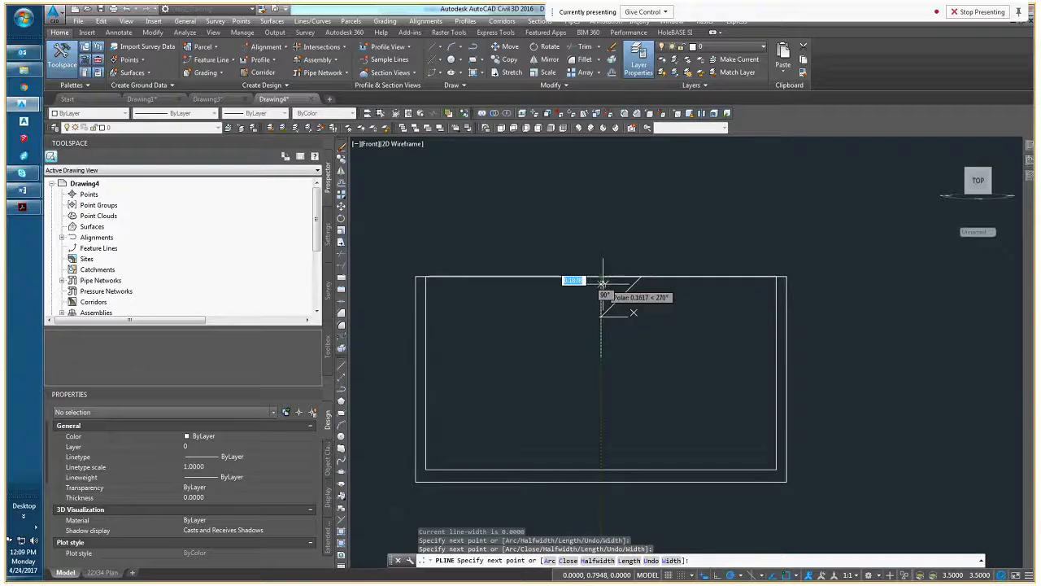
{"action": "key", "text": "Return"}
Mirror the half-triangle polyline about the vertical guide line, keeping the original, to form a V shape
{"action": "left_click", "coordinate": [626, 288]}
{"action": "left_click", "coordinate": [621, 296]}
{"action": "middle_click_drag", "start_coordinate": [620, 296], "coordinate": [596, 345]}
{"action": "scroll", "coordinate": [592, 352], "scroll_direction": "up", "scroll_amount": 4}
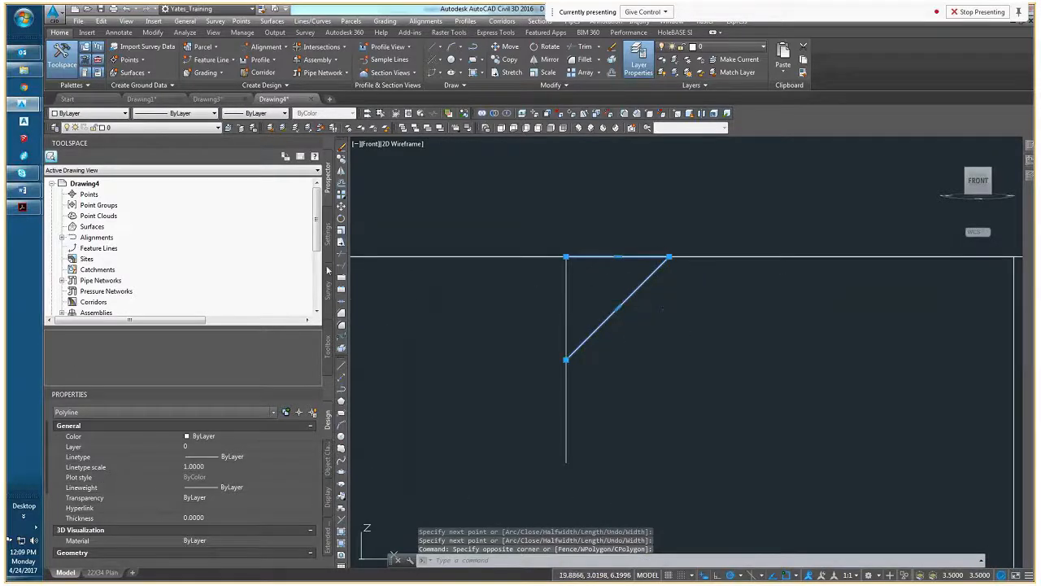
{"action": "left_click", "coordinate": [343, 177]}
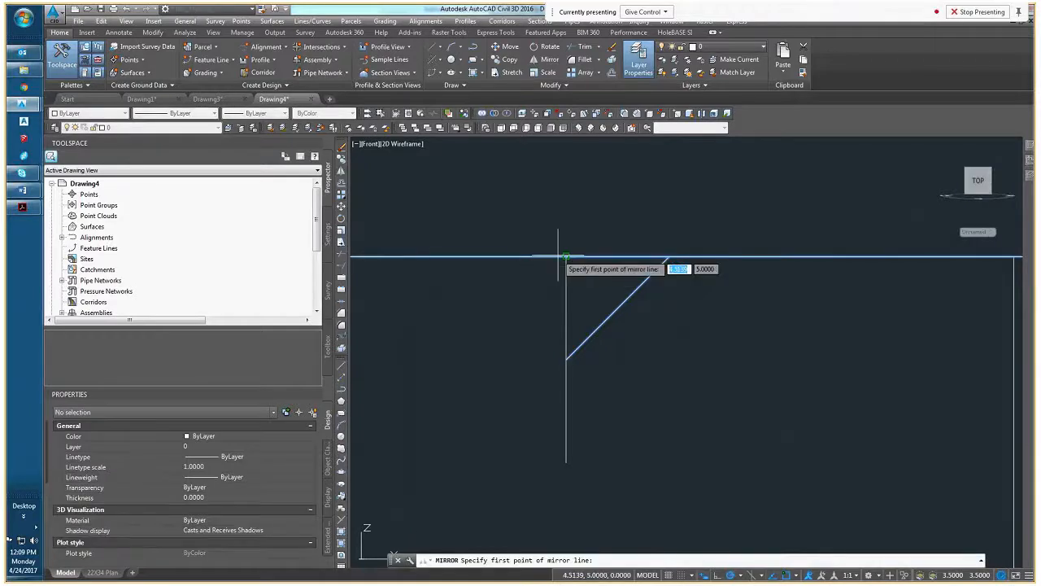
{"action": "left_click", "coordinate": [567, 257]}
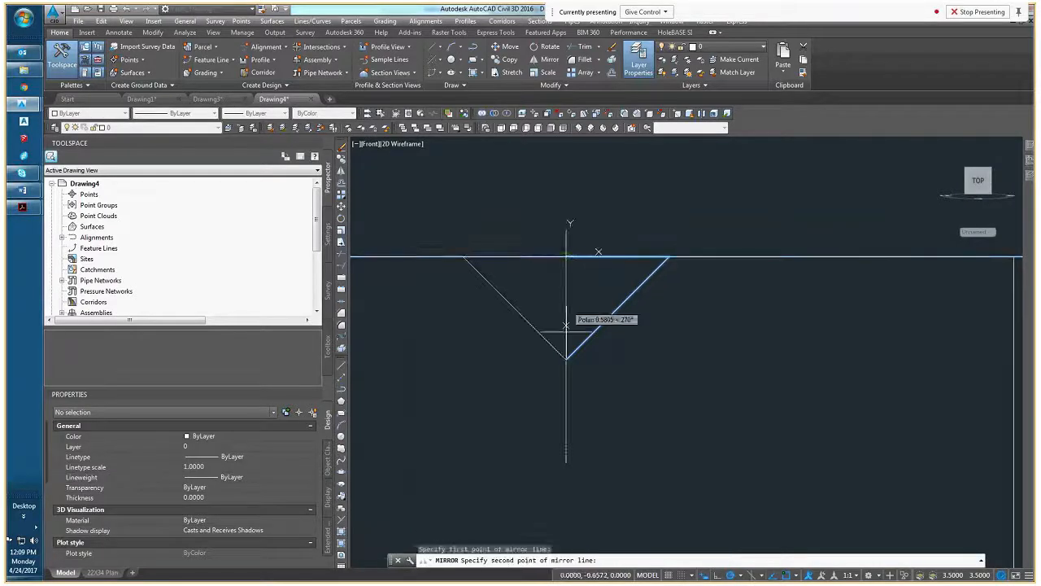
{"action": "left_click", "coordinate": [567, 466]}
{"action": "right_click", "coordinate": [570, 464]}
{"action": "left_click", "coordinate": [590, 468]}
Erase the vertical guide polyline running through the middle of the V shape
{"action": "scroll", "coordinate": [584, 416], "scroll_direction": "down", "scroll_amount": 6}
{"action": "middle_click_drag", "start_coordinate": [565, 413], "coordinate": [476, 378], "text": "shift"}
{"action": "scroll", "coordinate": [560, 396], "scroll_direction": "up", "scroll_amount": 6}
{"action": "left_click", "coordinate": [523, 426]}
{"action": "left_click", "coordinate": [509, 441]}
{"action": "key", "text": "Escape"}
{"action": "left_click", "coordinate": [476, 379]}
{"action": "key", "text": "Escape"}
{"action": "left_click", "coordinate": [511, 383]}
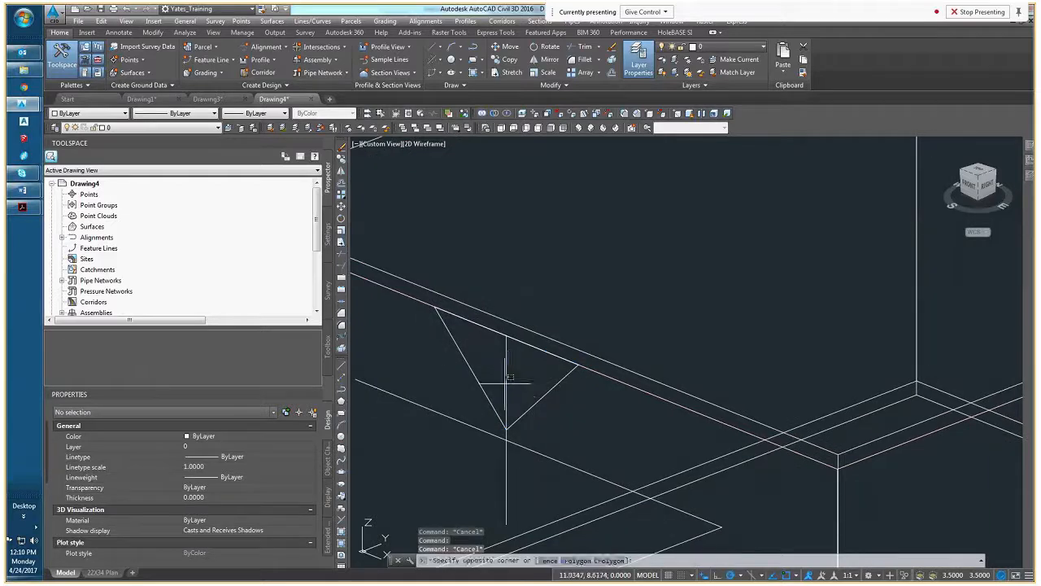
{"action": "left_click", "coordinate": [509, 385]}
{"action": "left_click", "coordinate": [507, 383]}
{"action": "left_click", "coordinate": [507, 383]}
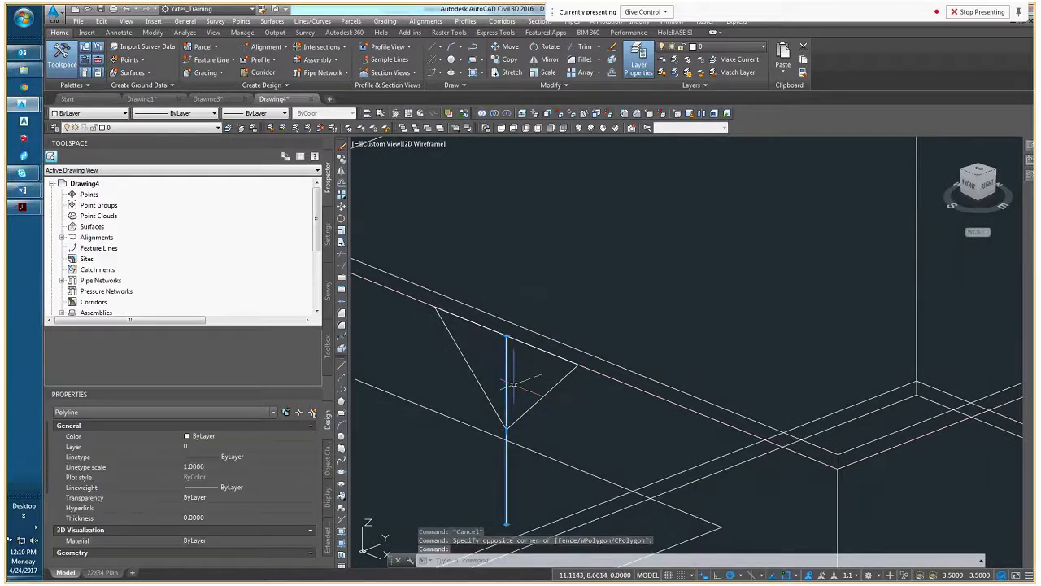
{"action": "key", "text": "Delete"}
Remove the vertex at the top centre from both mirrored polylines, leaving only the V's sloping sides
{"action": "left_click", "coordinate": [544, 392]}
{"action": "mouse_move", "coordinate": [507, 335]}
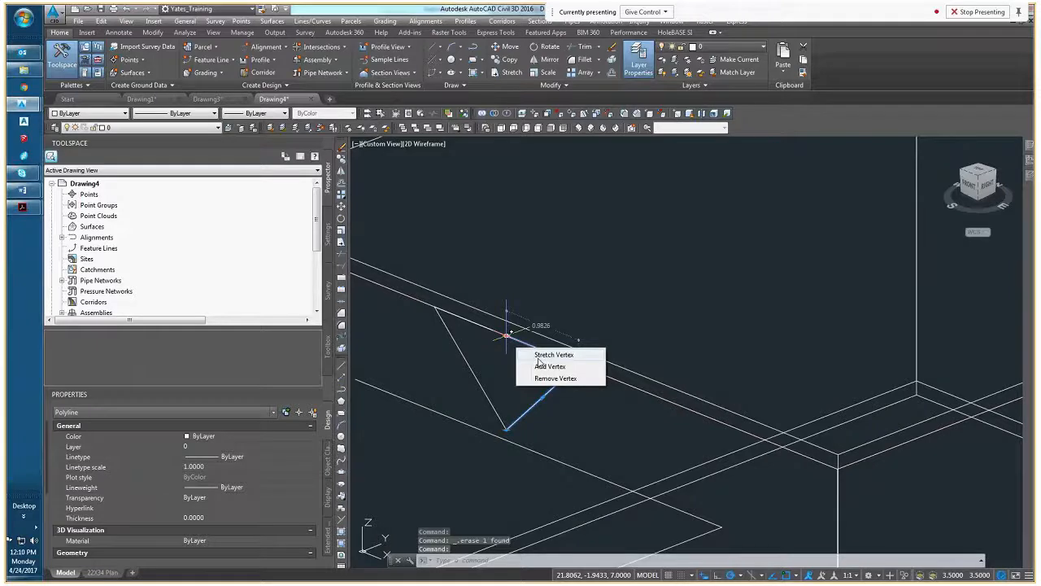
{"action": "left_click", "coordinate": [554, 379]}
{"action": "left_click", "coordinate": [505, 335]}
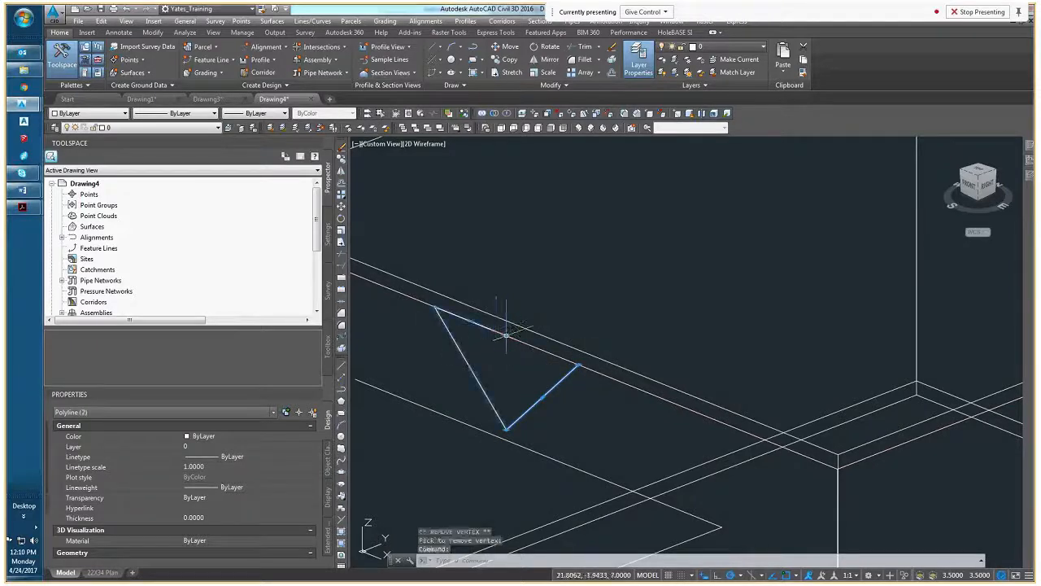
{"action": "key", "text": "Escape"}
{"action": "key", "text": "Escape"}
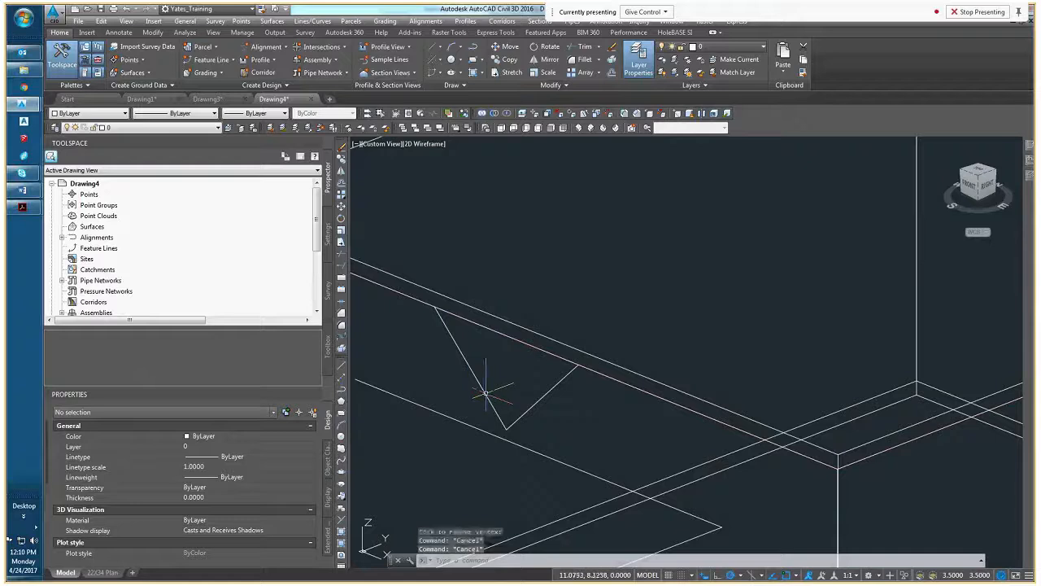
Try to join the V's two sloping polylines into a single polyline
{"action": "left_click", "coordinate": [486, 393]}
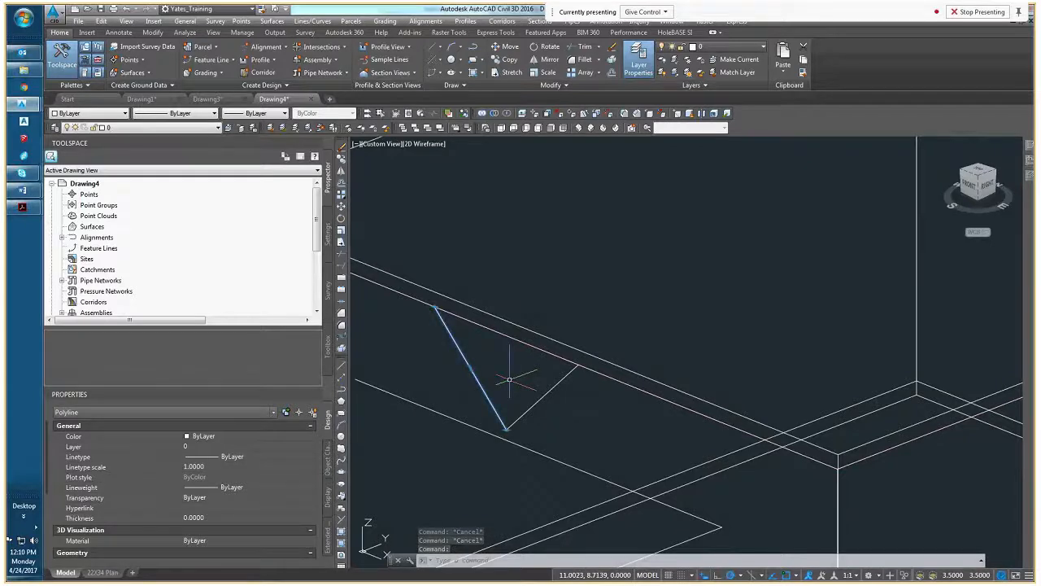
{"action": "type", "text": "join"}
{"action": "key", "text": "Return"}
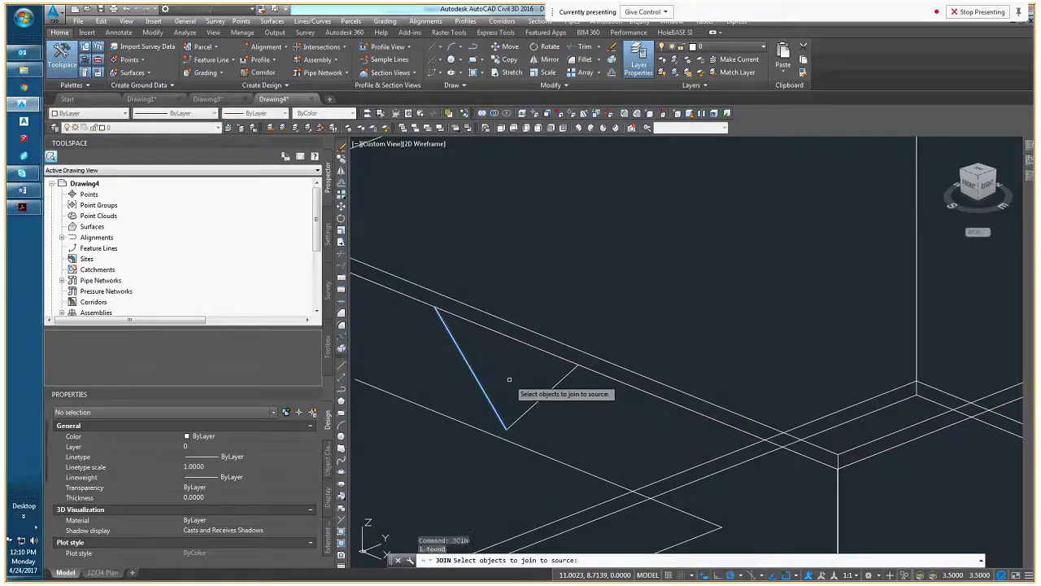
{"action": "left_click", "coordinate": [530, 404]}
{"action": "left_click", "coordinate": [530, 407]}
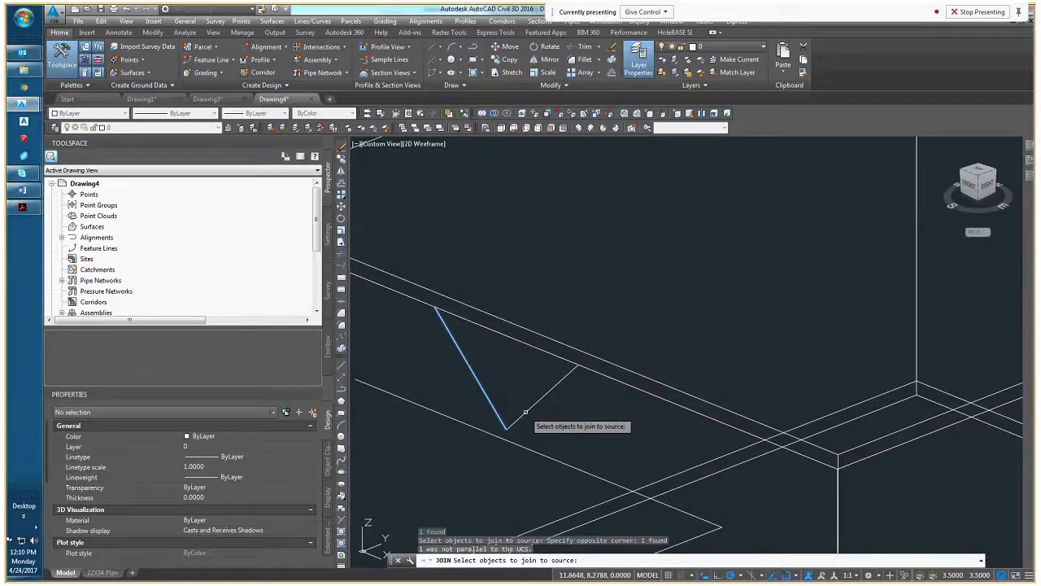
{"action": "key", "text": "Return"}
{"action": "left_click", "coordinate": [511, 415]}
{"action": "key", "text": "Escape"}
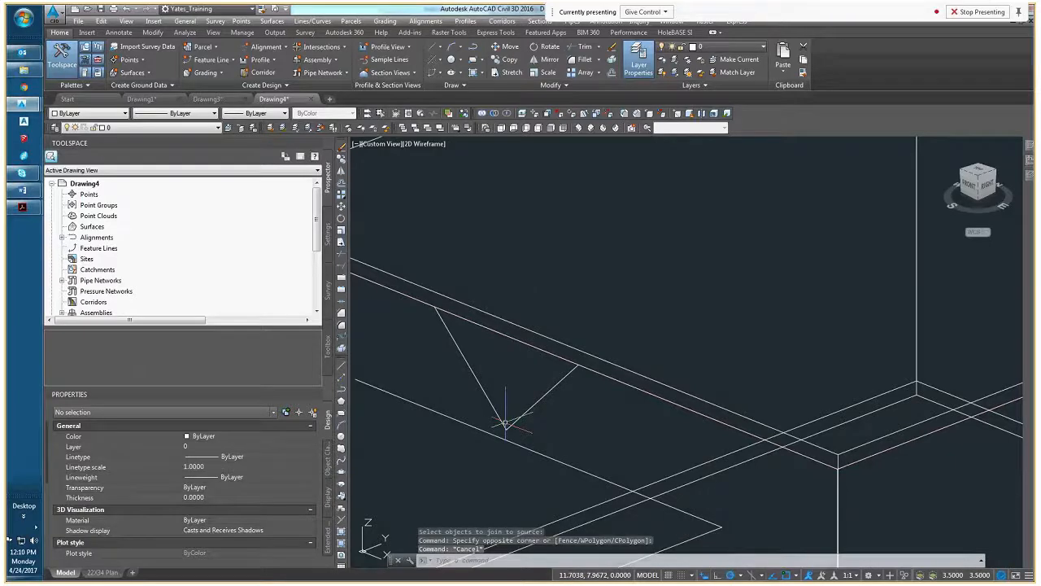
{"action": "key", "text": "Escape"}
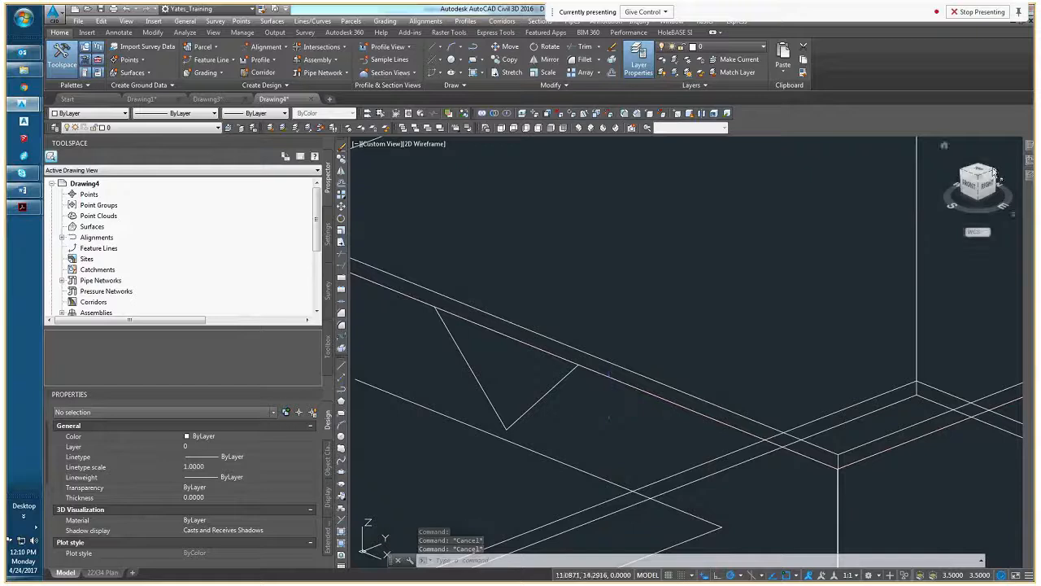
Set the current color to Green and trace the V in the Front view with a closed triangular polyline
{"action": "middle_click_drag", "start_coordinate": [569, 467], "coordinate": [620, 403]}
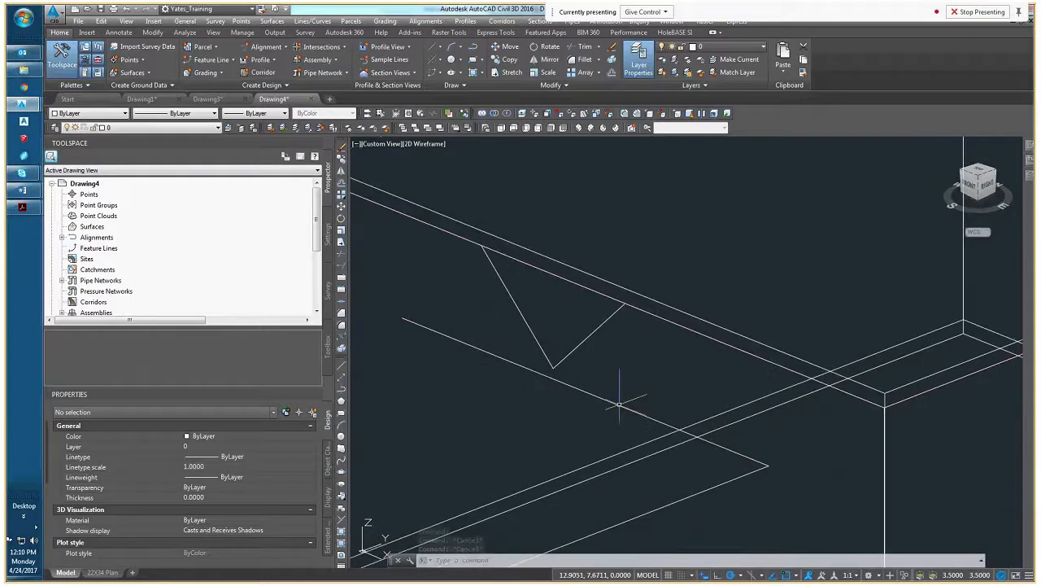
{"action": "left_click", "coordinate": [970, 184]}
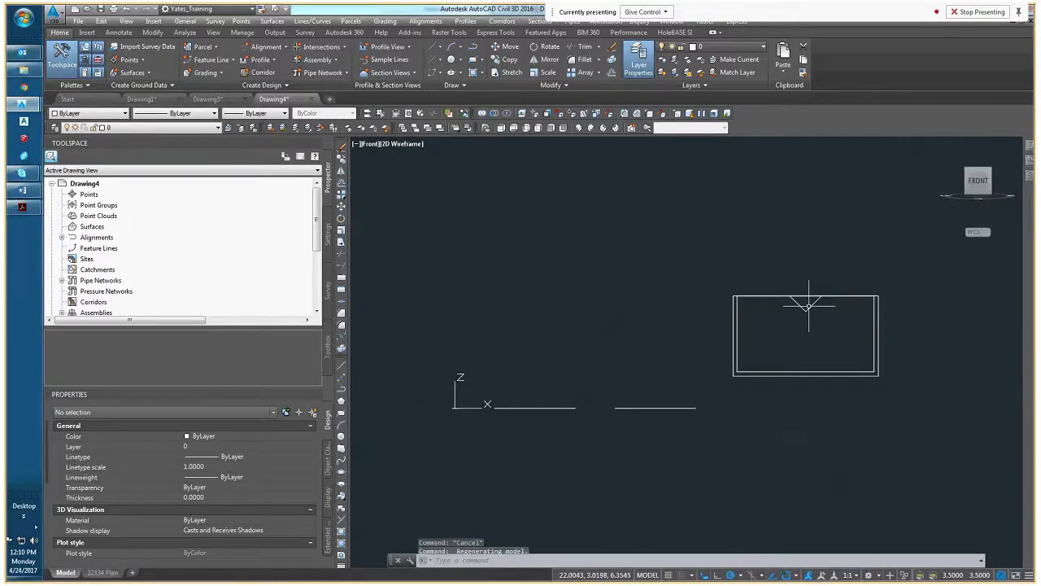
{"action": "left_click", "coordinate": [90, 113]}
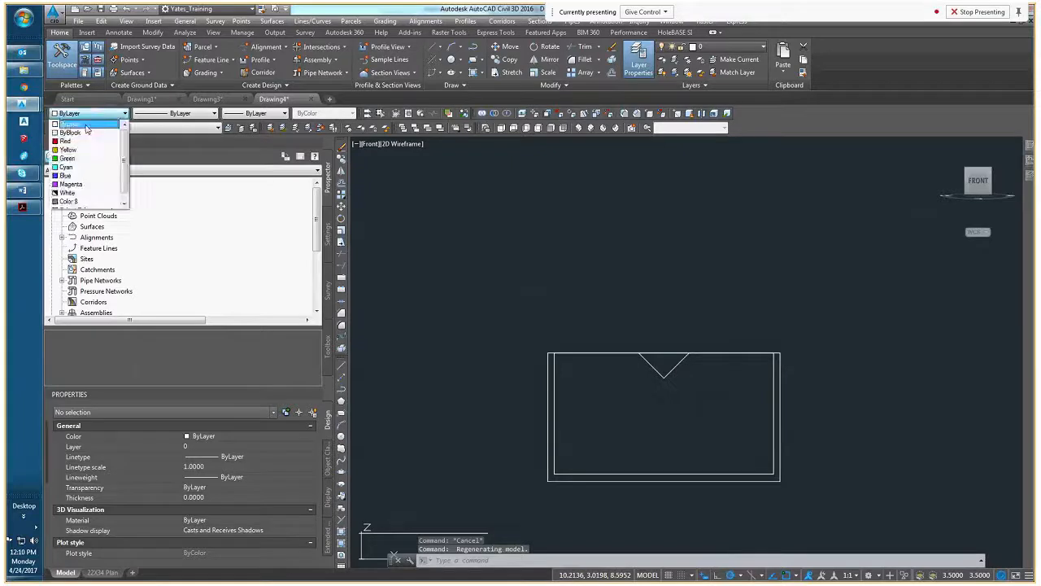
{"action": "left_click", "coordinate": [68, 158]}
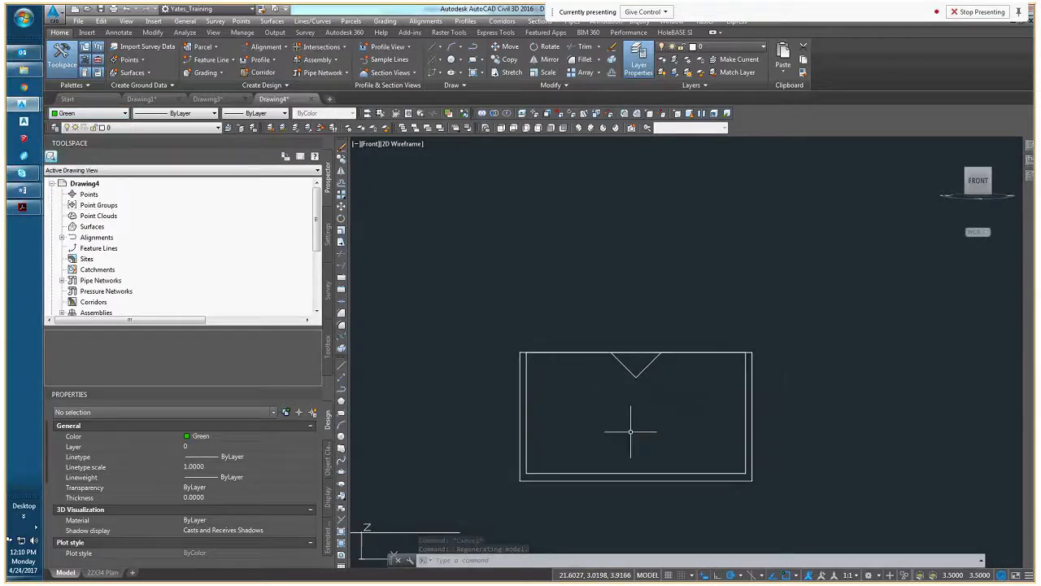
{"action": "type", "text": "pl"}
{"action": "key", "text": "Return"}
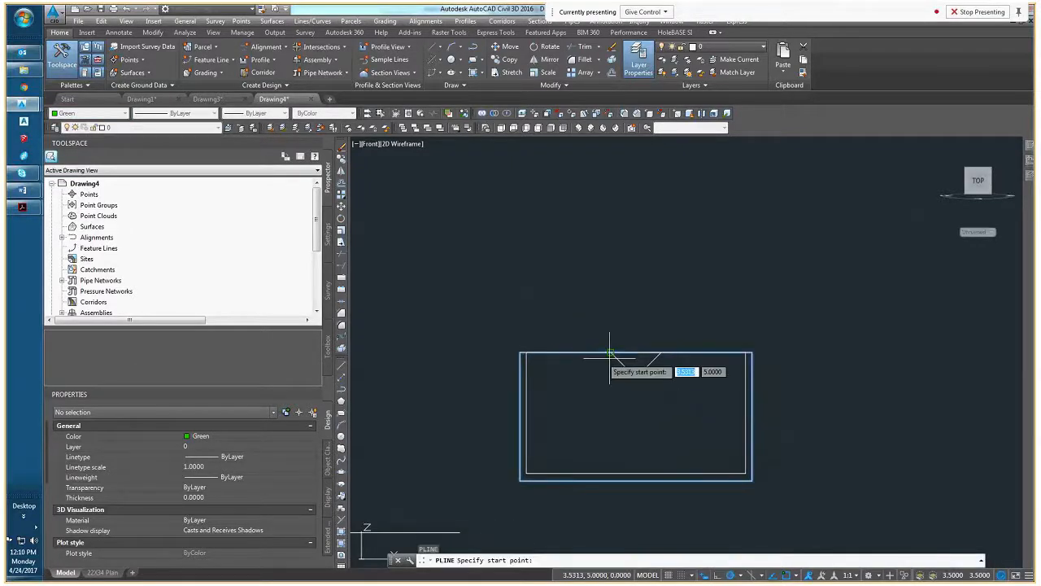
{"action": "left_click", "coordinate": [611, 356]}
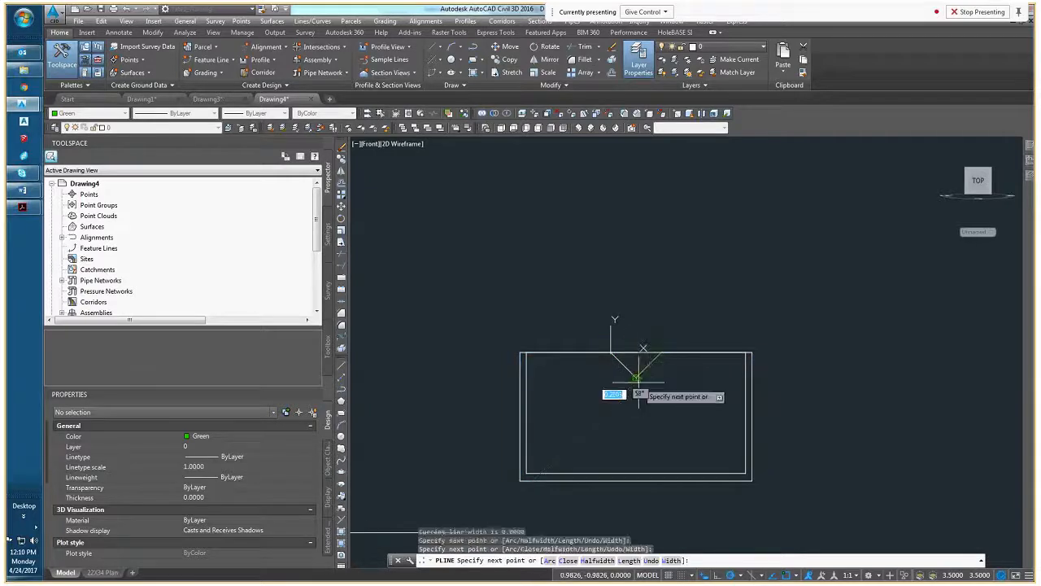
{"action": "right_click", "coordinate": [636, 379]}
{"action": "left_click", "coordinate": [667, 442]}
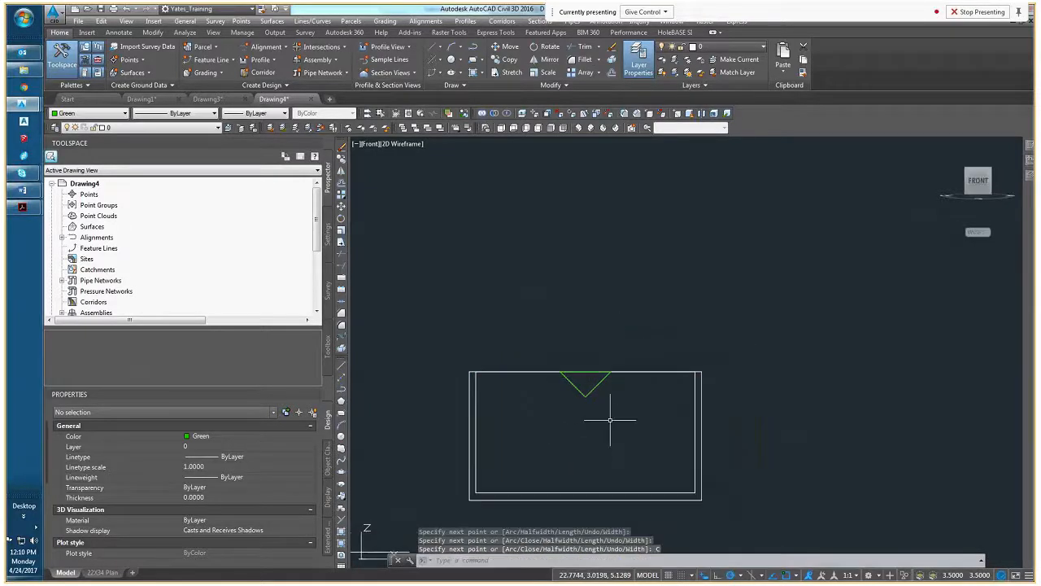
{"action": "middle_click_drag", "start_coordinate": [610, 420], "coordinate": [574, 449], "text": "shift"}
{"action": "scroll", "coordinate": [561, 435], "scroll_direction": "up", "scroll_amount": 3}
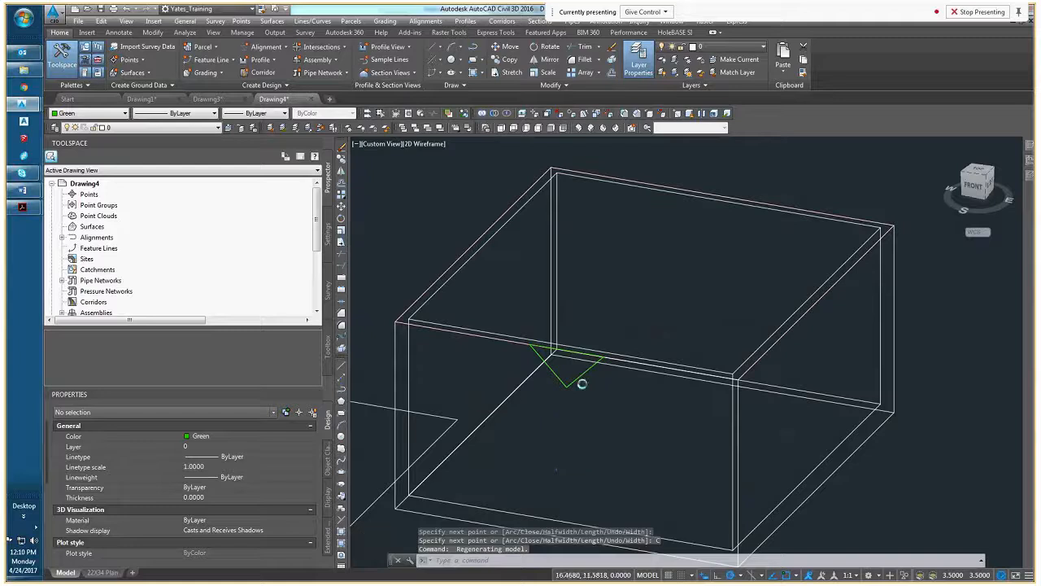
Extrude the green triangular polyline on the box's front face into a 3D solid
{"action": "scroll", "coordinate": [580, 358], "scroll_direction": "up", "scroll_amount": 3}
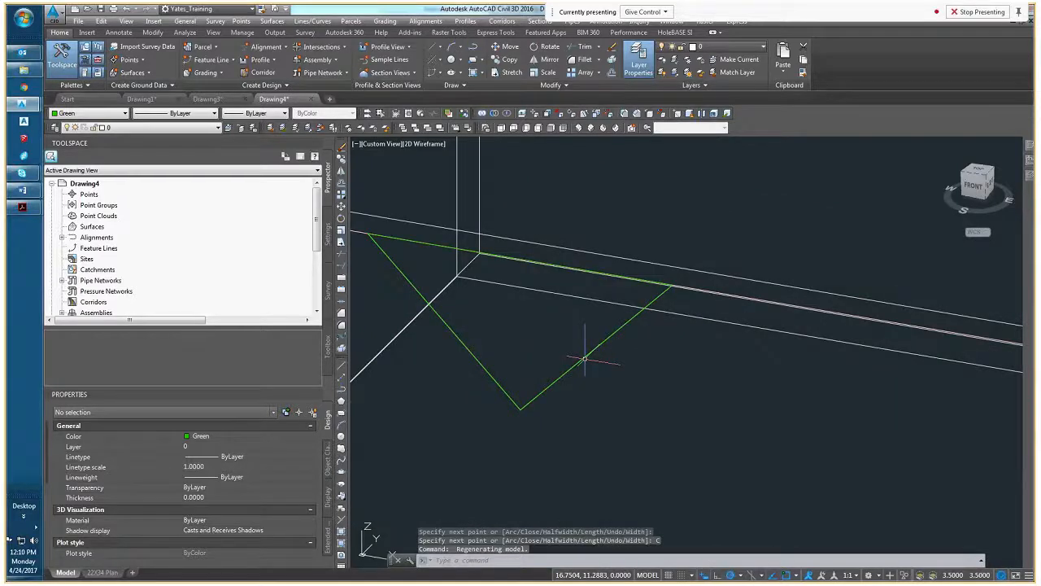
{"action": "left_click", "coordinate": [584, 358]}
{"action": "scroll", "coordinate": [584, 358], "scroll_direction": "down", "scroll_amount": 4}
{"action": "type", "text": "extrude"}
{"action": "key", "text": "Return"}
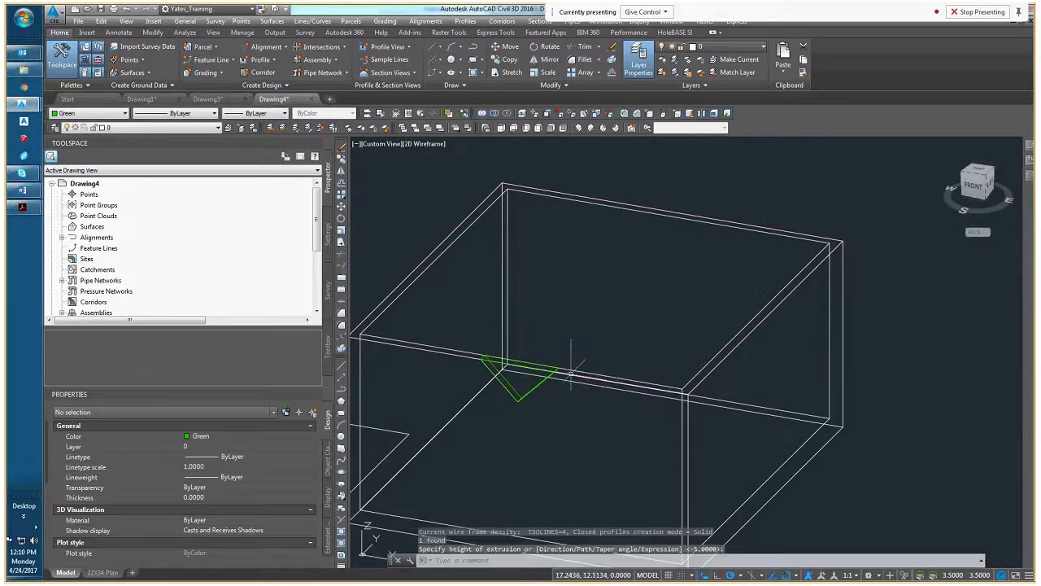
Stretch the green triangular solid's front and back faces so it passes completely through the box's front wall
{"action": "middle_click_drag", "start_coordinate": [551, 391], "coordinate": [485, 434], "text": "shift"}
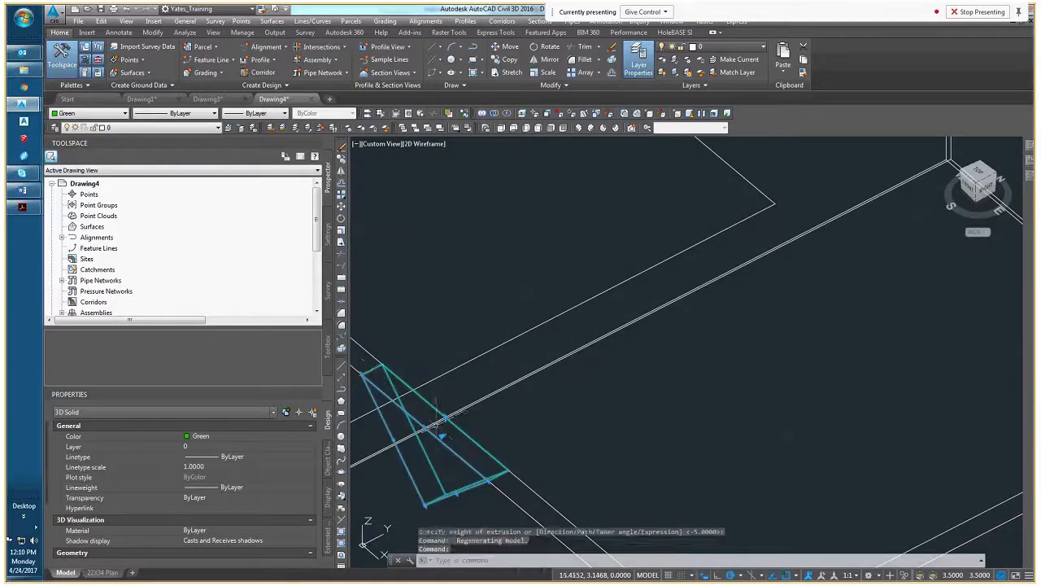
{"action": "left_click", "coordinate": [442, 436]}
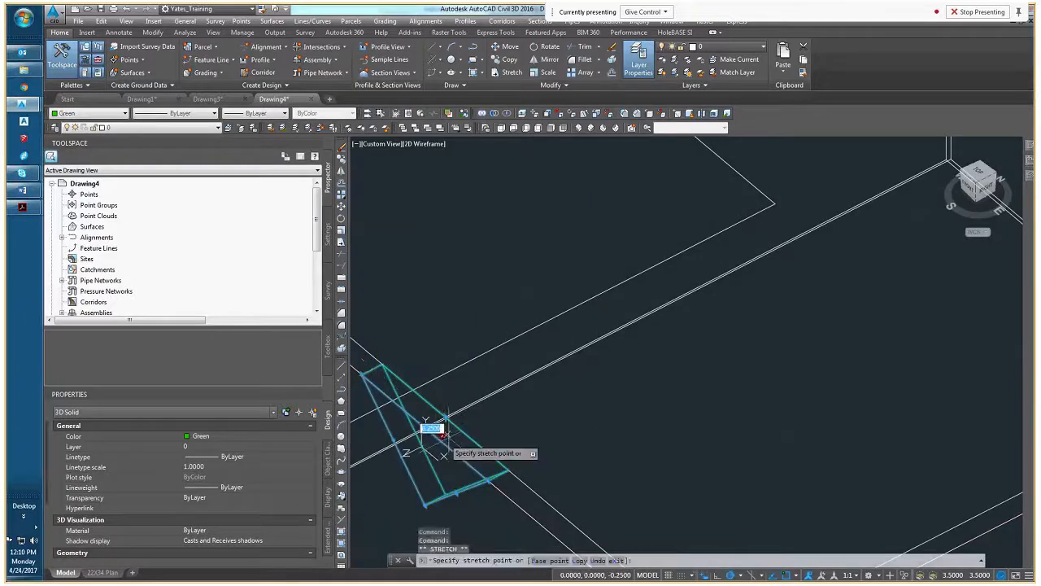
{"action": "middle_click_drag", "start_coordinate": [442, 430], "coordinate": [521, 427], "text": "shift"}
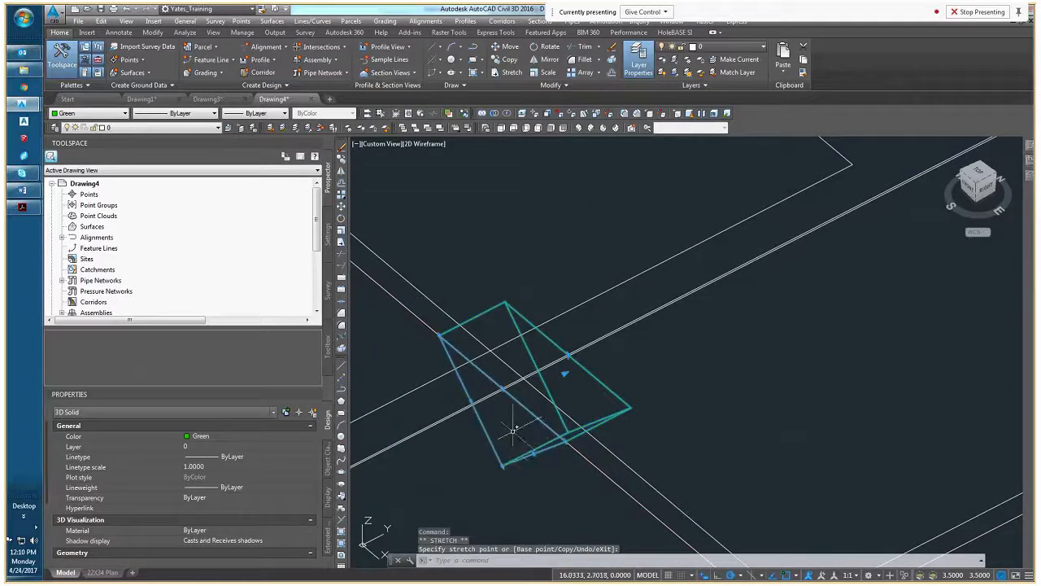
{"action": "left_click", "coordinate": [514, 431], "text": "ctrl"}
{"action": "left_click", "coordinate": [502, 415]}
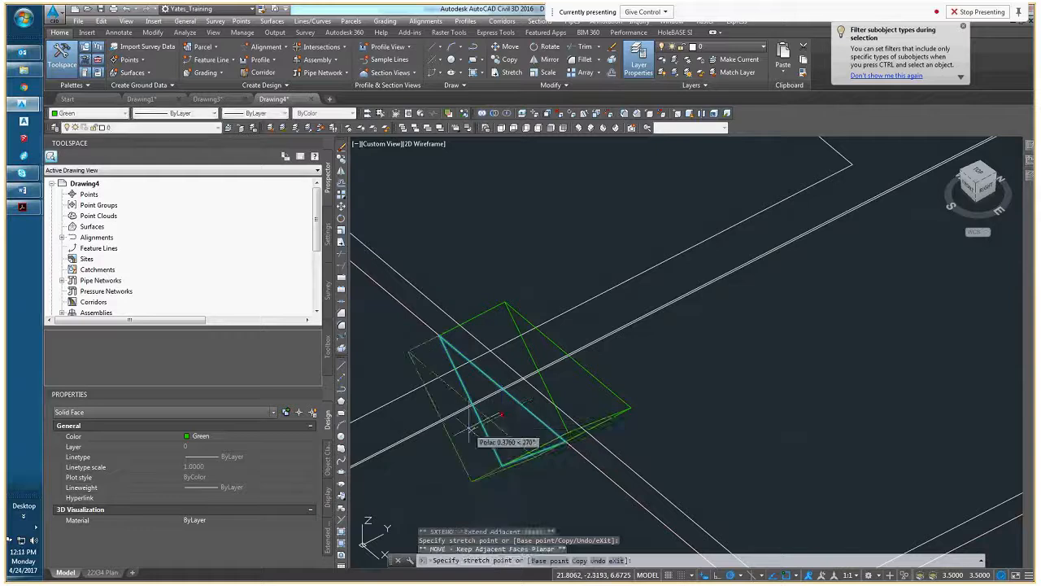
{"action": "key", "text": "Escape"}
{"action": "key", "text": "Escape"}
Subtract the green triangular solid from the box mass element, erasing the layout geometry
{"action": "scroll", "coordinate": [558, 436], "scroll_direction": "down", "scroll_amount": 4}
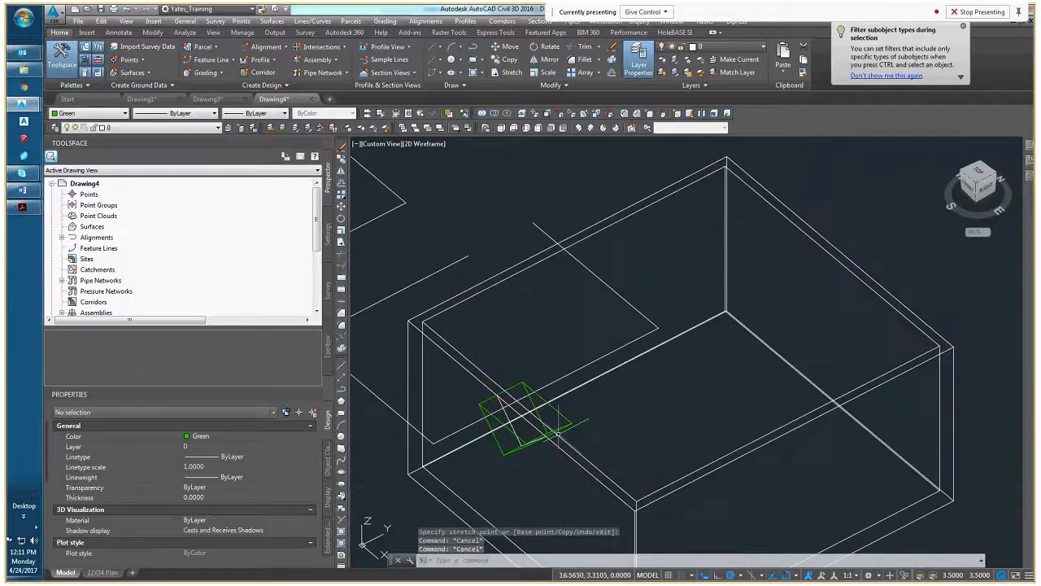
{"action": "scroll", "coordinate": [558, 435], "scroll_direction": "up", "scroll_amount": 2}
{"action": "middle_click_drag", "start_coordinate": [616, 423], "coordinate": [674, 385], "text": "shift"}
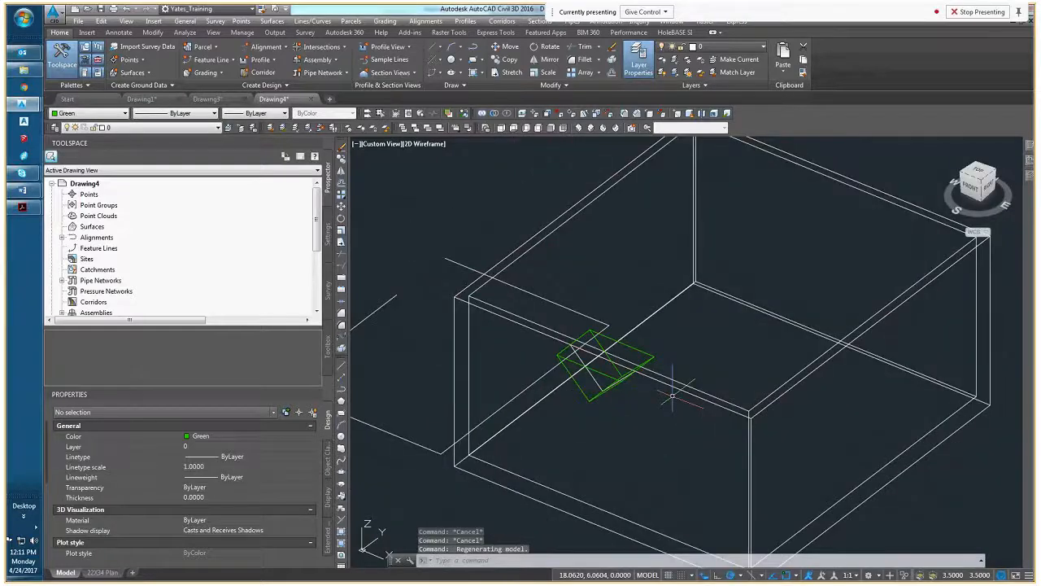
{"action": "left_click", "coordinate": [682, 383]}
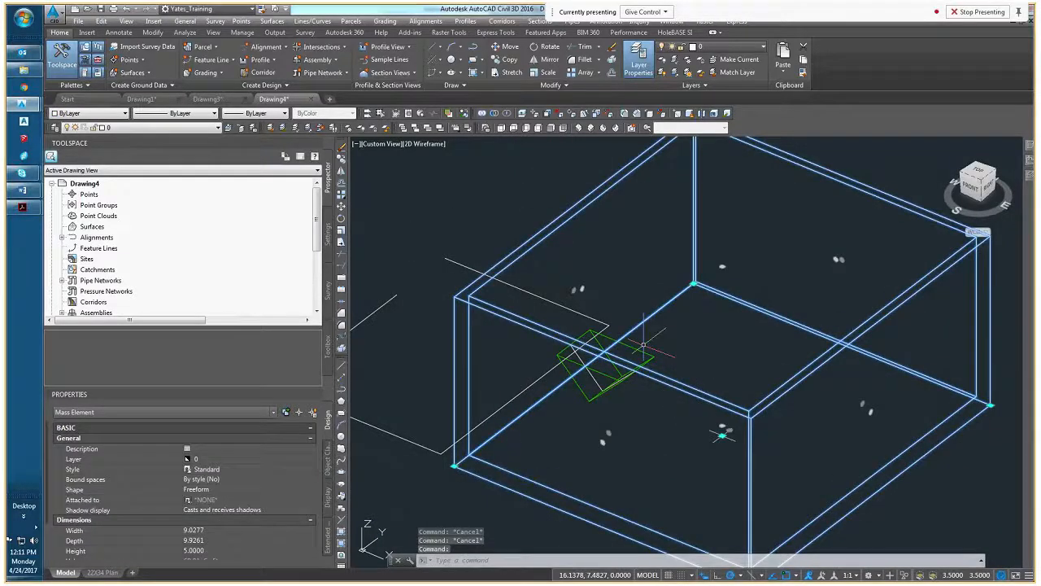
{"action": "right_click", "coordinate": [693, 338]}
{"action": "mouse_move", "coordinate": [756, 182]}
{"action": "left_click", "coordinate": [853, 193]}
{"action": "left_click", "coordinate": [622, 362]}
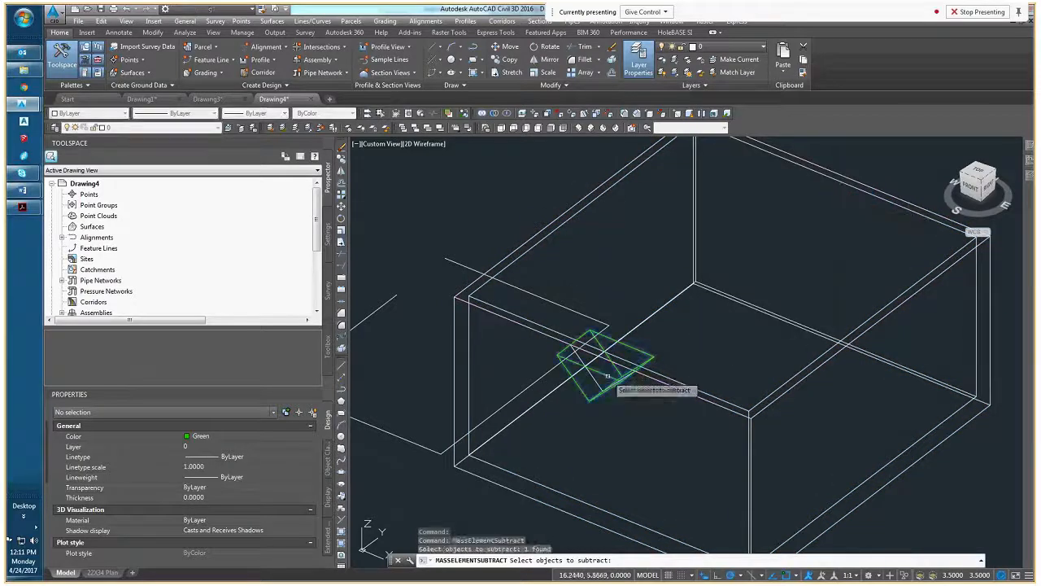
{"action": "key", "text": "Return"}
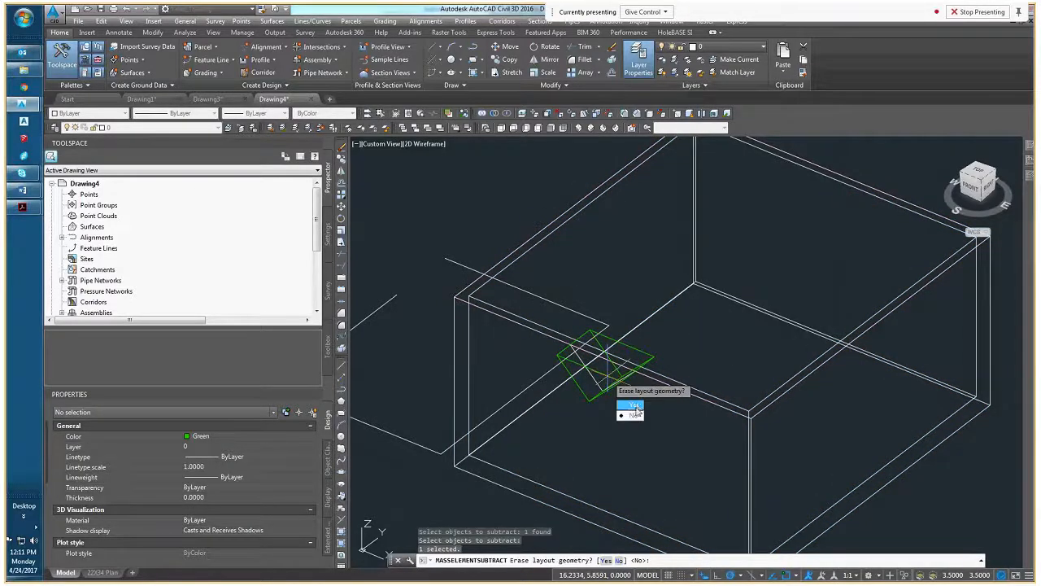
{"action": "left_click", "coordinate": [635, 406]}
Set the view to SE Isometric and erase the red polyline spanning the notch along the box's top edge
{"action": "scroll", "coordinate": [606, 371], "scroll_direction": "up", "scroll_amount": 5}
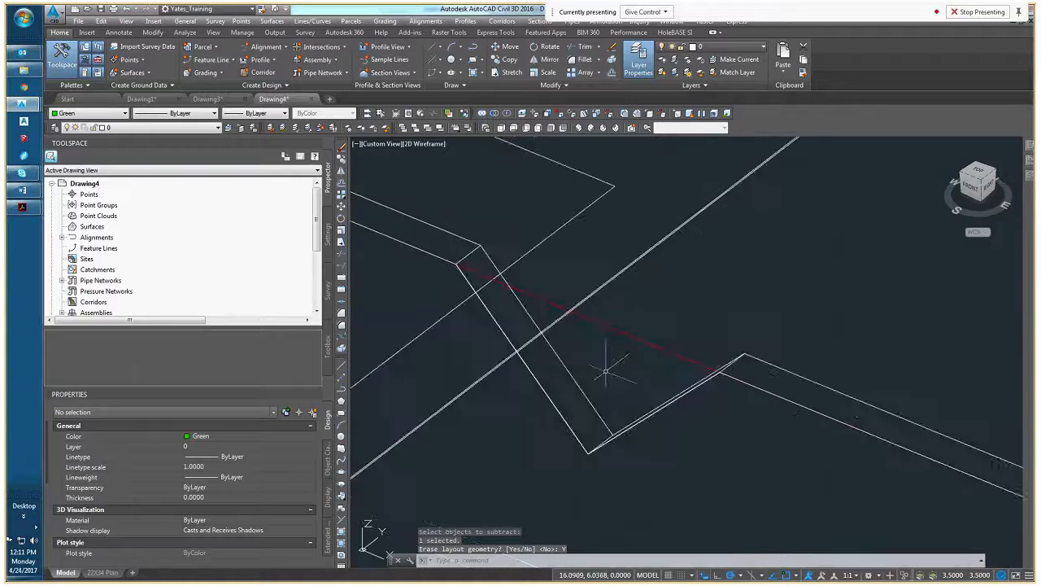
{"action": "scroll", "coordinate": [605, 371], "scroll_direction": "down", "scroll_amount": 5}
{"action": "left_click", "coordinate": [982, 180]}
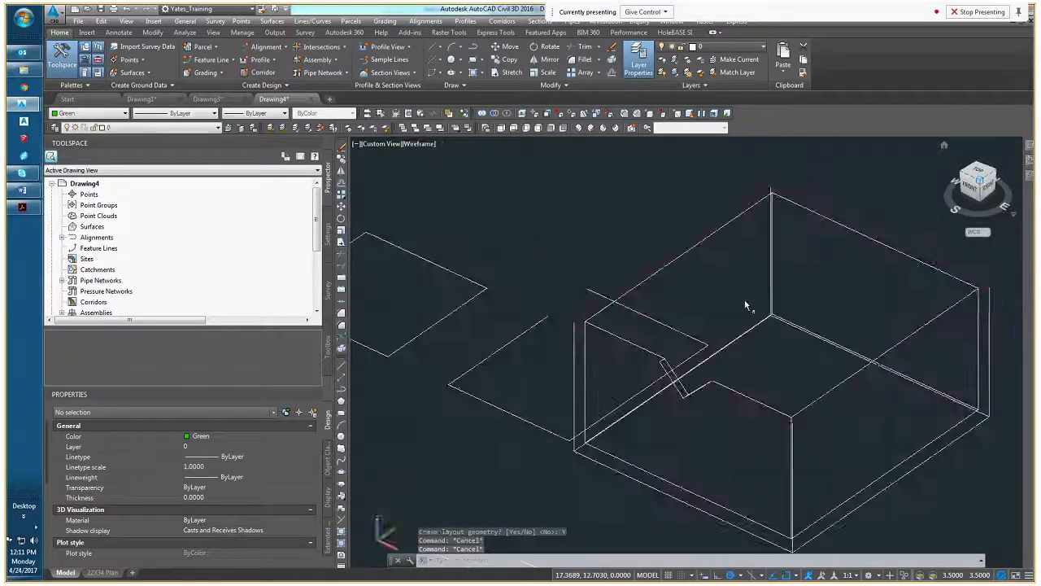
{"action": "left_click", "coordinate": [713, 379]}
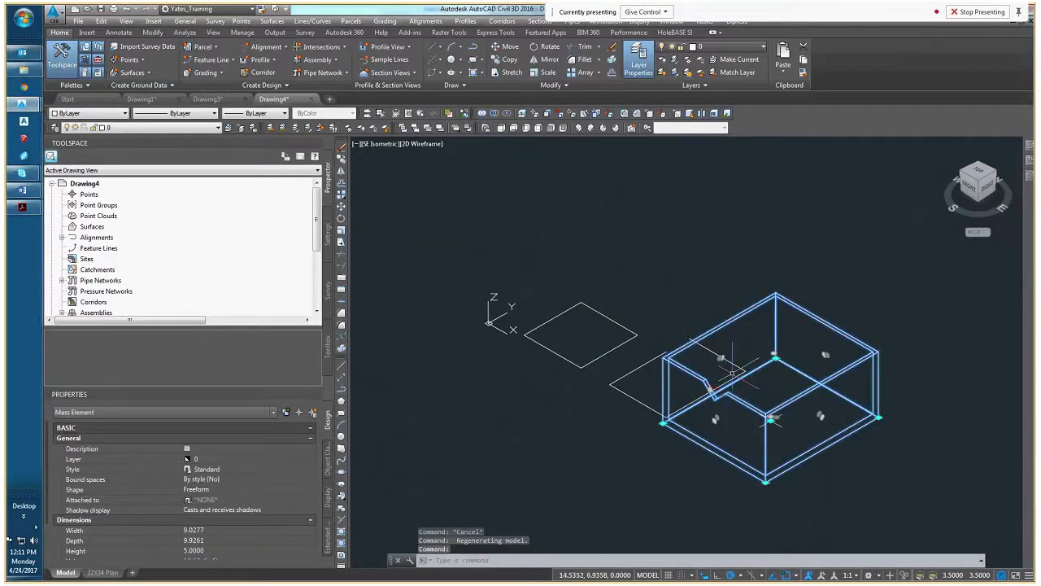
{"action": "key", "text": "Escape"}
{"action": "key", "text": "Escape"}
{"action": "scroll", "coordinate": [716, 380], "scroll_direction": "up", "scroll_amount": 2}
{"action": "scroll", "coordinate": [719, 381], "scroll_direction": "up", "scroll_amount": 3}
{"action": "left_click", "coordinate": [727, 388]}
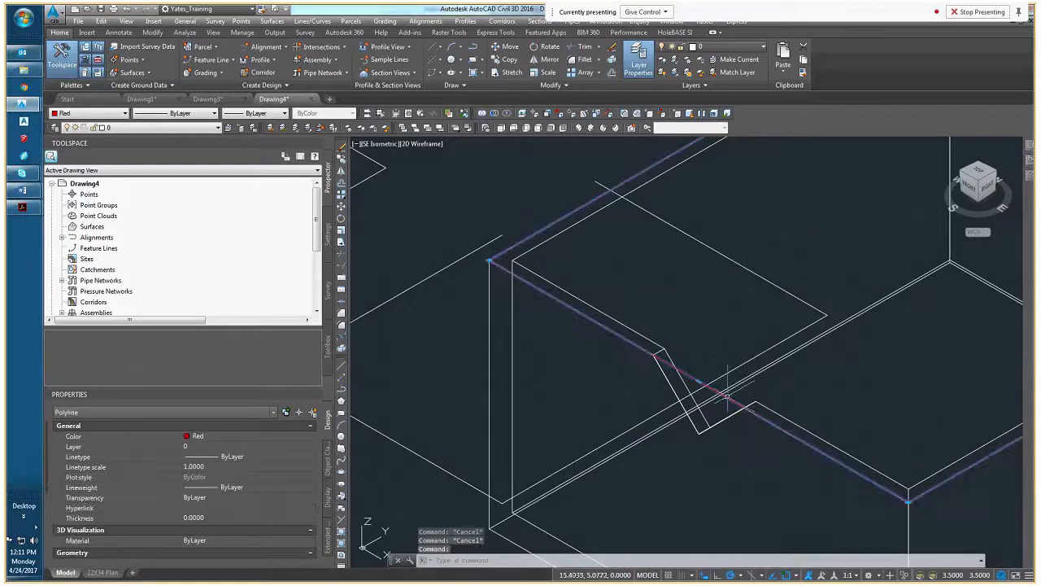
{"action": "key", "text": "Delete"}
{"action": "scroll", "coordinate": [729, 394], "scroll_direction": "down", "scroll_amount": 5}
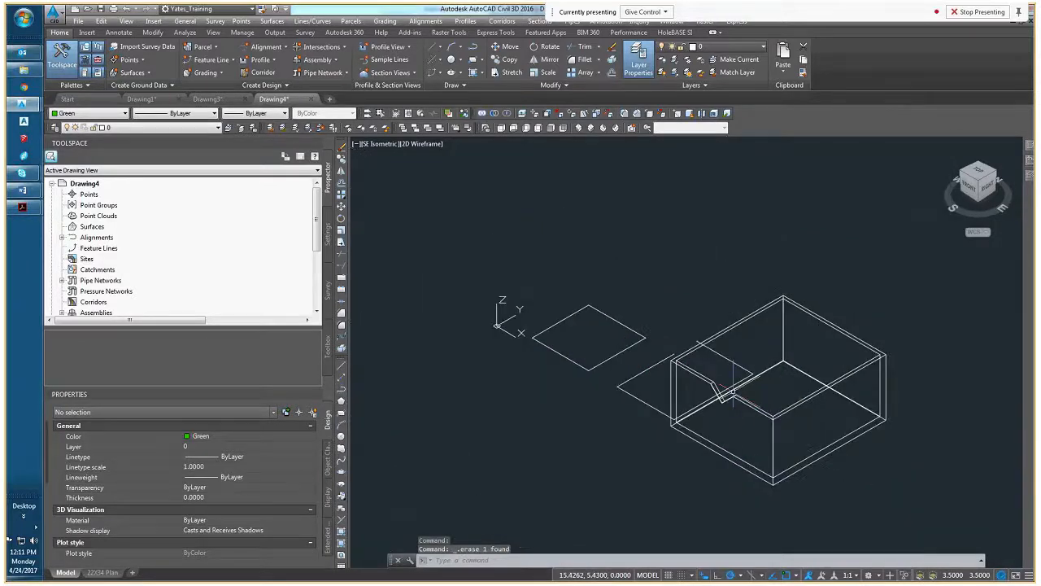
{"action": "key", "text": "Escape"}
{"action": "key", "text": "Escape"}
Display the notched box in the Conceptual visual style, then restore 2D Wireframe
{"action": "scroll", "coordinate": [621, 399], "scroll_direction": "up", "scroll_amount": 4}
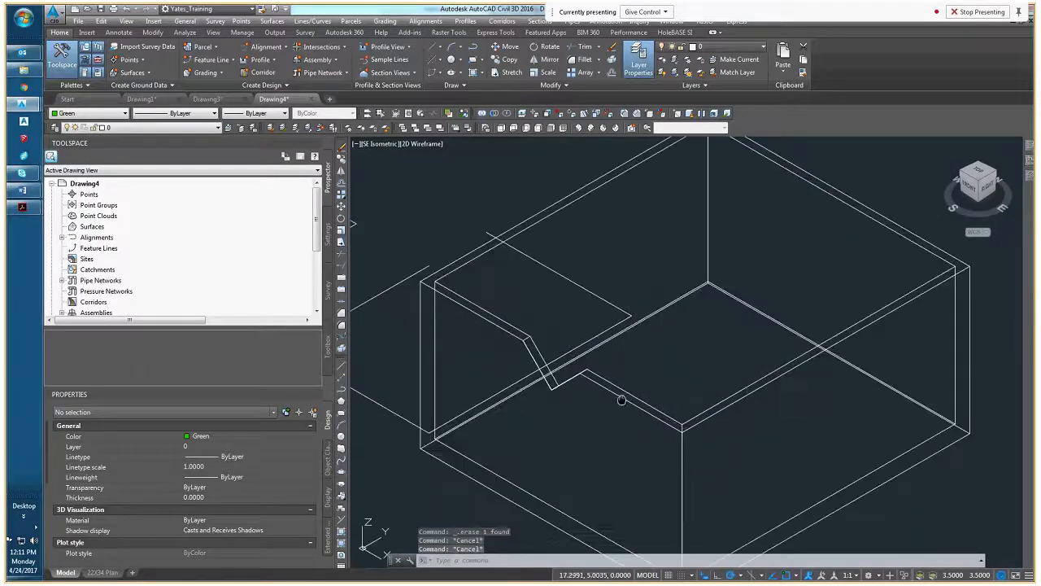
{"action": "scroll", "coordinate": [671, 363], "scroll_direction": "down", "scroll_amount": 2}
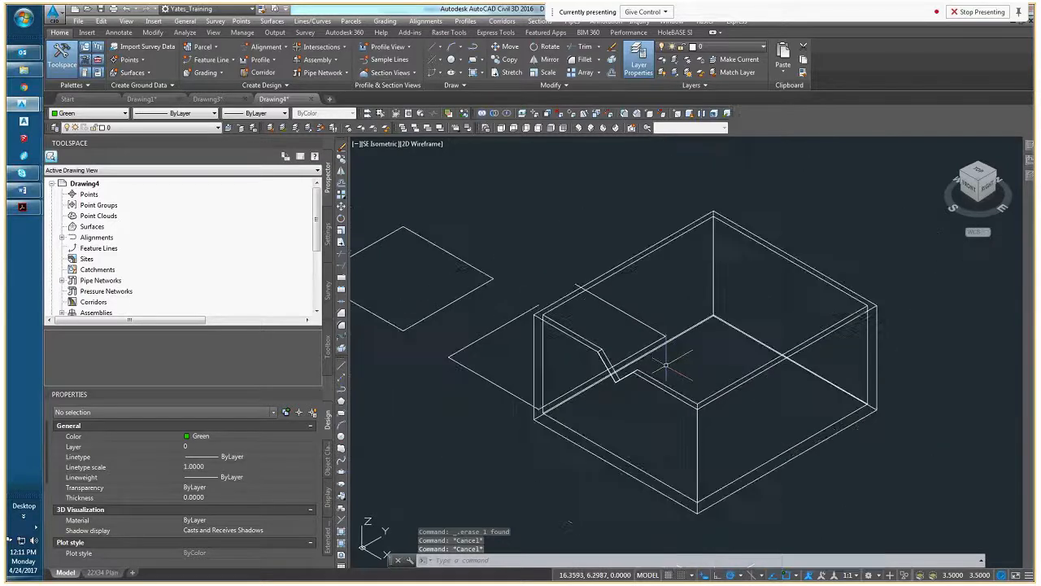
{"action": "left_click", "coordinate": [419, 143]}
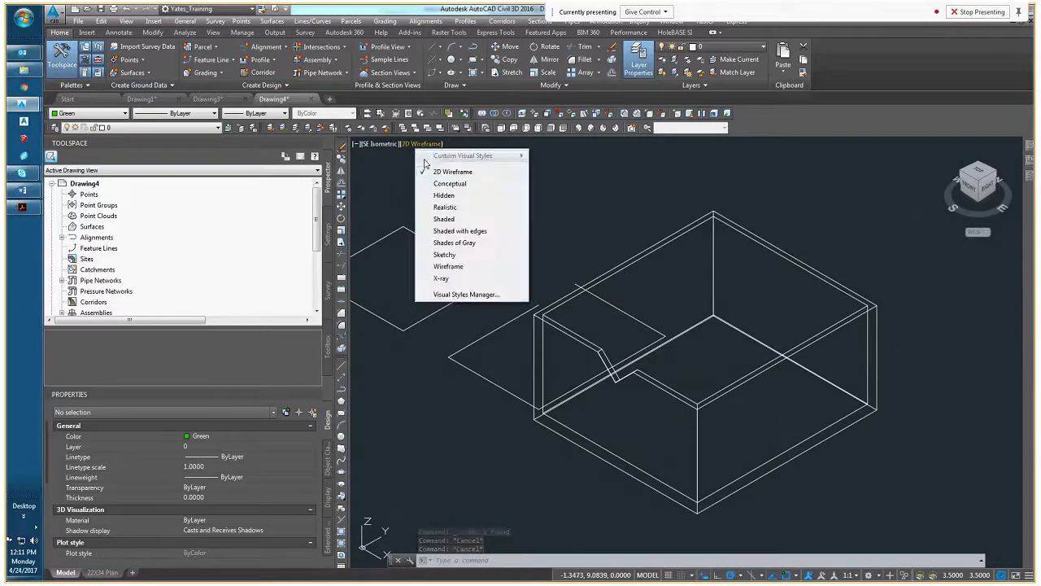
{"action": "left_click", "coordinate": [450, 183]}
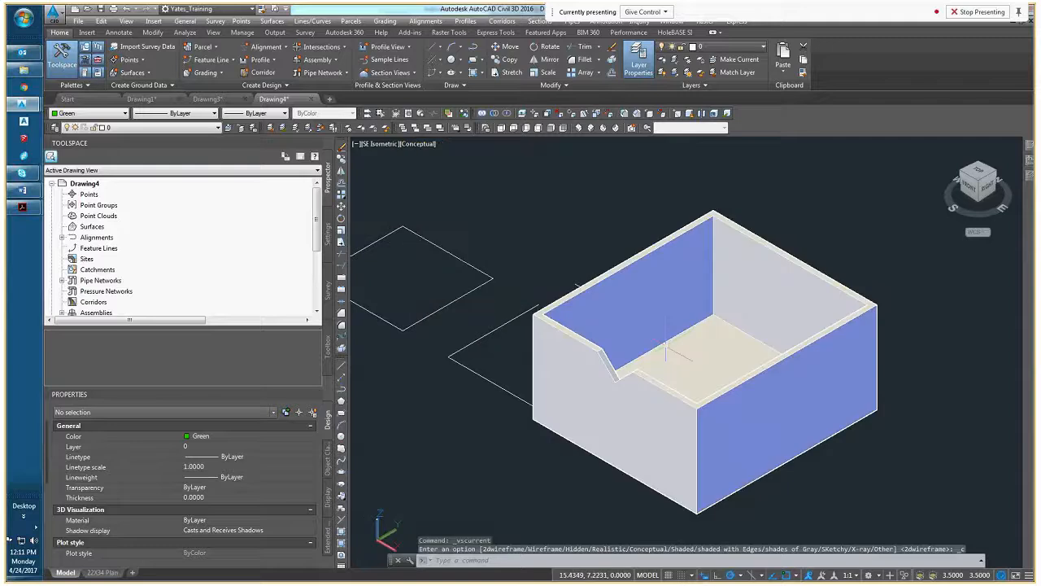
{"action": "middle_click_drag", "start_coordinate": [661, 352], "coordinate": [596, 326]}
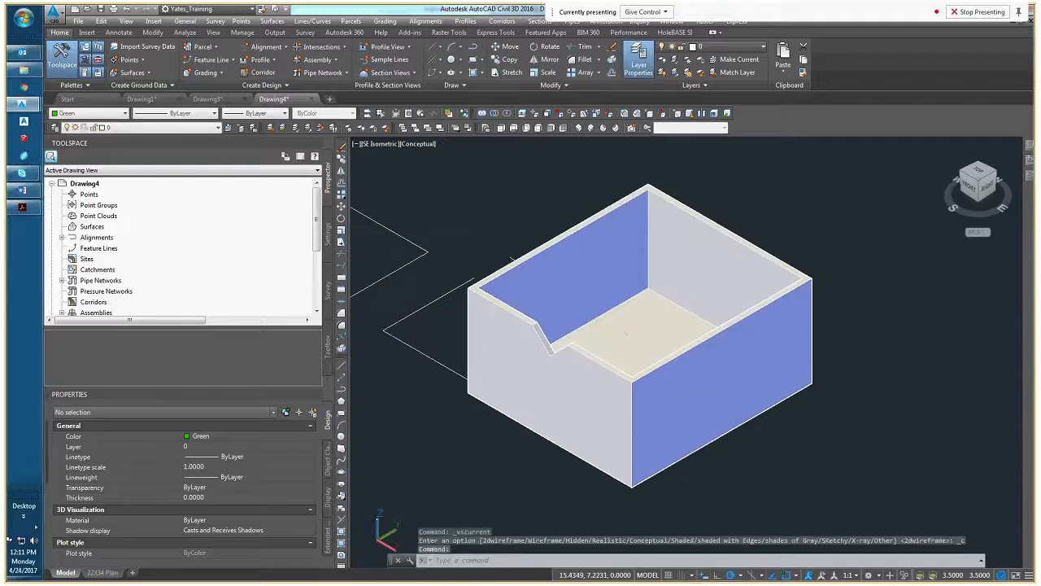
{"action": "left_click", "coordinate": [417, 143]}
{"action": "left_click", "coordinate": [440, 171]}
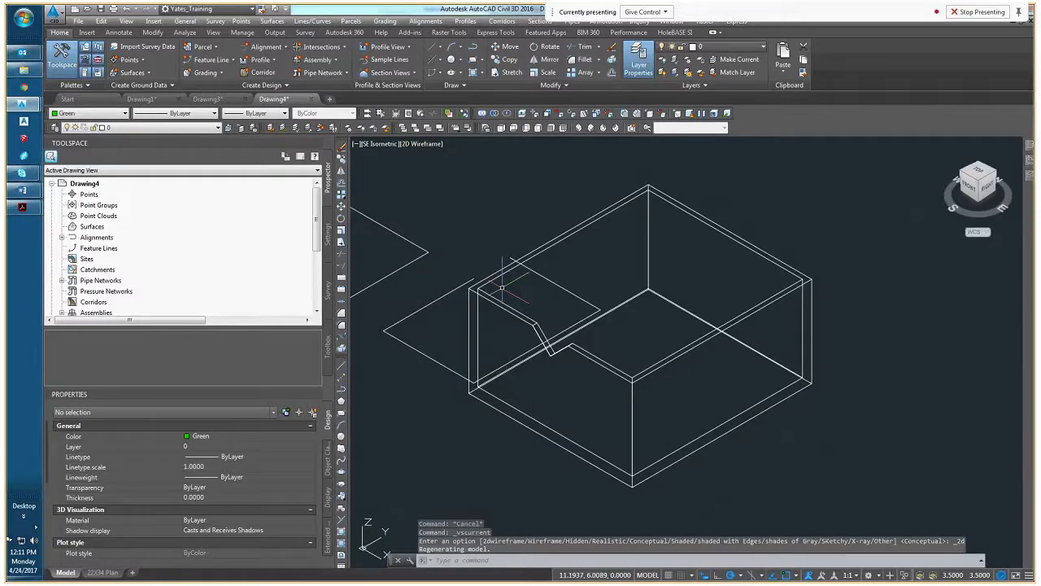
View the notched box from the SW Isometric direction and return to SE Isometric
{"action": "left_click", "coordinate": [975, 181]}
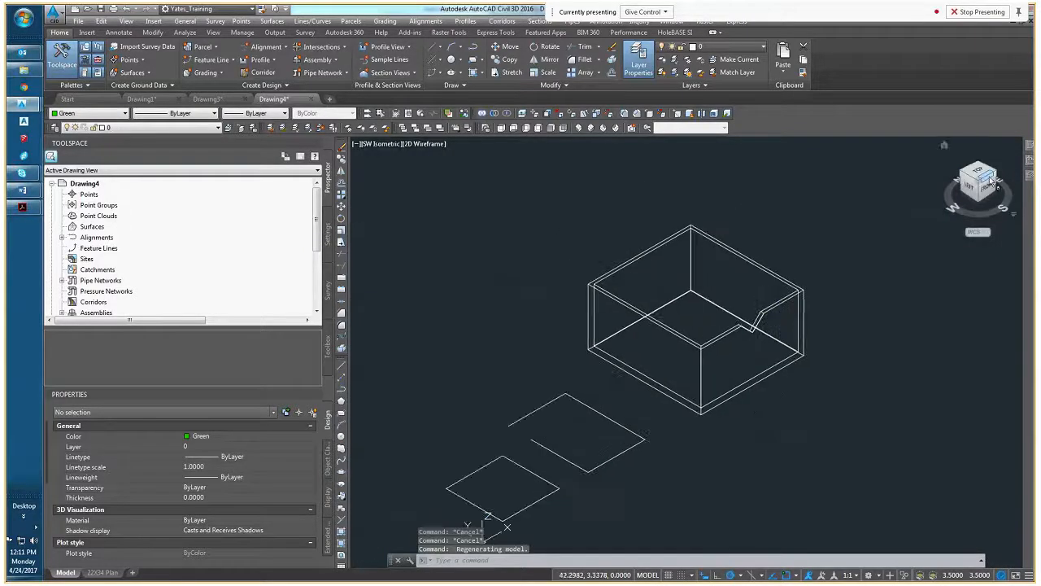
{"action": "left_click", "coordinate": [991, 180]}
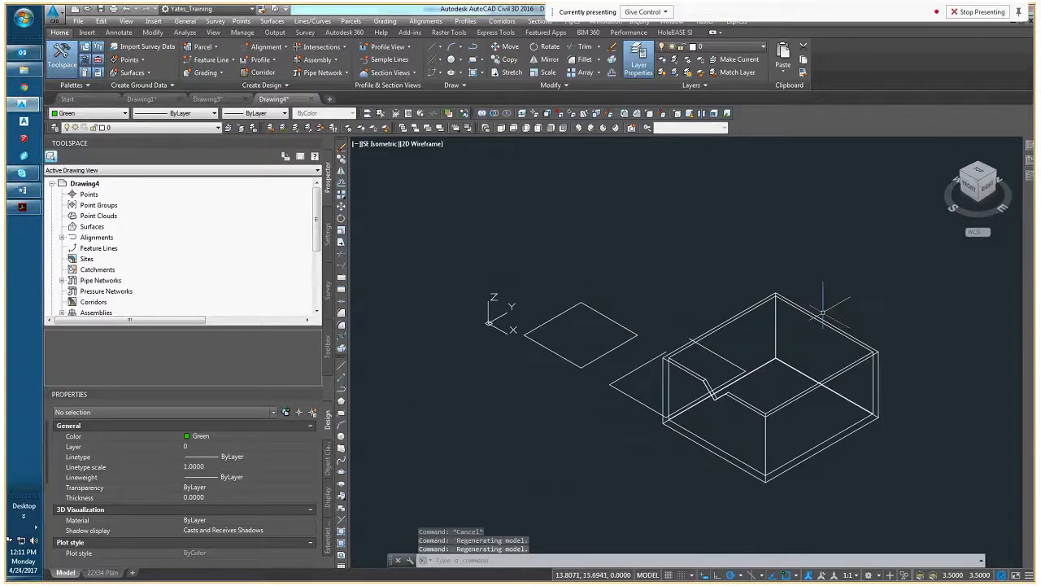
{"action": "middle_click_drag", "start_coordinate": [769, 353], "coordinate": [622, 329]}
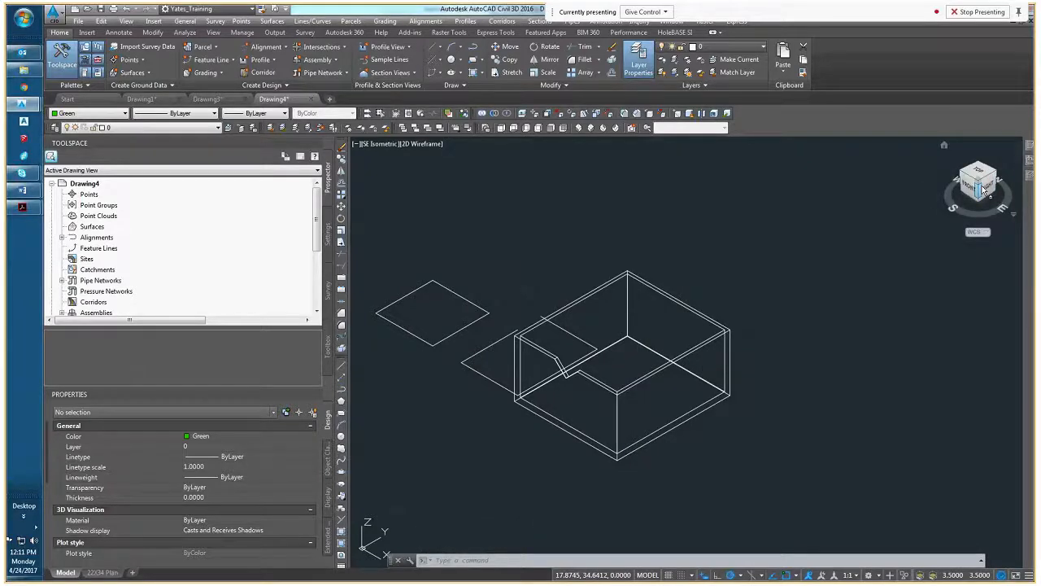
{"action": "middle_click_drag", "start_coordinate": [690, 400], "coordinate": [642, 400]}
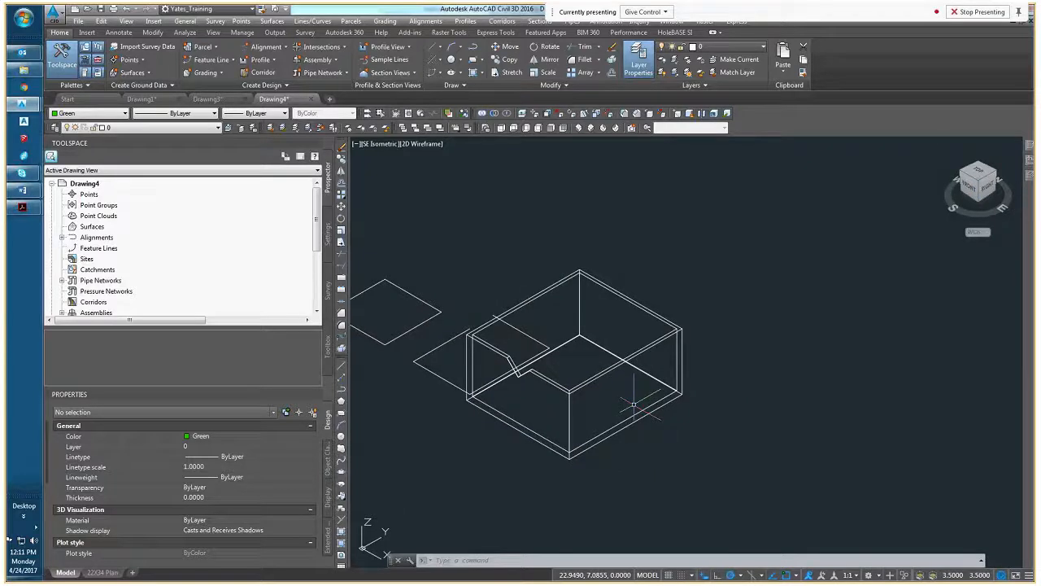
{"action": "type", "text": "f"}
{"action": "key", "text": "Escape"}
{"action": "key", "text": "Escape"}
{"action": "key", "text": "Escape"}
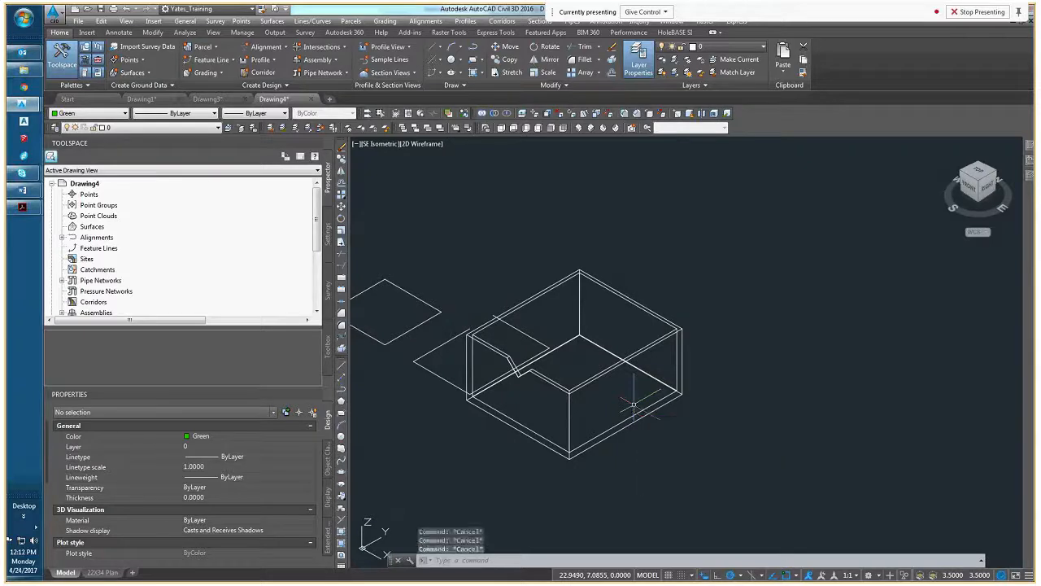
Convert the notched box mass element to a 3D solid, erasing the original object
{"action": "left_click", "coordinate": [548, 377]}
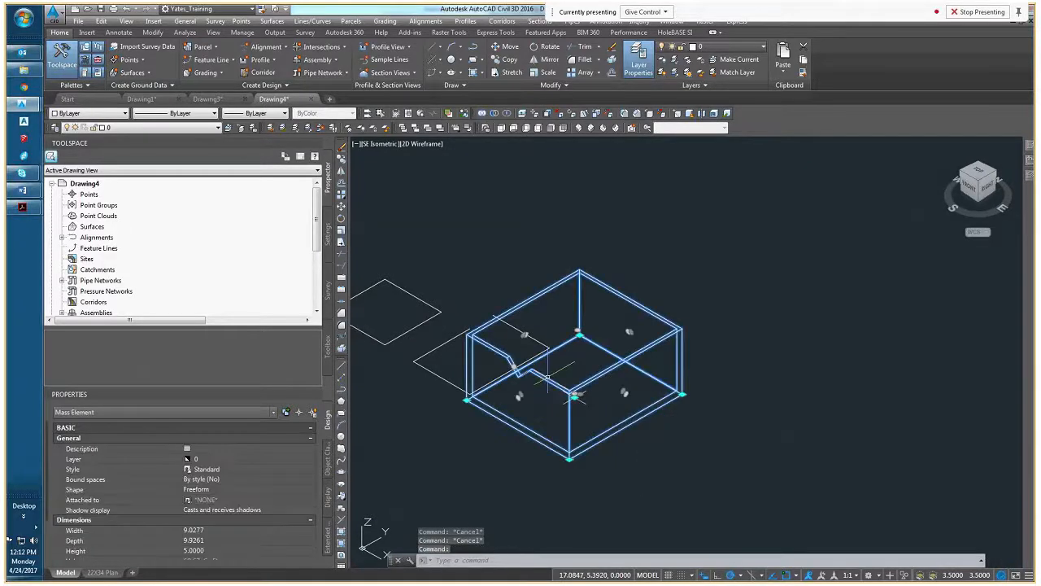
{"action": "right_click", "coordinate": [560, 366]}
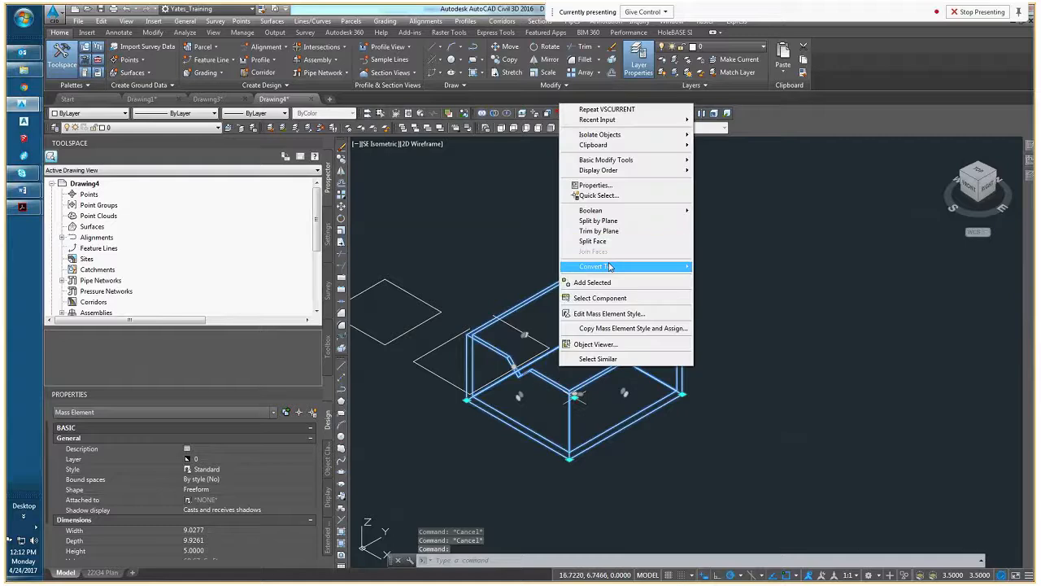
{"action": "mouse_move", "coordinate": [611, 267]}
{"action": "left_click", "coordinate": [715, 267]}
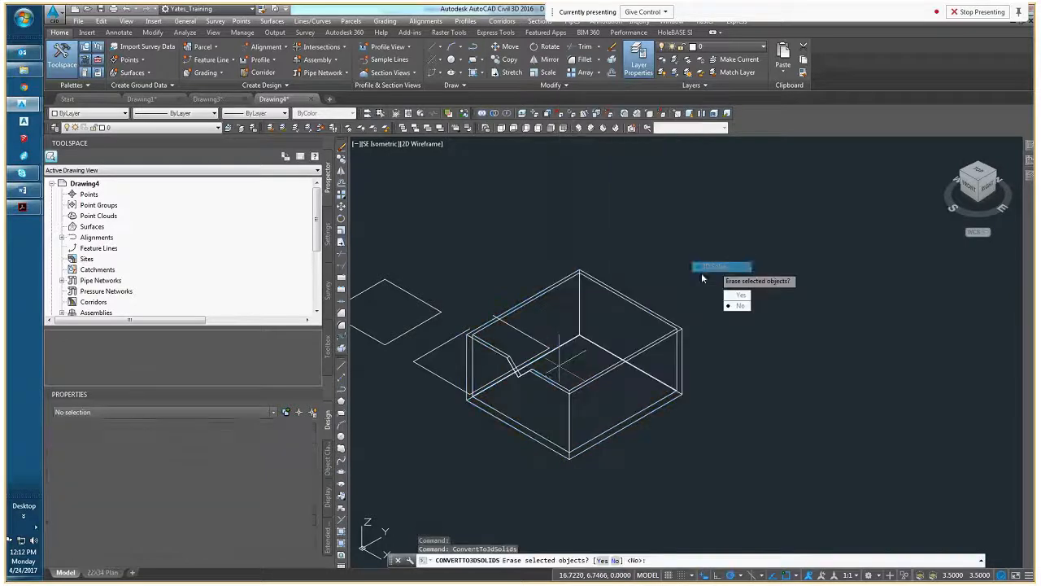
{"action": "right_click", "coordinate": [615, 332]}
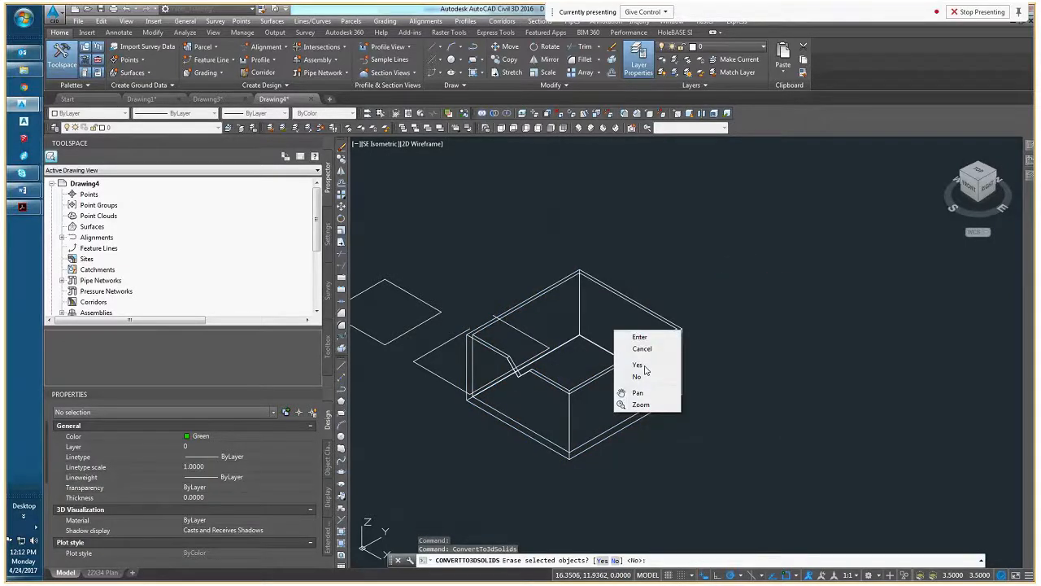
{"action": "left_click", "coordinate": [637, 364]}
{"action": "scroll", "coordinate": [646, 382], "scroll_direction": "up", "scroll_amount": 5}
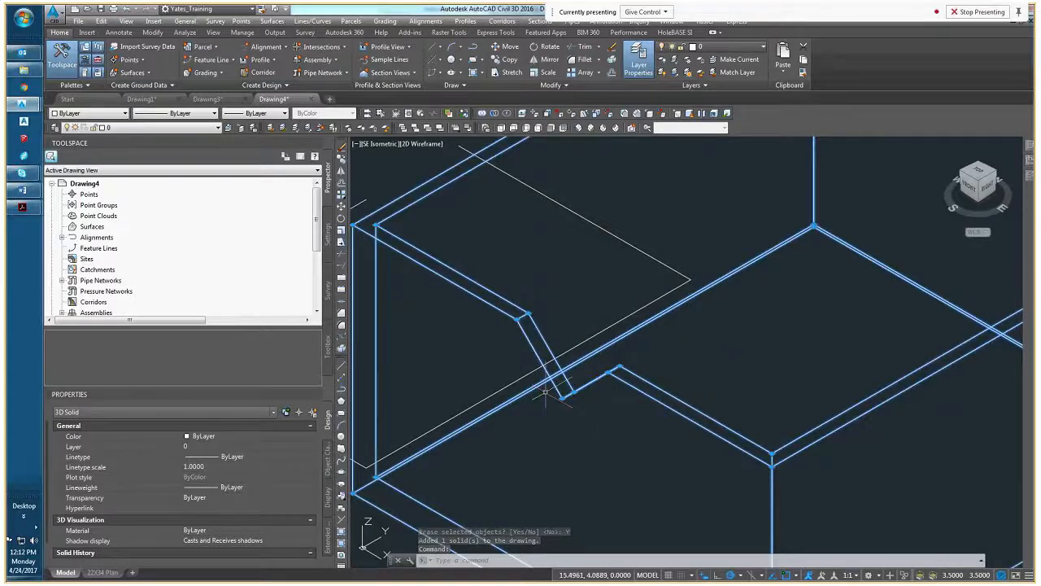
{"action": "key", "text": "Escape"}
{"action": "scroll", "coordinate": [618, 399], "scroll_direction": "down", "scroll_amount": 5}
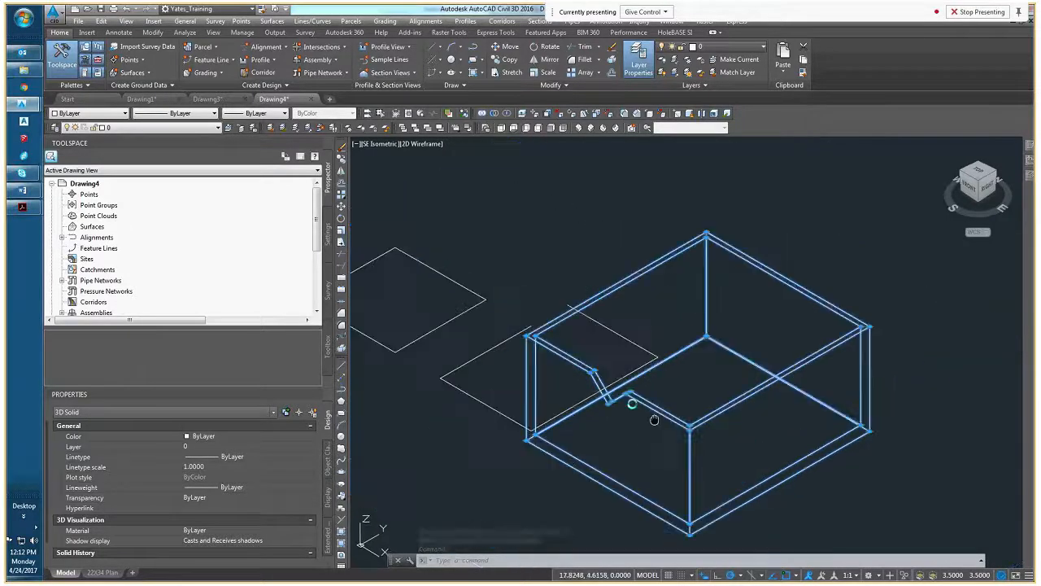
{"action": "key", "text": "Escape"}
Start Flatshot for the notched box, inserting as a new block, and set the foreground lines' color to Green
{"action": "type", "text": "flatshot"}
{"action": "key", "text": "Return"}
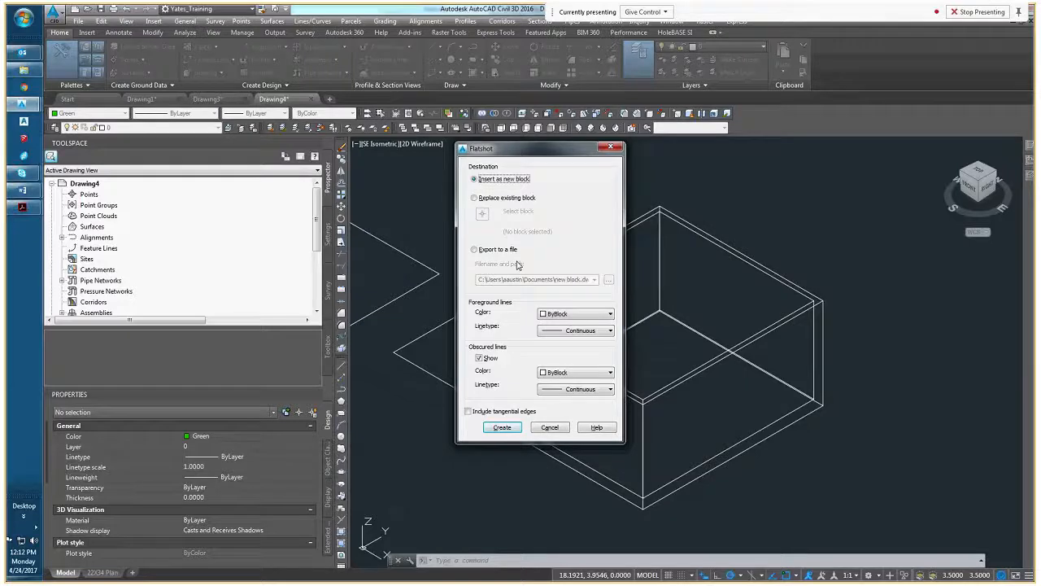
{"action": "left_click", "coordinate": [561, 316]}
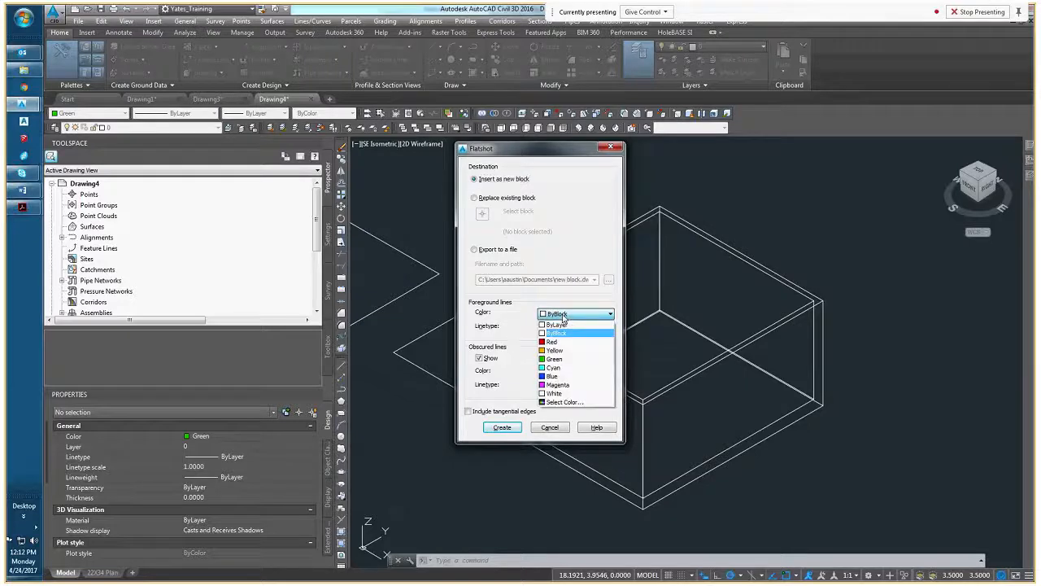
{"action": "left_click", "coordinate": [560, 359]}
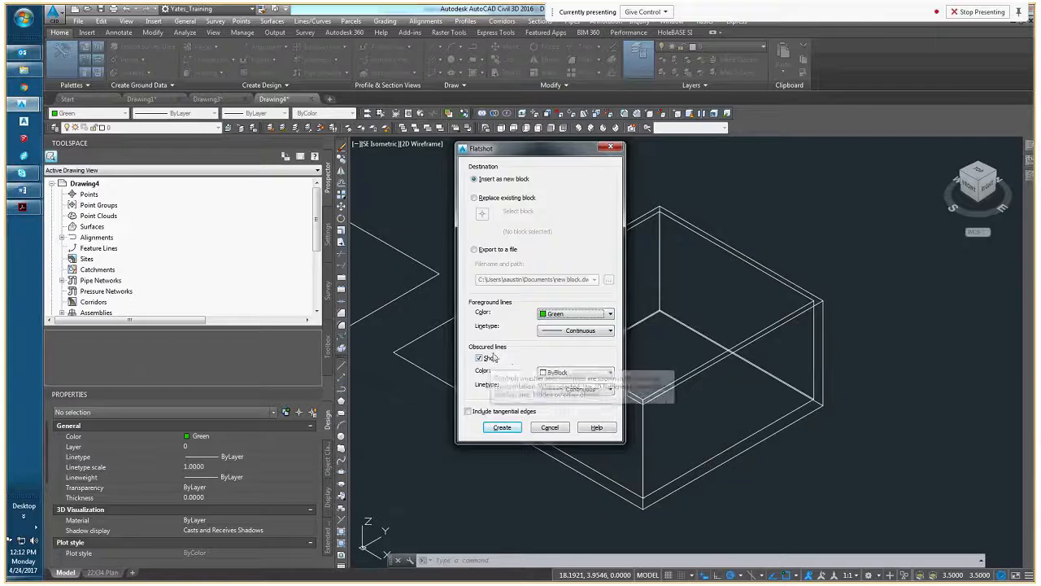
Set the Flatshot obscured lines to Red and load and assign the HIDDEN2 linetype to them
{"action": "left_click", "coordinate": [574, 372]}
{"action": "left_click", "coordinate": [562, 398]}
{"action": "left_click", "coordinate": [574, 389]}
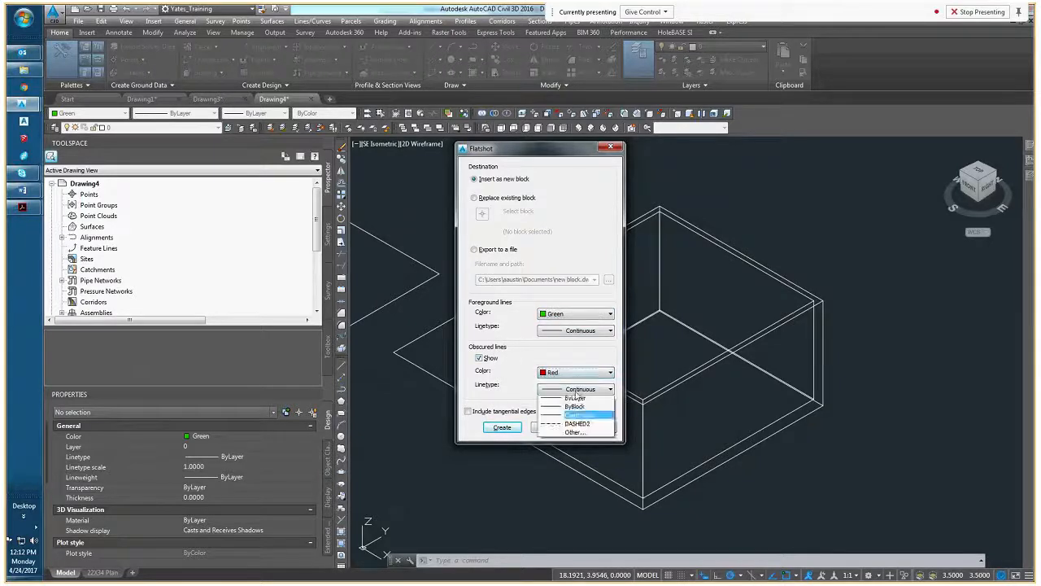
{"action": "left_click", "coordinate": [584, 436]}
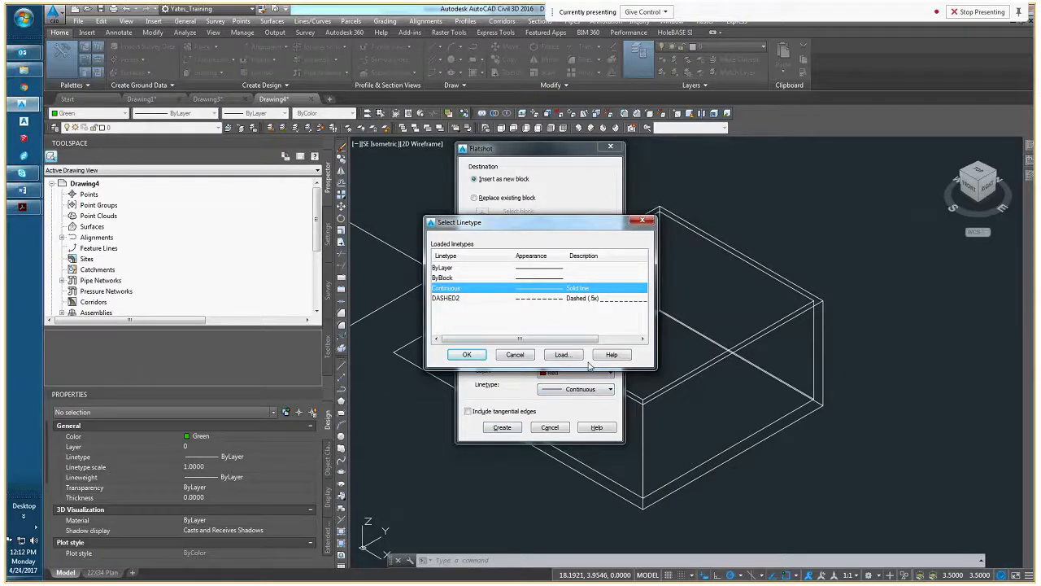
{"action": "left_click", "coordinate": [563, 355]}
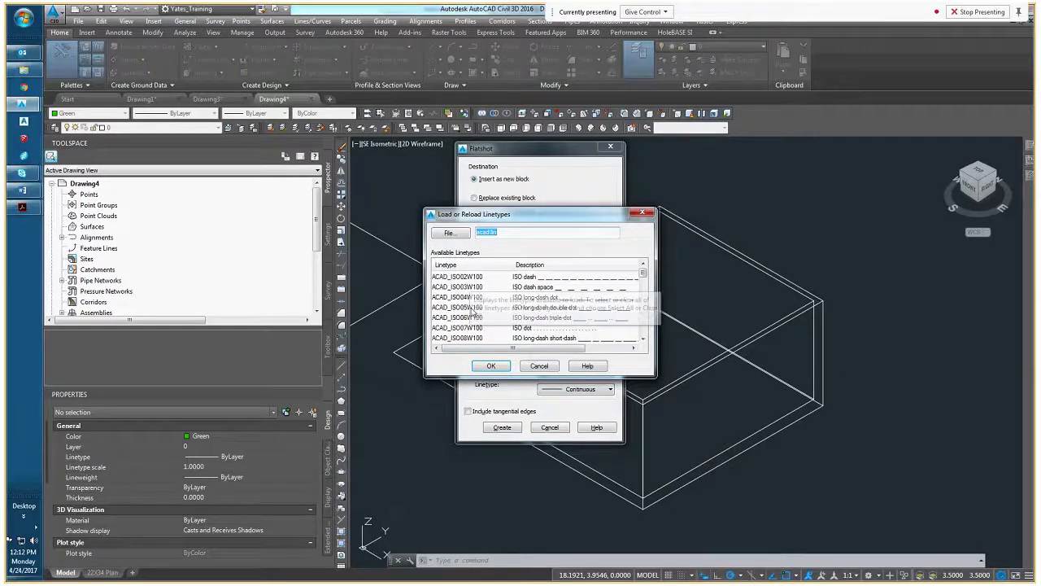
{"action": "scroll", "coordinate": [472, 312], "scroll_direction": "down", "scroll_amount": 10}
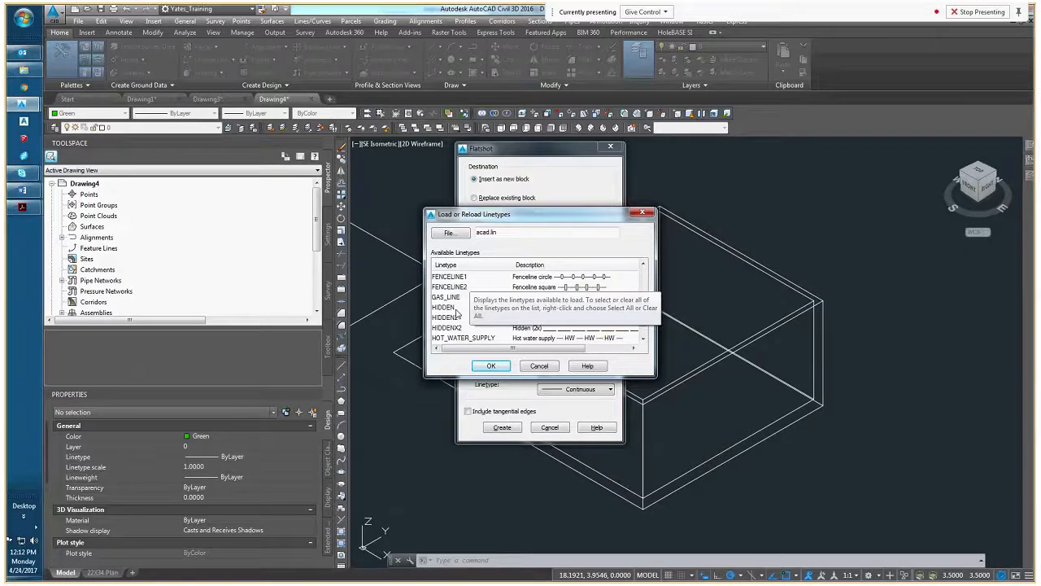
{"action": "double_click", "coordinate": [450, 317]}
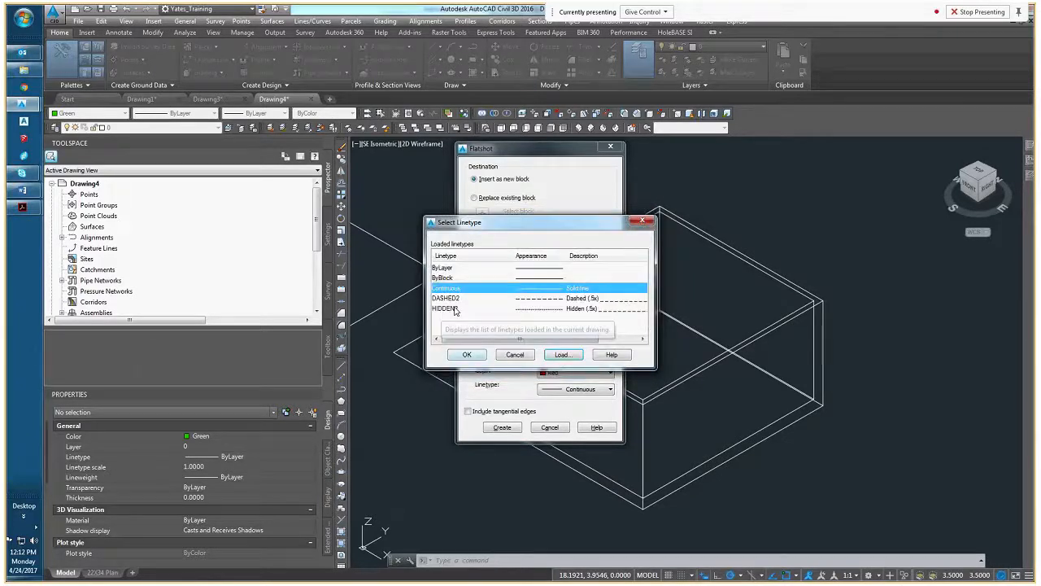
{"action": "left_click", "coordinate": [459, 355]}
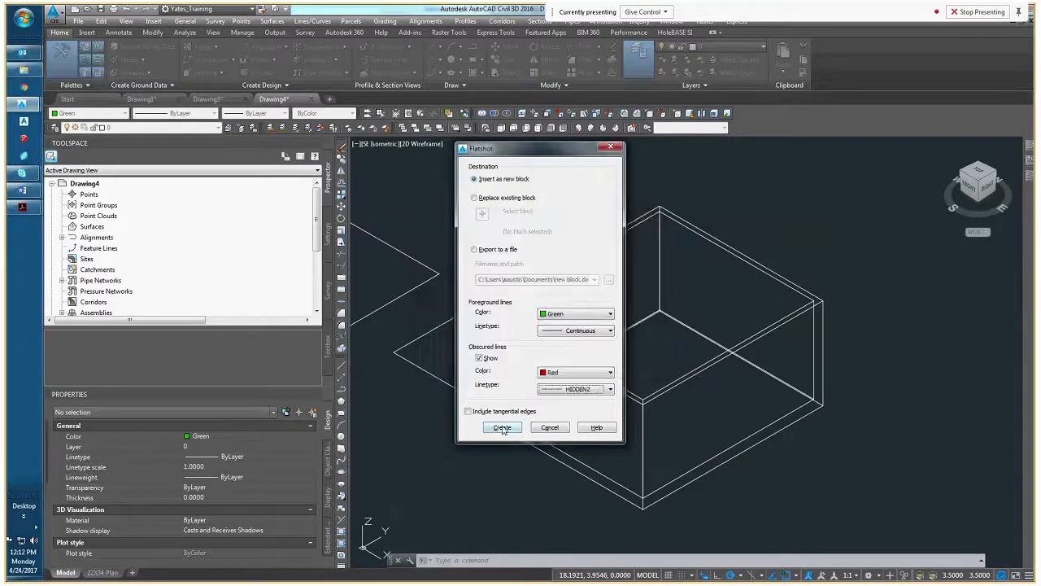
Create the flatshot block and insert it in the empty area beside the notched box with default scale and rotation
{"action": "left_click", "coordinate": [502, 428]}
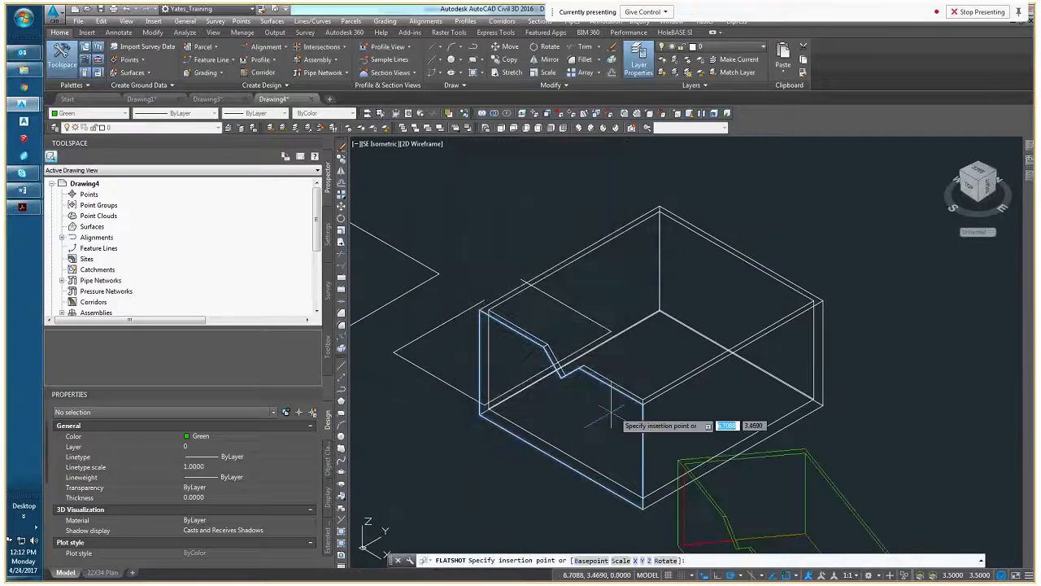
{"action": "scroll", "coordinate": [675, 423], "scroll_direction": "down", "scroll_amount": 3}
{"action": "middle_click_drag", "start_coordinate": [674, 422], "coordinate": [582, 359]}
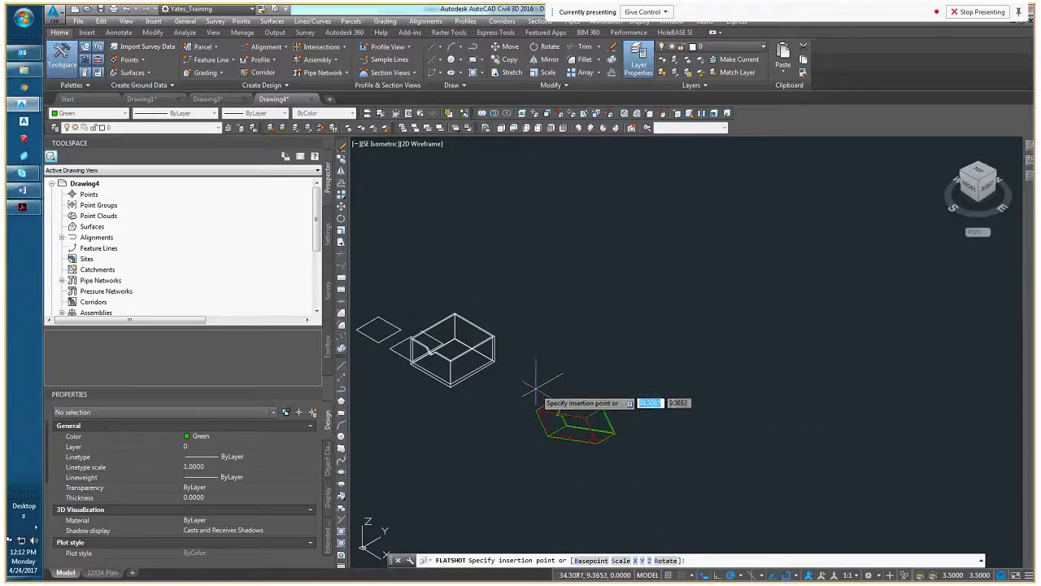
{"action": "left_click", "coordinate": [568, 374]}
{"action": "key", "text": "Return"}
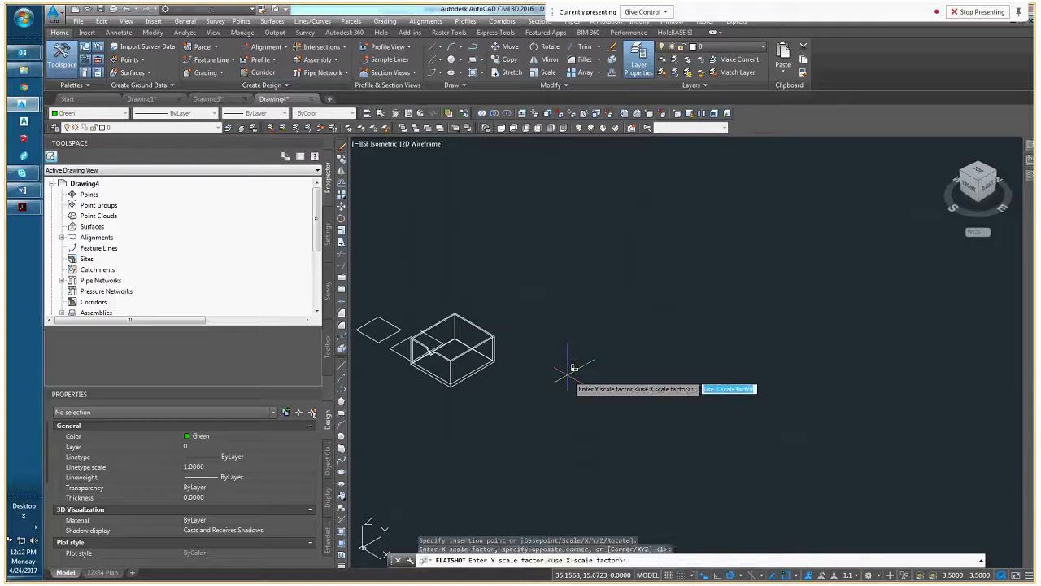
{"action": "key", "text": "Return"}
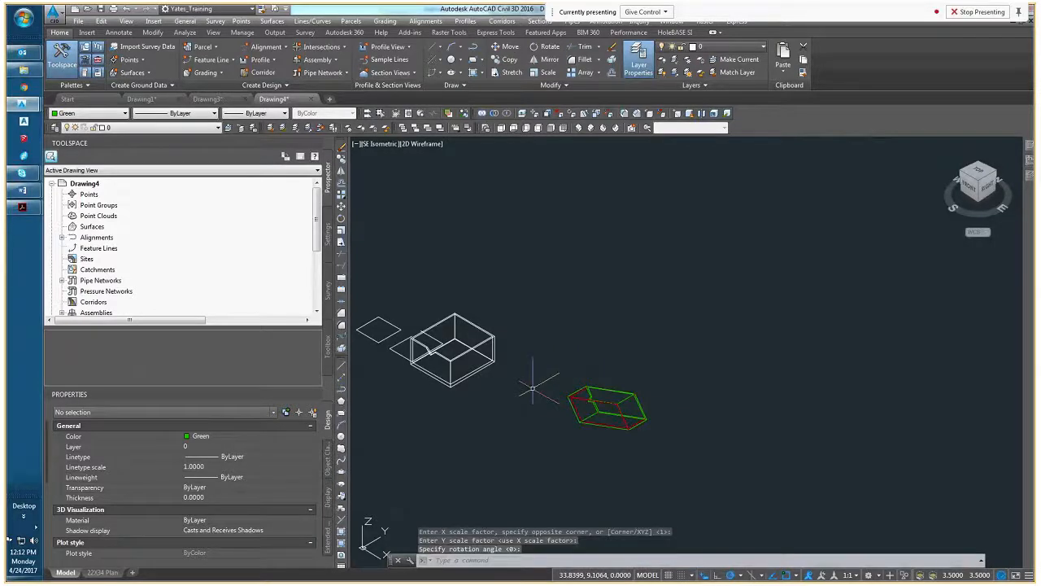
{"action": "key", "text": "Escape"}
Switch to the plan view of the current UCS and frame the green and red flattened block
{"action": "middle_click_drag", "start_coordinate": [537, 389], "coordinate": [495, 394]}
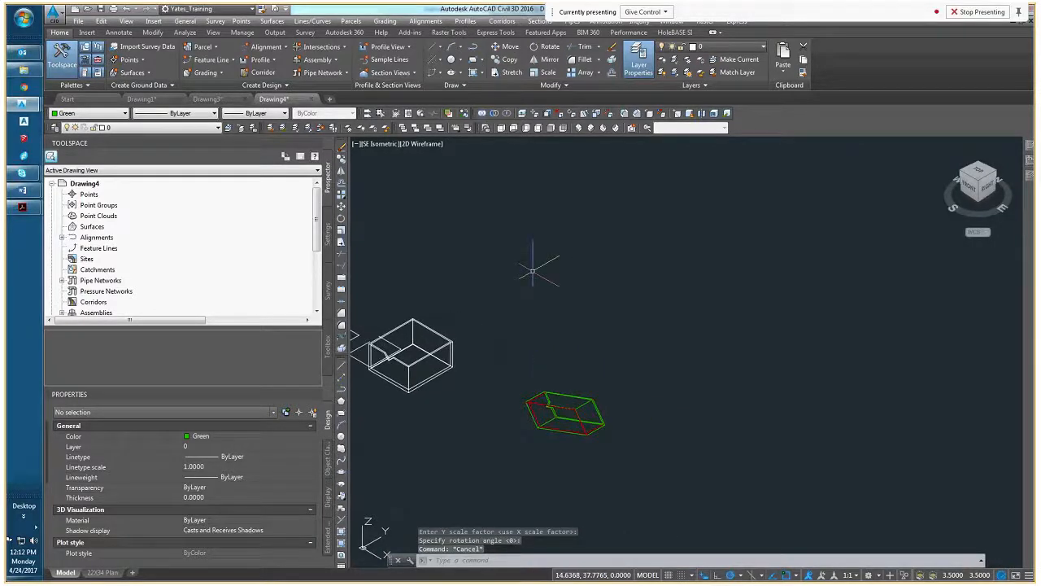
{"action": "type", "text": "plan"}
{"action": "key", "text": "Return"}
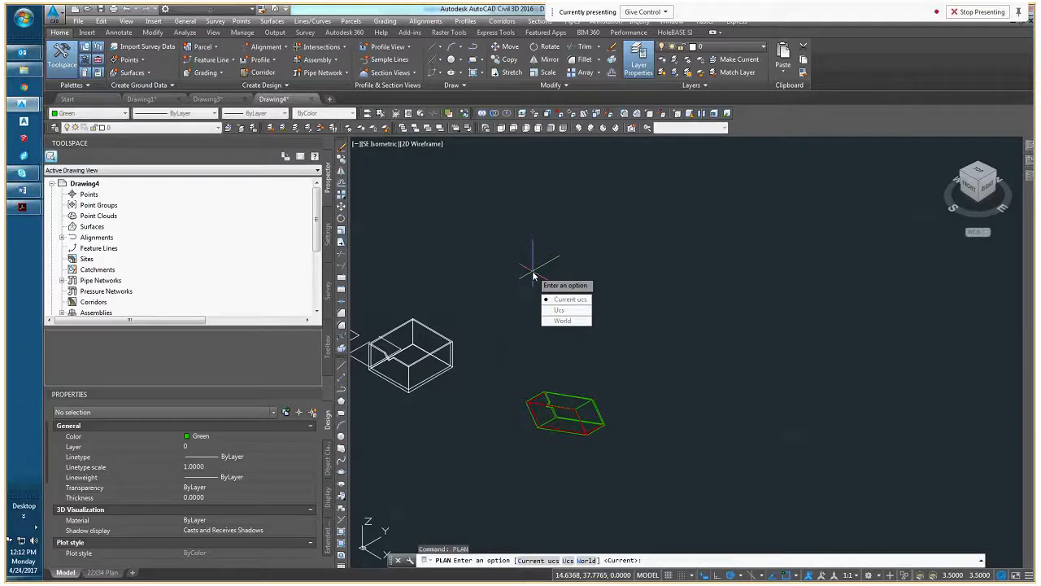
{"action": "key", "text": "Return"}
{"action": "scroll", "coordinate": [865, 296], "scroll_direction": "up", "scroll_amount": 8}
{"action": "scroll", "coordinate": [604, 344], "scroll_direction": "down", "scroll_amount": 8}
{"action": "key", "text": "Escape"}
{"action": "key", "text": "Escape"}
{"action": "scroll", "coordinate": [632, 349], "scroll_direction": "up", "scroll_amount": 3}
{"action": "middle_click_drag", "start_coordinate": [632, 349], "coordinate": [620, 356]}
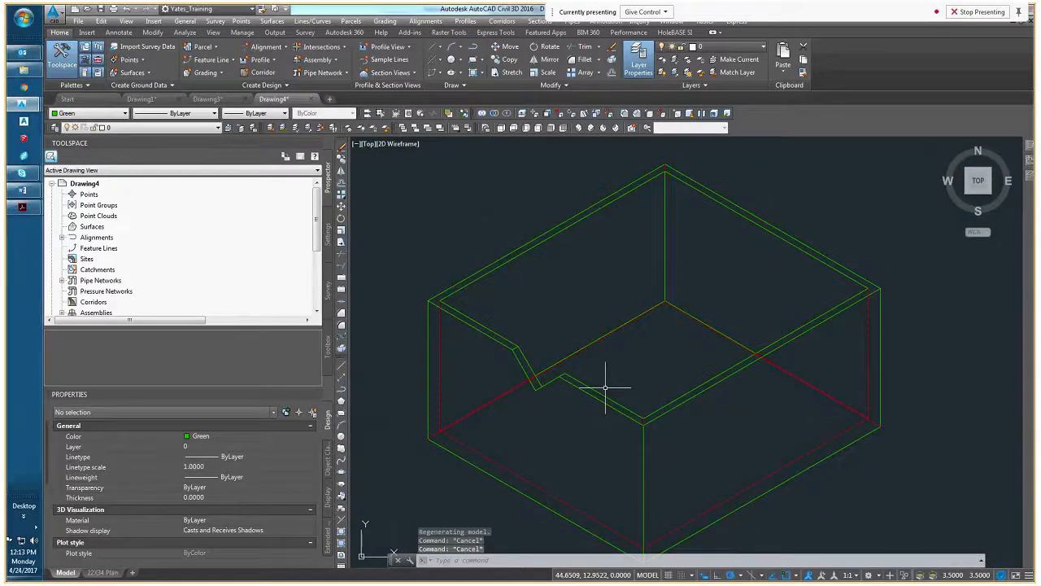
Orbit around the flattened block to inspect it from an angle, and return to the Top view
{"action": "middle_click_drag", "start_coordinate": [617, 409], "coordinate": [628, 361]}
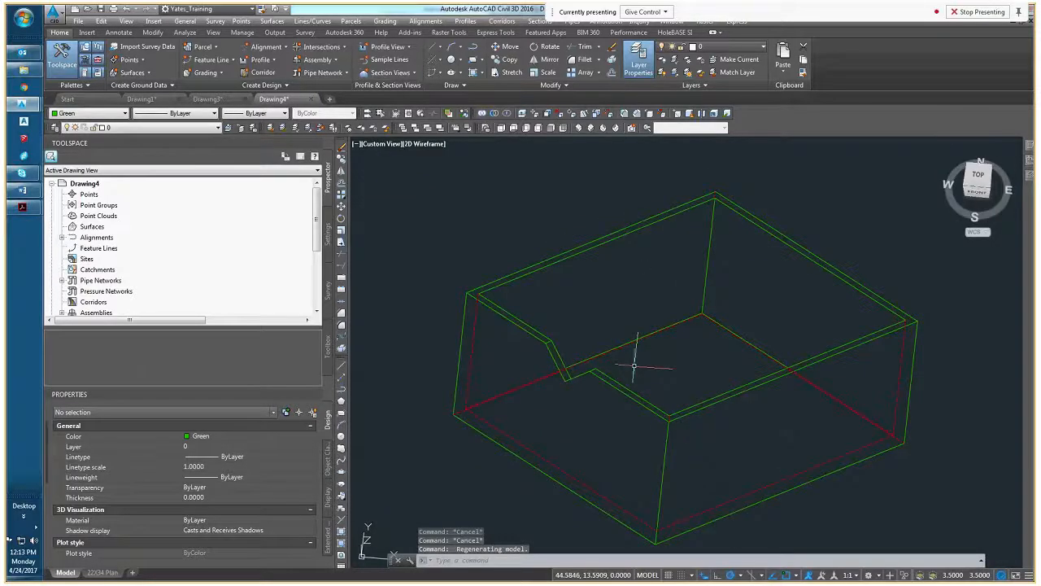
{"action": "left_click", "coordinate": [965, 188]}
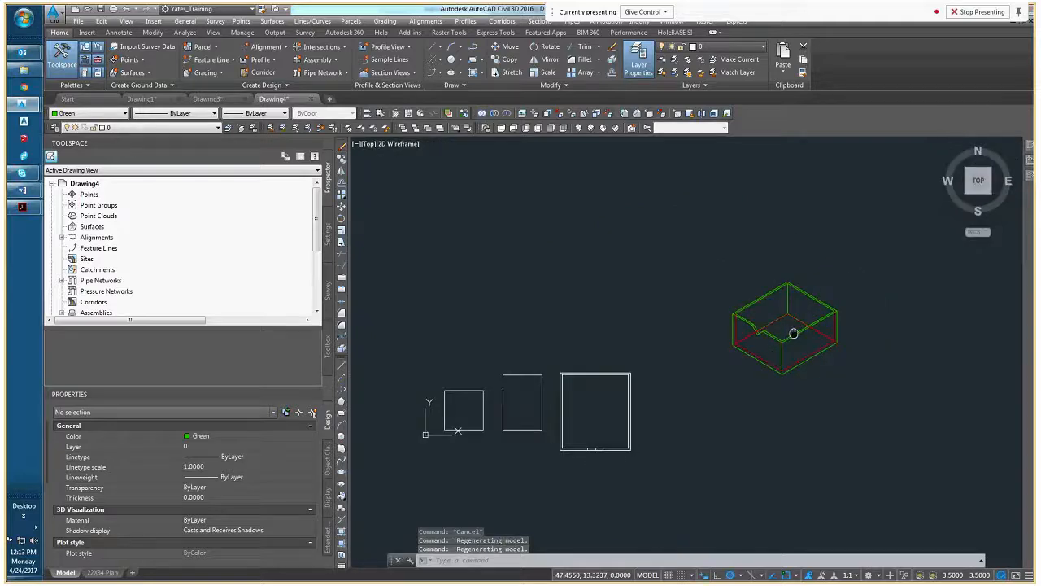
{"action": "scroll", "coordinate": [797, 338], "scroll_direction": "up", "scroll_amount": 4}
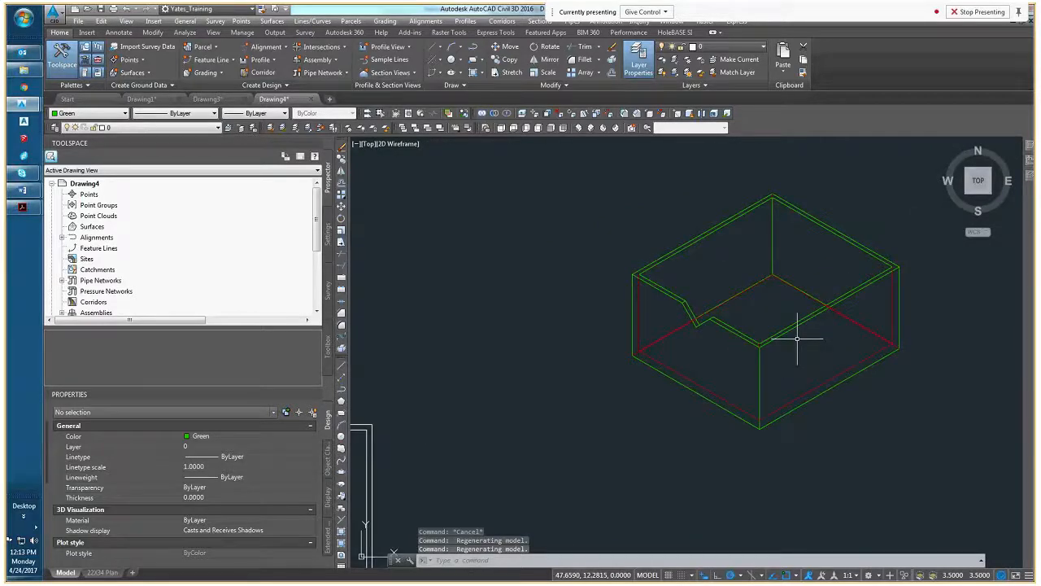
Open a second File Explorer window beside the Lunch and Learn folder and browse the projects (G:) drive
{"action": "left_click", "coordinate": [24, 72]}
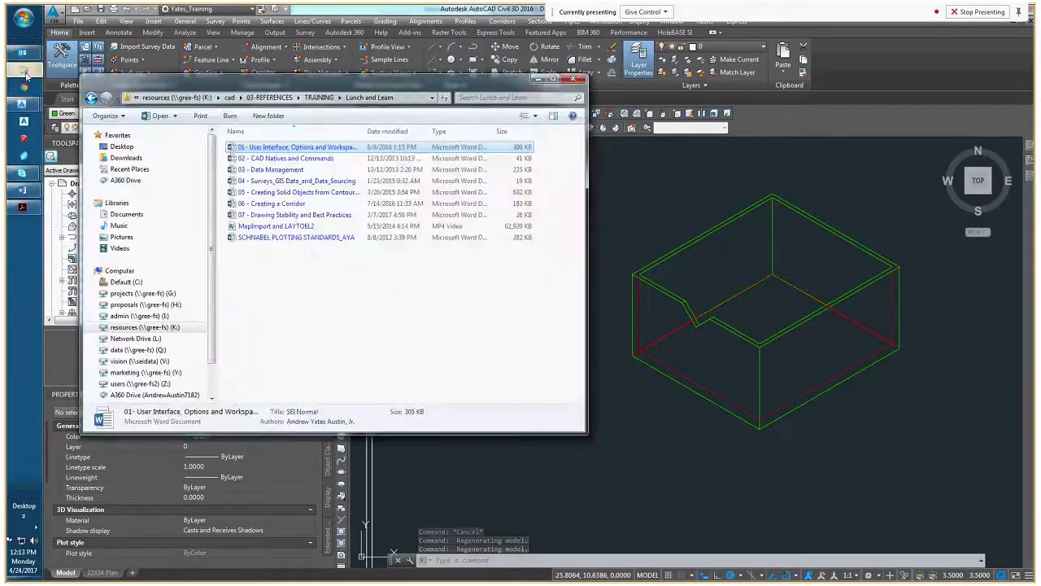
{"action": "middle_click", "coordinate": [26, 76]}
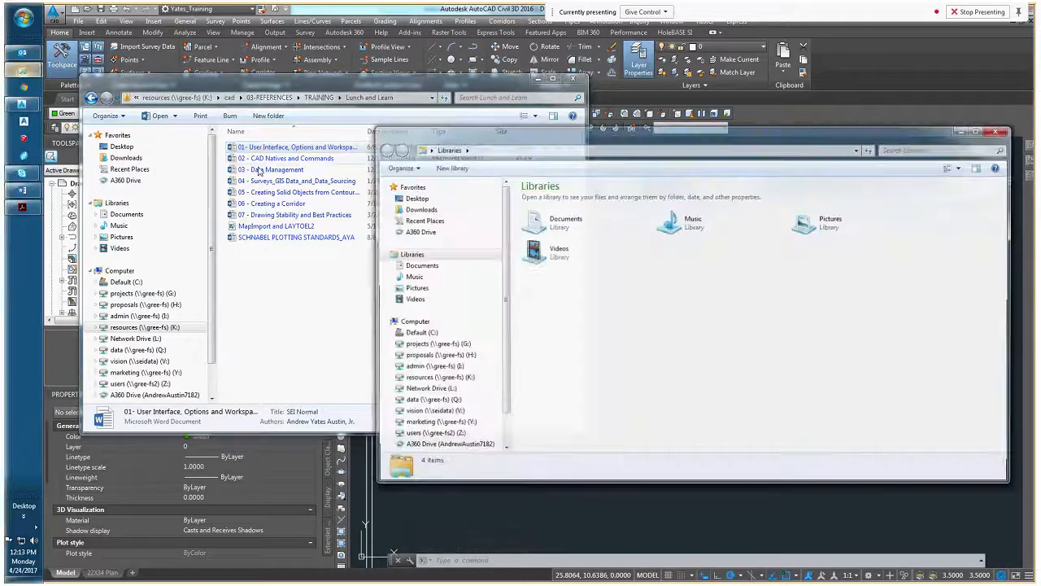
{"action": "left_click_drag", "start_coordinate": [467, 133], "coordinate": [175, 121]}
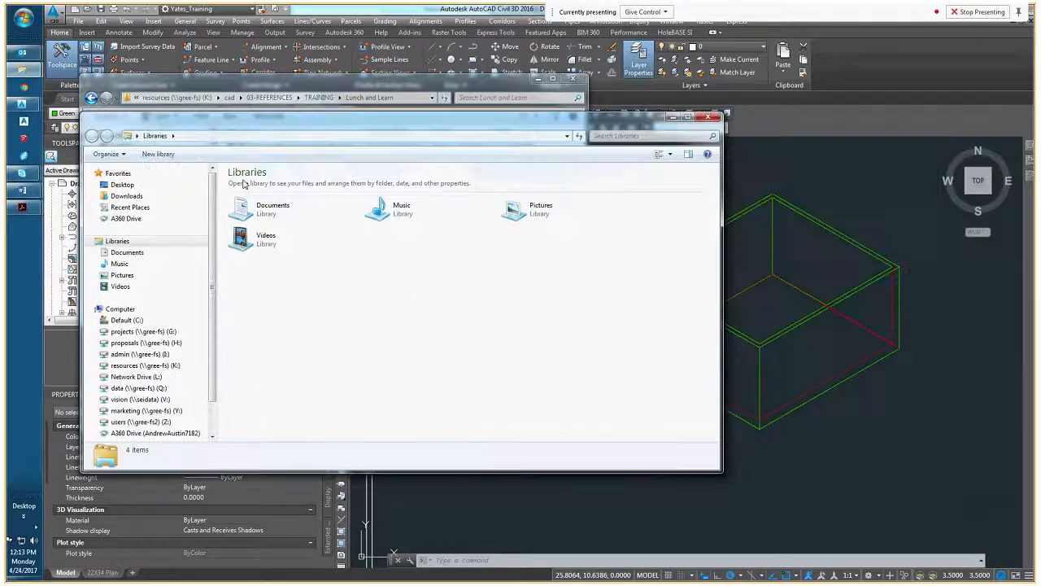
{"action": "left_click", "coordinate": [138, 331]}
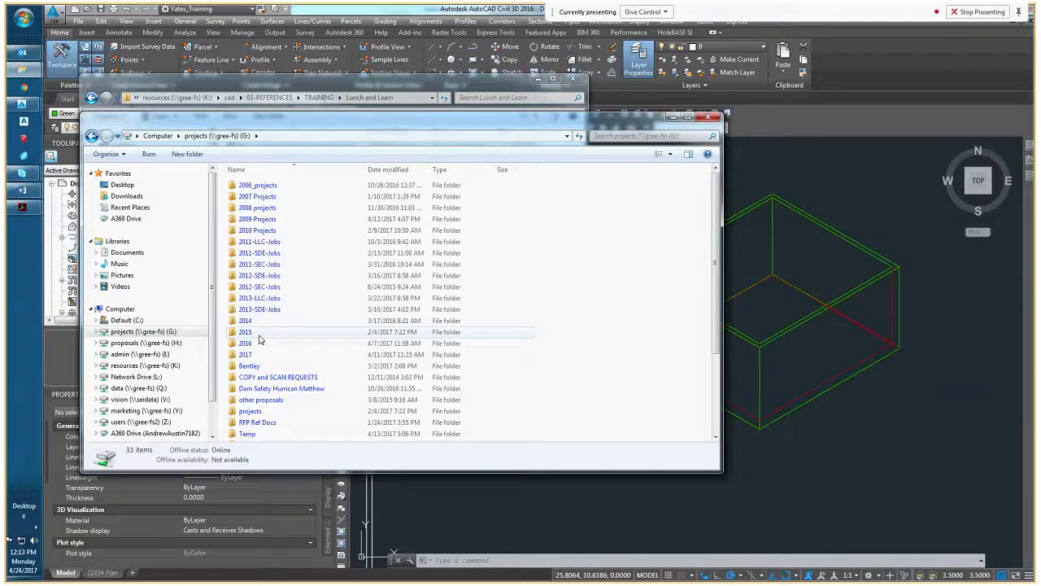
{"action": "double_click", "coordinate": [261, 277]}
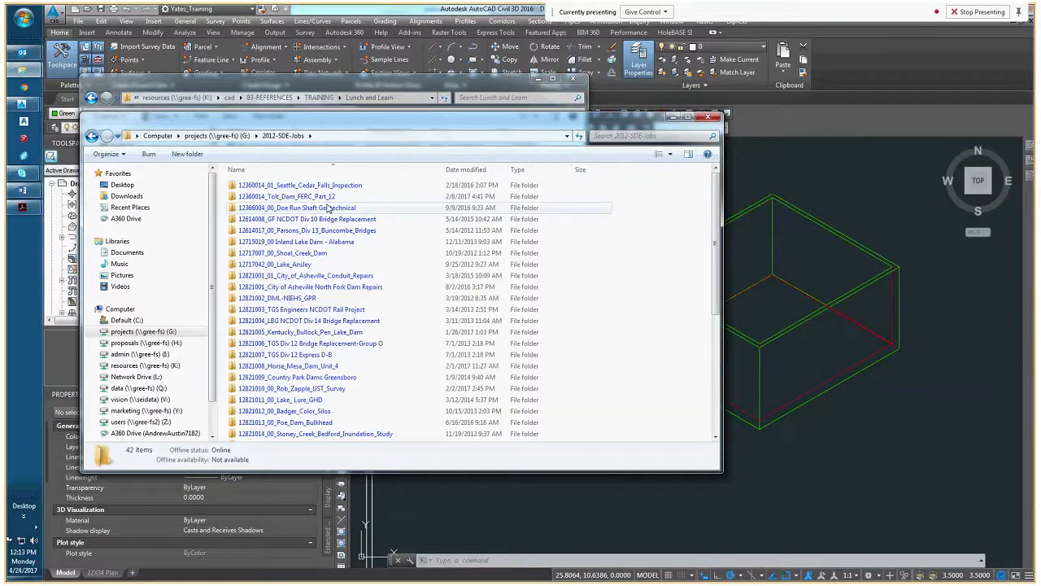
{"action": "key", "text": "BackSpace"}
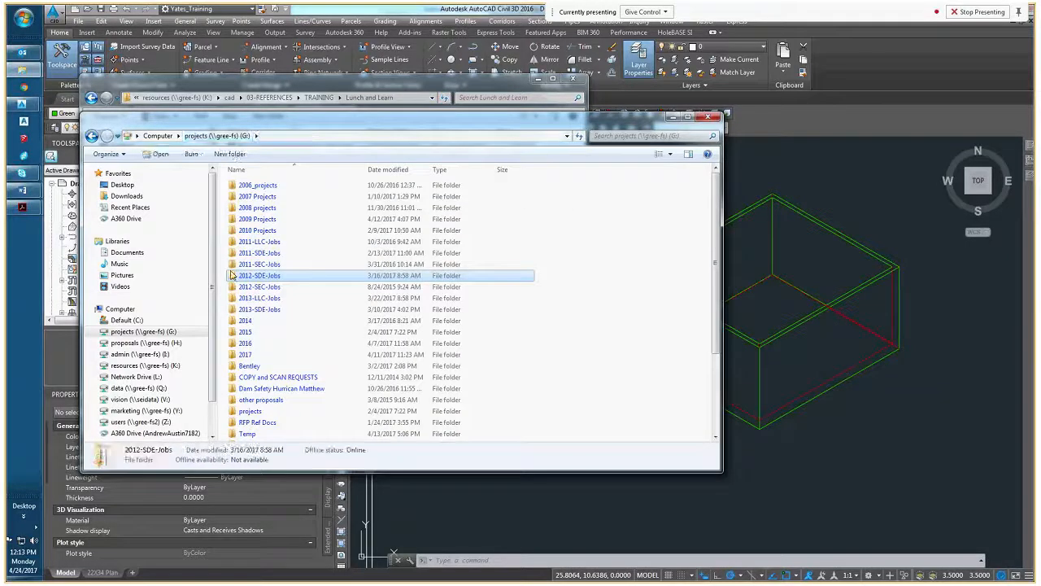
Open the Cobbs_Creek project's CAD folder inside 2011-SDE-Jobs
{"action": "double_click", "coordinate": [259, 253]}
{"action": "scroll", "coordinate": [325, 293], "scroll_direction": "up", "scroll_amount": 1}
{"action": "double_click", "coordinate": [344, 296]}
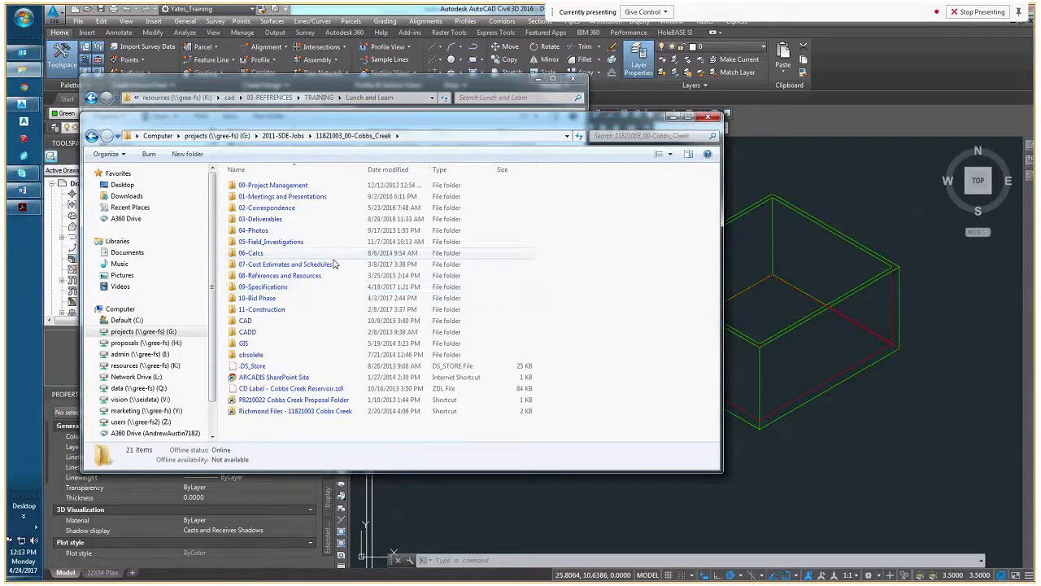
{"action": "double_click", "coordinate": [247, 321]}
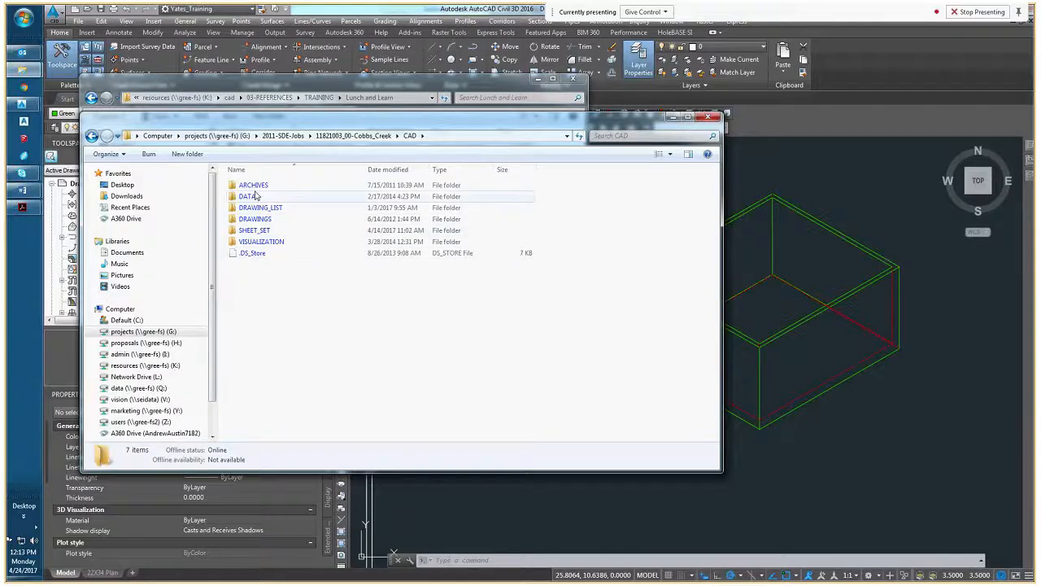
Open the PDF 303-S-221 from the 2016-10-26-REVISED PDF folder under ARCHIVES, AS-SENT, 2016
{"action": "double_click", "coordinate": [255, 187]}
{"action": "double_click", "coordinate": [253, 196]}
{"action": "double_click", "coordinate": [249, 254]}
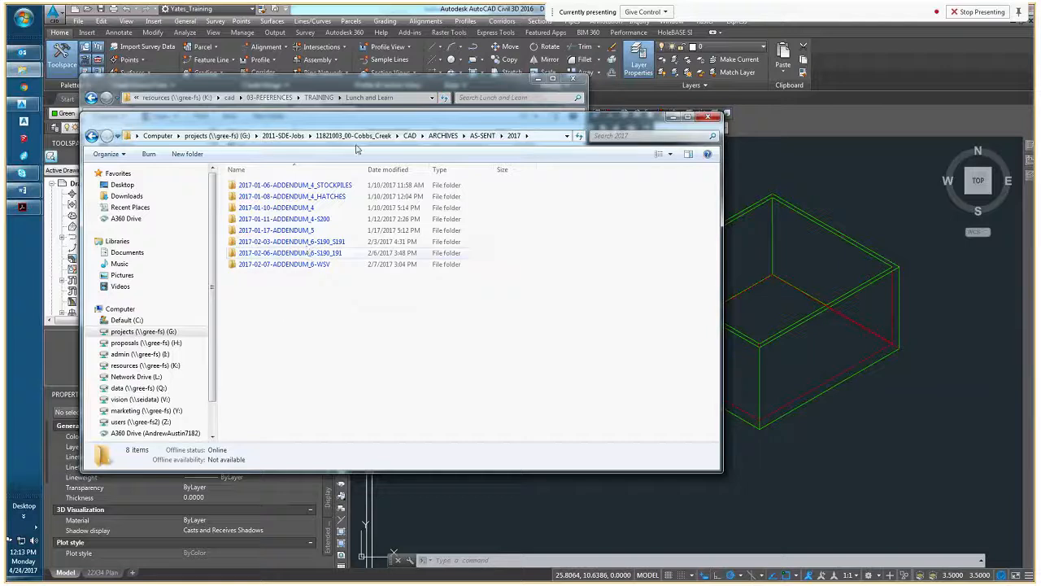
{"action": "left_click", "coordinate": [480, 137]}
{"action": "double_click", "coordinate": [252, 243]}
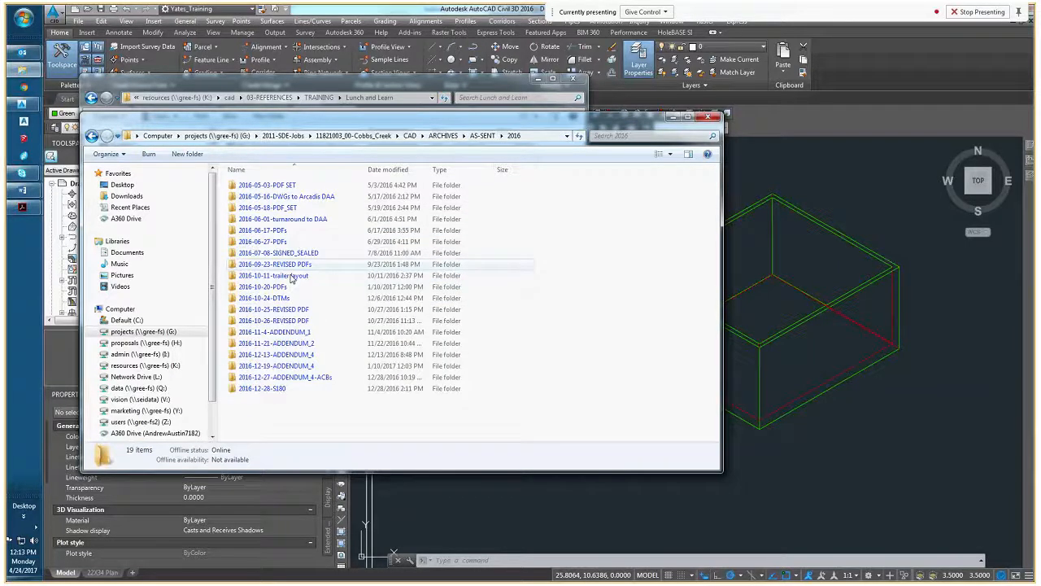
{"action": "double_click", "coordinate": [271, 320]}
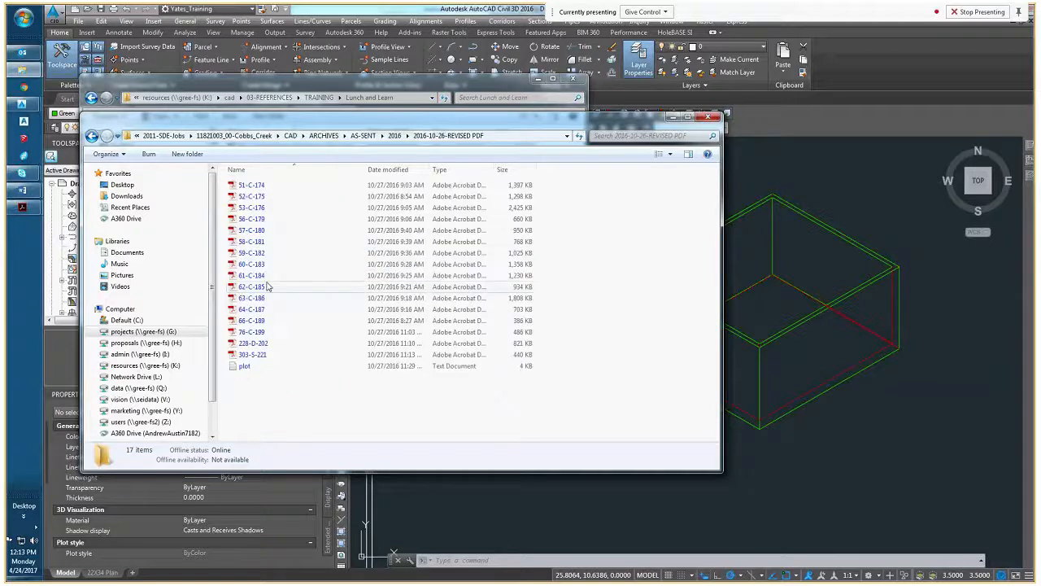
{"action": "left_click", "coordinate": [261, 358]}
{"action": "double_click", "coordinate": [263, 361]}
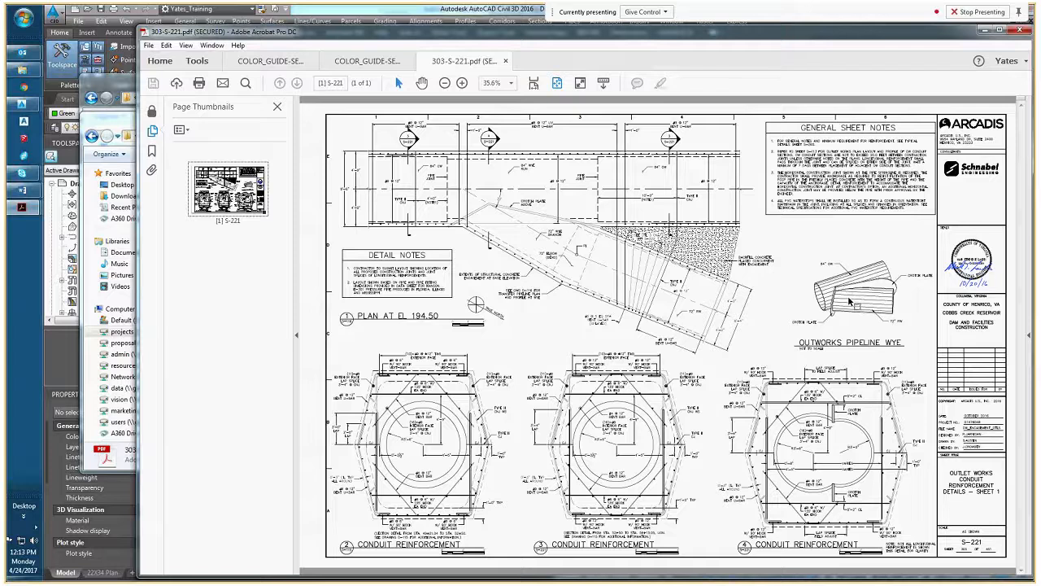
Examine the Outworks Pipeline Wye detail on sheet S-221 up close and return to the full sheet
{"action": "scroll", "coordinate": [852, 303], "scroll_direction": "up", "scroll_amount": 2, "text": "ctrl"}
{"action": "scroll", "coordinate": [851, 297], "scroll_direction": "up", "scroll_amount": 2, "text": "ctrl"}
{"action": "scroll", "coordinate": [851, 297], "scroll_direction": "down", "scroll_amount": 4, "text": "ctrl"}
{"action": "scroll", "coordinate": [826, 304], "scroll_direction": "down", "scroll_amount": 1, "text": "ctrl"}
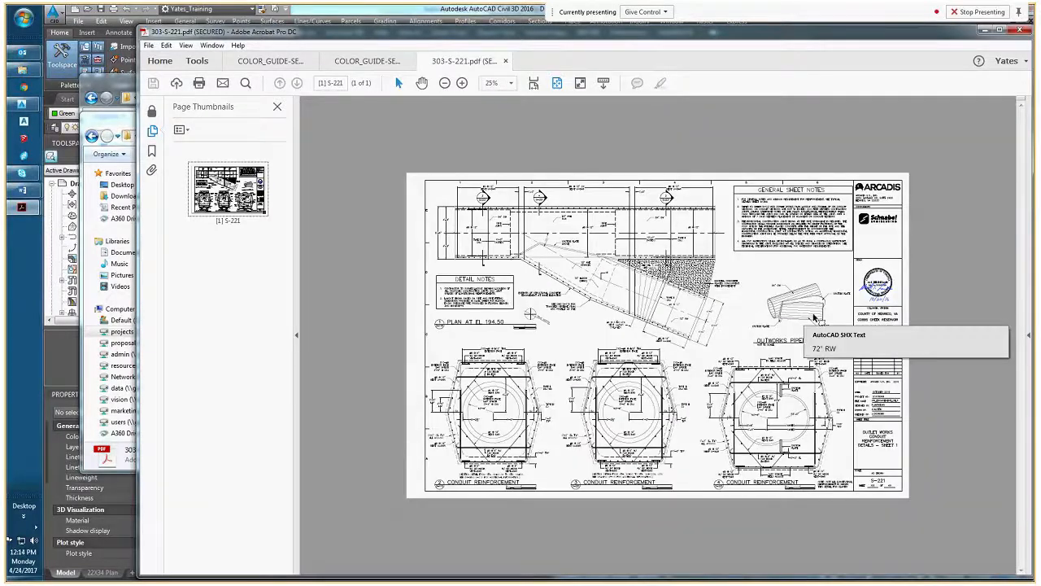
{"action": "scroll", "coordinate": [816, 319], "scroll_direction": "up", "scroll_amount": 1, "text": "ctrl"}
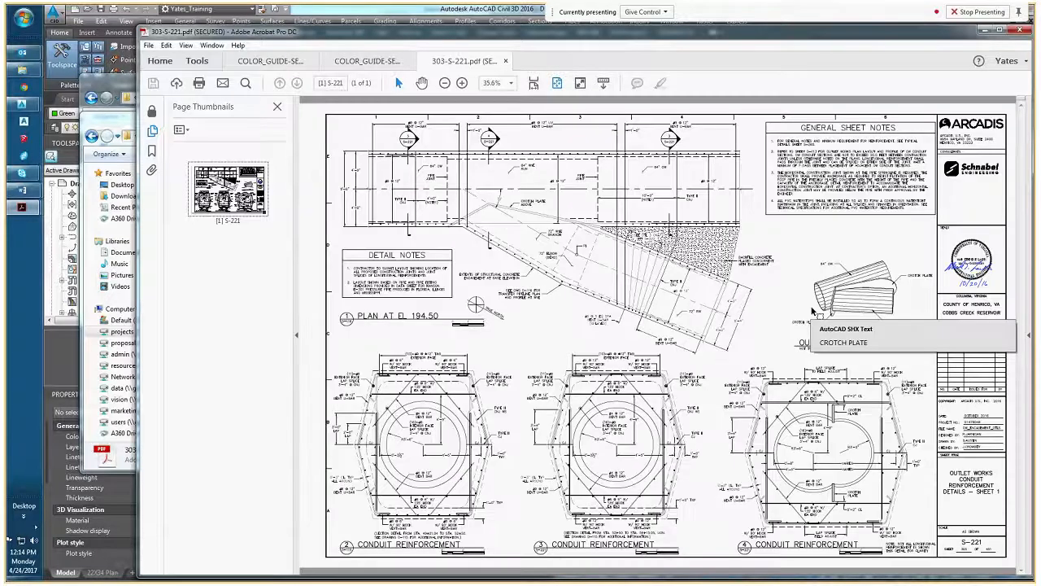
{"action": "scroll", "coordinate": [812, 312], "scroll_direction": "up", "scroll_amount": 1, "text": "ctrl"}
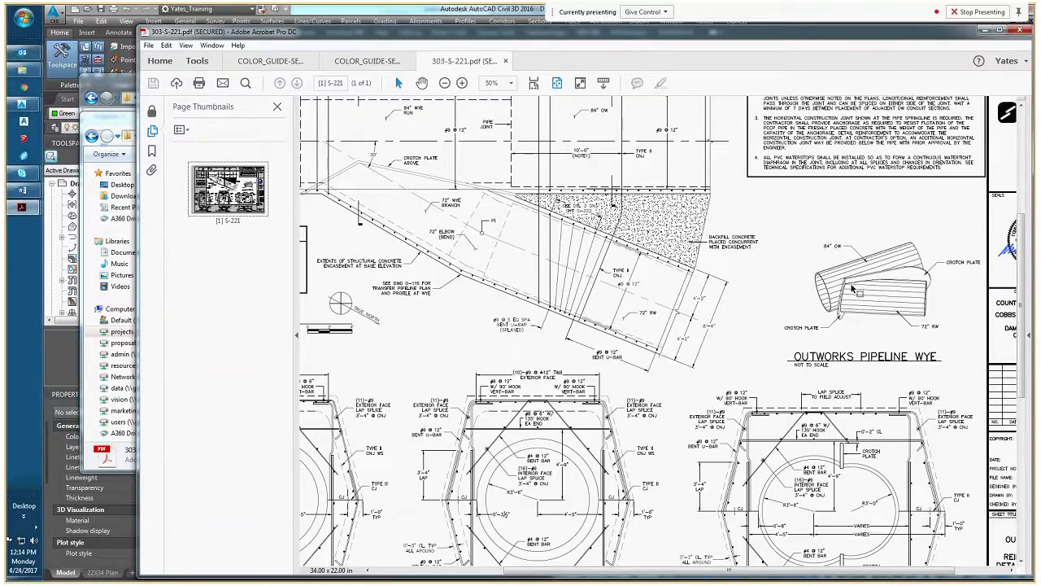
{"action": "scroll", "coordinate": [671, 286], "scroll_direction": "down", "scroll_amount": 1, "text": "ctrl"}
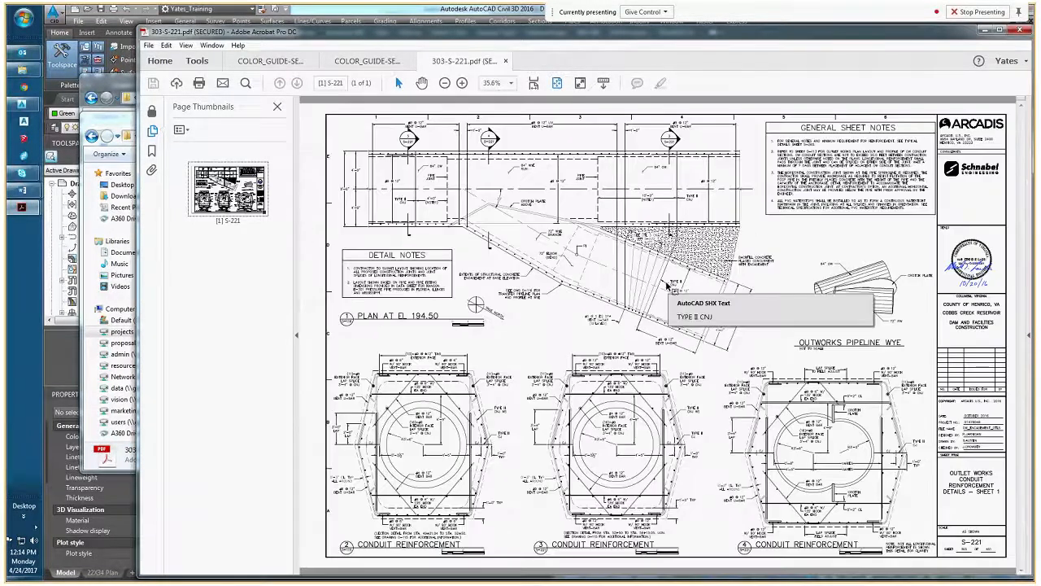
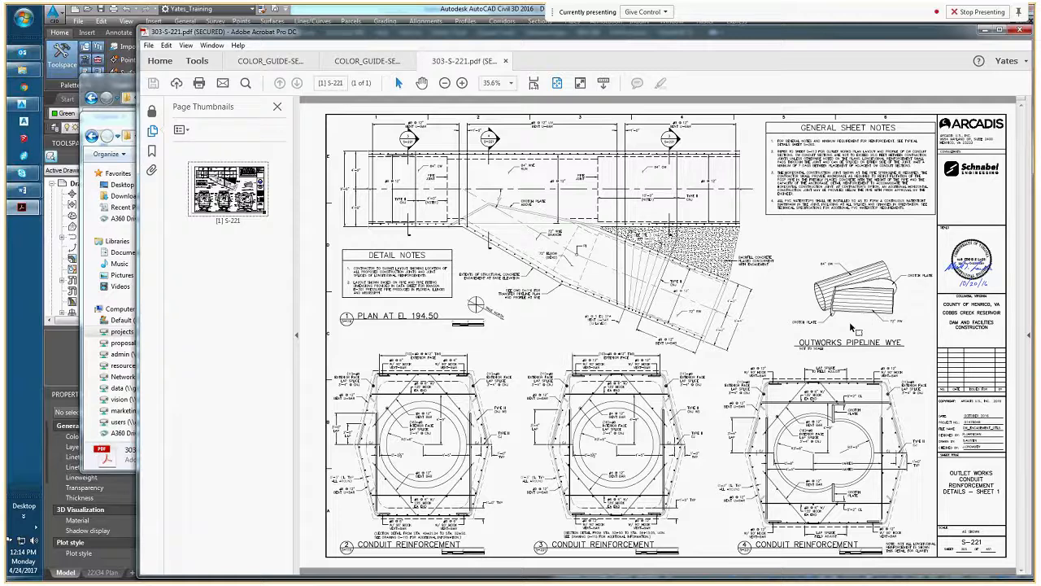
Close the S-221 PDF and open 05_S from the 2016-07-11-DCR folder under ARCHIVES, SUBMITTALS
{"action": "left_click", "coordinate": [1021, 31]}
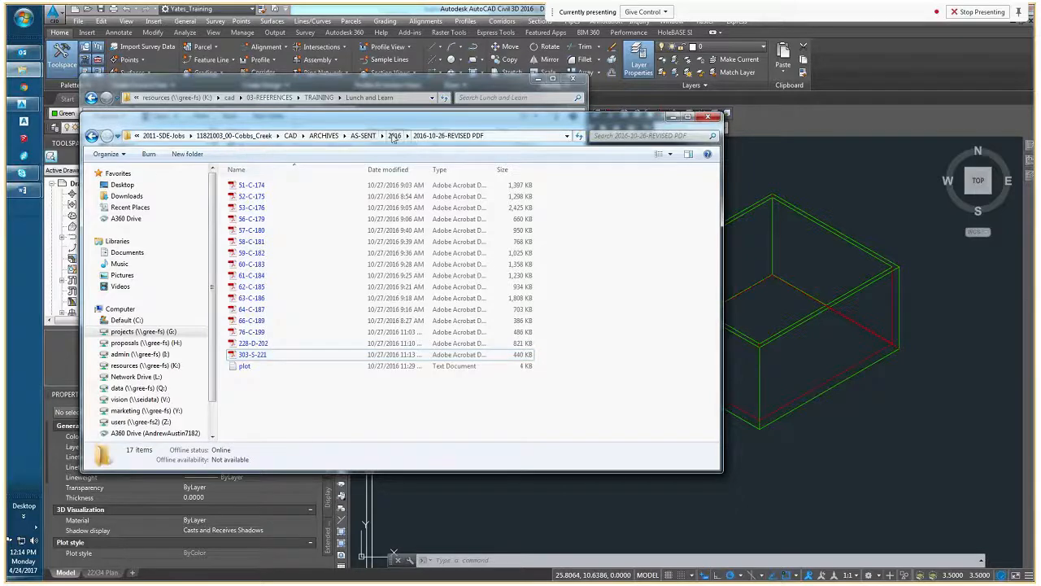
{"action": "left_click", "coordinate": [322, 135]}
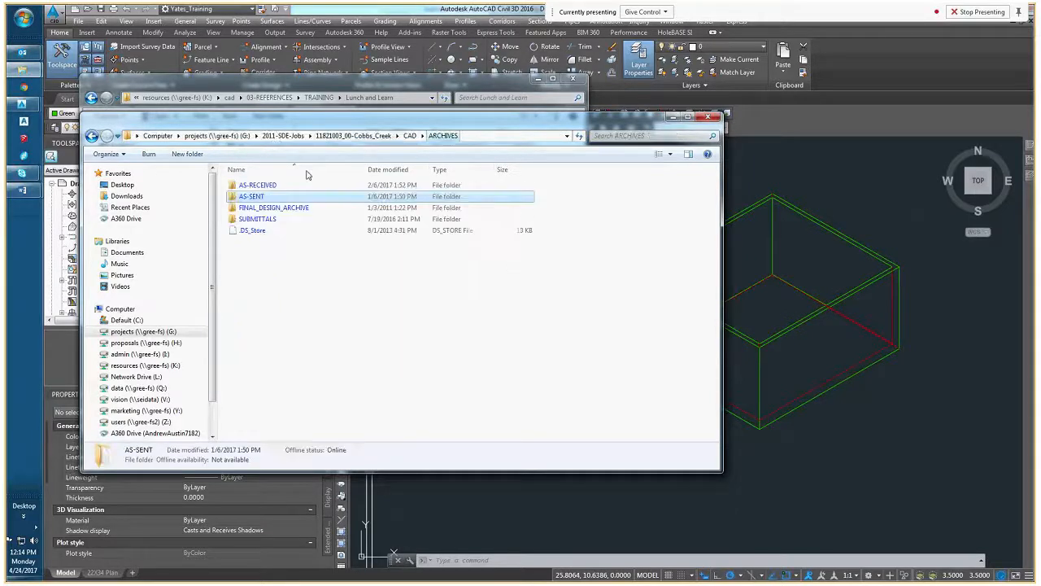
{"action": "double_click", "coordinate": [257, 219]}
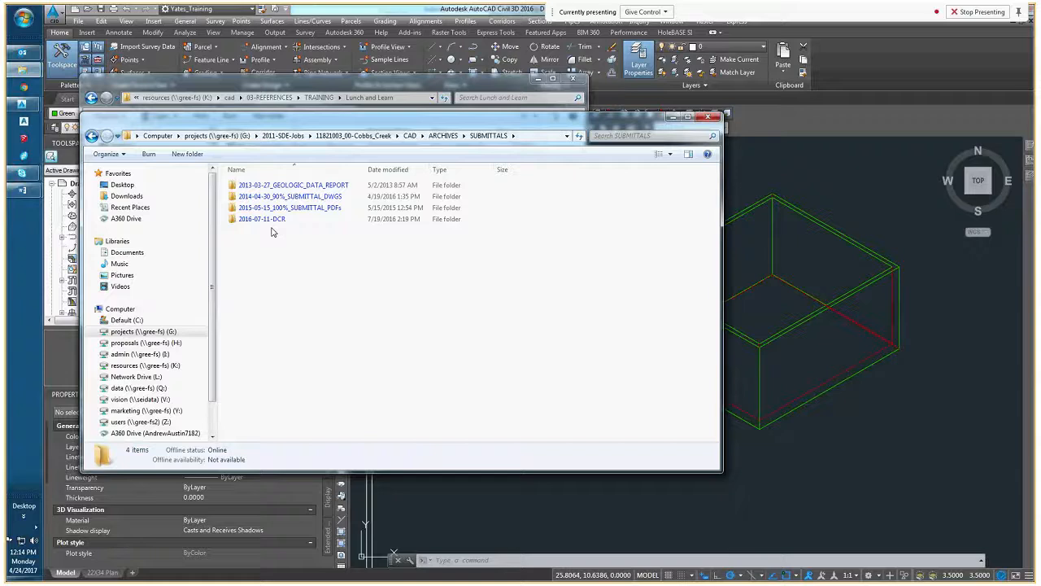
{"action": "double_click", "coordinate": [262, 219]}
{"action": "double_click", "coordinate": [261, 231]}
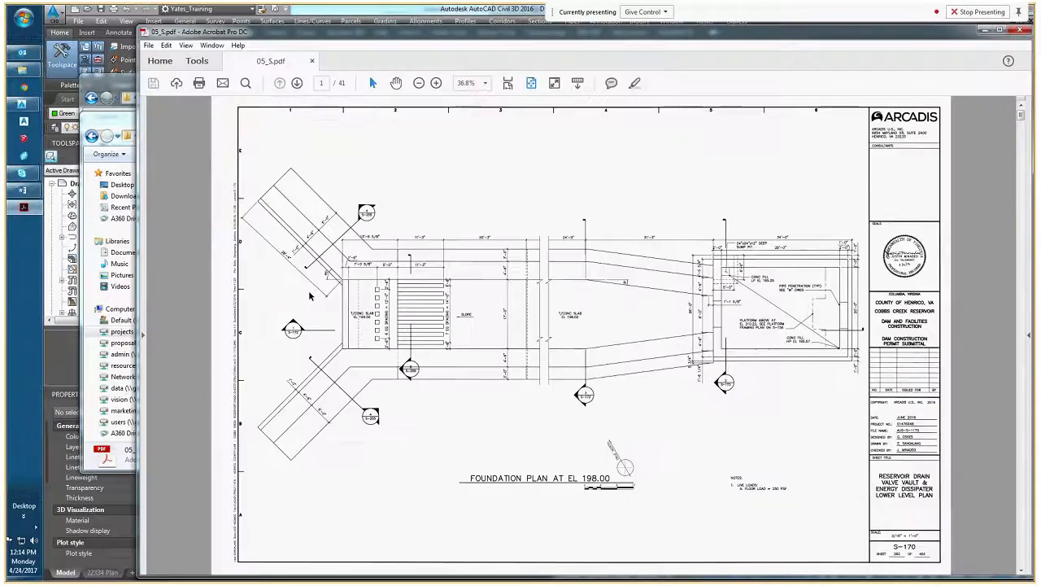
Examine the inlet-outlet tower isometric views on sheet S-180 and the tower view key on sheet S-183 up close
{"action": "scroll", "coordinate": [420, 355], "scroll_direction": "down", "scroll_amount": 1}
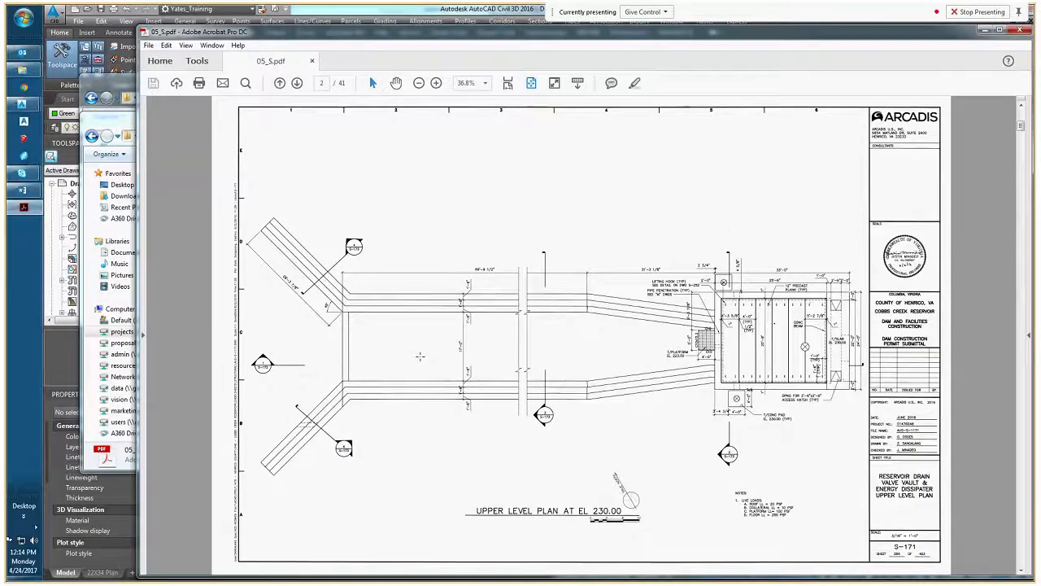
{"action": "scroll", "coordinate": [420, 356], "scroll_direction": "down", "scroll_amount": 3}
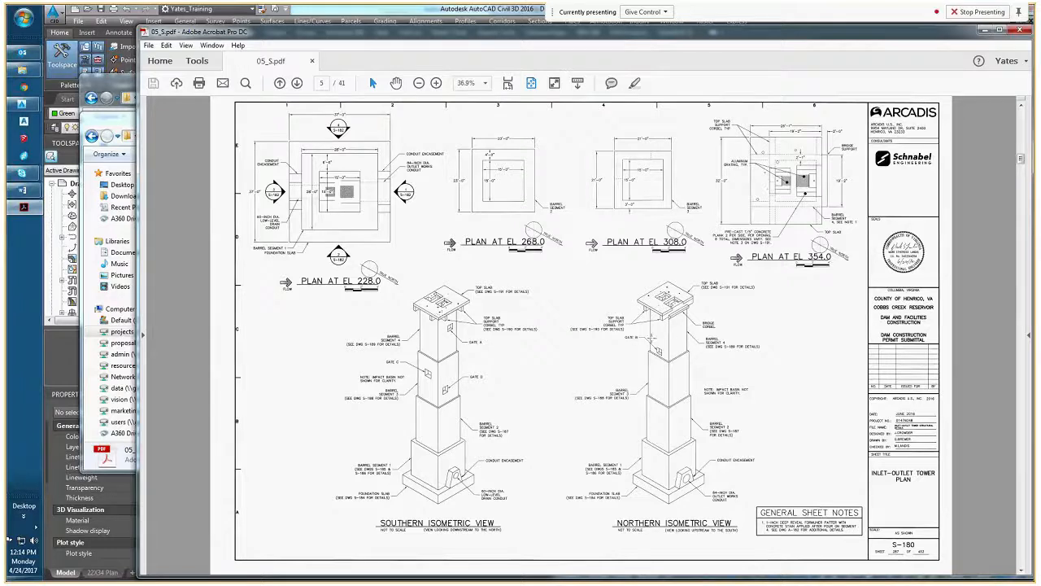
{"action": "scroll", "coordinate": [651, 339], "scroll_direction": "down", "scroll_amount": 1}
{"action": "scroll", "coordinate": [651, 338], "scroll_direction": "down", "scroll_amount": 1}
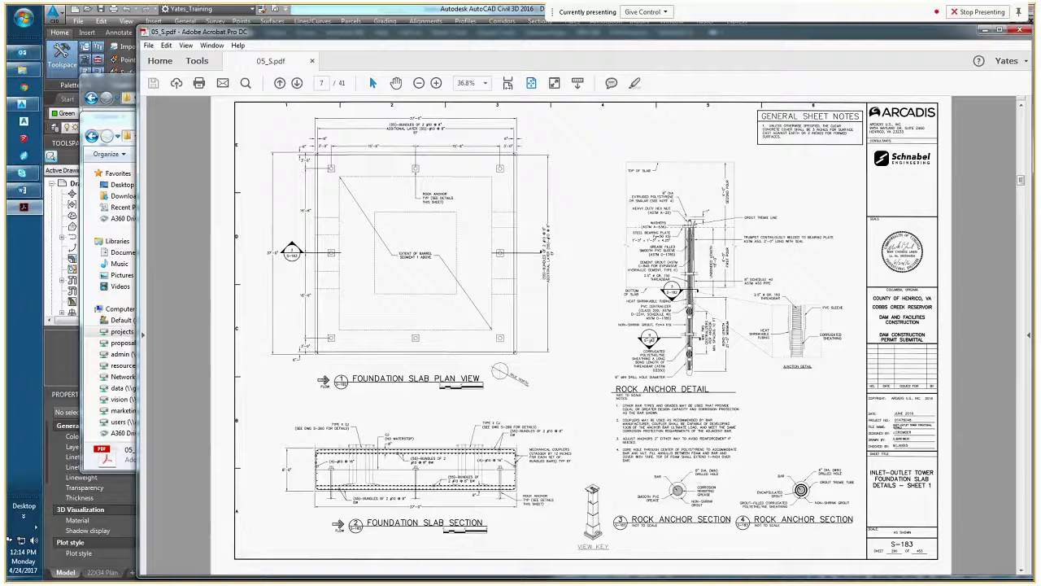
{"action": "scroll", "coordinate": [649, 338], "scroll_direction": "down", "scroll_amount": 1}
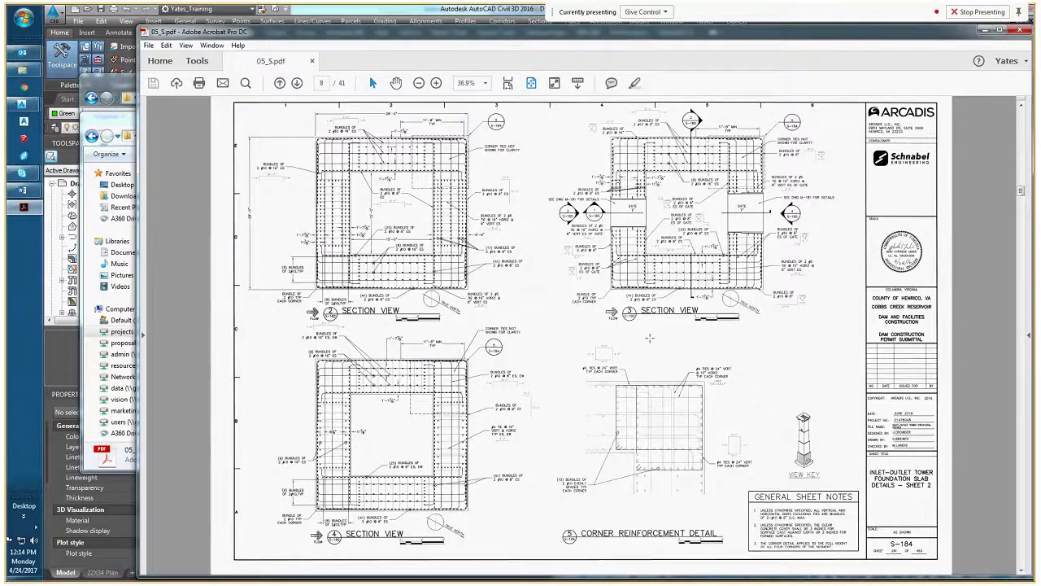
{"action": "scroll", "coordinate": [649, 338], "scroll_direction": "up", "scroll_amount": 1}
{"action": "scroll", "coordinate": [603, 535], "scroll_direction": "up", "scroll_amount": 1, "text": "ctrl"}
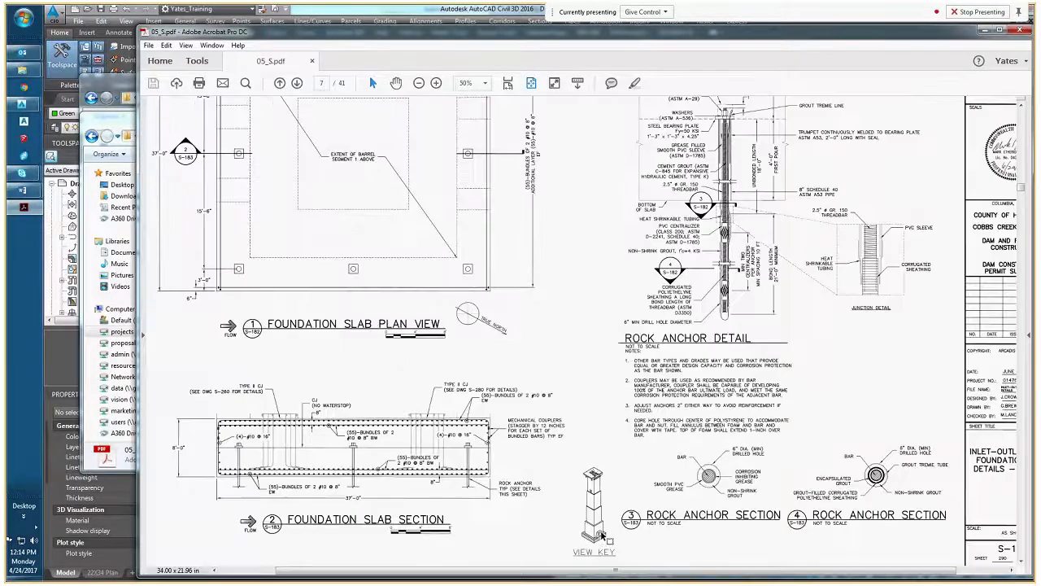
{"action": "scroll", "coordinate": [602, 534], "scroll_direction": "up", "scroll_amount": 4, "text": "ctrl"}
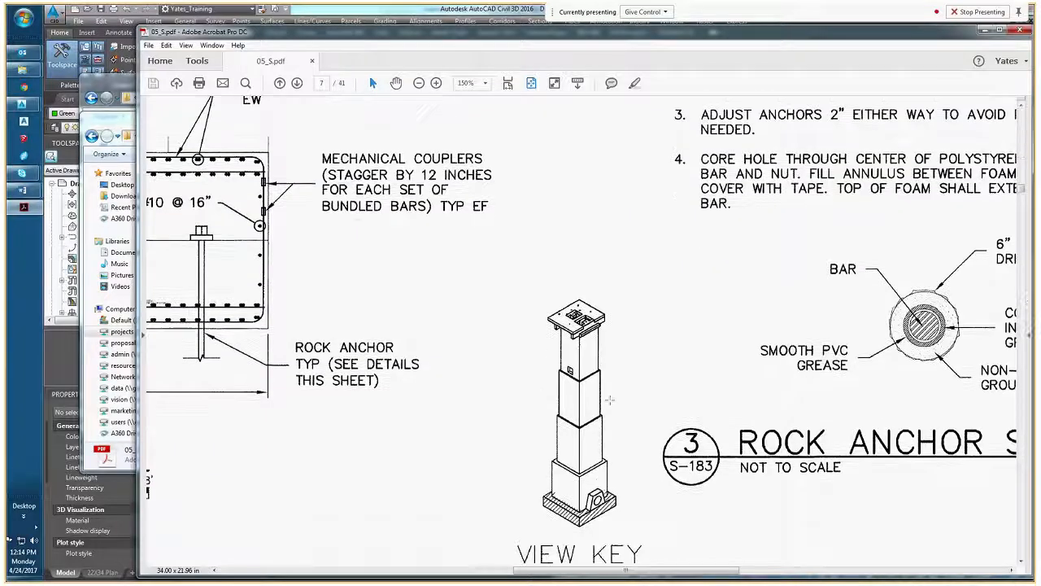
{"action": "scroll", "coordinate": [580, 415], "scroll_direction": "down", "scroll_amount": 2}
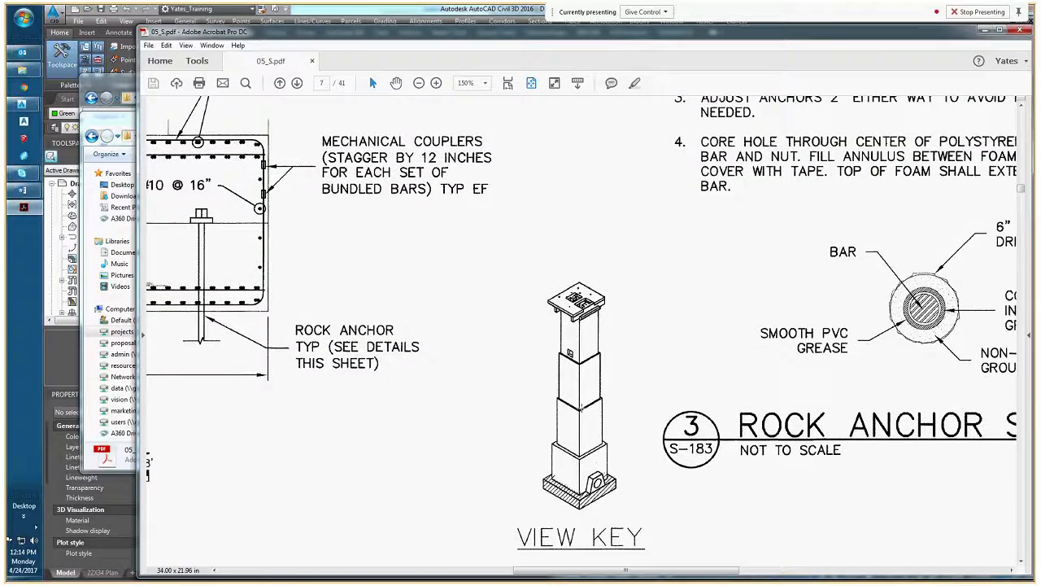
{"action": "scroll", "coordinate": [587, 409], "scroll_direction": "down", "scroll_amount": 5, "text": "ctrl"}
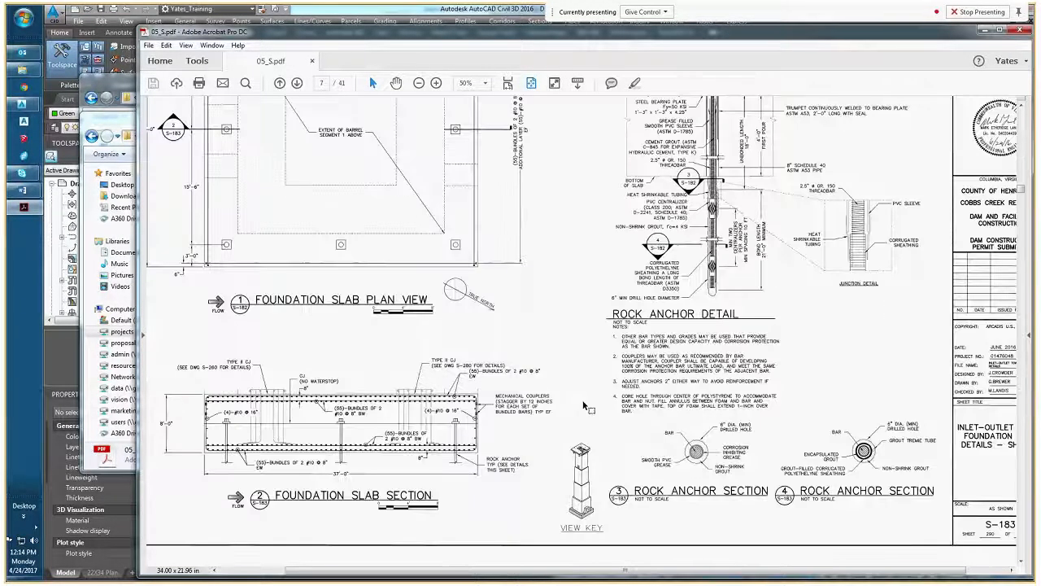
Compare the tower view keys on sheets S-184 and S-185 with the section views they belong to
{"action": "scroll", "coordinate": [584, 407], "scroll_direction": "down", "scroll_amount": 3}
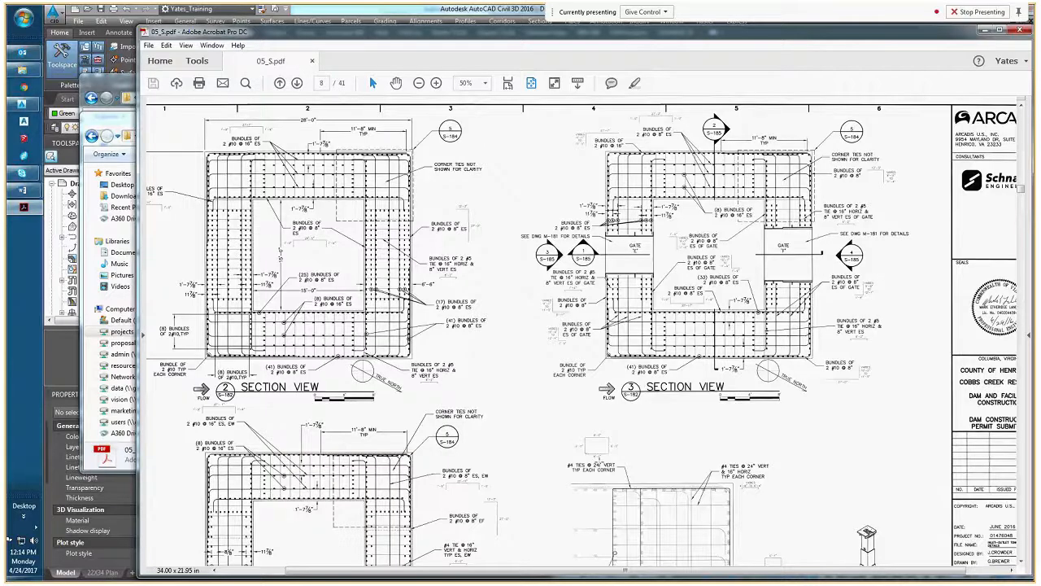
{"action": "scroll", "coordinate": [600, 460], "scroll_direction": "down", "scroll_amount": 1, "text": "ctrl"}
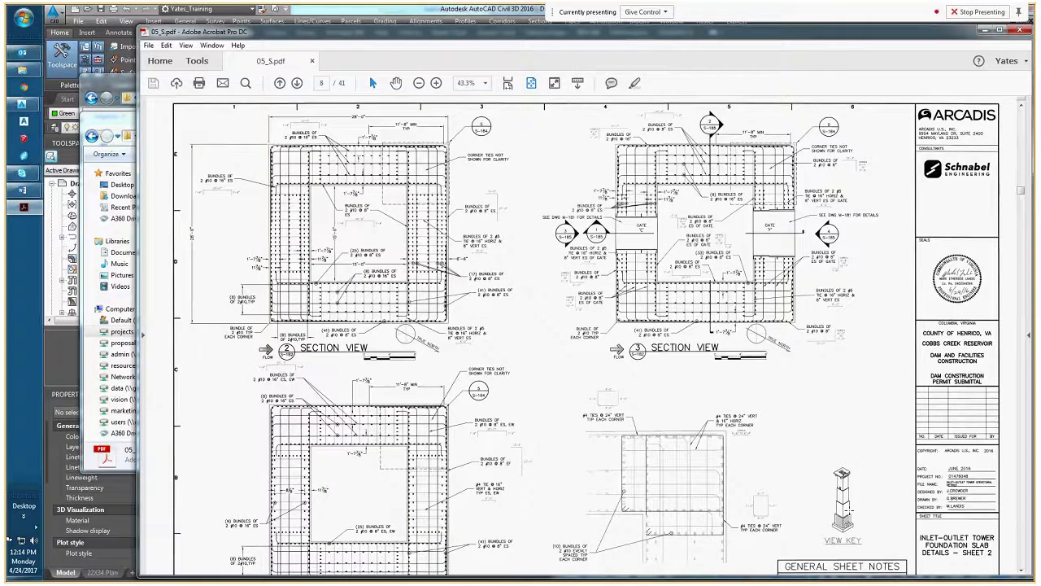
{"action": "scroll", "coordinate": [591, 336], "scroll_direction": "down", "scroll_amount": 1}
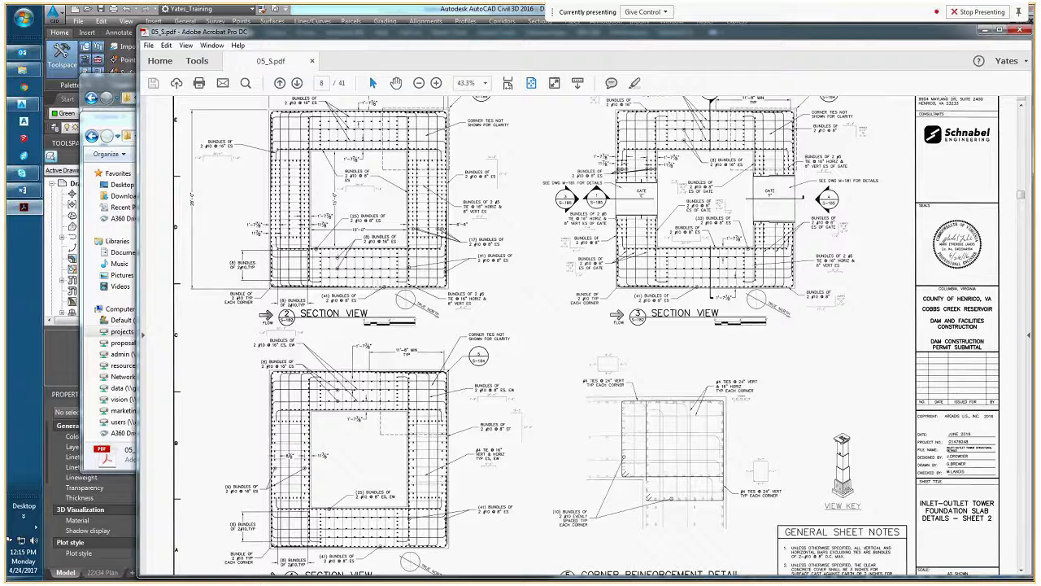
{"action": "scroll", "coordinate": [665, 393], "scroll_direction": "down", "scroll_amount": 1}
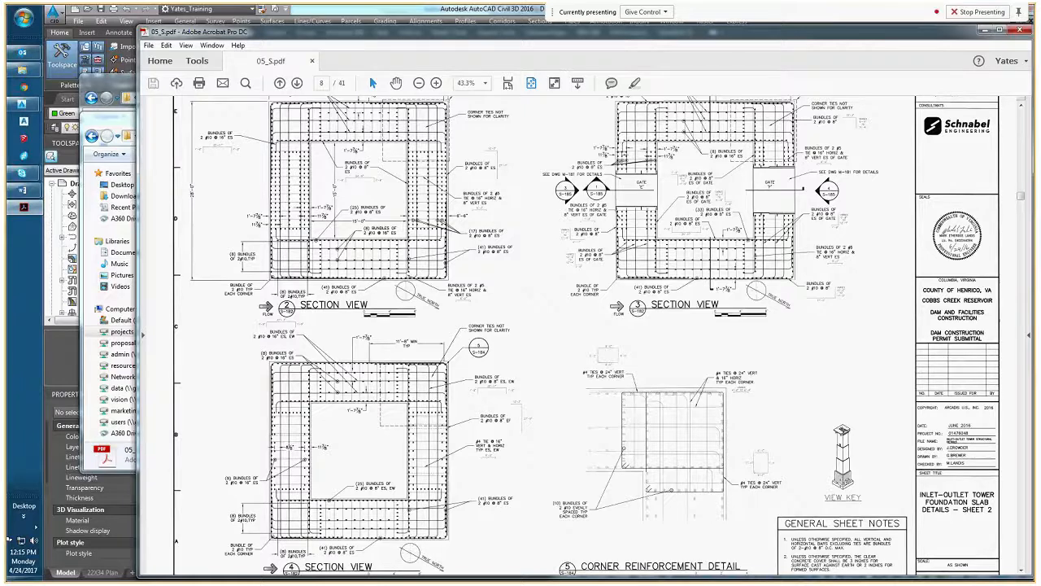
{"action": "scroll", "coordinate": [760, 421], "scroll_direction": "down", "scroll_amount": 1}
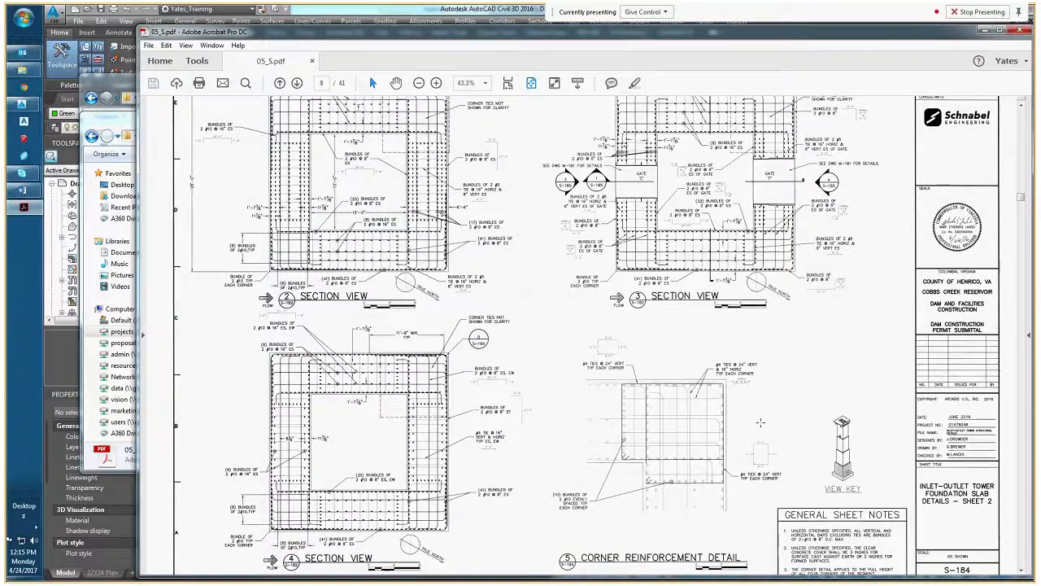
{"action": "scroll", "coordinate": [760, 422], "scroll_direction": "down", "scroll_amount": 2}
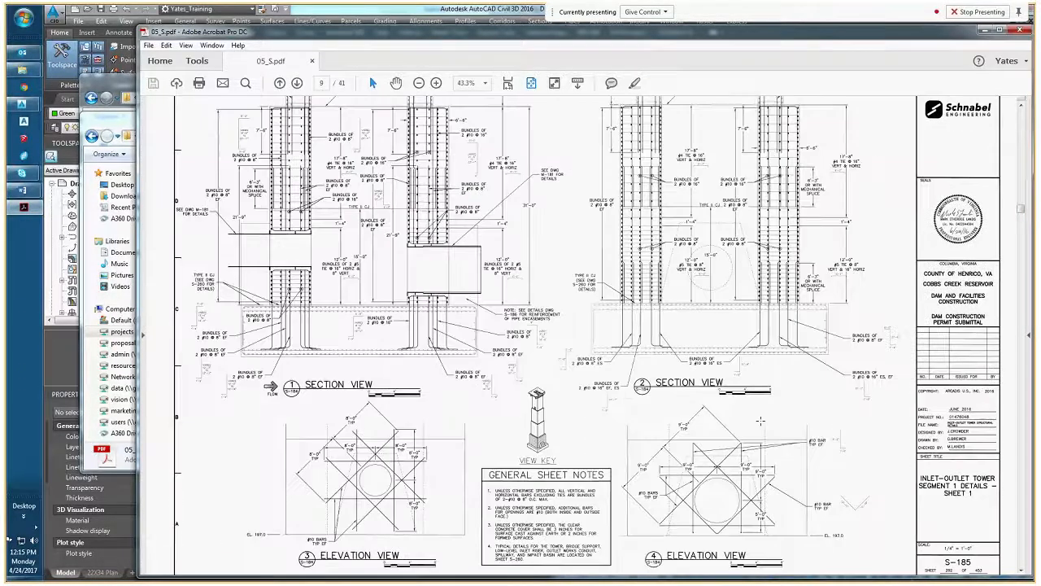
Review the bridge support isometric view on sheet S-193 and continue through the outlet works conduit sheets to S-222
{"action": "scroll", "coordinate": [760, 422], "scroll_direction": "down", "scroll_amount": 2, "text": "ctrl"}
{"action": "scroll", "coordinate": [753, 419], "scroll_direction": "down", "scroll_amount": 6}
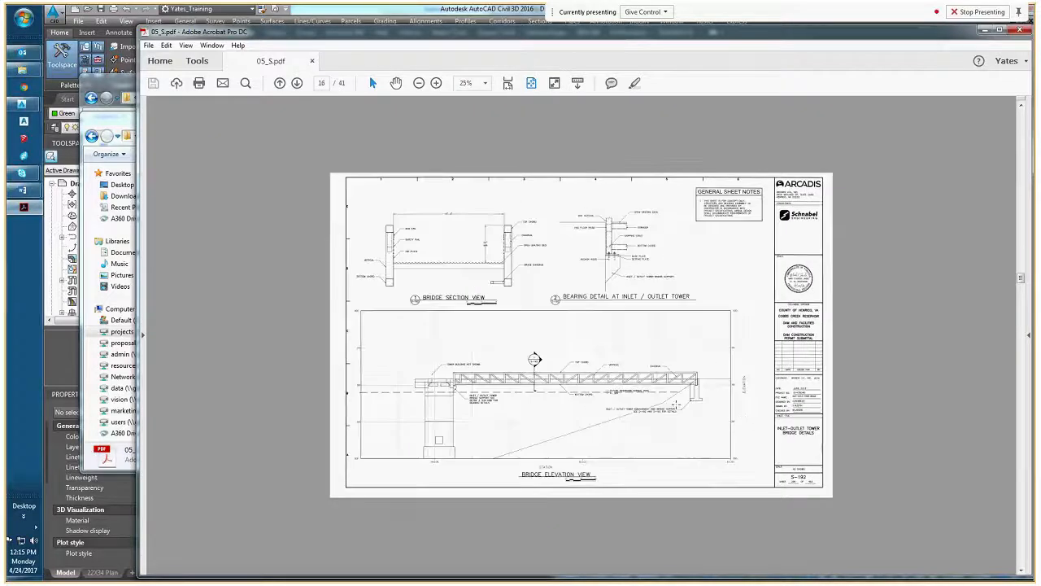
{"action": "scroll", "coordinate": [746, 418], "scroll_direction": "down", "scroll_amount": 2}
{"action": "scroll", "coordinate": [415, 416], "scroll_direction": "up", "scroll_amount": 2}
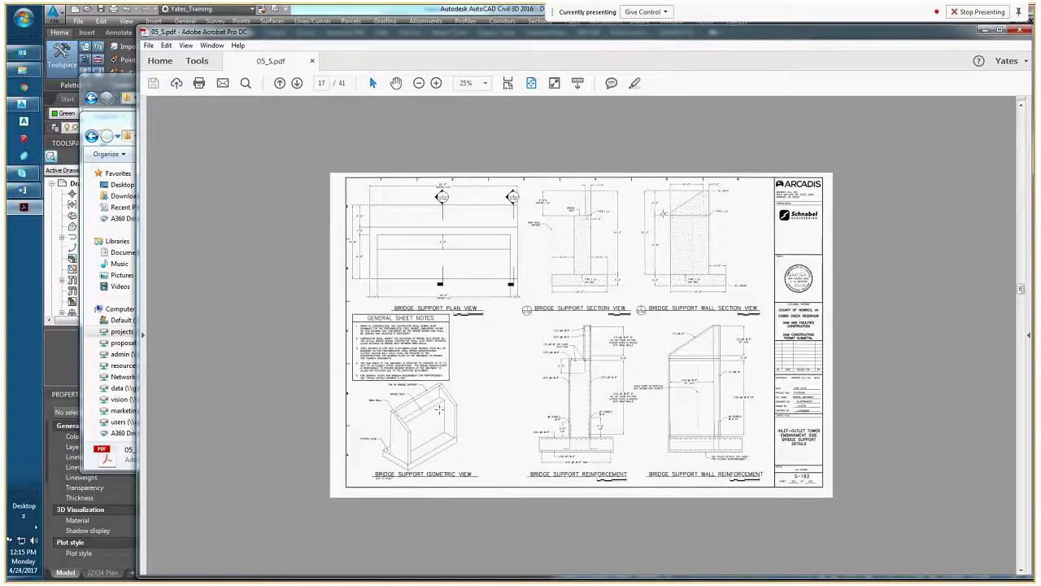
{"action": "scroll", "coordinate": [415, 416], "scroll_direction": "up", "scroll_amount": 1, "text": "ctrl"}
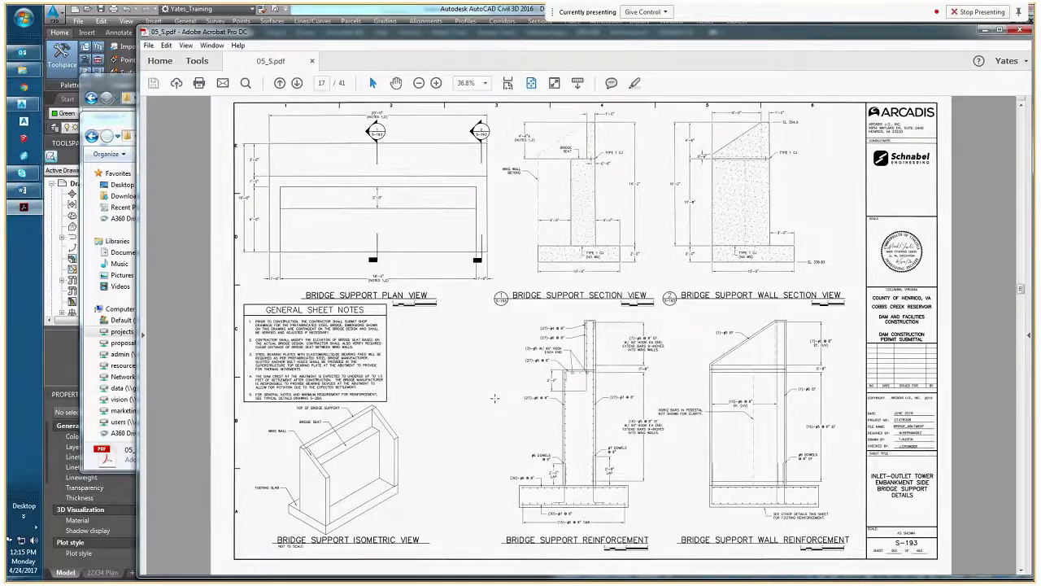
{"action": "scroll", "coordinate": [493, 398], "scroll_direction": "down", "scroll_amount": 2}
{"action": "scroll", "coordinate": [494, 398], "scroll_direction": "down", "scroll_amount": 2}
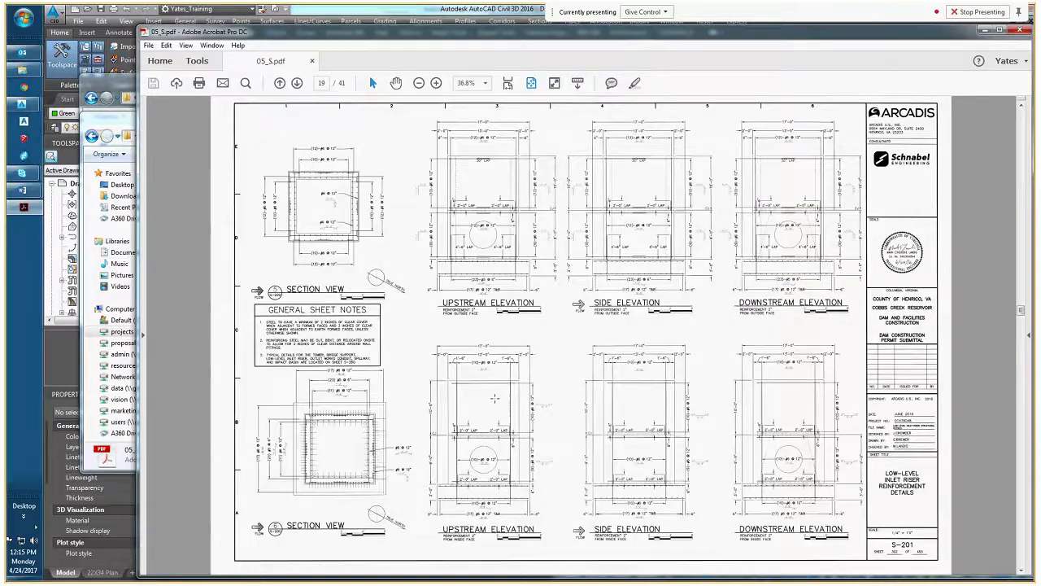
{"action": "scroll", "coordinate": [495, 398], "scroll_direction": "down", "scroll_amount": 2}
{"action": "scroll", "coordinate": [494, 398], "scroll_direction": "down", "scroll_amount": 4}
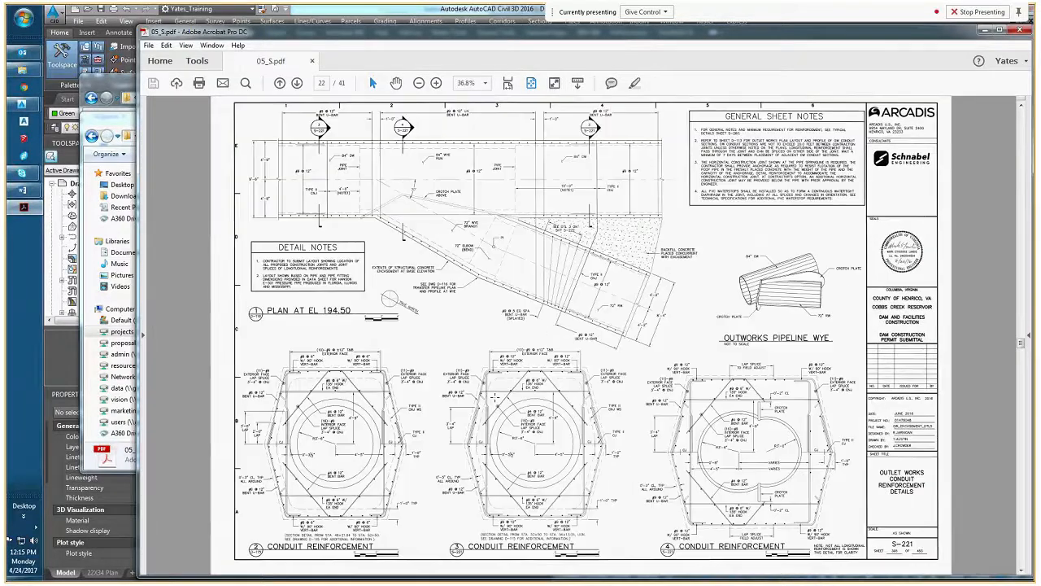
{"action": "scroll", "coordinate": [494, 397], "scroll_direction": "down", "scroll_amount": 2}
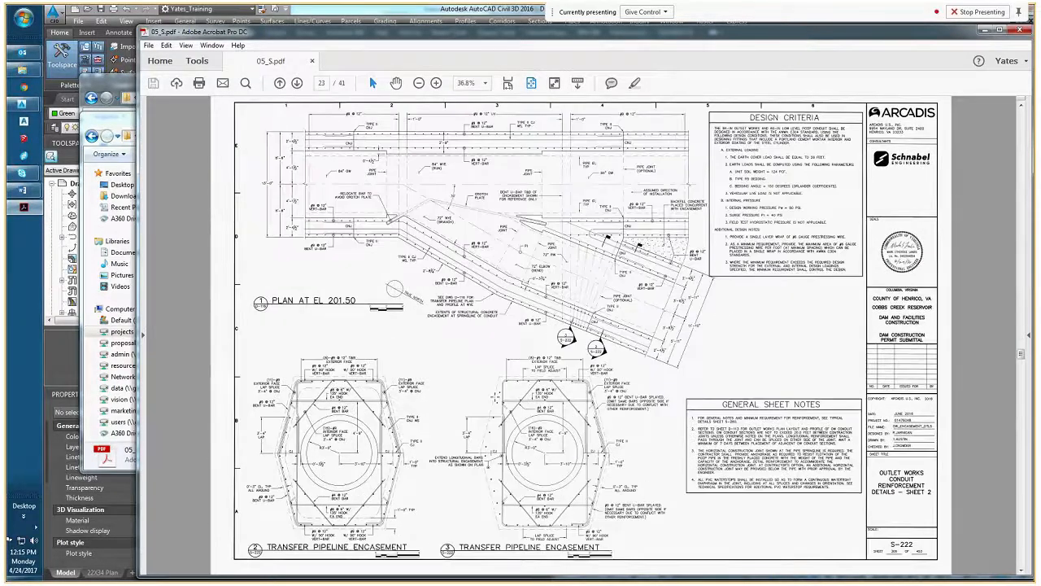
Examine the spillway view key on sheet S-230 and the highlighted view keys on the spillway sheets that follow, up to S-240
{"action": "scroll", "coordinate": [494, 397], "scroll_direction": "down", "scroll_amount": 2}
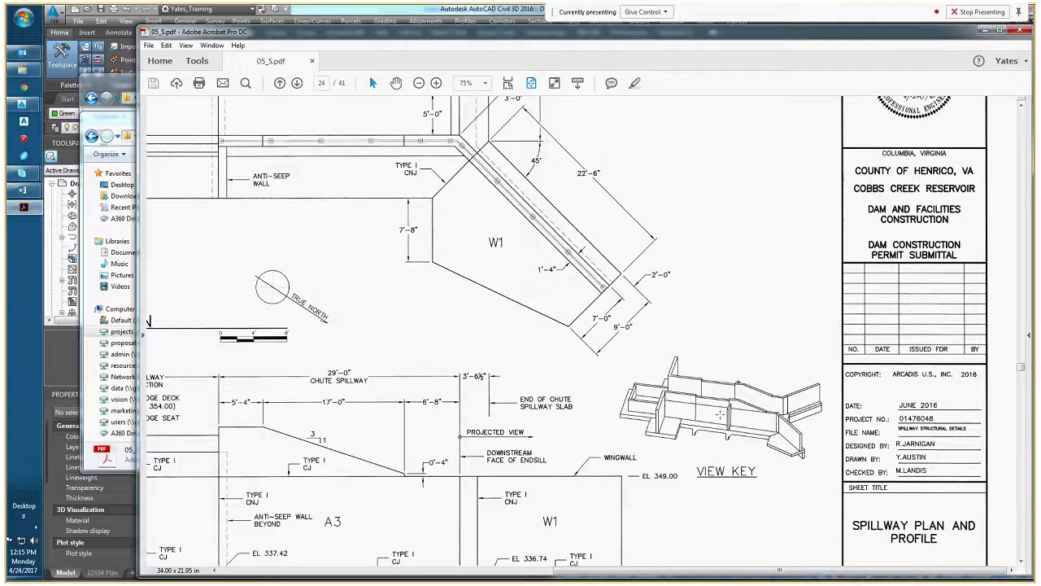
{"action": "scroll", "coordinate": [694, 414], "scroll_direction": "down", "scroll_amount": 1, "text": "ctrl"}
{"action": "scroll", "coordinate": [696, 414], "scroll_direction": "down", "scroll_amount": 1, "text": "ctrl"}
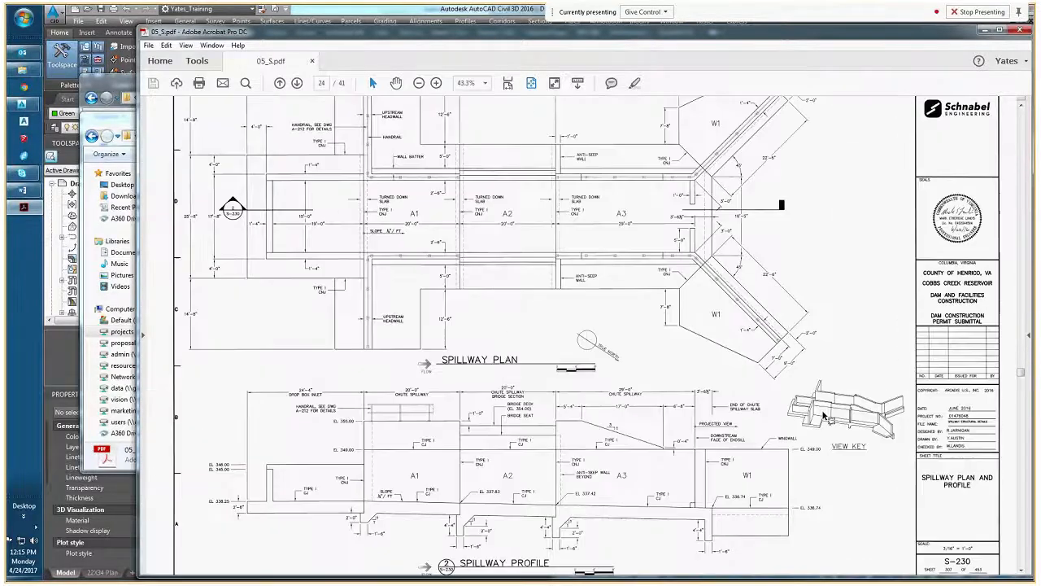
{"action": "scroll", "coordinate": [696, 413], "scroll_direction": "down", "scroll_amount": 1, "text": "ctrl"}
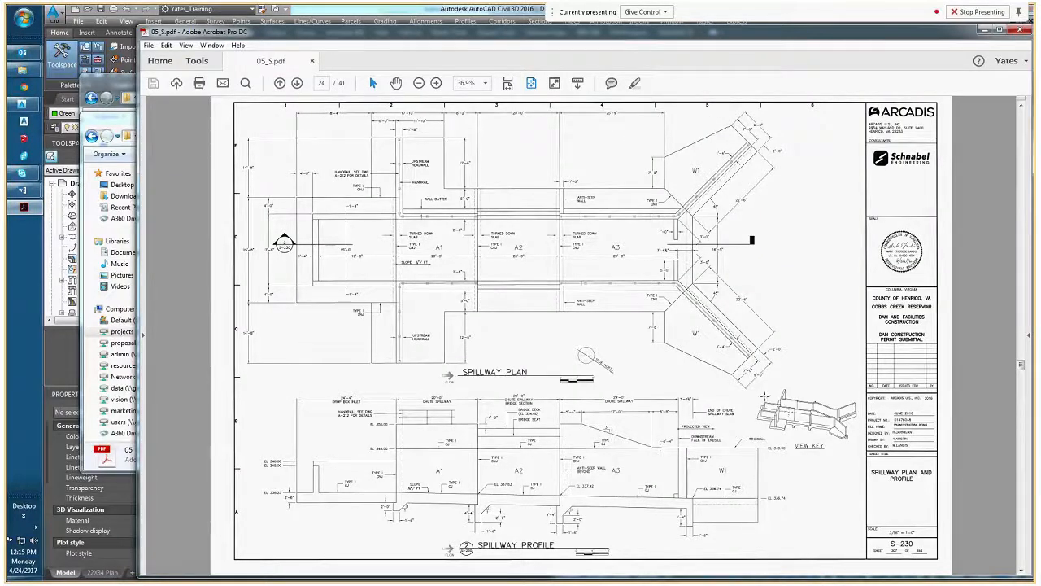
{"action": "scroll", "coordinate": [781, 414], "scroll_direction": "down", "scroll_amount": 3}
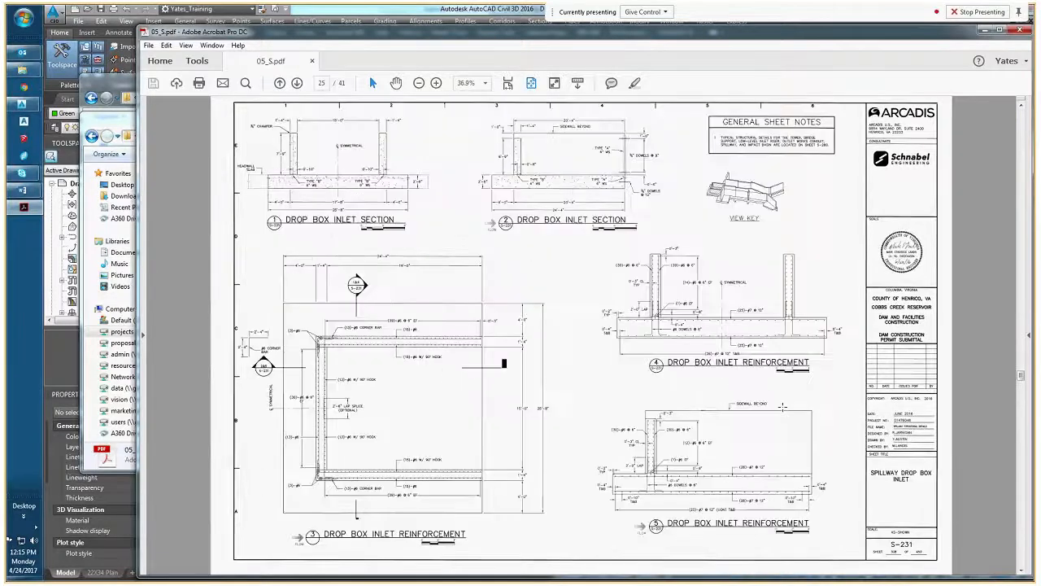
{"action": "scroll", "coordinate": [783, 406], "scroll_direction": "down", "scroll_amount": 3}
{"action": "scroll", "coordinate": [783, 407], "scroll_direction": "down", "scroll_amount": 10}
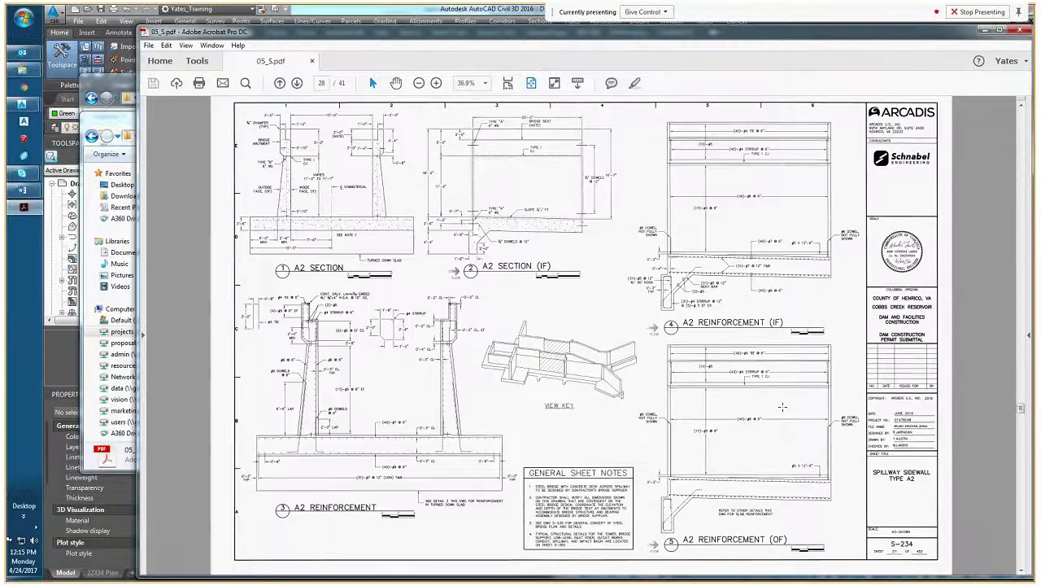
{"action": "scroll", "coordinate": [737, 383], "scroll_direction": "down", "scroll_amount": 5}
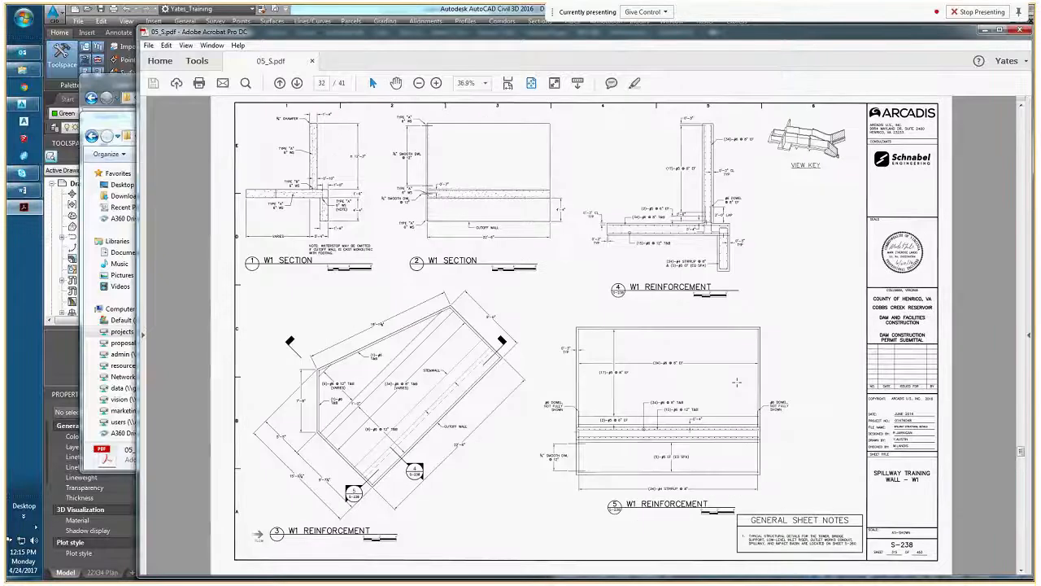
{"action": "scroll", "coordinate": [737, 383], "scroll_direction": "up", "scroll_amount": 5}
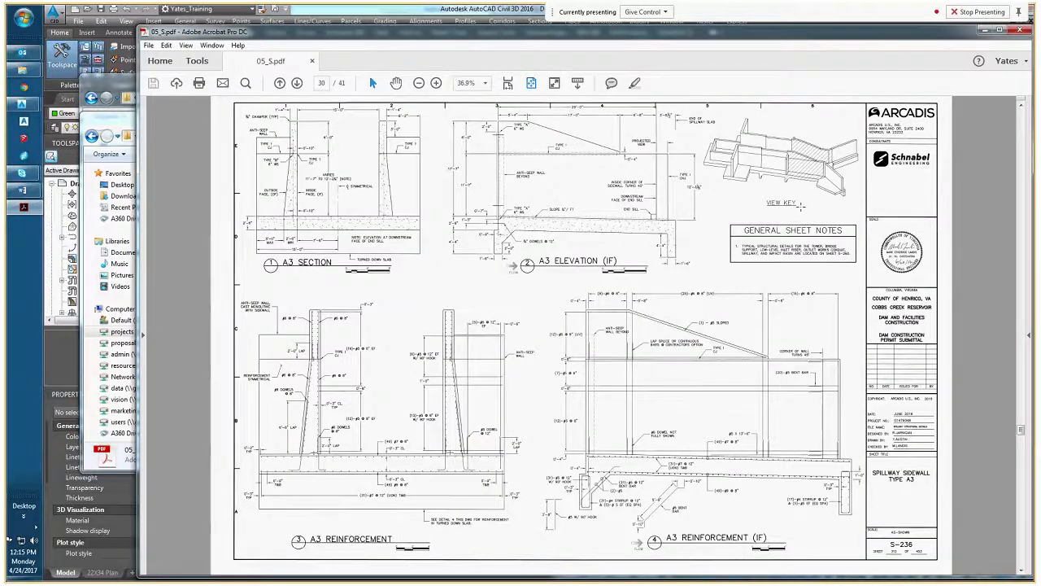
{"action": "scroll", "coordinate": [800, 207], "scroll_direction": "down", "scroll_amount": 7}
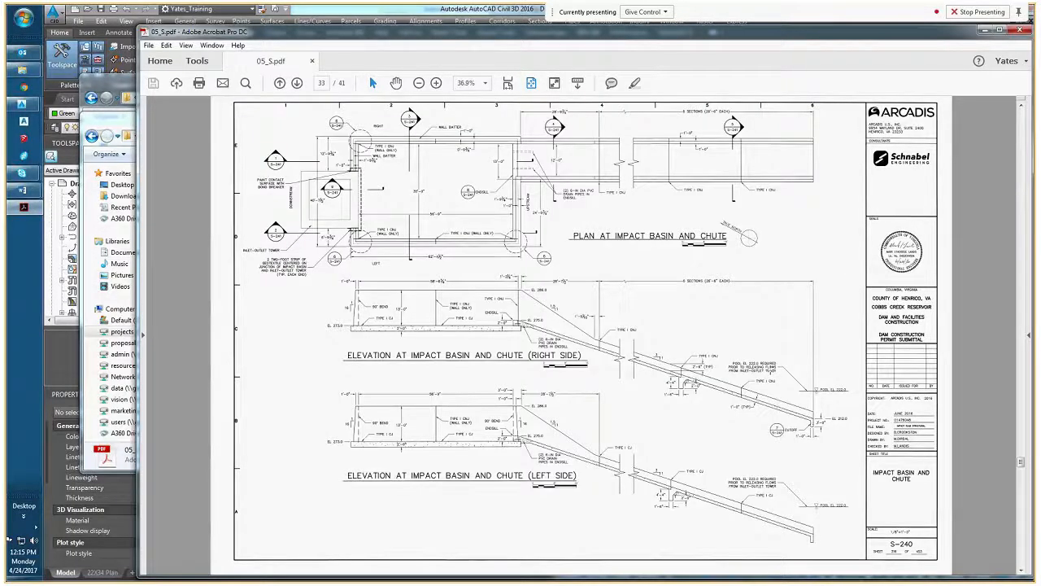
Close the 05_S PDF, minimize the project folder window, and return to Drawing4 in Civil 3D with all the drawn shapes in view
{"action": "left_click", "coordinate": [1020, 31]}
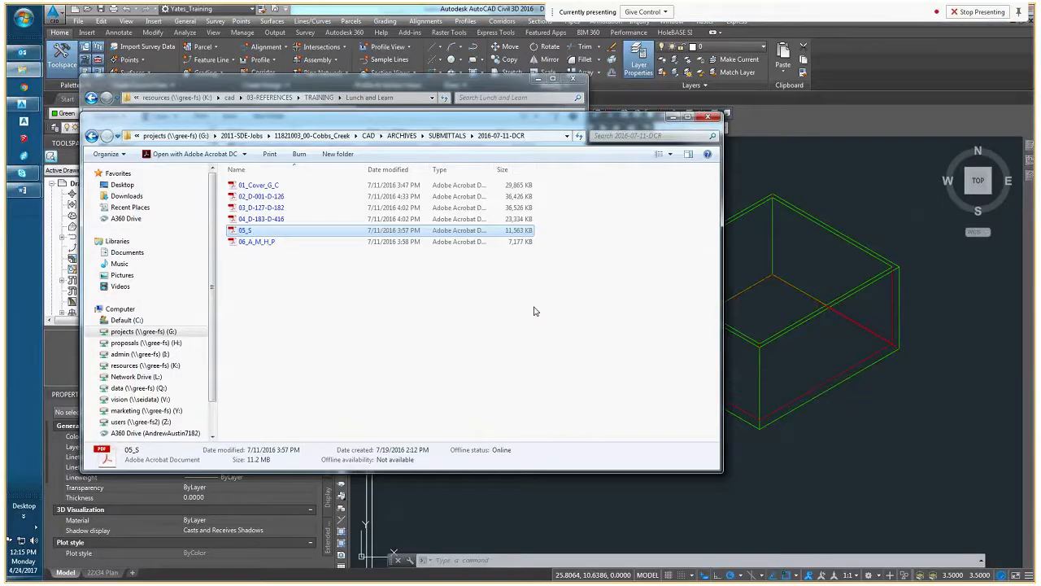
{"action": "left_click", "coordinate": [674, 117]}
{"action": "left_click", "coordinate": [661, 297]}
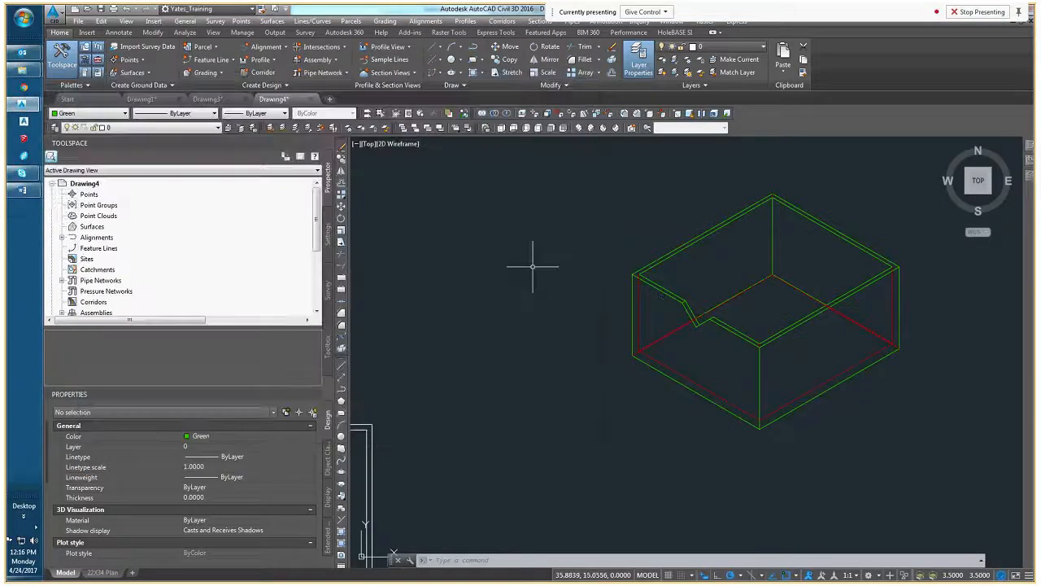
{"action": "scroll", "coordinate": [533, 266], "scroll_direction": "down", "scroll_amount": 6}
{"action": "mouse_move", "coordinate": [529, 284]}
{"action": "middle_mouse_down"}
{"action": "mouse_move", "coordinate": [628, 337]}
{"action": "mouse_move", "coordinate": [686, 329]}
{"action": "middle_mouse_up"}
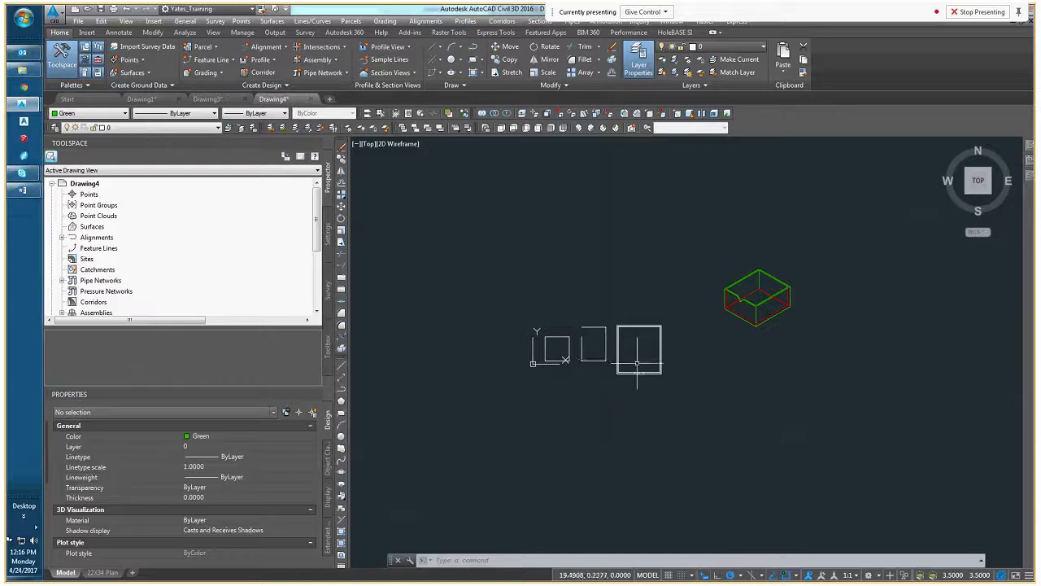
Check the class topics in the Civil 3D training email in Outlook and minimize the message
{"action": "scroll", "coordinate": [651, 339], "scroll_direction": "down", "scroll_amount": 2}
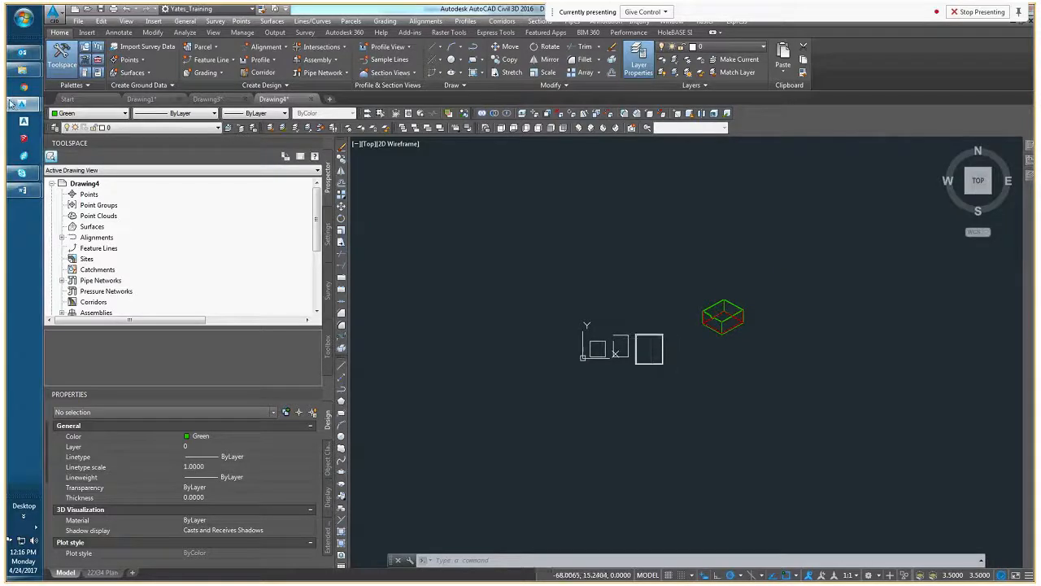
{"action": "mouse_move", "coordinate": [23, 52]}
{"action": "left_click", "coordinate": [96, 143]}
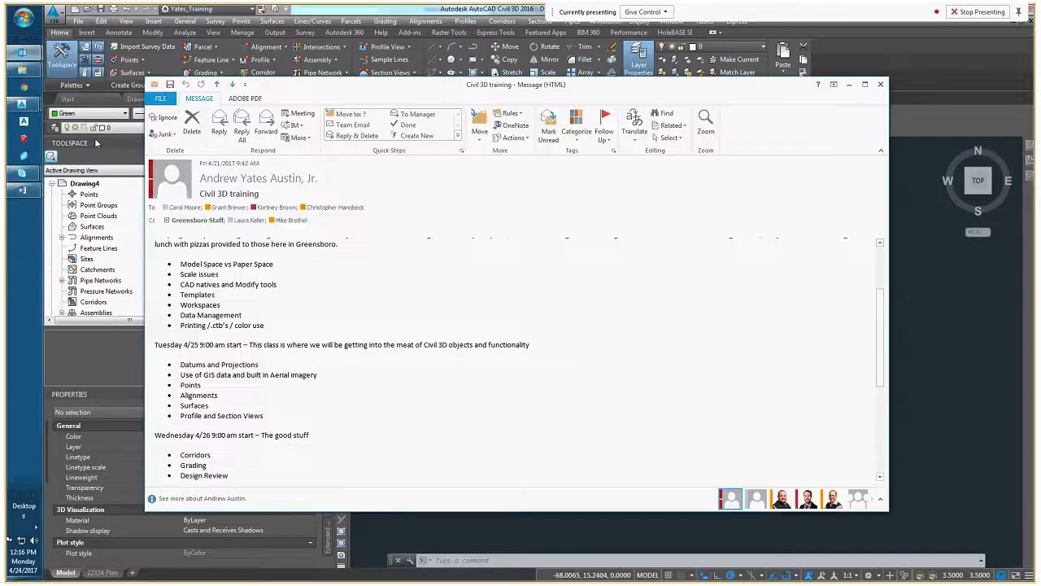
{"action": "left_click", "coordinate": [23, 52]}
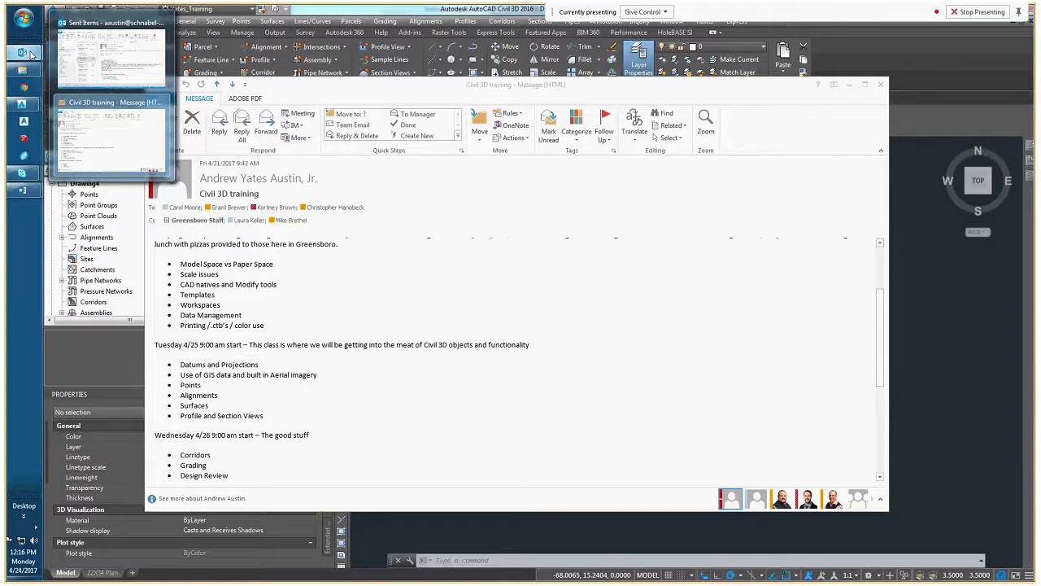
{"action": "left_click", "coordinate": [850, 86]}
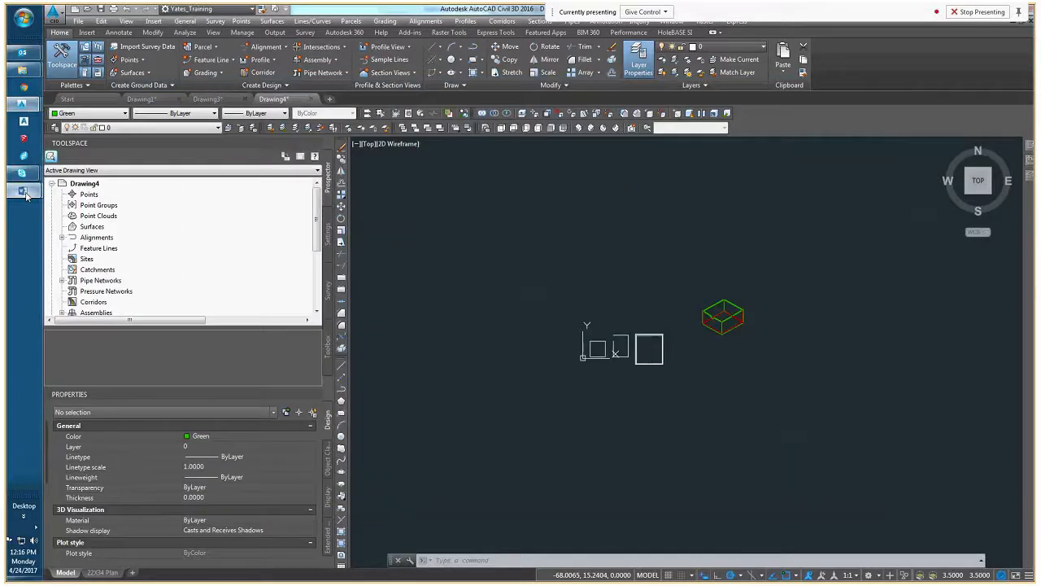
Switch to Word, bringing up CAD_101_Outline followed by the 02 - CAD Natives and Commands document
{"action": "mouse_move", "coordinate": [22, 189]}
{"action": "left_click", "coordinate": [115, 232]}
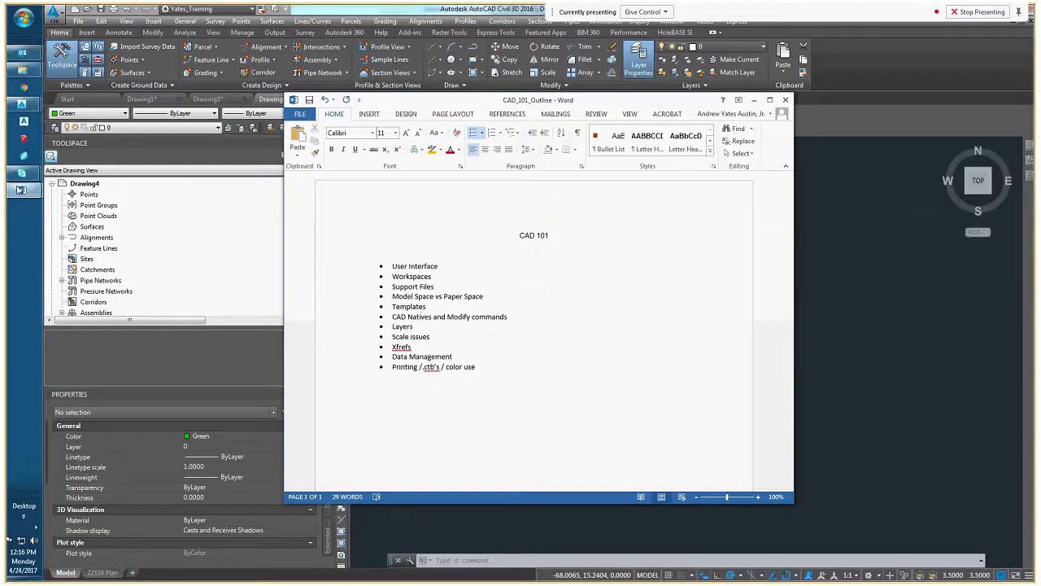
{"action": "mouse_move", "coordinate": [23, 189]}
{"action": "left_click", "coordinate": [112, 151]}
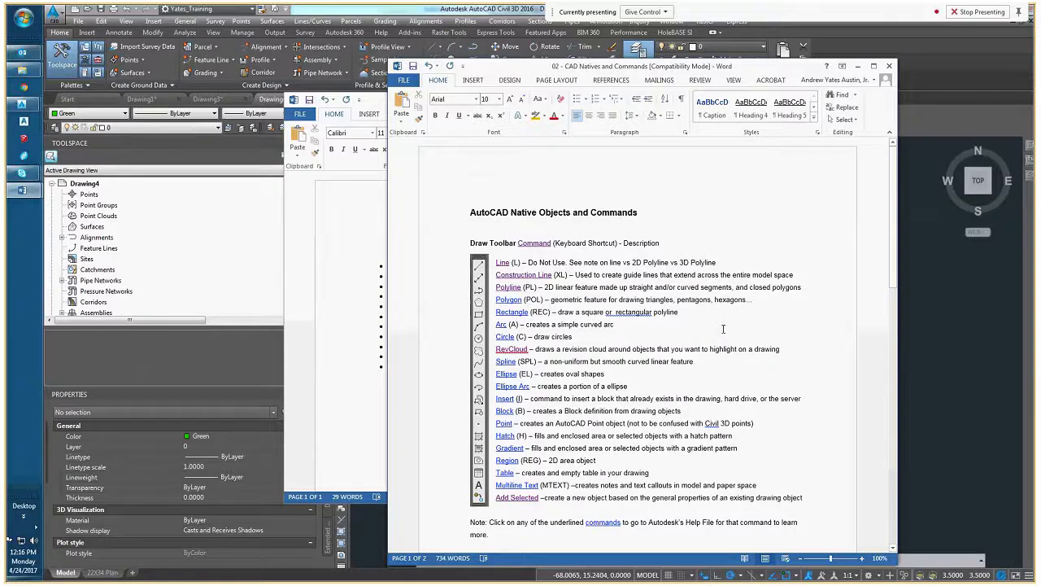
Read through the Draw Toolbar and Modify Toolbar command lists, highlighting the Rotate and Scale entries
{"action": "scroll", "coordinate": [723, 328], "scroll_direction": "down", "scroll_amount": 1}
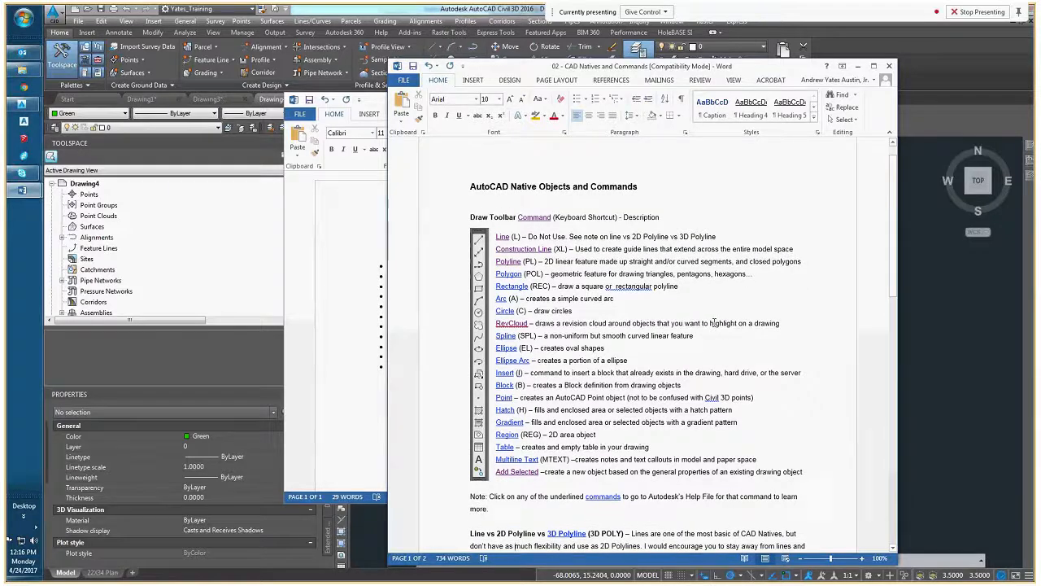
{"action": "scroll", "coordinate": [713, 323], "scroll_direction": "up", "scroll_amount": 1}
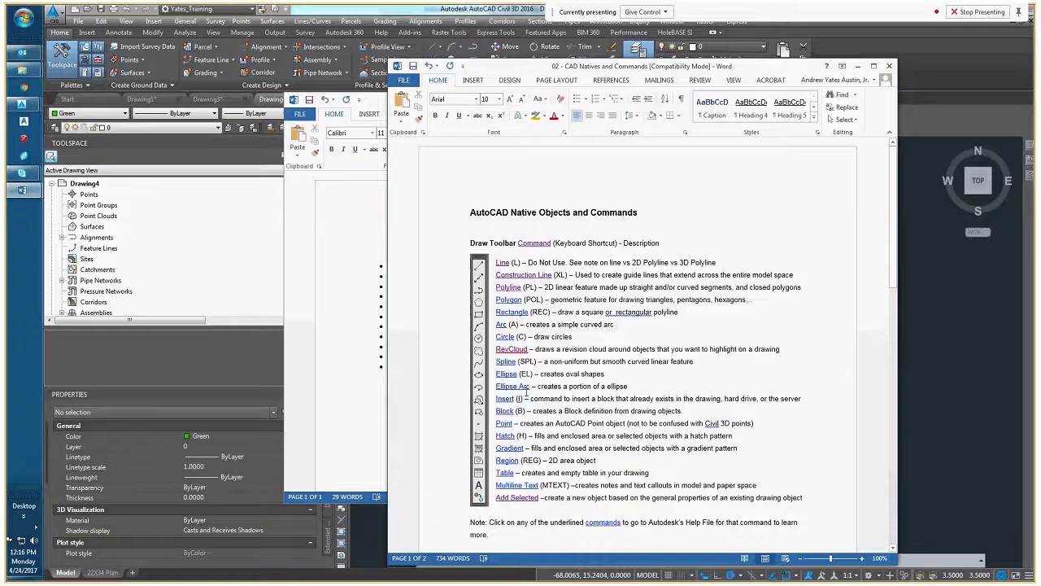
{"action": "scroll", "coordinate": [526, 393], "scroll_direction": "down", "scroll_amount": 3}
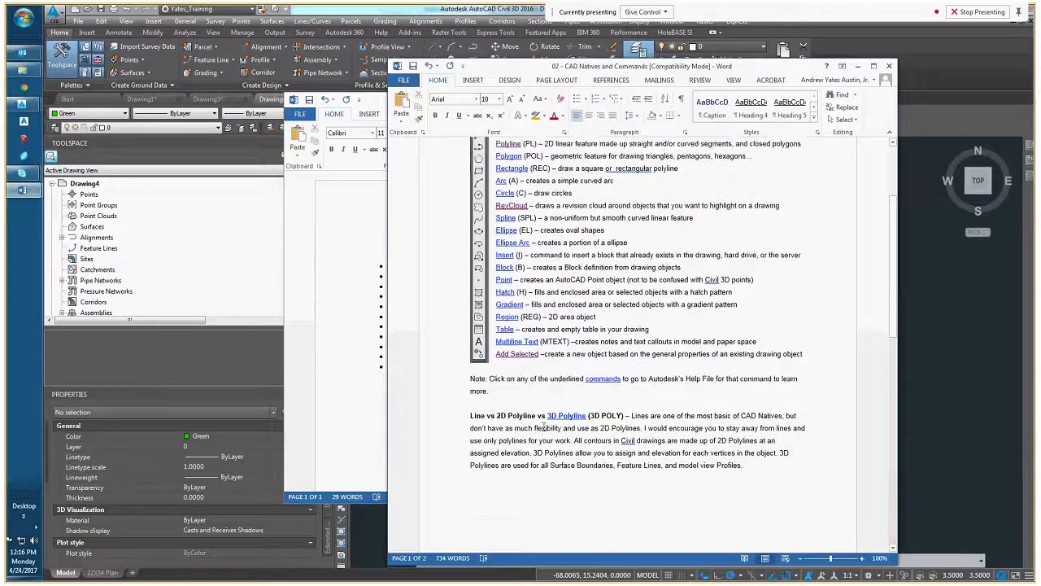
{"action": "scroll", "coordinate": [544, 427], "scroll_direction": "up", "scroll_amount": 1}
{"action": "scroll", "coordinate": [545, 383], "scroll_direction": "down", "scroll_amount": 8}
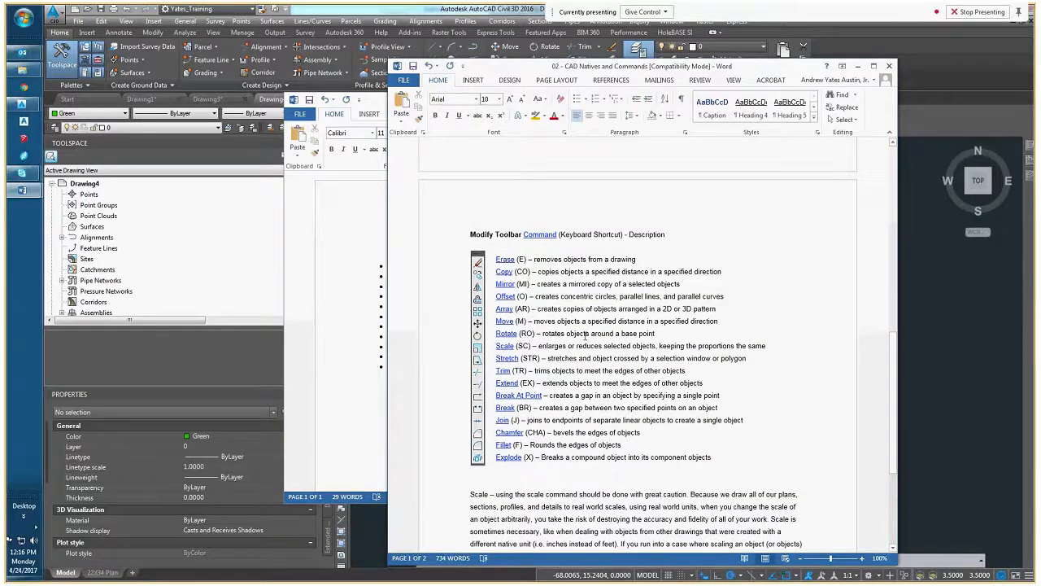
{"action": "left_click_drag", "start_coordinate": [667, 334], "coordinate": [485, 335]}
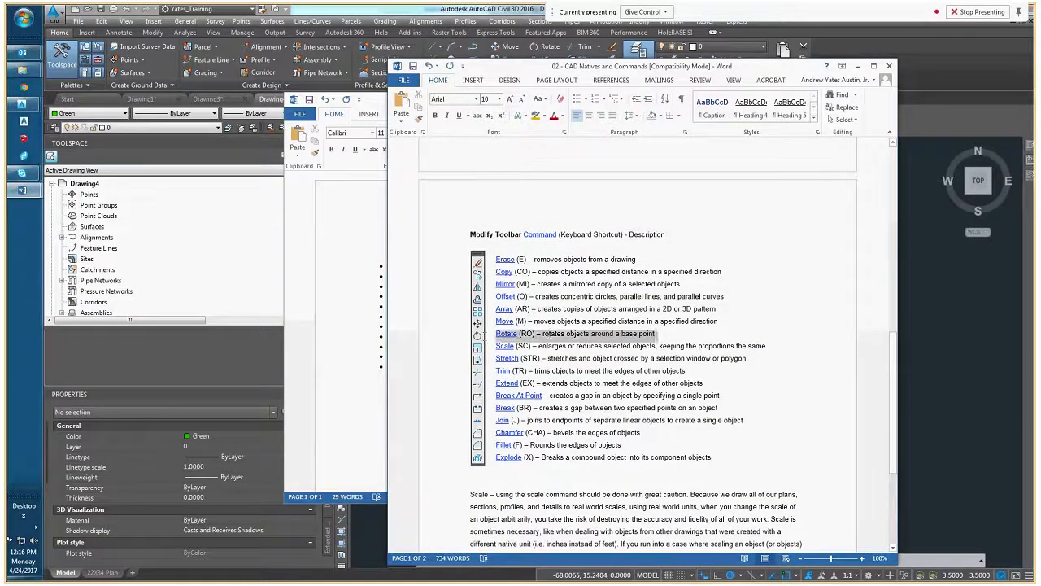
{"action": "left_click_drag", "start_coordinate": [768, 345], "coordinate": [495, 346]}
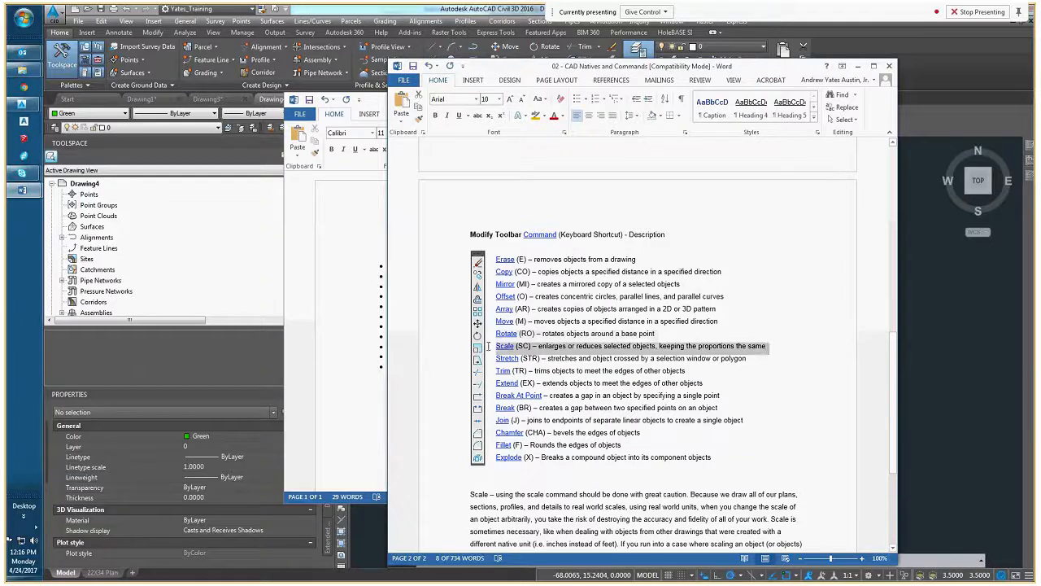
Return to Drawing4 in Civil 3D and look over the three flat outlines beside the isometric box
{"action": "left_click", "coordinate": [939, 379]}
{"action": "middle_click_drag", "start_coordinate": [669, 374], "coordinate": [655, 391]}
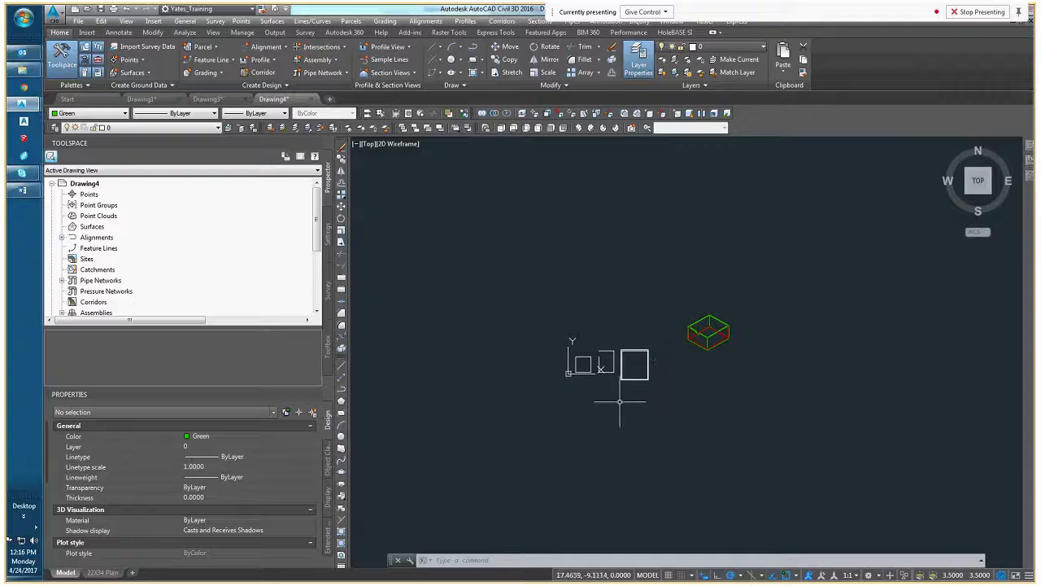
{"action": "scroll", "coordinate": [619, 358], "scroll_direction": "up", "scroll_amount": 5}
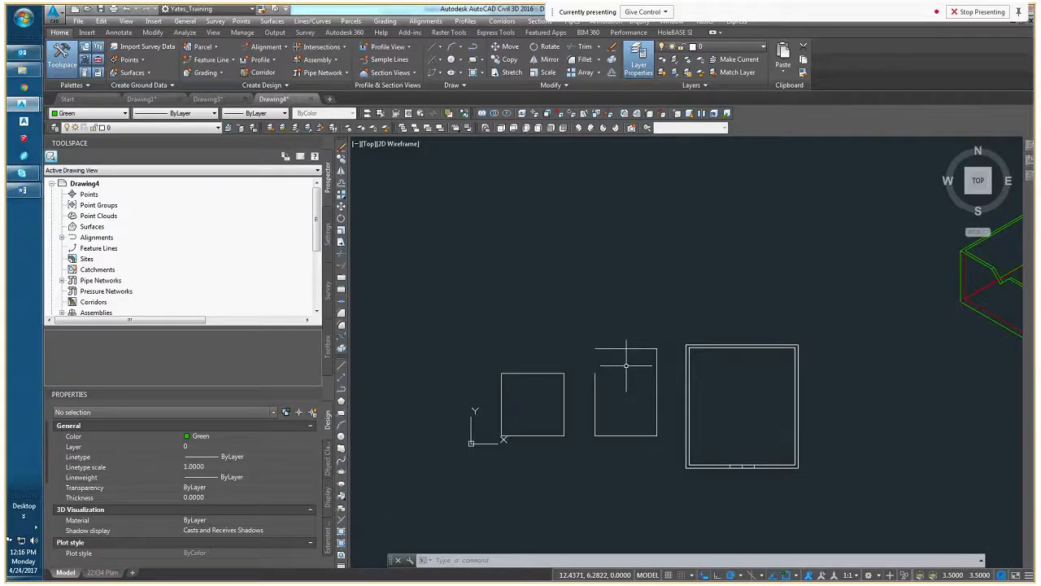
{"action": "middle_click_drag", "start_coordinate": [540, 404], "coordinate": [558, 404]}
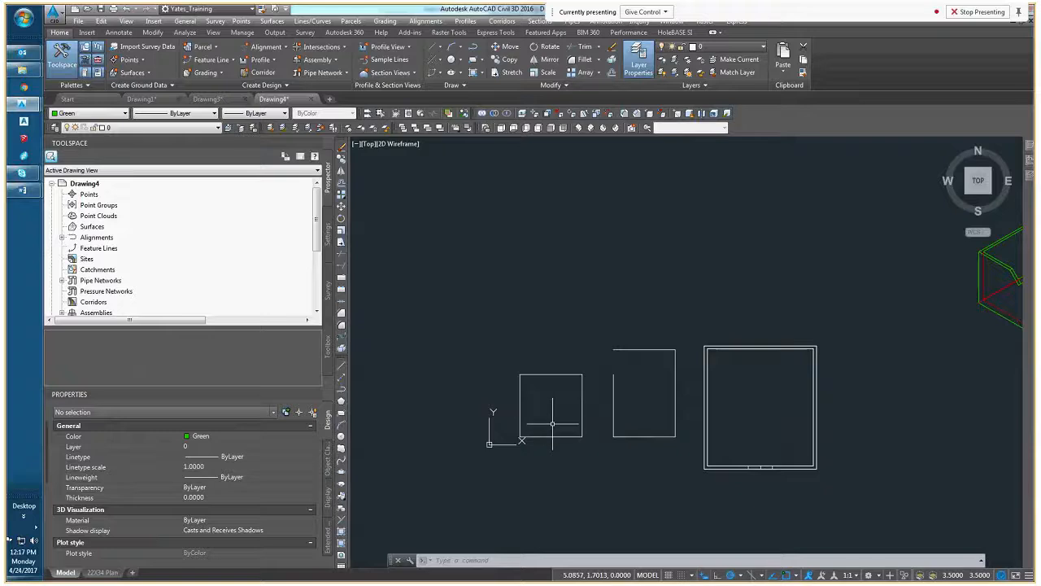
{"action": "scroll", "coordinate": [723, 467], "scroll_direction": "down", "scroll_amount": 3}
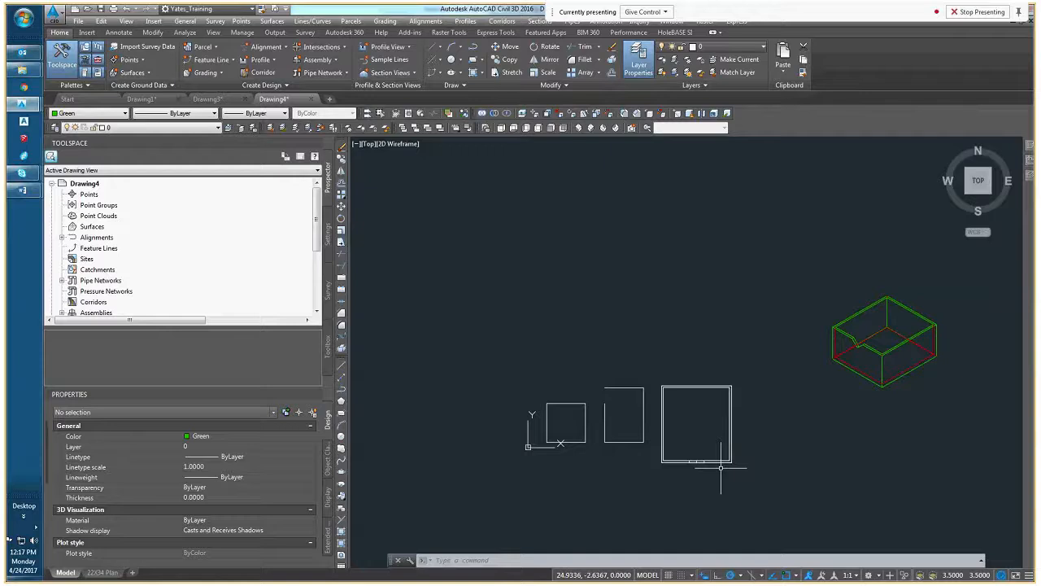
{"action": "middle_click_drag", "start_coordinate": [779, 454], "coordinate": [657, 397]}
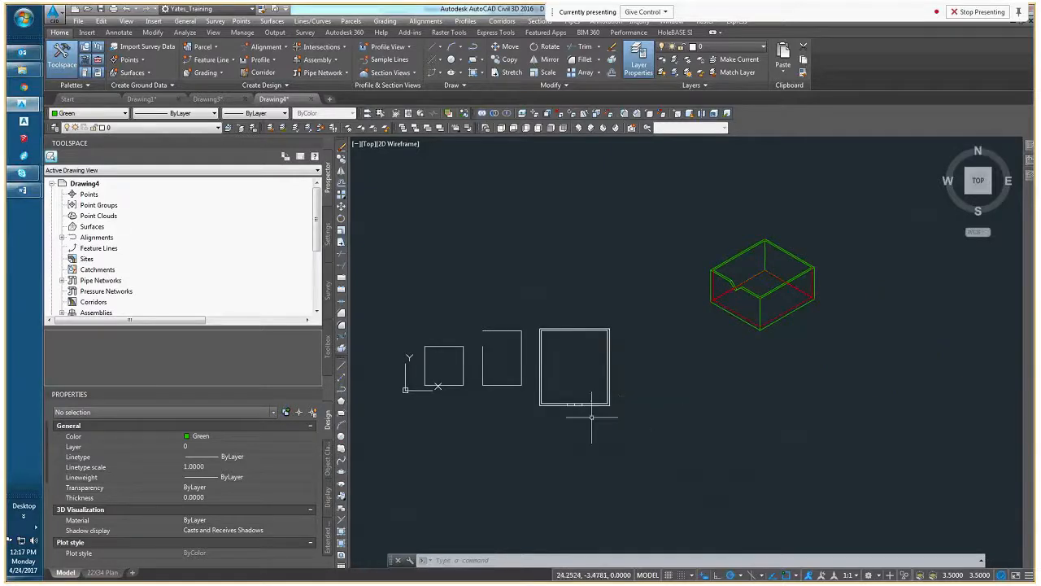
{"action": "scroll", "coordinate": [600, 400], "scroll_direction": "up", "scroll_amount": 2}
{"action": "middle_click_drag", "start_coordinate": [521, 371], "coordinate": [641, 382]}
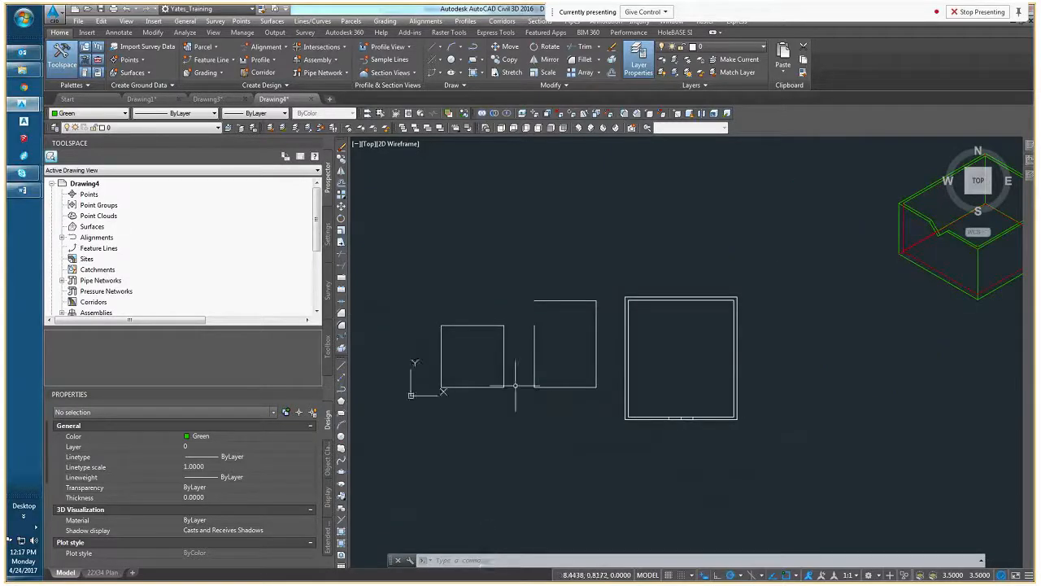
{"action": "middle_click_drag", "start_coordinate": [515, 383], "coordinate": [573, 382]}
{"action": "key", "text": "Escape"}
{"action": "key", "text": "Escape"}
{"action": "key", "text": "Escape"}
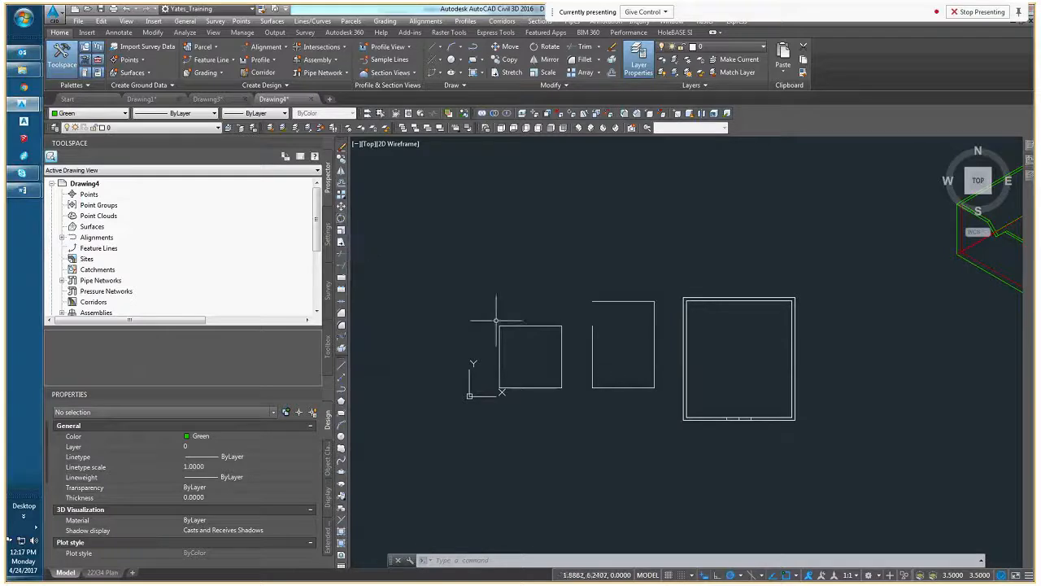
{"action": "scroll", "coordinate": [502, 347], "scroll_direction": "up", "scroll_amount": 6}
{"action": "middle_click_drag", "start_coordinate": [502, 346], "coordinate": [474, 332]}
{"action": "scroll", "coordinate": [475, 329], "scroll_direction": "down", "scroll_amount": 4}
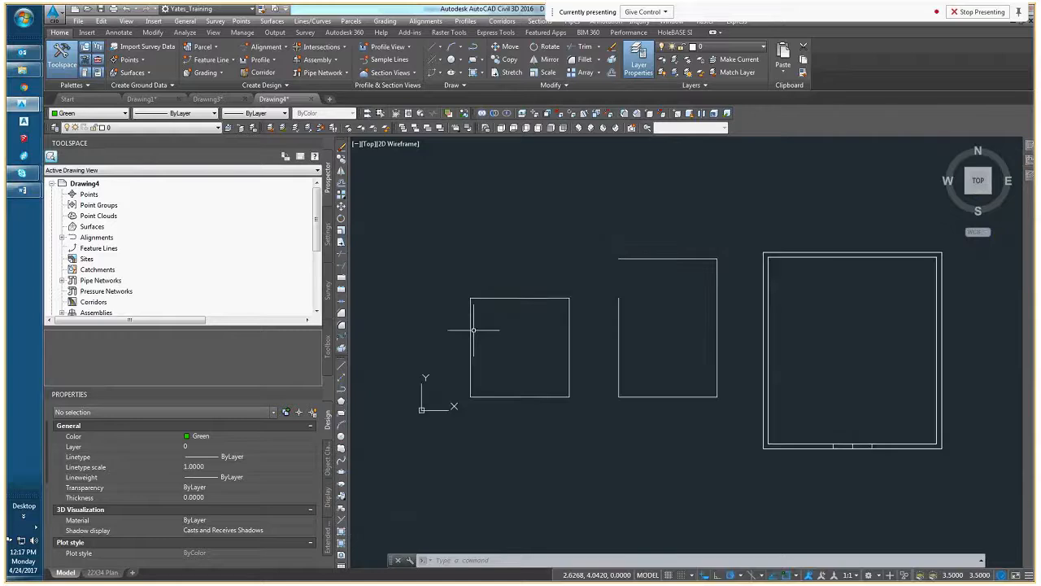
{"action": "left_click", "coordinate": [481, 333]}
{"action": "left_click", "coordinate": [449, 319]}
{"action": "key", "text": "Escape"}
{"action": "key", "text": "Escape"}
{"action": "middle_click_drag", "start_coordinate": [619, 396], "coordinate": [607, 346]}
{"action": "left_click", "coordinate": [628, 325]}
{"action": "left_click", "coordinate": [577, 305]}
{"action": "key", "text": "Escape"}
{"action": "key", "text": "Escape"}
Close the open middle polyline by setting its Closed property to Yes, and clear the selection
{"action": "left_click", "coordinate": [630, 240]}
{"action": "left_click", "coordinate": [602, 264]}
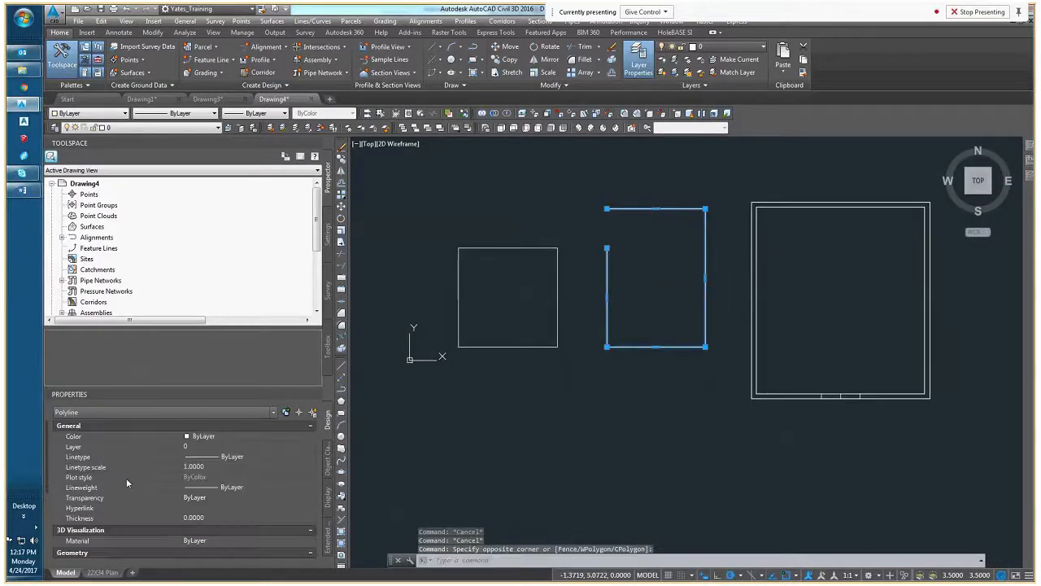
{"action": "scroll", "coordinate": [126, 477], "scroll_direction": "down", "scroll_amount": 3}
{"action": "left_click", "coordinate": [204, 543]}
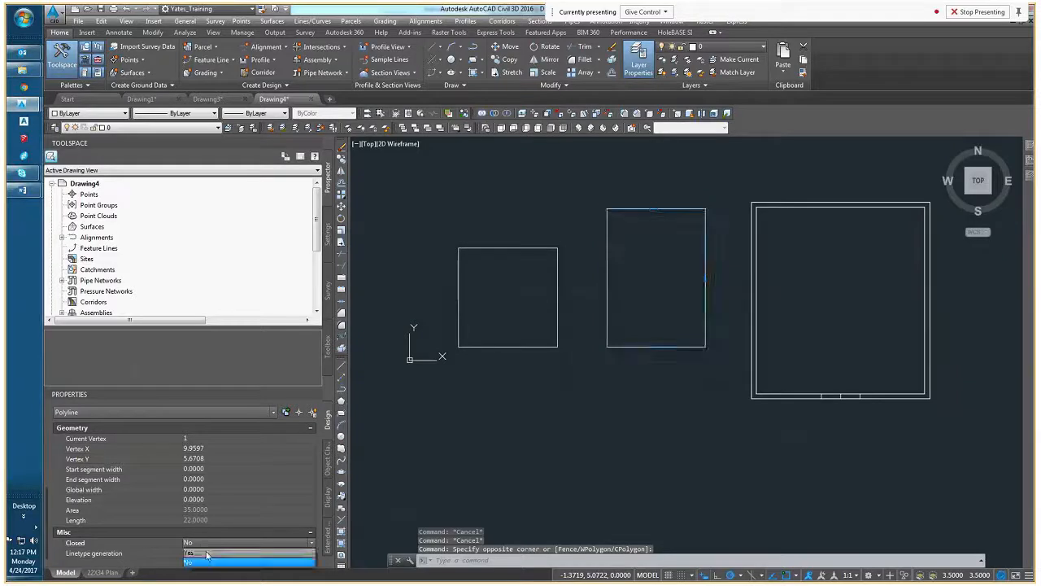
{"action": "left_click", "coordinate": [195, 553]}
{"action": "middle_click_drag", "start_coordinate": [657, 258], "coordinate": [547, 271]}
{"action": "mouse_move", "coordinate": [560, 283]}
{"action": "left_click", "coordinate": [591, 326]}
{"action": "key", "text": "Escape"}
{"action": "key", "text": "Escape"}
Rotate the middle rectangle 22.7 degrees about its lower-left corner, setting the polar tracking increment to 30 degrees during the command
{"action": "left_click", "coordinate": [541, 318]}
{"action": "left_click", "coordinate": [518, 333]}
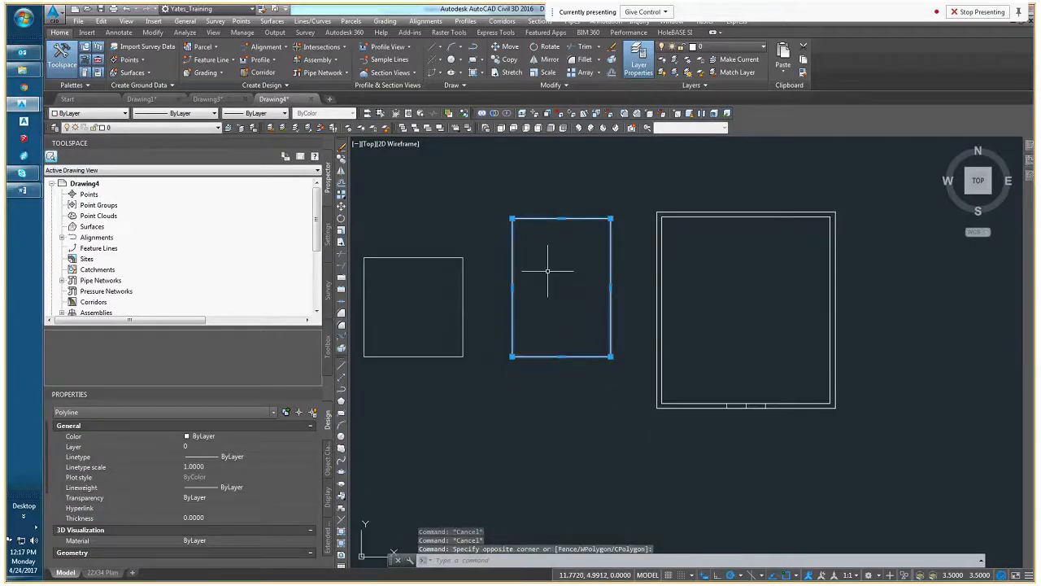
{"action": "left_click", "coordinate": [341, 218]}
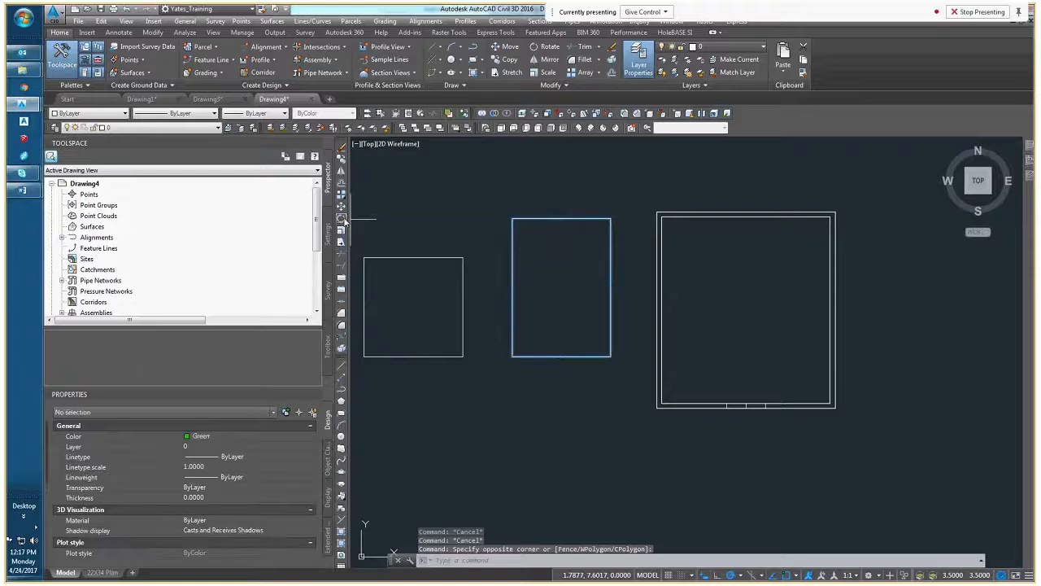
{"action": "left_click", "coordinate": [512, 356]}
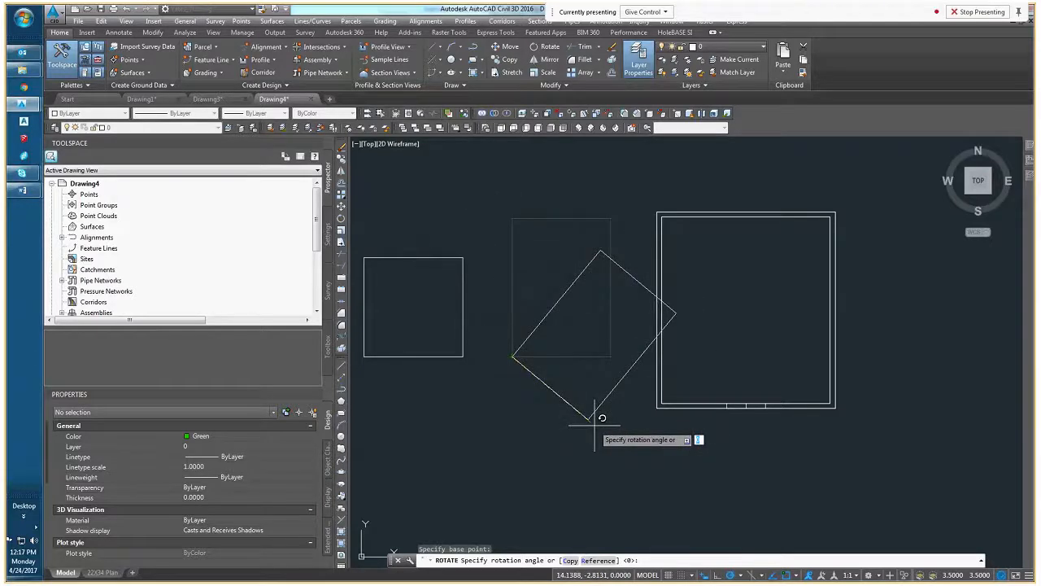
{"action": "left_click", "coordinate": [742, 575]}
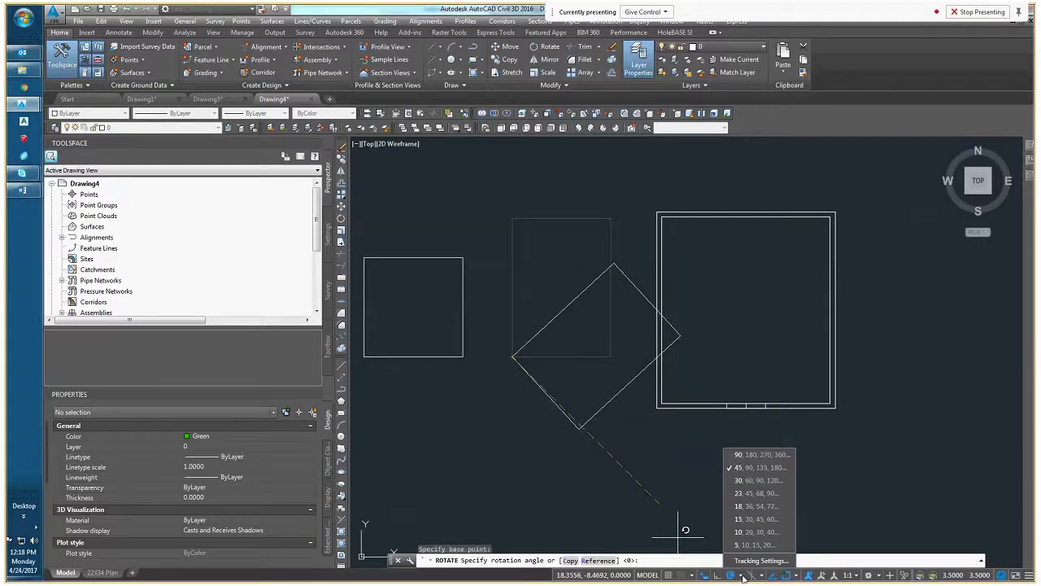
{"action": "left_click", "coordinate": [745, 480]}
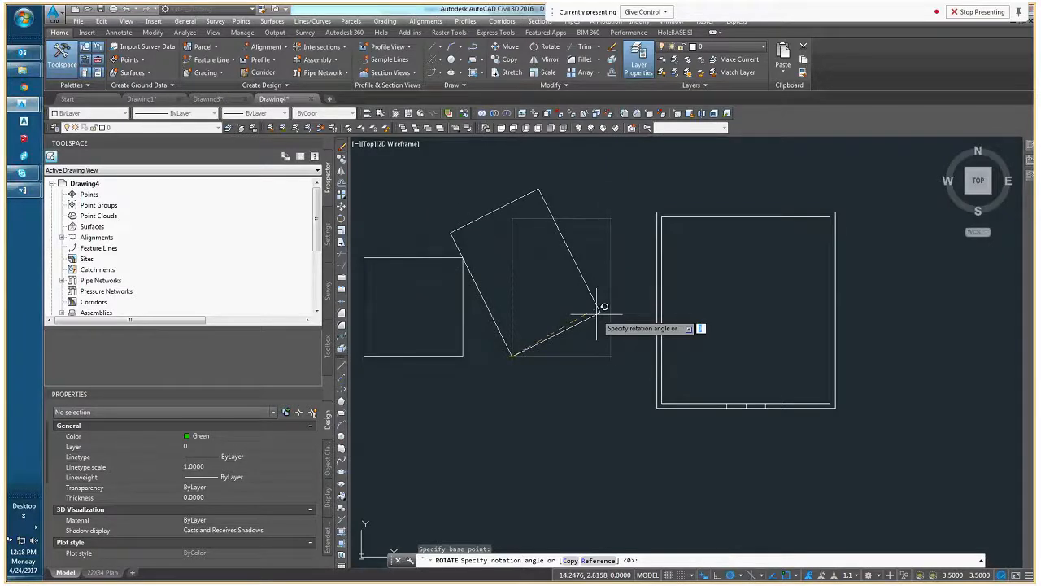
{"action": "type", "text": "22.7"}
{"action": "key", "text": "Return"}
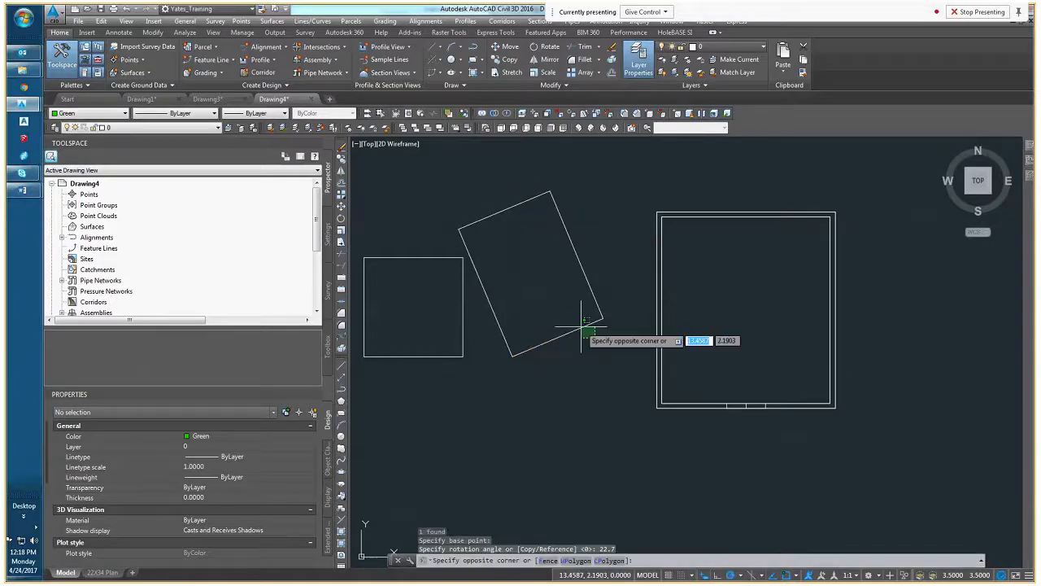
Draw a horizontal reference polyline running right from the rotated rectangle's lowest corner, ending short of the double-walled box
{"action": "left_click", "coordinate": [595, 352]}
{"action": "type", "text": "pl"}
{"action": "key", "text": "Return"}
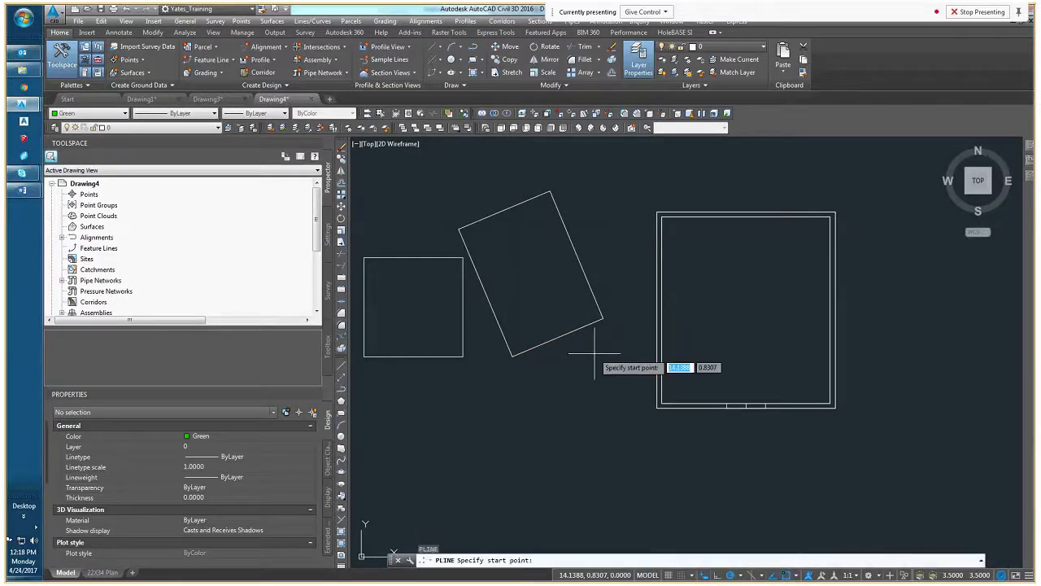
{"action": "left_click", "coordinate": [513, 356]}
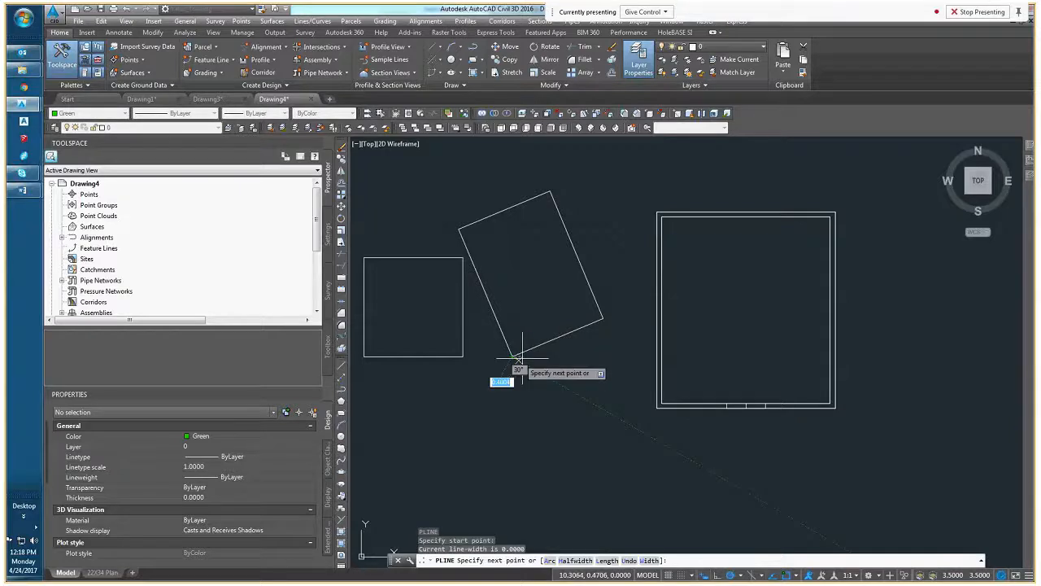
{"action": "left_click", "coordinate": [643, 356]}
{"action": "key", "text": "Return"}
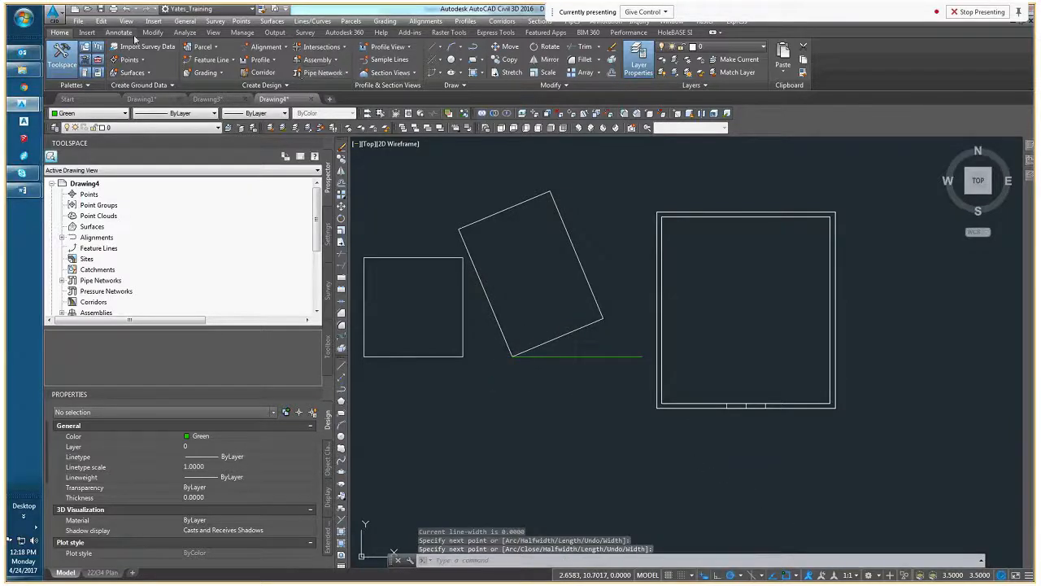
Add an angular dimension between the rotated rectangle's lower edge and the green horizontal polyline, with the arc near the edge's right end
{"action": "left_click", "coordinate": [128, 33]}
{"action": "left_click", "coordinate": [338, 71]}
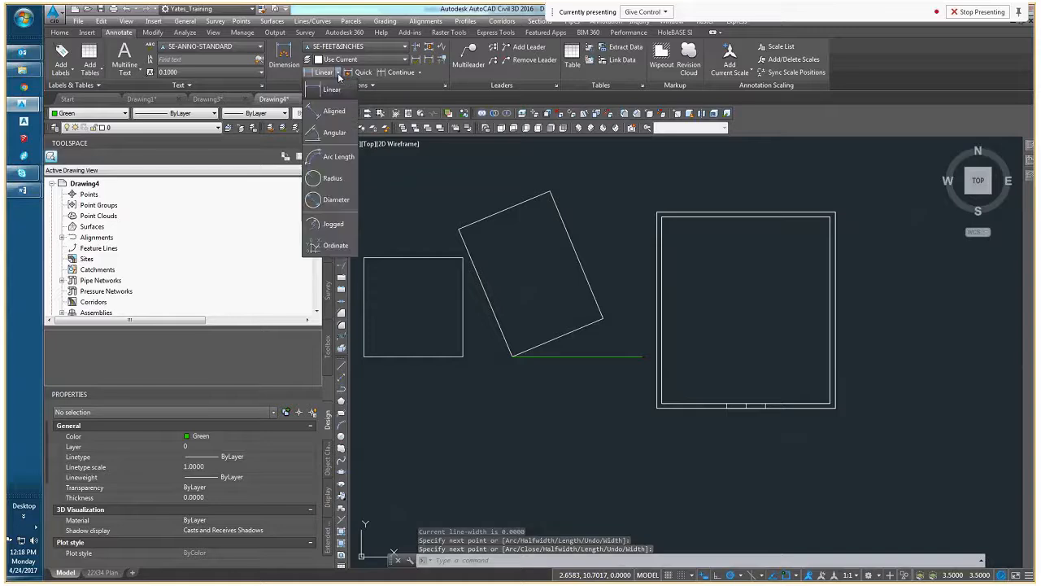
{"action": "left_click", "coordinate": [335, 135]}
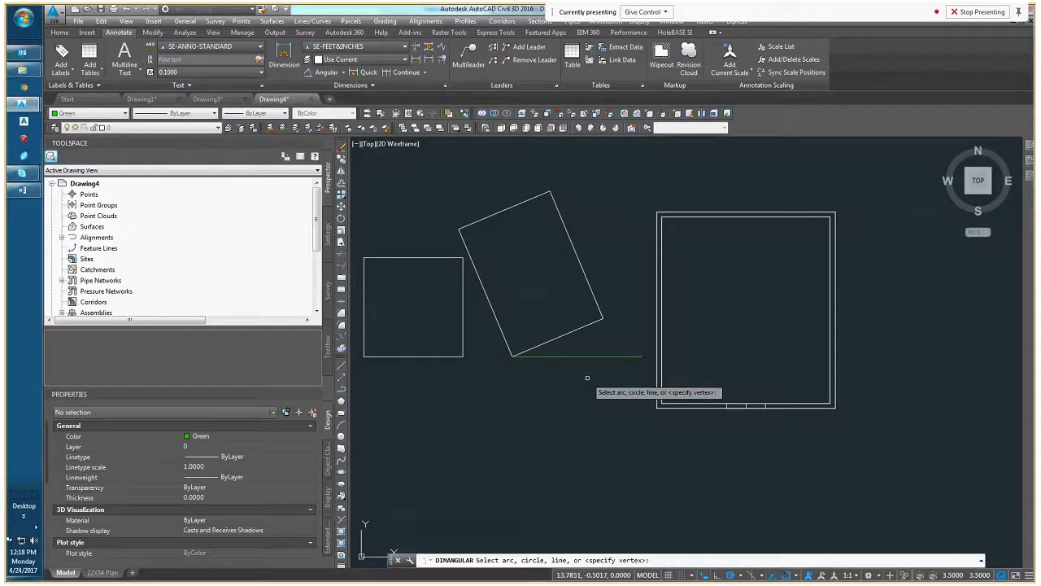
{"action": "left_click", "coordinate": [560, 337]}
{"action": "left_click", "coordinate": [566, 356]}
{"action": "scroll", "coordinate": [603, 336], "scroll_direction": "up", "scroll_amount": 5}
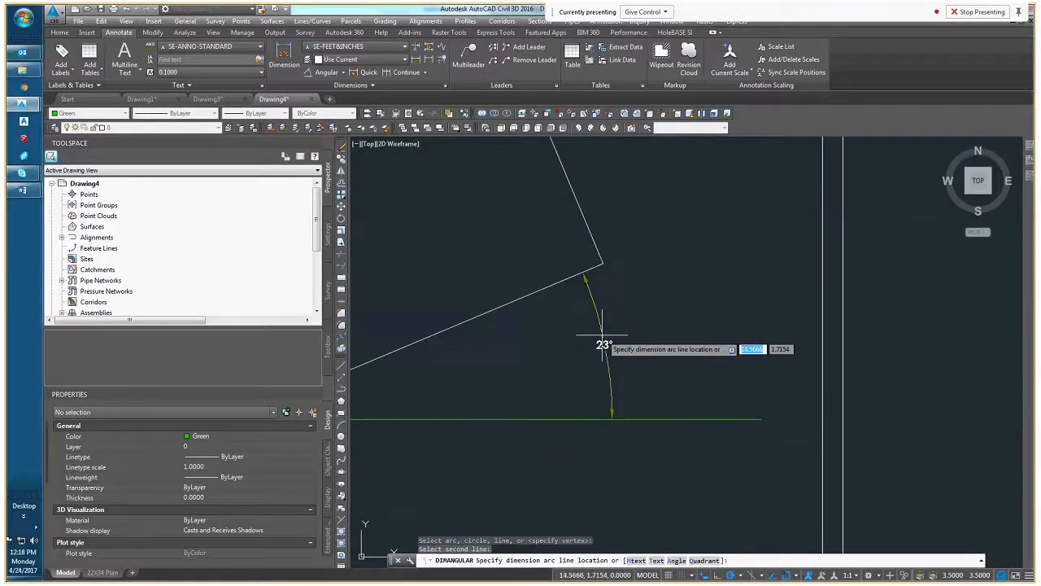
{"action": "left_click", "coordinate": [600, 335]}
{"action": "middle_click_drag", "start_coordinate": [620, 356], "coordinate": [540, 323]}
{"action": "scroll", "coordinate": [540, 323], "scroll_direction": "down", "scroll_amount": 3}
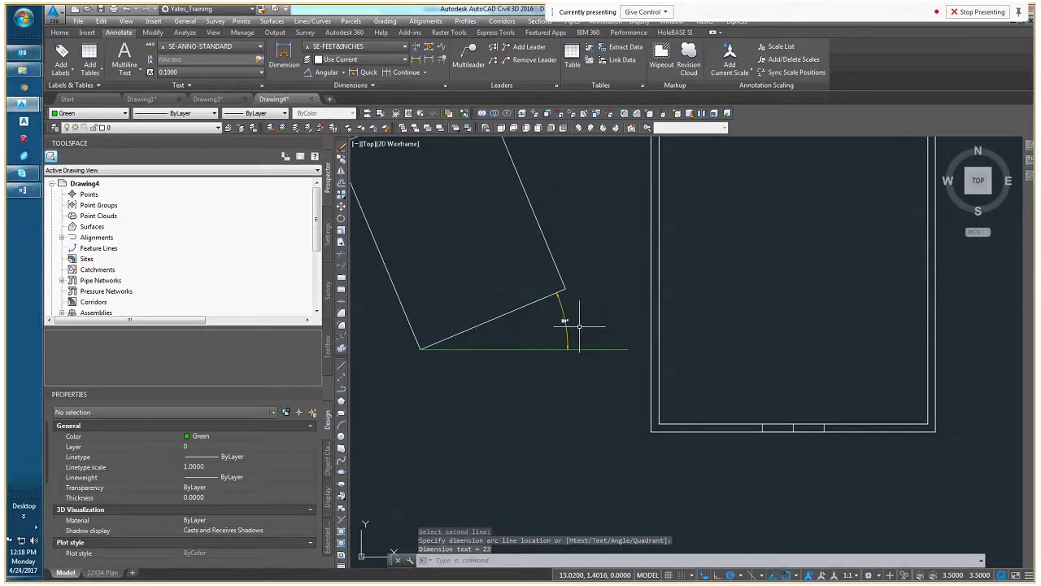
Set the angular dimension's angle precision to eight decimal places and clear the selection
{"action": "middle_click_drag", "start_coordinate": [468, 335], "coordinate": [523, 337]}
{"action": "scroll", "coordinate": [620, 326], "scroll_direction": "up", "scroll_amount": 5}
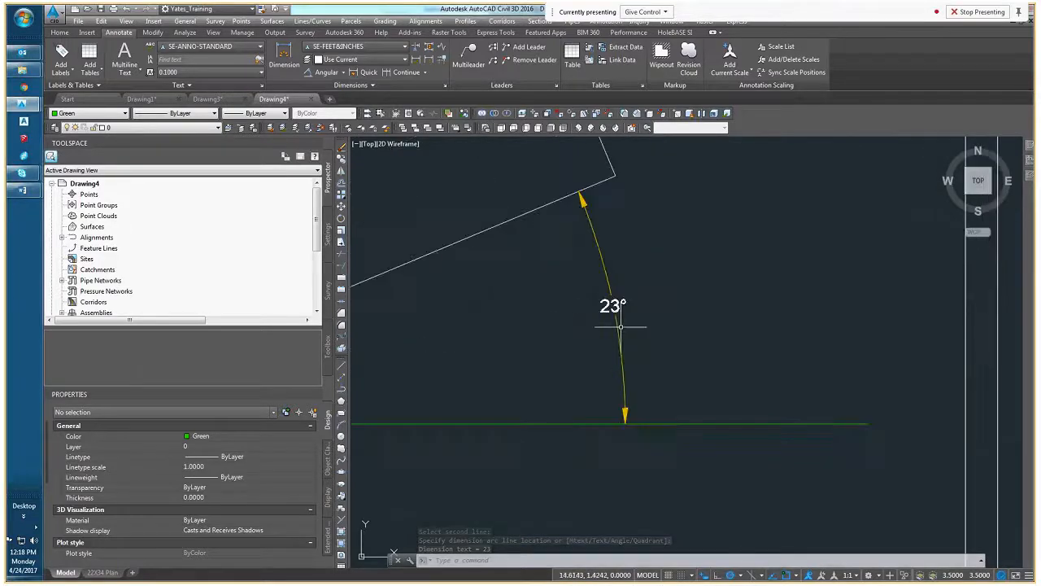
{"action": "key", "text": "Escape"}
{"action": "key", "text": "Escape"}
{"action": "left_click", "coordinate": [632, 342]}
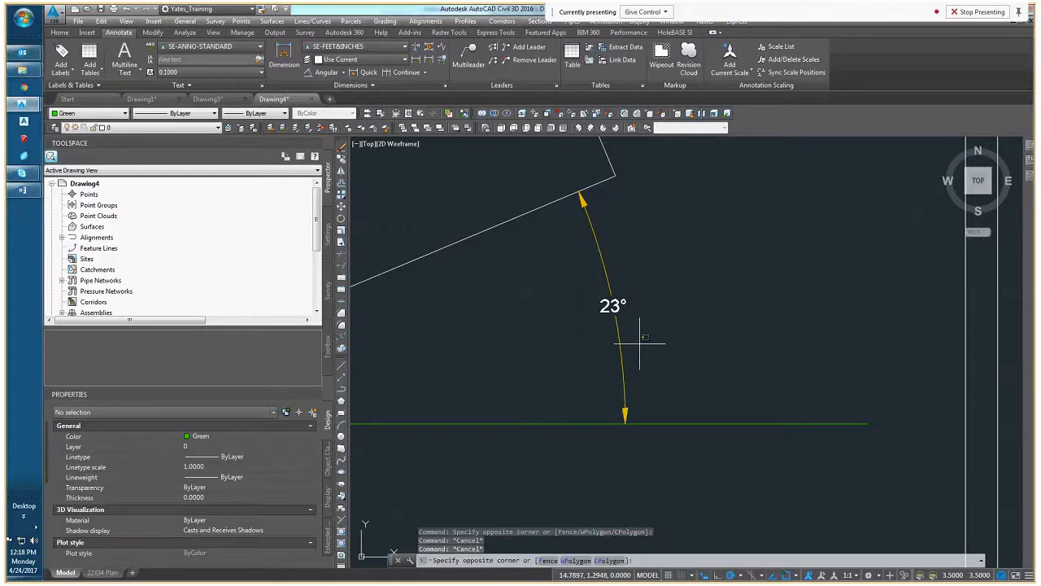
{"action": "left_click", "coordinate": [558, 302]}
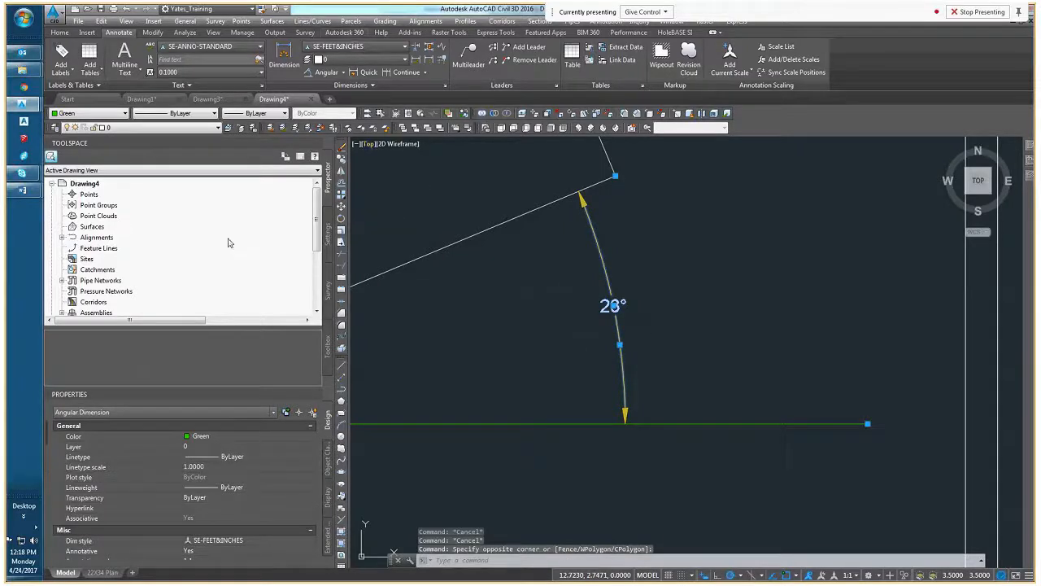
{"action": "scroll", "coordinate": [141, 525], "scroll_direction": "down", "scroll_amount": 6}
{"action": "scroll", "coordinate": [154, 518], "scroll_direction": "down", "scroll_amount": 5}
{"action": "scroll", "coordinate": [171, 513], "scroll_direction": "down", "scroll_amount": 3}
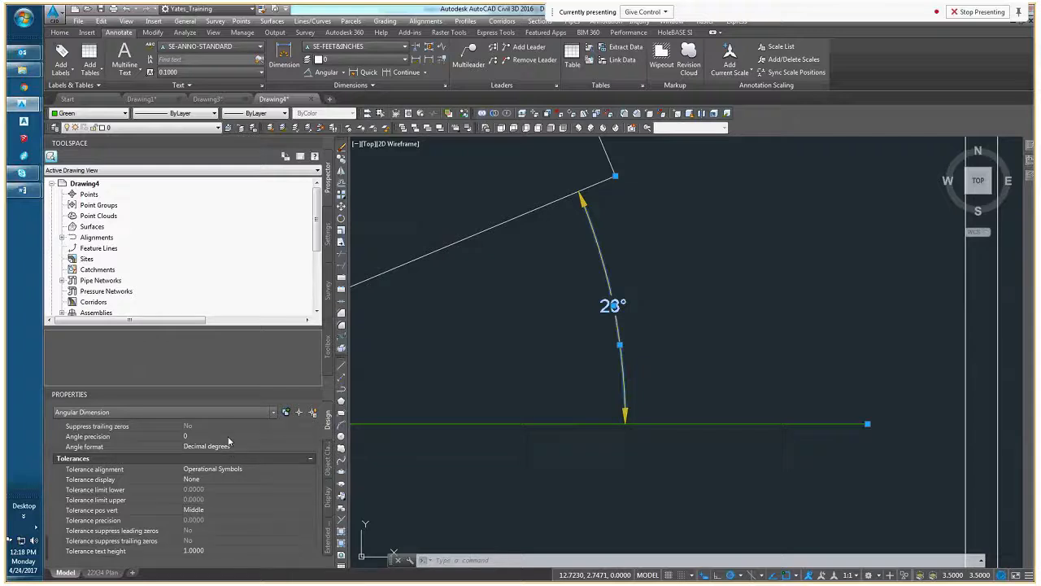
{"action": "key", "text": "Escape"}
{"action": "middle_click_drag", "start_coordinate": [474, 399], "coordinate": [609, 384]}
{"action": "scroll", "coordinate": [534, 388], "scroll_direction": "down", "scroll_amount": 5}
{"action": "key", "text": "Escape"}
{"action": "key", "text": "Escape"}
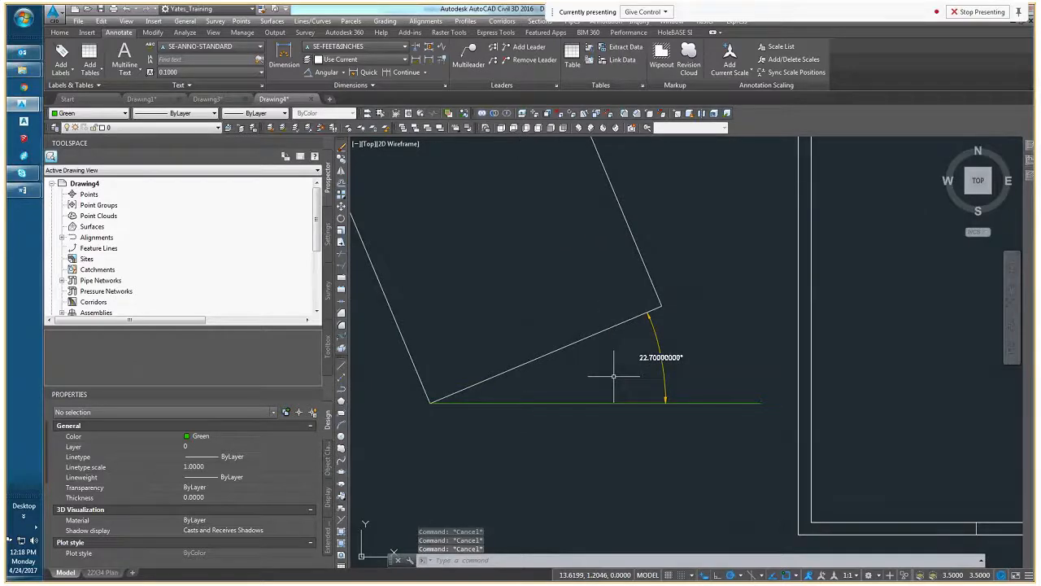
{"action": "middle_click_drag", "start_coordinate": [607, 375], "coordinate": [642, 377]}
{"action": "scroll", "coordinate": [642, 377], "scroll_direction": "down", "scroll_amount": 4}
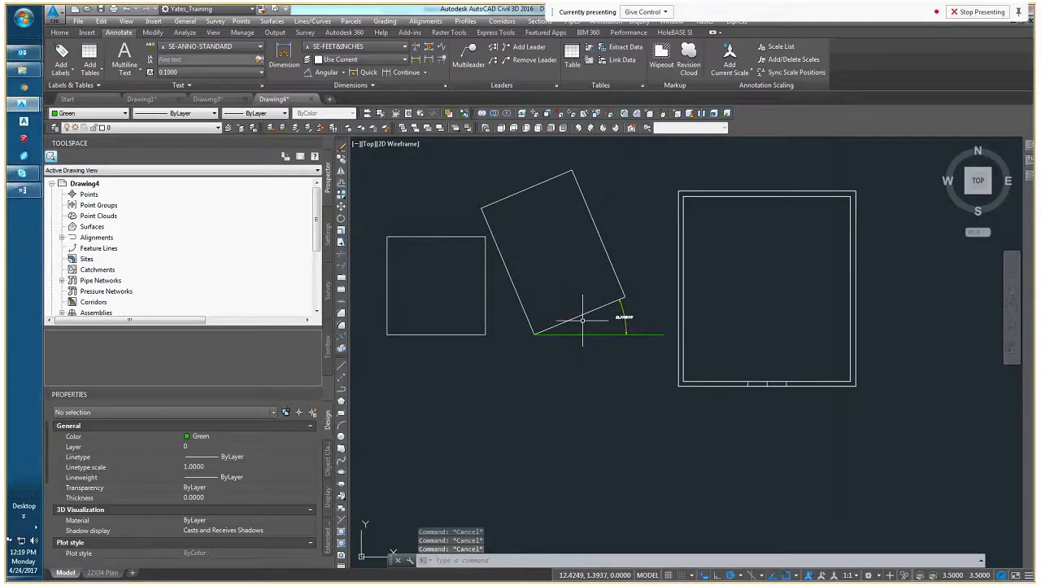
{"action": "left_click", "coordinate": [580, 314]}
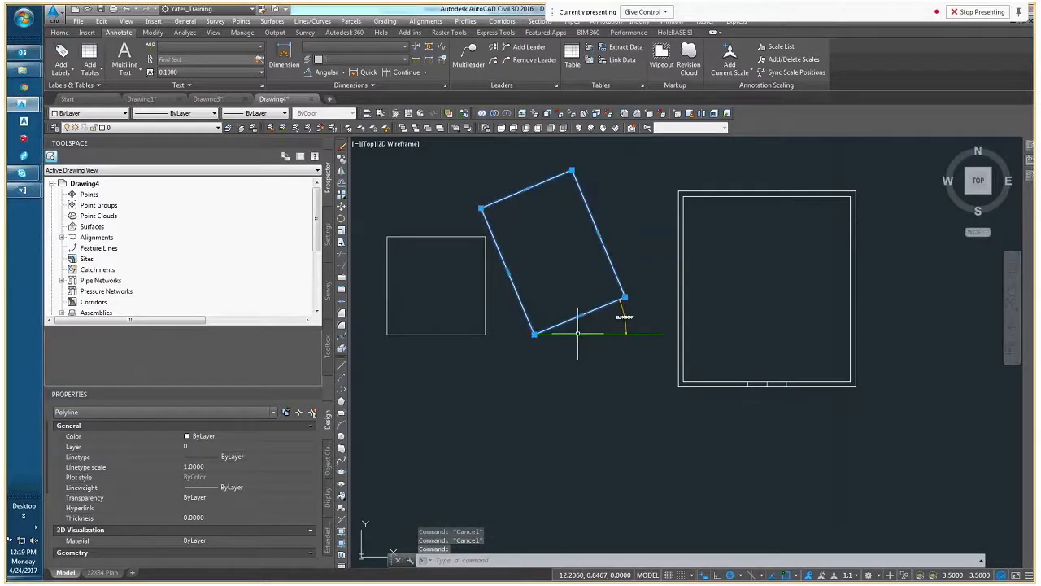
{"action": "scroll", "coordinate": [578, 334], "scroll_direction": "up", "scroll_amount": 2}
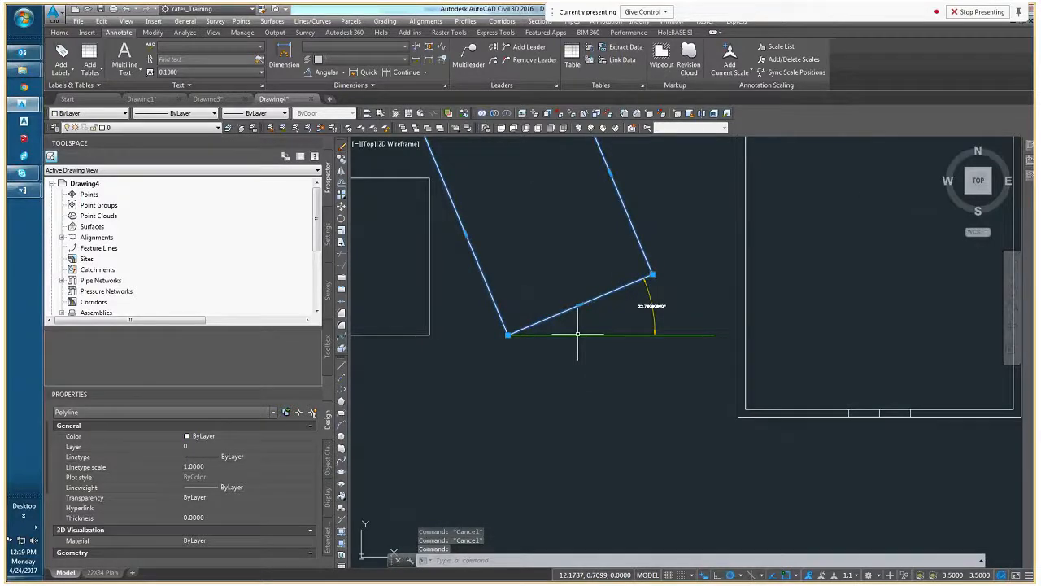
{"action": "middle_click_drag", "start_coordinate": [578, 333], "coordinate": [563, 358]}
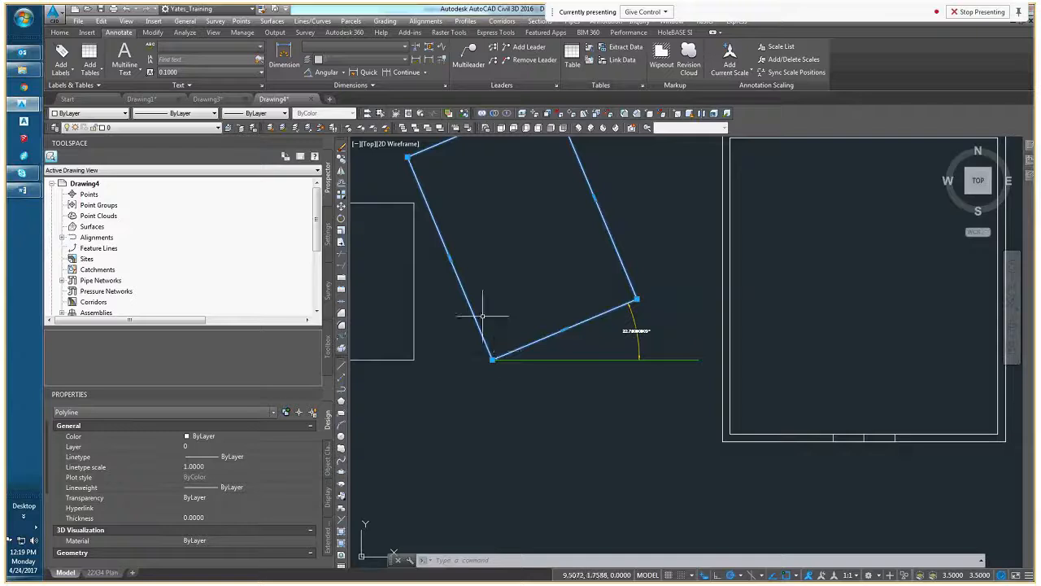
{"action": "left_click", "coordinate": [341, 220]}
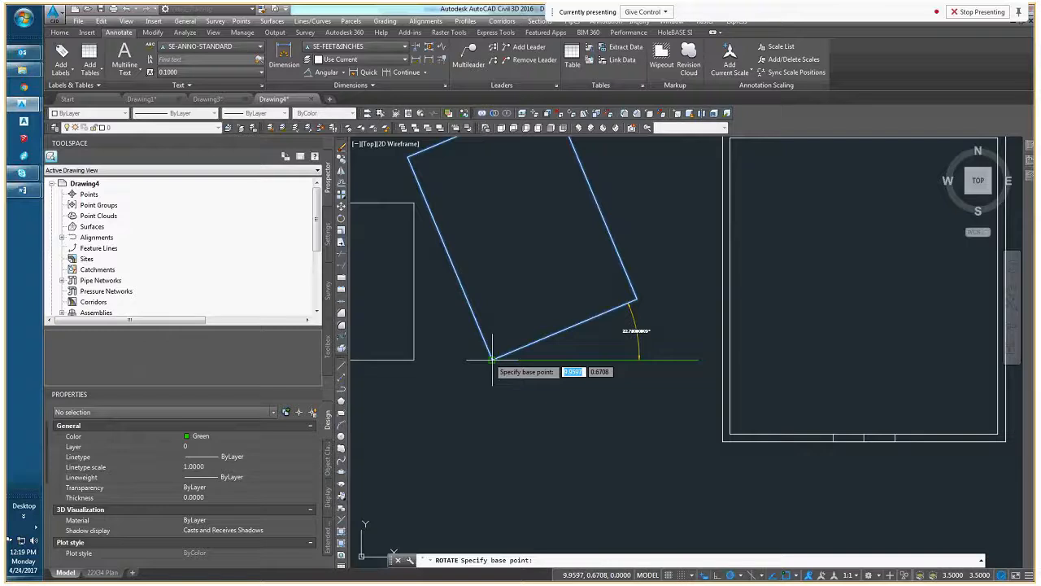
{"action": "key", "text": "Escape"}
{"action": "key", "text": "Escape"}
{"action": "key", "text": "Escape"}
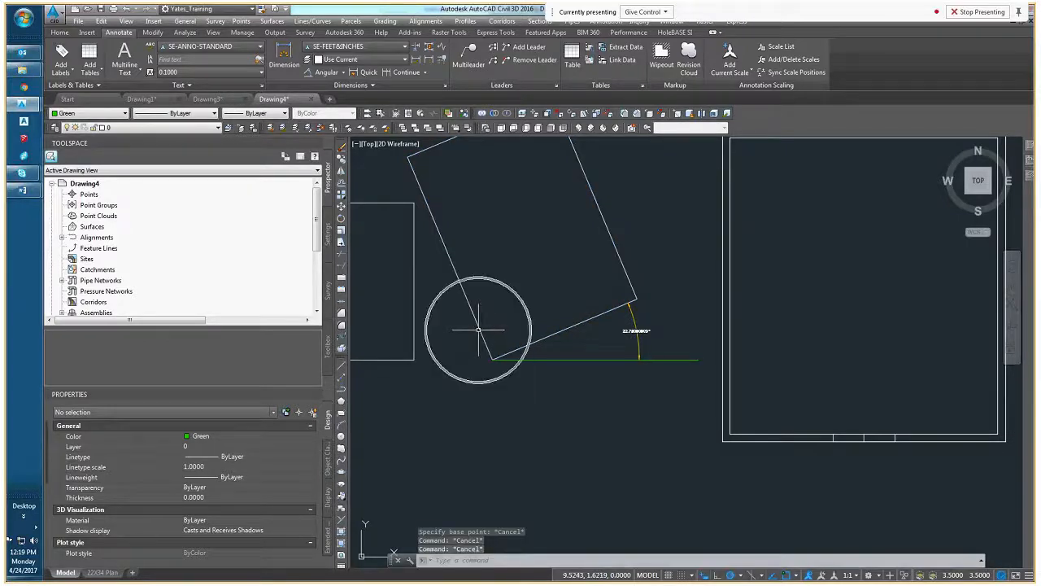
{"action": "left_click", "coordinate": [479, 329]}
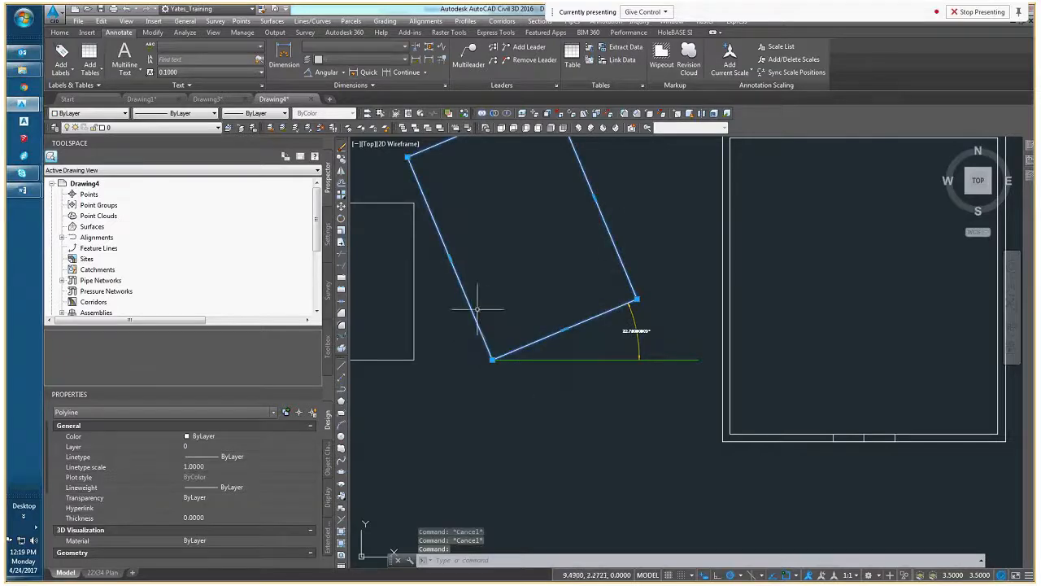
{"action": "left_click", "coordinate": [341, 219]}
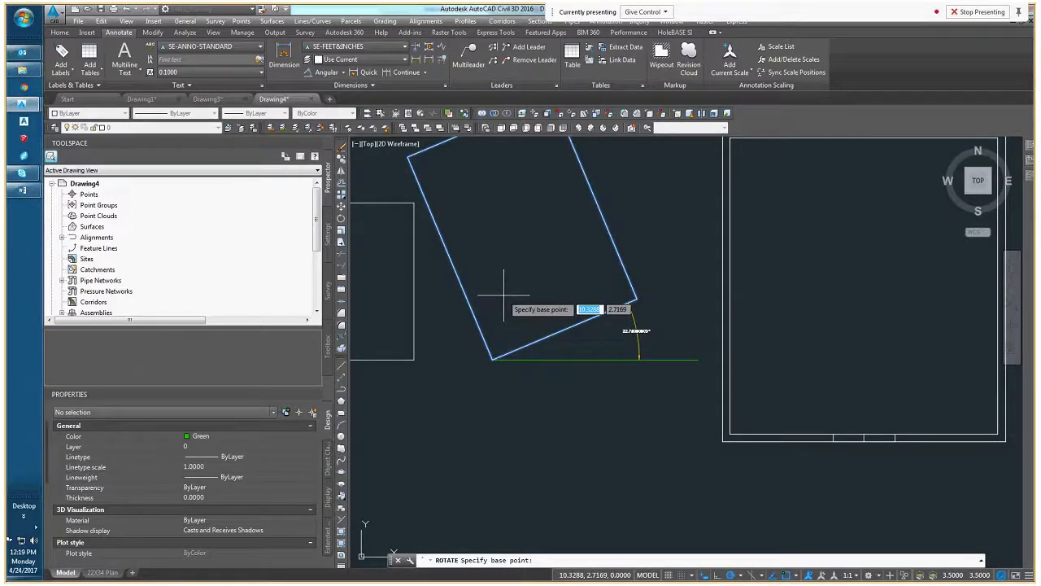
{"action": "left_click", "coordinate": [492, 359]}
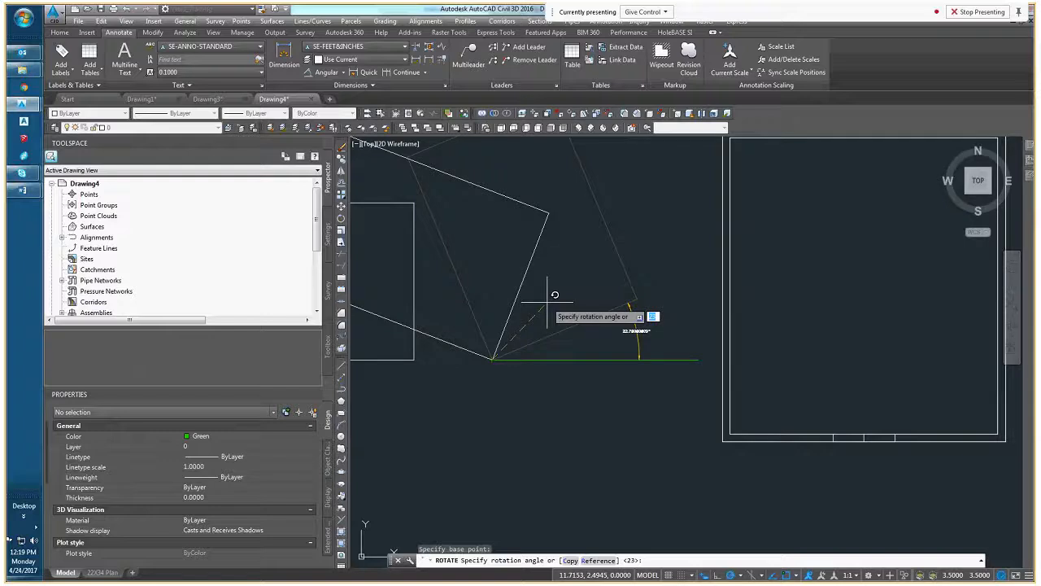
{"action": "key", "text": "Down"}
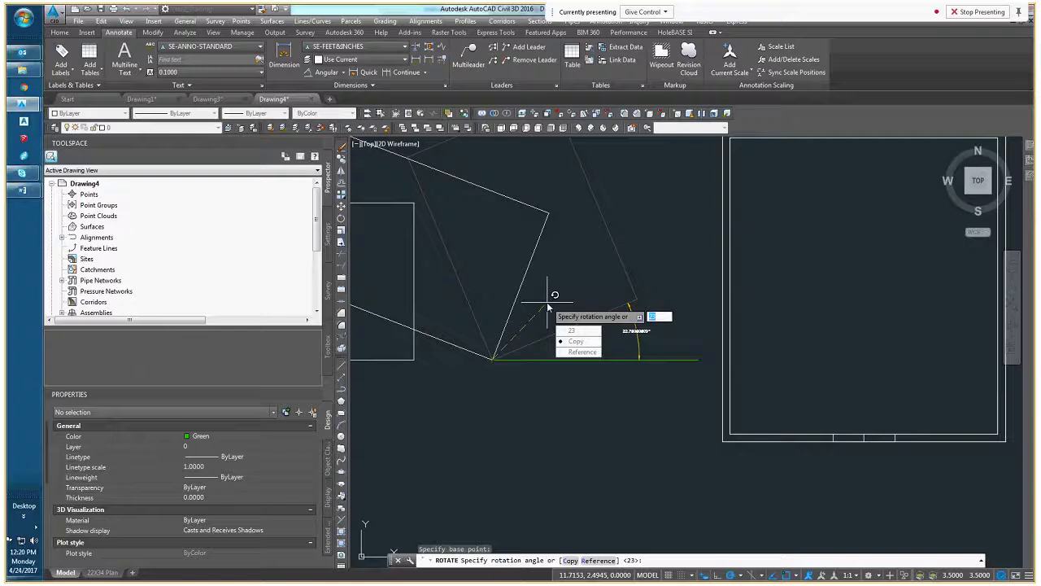
{"action": "key", "text": "Escape"}
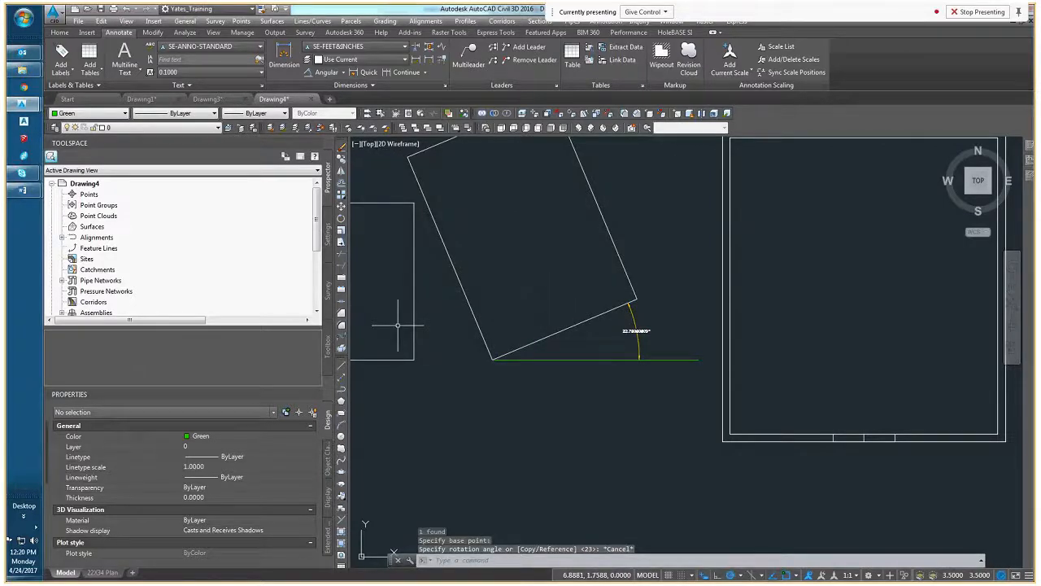
{"action": "left_click", "coordinate": [529, 344]}
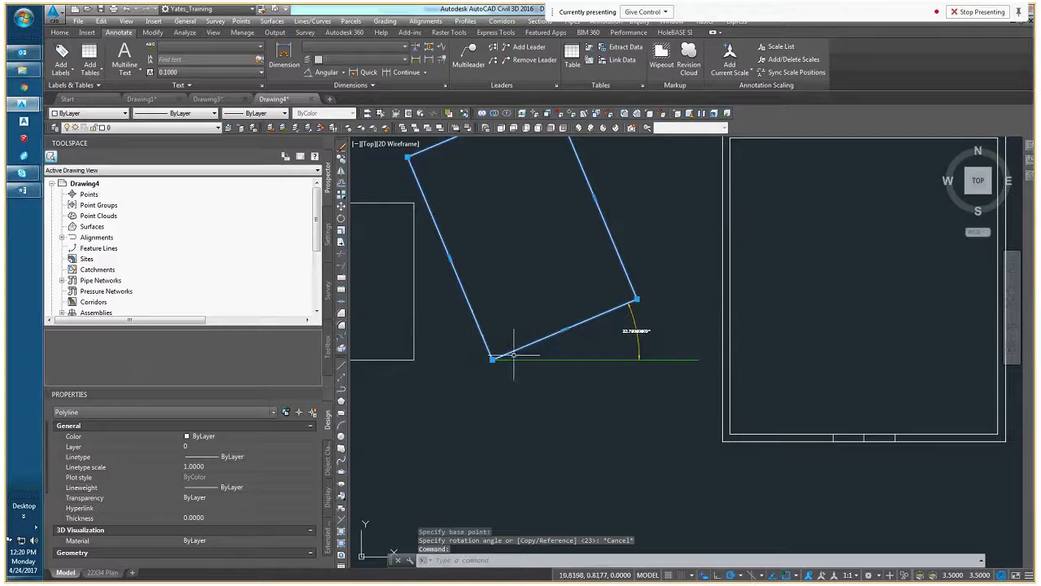
{"action": "key", "text": "Escape"}
Rotate the tilted rectangle about its lowest corner with the Reference option, aligning its lower edge with the green horizontal line
{"action": "left_click", "coordinate": [544, 342]}
{"action": "left_click", "coordinate": [539, 331]}
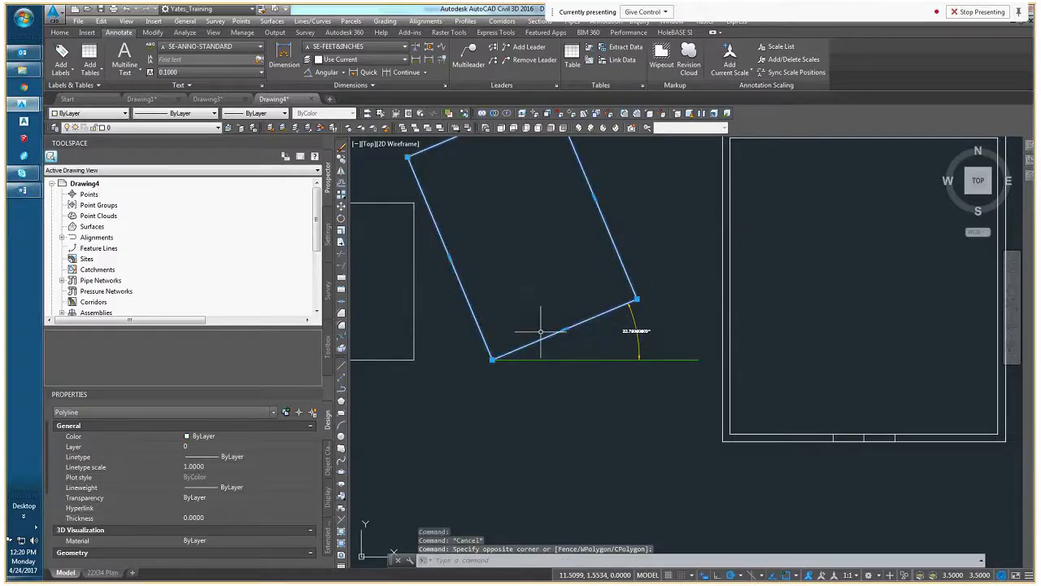
{"action": "left_click", "coordinate": [341, 219]}
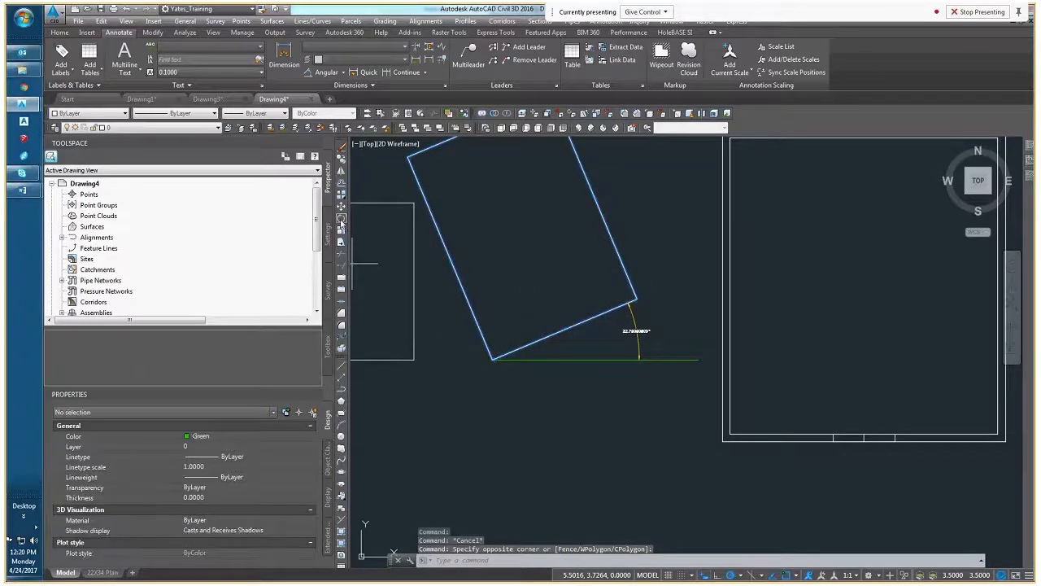
{"action": "left_click", "coordinate": [491, 357]}
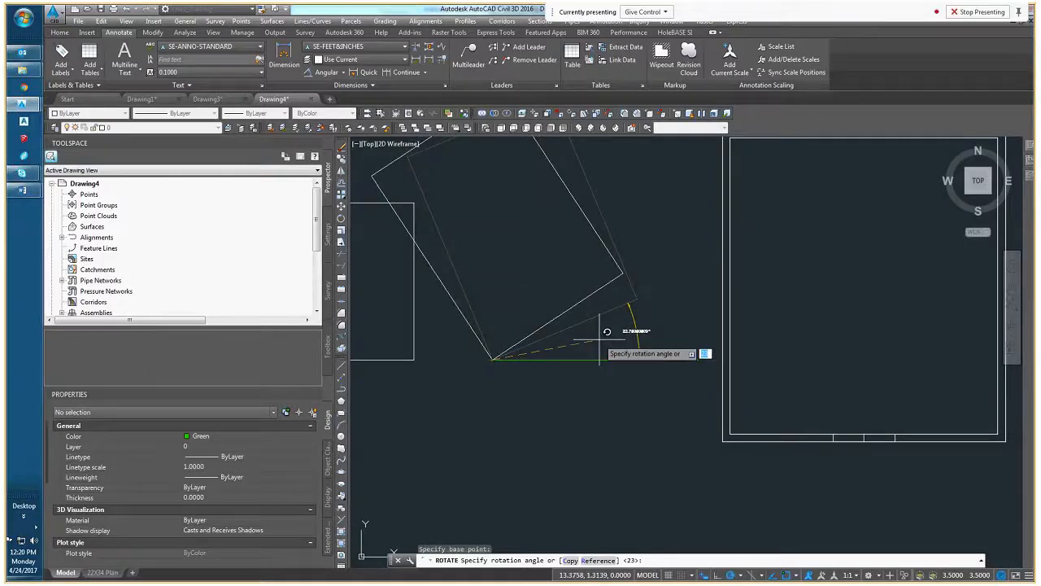
{"action": "key", "text": "Down"}
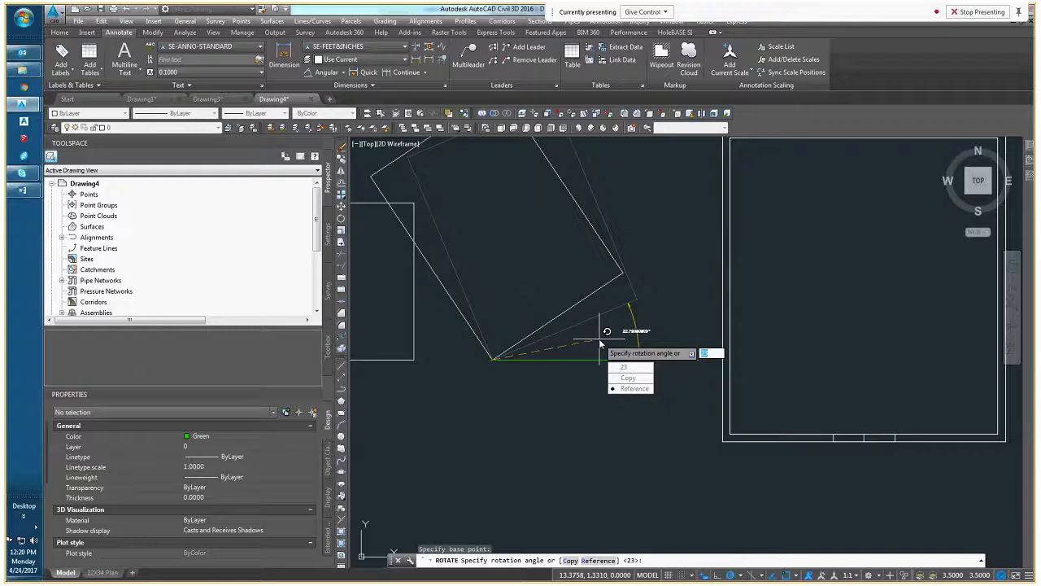
{"action": "type", "text": "r"}
{"action": "key", "text": "Return"}
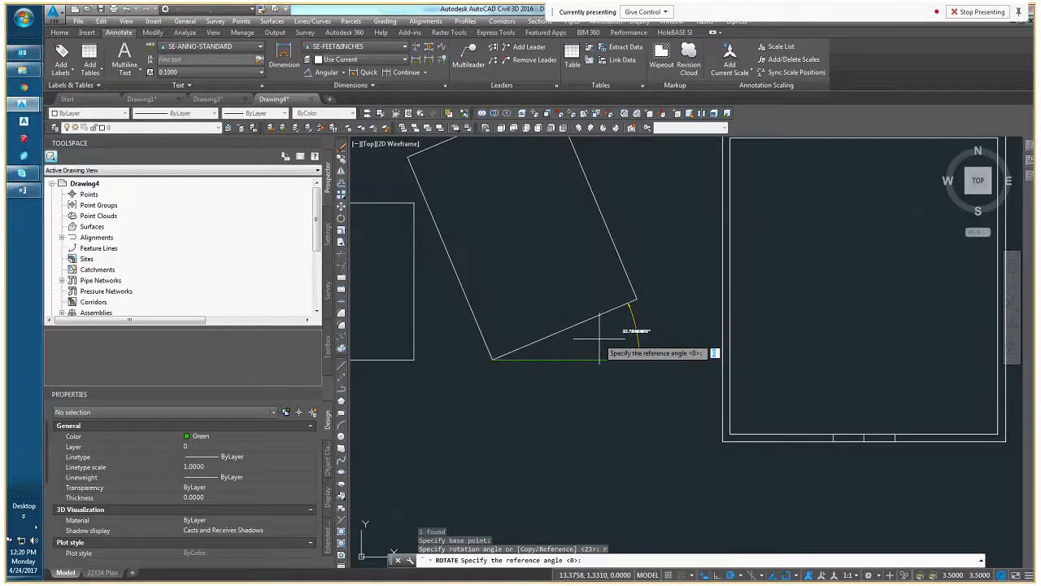
{"action": "left_click", "coordinate": [493, 359]}
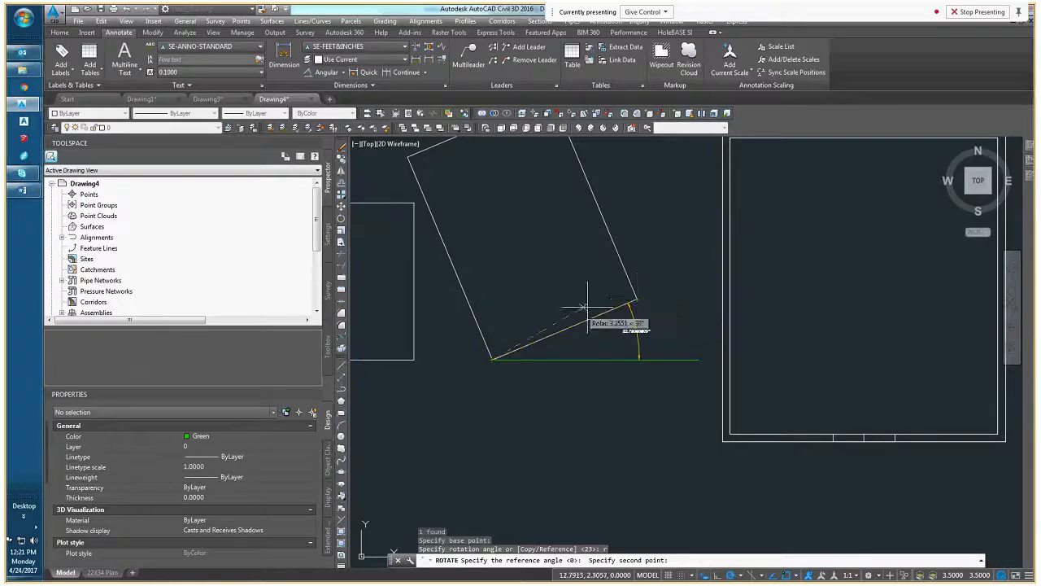
{"action": "left_click", "coordinate": [637, 299]}
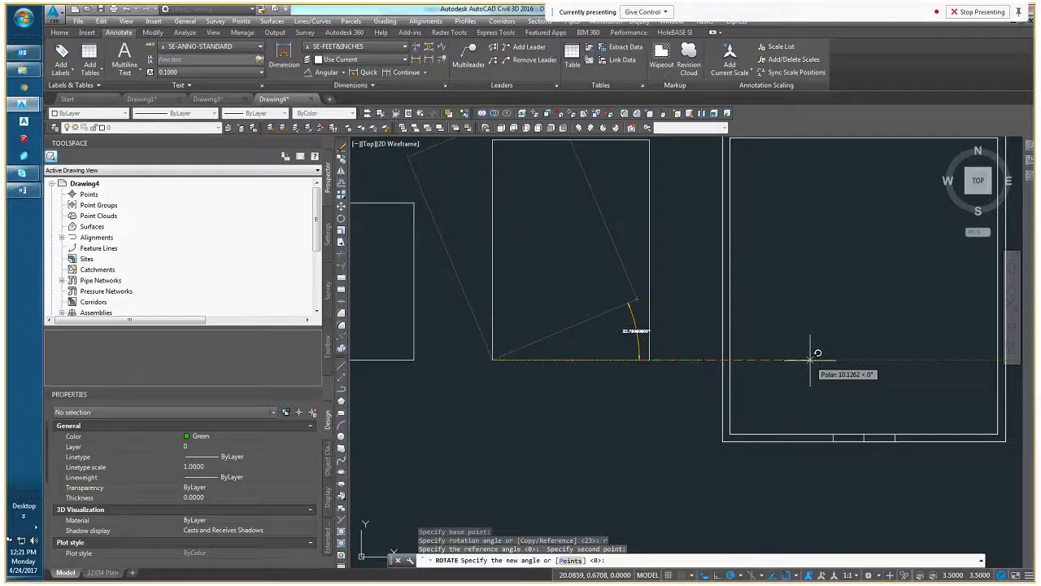
{"action": "left_click", "coordinate": [699, 358]}
{"action": "scroll", "coordinate": [631, 308], "scroll_direction": "down", "scroll_amount": 2}
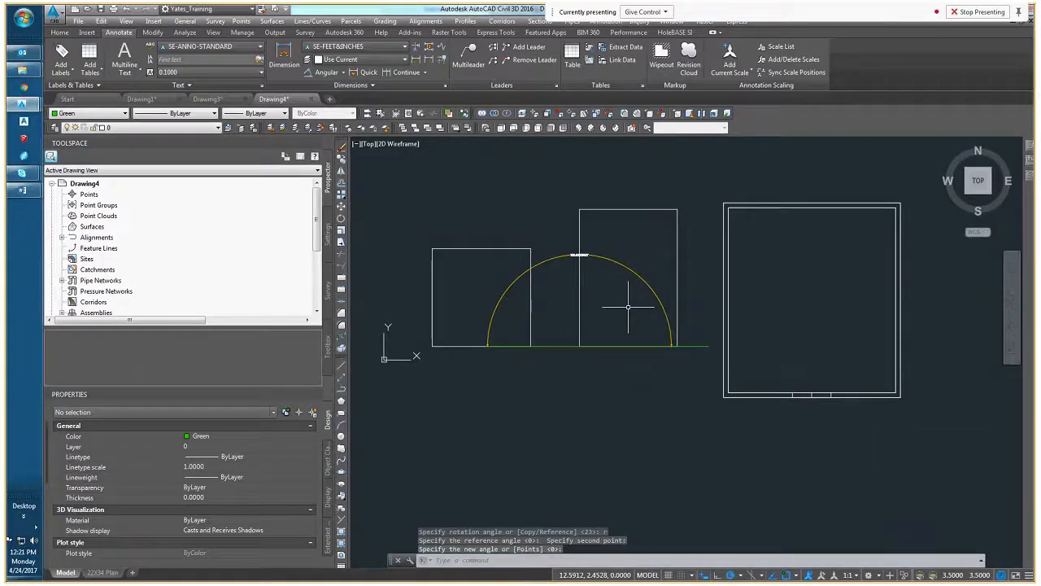
Delete the yellow angular dimension spanning the middle rectangle and clear the selection
{"action": "left_click", "coordinate": [634, 259]}
{"action": "left_click", "coordinate": [594, 283]}
{"action": "scroll", "coordinate": [595, 248], "scroll_direction": "up", "scroll_amount": 5}
{"action": "key", "text": "Escape"}
{"action": "key", "text": "Escape"}
{"action": "left_click", "coordinate": [702, 290]}
{"action": "left_click", "coordinate": [597, 326]}
{"action": "scroll", "coordinate": [618, 275], "scroll_direction": "down", "scroll_amount": 1}
{"action": "scroll", "coordinate": [630, 323], "scroll_direction": "down", "scroll_amount": 3}
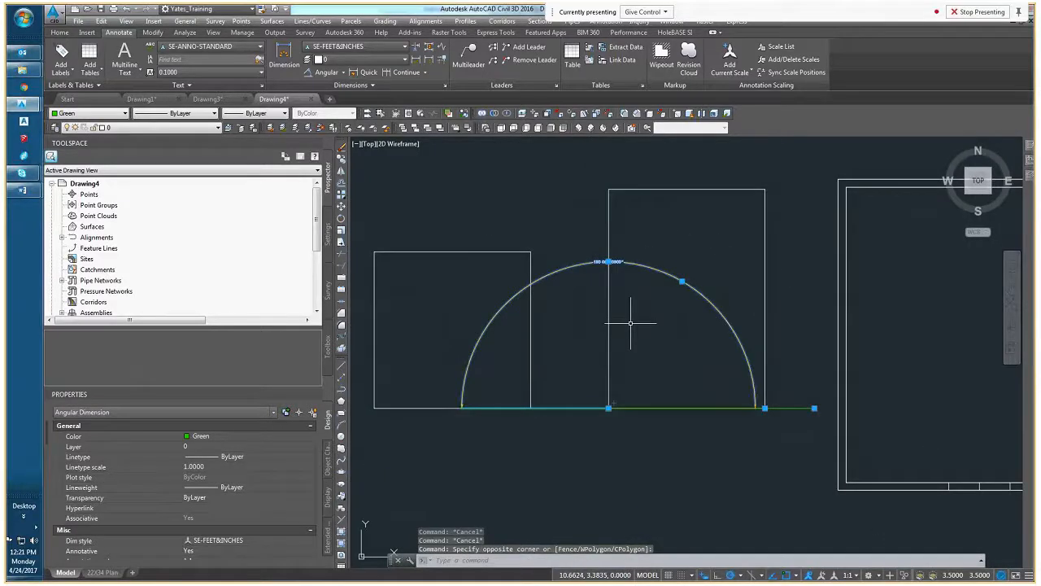
{"action": "key", "text": "Delete"}
{"action": "key", "text": "Escape"}
{"action": "key", "text": "Escape"}
{"action": "middle_click_drag", "start_coordinate": [676, 354], "coordinate": [597, 334]}
{"action": "left_click", "coordinate": [713, 342]}
{"action": "left_click", "coordinate": [657, 317]}
{"action": "middle_click_drag", "start_coordinate": [673, 366], "coordinate": [570, 349]}
{"action": "right_click", "coordinate": [537, 307]}
{"action": "key", "text": "Escape"}
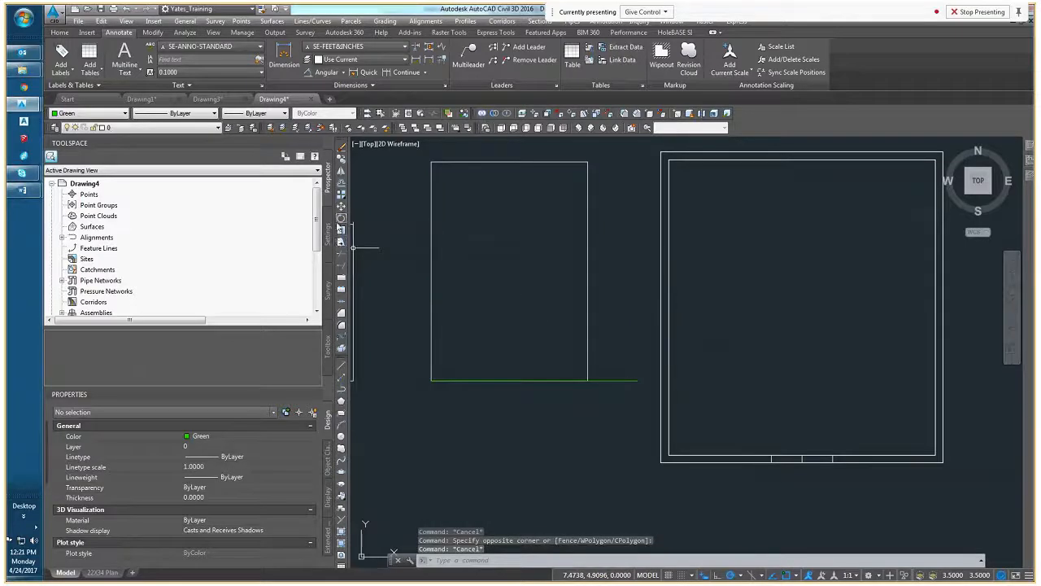
Rotate the middle rectangle about its lower-right corner by Reference, aiming its right edge at the double-walled box's outer upper-right corner
{"action": "left_click", "coordinate": [339, 222]}
{"action": "left_click", "coordinate": [612, 334]}
{"action": "left_click", "coordinate": [561, 297]}
{"action": "key", "text": "Return"}
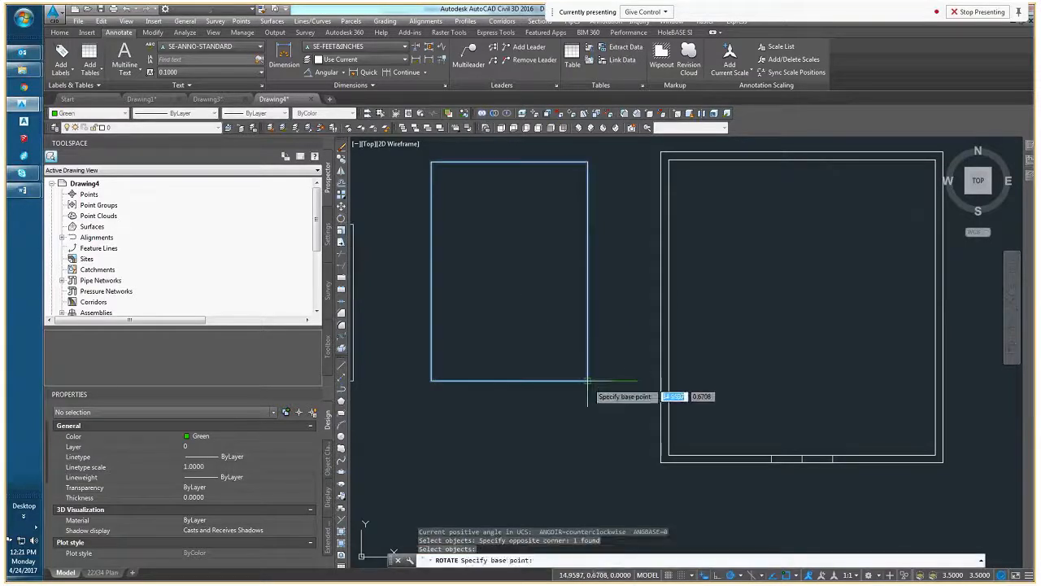
{"action": "left_click", "coordinate": [589, 381]}
{"action": "type", "text": "r"}
{"action": "key", "text": "Return"}
{"action": "left_click", "coordinate": [588, 380]}
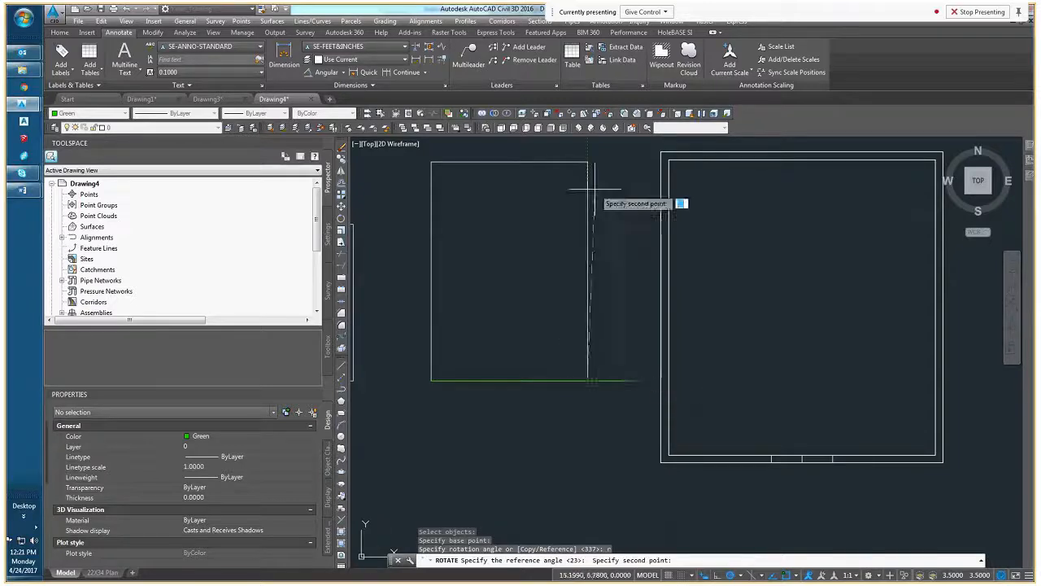
{"action": "middle_click_drag", "start_coordinate": [591, 223], "coordinate": [580, 291]}
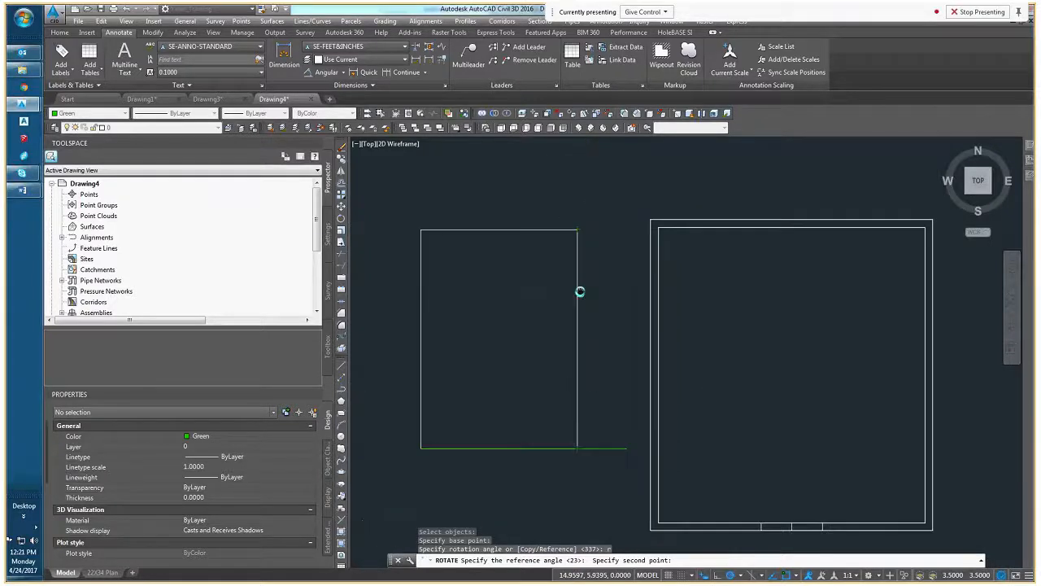
{"action": "left_click", "coordinate": [578, 230]}
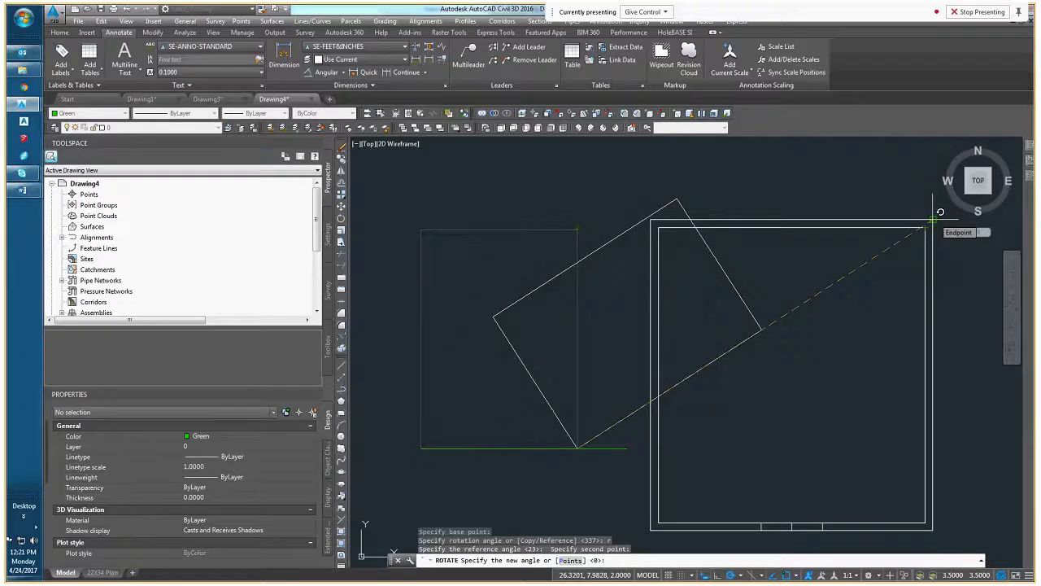
{"action": "middle_click_drag", "start_coordinate": [934, 218], "coordinate": [807, 211]}
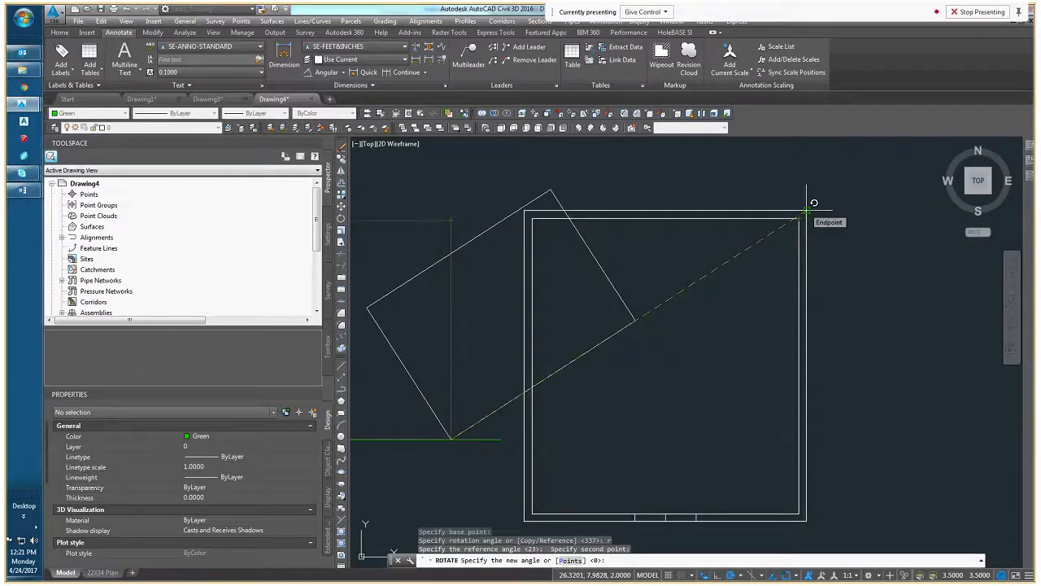
{"action": "left_click", "coordinate": [806, 210]}
{"action": "middle_click_drag", "start_coordinate": [739, 260], "coordinate": [789, 226]}
{"action": "left_click", "coordinate": [684, 289]}
{"action": "left_click", "coordinate": [688, 291]}
{"action": "middle_click_drag", "start_coordinate": [688, 291], "coordinate": [761, 275]}
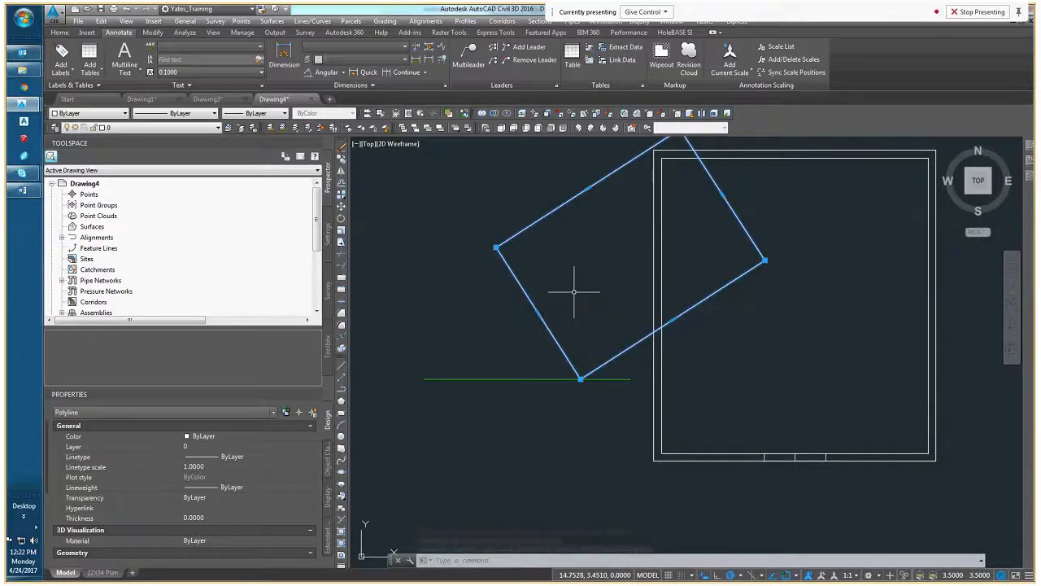
Undo the middle rectangle's last reference rotation and clear the selection
{"action": "key", "text": "ctrl+z"}
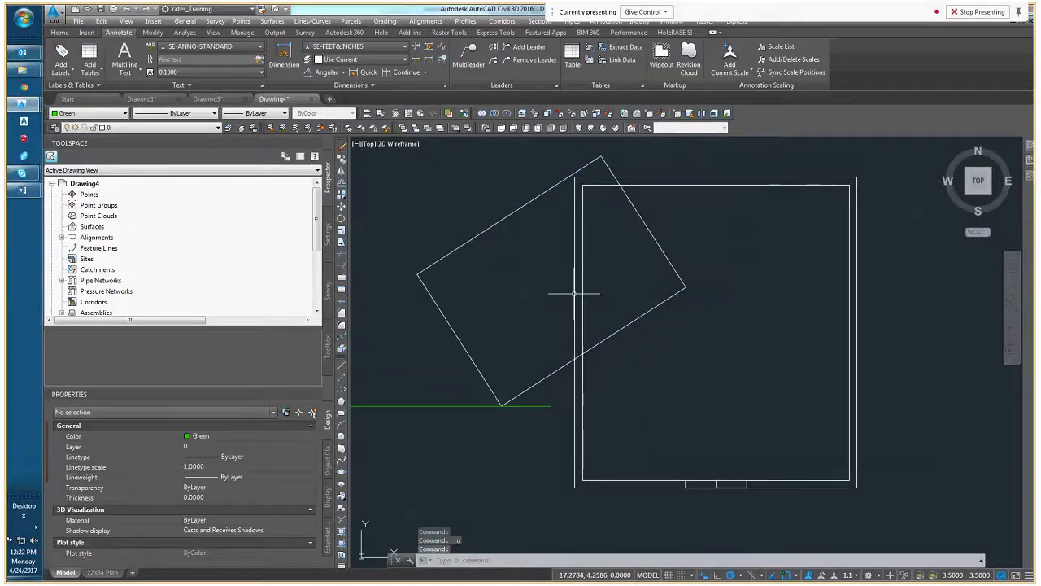
{"action": "middle_click_drag", "start_coordinate": [575, 294], "coordinate": [524, 327]}
{"action": "key", "text": "ctrl+z"}
{"action": "key", "text": "Escape"}
{"action": "key", "text": "Escape"}
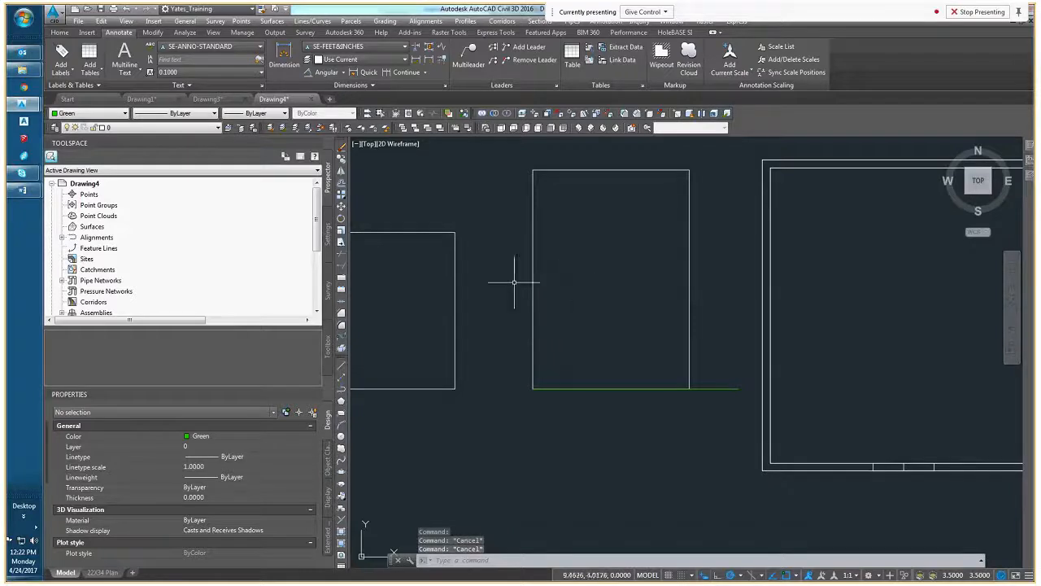
{"action": "left_click", "coordinate": [701, 282]}
{"action": "left_click", "coordinate": [688, 278]}
{"action": "key", "text": "Escape"}
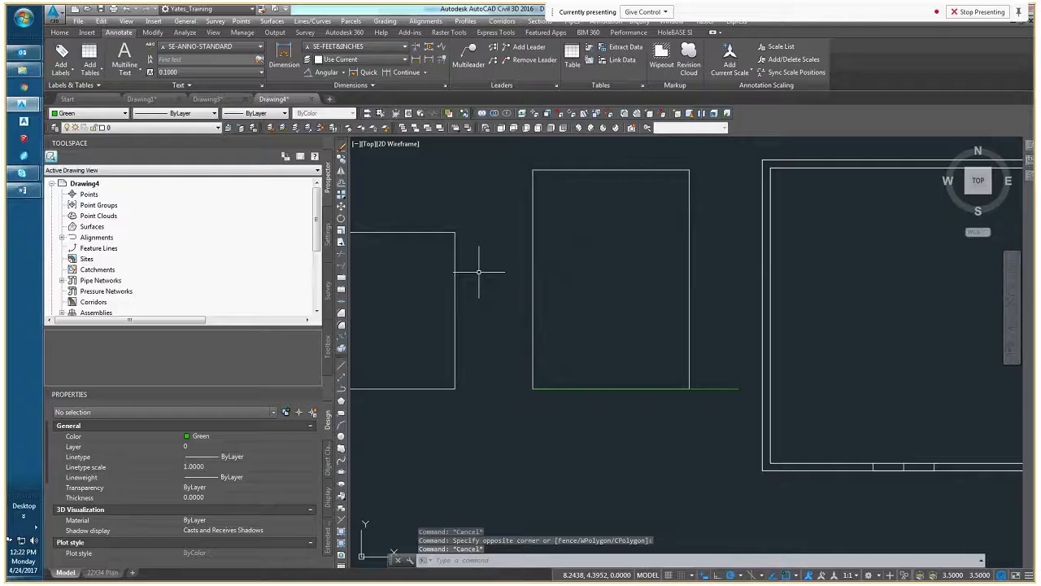
Begin mirroring the middle rectangle from its lower-right corner and set polar tracking to pick up 45° angles
{"action": "left_click", "coordinate": [342, 173]}
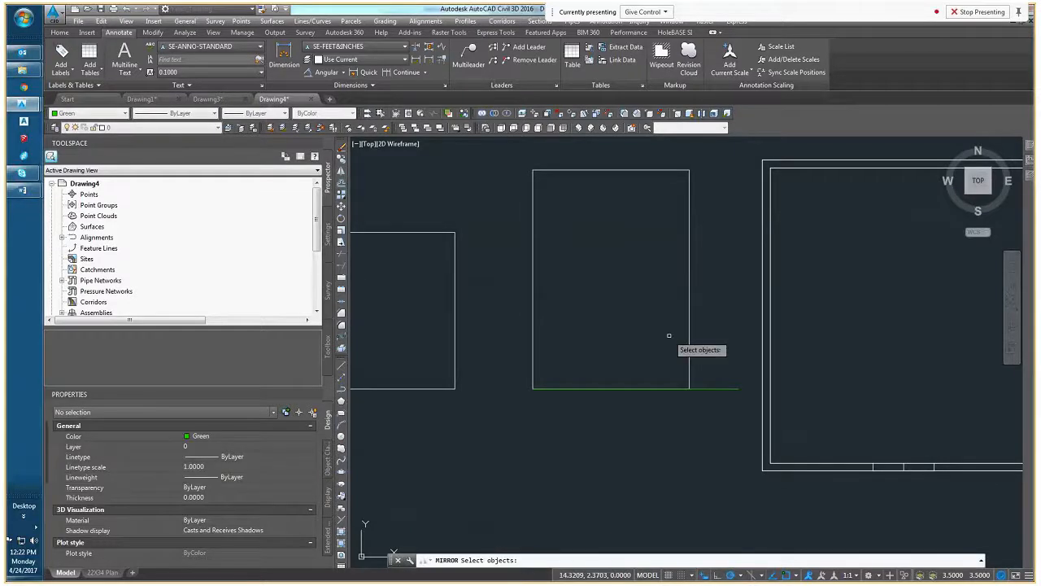
{"action": "left_click", "coordinate": [716, 311]}
{"action": "left_click", "coordinate": [671, 354]}
{"action": "key", "text": "Return"}
{"action": "left_click", "coordinate": [689, 389]}
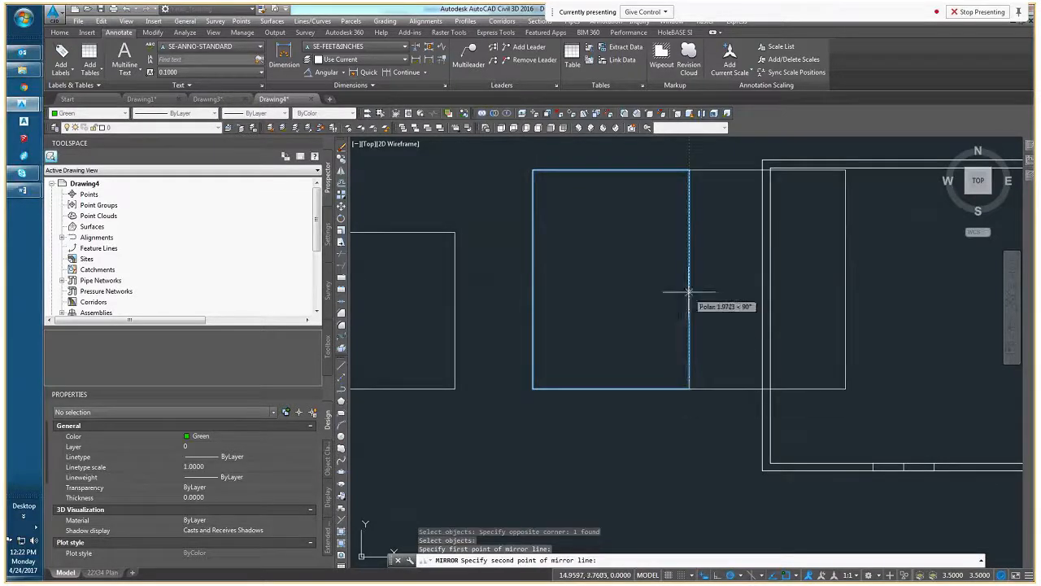
{"action": "middle_click_drag", "start_coordinate": [689, 291], "coordinate": [583, 330]}
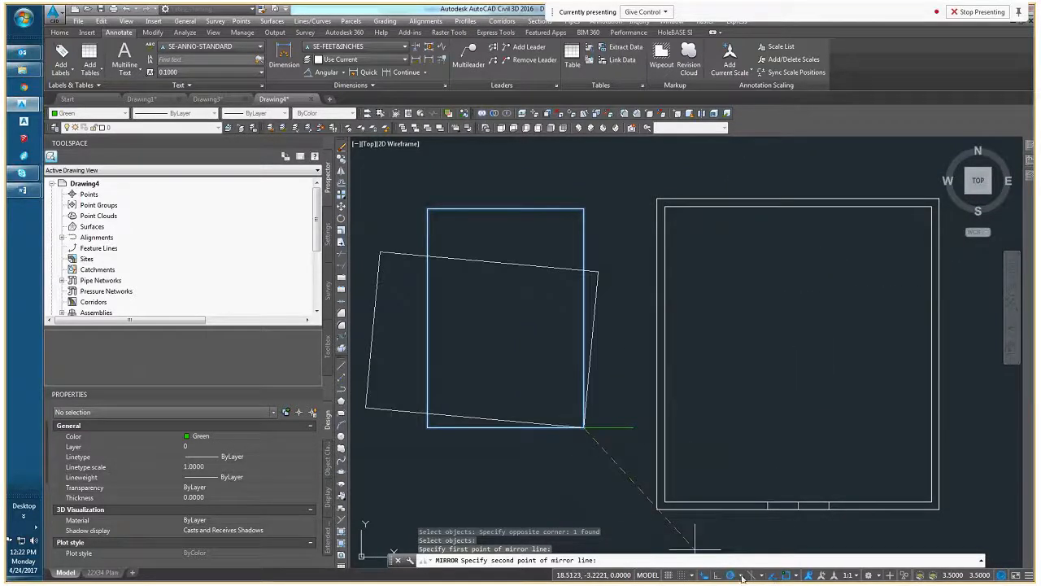
{"action": "left_click", "coordinate": [797, 576]}
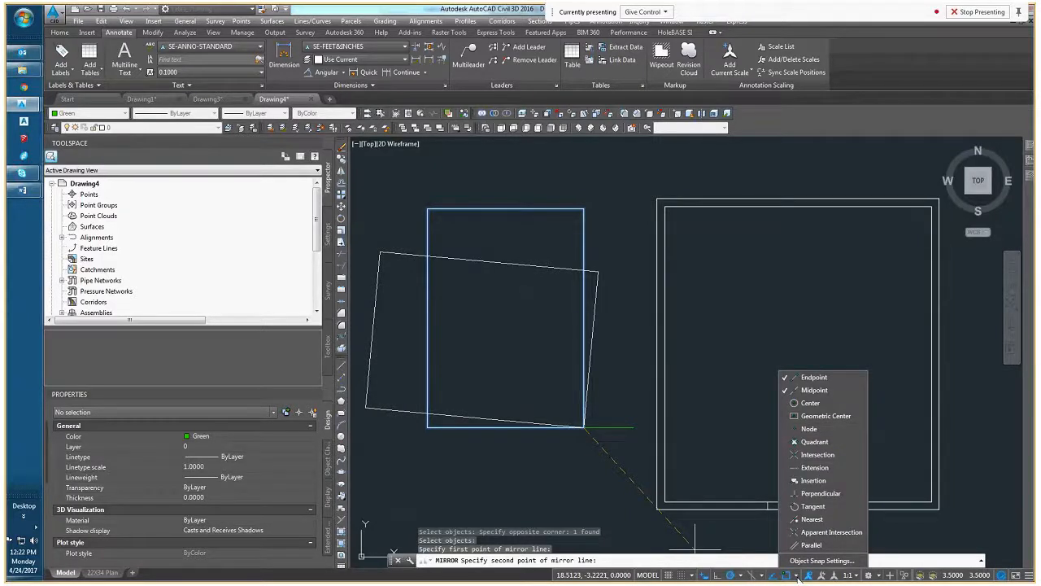
{"action": "left_click", "coordinate": [741, 577]}
{"action": "left_click", "coordinate": [759, 494]}
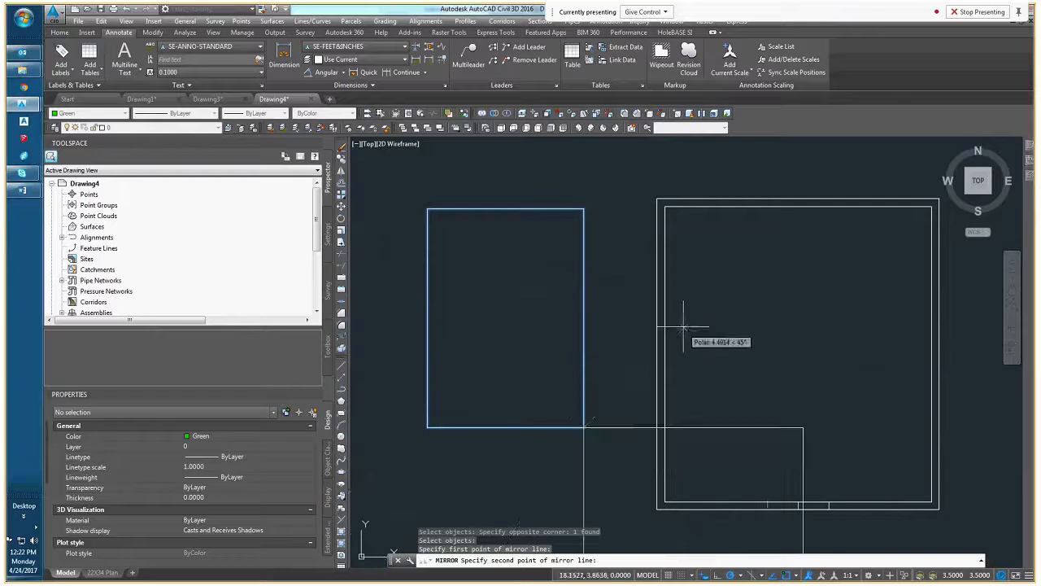
Place the mirror line's second point at 45°, erase the source rectangle, and undo the mirror
{"action": "middle_click_drag", "start_coordinate": [683, 328], "coordinate": [710, 266]}
{"action": "scroll", "coordinate": [712, 269], "scroll_direction": "down", "scroll_amount": 2}
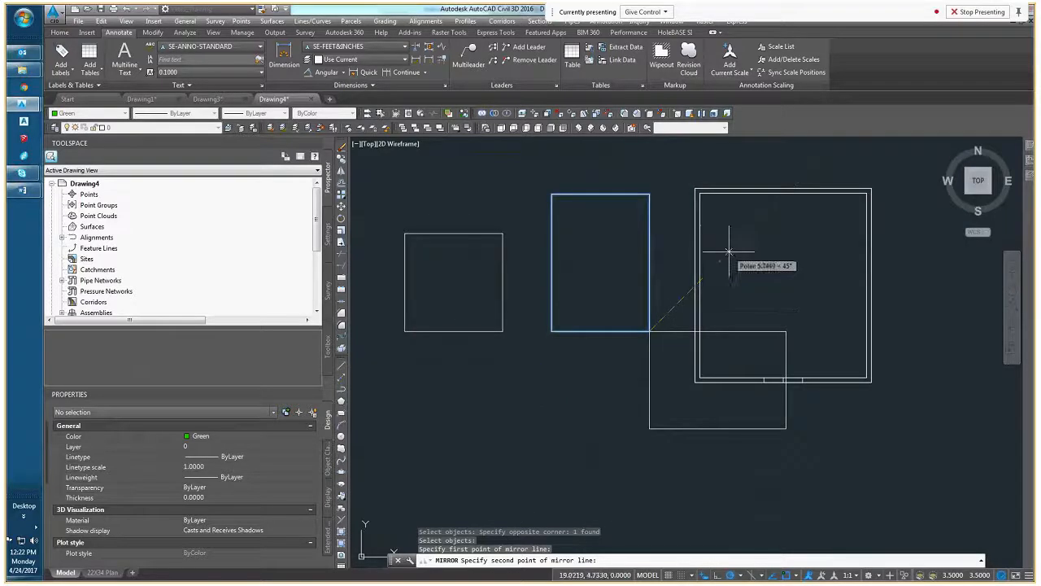
{"action": "left_click", "coordinate": [729, 253]}
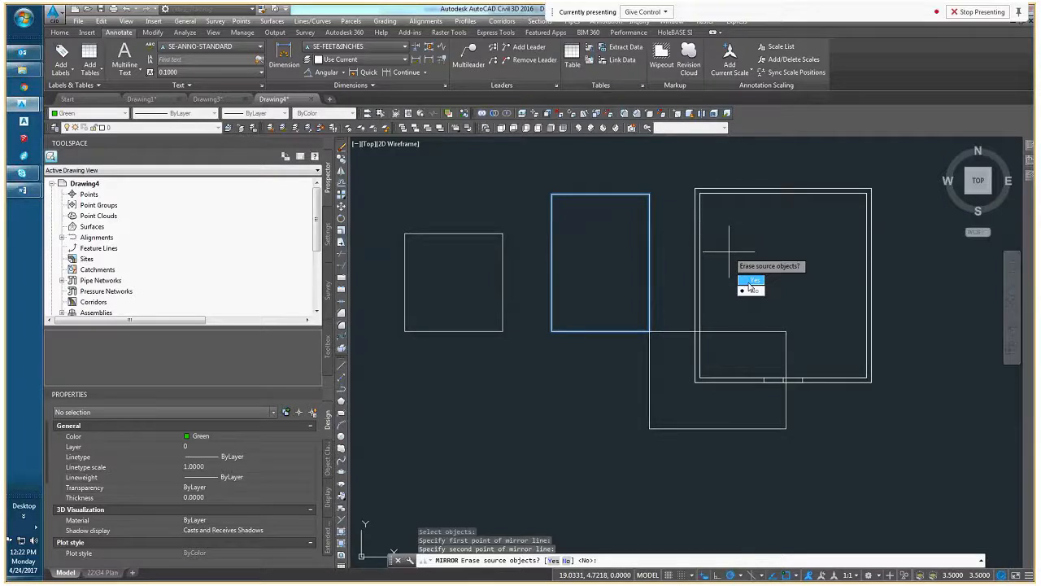
{"action": "left_click", "coordinate": [750, 281]}
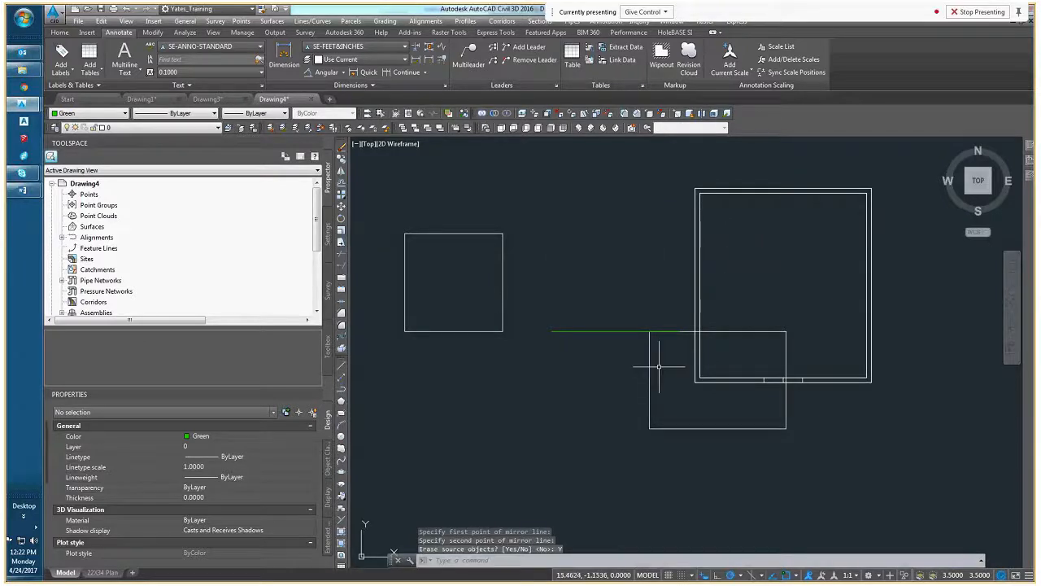
{"action": "key", "text": "ctrl+z"}
Mirror the middle rectangle about a 45° line through its lower-right corner with polar tracking, keeping the source object
{"action": "left_click", "coordinate": [696, 330]}
{"action": "left_click", "coordinate": [654, 319]}
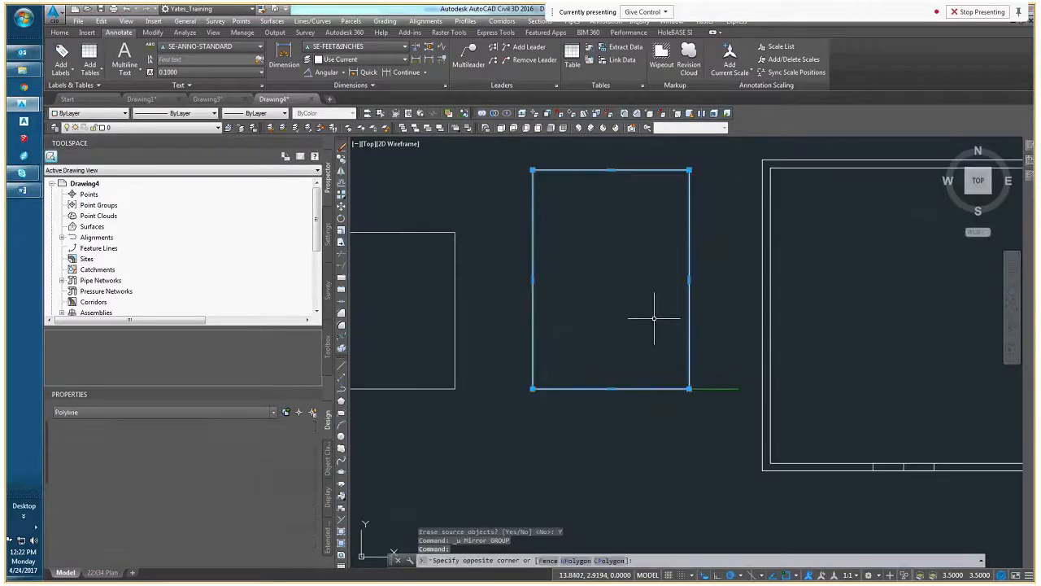
{"action": "right_click", "coordinate": [661, 318]}
{"action": "mouse_move", "coordinate": [714, 333]}
{"action": "left_click", "coordinate": [765, 334]}
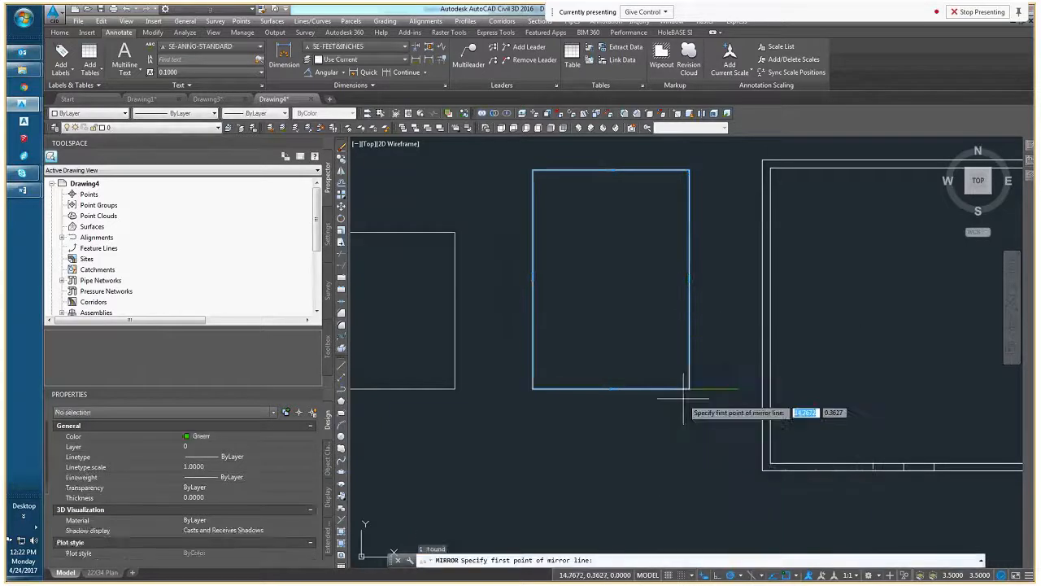
{"action": "left_click", "coordinate": [690, 389]}
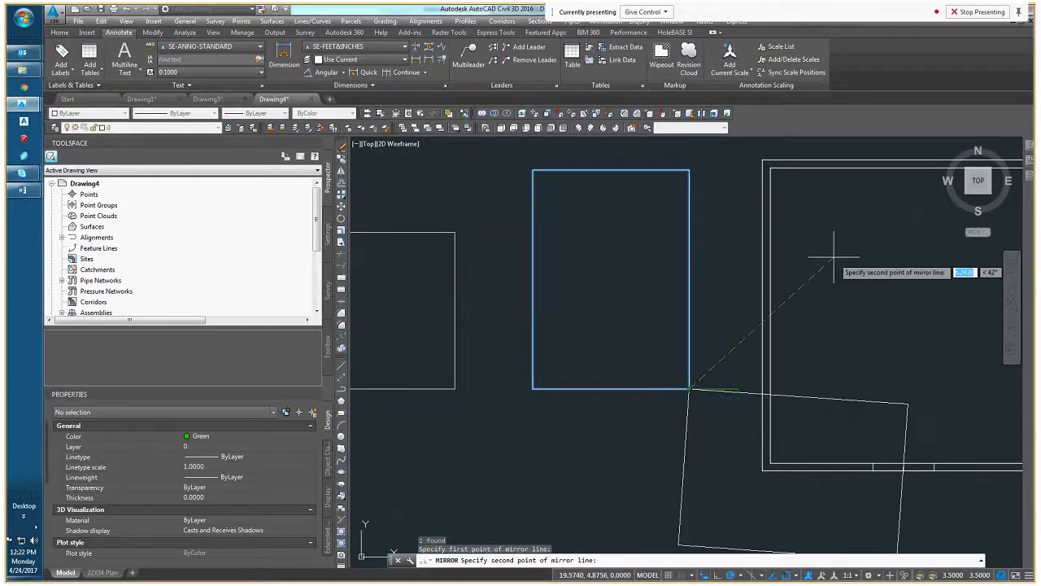
{"action": "left_click", "coordinate": [741, 575]}
{"action": "left_click", "coordinate": [769, 479]}
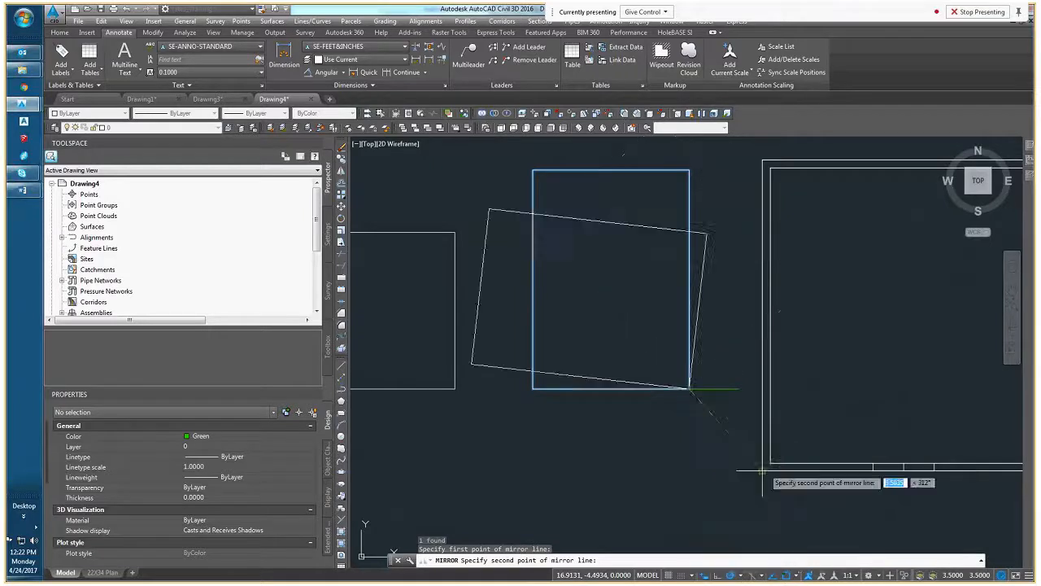
{"action": "left_click", "coordinate": [818, 260]}
{"action": "right_click", "coordinate": [821, 259]}
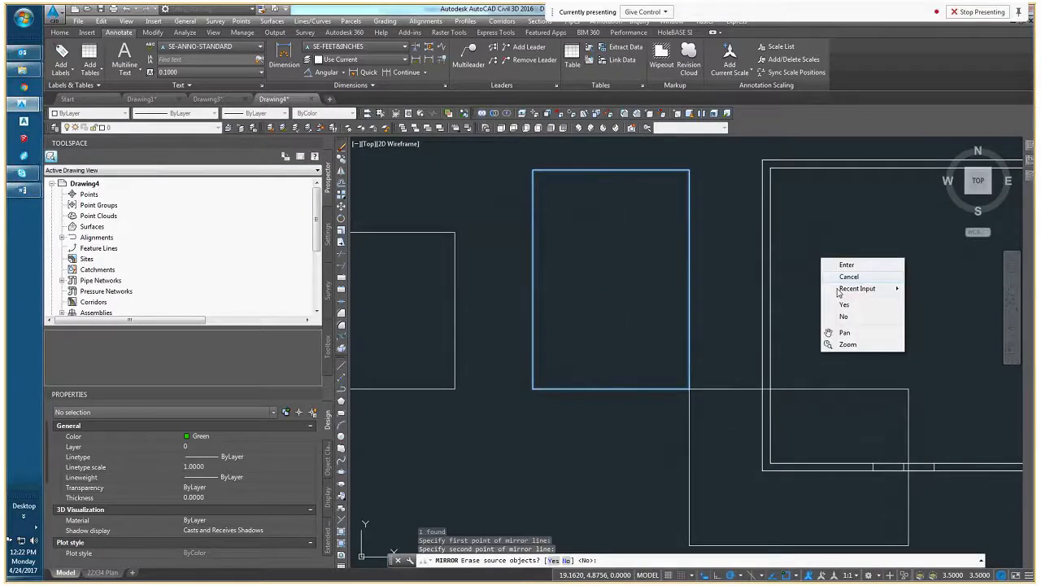
{"action": "left_click", "coordinate": [844, 316]}
{"action": "middle_click_drag", "start_coordinate": [757, 405], "coordinate": [662, 434]}
{"action": "left_click", "coordinate": [663, 434]}
{"action": "left_click", "coordinate": [579, 363]}
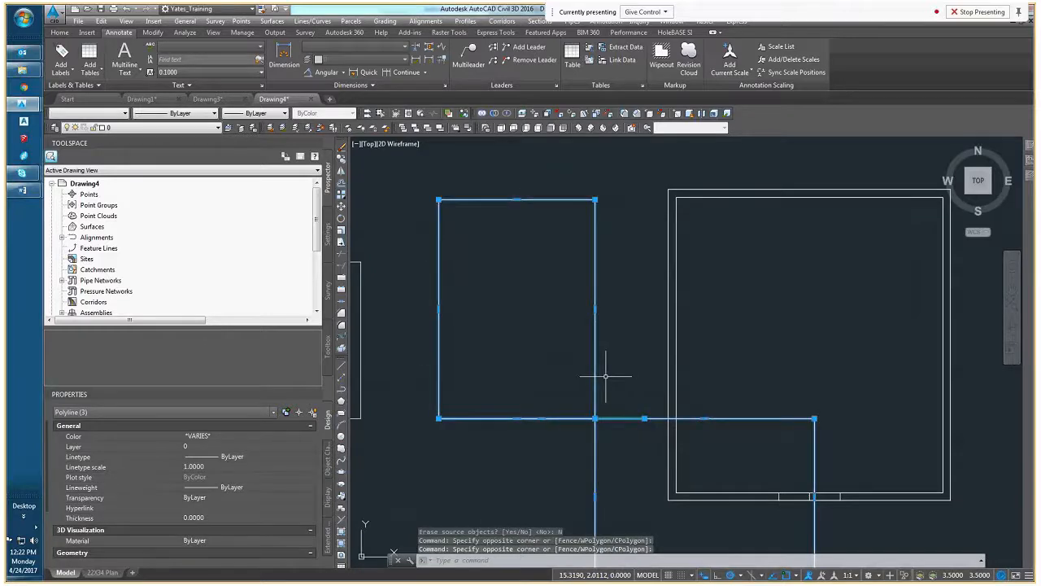
{"action": "key", "text": "Escape"}
{"action": "key", "text": "Escape"}
Delete the mirrored copy, the middle rectangle, the green horizontal line and the square near the origin
{"action": "scroll", "coordinate": [599, 379], "scroll_direction": "down", "scroll_amount": 4}
{"action": "left_click", "coordinate": [605, 411]}
{"action": "left_click", "coordinate": [590, 424]}
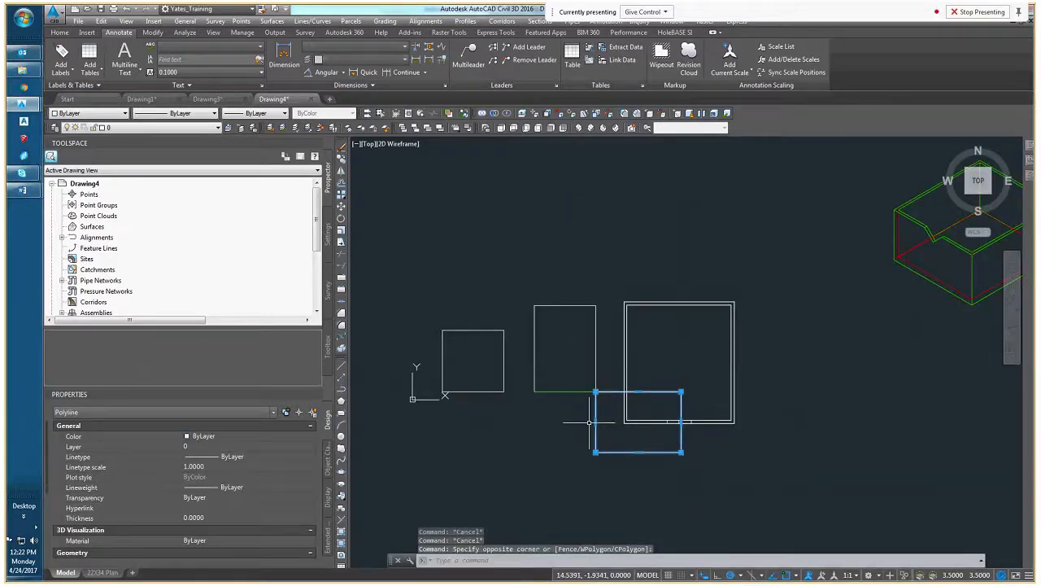
{"action": "key", "text": "Delete"}
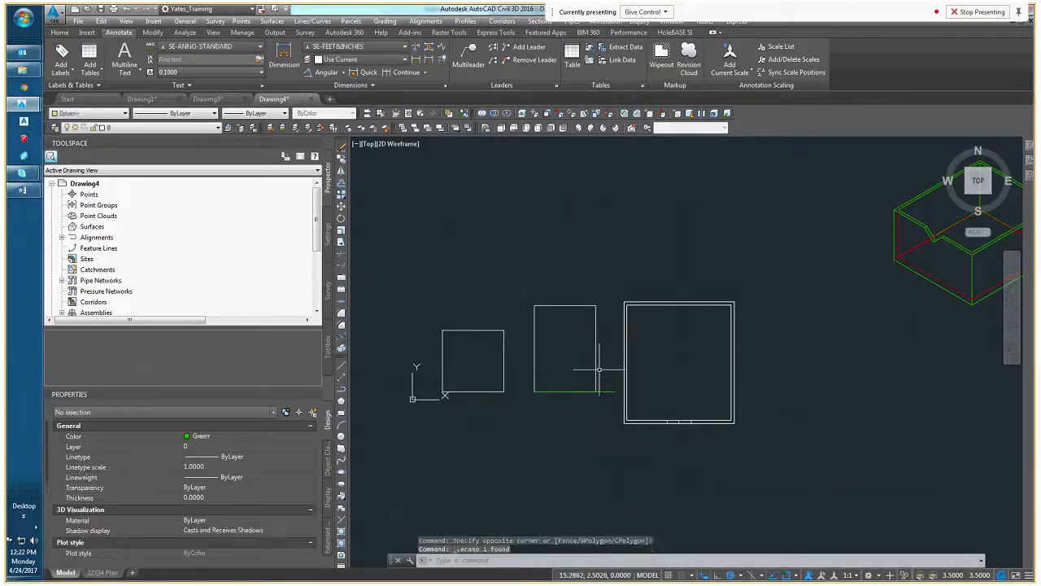
{"action": "left_click", "coordinate": [601, 371]}
{"action": "left_click", "coordinate": [588, 363]}
{"action": "key", "text": "Delete"}
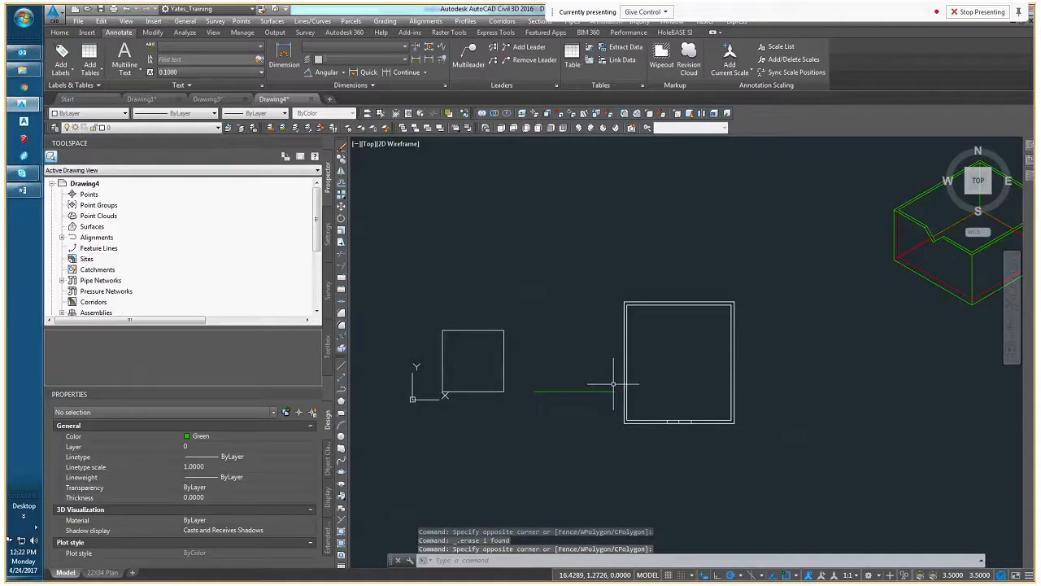
{"action": "left_click", "coordinate": [515, 386]}
{"action": "left_click", "coordinate": [481, 341]}
{"action": "key", "text": "Delete"}
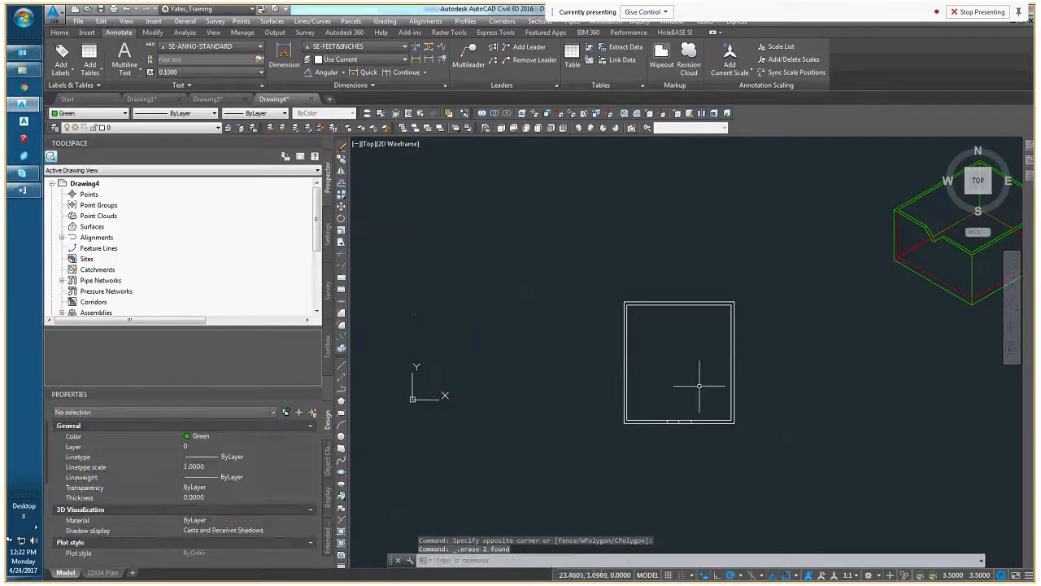
{"action": "mouse_move", "coordinate": [699, 385]}
{"action": "middle_mouse_down", "text": "shift"}
{"action": "mouse_move", "coordinate": [681, 328]}
{"action": "mouse_move", "coordinate": [620, 264]}
{"action": "mouse_move", "coordinate": [612, 269]}
{"action": "middle_mouse_up", "text": "shift"}
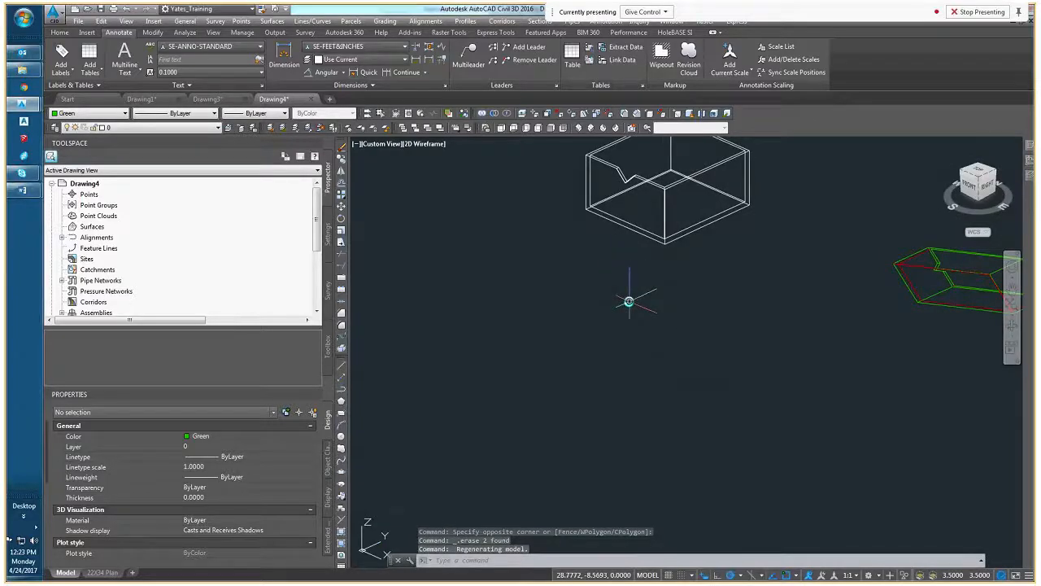
{"action": "middle_click_drag", "start_coordinate": [657, 290], "coordinate": [613, 433]}
{"action": "key", "text": "Escape"}
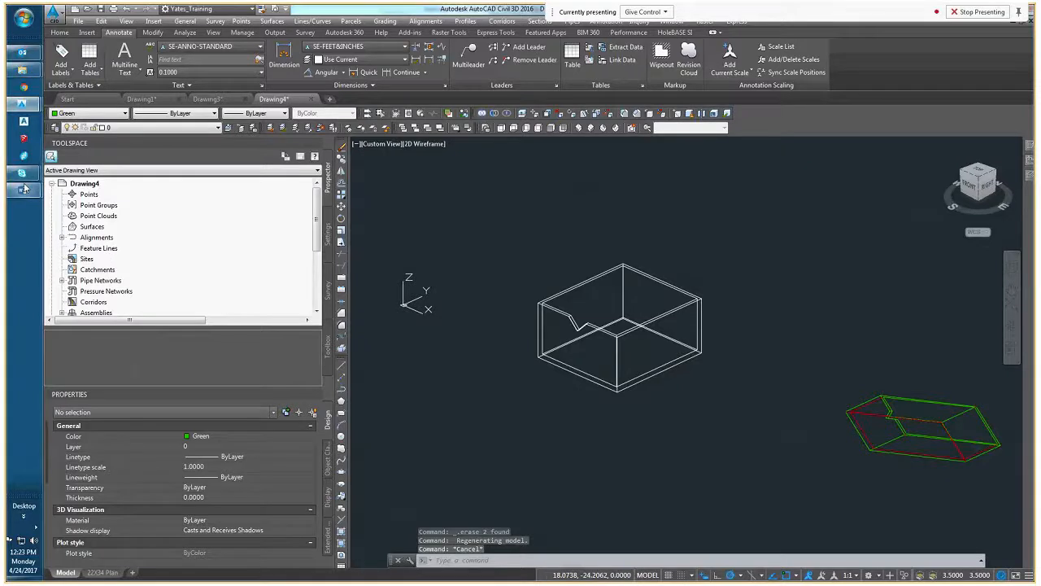
Check the conversation in the Skype meeting window and return to the Civil 3D drawing
{"action": "mouse_move", "coordinate": [22, 173]}
{"action": "left_click", "coordinate": [112, 360]}
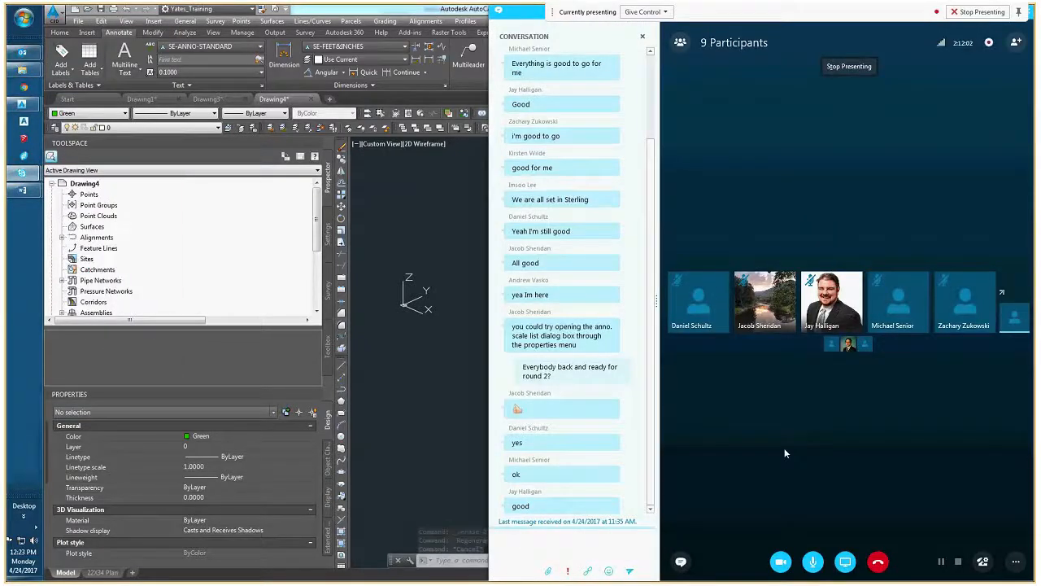
{"action": "left_click", "coordinate": [448, 415]}
{"action": "middle_click_drag", "start_coordinate": [458, 415], "coordinate": [445, 435]}
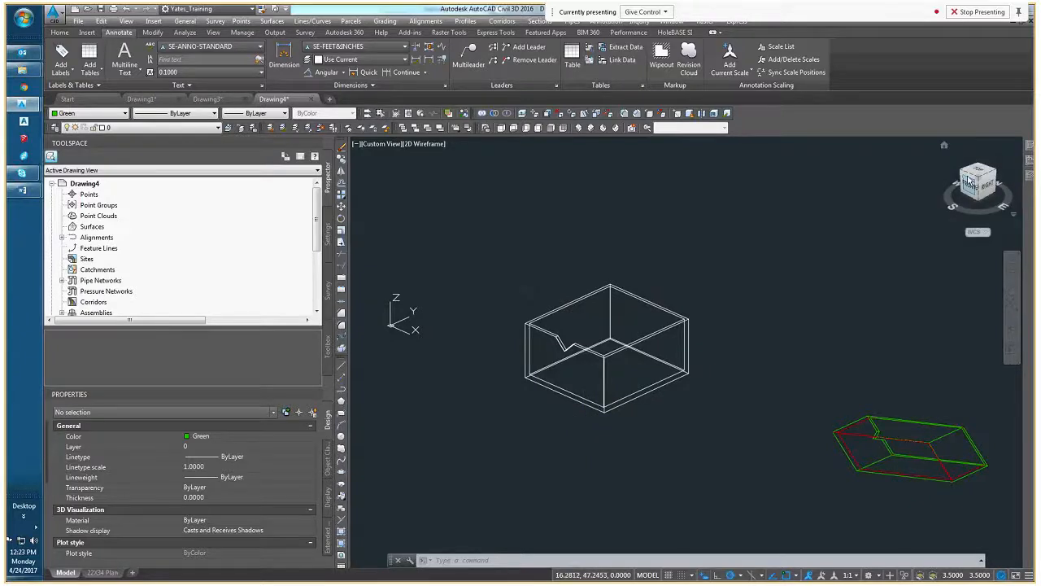
Draw a closed, irregular green polyline with a notched left side below the double-walled box in the Top view
{"action": "left_click_drag", "start_coordinate": [974, 179], "coordinate": [979, 176]}
{"action": "left_click", "coordinate": [976, 177]}
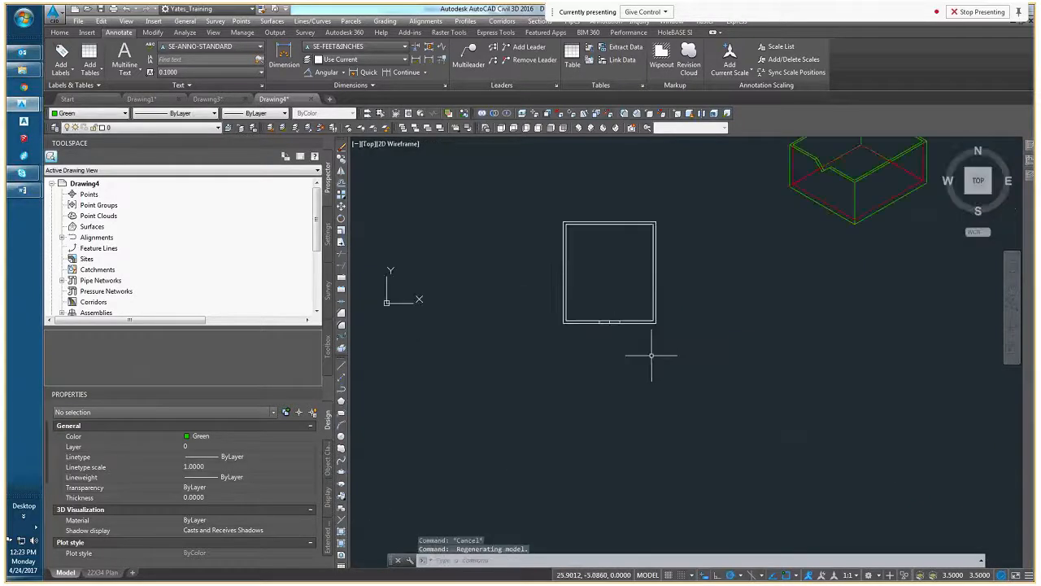
{"action": "type", "text": "pl"}
{"action": "key", "text": "Return"}
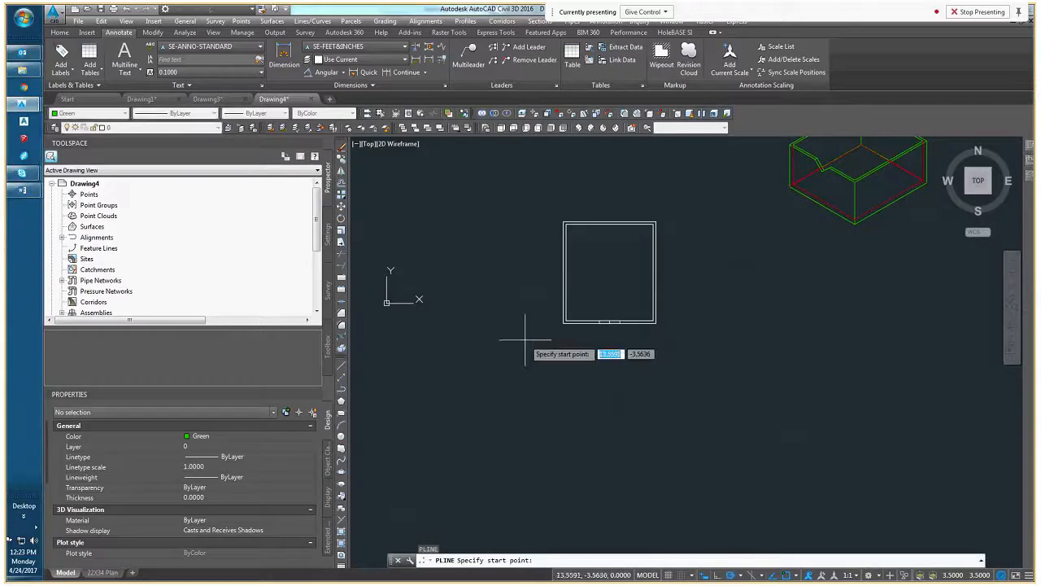
{"action": "left_click", "coordinate": [579, 425]}
{"action": "middle_click_drag", "start_coordinate": [578, 423], "coordinate": [578, 269]}
{"action": "left_click", "coordinate": [692, 270]}
{"action": "left_click", "coordinate": [692, 392]}
{"action": "left_click", "coordinate": [553, 392]}
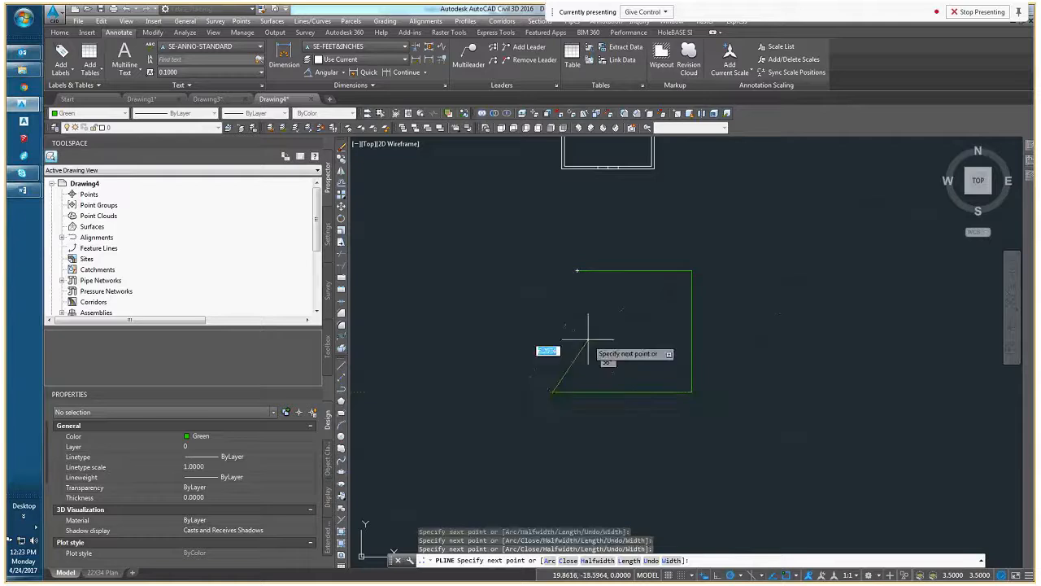
{"action": "right_click", "coordinate": [544, 282]}
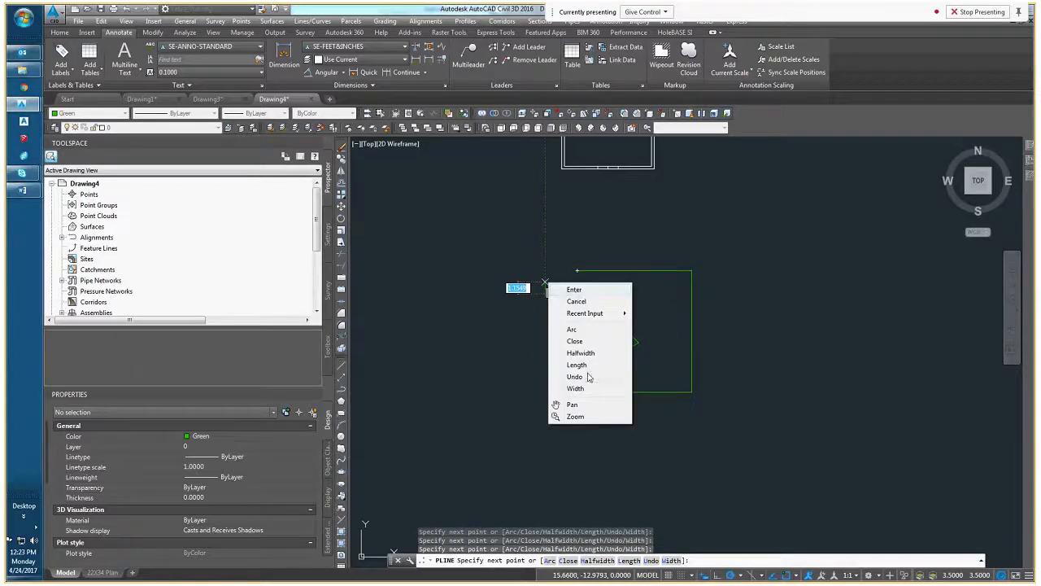
{"action": "left_click", "coordinate": [579, 342]}
Start EXTRUDELINEWORK on the irregular green polyline in a 3D view, keeping the selected linework
{"action": "scroll", "coordinate": [606, 358], "scroll_direction": "down", "scroll_amount": 4}
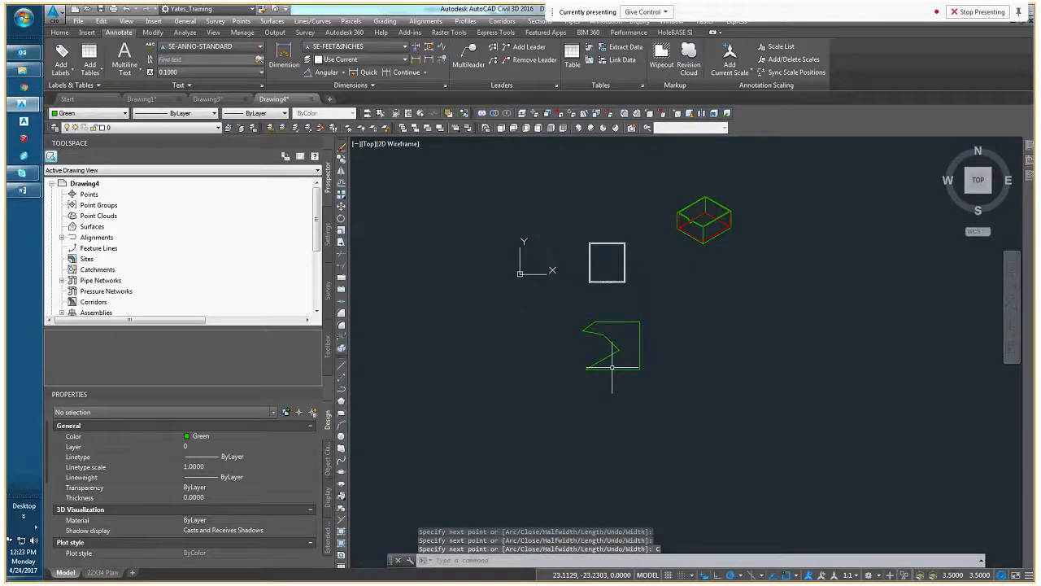
{"action": "middle_click_drag", "start_coordinate": [611, 367], "coordinate": [591, 315], "text": "shift"}
{"action": "left_click", "coordinate": [593, 308]}
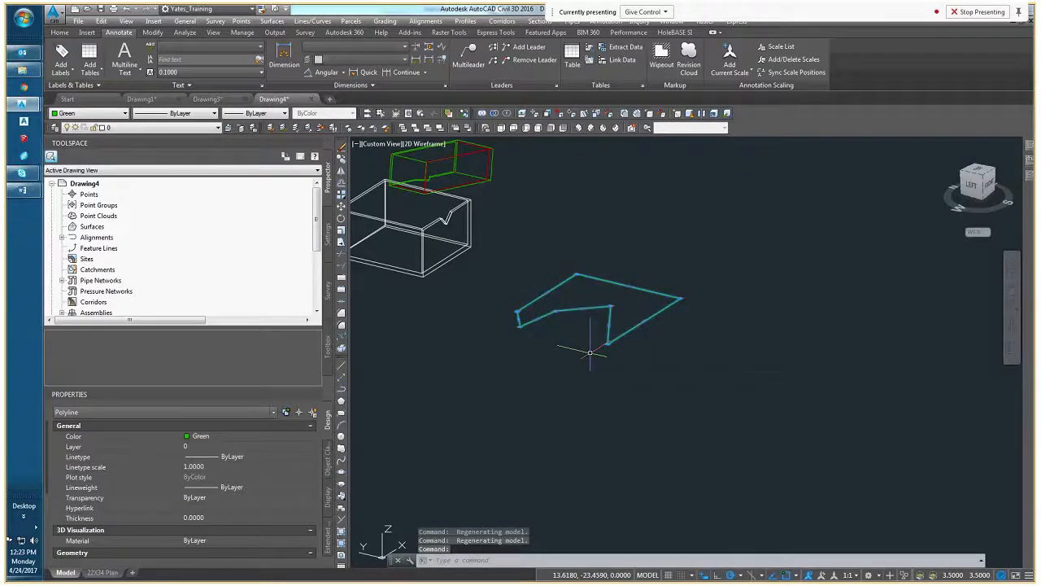
{"action": "type", "text": "extrud"}
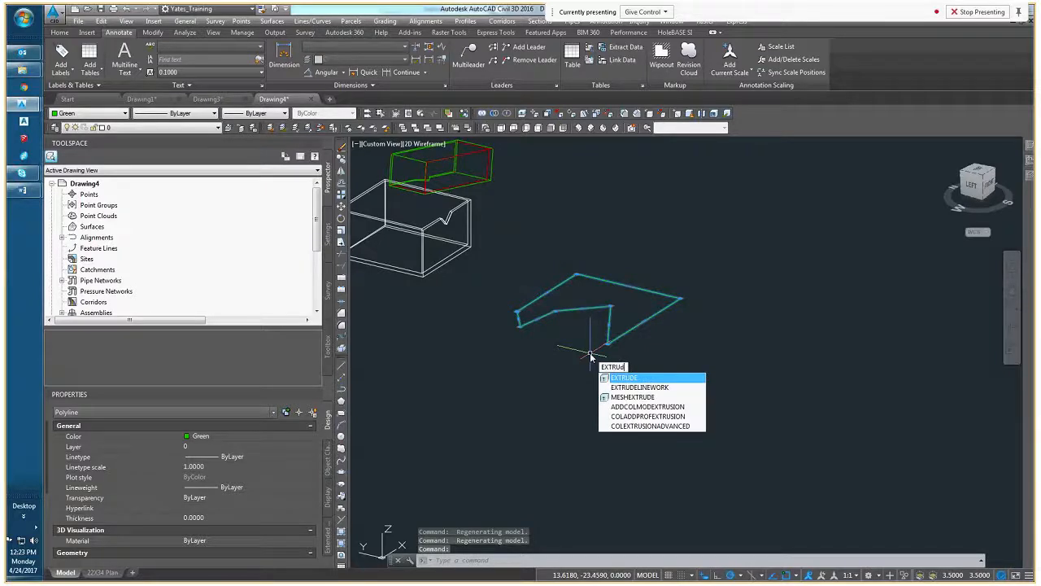
{"action": "type", "text": "EL"}
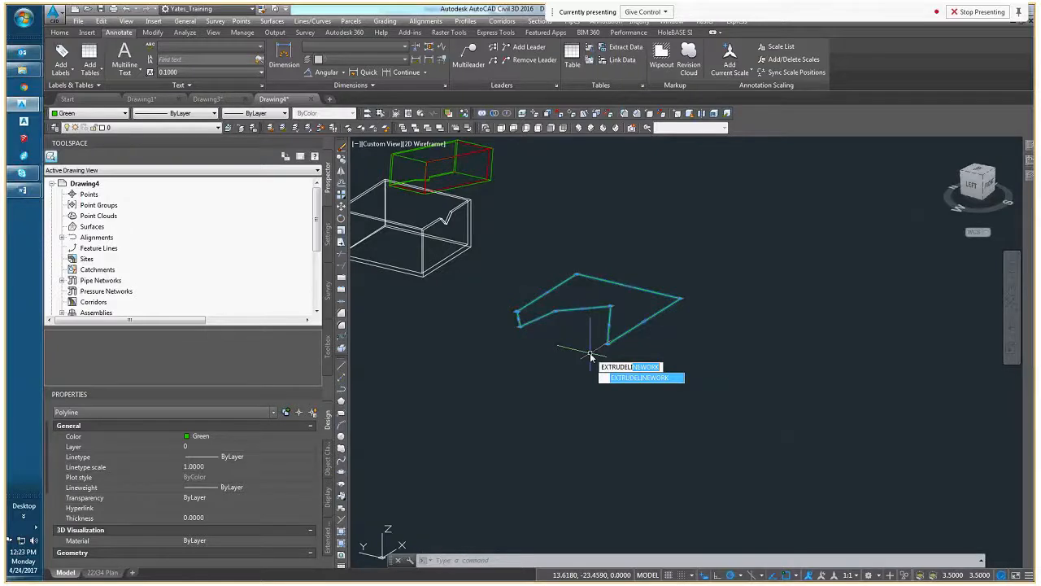
{"action": "key", "text": "Return"}
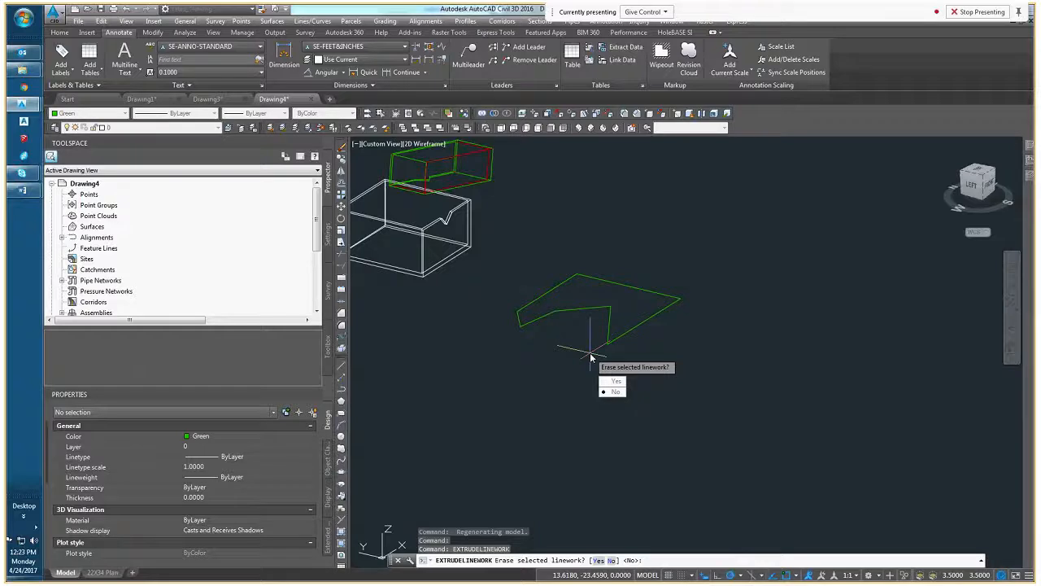
{"action": "key", "text": "Down"}
{"action": "key", "text": "Down"}
{"action": "key", "text": "Return"}
Set the extrusion height to 5 and select the resulting mass element
{"action": "middle_click_drag", "start_coordinate": [565, 348], "coordinate": [533, 399]}
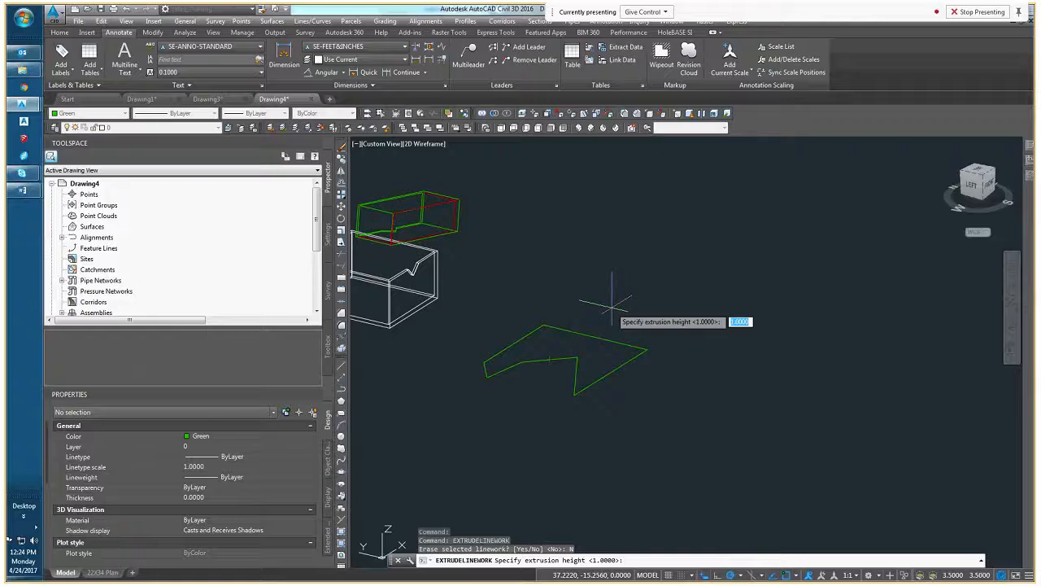
{"action": "type", "text": "5"}
{"action": "key", "text": "Return"}
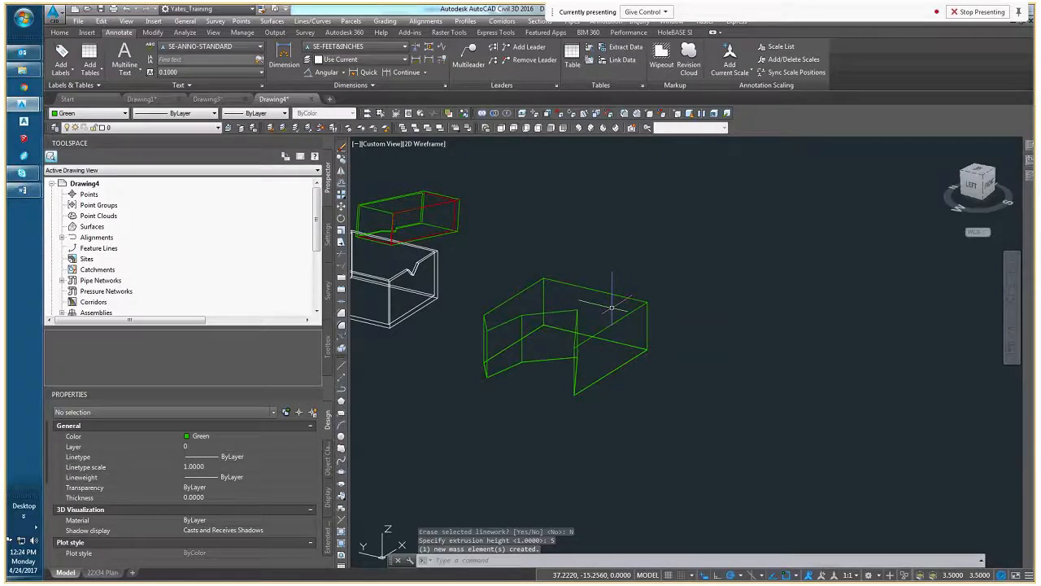
{"action": "mouse_move", "coordinate": [578, 310]}
{"action": "middle_mouse_down"}
{"action": "mouse_move", "coordinate": [534, 293]}
{"action": "mouse_move", "coordinate": [606, 297]}
{"action": "middle_mouse_up"}
{"action": "left_click", "coordinate": [534, 300]}
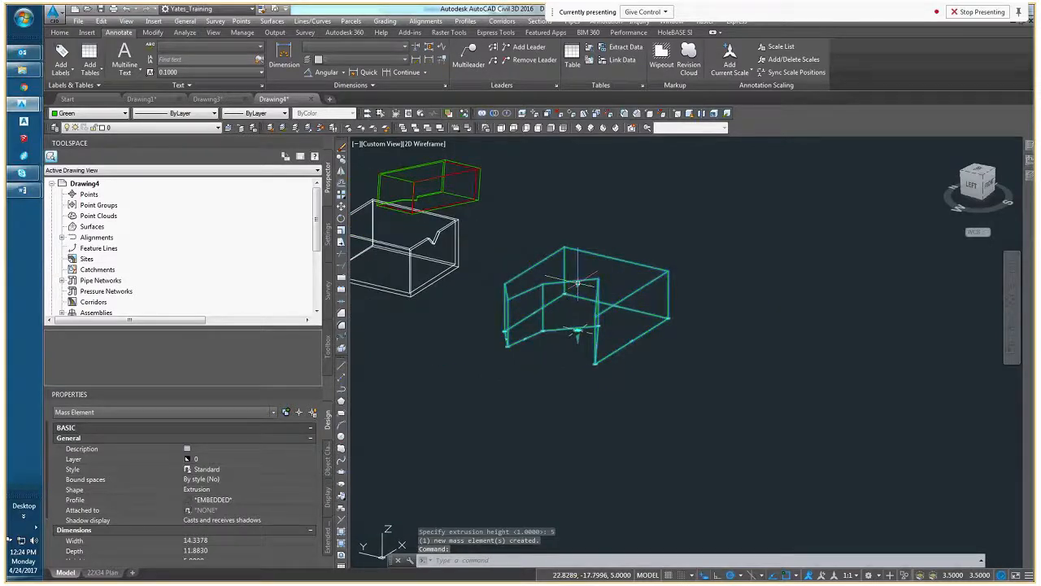
Review the conversion options available for the selected mass element without applying one
{"action": "right_click", "coordinate": [608, 279]}
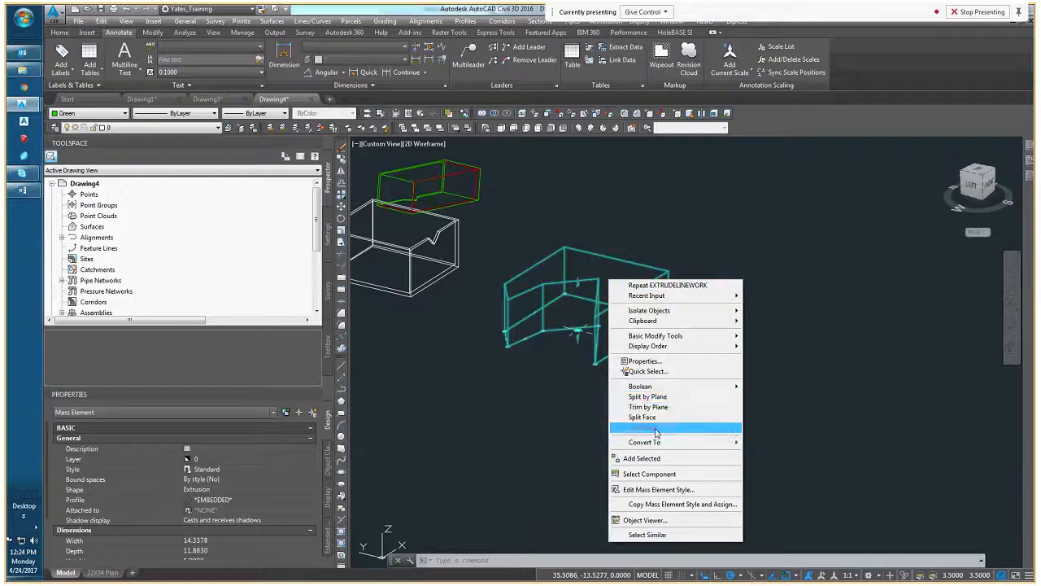
{"action": "mouse_move", "coordinate": [657, 444]}
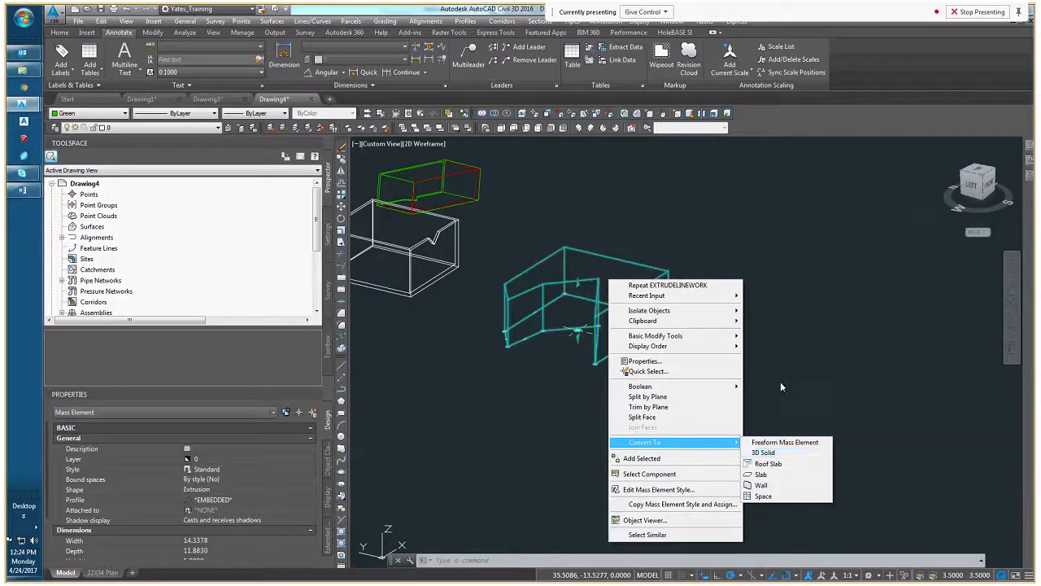
{"action": "left_click", "coordinate": [757, 380]}
{"action": "scroll", "coordinate": [587, 270], "scroll_direction": "up", "scroll_amount": 4}
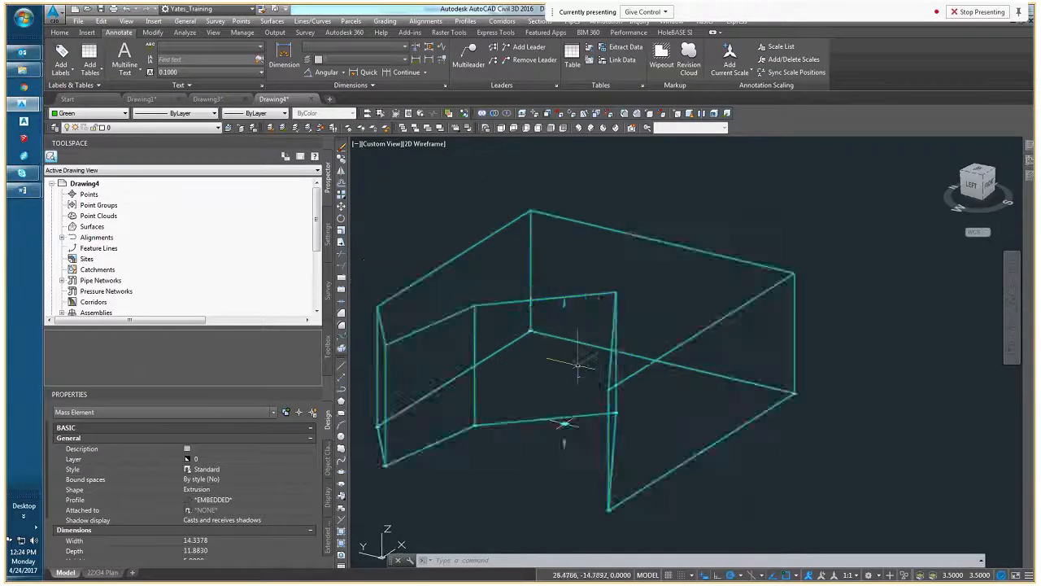
{"action": "scroll", "coordinate": [579, 365], "scroll_direction": "down", "scroll_amount": 4}
Stretch the green mass element's height with its top and bottom grips, extending its base below the original polyline level
{"action": "left_click", "coordinate": [581, 371]}
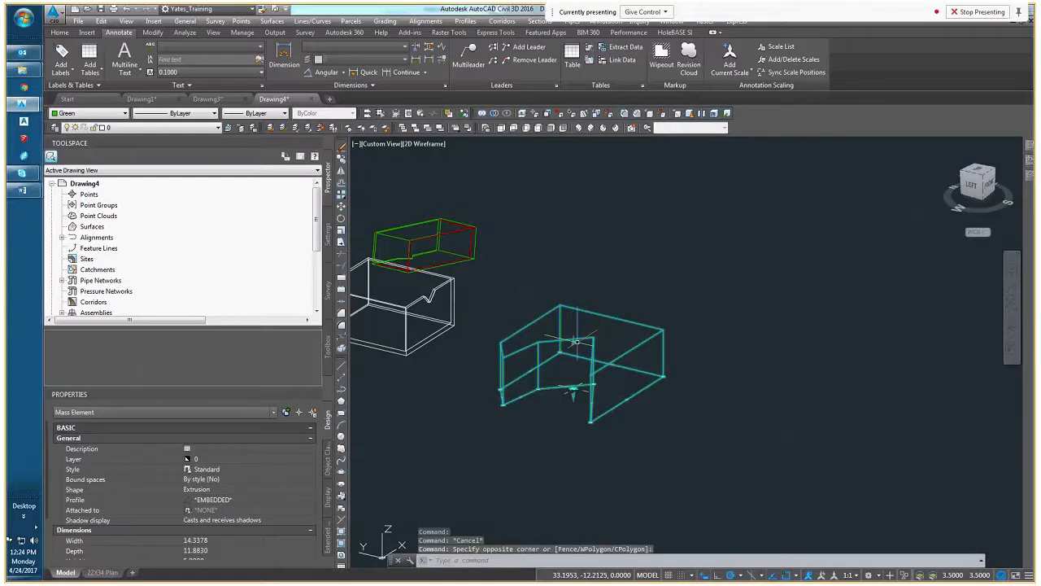
{"action": "key", "text": "Escape"}
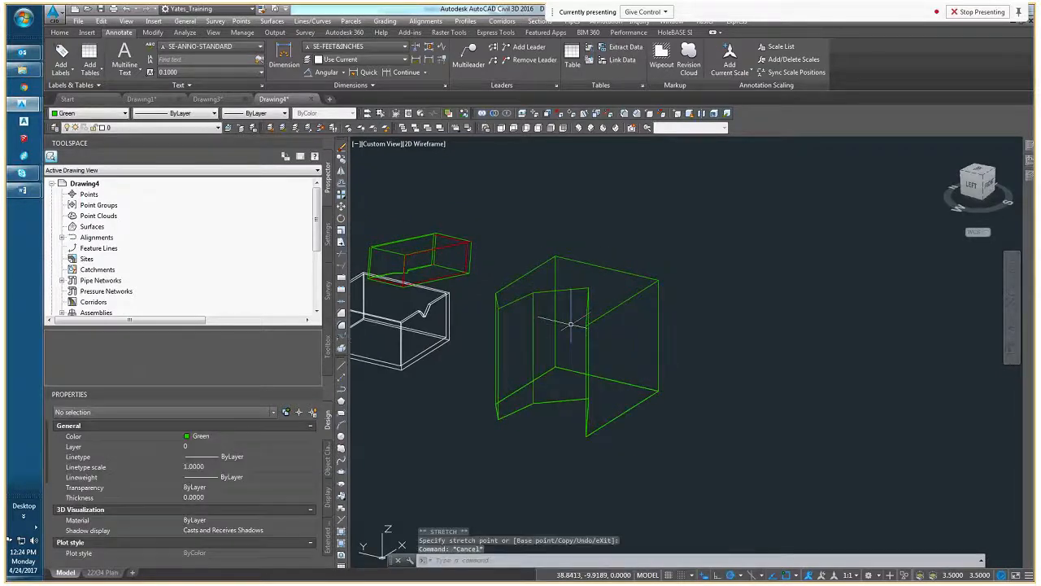
{"action": "left_click", "coordinate": [578, 295]}
{"action": "left_click", "coordinate": [571, 292]}
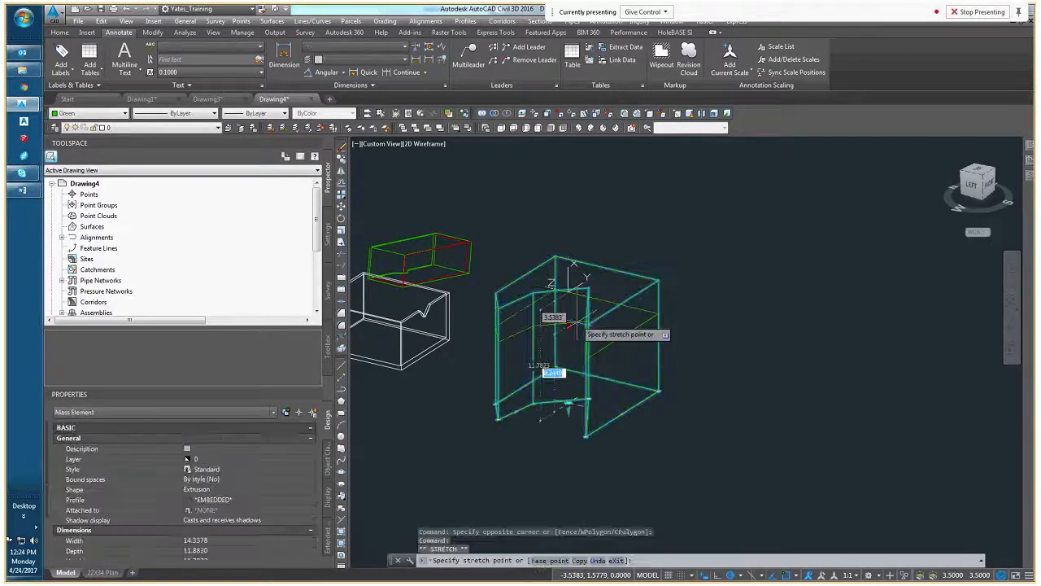
{"action": "left_click", "coordinate": [571, 329]}
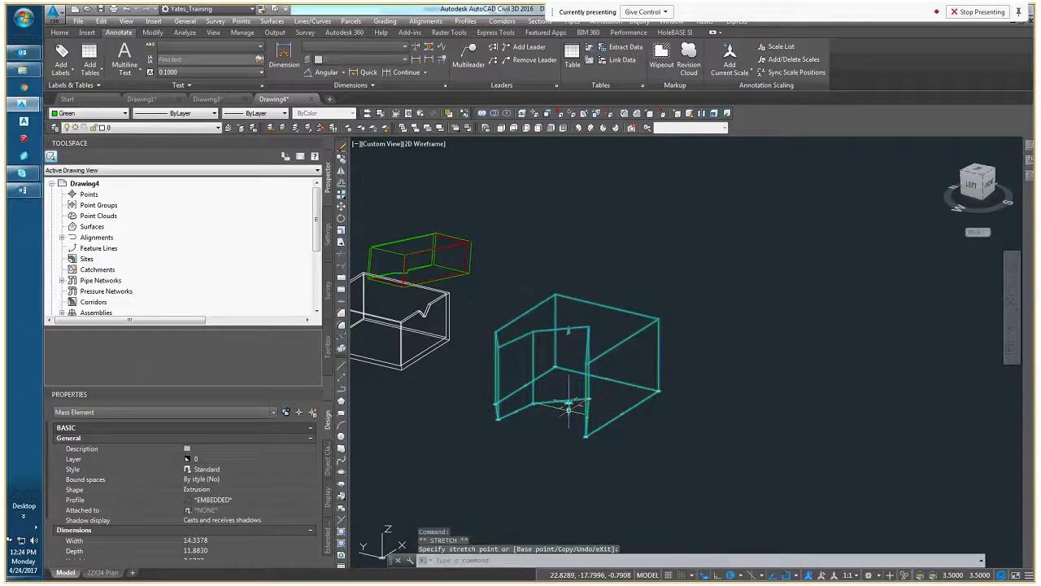
{"action": "key", "text": "Escape"}
{"action": "key", "text": "Escape"}
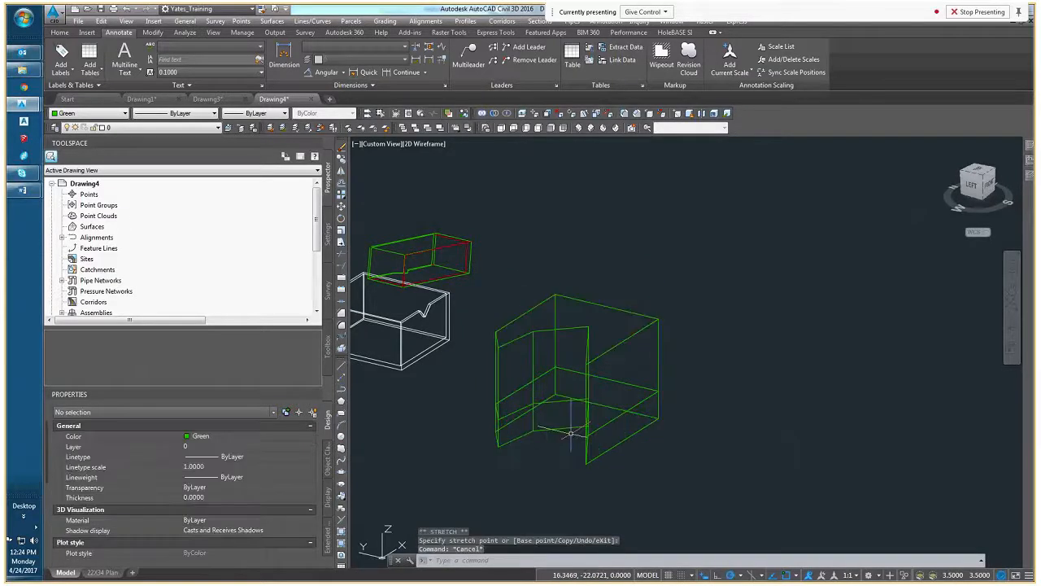
{"action": "left_click", "coordinate": [627, 336]}
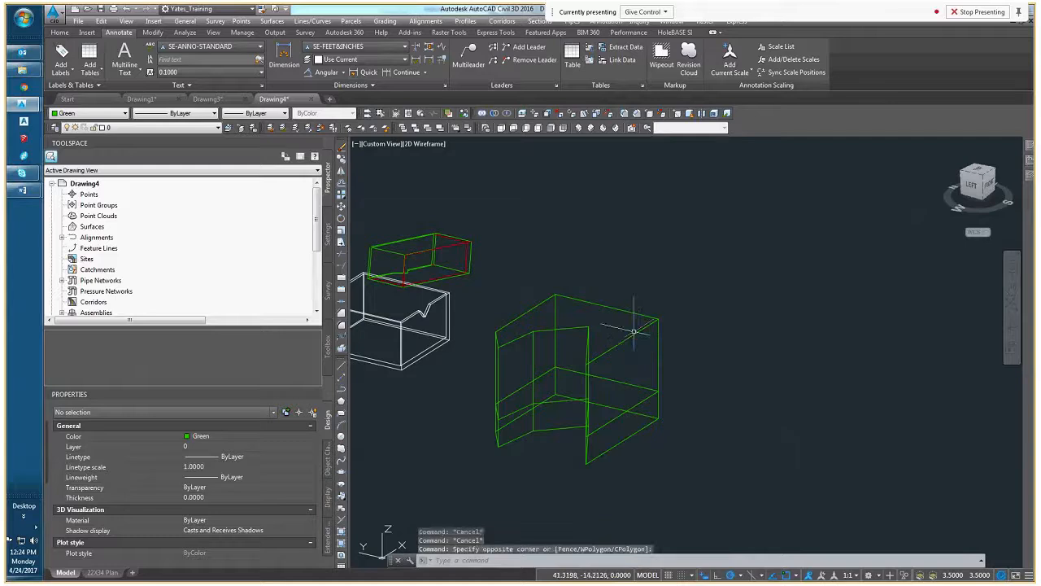
{"action": "left_click", "coordinate": [623, 319]}
{"action": "left_click", "coordinate": [623, 318]}
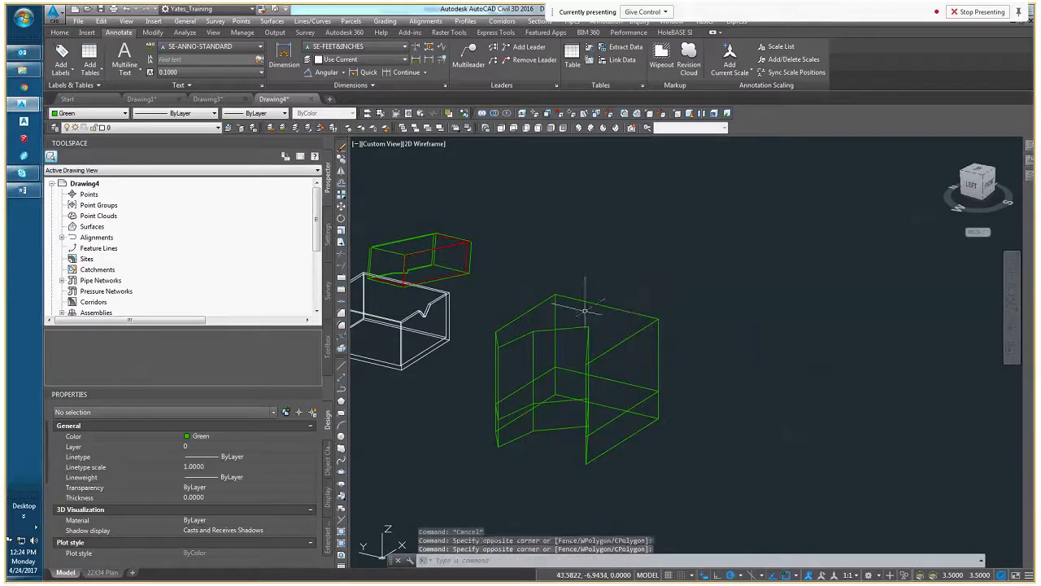
{"action": "key", "text": "Escape"}
Select the white double-walled 3D solid and examine its wall edges and the notch in its rim
{"action": "left_click", "coordinate": [443, 318]}
{"action": "middle_click_drag", "start_coordinate": [370, 343], "coordinate": [498, 359]}
{"action": "key", "text": "Escape"}
{"action": "key", "text": "Escape"}
{"action": "left_click", "coordinate": [501, 359]}
{"action": "left_click", "coordinate": [541, 352]}
{"action": "scroll", "coordinate": [569, 326], "scroll_direction": "up", "scroll_amount": 5}
{"action": "scroll", "coordinate": [602, 301], "scroll_direction": "down", "scroll_amount": 3}
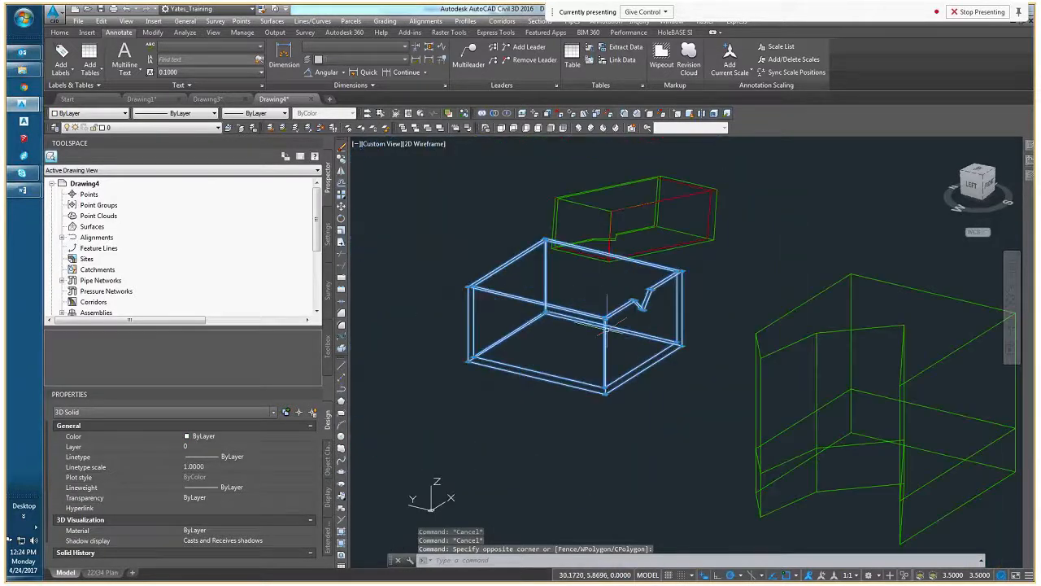
{"action": "scroll", "coordinate": [642, 300], "scroll_direction": "up", "scroll_amount": 2}
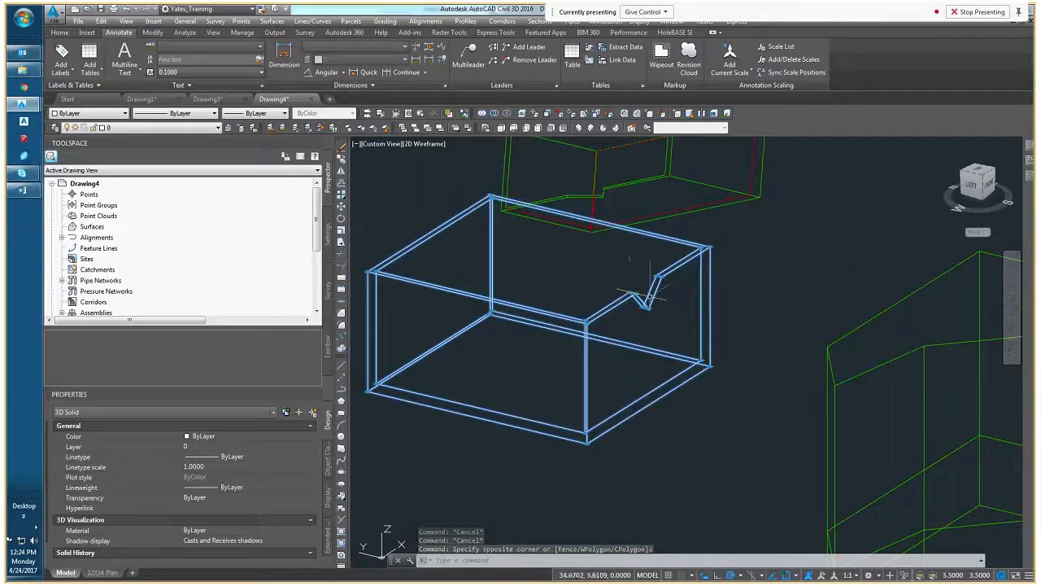
{"action": "scroll", "coordinate": [567, 321], "scroll_direction": "up", "scroll_amount": 2}
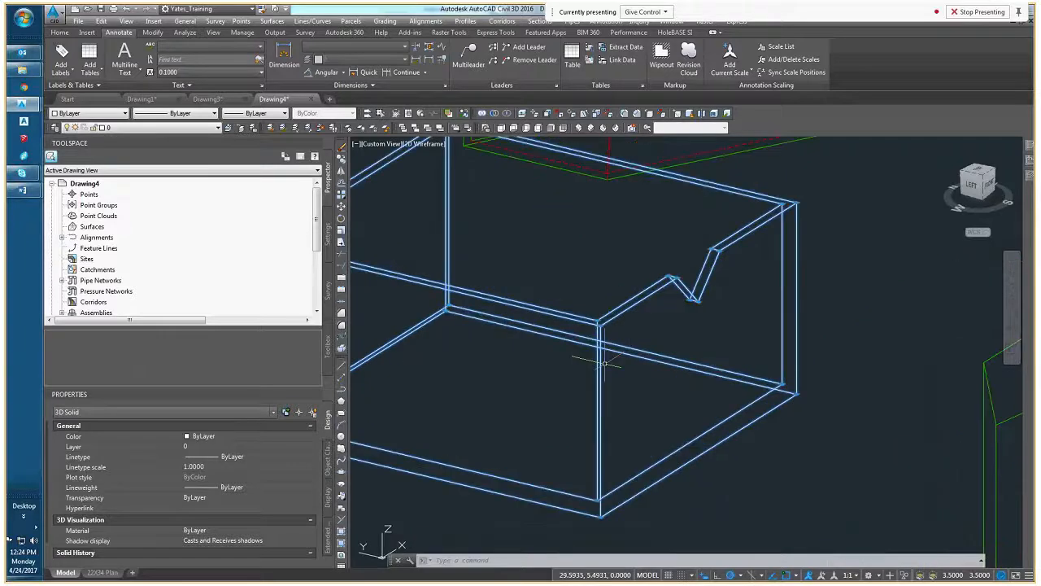
{"action": "key", "text": "Escape"}
Select the outer front face of the white double-walled solid and try extending it outward along with its adjacent faces
{"action": "left_click", "coordinate": [606, 373]}
{"action": "left_click", "coordinate": [585, 386]}
{"action": "middle_click_drag", "start_coordinate": [586, 385], "coordinate": [643, 363]}
{"action": "key", "text": "Escape"}
{"action": "key", "text": "Escape"}
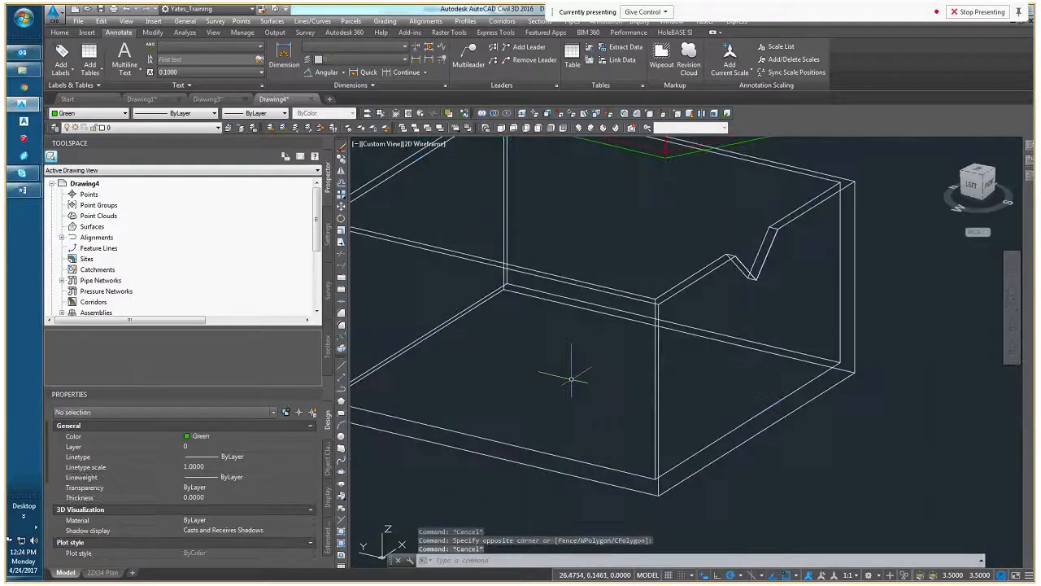
{"action": "middle_click_drag", "start_coordinate": [514, 370], "coordinate": [599, 373]}
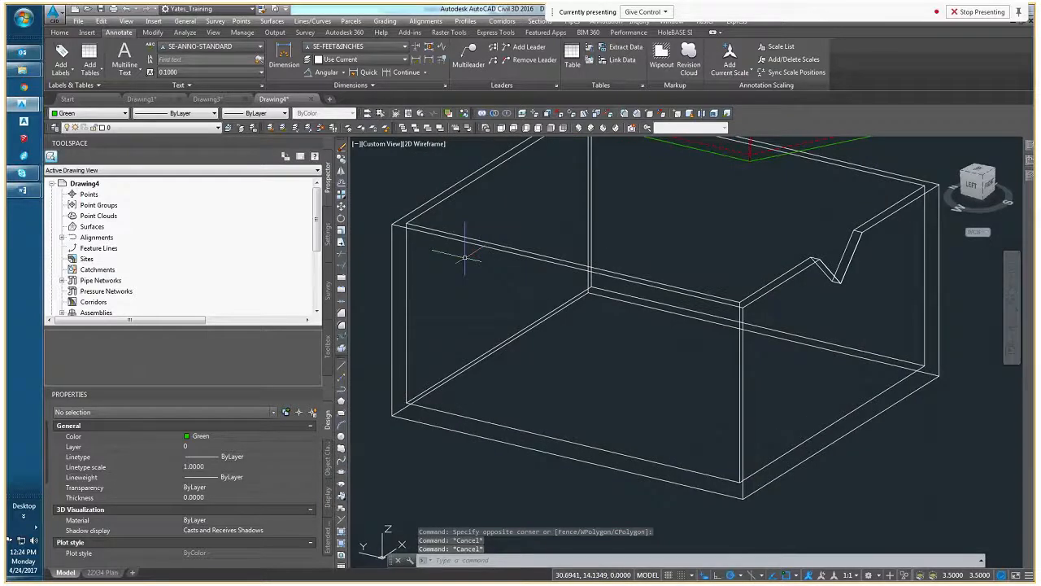
{"action": "left_click", "coordinate": [558, 361], "text": "ctrl"}
{"action": "left_click", "coordinate": [567, 362]}
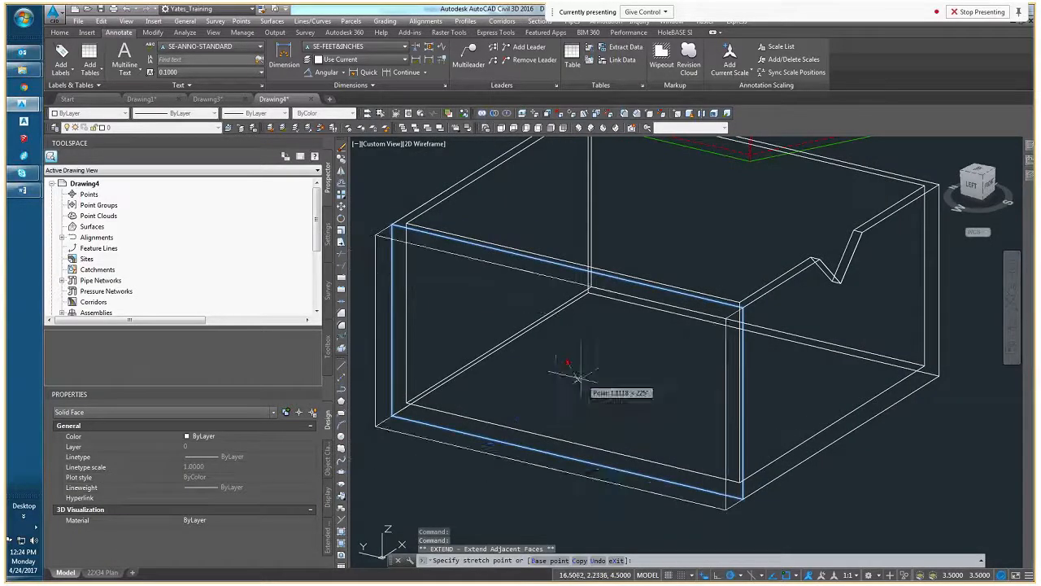
{"action": "key", "text": "Escape"}
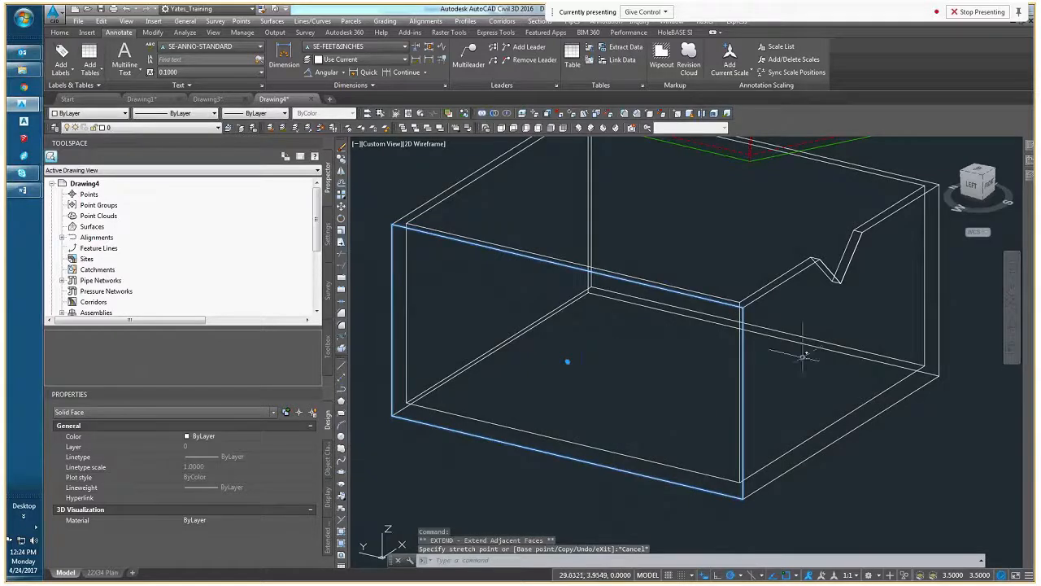
Select the sloped face of the notch in the white solid and try stretching it
{"action": "left_click", "coordinate": [802, 371], "text": "ctrl"}
{"action": "middle_click_drag", "start_coordinate": [875, 288], "coordinate": [732, 384]}
{"action": "scroll", "coordinate": [732, 385], "scroll_direction": "up", "scroll_amount": 3}
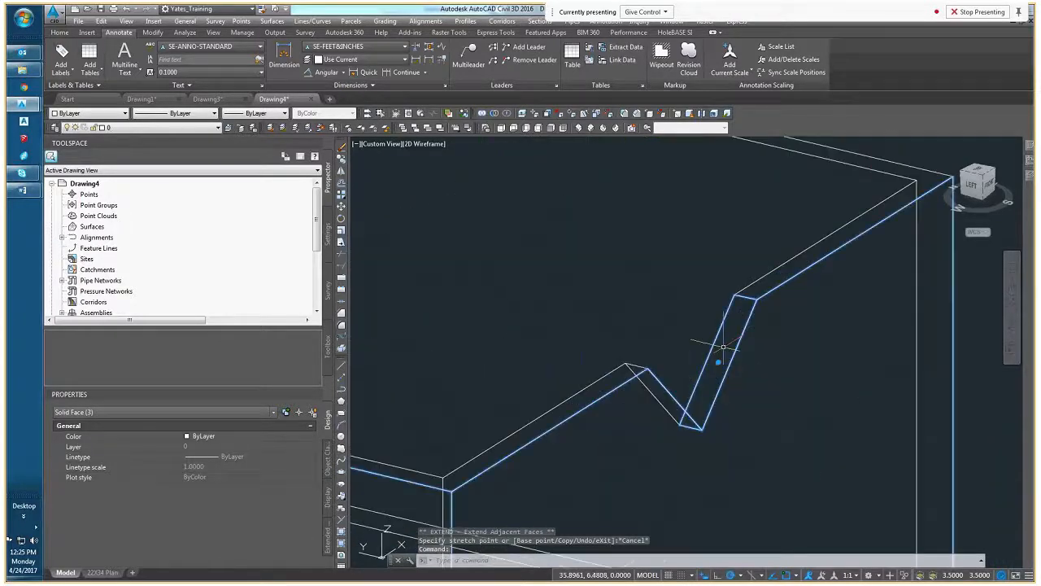
{"action": "left_click", "coordinate": [720, 358], "text": "ctrl"}
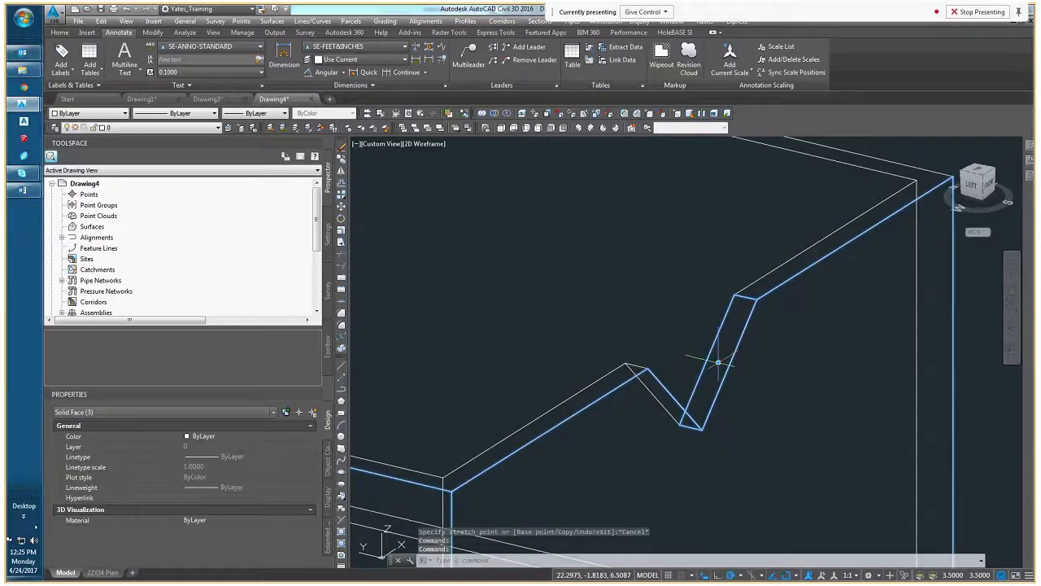
{"action": "left_click", "coordinate": [718, 361]}
{"action": "key", "text": "Escape"}
{"action": "key", "text": "Escape"}
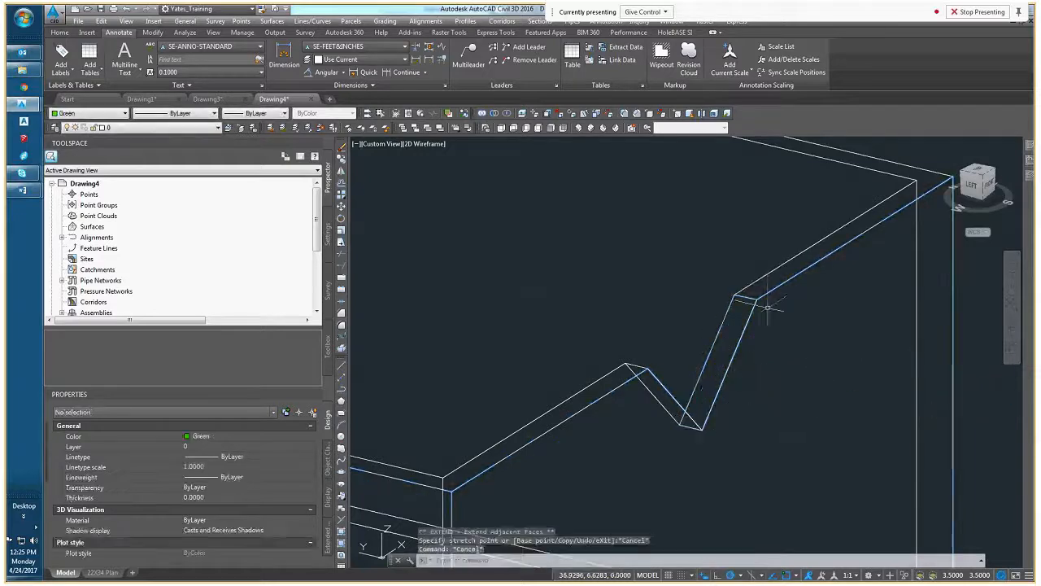
Lower the top rim face of the white solid in Extend Adjacent Faces mode, and stretch it again after cycling the grip modes
{"action": "scroll", "coordinate": [767, 307], "scroll_direction": "down", "scroll_amount": 5}
{"action": "scroll", "coordinate": [736, 348], "scroll_direction": "up", "scroll_amount": 5}
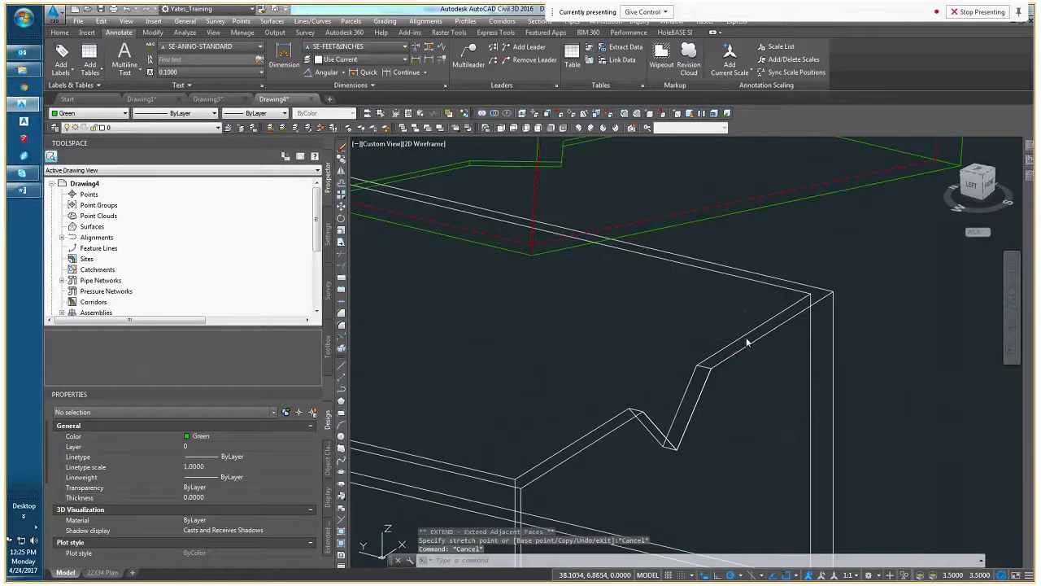
{"action": "left_click", "coordinate": [745, 340], "text": "ctrl"}
{"action": "scroll", "coordinate": [732, 350], "scroll_direction": "down", "scroll_amount": 6}
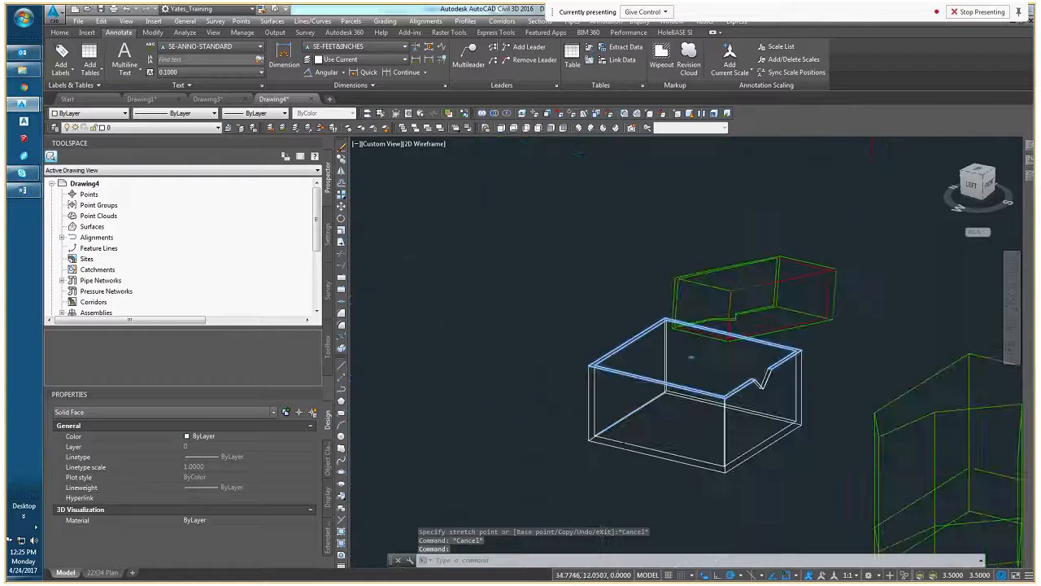
{"action": "scroll", "coordinate": [692, 356], "scroll_direction": "up", "scroll_amount": 5}
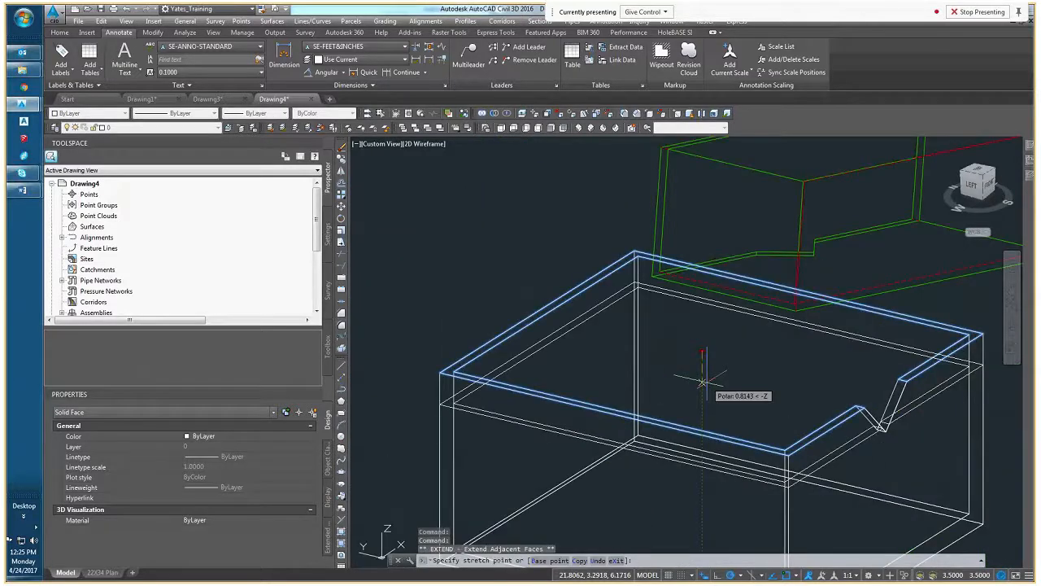
{"action": "left_click", "coordinate": [708, 370]}
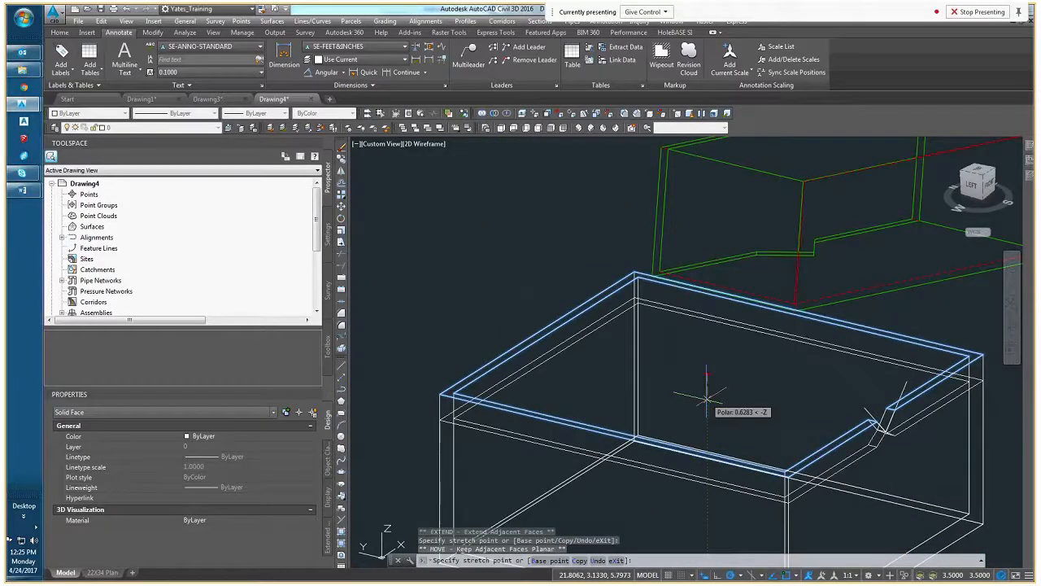
{"action": "key", "text": "ctrl"}
{"action": "key", "text": "ctrl"}
{"action": "key", "text": "Escape"}
{"action": "scroll", "coordinate": [723, 393], "scroll_direction": "down", "scroll_amount": 4}
{"action": "key", "text": "Escape"}
Preview the Offset, Add Vertex, Convert to Arc and Offset All grip modes on a base edge of the green mass element, then cancel
{"action": "middle_click_drag", "start_coordinate": [723, 393], "coordinate": [573, 381]}
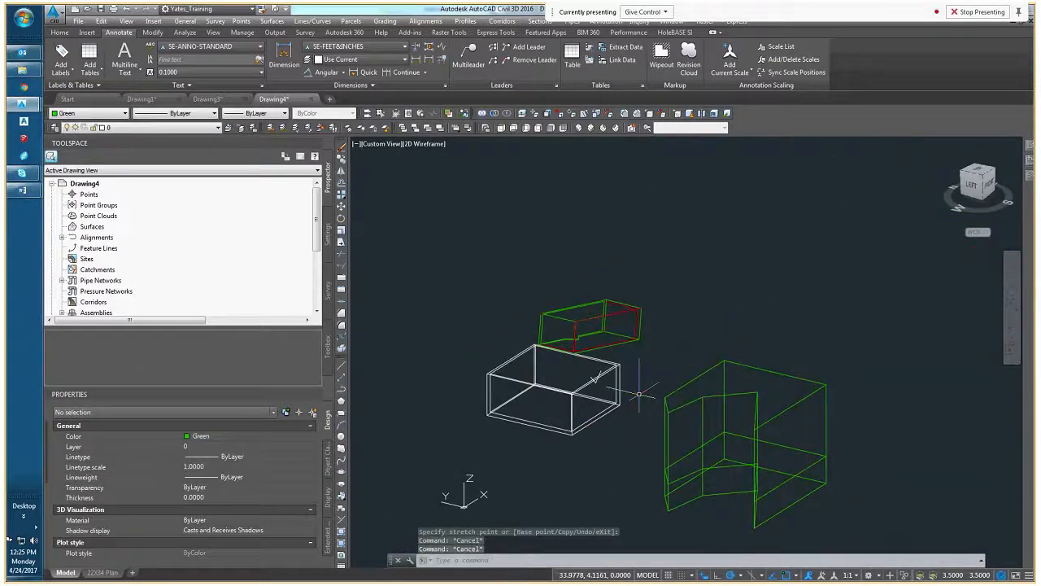
{"action": "left_click", "coordinate": [758, 396]}
{"action": "scroll", "coordinate": [760, 399], "scroll_direction": "up", "scroll_amount": 6}
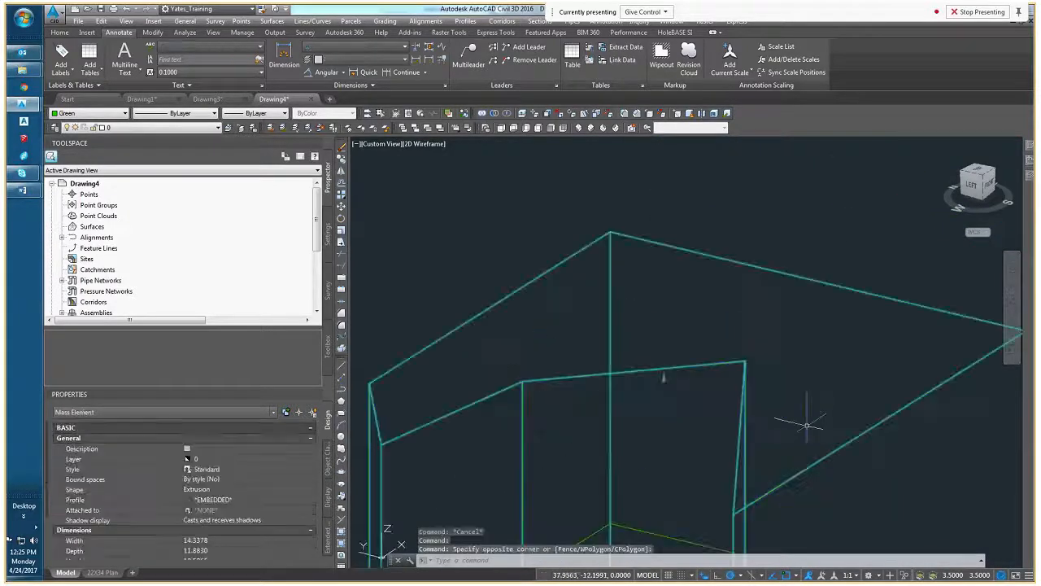
{"action": "scroll", "coordinate": [806, 425], "scroll_direction": "down", "scroll_amount": 6}
{"action": "middle_click_drag", "start_coordinate": [806, 425], "coordinate": [649, 341]}
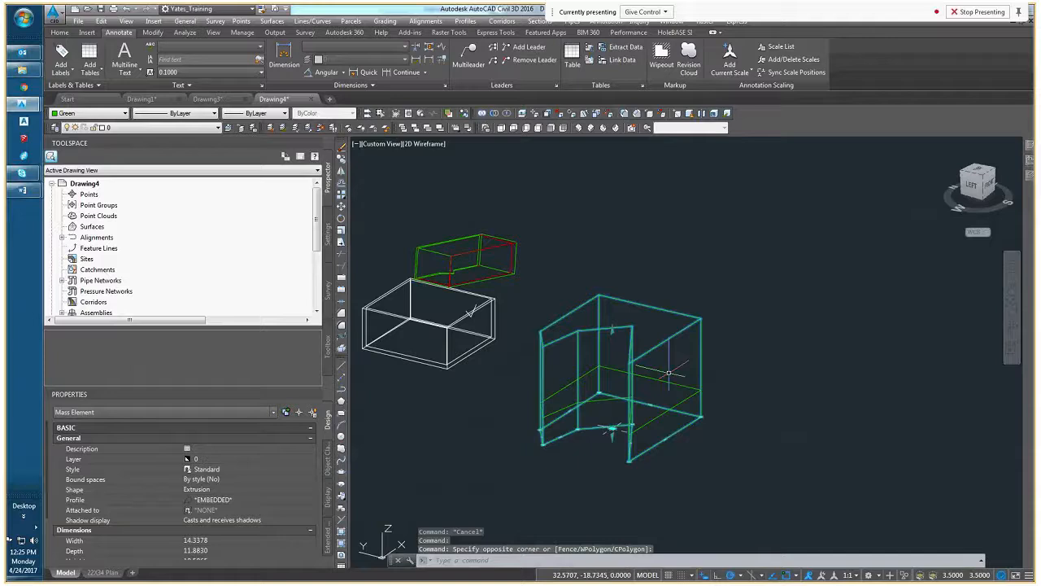
{"action": "left_click", "coordinate": [666, 439]}
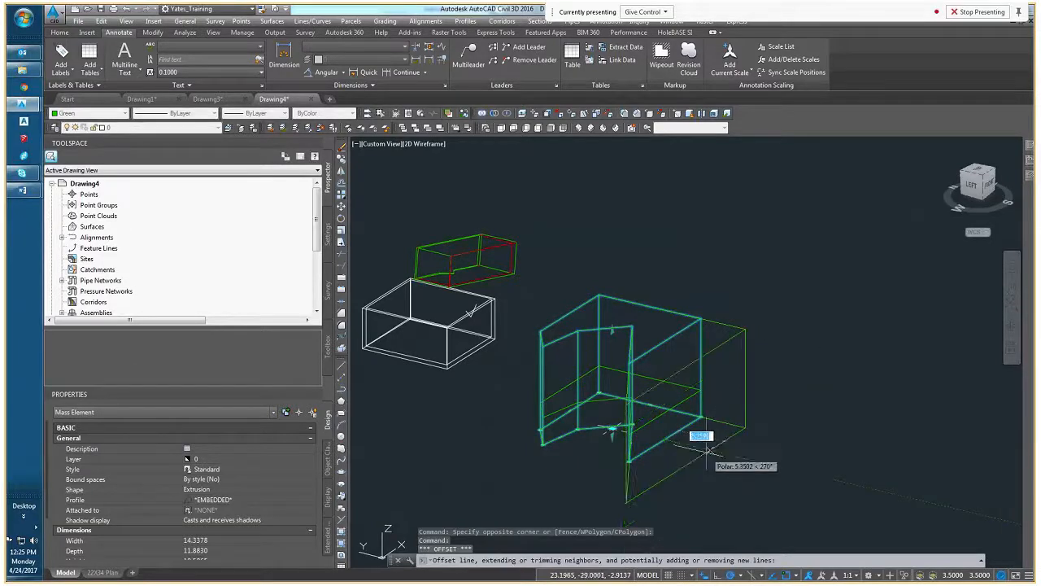
{"action": "key", "text": "ctrl"}
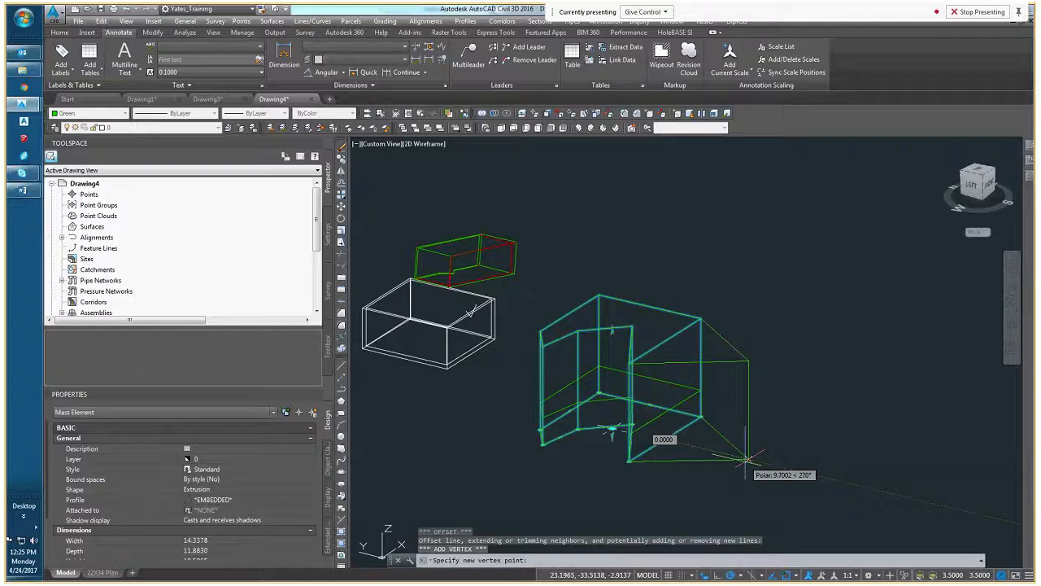
{"action": "key", "text": "ctrl"}
{"action": "key", "text": "ctrl"}
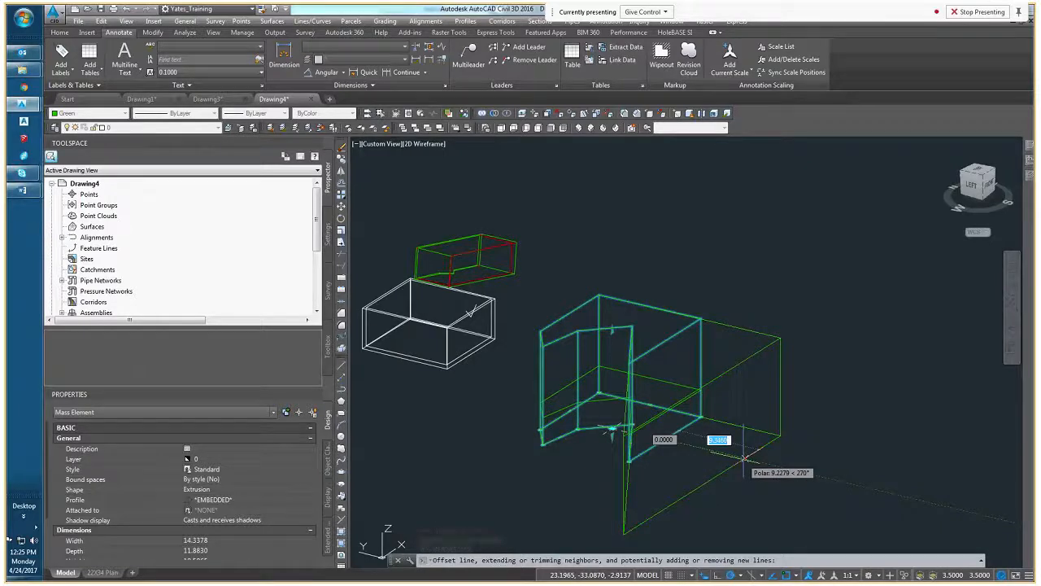
{"action": "key", "text": "ctrl"}
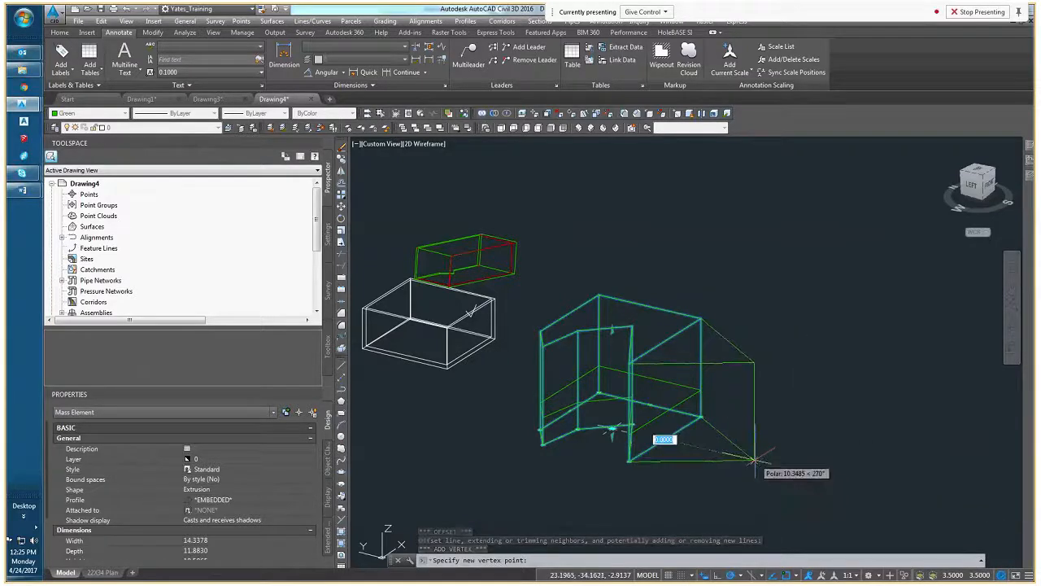
{"action": "key", "text": "ctrl"}
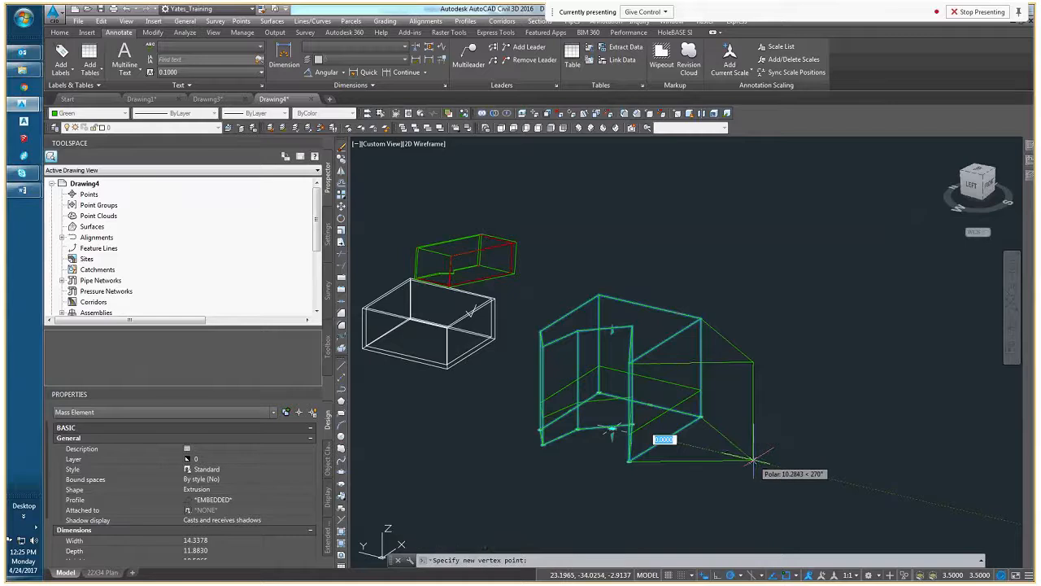
{"action": "key", "text": "ctrl"}
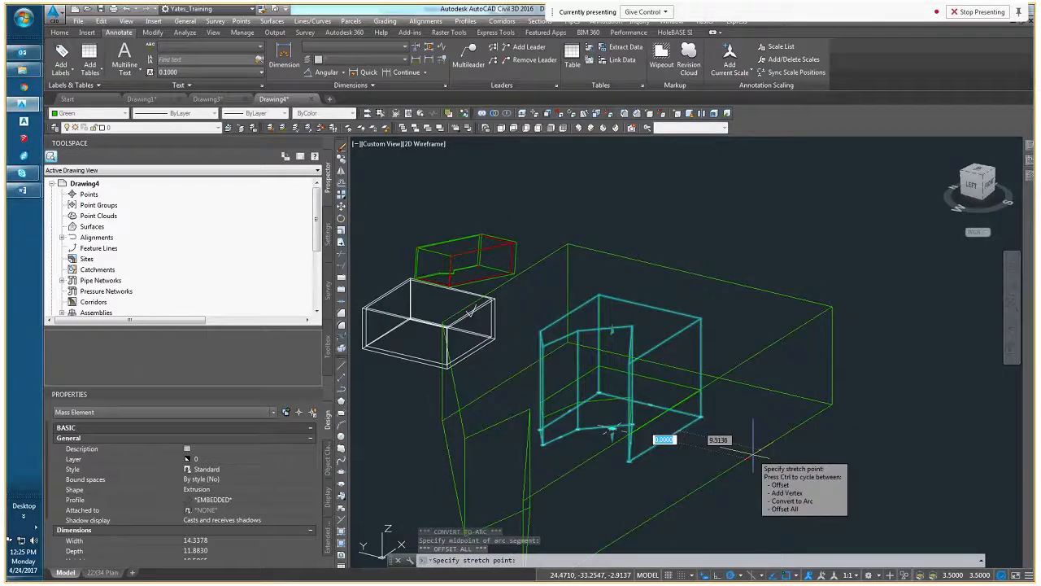
{"action": "key", "text": "ctrl"}
{"action": "key", "text": "ctrl"}
{"action": "key", "text": "ctrl"}
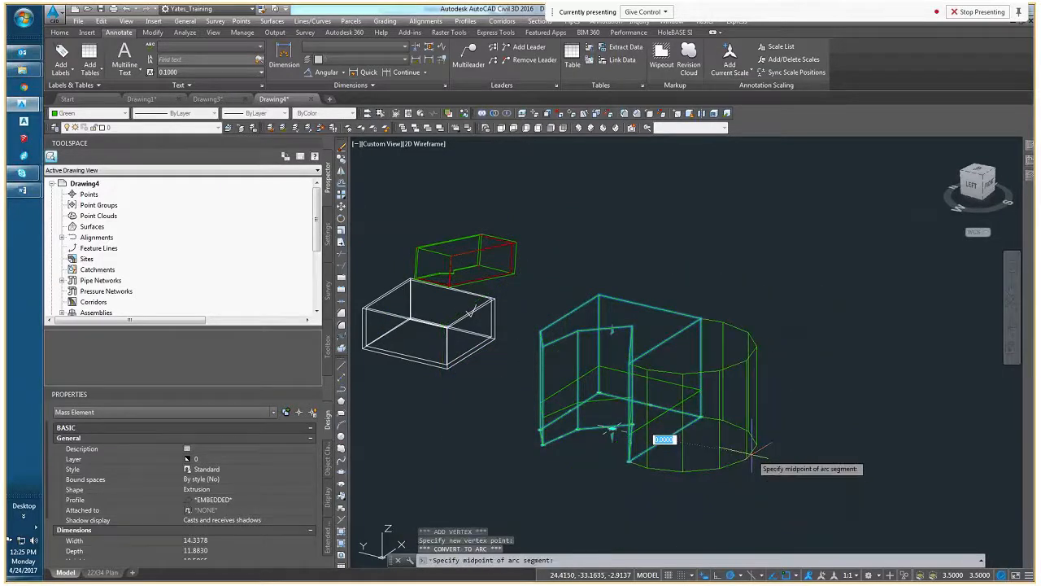
{"action": "key", "text": "Escape"}
{"action": "scroll", "coordinate": [607, 340], "scroll_direction": "up", "scroll_amount": 5}
{"action": "scroll", "coordinate": [627, 358], "scroll_direction": "down", "scroll_amount": 3}
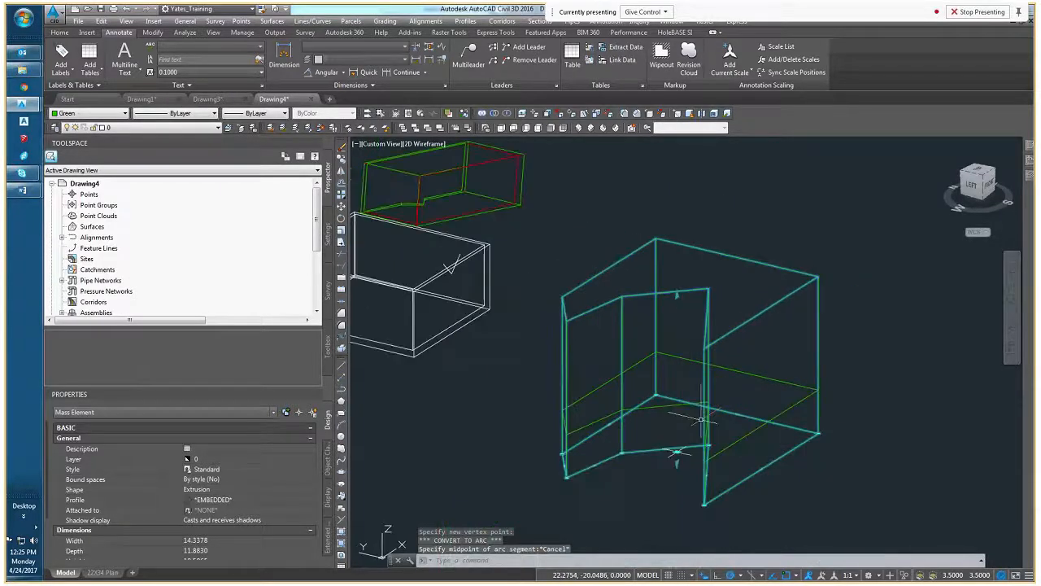
Try raising the top of the green mass element with its height grip, then cancel the stretch
{"action": "key", "text": "Escape"}
{"action": "key", "text": "Escape"}
{"action": "left_click", "coordinate": [687, 341]}
{"action": "left_click", "coordinate": [677, 277]}
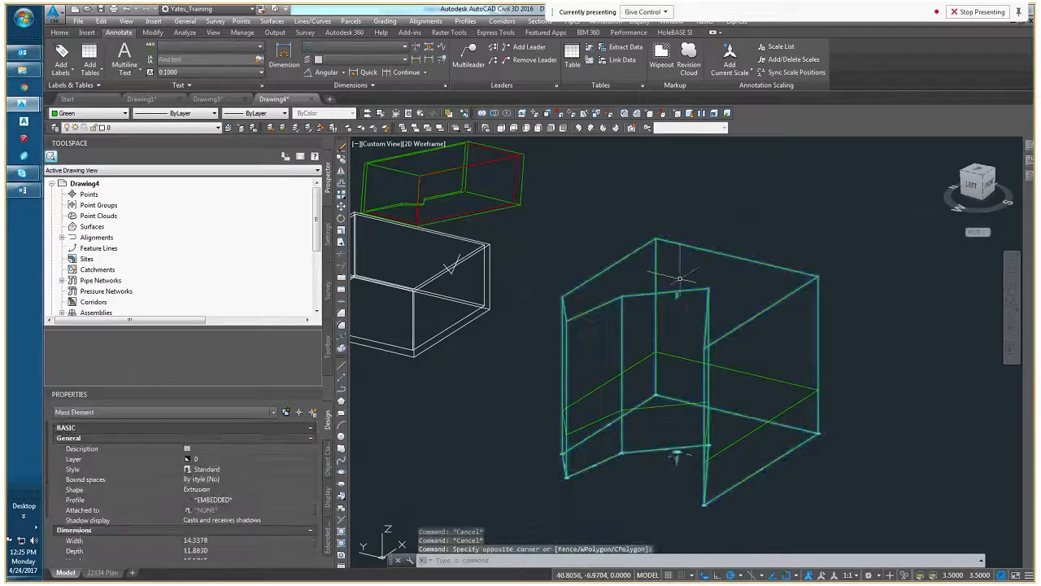
{"action": "left_click", "coordinate": [677, 294]}
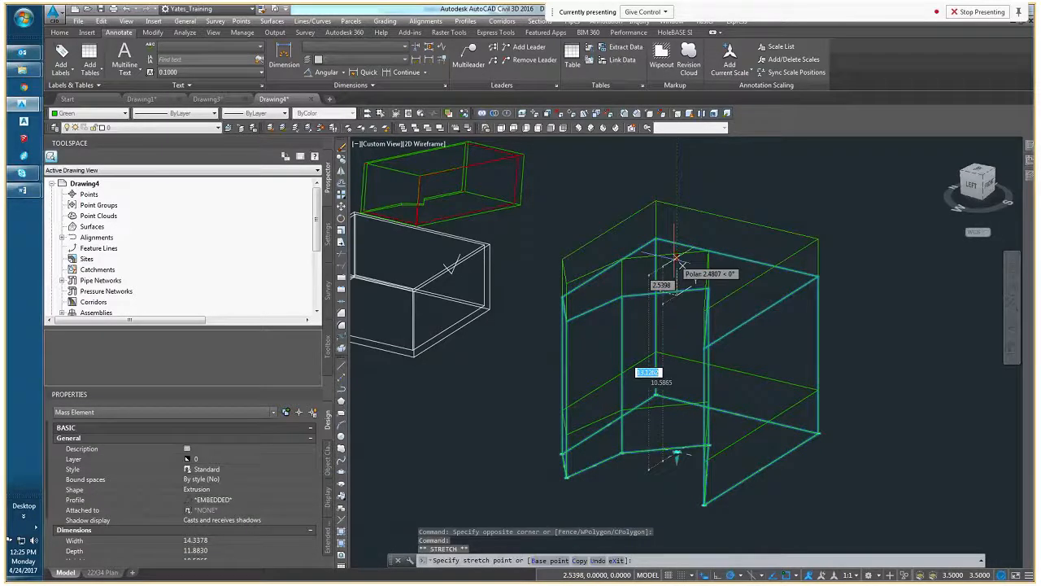
{"action": "key", "text": "Escape"}
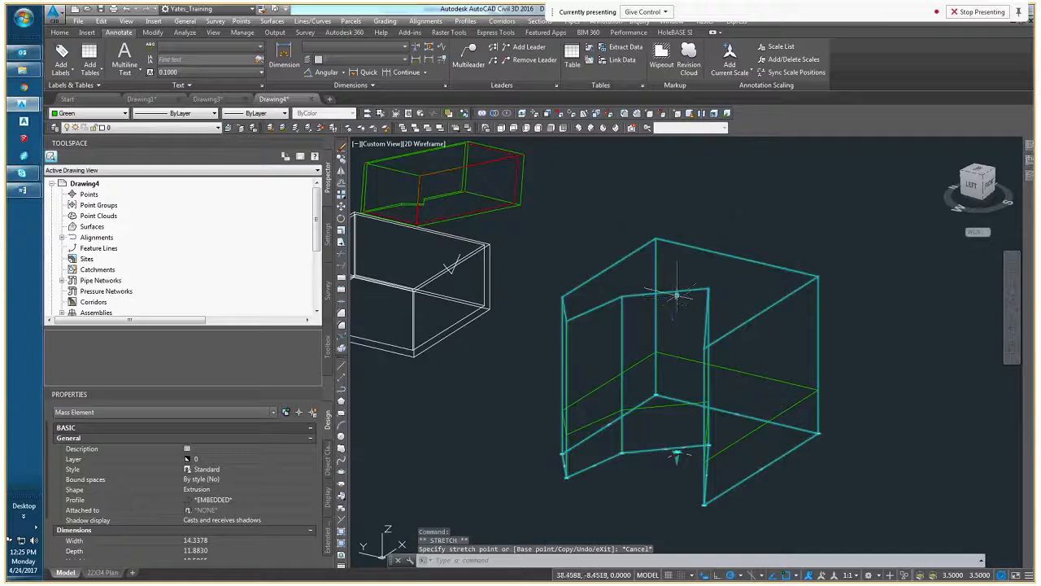
{"action": "key", "text": "Escape"}
{"action": "mouse_move", "coordinate": [659, 414]}
{"action": "middle_mouse_down"}
{"action": "mouse_move", "coordinate": [689, 394]}
{"action": "mouse_move", "coordinate": [734, 413]}
{"action": "middle_mouse_up"}
{"action": "scroll", "coordinate": [678, 403], "scroll_direction": "down", "scroll_amount": 6}
{"action": "key", "text": "Escape"}
{"action": "key", "text": "Escape"}
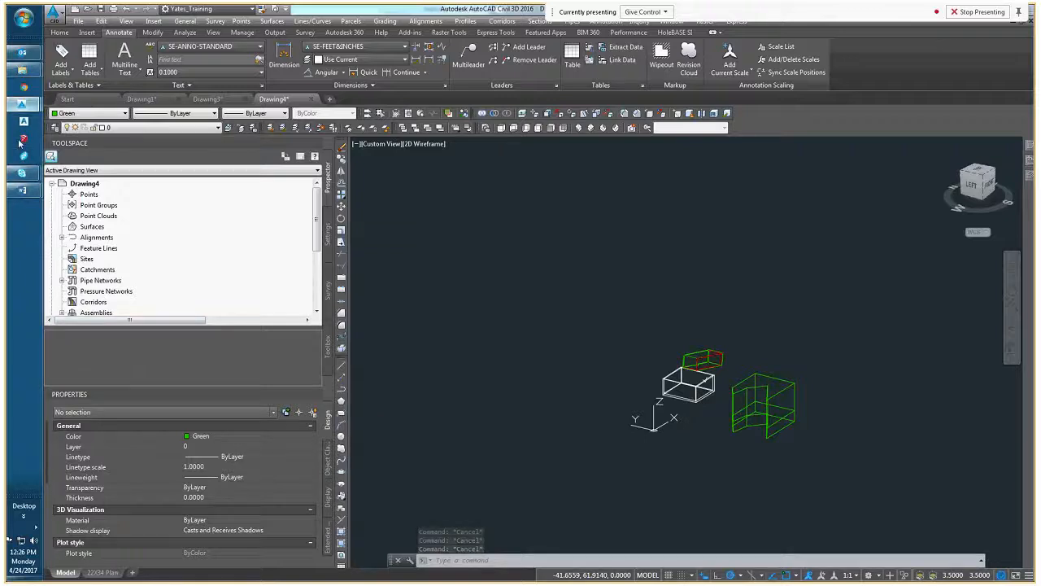
{"action": "middle_click_drag", "start_coordinate": [688, 307], "coordinate": [508, 317]}
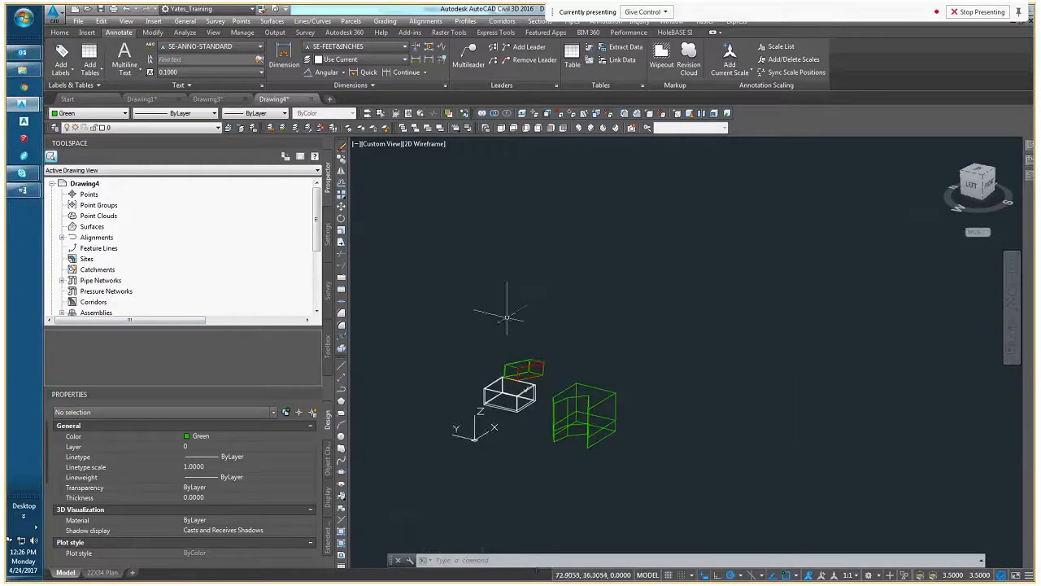
{"action": "middle_click_drag", "start_coordinate": [531, 361], "coordinate": [581, 349]}
{"action": "key", "text": "Escape"}
{"action": "key", "text": "Escape"}
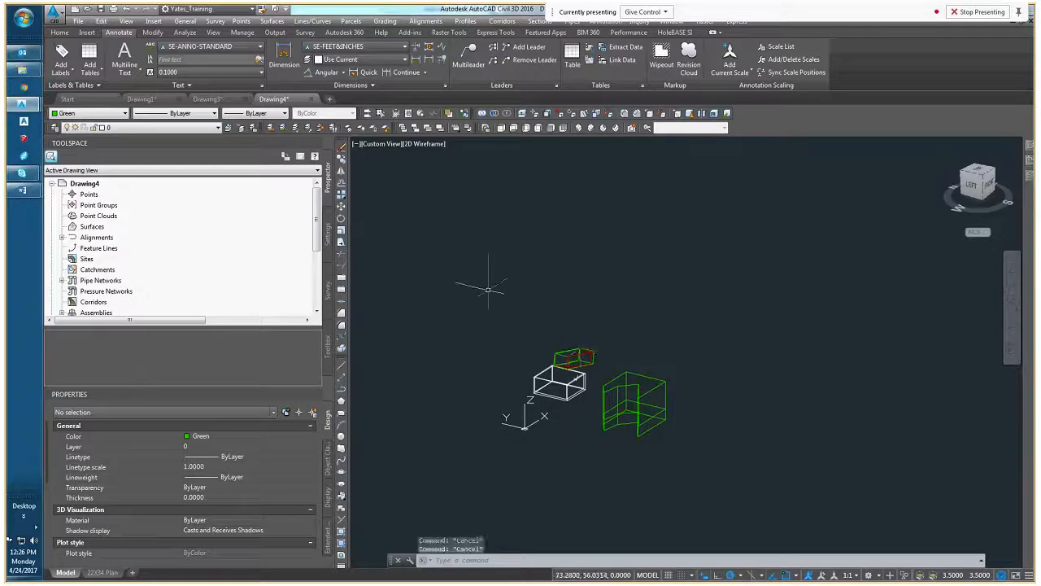
{"action": "scroll", "coordinate": [548, 356], "scroll_direction": "up", "scroll_amount": 8}
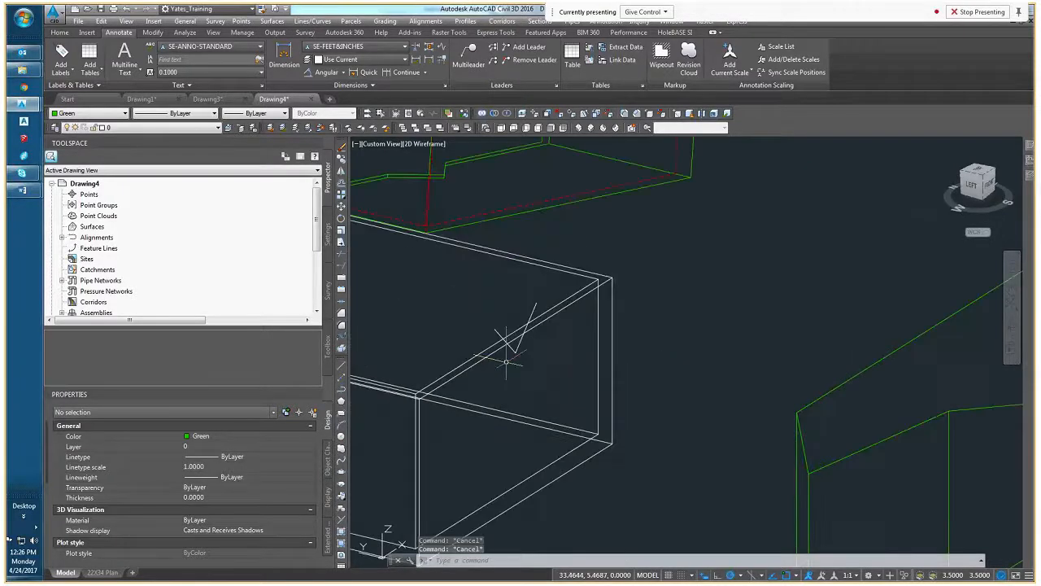
{"action": "scroll", "coordinate": [592, 336], "scroll_direction": "down", "scroll_amount": 5}
{"action": "middle_click_drag", "start_coordinate": [634, 353], "coordinate": [537, 344]}
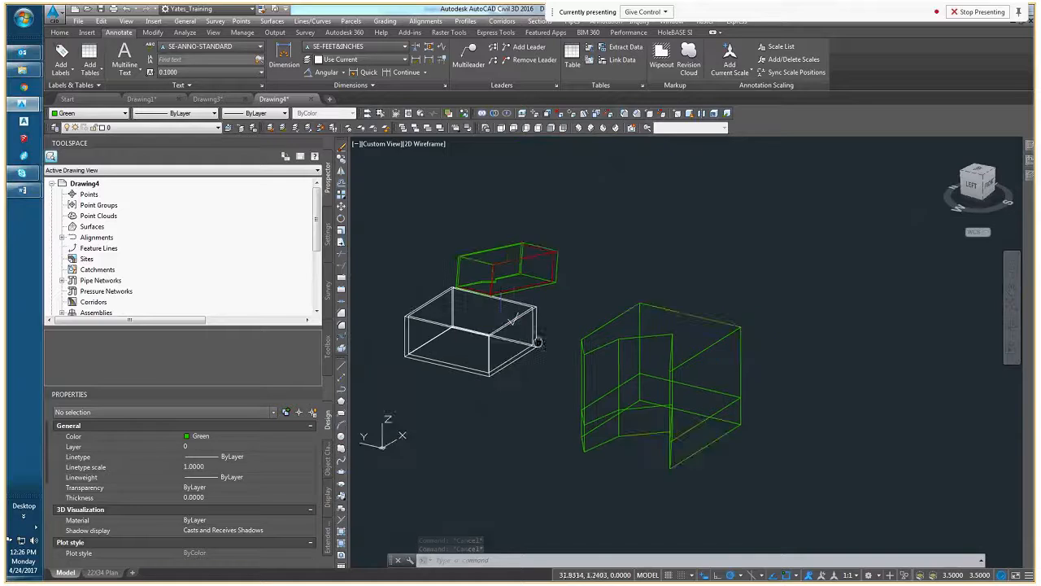
{"action": "key", "text": "Escape"}
{"action": "key", "text": "Escape"}
{"action": "key", "text": "Escape"}
{"action": "scroll", "coordinate": [513, 339], "scroll_direction": "up", "scroll_amount": 8}
{"action": "scroll", "coordinate": [514, 337], "scroll_direction": "down", "scroll_amount": 5}
{"action": "scroll", "coordinate": [544, 328], "scroll_direction": "up", "scroll_amount": 4}
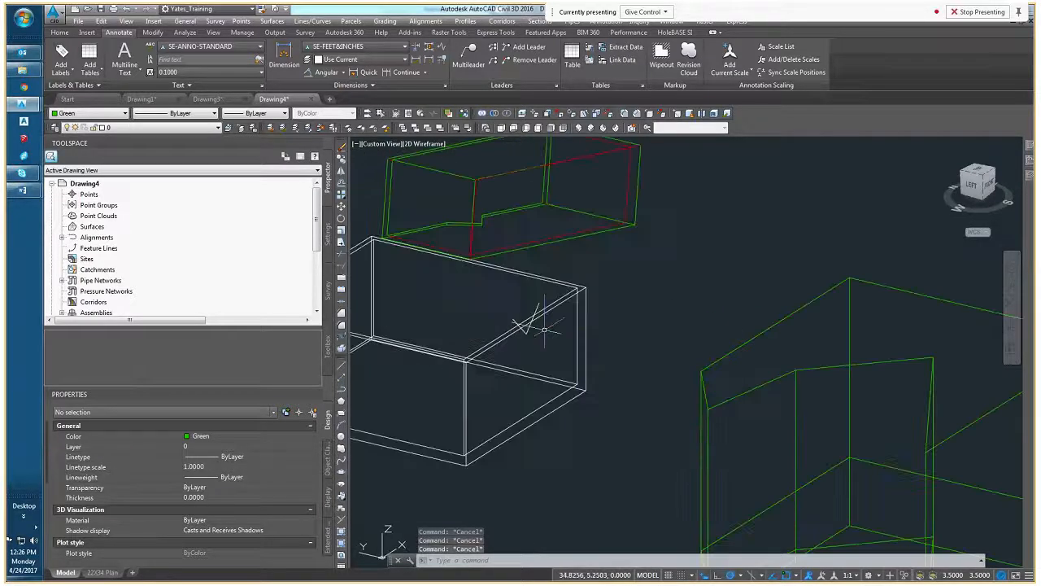
{"action": "middle_click_drag", "start_coordinate": [544, 329], "coordinate": [675, 344]}
{"action": "left_click", "coordinate": [558, 364]}
{"action": "key", "text": "Escape"}
{"action": "scroll", "coordinate": [650, 350], "scroll_direction": "up", "scroll_amount": 4}
{"action": "scroll", "coordinate": [674, 348], "scroll_direction": "down", "scroll_amount": 4}
{"action": "left_click", "coordinate": [660, 345]}
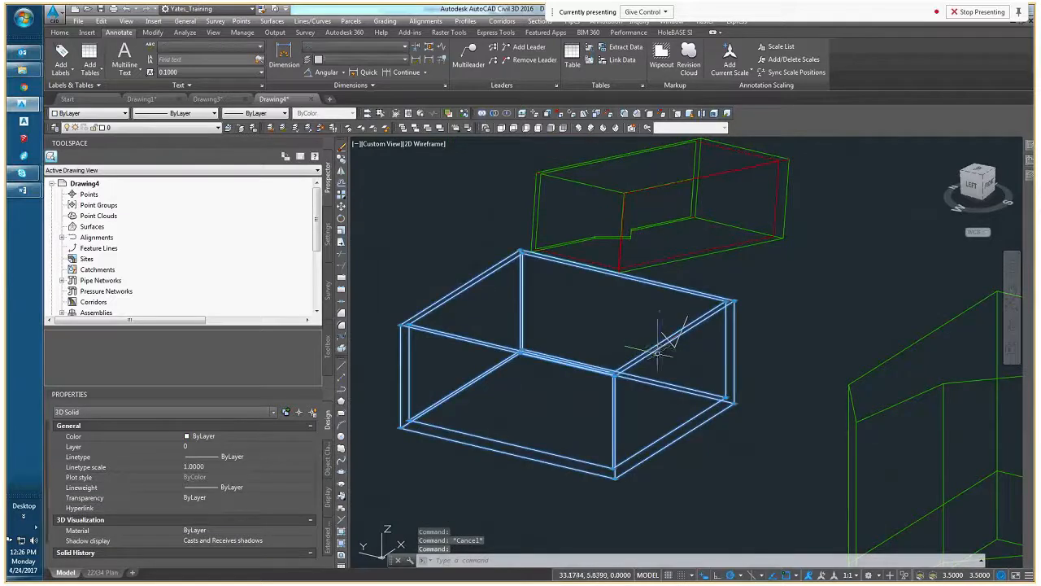
{"action": "scroll", "coordinate": [662, 349], "scroll_direction": "up", "scroll_amount": 3}
{"action": "scroll", "coordinate": [662, 354], "scroll_direction": "down", "scroll_amount": 5}
{"action": "key", "text": "Escape"}
Select the top rim face of the white double-walled solid and raise it in Extend Adjacent Faces mode
{"action": "scroll", "coordinate": [652, 350], "scroll_direction": "up", "scroll_amount": 2}
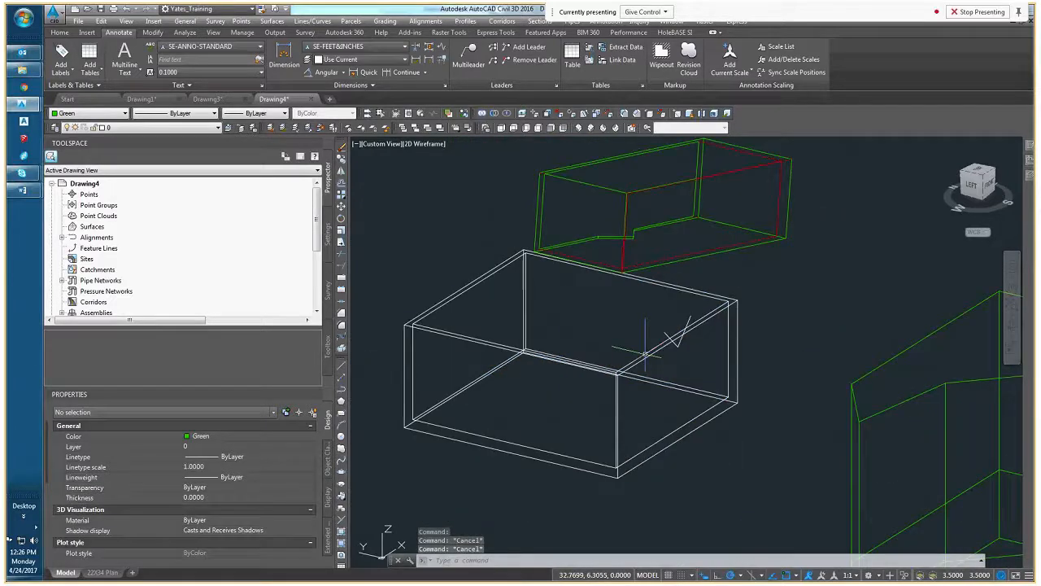
{"action": "scroll", "coordinate": [659, 349], "scroll_direction": "up", "scroll_amount": 5}
{"action": "left_click", "coordinate": [658, 350], "text": "ctrl"}
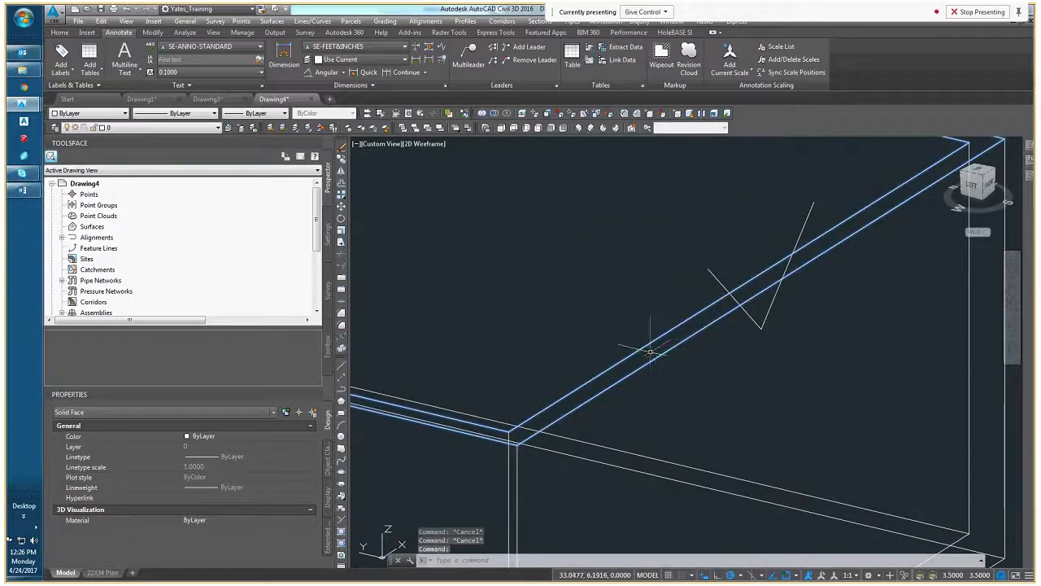
{"action": "scroll", "coordinate": [641, 352], "scroll_direction": "down", "scroll_amount": 5}
{"action": "left_click", "coordinate": [513, 289]}
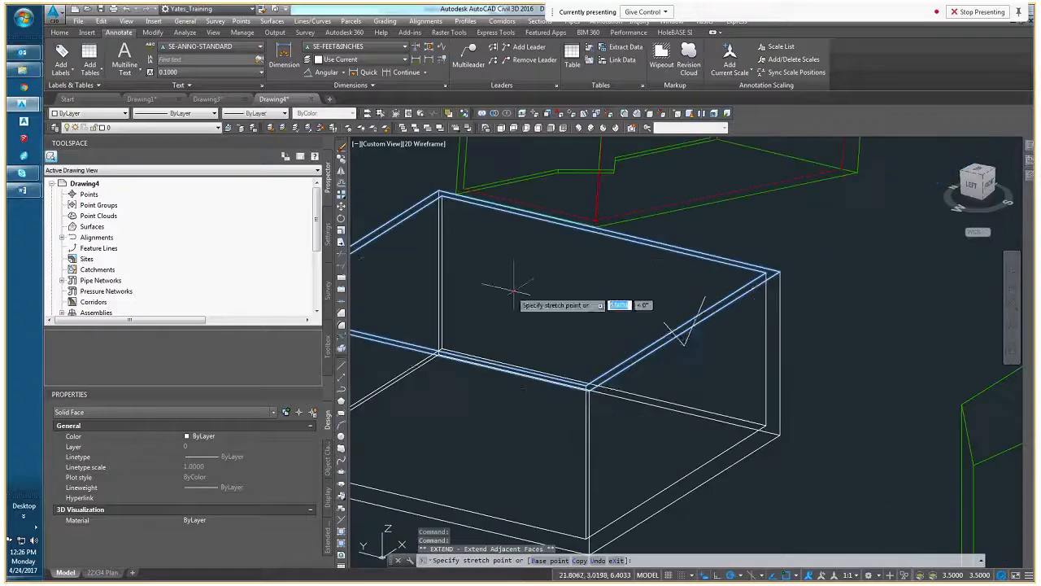
{"action": "left_click", "coordinate": [663, 323]}
{"action": "key", "text": "Escape"}
{"action": "key", "text": "Escape"}
{"action": "middle_click_drag", "start_coordinate": [609, 353], "coordinate": [554, 372]}
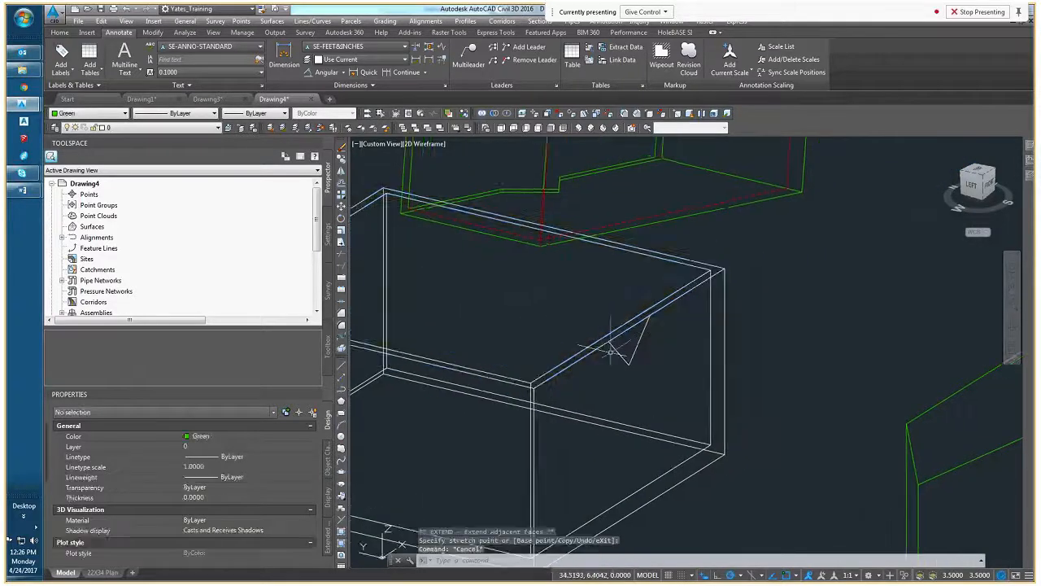
{"action": "left_click", "coordinate": [553, 374]}
{"action": "left_click", "coordinate": [555, 362]}
{"action": "scroll", "coordinate": [572, 349], "scroll_direction": "down", "scroll_amount": 2}
{"action": "scroll", "coordinate": [584, 352], "scroll_direction": "up", "scroll_amount": 4}
{"action": "key", "text": "Escape"}
{"action": "key", "text": "Escape"}
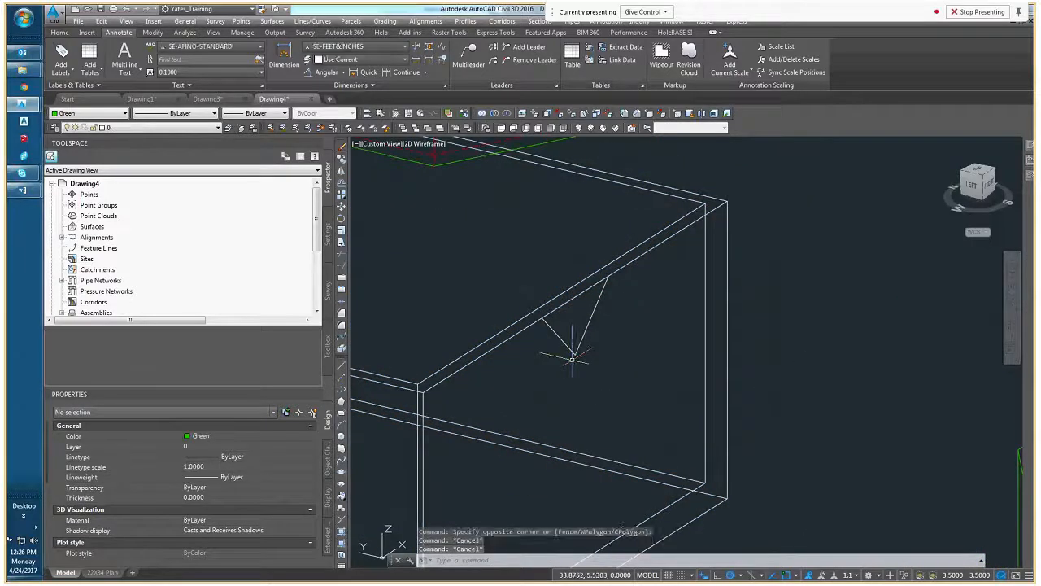
{"action": "key", "text": "Escape"}
Switch the model to the Top view and rotate the view so north points up
{"action": "scroll", "coordinate": [573, 356], "scroll_direction": "down", "scroll_amount": 3}
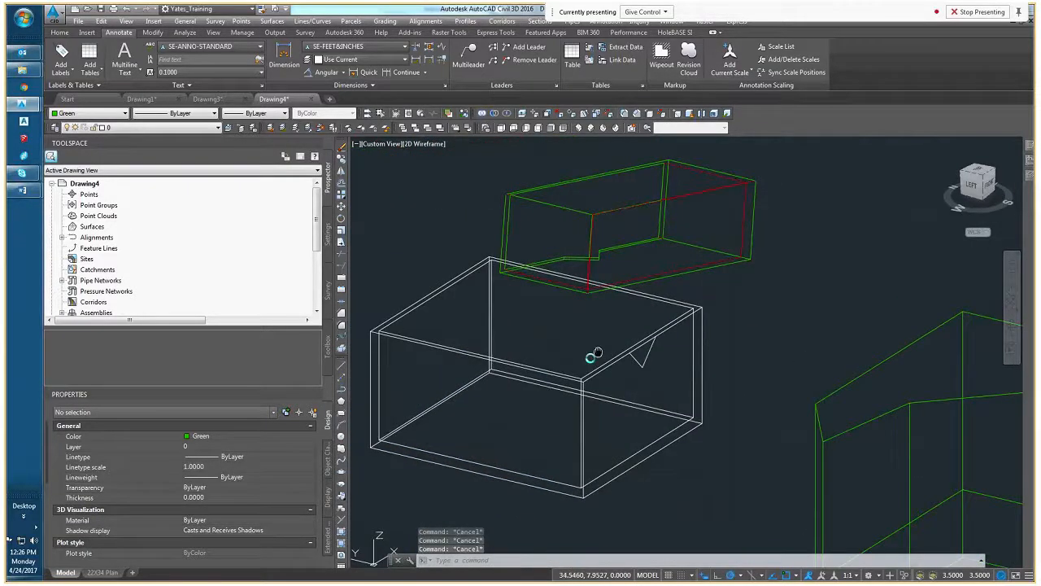
{"action": "left_click", "coordinate": [976, 173]}
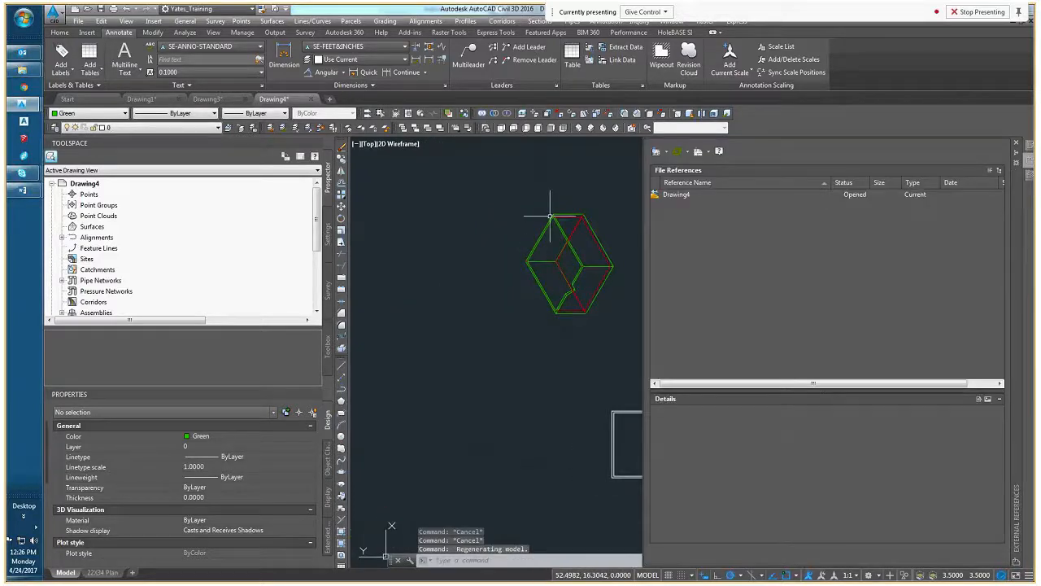
{"action": "middle_click_drag", "start_coordinate": [550, 216], "coordinate": [458, 210]}
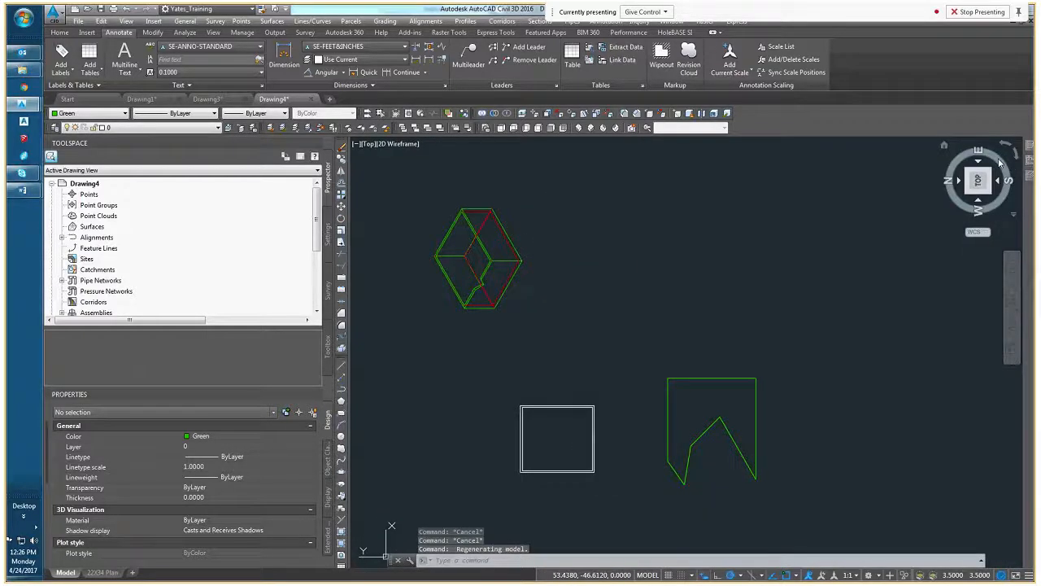
{"action": "left_click", "coordinate": [999, 163]}
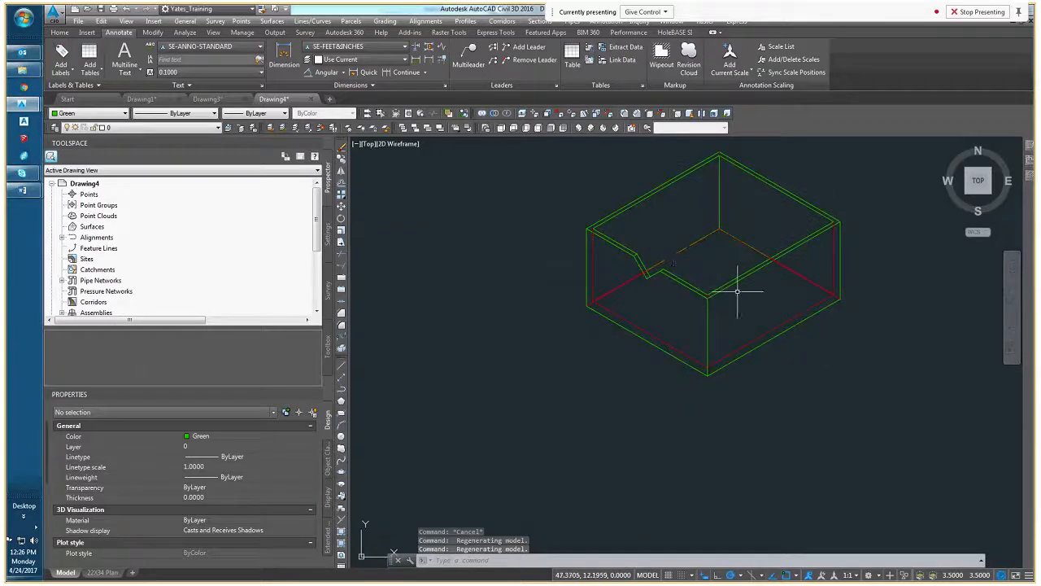
Select the green and red box block and look over its available editing commands, then clear the selection
{"action": "left_click", "coordinate": [689, 287]}
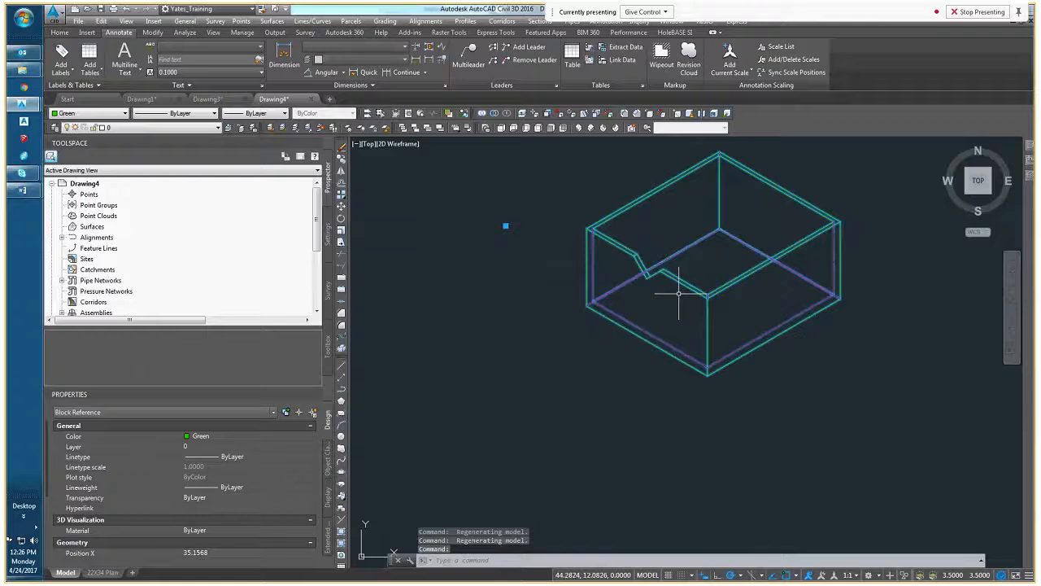
{"action": "left_click_drag", "start_coordinate": [687, 284], "coordinate": [767, 284]}
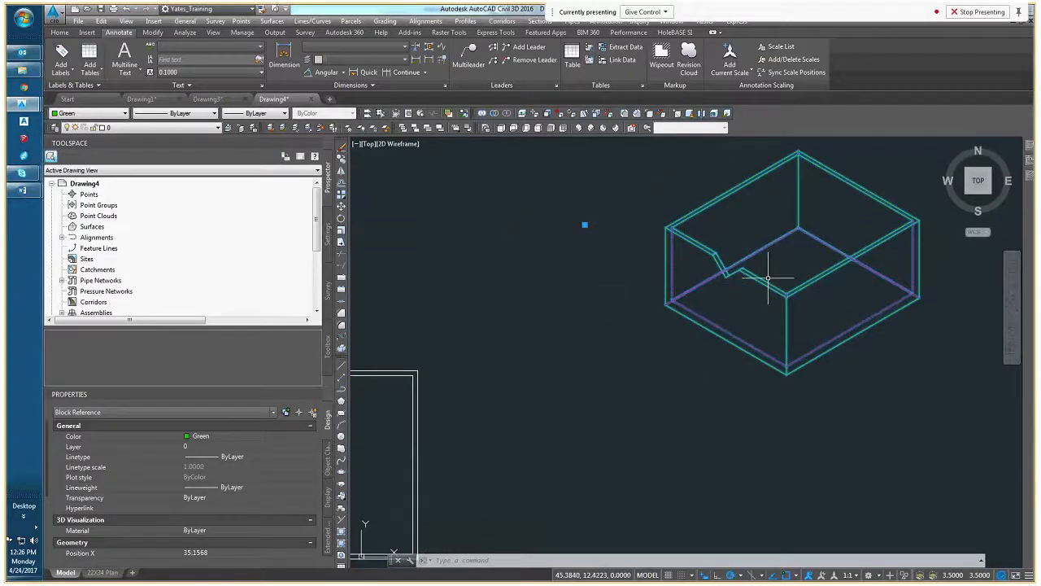
{"action": "key", "text": "Escape"}
{"action": "right_click", "coordinate": [750, 277]}
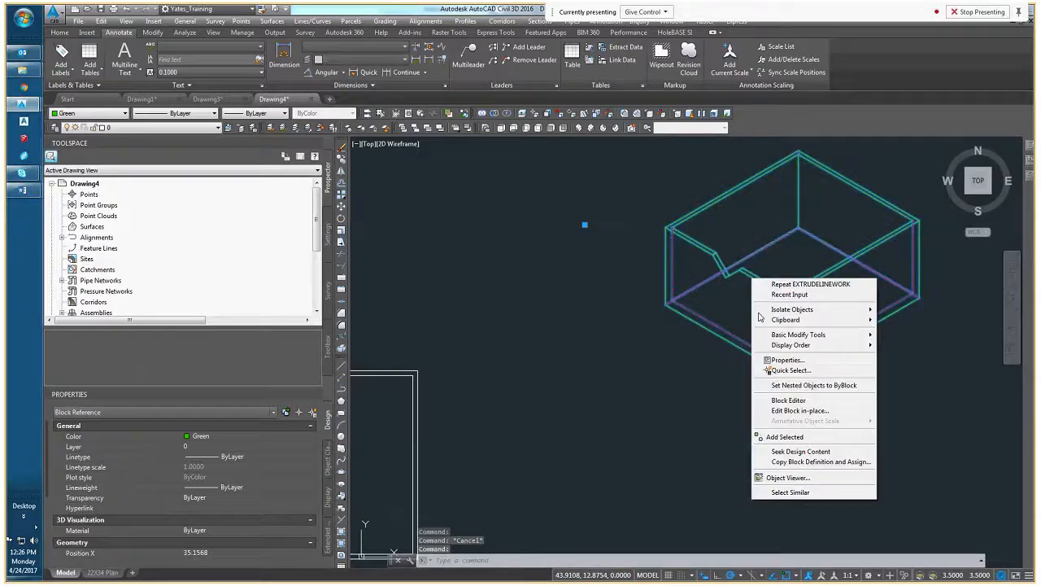
{"action": "key", "text": "Escape"}
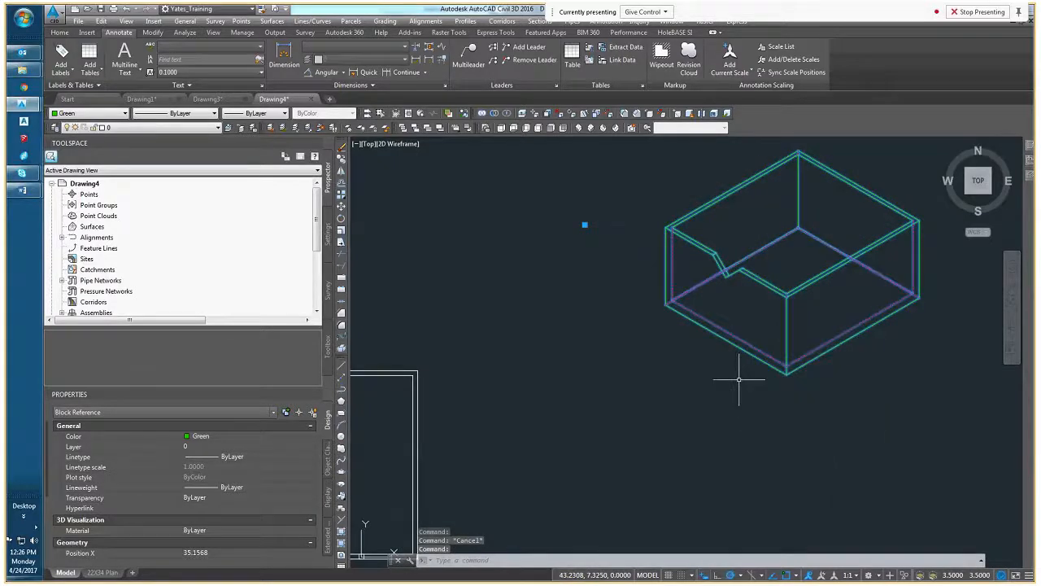
{"action": "key", "text": "Escape"}
{"action": "middle_click_drag", "start_coordinate": [714, 397], "coordinate": [728, 361]}
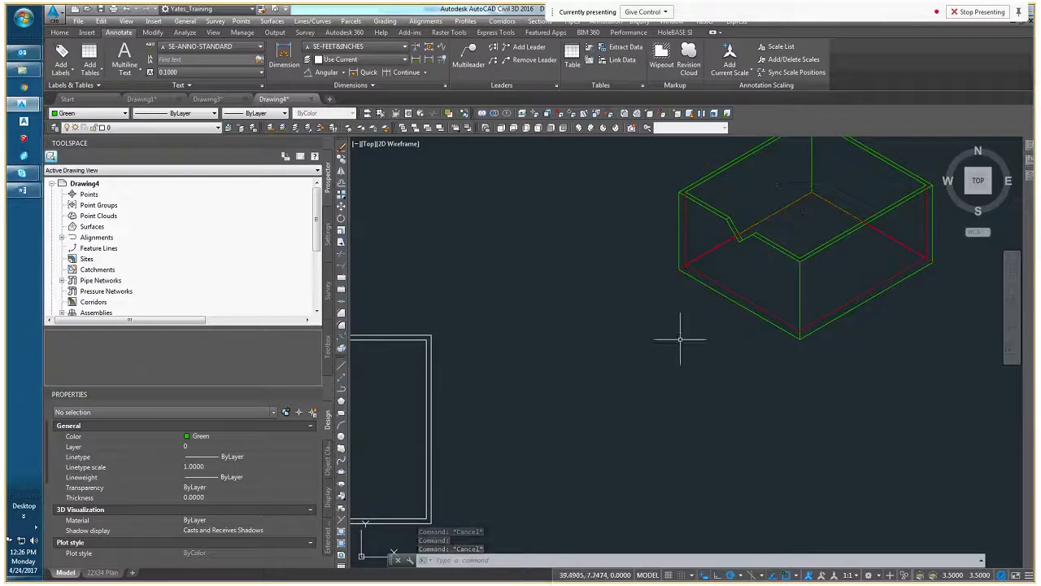
Switch to the CAD_101_Outline document in Word, highlight the Layers topic, and return to the Civil 3D drawing
{"action": "scroll", "coordinate": [678, 340], "scroll_direction": "down", "scroll_amount": 2}
{"action": "scroll", "coordinate": [801, 330], "scroll_direction": "down", "scroll_amount": 2}
{"action": "mouse_move", "coordinate": [633, 343]}
{"action": "middle_mouse_down"}
{"action": "mouse_move", "coordinate": [801, 328]}
{"action": "mouse_move", "coordinate": [714, 339]}
{"action": "middle_mouse_up"}
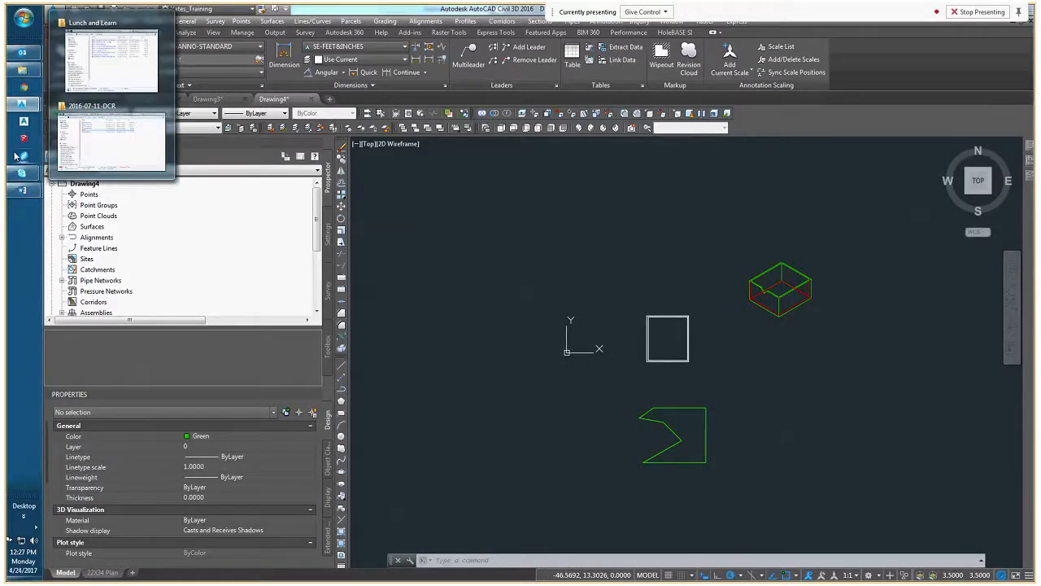
{"action": "mouse_move", "coordinate": [22, 190]}
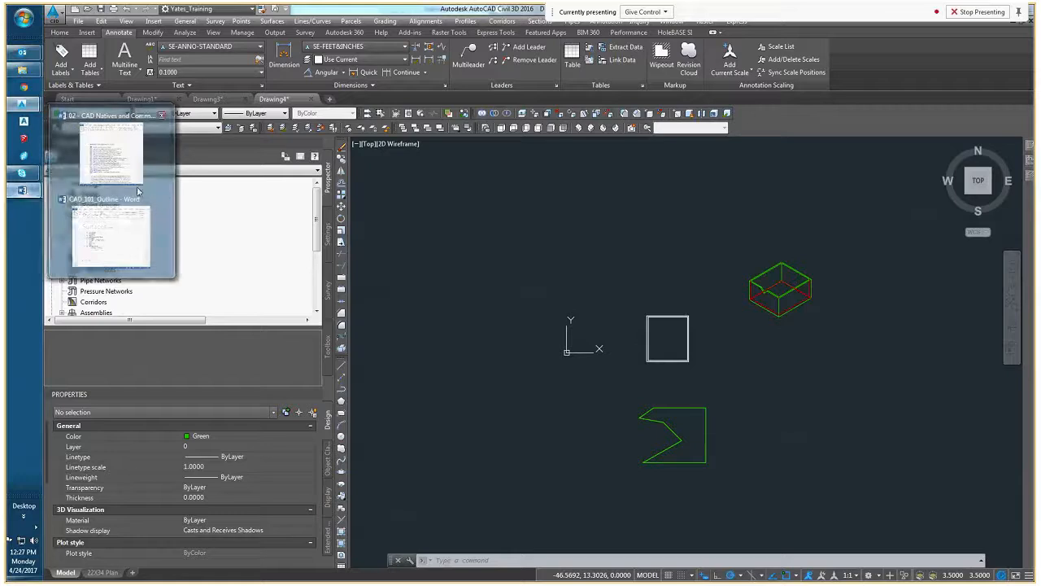
{"action": "left_click", "coordinate": [124, 249]}
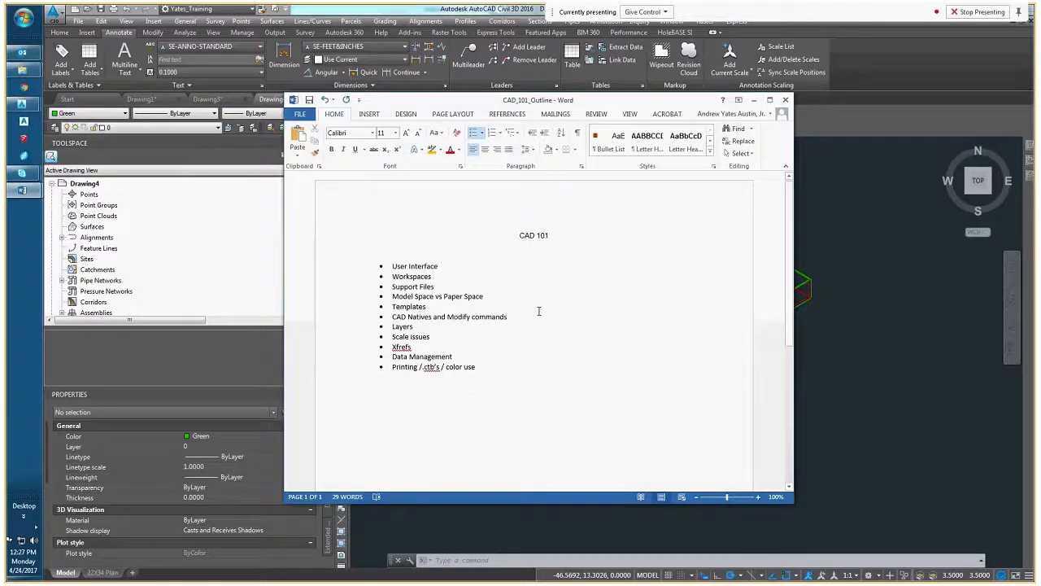
{"action": "double_click", "coordinate": [411, 327]}
{"action": "left_click", "coordinate": [754, 100]}
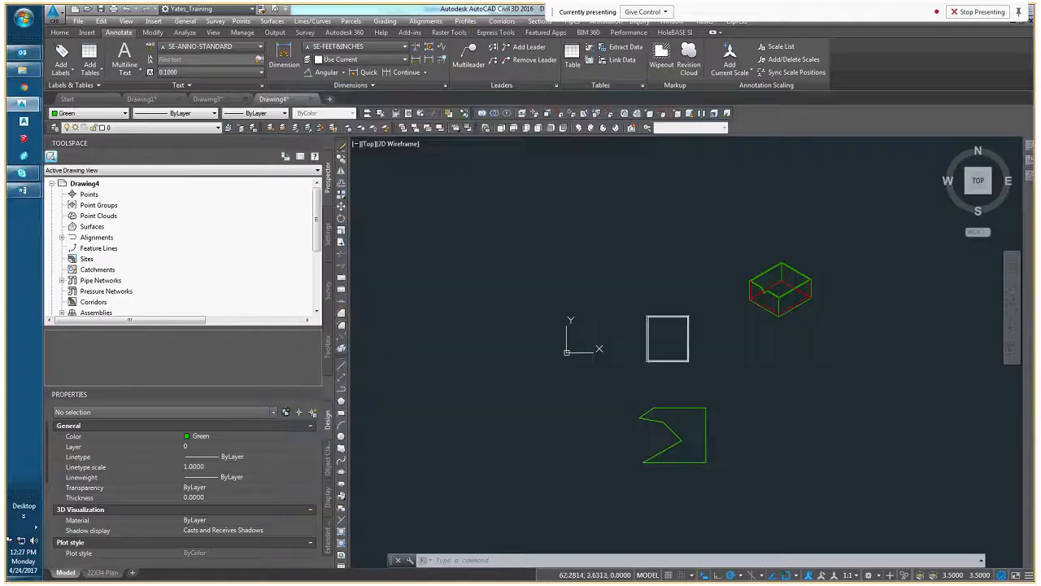
{"action": "key", "text": "Escape"}
{"action": "key", "text": "Escape"}
{"action": "middle_click_drag", "start_coordinate": [653, 441], "coordinate": [663, 384]}
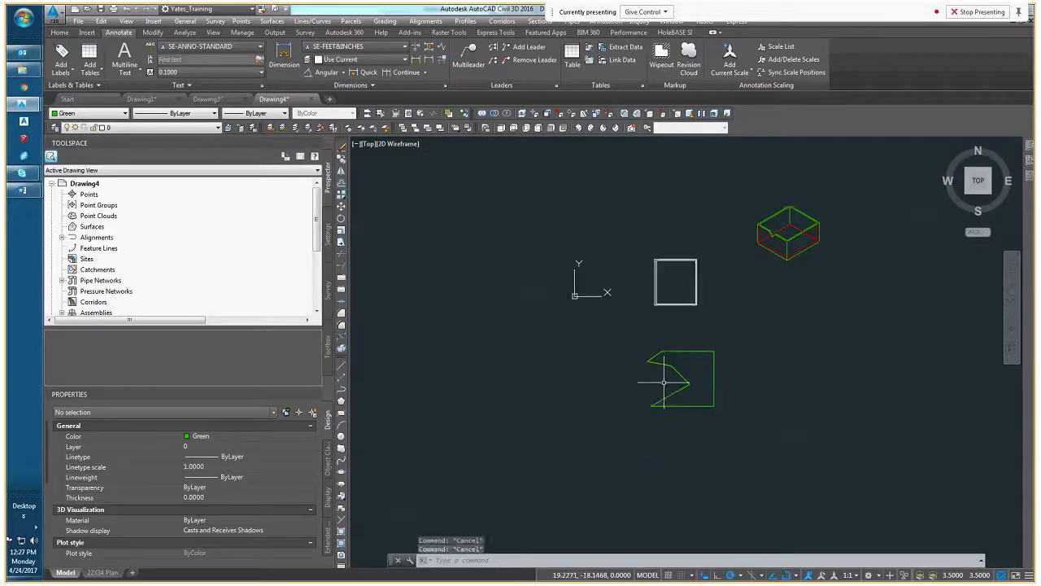
{"action": "mouse_move", "coordinate": [681, 341]}
{"action": "middle_mouse_down"}
{"action": "mouse_move", "coordinate": [576, 309]}
{"action": "mouse_move", "coordinate": [570, 356]}
{"action": "middle_mouse_up"}
{"action": "left_click", "coordinate": [587, 353]}
{"action": "left_click", "coordinate": [567, 348]}
{"action": "key", "text": "Escape"}
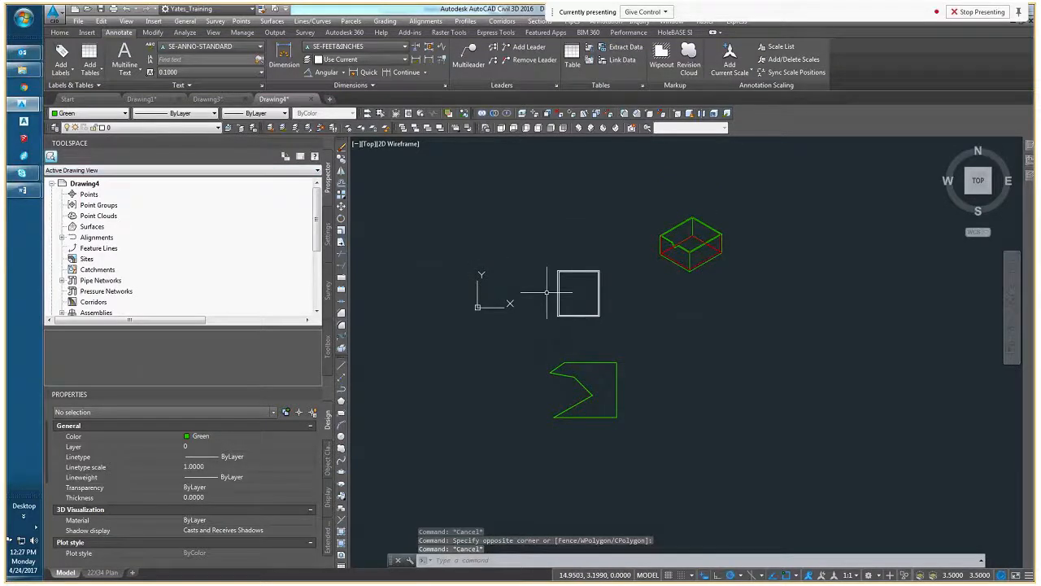
{"action": "scroll", "coordinate": [546, 292], "scroll_direction": "up", "scroll_amount": 5}
{"action": "middle_click_drag", "start_coordinate": [881, 223], "coordinate": [699, 276]}
{"action": "left_click", "coordinate": [676, 197]}
{"action": "key", "text": "Escape"}
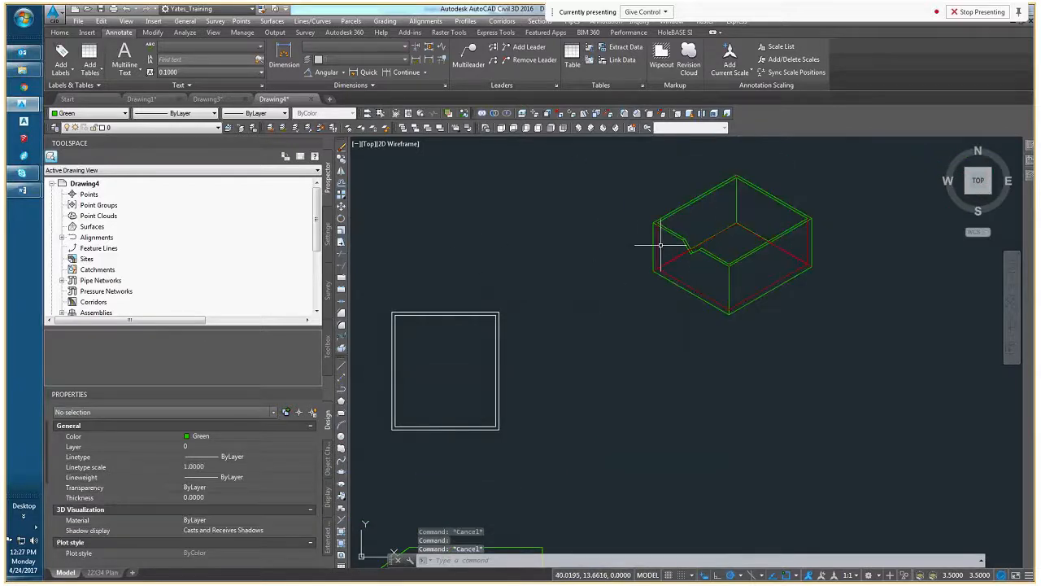
Set the current object color to ByLayer with nothing selected
{"action": "middle_click_drag", "start_coordinate": [477, 243], "coordinate": [629, 243]}
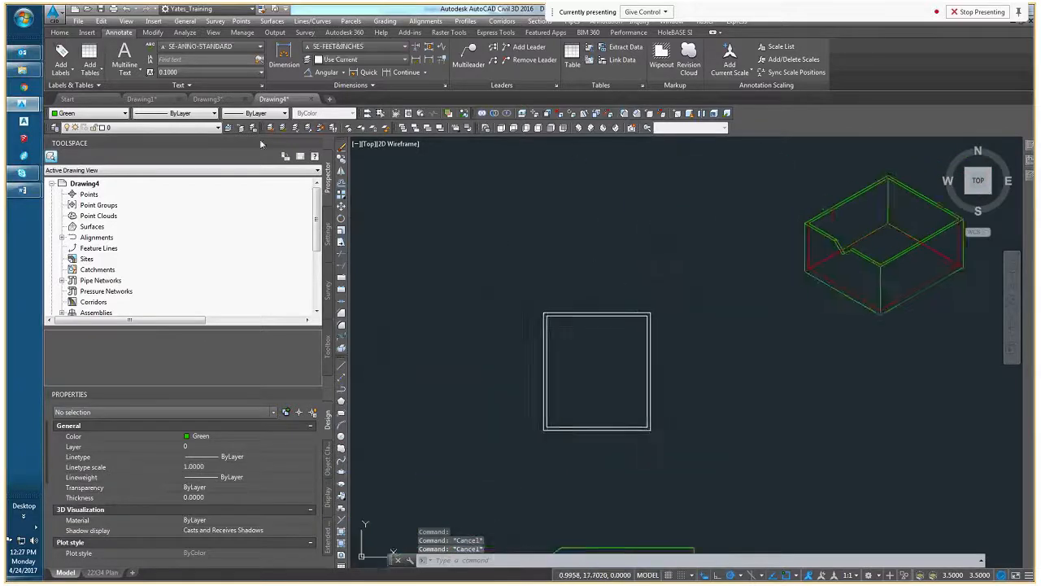
{"action": "left_click", "coordinate": [90, 113]}
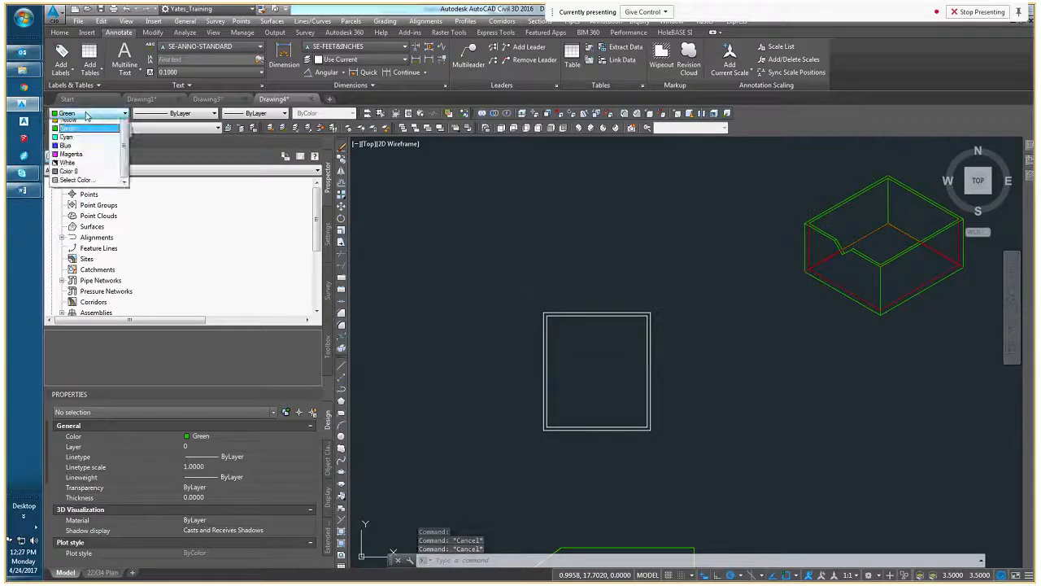
{"action": "scroll", "coordinate": [83, 117], "scroll_direction": "up", "scroll_amount": 1}
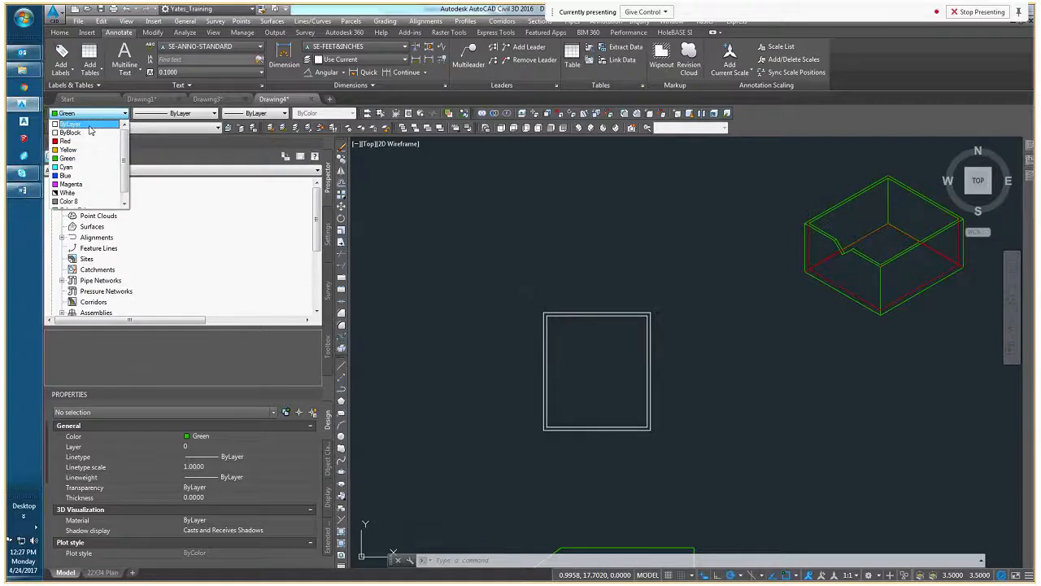
{"action": "left_click", "coordinate": [80, 124]}
{"action": "key", "text": "Escape"}
{"action": "key", "text": "Escape"}
{"action": "middle_click_drag", "start_coordinate": [460, 282], "coordinate": [626, 264]}
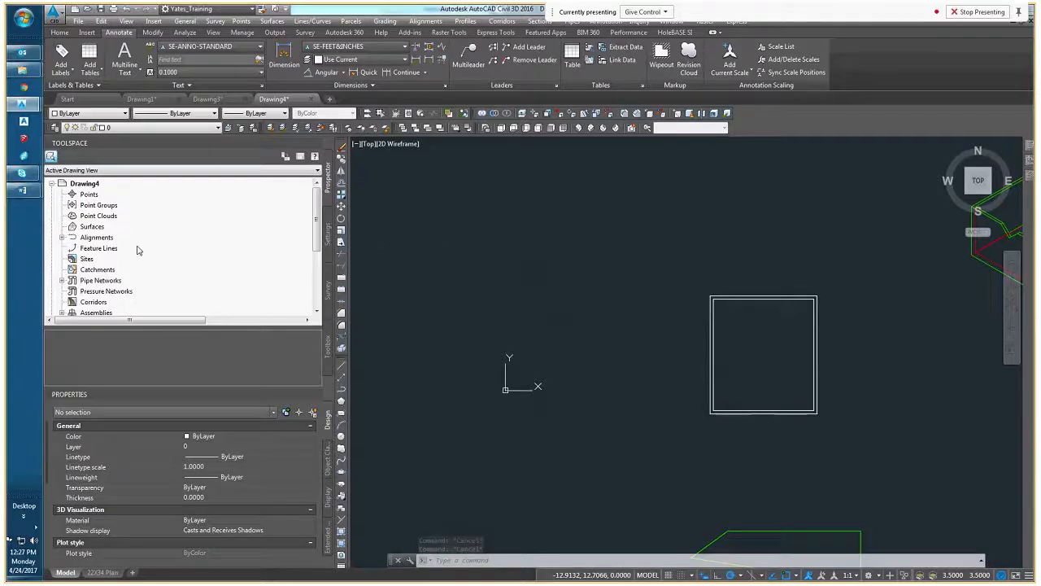
Create a new layer named -I_VNOTCH_WEIR in the Layer Properties Manager
{"action": "middle_click_drag", "start_coordinate": [570, 331], "coordinate": [512, 303]}
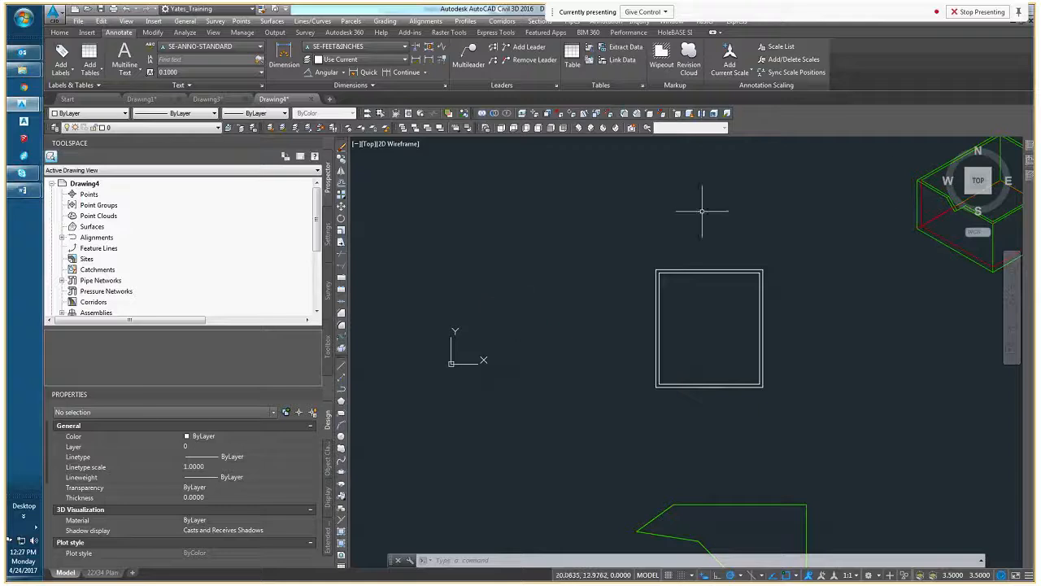
{"action": "mouse_move", "coordinate": [1031, 178]}
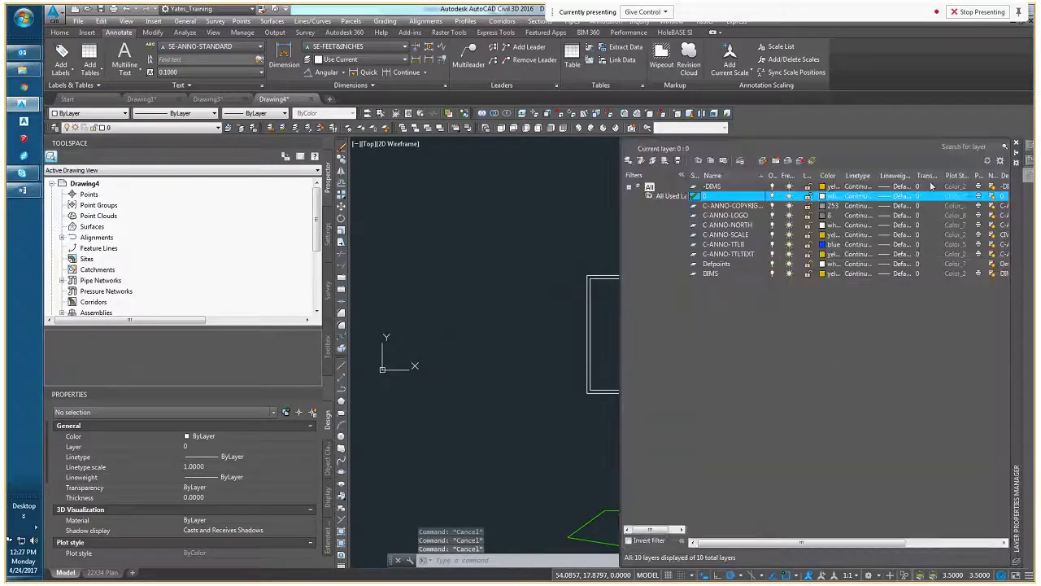
{"action": "left_click", "coordinate": [762, 162]}
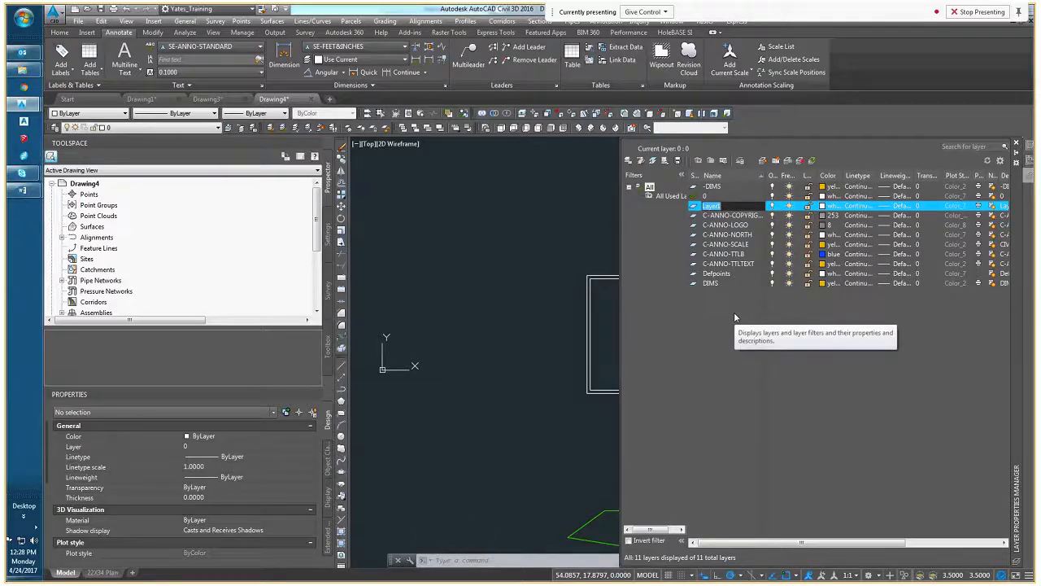
{"action": "type", "text": "C"}
{"action": "type", "text": "d"}
{"action": "type", "text": "-A"}
{"action": "type", "text": "M"}
{"action": "key", "text": "BackSpace"}
{"action": "key", "text": "BackSpace"}
{"action": "type", "text": "-"}
{"action": "type", "text": "v"}
{"action": "type", "text": "NOTCH"}
{"action": "type", "text": "_WEIR"}
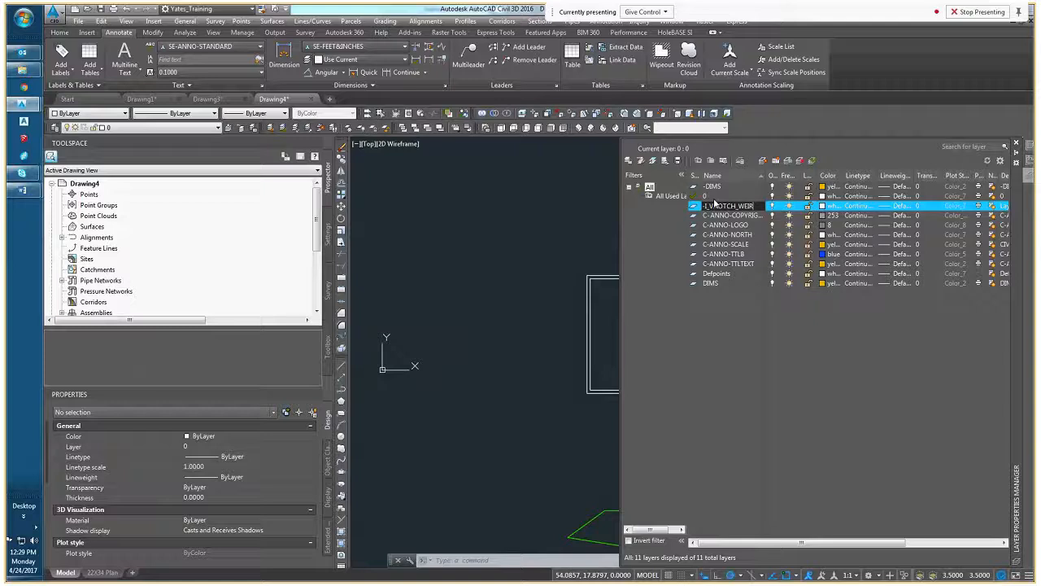
{"action": "left_click", "coordinate": [680, 428]}
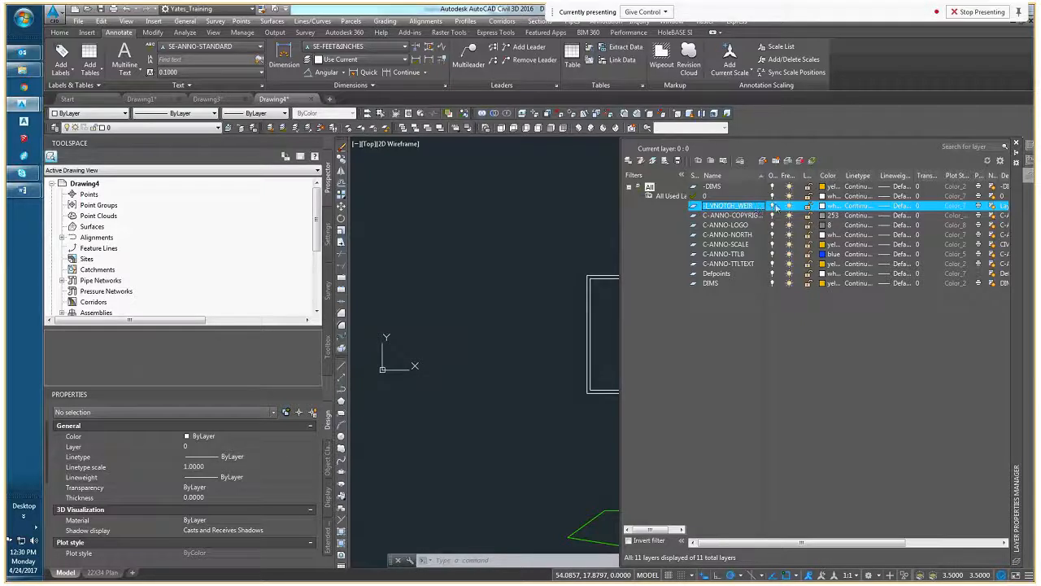
Make Defpoints the current layer and create a new layer based on it, accepting the default name
{"action": "left_click", "coordinate": [728, 196]}
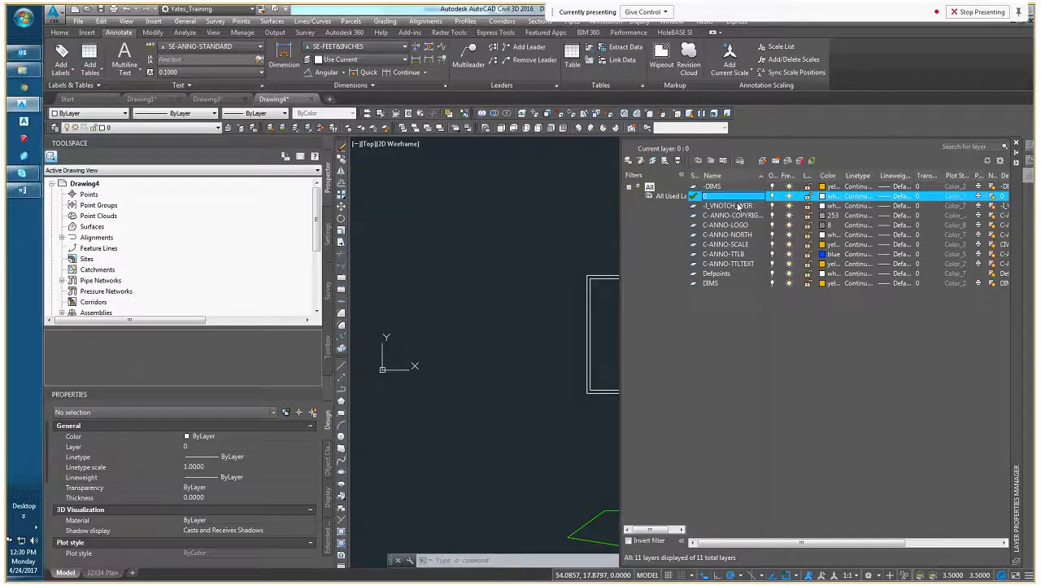
{"action": "double_click", "coordinate": [718, 273]}
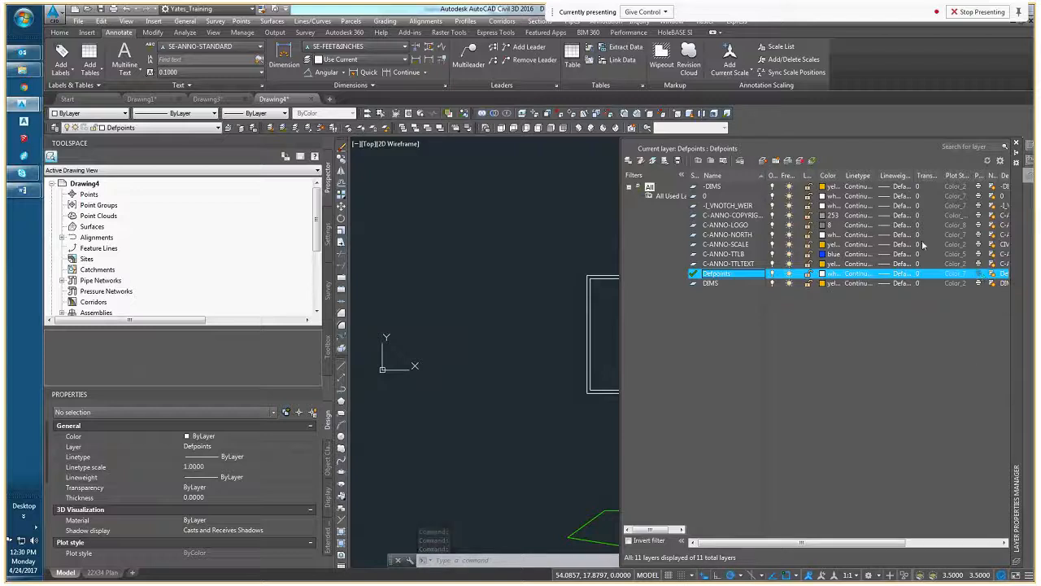
{"action": "left_click", "coordinate": [761, 161]}
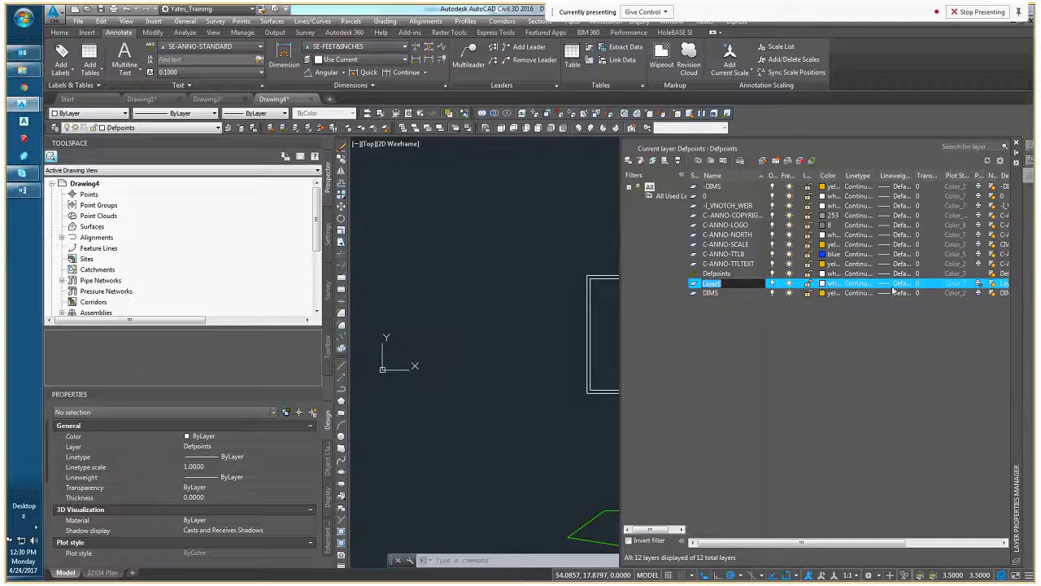
{"action": "key", "text": "Return"}
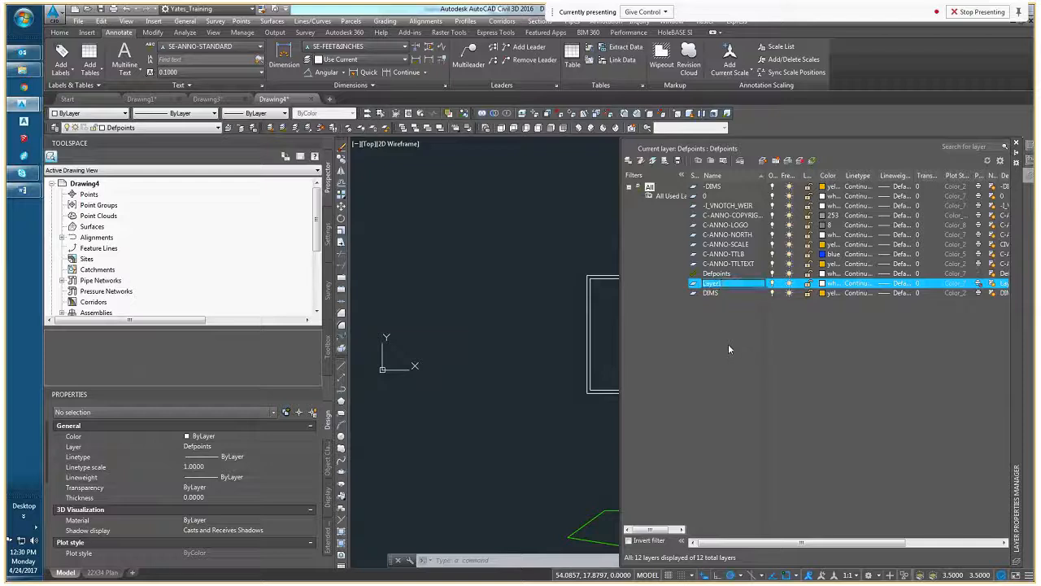
Make C-ANNO-TTLB the current layer and set its linetype to DASHED2
{"action": "double_click", "coordinate": [736, 256]}
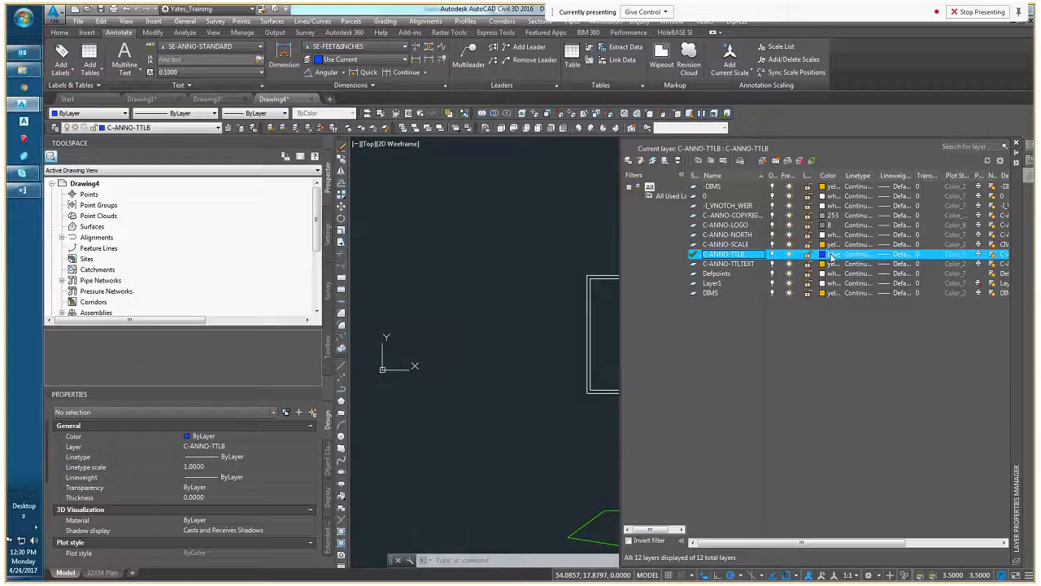
{"action": "left_click", "coordinate": [856, 254]}
{"action": "left_click", "coordinate": [456, 278]}
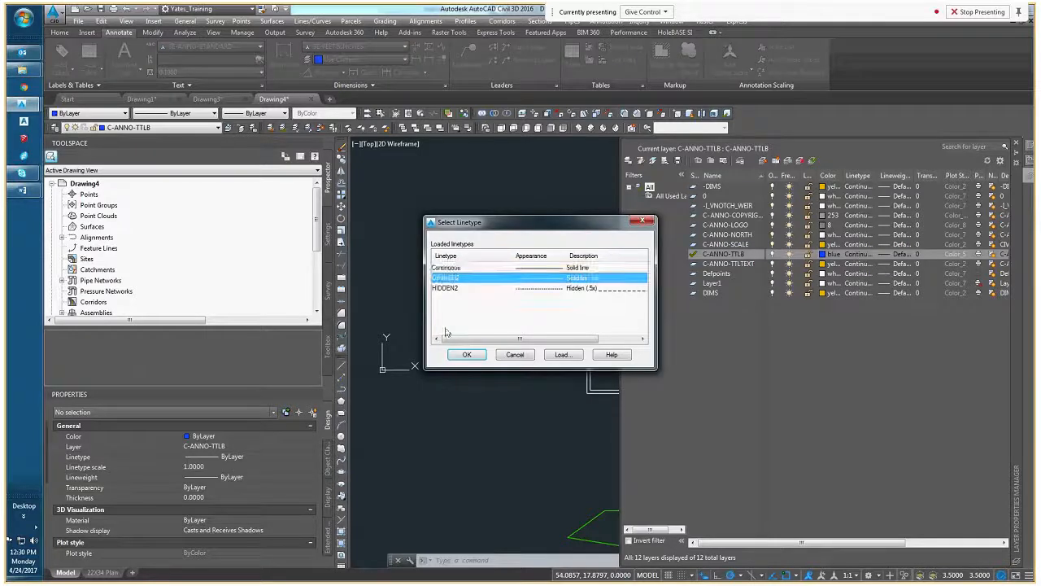
{"action": "left_click", "coordinate": [467, 355]}
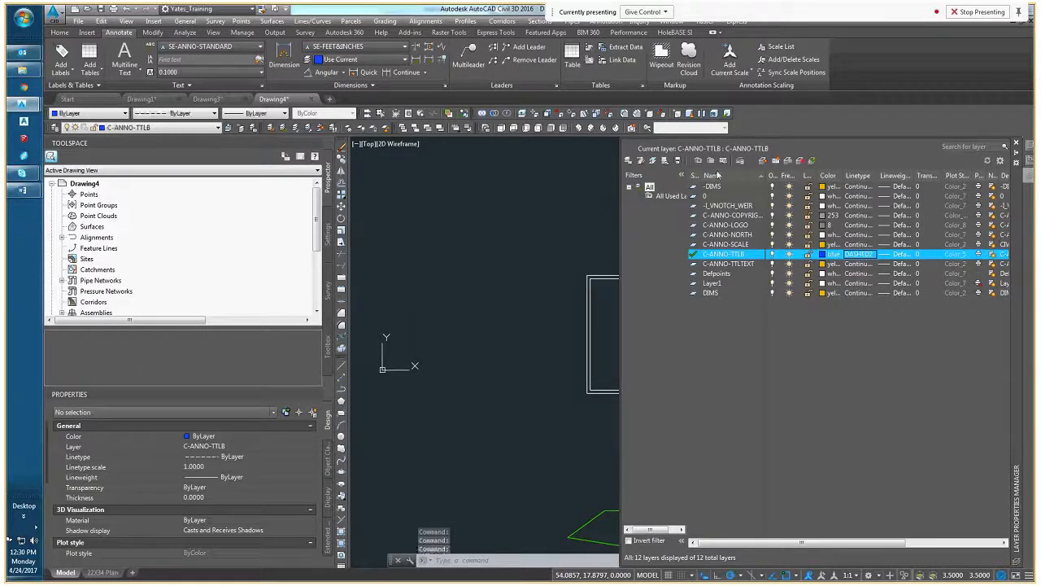
Create a layer based on C-ANNO-TTLB and delete both it and the layer based on Defpoints
{"action": "left_click", "coordinate": [763, 160]}
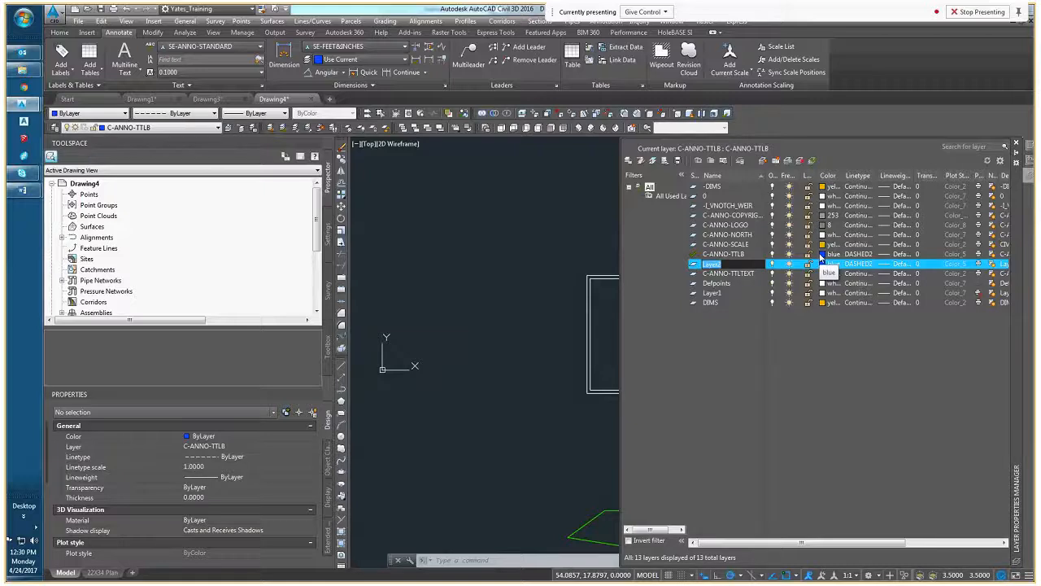
{"action": "right_click", "coordinate": [732, 269]}
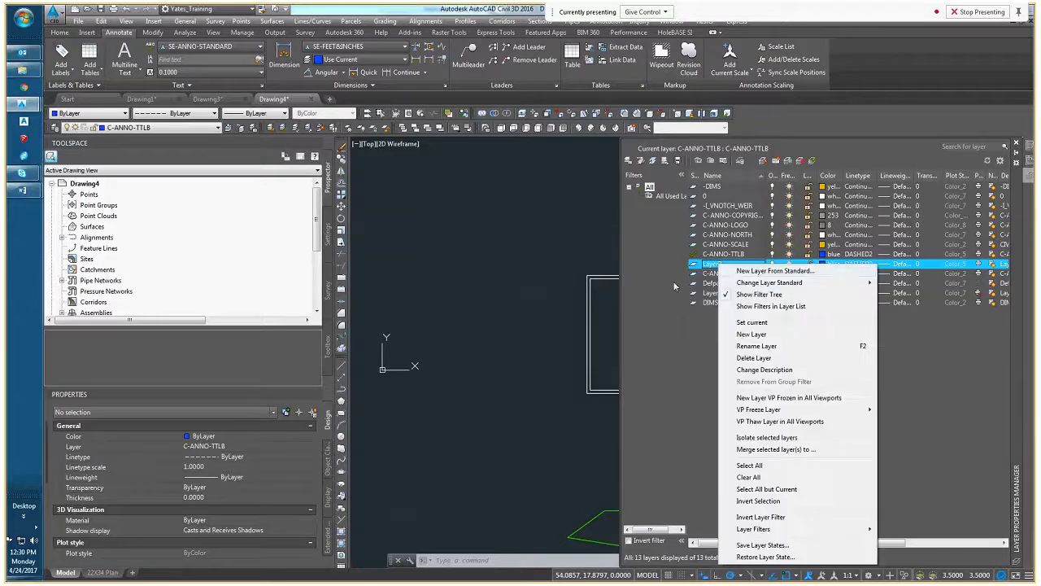
{"action": "left_click", "coordinate": [721, 357]}
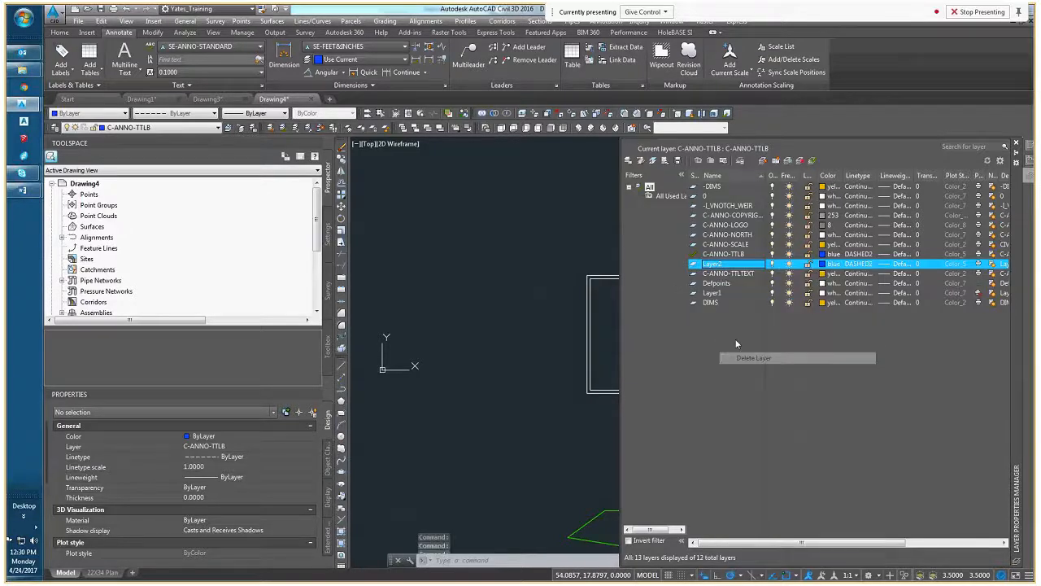
{"action": "right_click", "coordinate": [715, 294]}
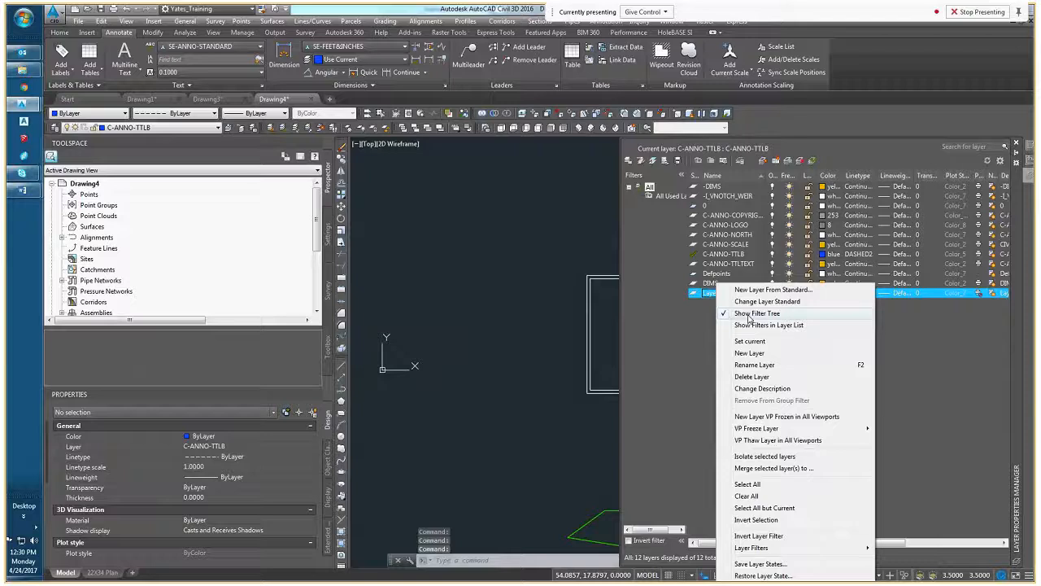
{"action": "left_click", "coordinate": [752, 377]}
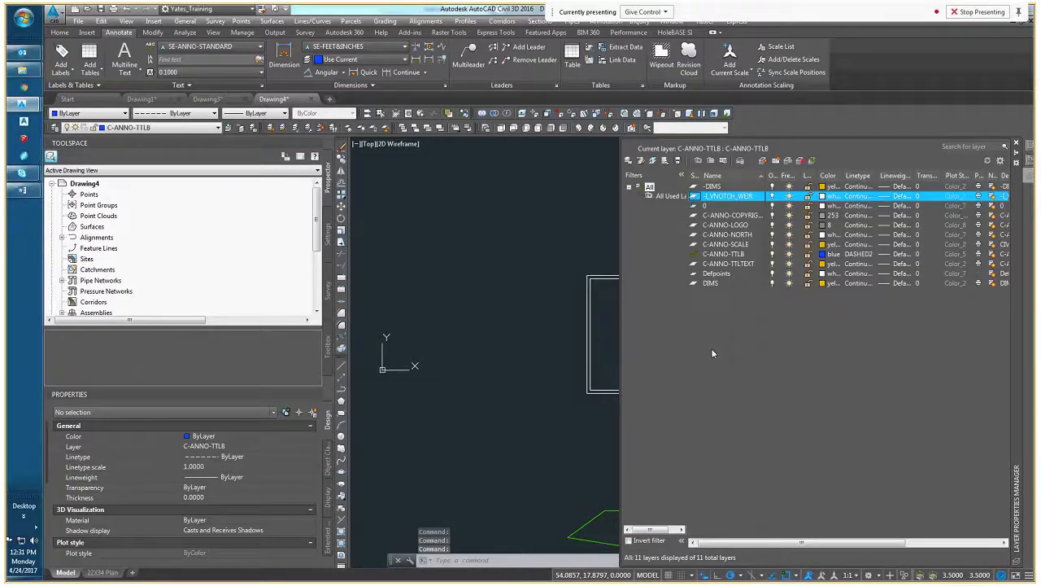
Set the green and red box block's color to ByLayer and assign it to the -I_VNOTCH_WEIR layer
{"action": "left_click", "coordinate": [728, 197]}
{"action": "scroll", "coordinate": [529, 387], "scroll_direction": "down", "scroll_amount": 4}
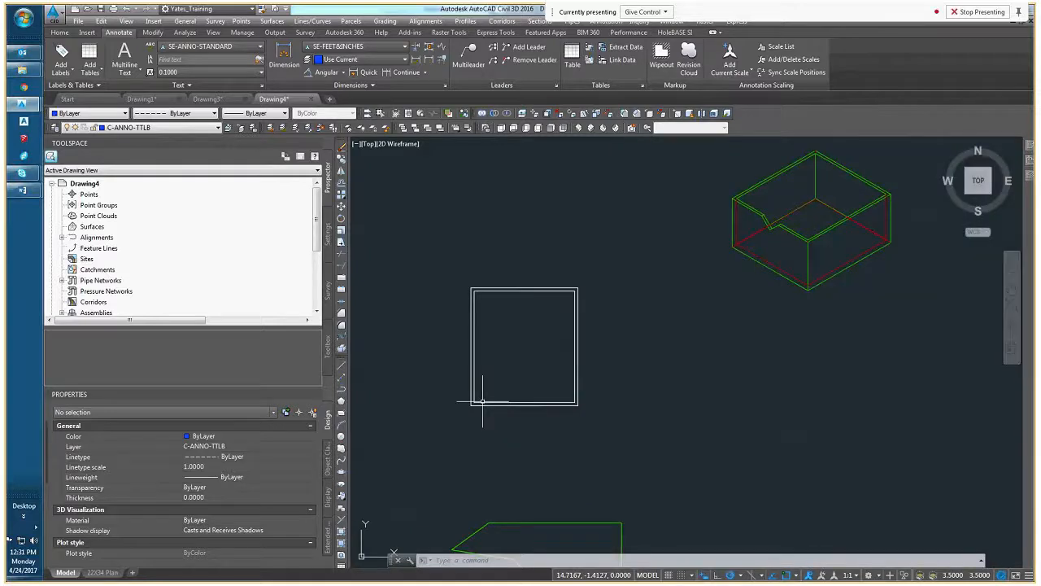
{"action": "scroll", "coordinate": [635, 342], "scroll_direction": "up", "scroll_amount": 4}
{"action": "left_click", "coordinate": [632, 345]}
{"action": "left_click", "coordinate": [580, 335]}
{"action": "middle_click_drag", "start_coordinate": [513, 372], "coordinate": [636, 364]}
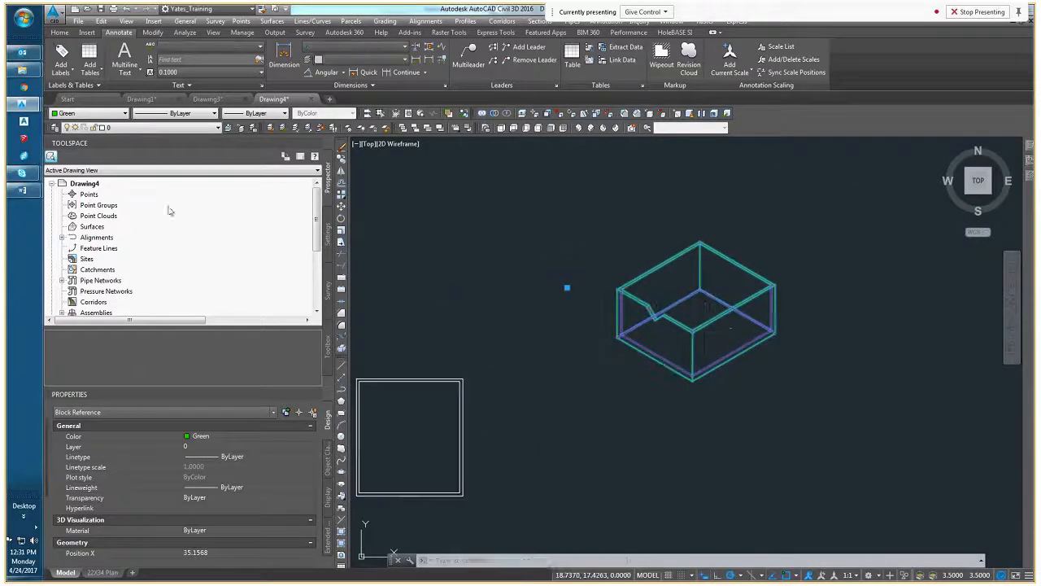
{"action": "left_click", "coordinate": [89, 113]}
{"action": "left_click", "coordinate": [85, 123]}
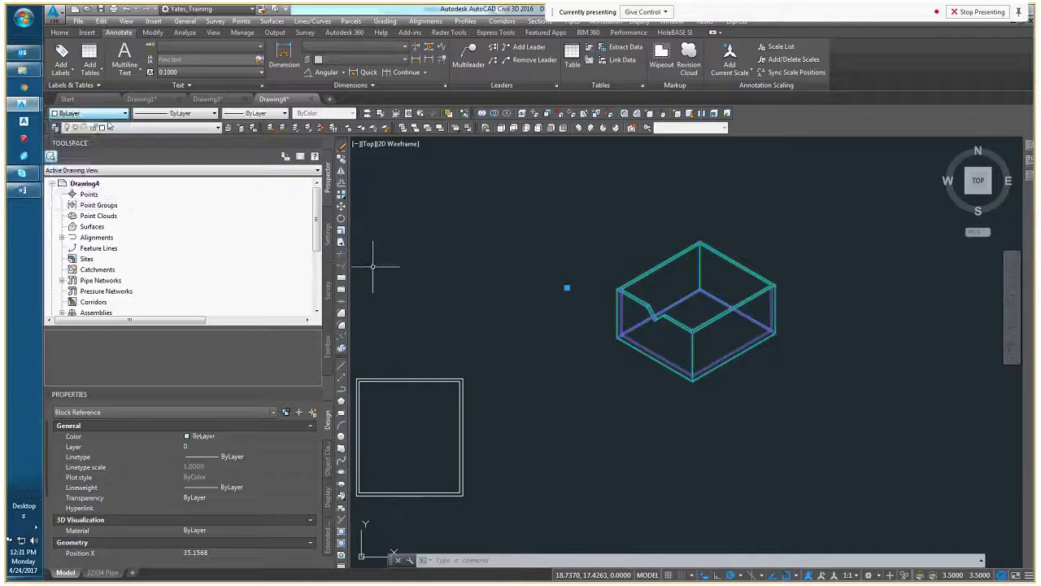
{"action": "left_click", "coordinate": [126, 128]}
{"action": "left_click", "coordinate": [128, 148]}
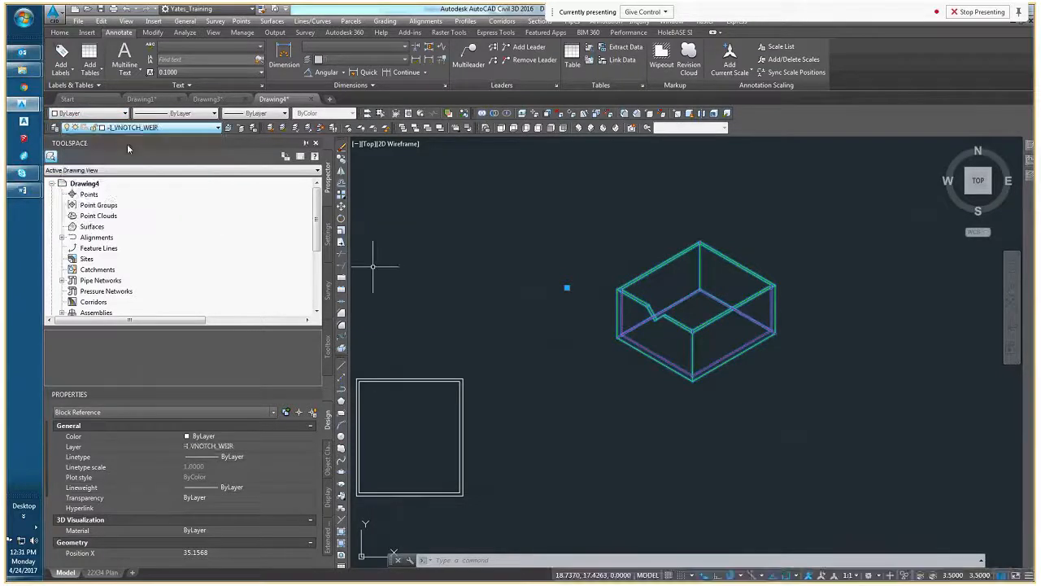
{"action": "middle_click_drag", "start_coordinate": [511, 277], "coordinate": [573, 274]}
{"action": "key", "text": "Escape"}
{"action": "key", "text": "Escape"}
Select the white box with its notch in a 3D view to check its properties, and clear the selection
{"action": "scroll", "coordinate": [682, 293], "scroll_direction": "down", "scroll_amount": 4}
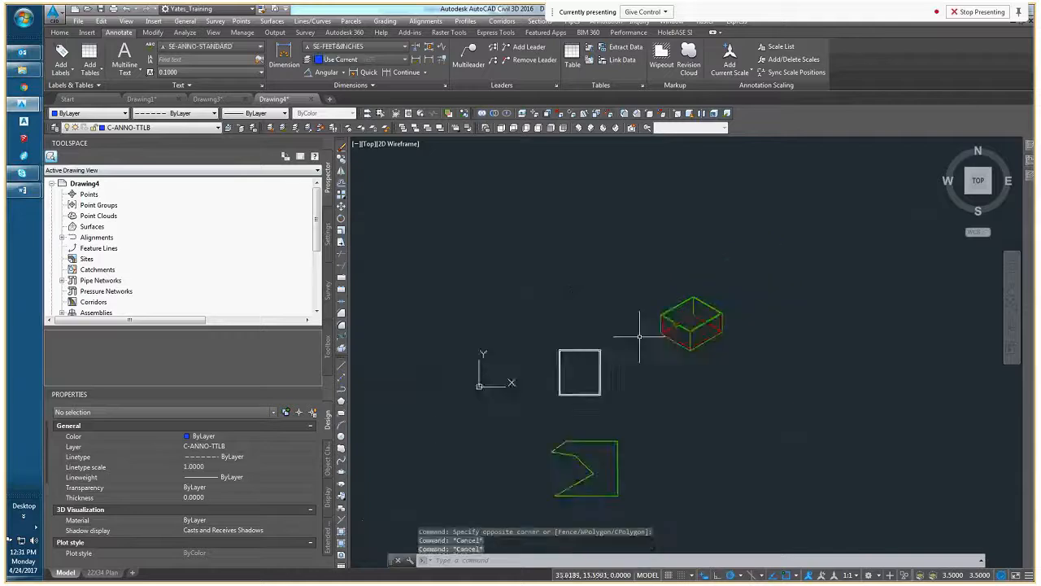
{"action": "scroll", "coordinate": [580, 350], "scroll_direction": "up", "scroll_amount": 6}
{"action": "middle_click_drag", "start_coordinate": [679, 367], "coordinate": [479, 215]}
{"action": "scroll", "coordinate": [529, 362], "scroll_direction": "up", "scroll_amount": 5}
{"action": "left_click", "coordinate": [597, 314]}
{"action": "left_click", "coordinate": [476, 360]}
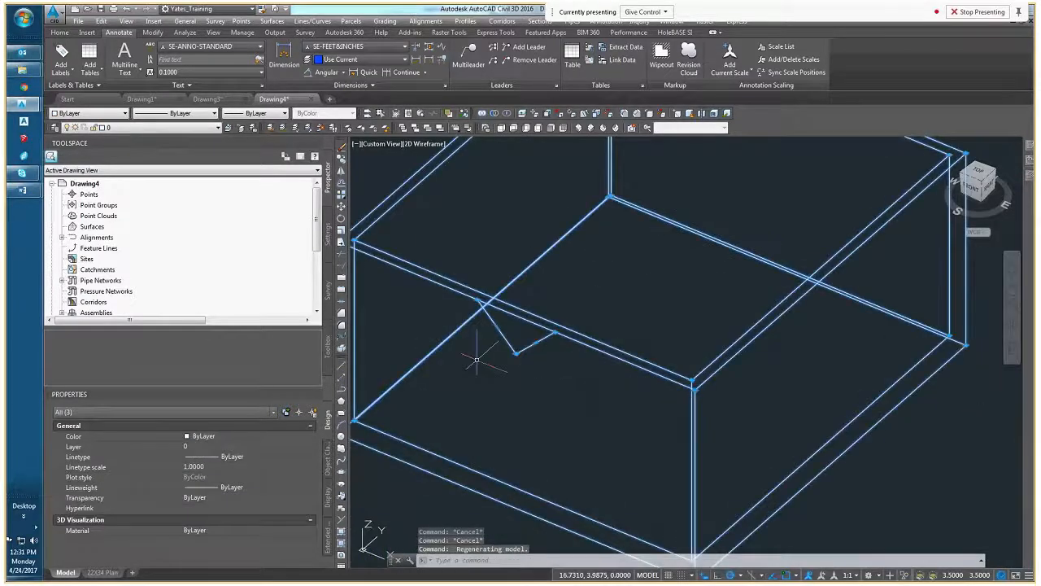
{"action": "scroll", "coordinate": [477, 359], "scroll_direction": "down", "scroll_amount": 5}
{"action": "left_click", "coordinate": [498, 355]}
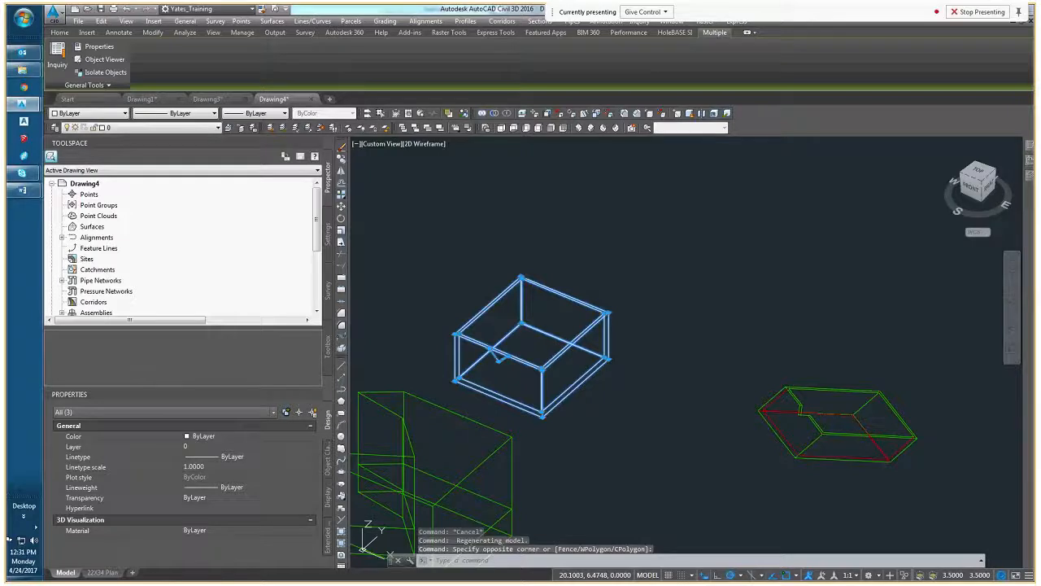
{"action": "key", "text": "Escape"}
{"action": "key", "text": "Escape"}
Delete the irregular green objects in front of the white box
{"action": "middle_click_drag", "start_coordinate": [541, 360], "coordinate": [616, 270]}
{"action": "left_click", "coordinate": [561, 390]}
{"action": "left_click", "coordinate": [479, 456]}
{"action": "key", "text": "Delete"}
{"action": "scroll", "coordinate": [488, 390], "scroll_direction": "down", "scroll_amount": 5}
{"action": "middle_click_drag", "start_coordinate": [506, 392], "coordinate": [461, 385]}
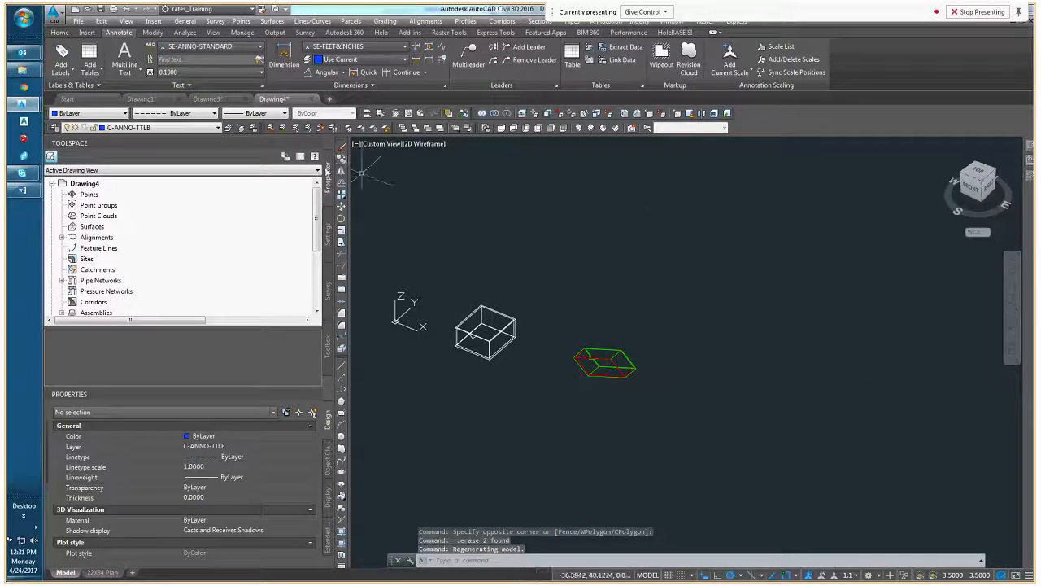
Return the model to the Top view and look over the layer list in the Layer Properties Manager
{"action": "left_click", "coordinate": [977, 175]}
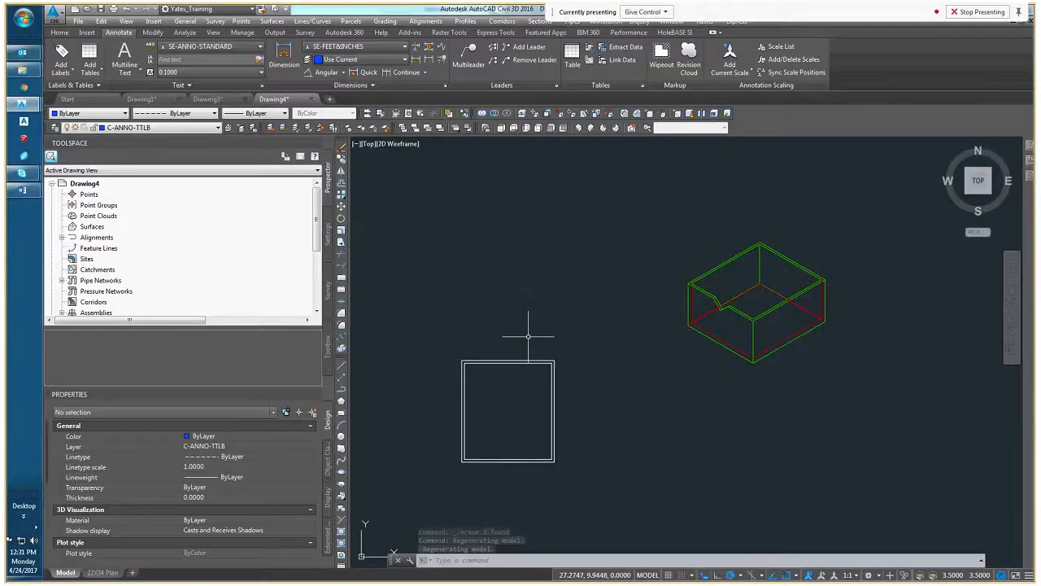
{"action": "middle_click_drag", "start_coordinate": [505, 404], "coordinate": [527, 361]}
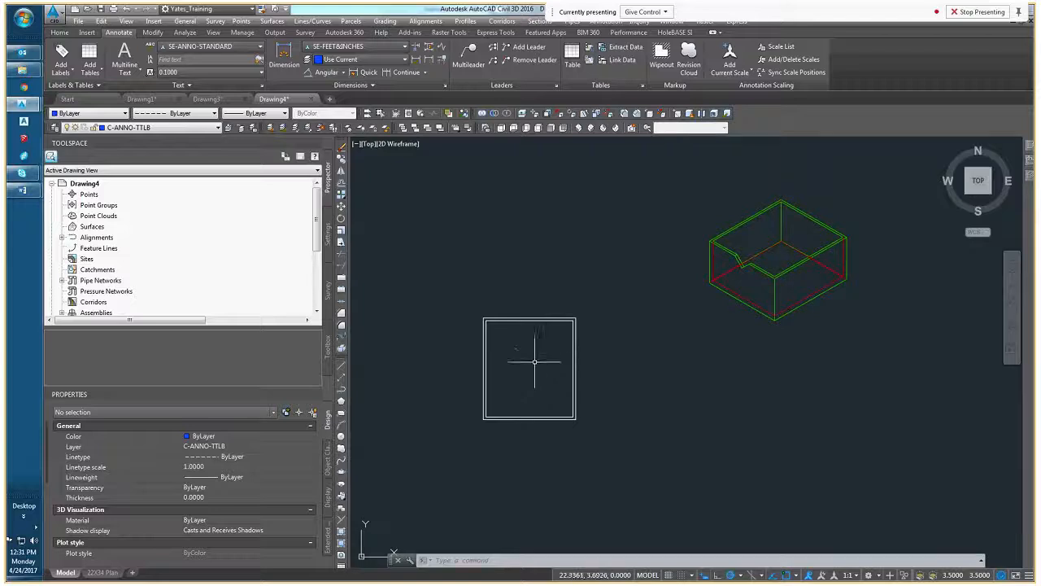
{"action": "middle_click_drag", "start_coordinate": [541, 348], "coordinate": [487, 336]}
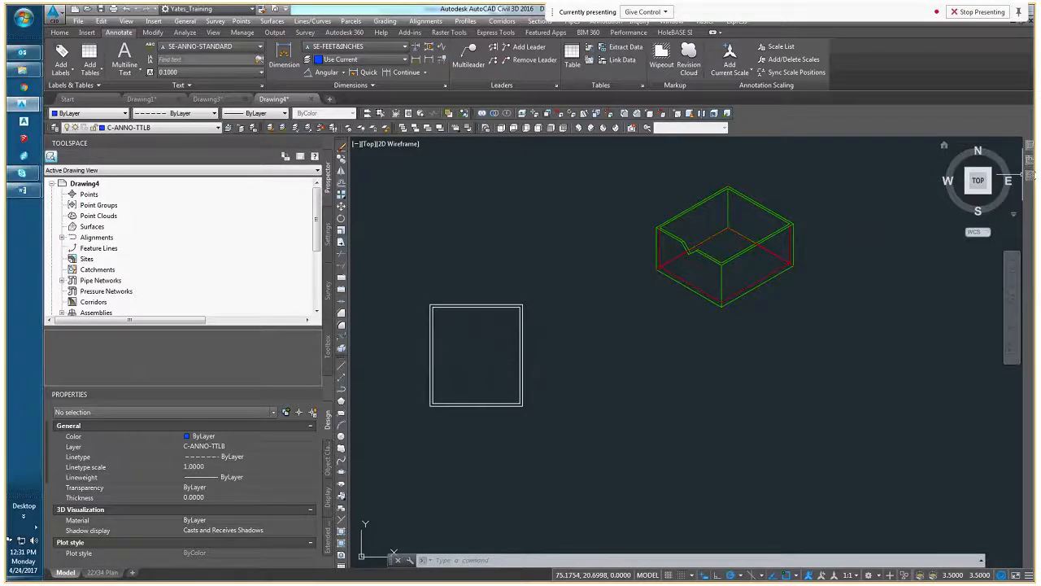
{"action": "mouse_move", "coordinate": [1030, 179]}
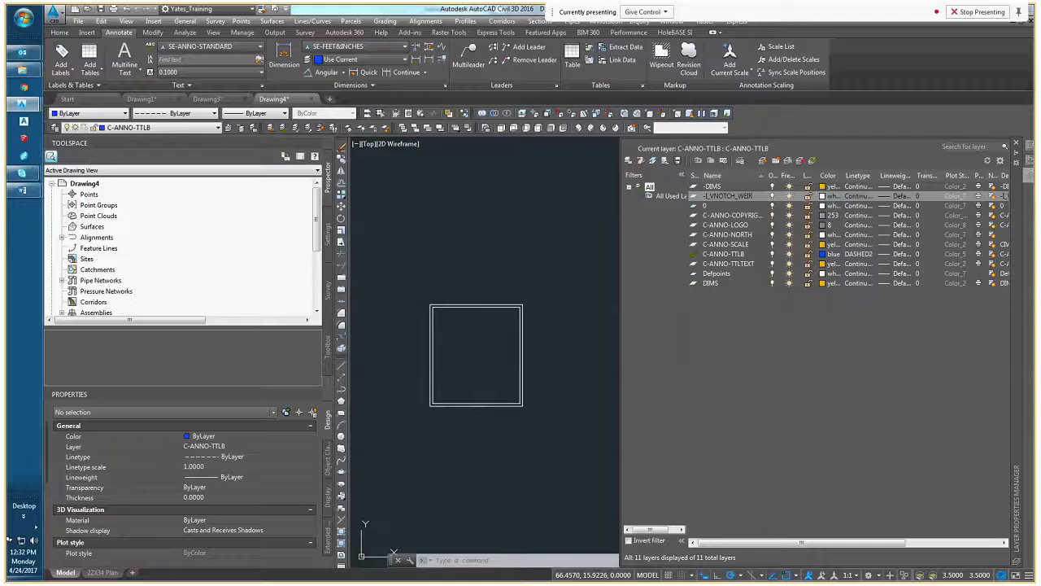
Switch to Drawing3, select the contour surface to view its properties, and clear the selection
{"action": "left_click", "coordinate": [227, 98]}
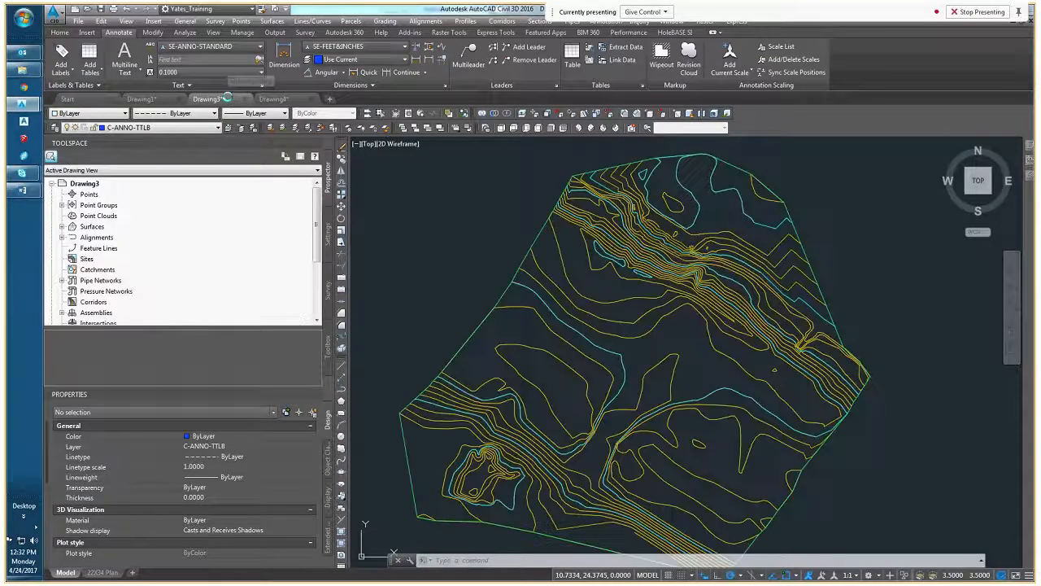
{"action": "key", "text": "Escape"}
{"action": "key", "text": "Escape"}
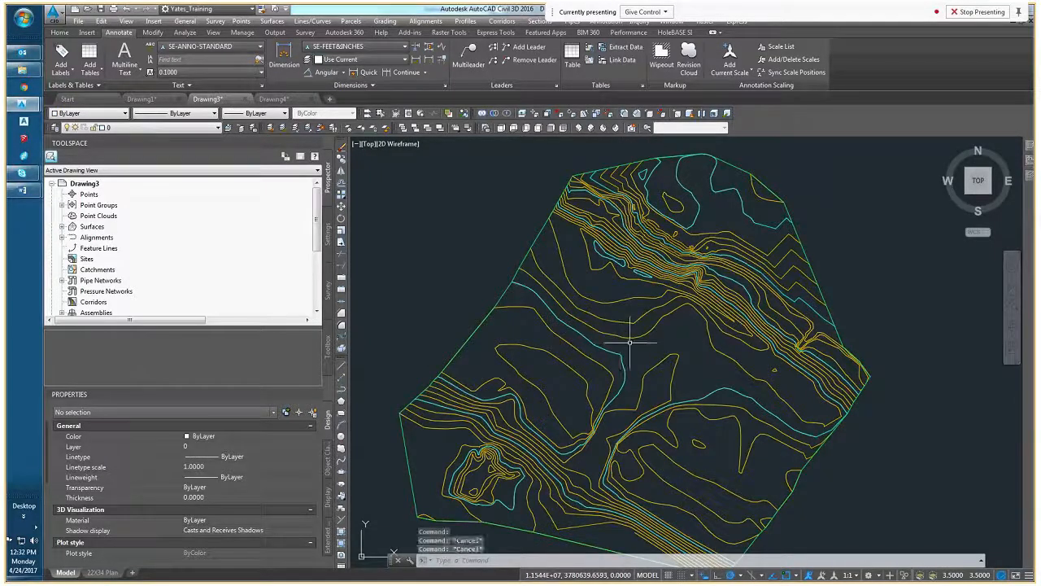
{"action": "left_click", "coordinate": [672, 314]}
{"action": "middle_click_drag", "start_coordinate": [675, 319], "coordinate": [620, 275]}
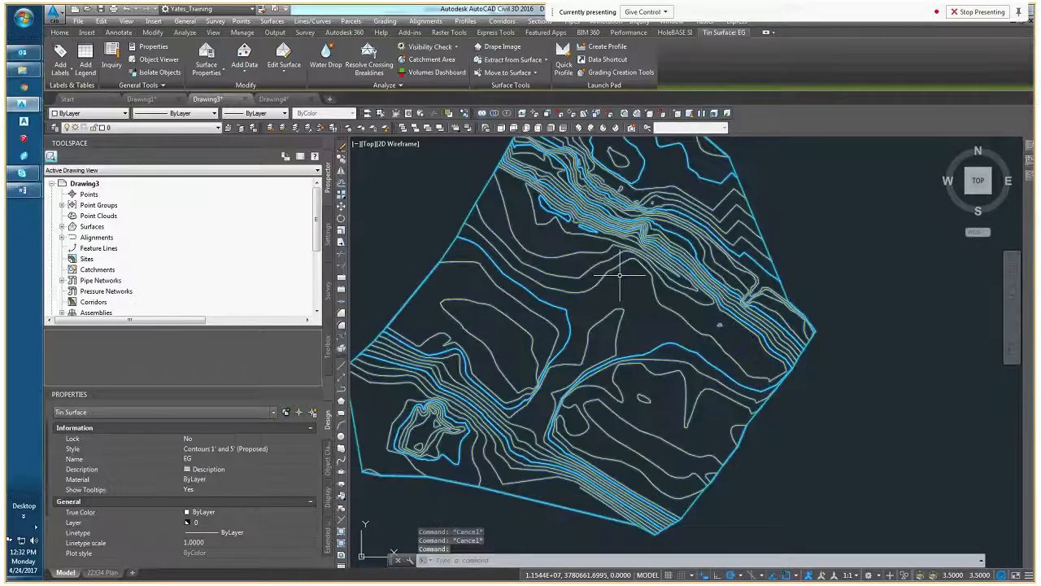
{"action": "key", "text": "Escape"}
{"action": "scroll", "coordinate": [620, 275], "scroll_direction": "up", "scroll_amount": 2}
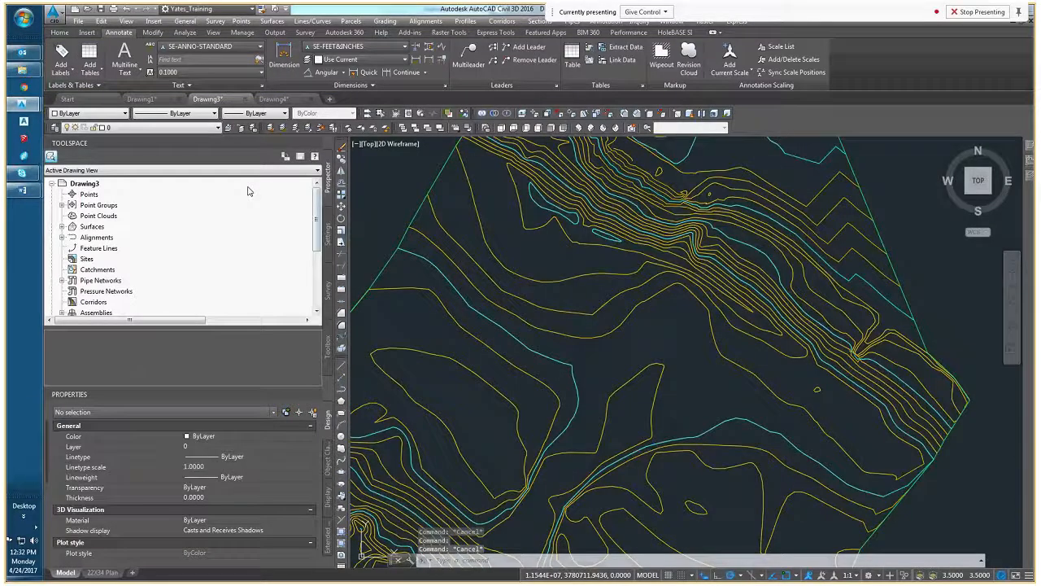
Look at the contents of Drawing1 and return to Drawing3
{"action": "left_click", "coordinate": [165, 101]}
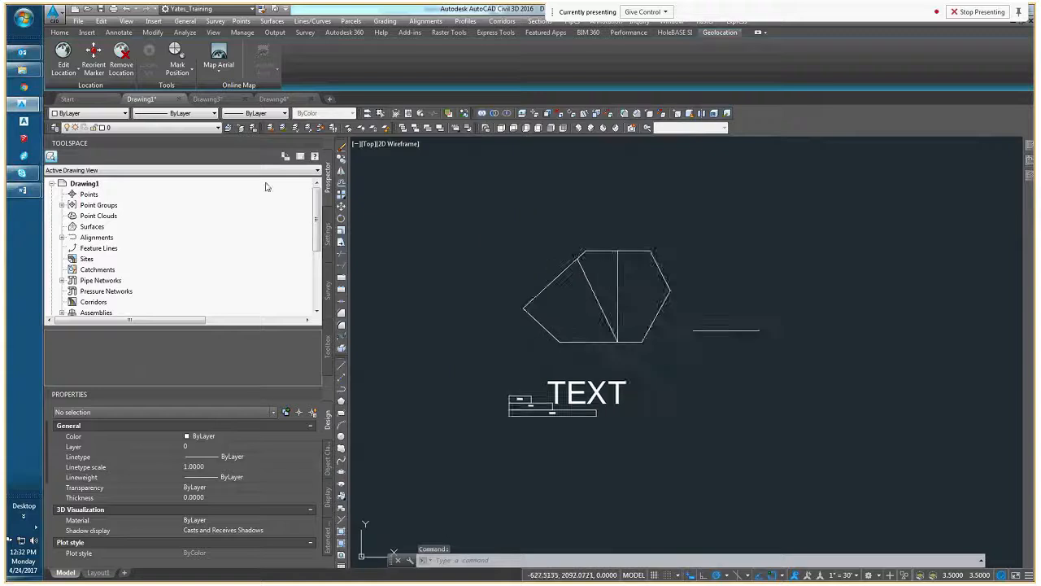
{"action": "left_click", "coordinate": [220, 101]}
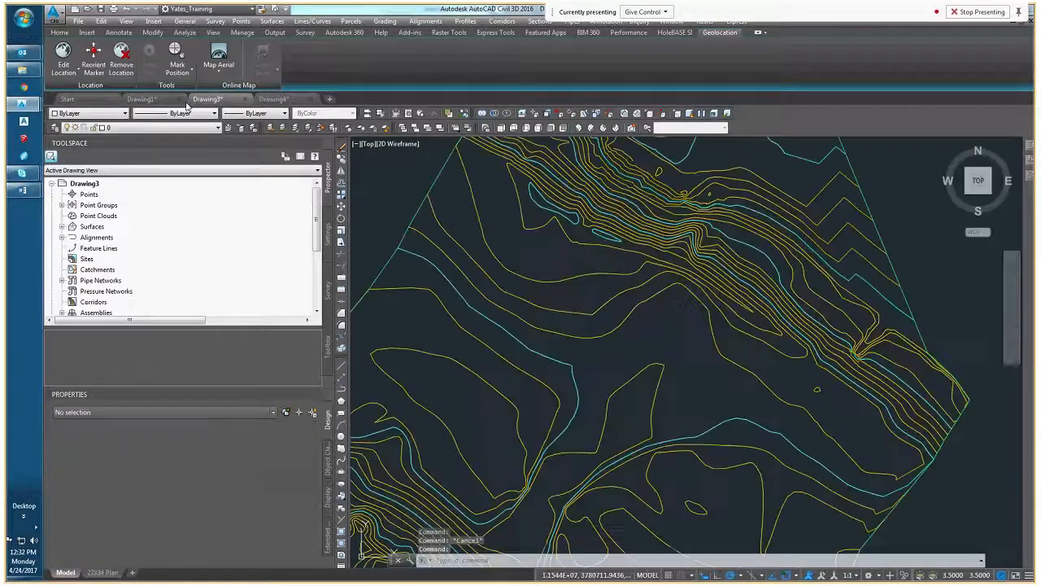
Look at Drawing1, return to Drawing3, and select the contour surface there
{"action": "left_click", "coordinate": [180, 102]}
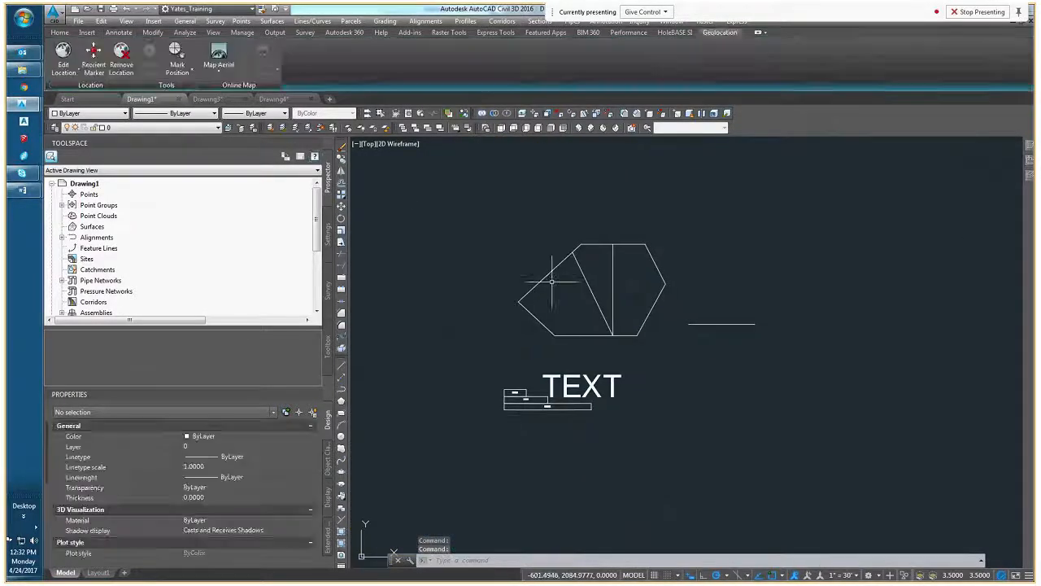
{"action": "left_click", "coordinate": [222, 102]}
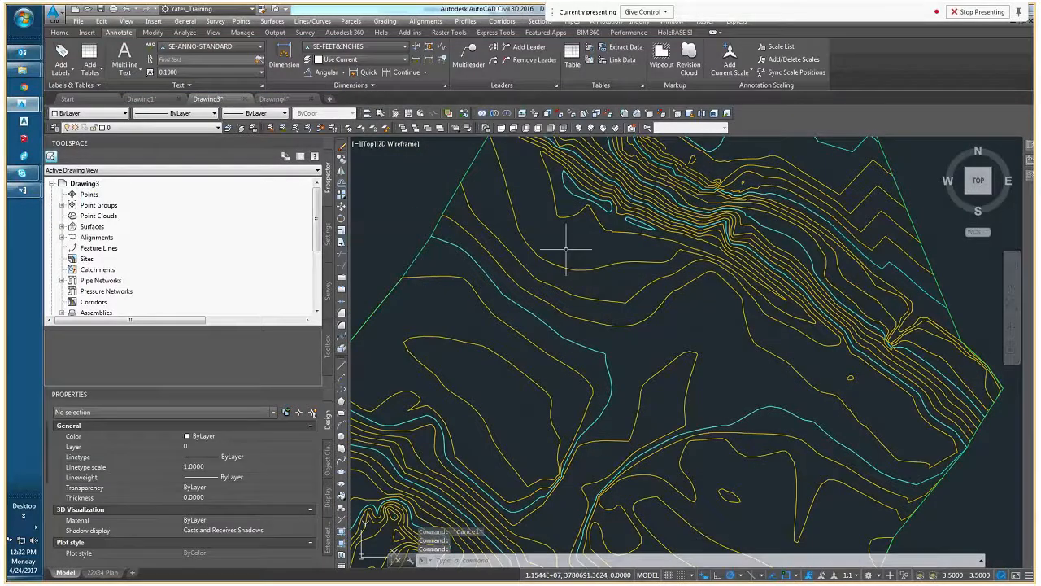
{"action": "left_click", "coordinate": [553, 249]}
{"action": "middle_click_drag", "start_coordinate": [552, 251], "coordinate": [589, 259]}
{"action": "scroll", "coordinate": [589, 259], "scroll_direction": "down", "scroll_amount": 2}
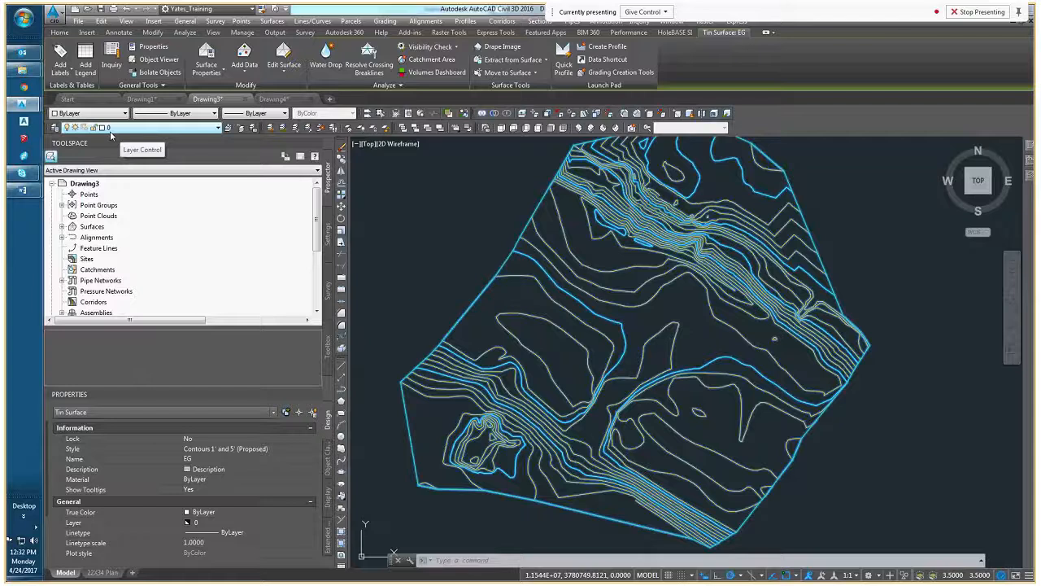
Create a new layer named C-TOPO-EG in Drawing3 and close the Layer Properties Manager
{"action": "mouse_move", "coordinate": [1031, 184]}
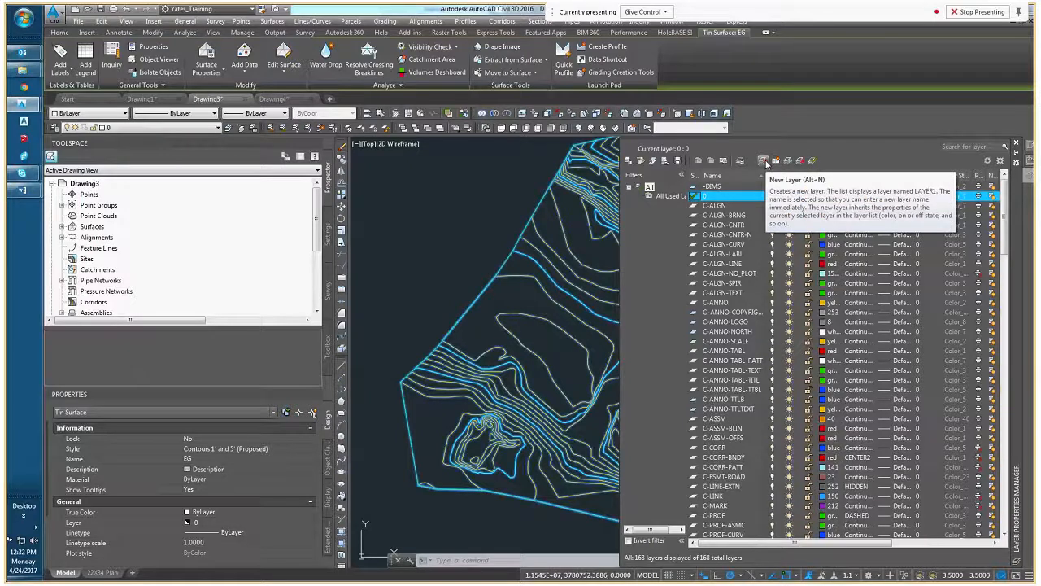
{"action": "left_click", "coordinate": [764, 161]}
{"action": "type", "text": "C"}
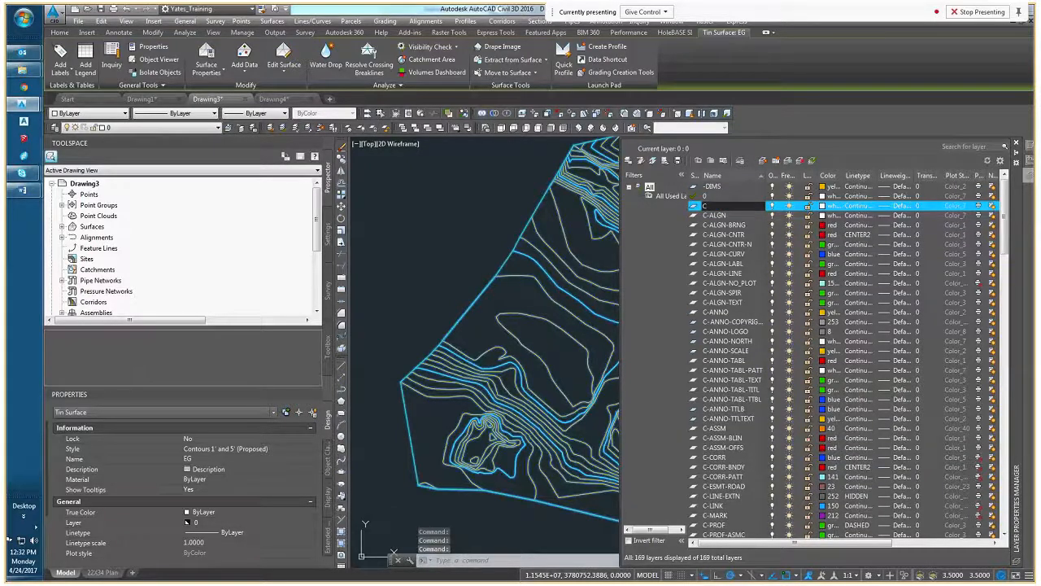
{"action": "type", "text": "-SURF"}
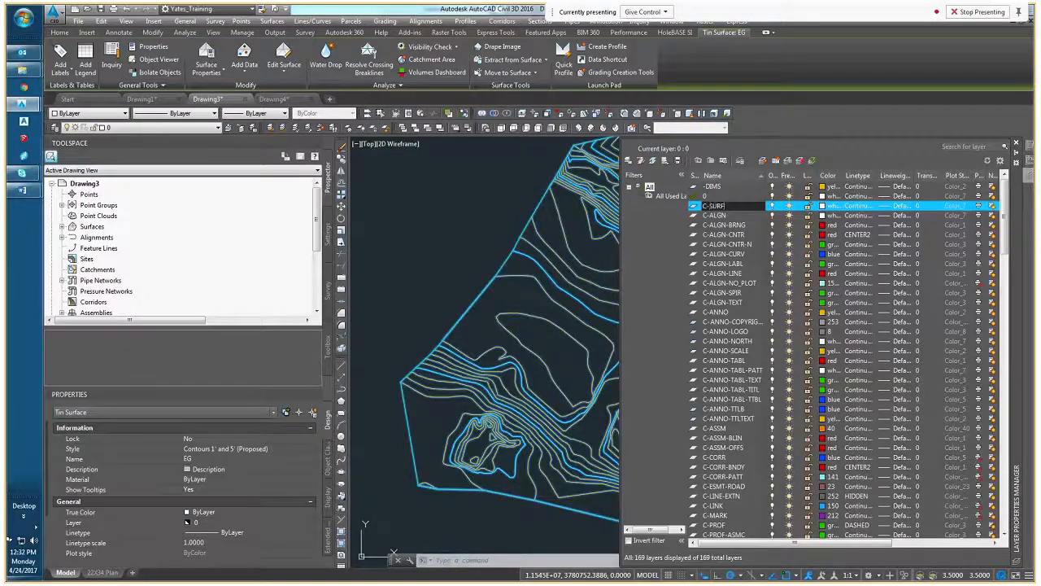
{"action": "key", "text": "BackSpace"}
{"action": "key", "text": "BackSpace"}
{"action": "type", "text": "TOPO"}
{"action": "left_click", "coordinate": [1016, 142]}
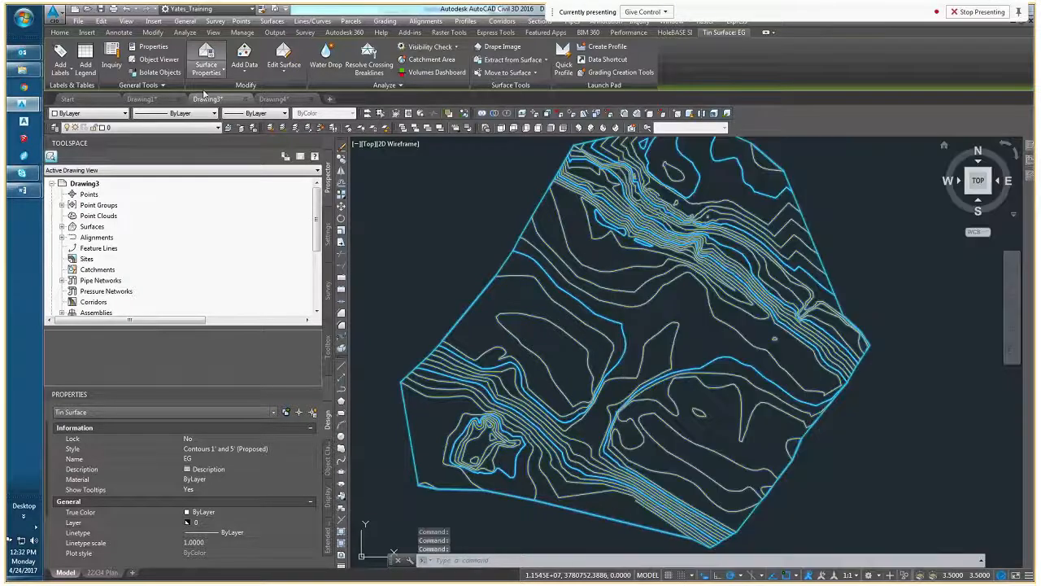
Assign the selected contour surface to the C-TOPO-EG layer, reselect it to check its layer, and clear the selection
{"action": "left_click", "coordinate": [179, 128]}
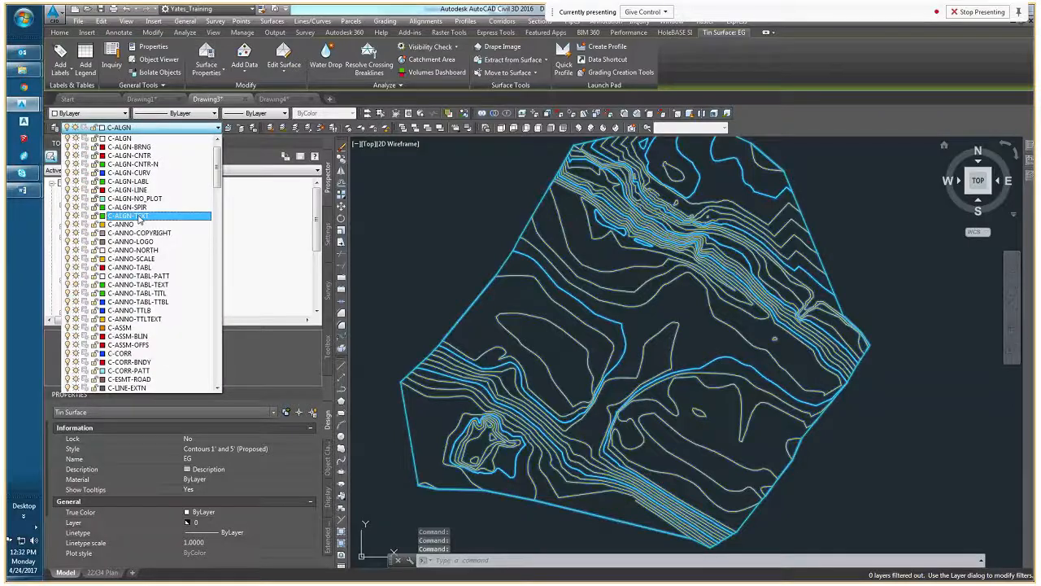
{"action": "scroll", "coordinate": [119, 213], "scroll_direction": "down", "scroll_amount": 2}
{"action": "scroll", "coordinate": [119, 213], "scroll_direction": "down", "scroll_amount": 10}
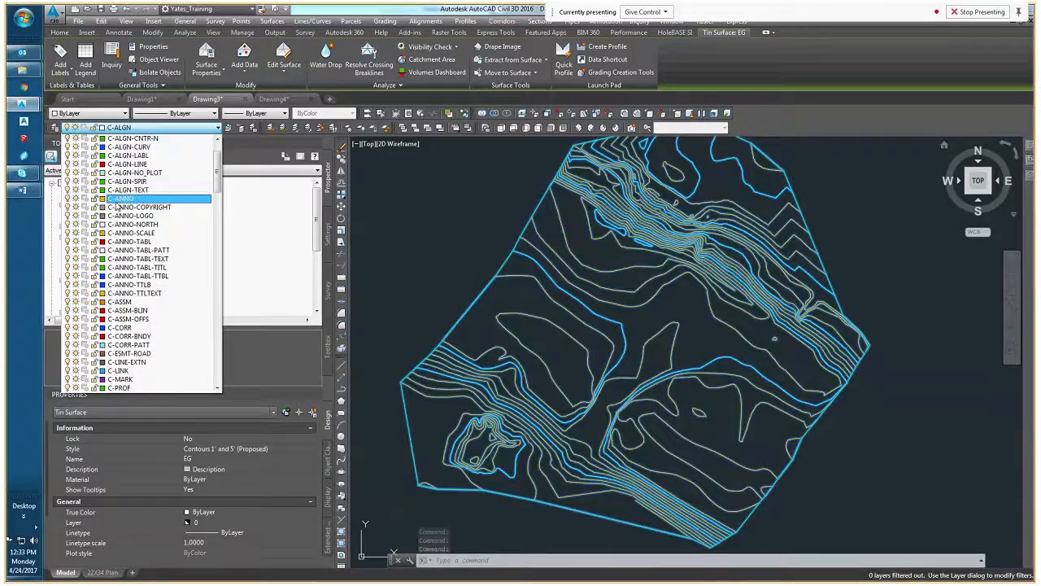
{"action": "scroll", "coordinate": [133, 276], "scroll_direction": "down", "scroll_amount": 9}
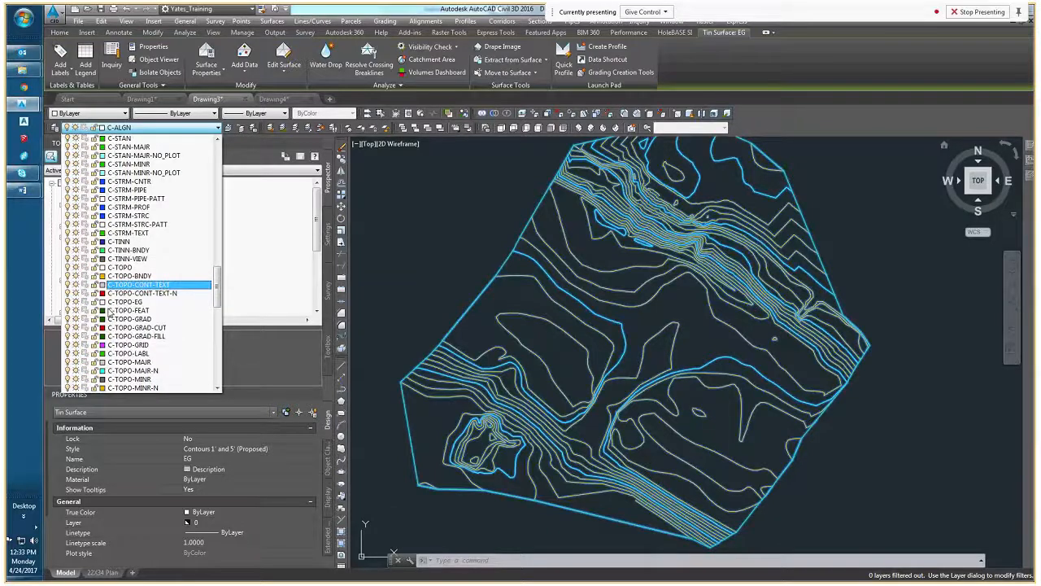
{"action": "key", "text": "Escape"}
{"action": "key", "text": "Escape"}
{"action": "mouse_move", "coordinate": [575, 295]}
{"action": "middle_mouse_down"}
{"action": "mouse_move", "coordinate": [521, 306]}
{"action": "mouse_move", "coordinate": [548, 269]}
{"action": "mouse_move", "coordinate": [592, 335]}
{"action": "mouse_move", "coordinate": [618, 349]}
{"action": "middle_mouse_up"}
{"action": "left_click", "coordinate": [568, 289]}
{"action": "key", "text": "Escape"}
{"action": "left_click", "coordinate": [606, 334]}
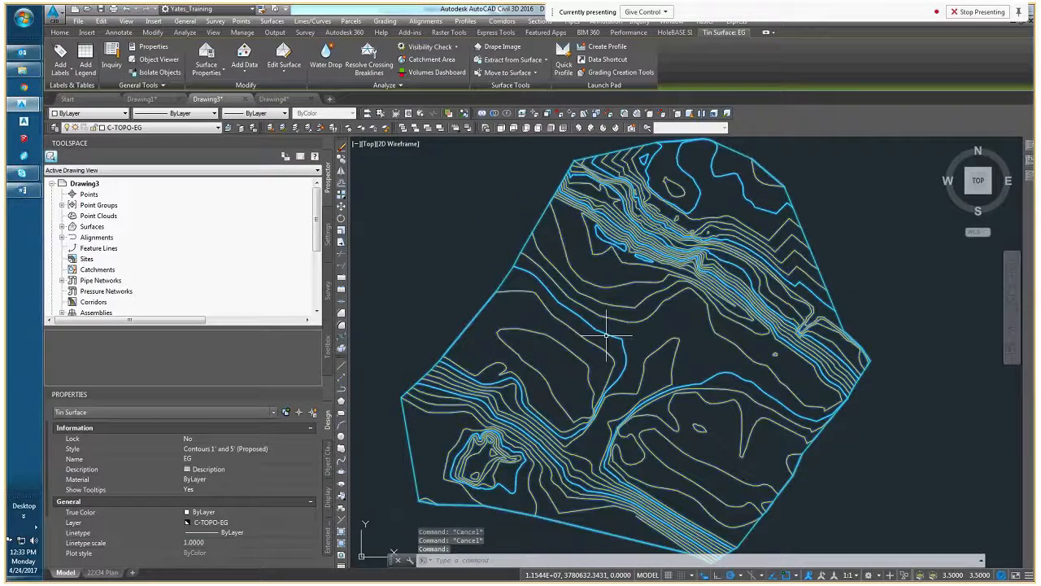
{"action": "key", "text": "Escape"}
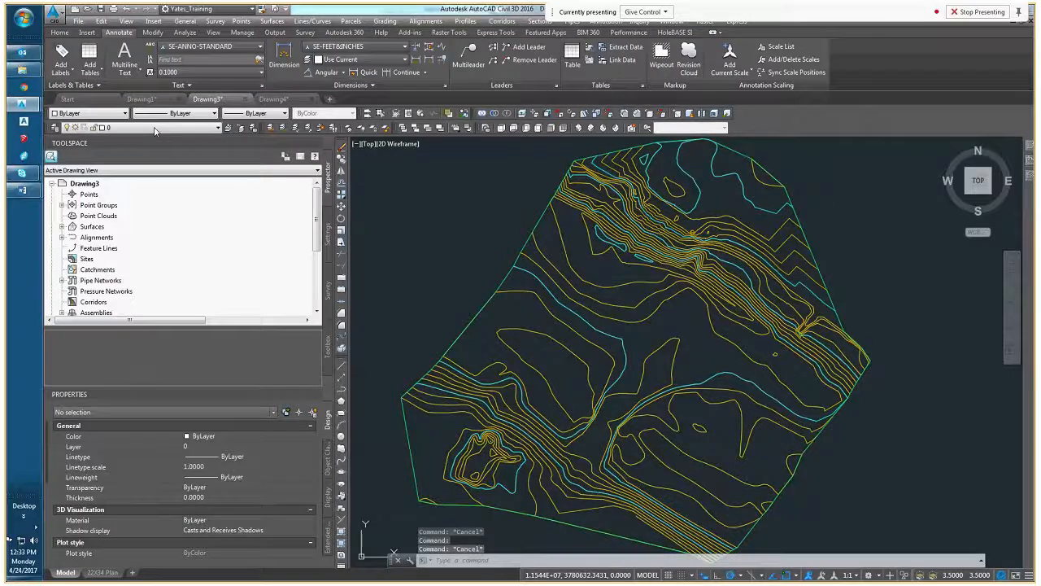
Turn off the C-TOPO-MINR-N layer, select the surface to inspect its contours, and clear the selection
{"action": "left_click", "coordinate": [156, 131]}
{"action": "scroll", "coordinate": [142, 290], "scroll_direction": "down", "scroll_amount": 10}
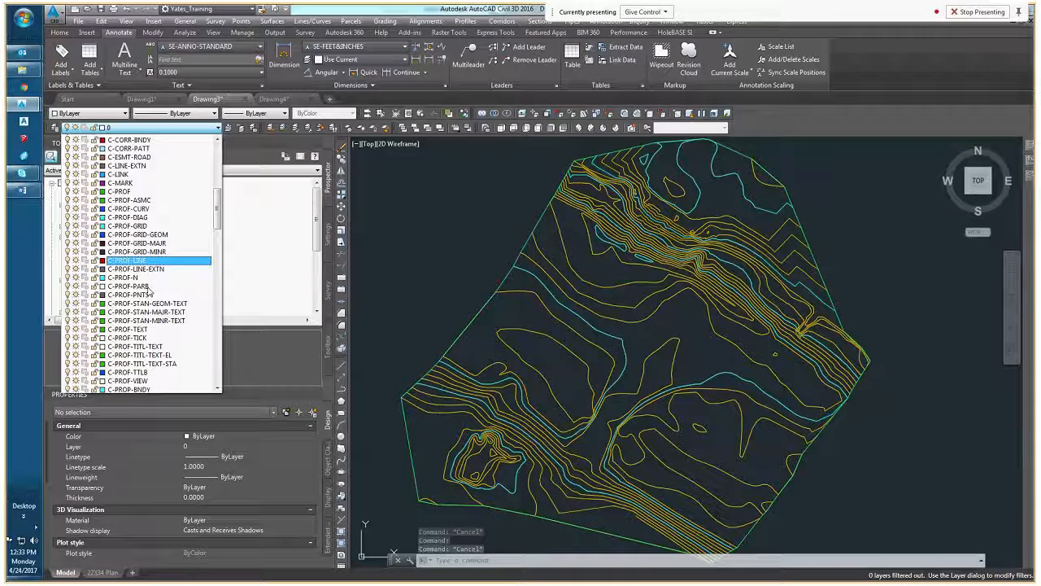
{"action": "scroll", "coordinate": [142, 291], "scroll_direction": "down", "scroll_amount": 6}
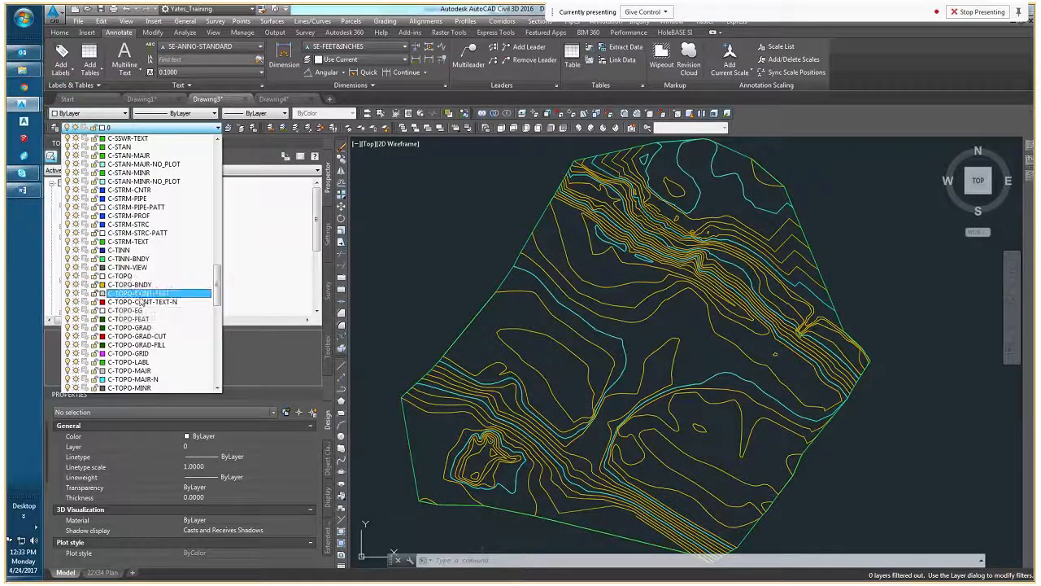
{"action": "scroll", "coordinate": [142, 301], "scroll_direction": "down", "scroll_amount": 1}
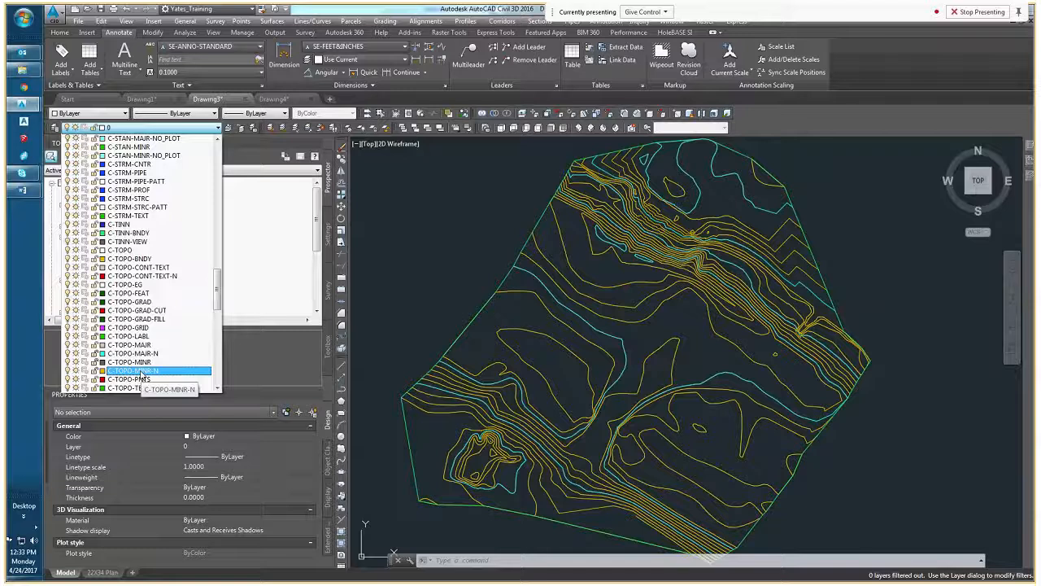
{"action": "left_click", "coordinate": [78, 371]}
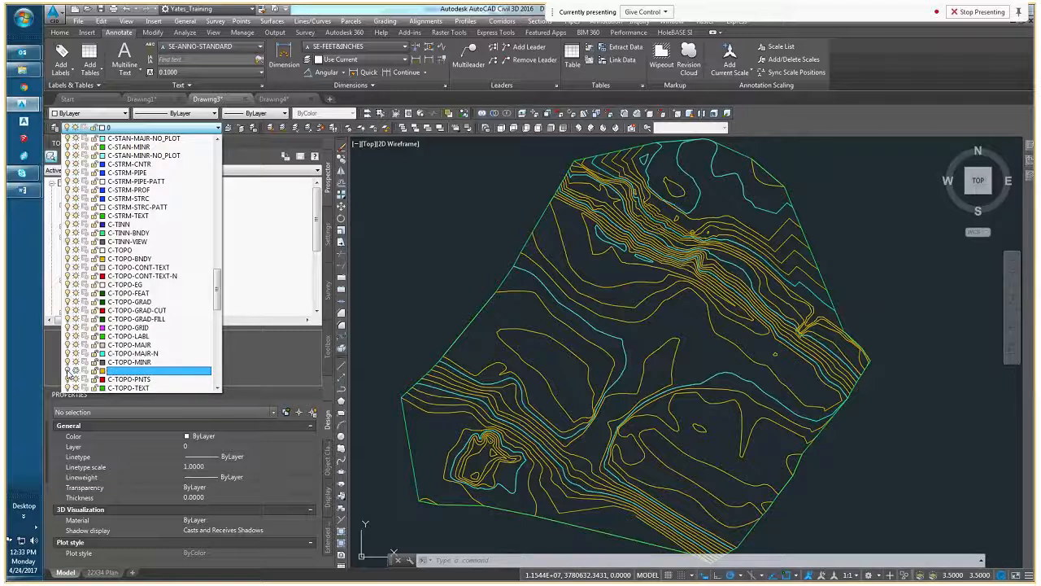
{"action": "left_click", "coordinate": [498, 330]}
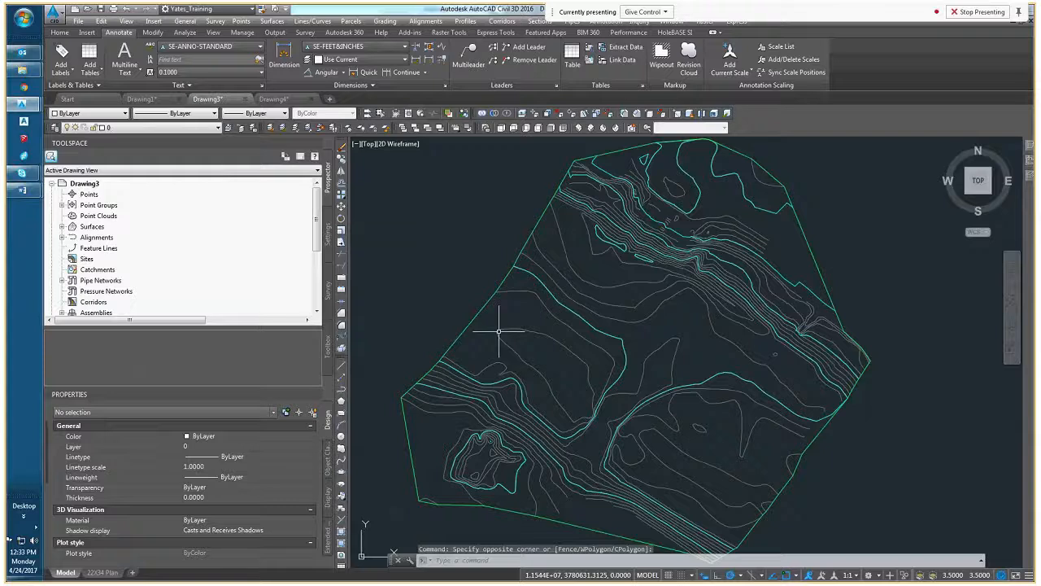
{"action": "left_click", "coordinate": [468, 381]}
{"action": "middle_click_drag", "start_coordinate": [469, 380], "coordinate": [471, 345]}
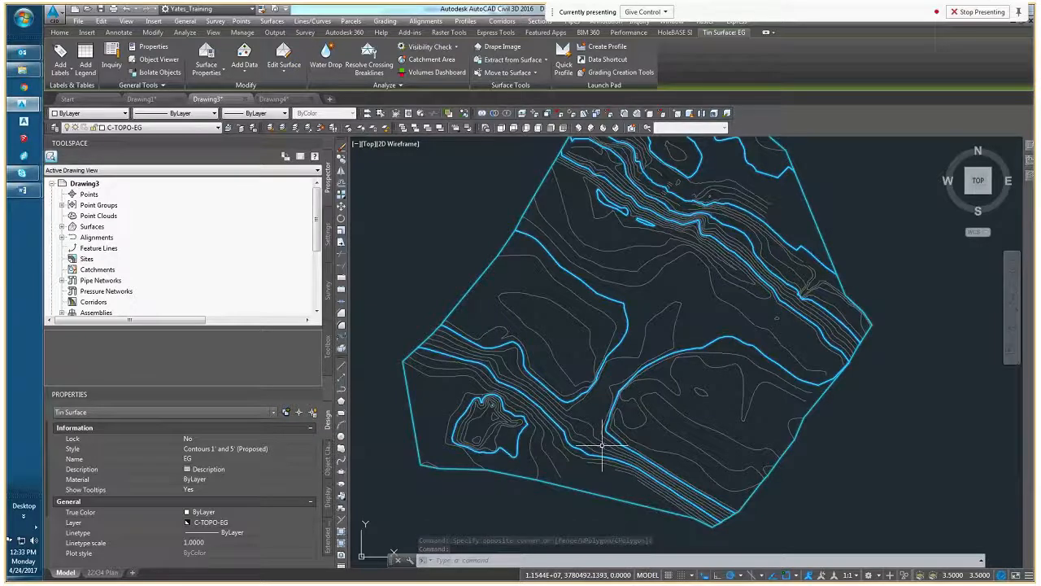
{"action": "key", "text": "Escape"}
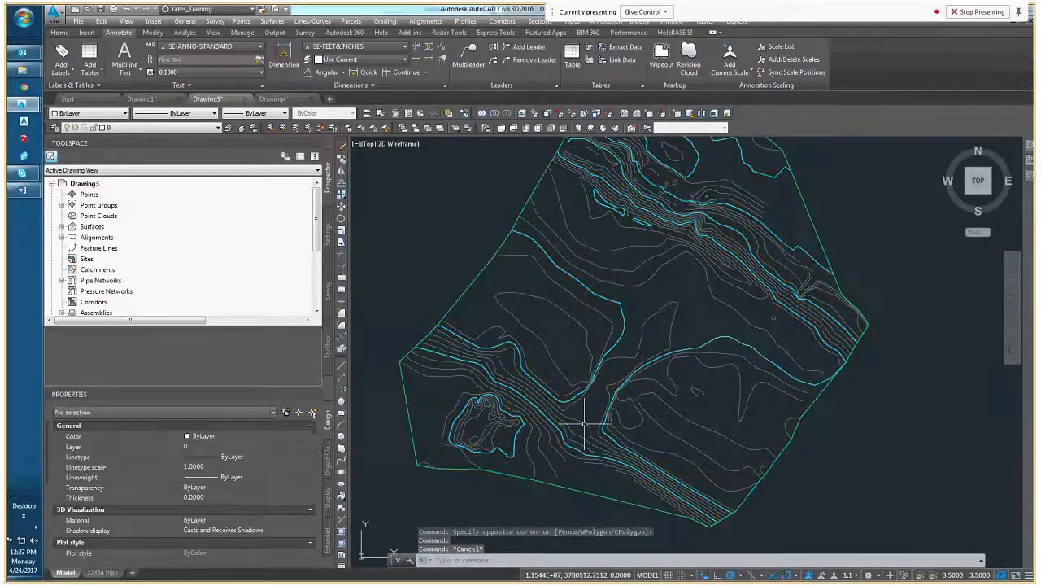
Select all similar gray 2D polylines on the SURVEY_03-22_CON layer and delete them
{"action": "left_click", "coordinate": [586, 421]}
{"action": "right_click", "coordinate": [593, 423]}
{"action": "left_click", "coordinate": [631, 547]}
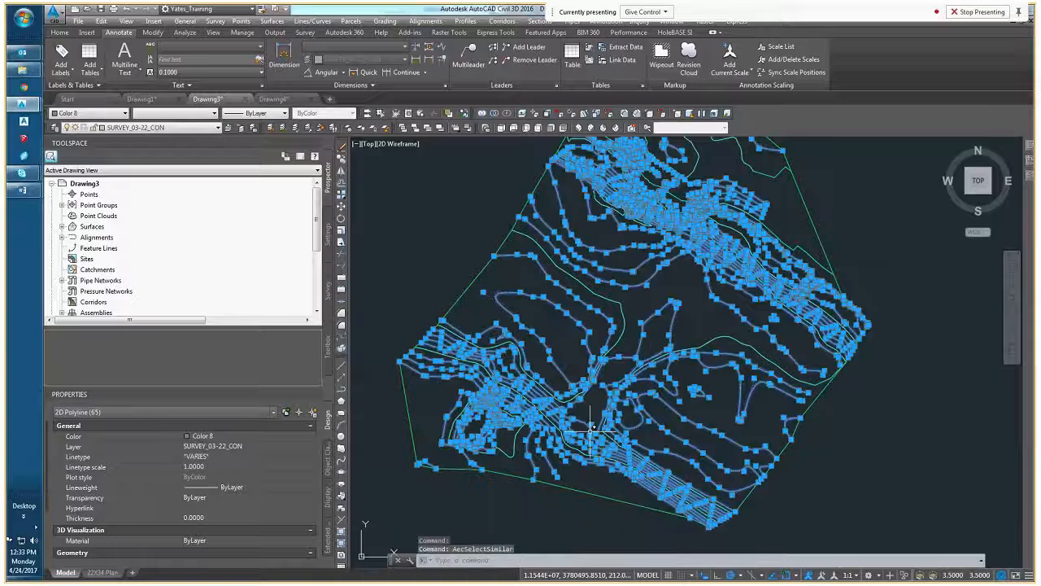
{"action": "right_click", "coordinate": [457, 382]}
{"action": "left_click", "coordinate": [457, 380]}
{"action": "right_click", "coordinate": [402, 270]}
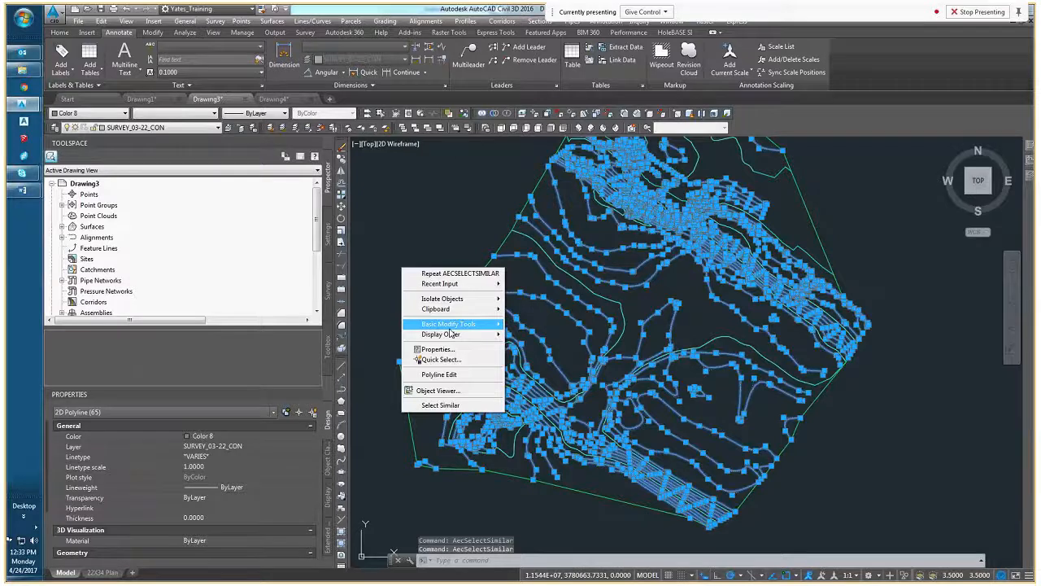
{"action": "key", "text": "Escape"}
{"action": "key", "text": "Delete"}
{"action": "key", "text": "Escape"}
{"action": "key", "text": "Escape"}
Select the contour surface, turn the C-TOPO-MINR-N layer back on, and clear the selection
{"action": "middle_click_drag", "start_coordinate": [436, 288], "coordinate": [456, 350]}
{"action": "left_click", "coordinate": [543, 432]}
{"action": "left_click", "coordinate": [560, 429]}
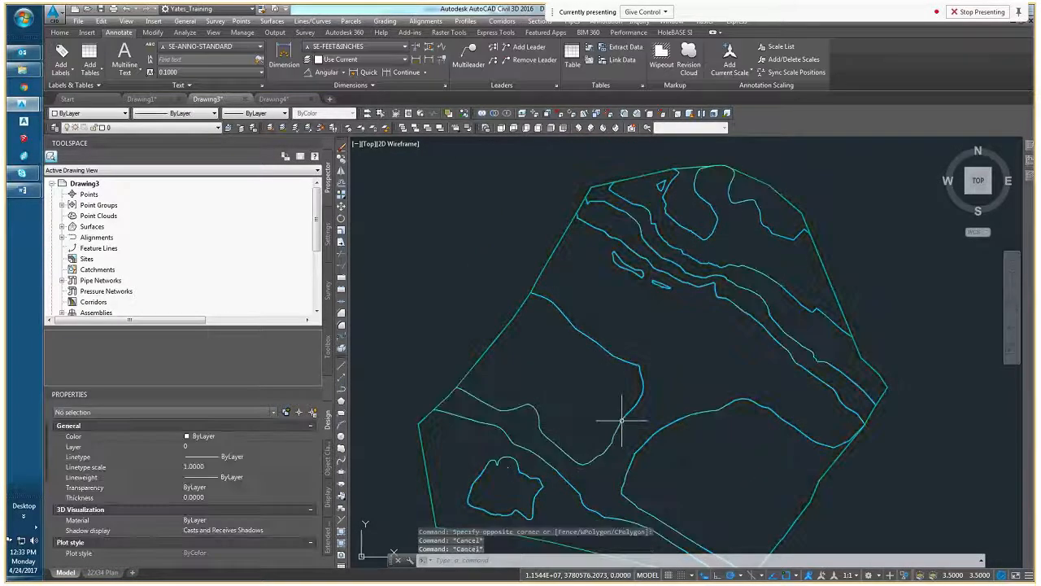
{"action": "middle_click_drag", "start_coordinate": [600, 425], "coordinate": [604, 358]}
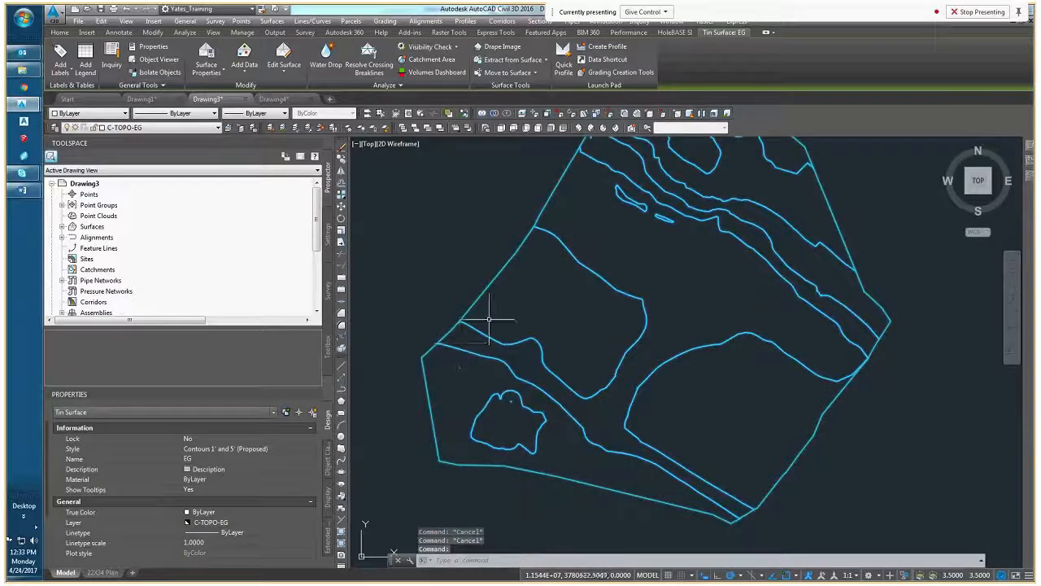
{"action": "left_click", "coordinate": [171, 131]}
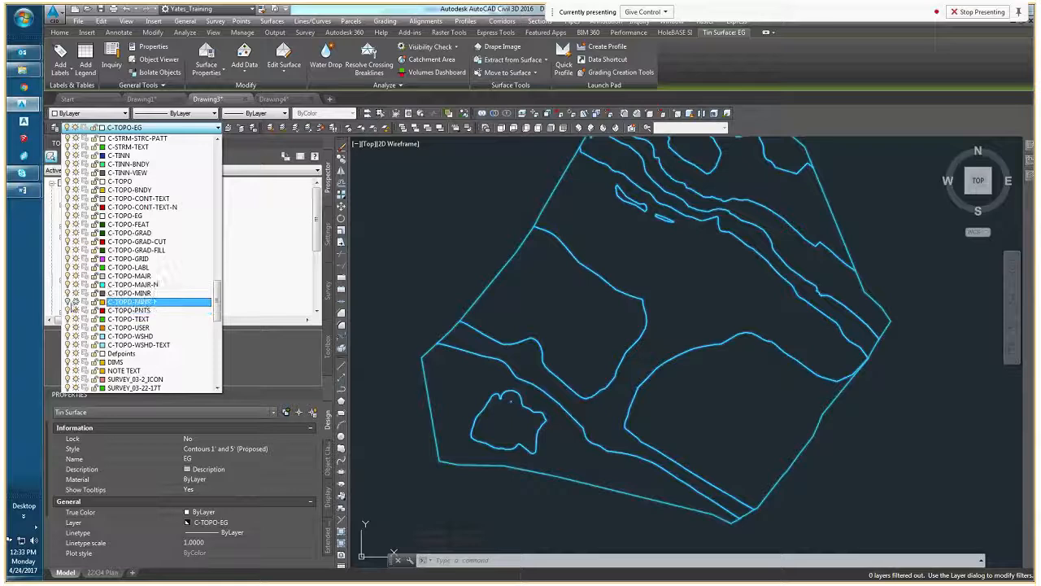
{"action": "left_click", "coordinate": [96, 305]}
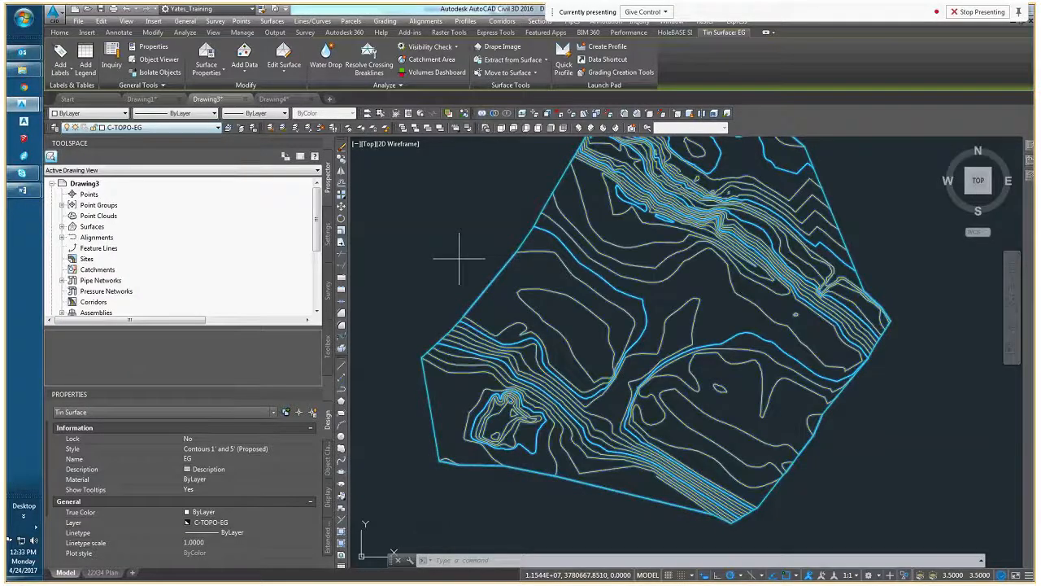
{"action": "left_click", "coordinate": [362, 446]}
{"action": "key", "text": "Escape"}
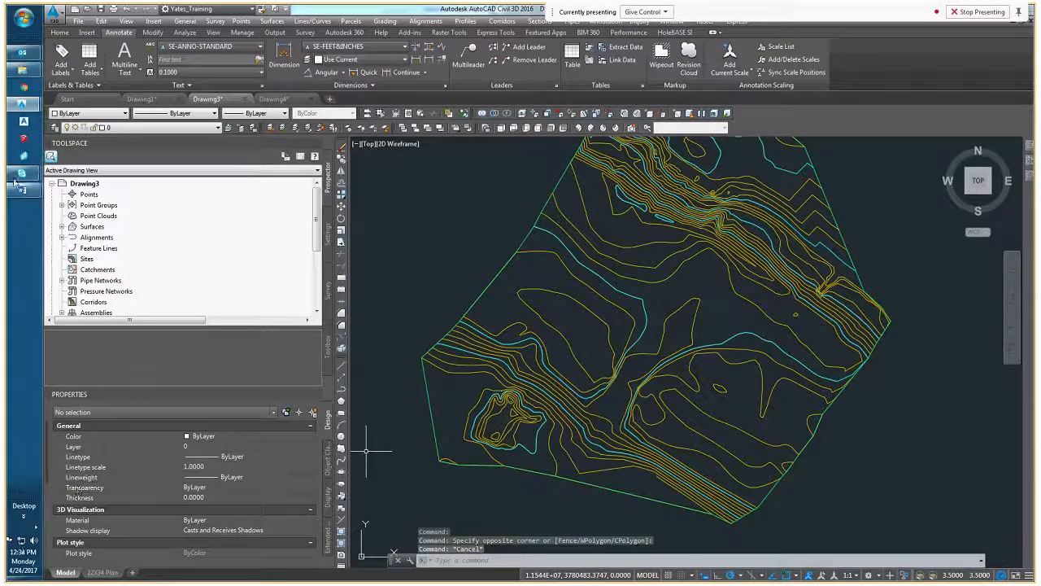
Check the CAD Training meeting conversation in Skype for Business and switch to the CAD_101_Outline document in Word
{"action": "mouse_move", "coordinate": [22, 172]}
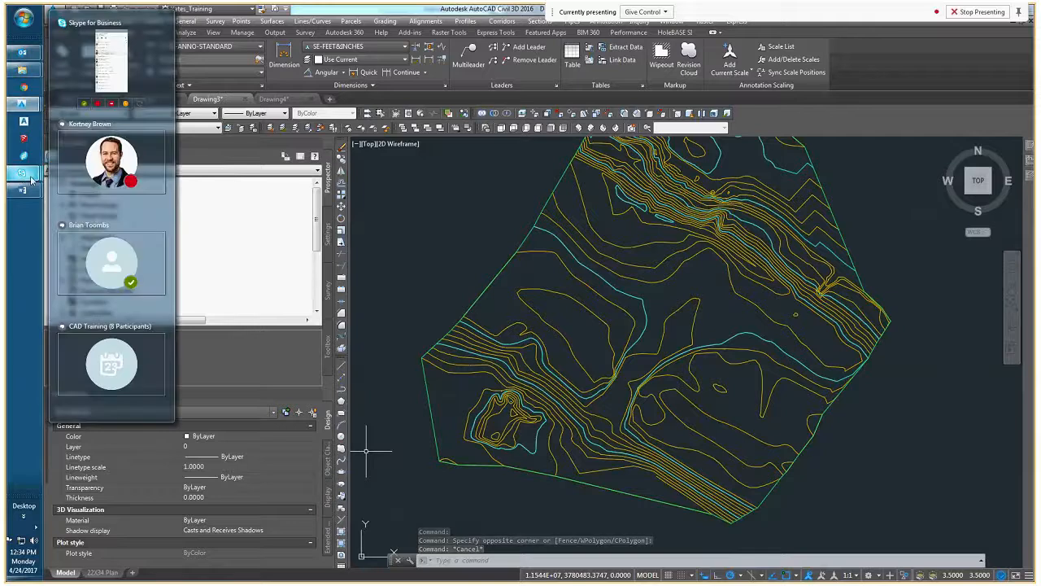
{"action": "left_click", "coordinate": [94, 364]}
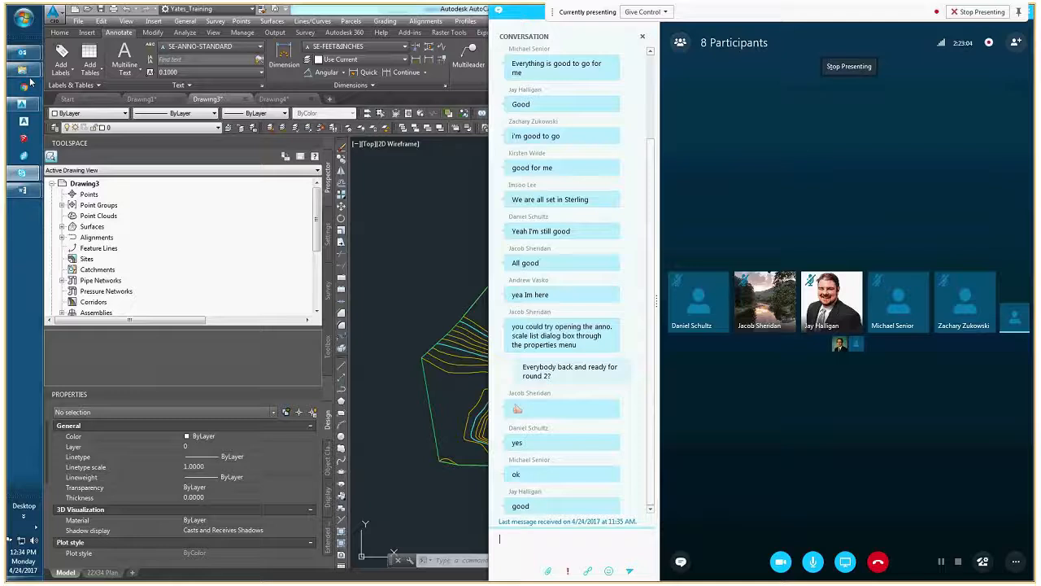
{"action": "mouse_move", "coordinate": [22, 190]}
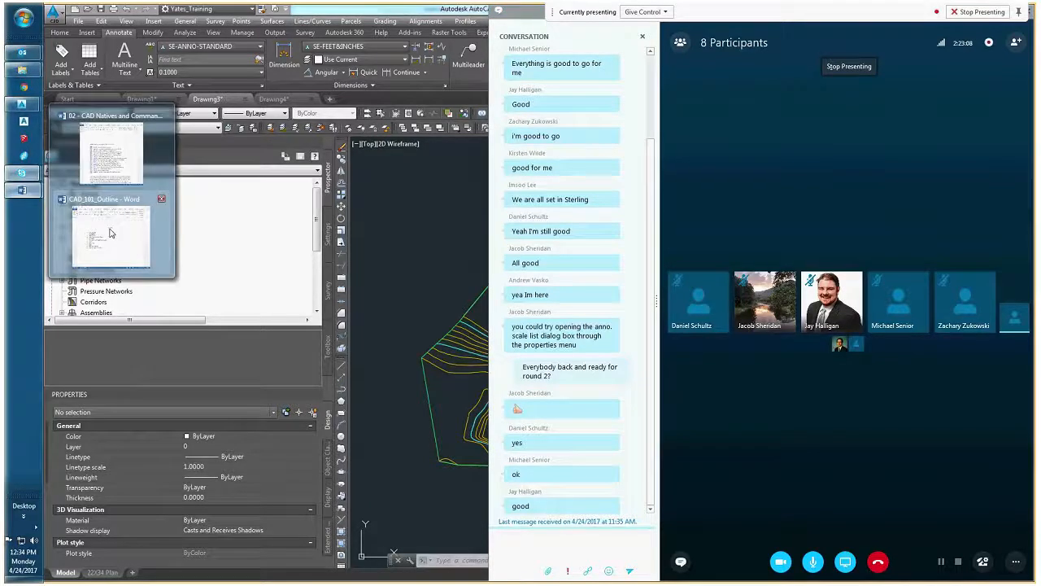
{"action": "left_click", "coordinate": [109, 229]}
Go over the remaining outline topics, highlighting Scale issues, Xrefs and the Printing / .ctb's / color use item
{"action": "left_click_drag", "start_coordinate": [430, 338], "coordinate": [391, 336]}
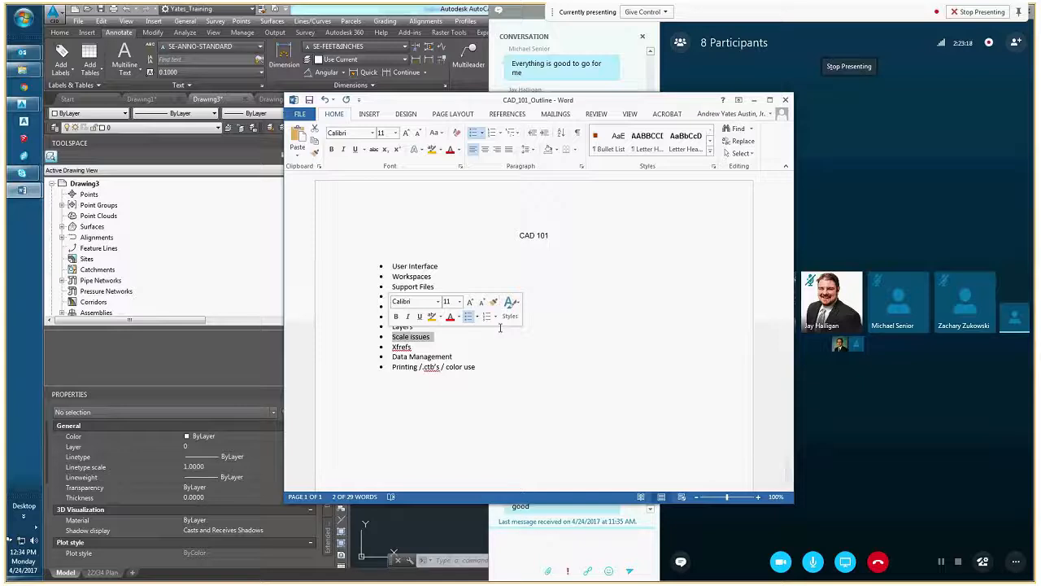
{"action": "double_click", "coordinate": [402, 347]}
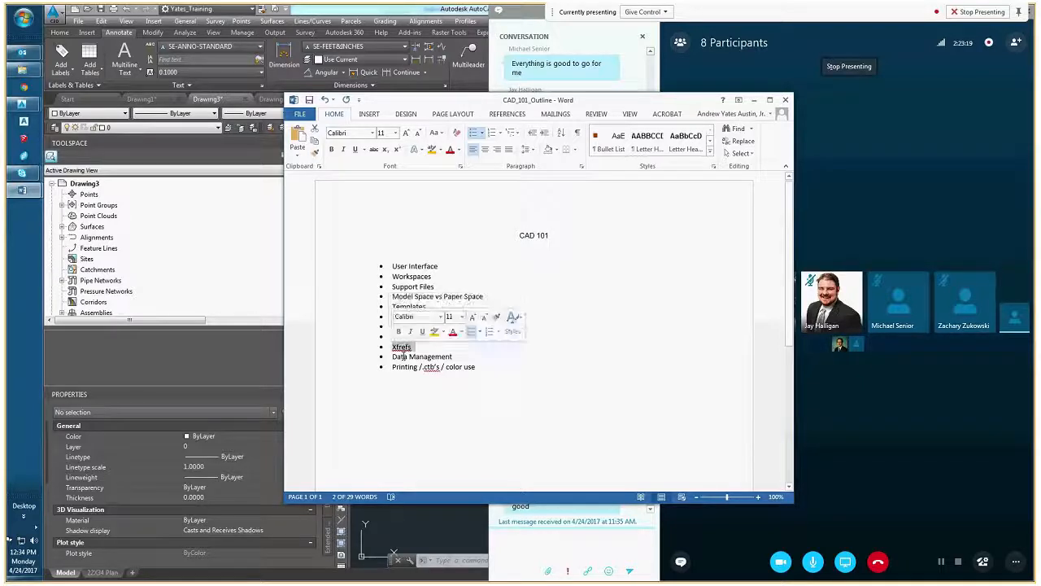
{"action": "left_click", "coordinate": [467, 364]}
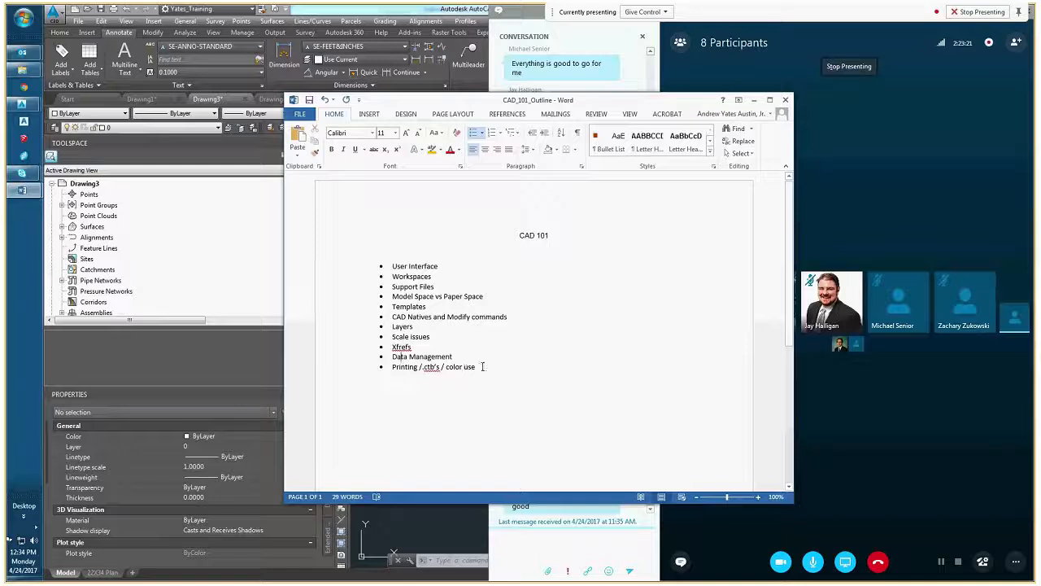
{"action": "left_click_drag", "start_coordinate": [477, 367], "coordinate": [392, 367]}
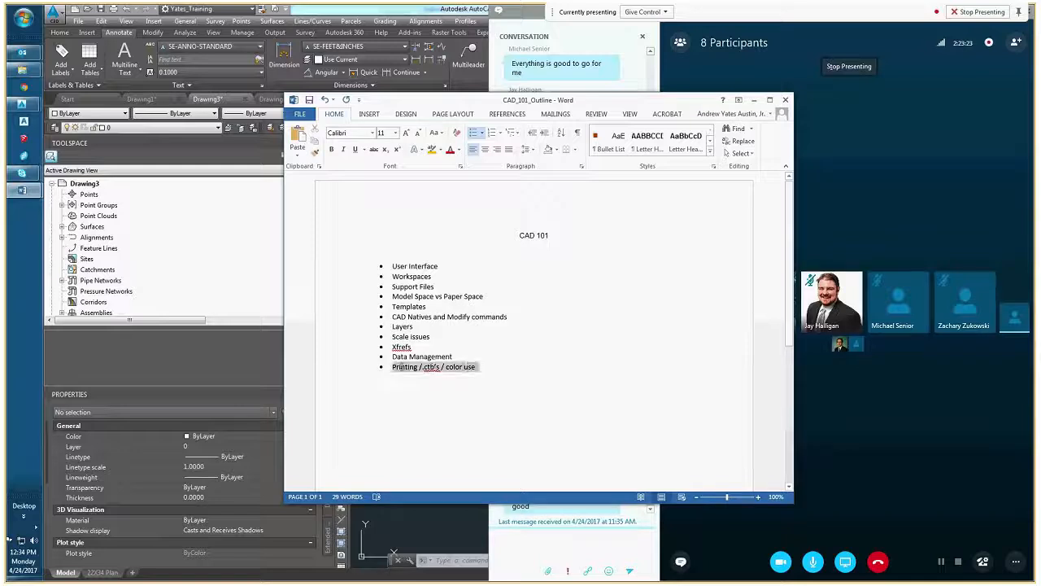
{"action": "left_click", "coordinate": [423, 382]}
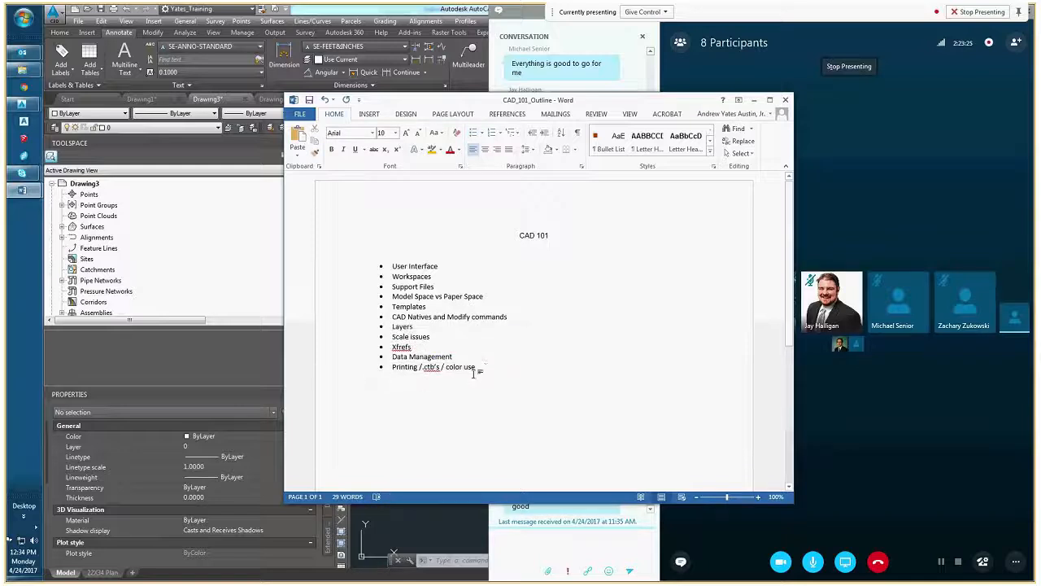
{"action": "left_click", "coordinate": [487, 364]}
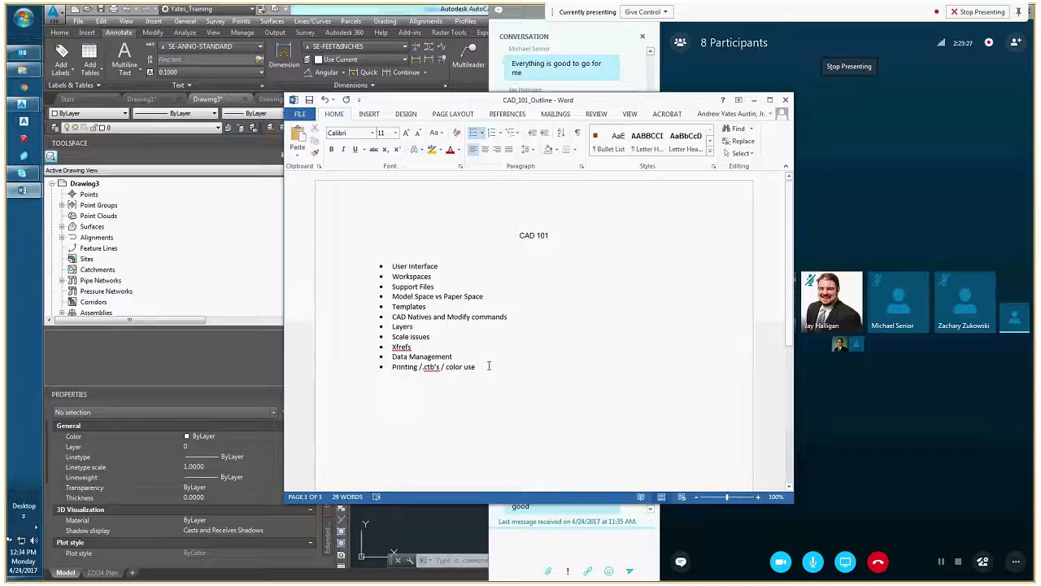